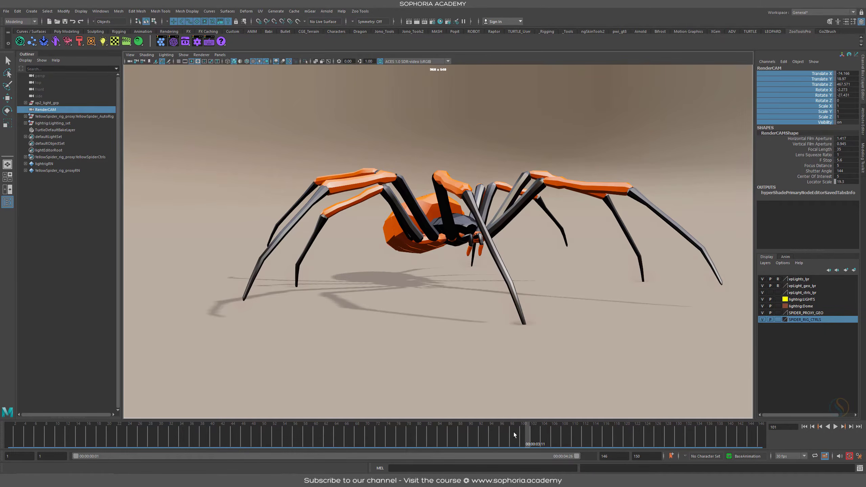
# Step: Play and scrub through the spider's walk animation in the RenderCAM view to review the leg movement
pyautogui.moveTo(514, 431); pyautogui.dragTo(409, 442)
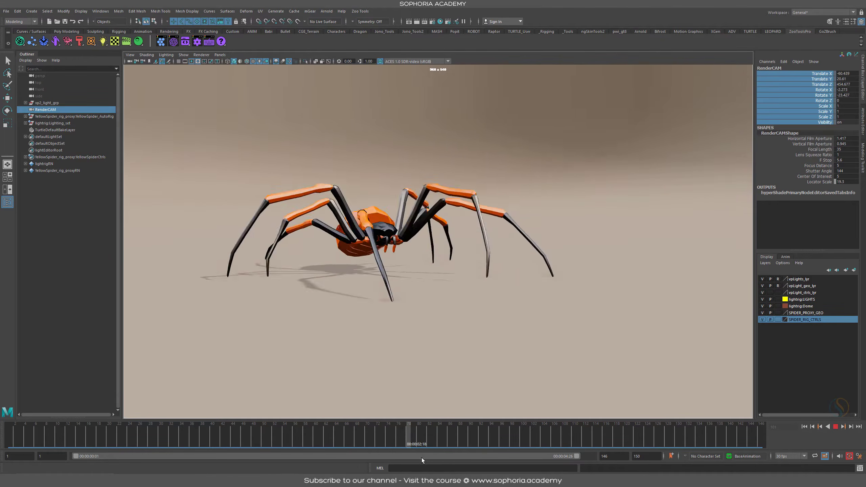
pyautogui.hotkey('alt', 'v')
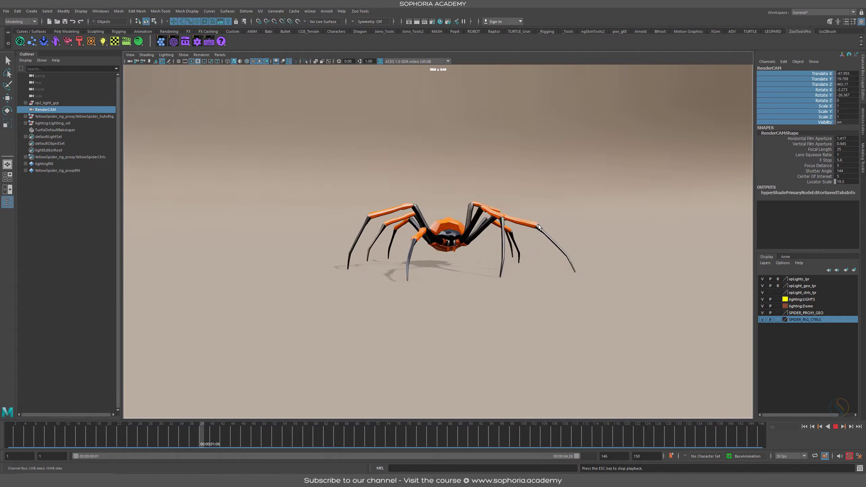
pyautogui.press('Escape')
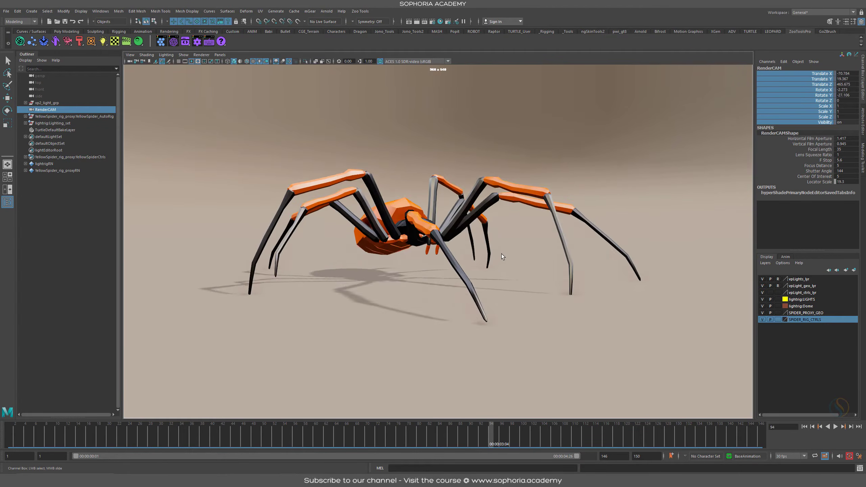
pyautogui.moveTo(474, 437); pyautogui.dragTo(501, 444)
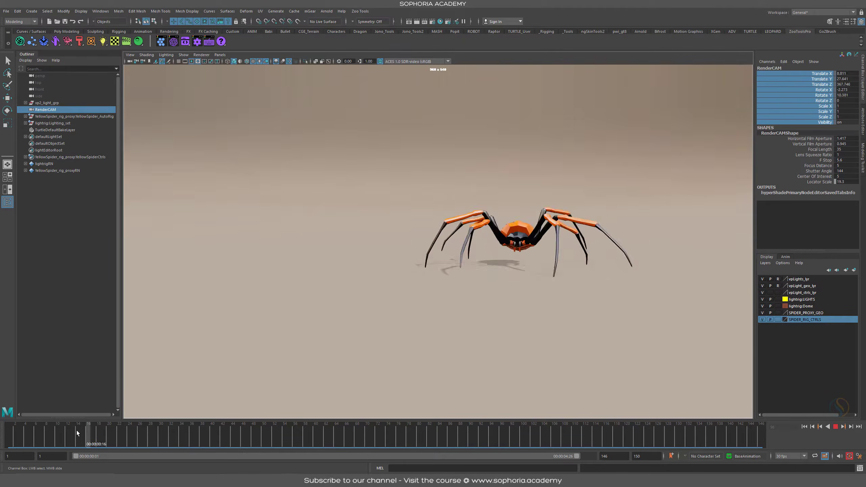
pyautogui.moveTo(76, 431); pyautogui.dragTo(507, 474)
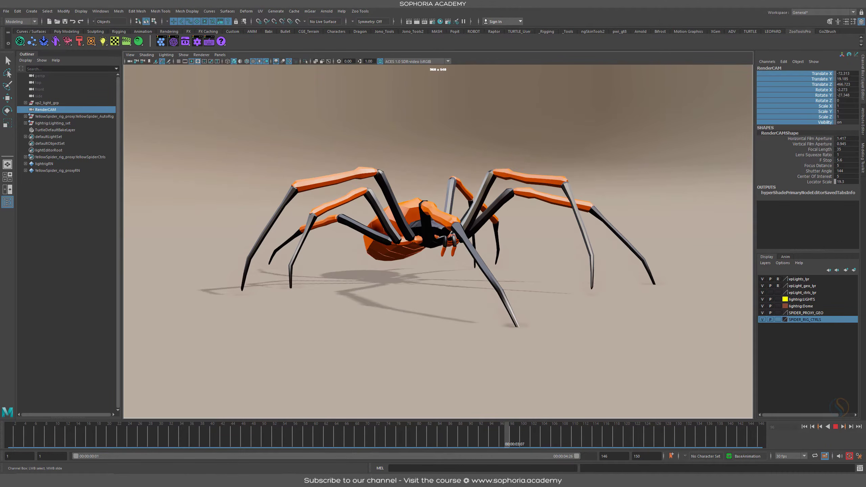
pyautogui.hotkey('alt', 'v')
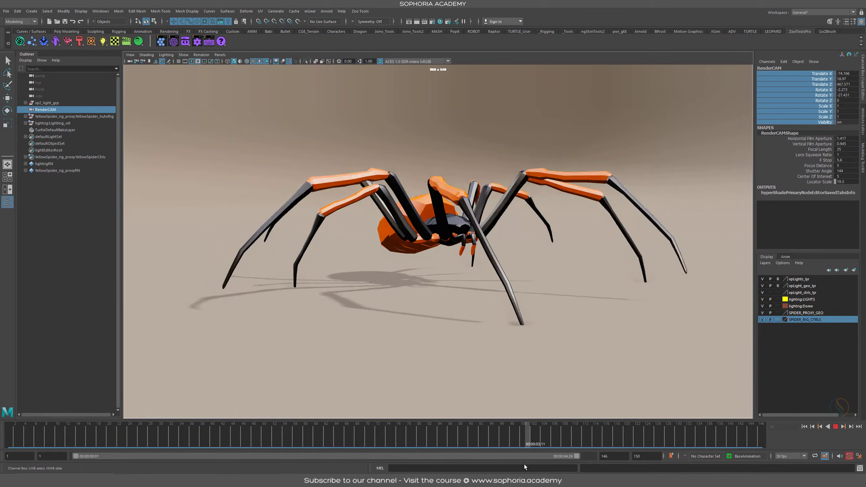
pyautogui.moveTo(526, 466); pyautogui.dragTo(57, 439)
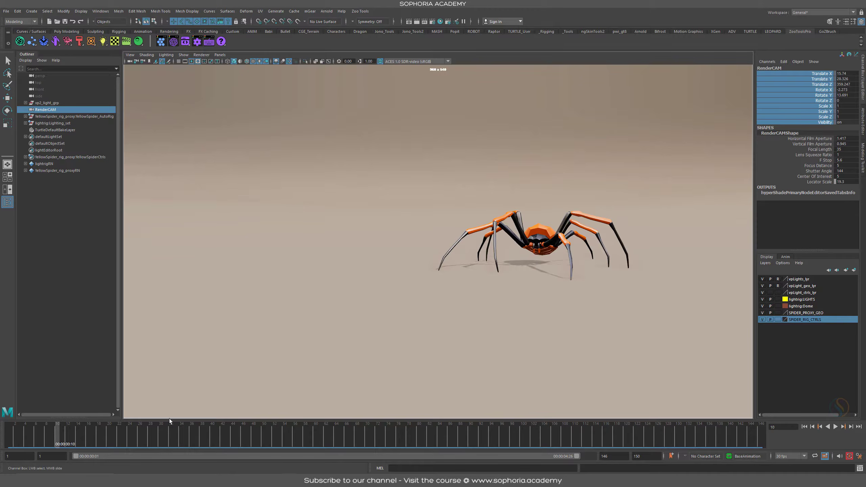
pyautogui.moveTo(54, 437); pyautogui.dragTo(17, 442)
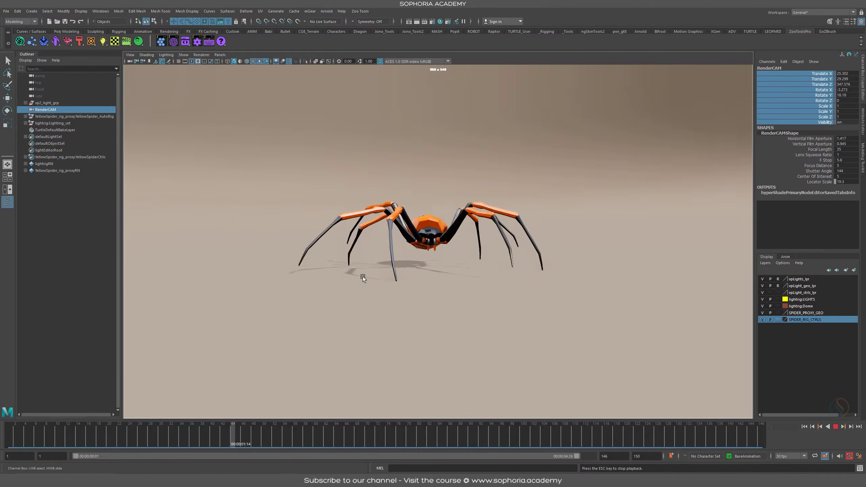
pyautogui.press('Escape')
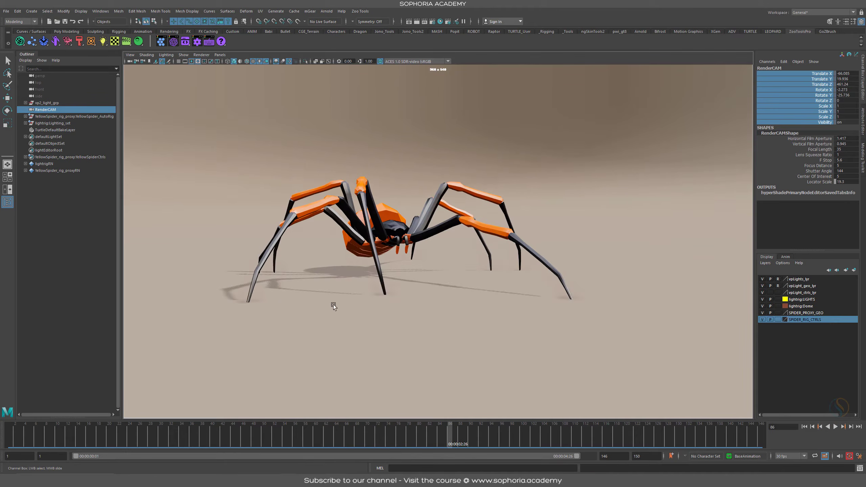
# Step: Switch from the render camera to a full-size perspective view and inspect the spider rig's controls from above
pyautogui.press('space')
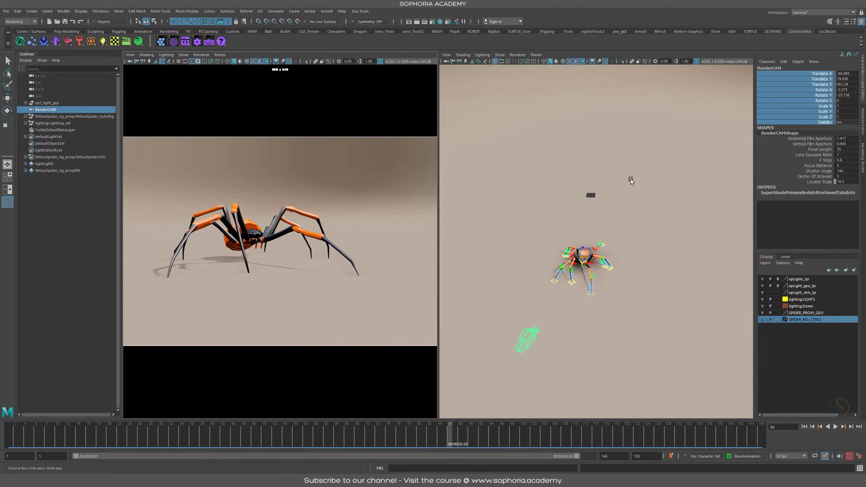
pyautogui.press('space')
pyautogui.press('space')
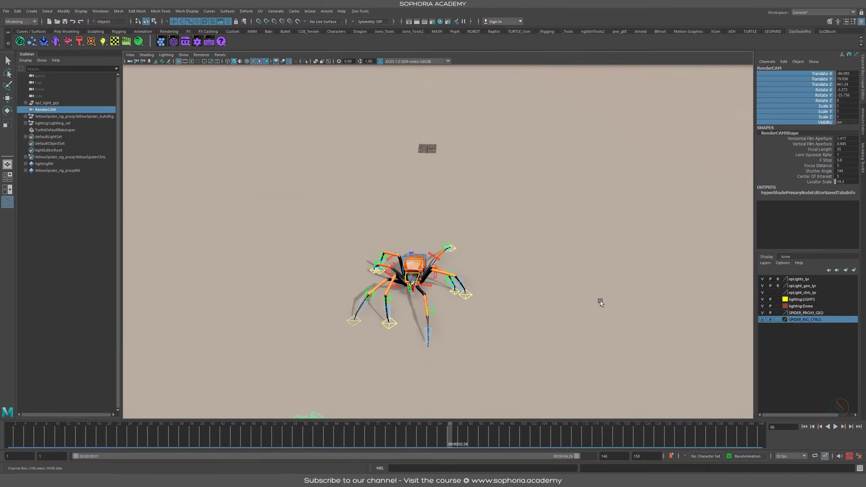
pyautogui.keyDown('alt'); pyautogui.moveTo(486, 294); pyautogui.dragTo(506, 321); pyautogui.keyUp('alt')
pyautogui.keyDown('alt'); pyautogui.moveTo(505, 322); pyautogui.dragTo(443, 144, button='middle'); pyautogui.keyUp('alt')
pyautogui.keyDown('alt'); pyautogui.moveTo(443, 144); pyautogui.dragTo(538, 232, button='right'); pyautogui.keyUp('alt')
pyautogui.keyDown('alt'); pyautogui.moveTo(485, 197); pyautogui.dragTo(494, 251, button='middle'); pyautogui.keyUp('alt')
pyautogui.keyDown('alt'); pyautogui.moveTo(493, 252); pyautogui.dragTo(565, 280, button='right'); pyautogui.keyUp('alt')
pyautogui.keyDown('alt'); pyautogui.moveTo(403, 154); pyautogui.dragTo(420, 176, button='middle'); pyautogui.keyUp('alt')
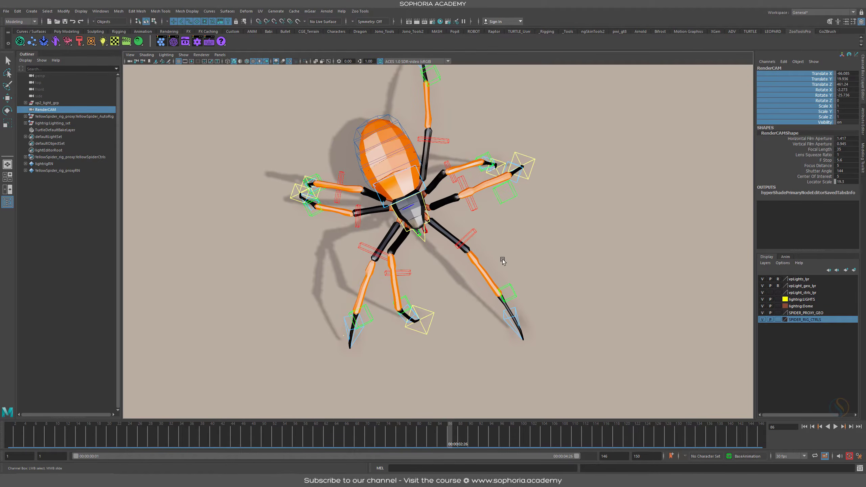
# Step: Inspect the spider's leg and foot controls close up, and frame the whole rig from a low side angle
pyautogui.keyDown('alt'); pyautogui.moveTo(502, 259); pyautogui.dragTo(411, 187); pyautogui.keyUp('alt')
pyautogui.keyDown('alt'); pyautogui.moveTo(411, 187); pyautogui.dragTo(563, 232, button='right'); pyautogui.keyUp('alt')
pyautogui.keyDown('alt'); pyautogui.moveTo(572, 236); pyautogui.dragTo(575, 320, button='middle'); pyautogui.keyUp('alt')
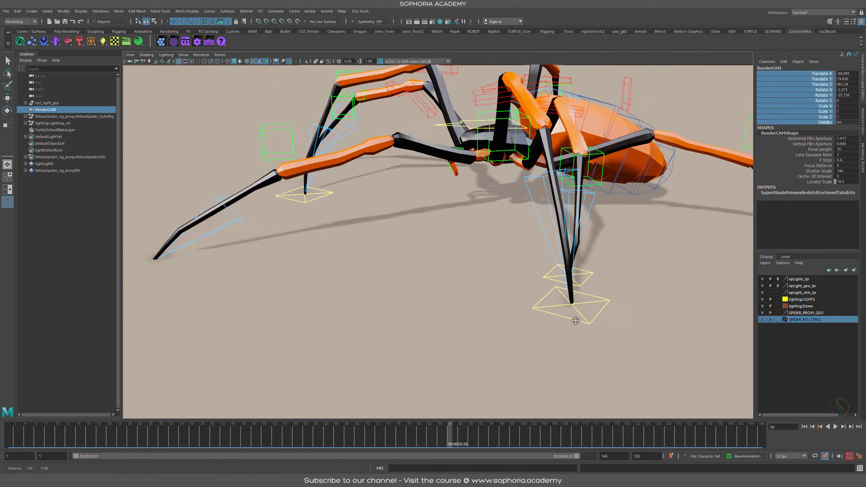
pyautogui.keyDown('alt'); pyautogui.moveTo(575, 321); pyautogui.dragTo(622, 319); pyautogui.keyUp('alt')
pyautogui.keyDown('alt'); pyautogui.moveTo(622, 319); pyautogui.dragTo(508, 273, button='right'); pyautogui.keyUp('alt')
pyautogui.keyDown('alt'); pyautogui.moveTo(630, 272); pyautogui.dragTo(576, 270); pyautogui.keyUp('alt')
pyautogui.keyDown('alt'); pyautogui.moveTo(575, 271); pyautogui.dragTo(614, 280, button='middle'); pyautogui.keyUp('alt')
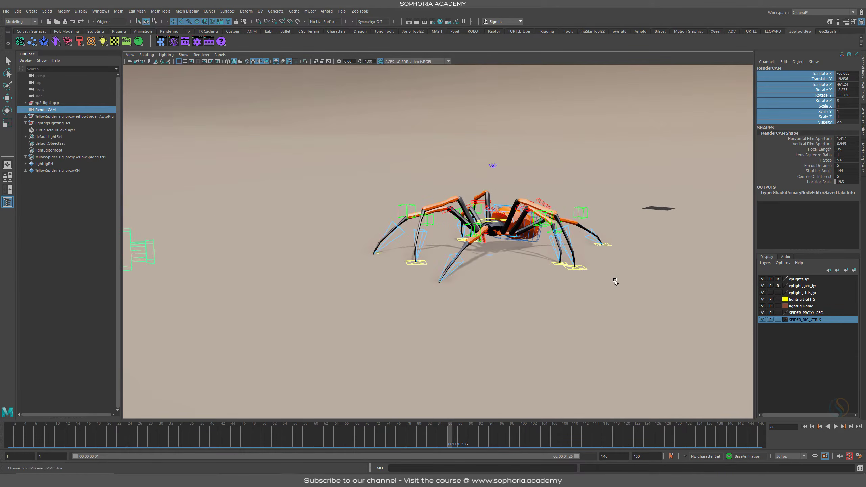
pyautogui.keyDown('alt'); pyautogui.moveTo(614, 280); pyautogui.dragTo(600, 280, button='right'); pyautogui.keyUp('alt')
# Step: Scrub and play the walk from the side to examine the spider's path relative to the camera, finishing on frame 1
pyautogui.moveTo(91, 446); pyautogui.dragTo(377, 447)
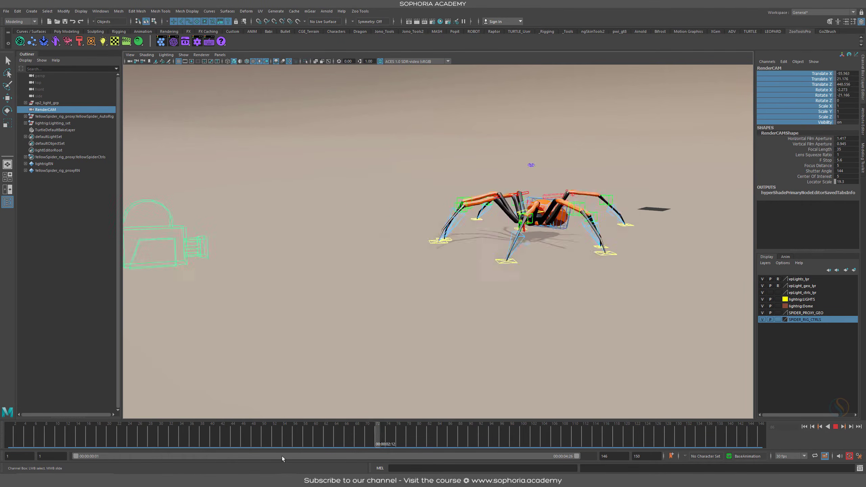
pyautogui.moveTo(266, 442); pyautogui.dragTo(9, 440)
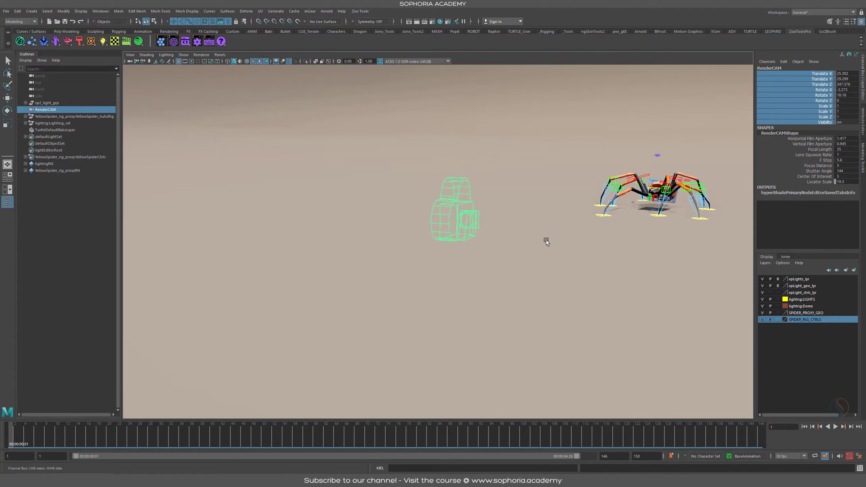
pyautogui.moveTo(10, 438); pyautogui.dragTo(535, 441)
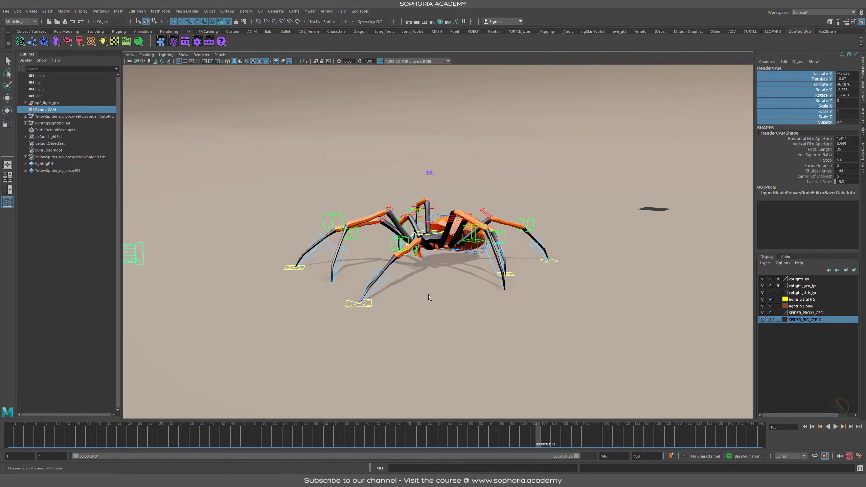
pyautogui.hotkey('alt', 'v')
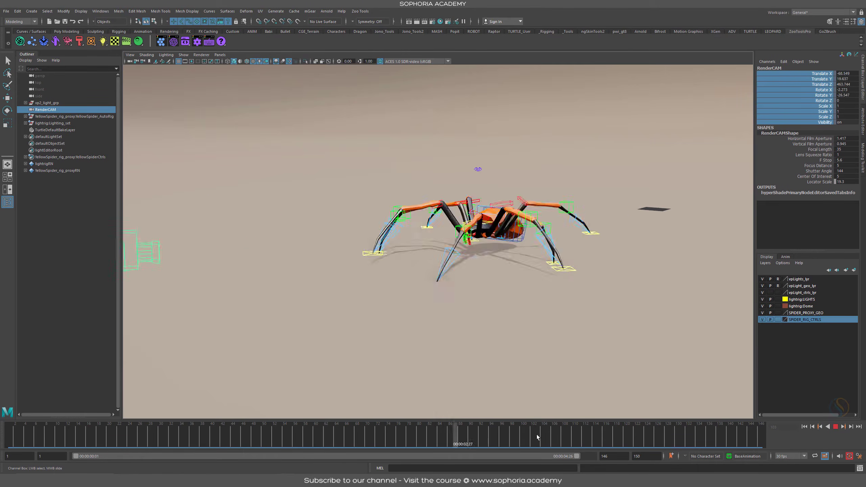
pyautogui.moveTo(181, 430); pyautogui.dragTo(616, 445)
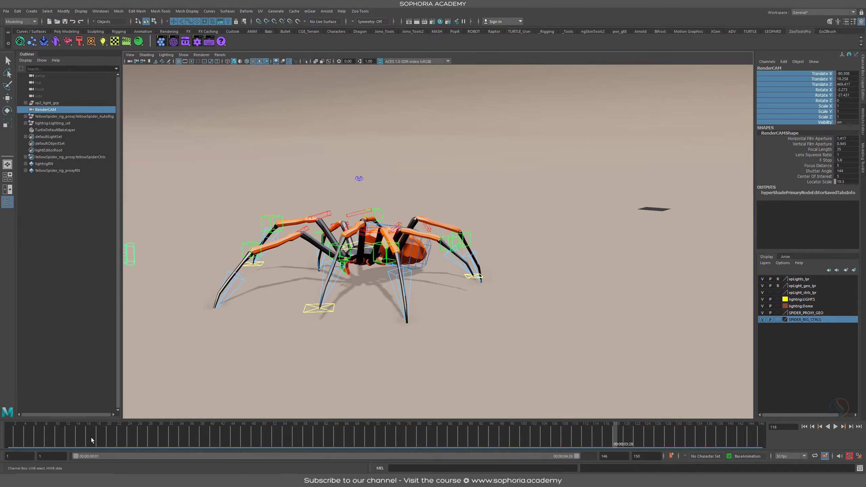
pyautogui.click(10, 439)
# Step: Frame the spider and render camera from overhead and play the walk animation from frame 1
pyautogui.keyDown('alt'); pyautogui.moveTo(566, 176); pyautogui.dragTo(653, 193); pyautogui.keyUp('alt')
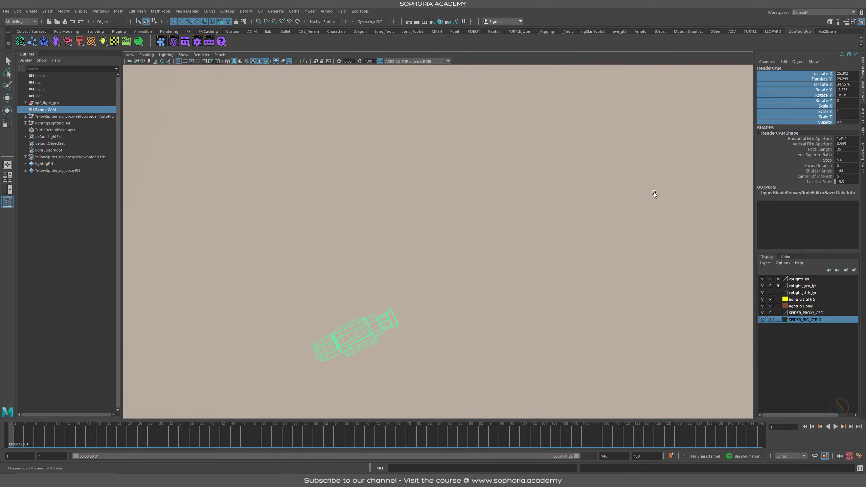
pyautogui.keyDown('alt'); pyautogui.moveTo(653, 193); pyautogui.dragTo(430, 209, button='middle'); pyautogui.keyUp('alt')
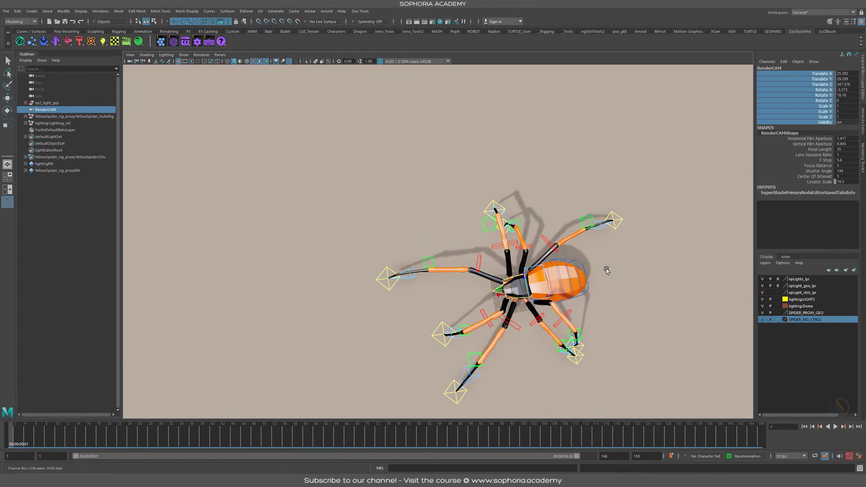
pyautogui.keyDown('alt'); pyautogui.moveTo(606, 270); pyautogui.dragTo(366, 240, button='right'); pyautogui.keyUp('alt')
pyautogui.keyDown('alt'); pyautogui.moveTo(365, 240); pyautogui.dragTo(426, 235, button='middle'); pyautogui.keyUp('alt')
pyautogui.hotkey('alt', 'v')
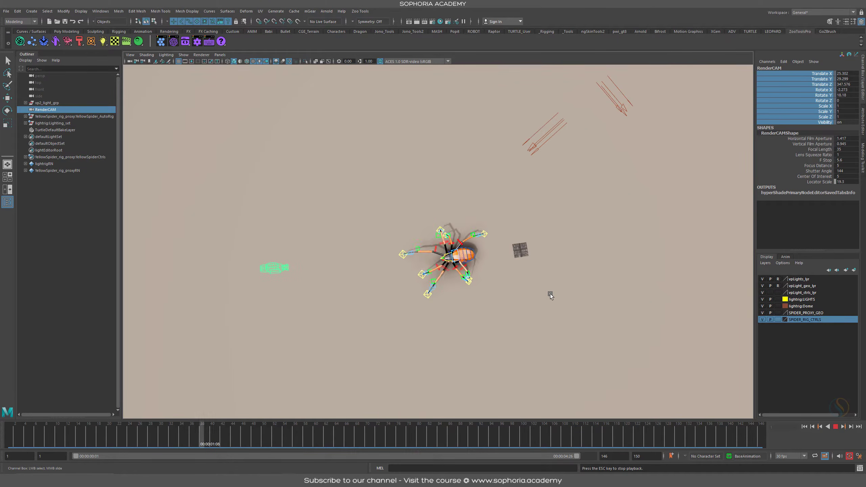
# Step: Review the playing walk from ground level near the render camera, and return the timeline to frame 1
pyautogui.keyDown('alt'); pyautogui.moveTo(499, 295); pyautogui.dragTo(480, 321); pyautogui.keyUp('alt')
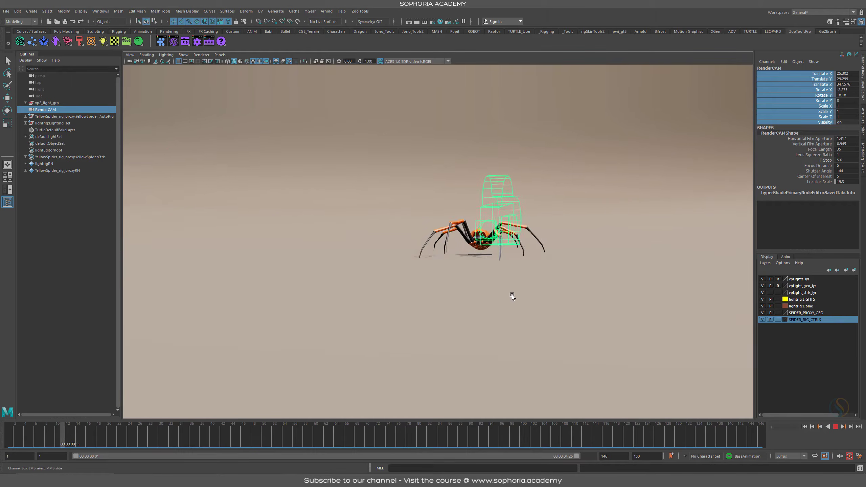
pyautogui.moveTo(511, 294)
pyautogui.keyDown('alt'); pyautogui.mouseDown()
pyautogui.moveTo(525, 293)
pyautogui.moveTo(491, 292)
pyautogui.moveTo(543, 282)
pyautogui.moveTo(526, 289)
pyautogui.mouseUp(); pyautogui.keyUp('alt')
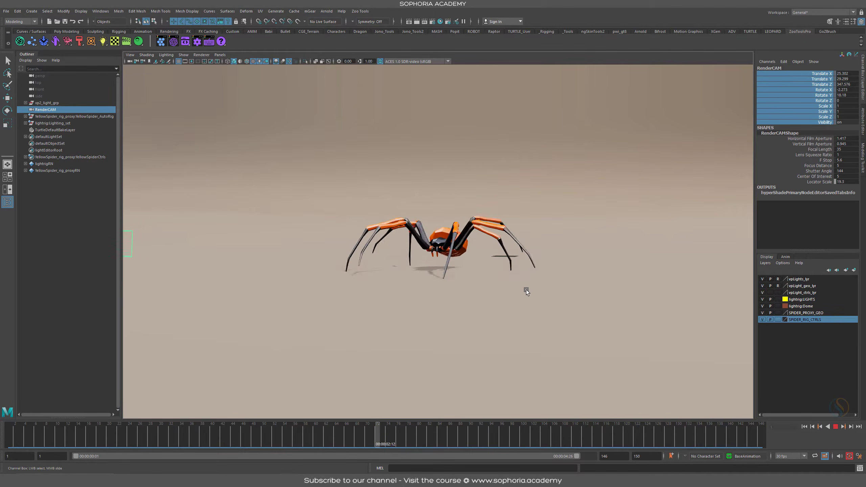
pyautogui.hotkey('alt', 'v')
pyautogui.moveTo(337, 430); pyautogui.dragTo(10, 432)
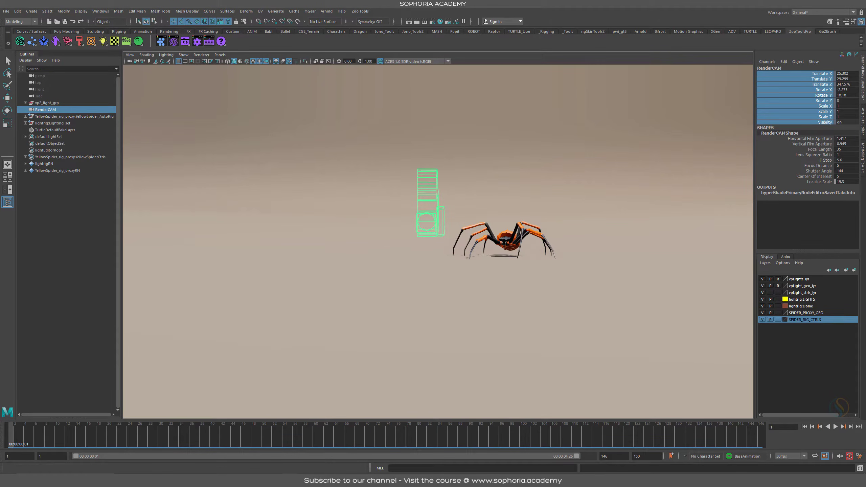
# Step: Switch to the web browser, open the 3dfiggins.com store page and look through its character animation rigs
pyautogui.moveTo(305, 480)
pyautogui.click(259, 451)
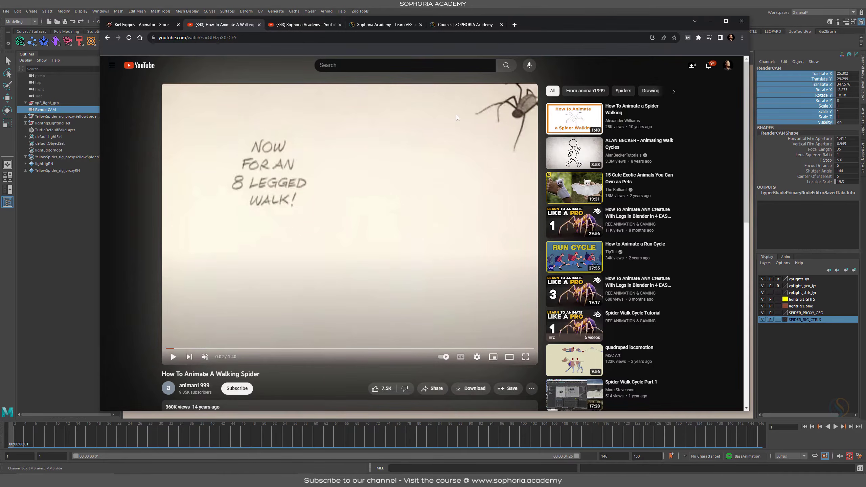
pyautogui.click(150, 25)
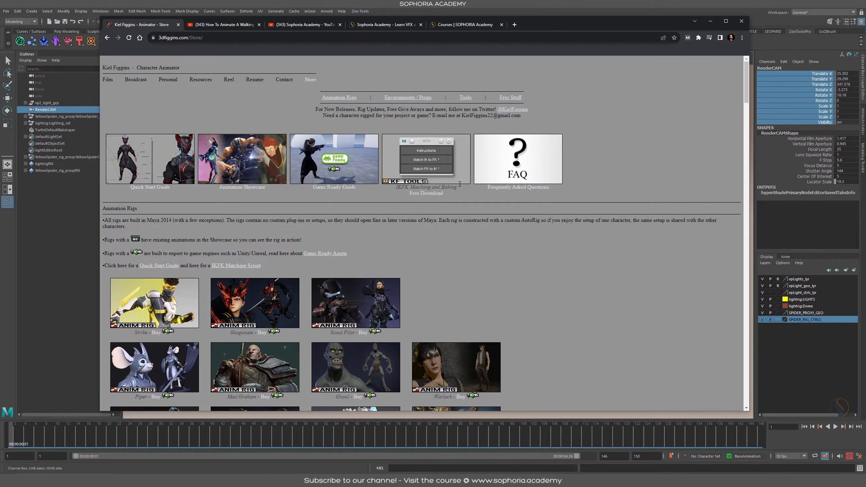
pyautogui.scroll(-4, 580, 177)
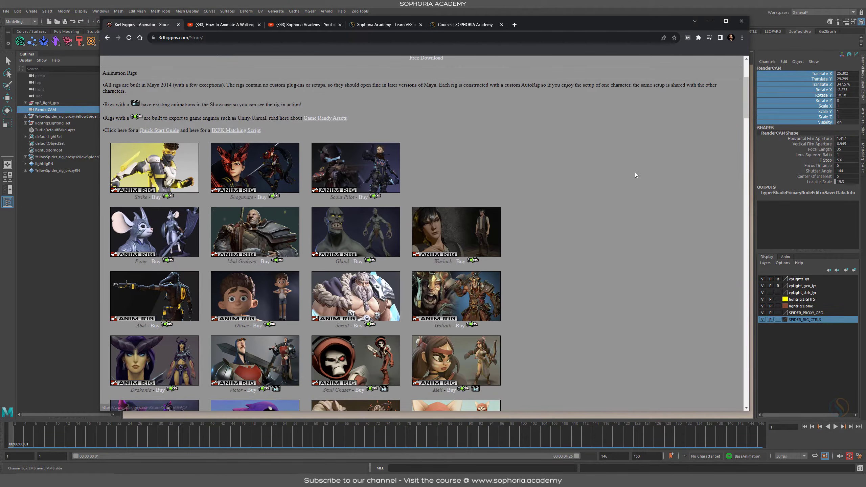
pyautogui.scroll(4, 541, 235)
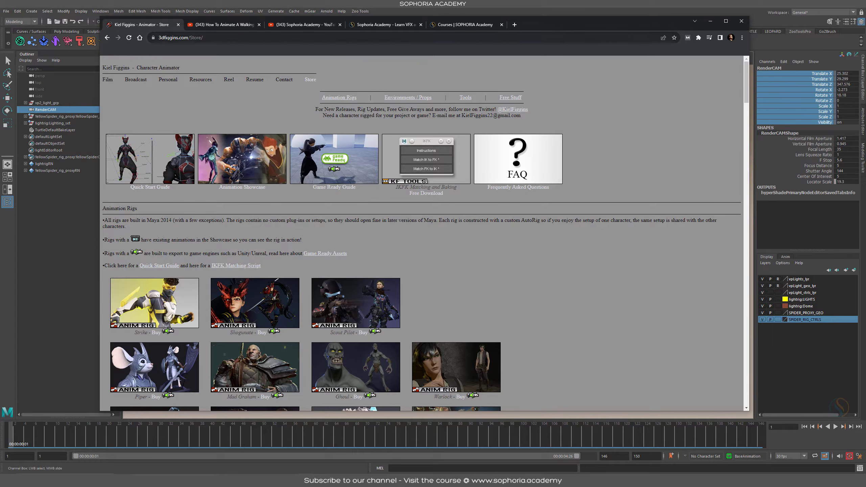
pyautogui.scroll(-7, 621, 246)
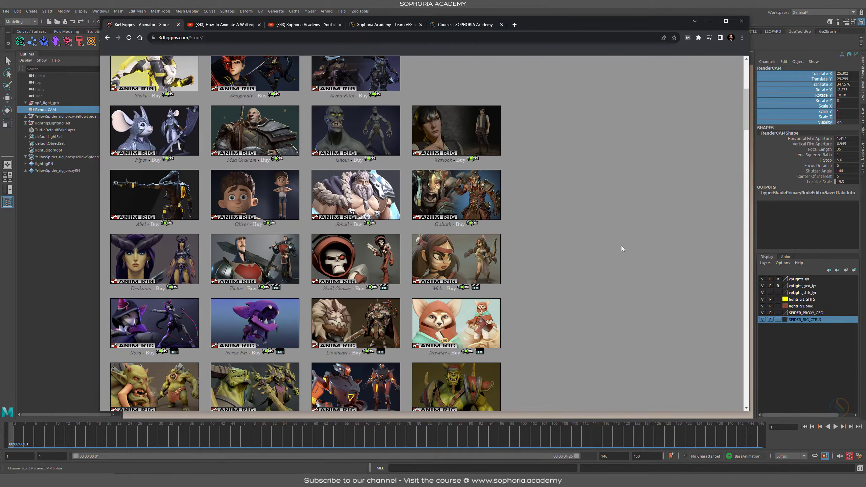
pyautogui.scroll(-2, 621, 246)
pyautogui.scroll(4, 442, 127)
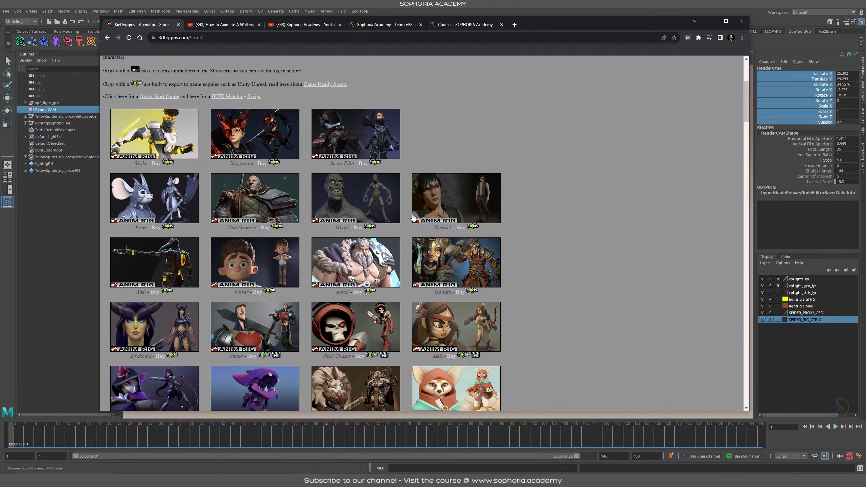
pyautogui.scroll(-10, 421, 191)
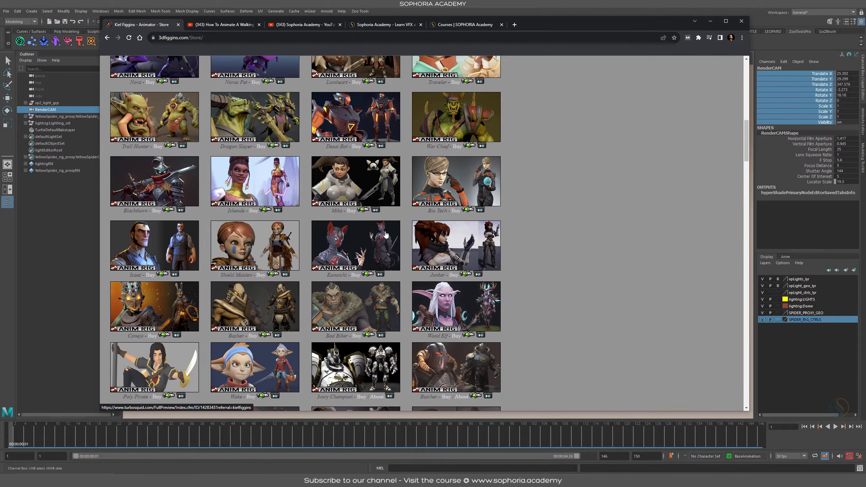
# Step: Examine the creature and insect rigs further down the animation rig list, including the Spider Mech and the Beetle
pyautogui.scroll(-20, 241, 271)
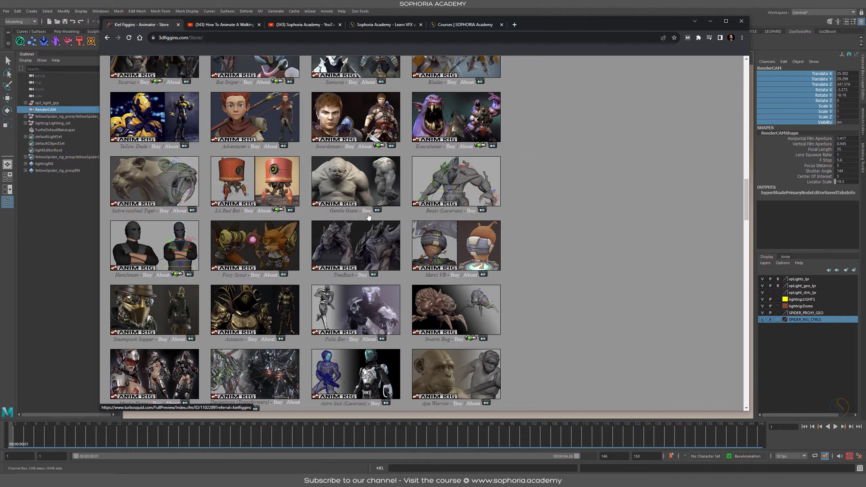
pyautogui.scroll(-3, 176, 134)
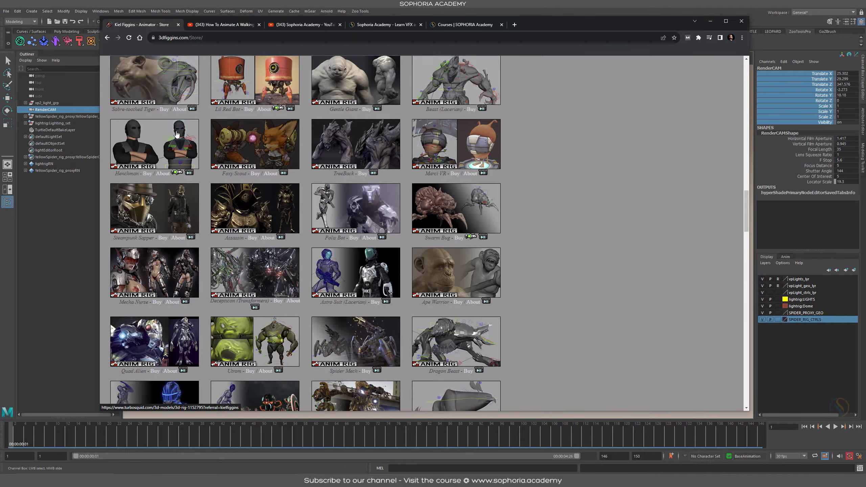
pyautogui.scroll(-3, 403, 250)
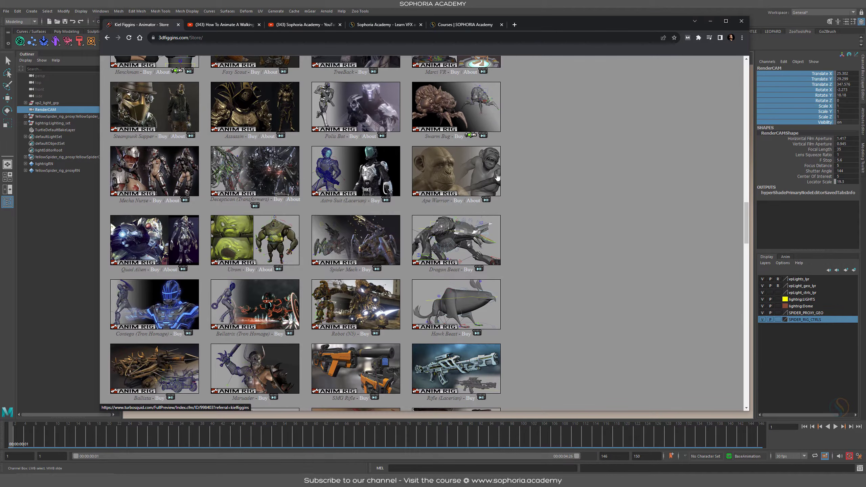
pyautogui.scroll(-9, 471, 282)
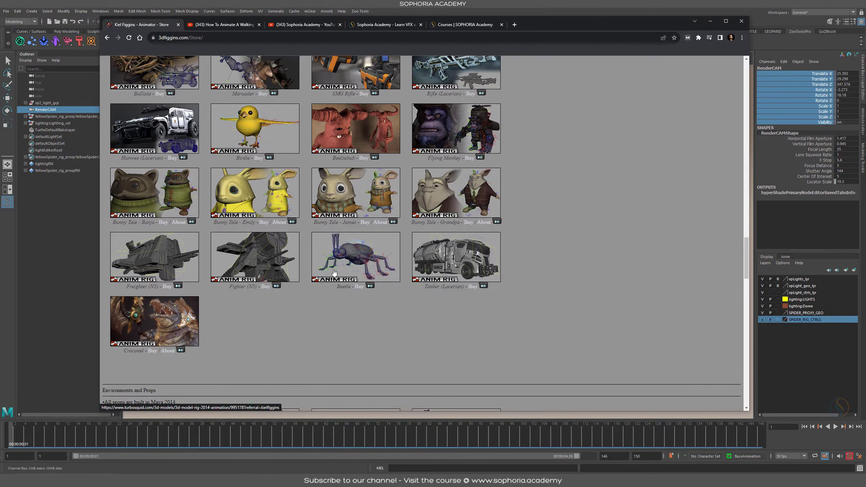
pyautogui.scroll(4, 333, 272)
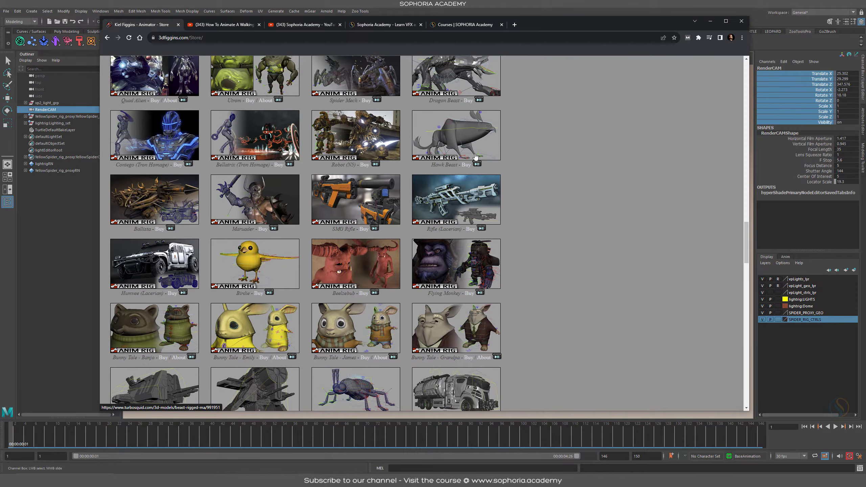
pyautogui.scroll(-3, 342, 317)
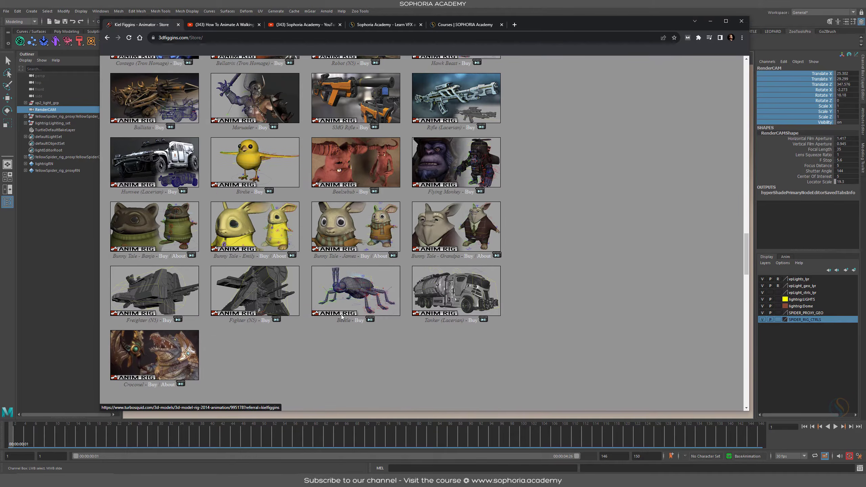
# Step: Look past the environments and tools to the Free Stuff section and examine its free rigs, including the Proxy Spider
pyautogui.scroll(-18, 290, 338)
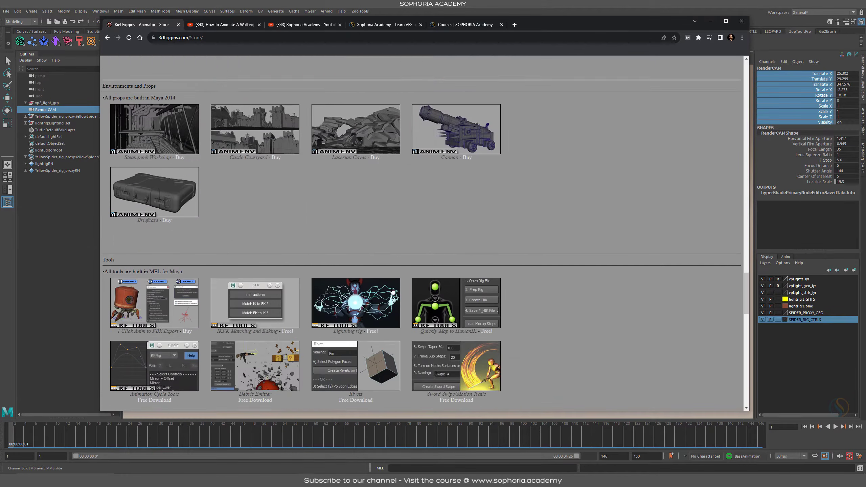
pyautogui.scroll(-7, 529, 322)
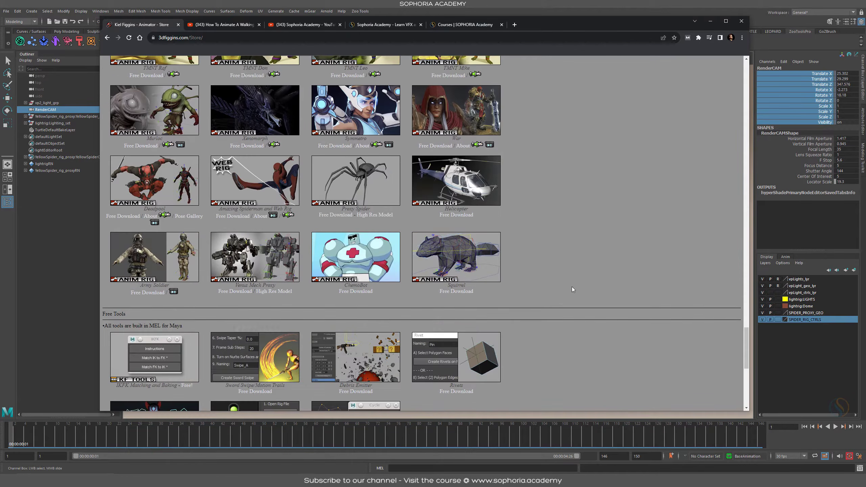
pyautogui.scroll(2, 572, 286)
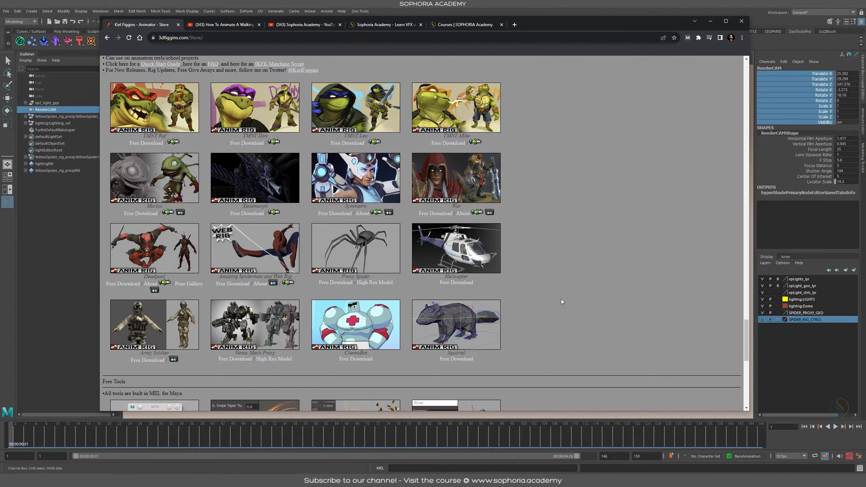
pyautogui.scroll(2, 552, 307)
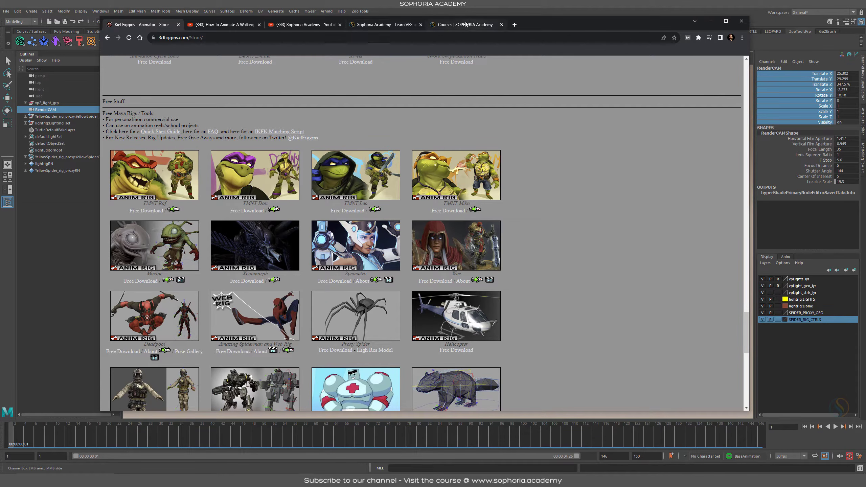
# Step: Open the Sophoria Academy home page and review its free courses, animation courses and featured Dragon Animation Masterclass
pyautogui.click(376, 23)
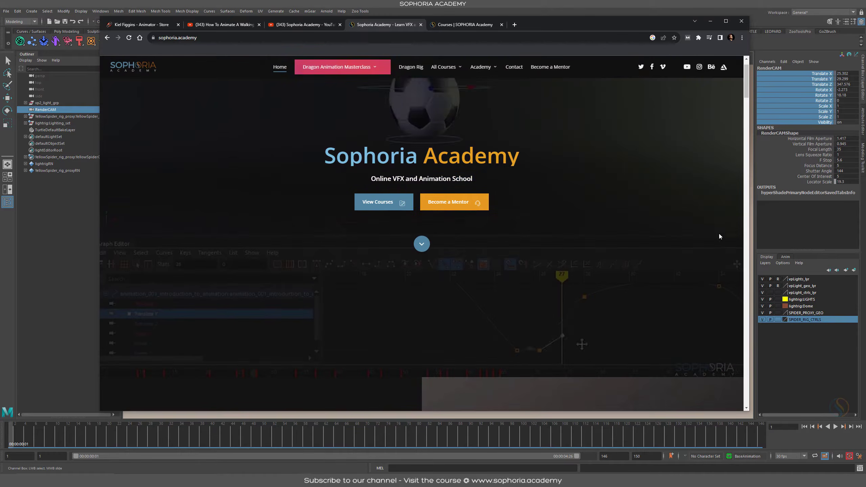
pyautogui.moveTo(745, 84); pyautogui.dragTo(757, 126)
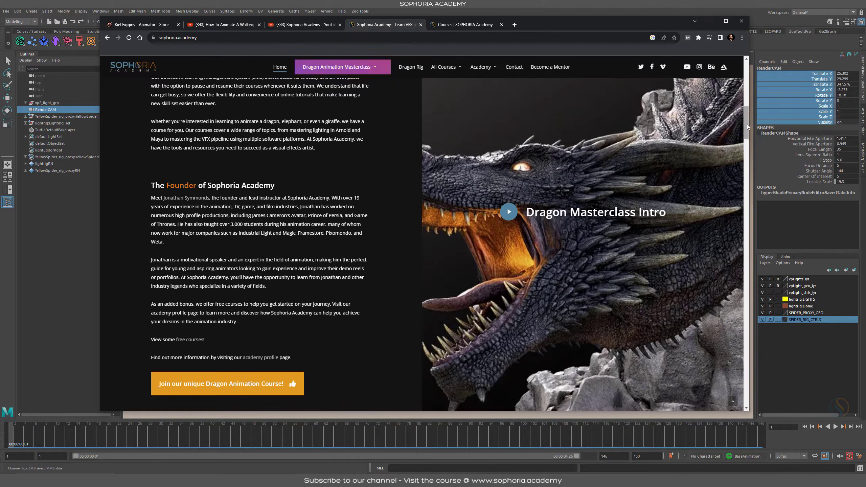
pyautogui.moveTo(746, 125); pyautogui.dragTo(753, 205)
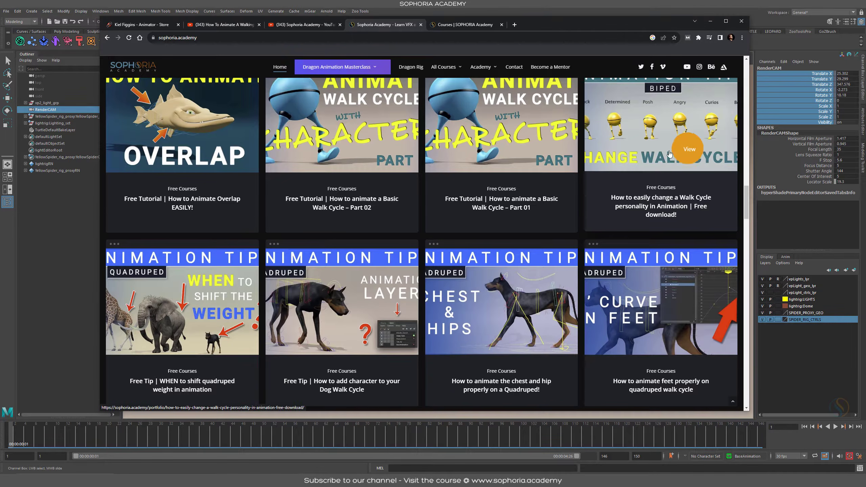
pyautogui.scroll(-5, 358, 223)
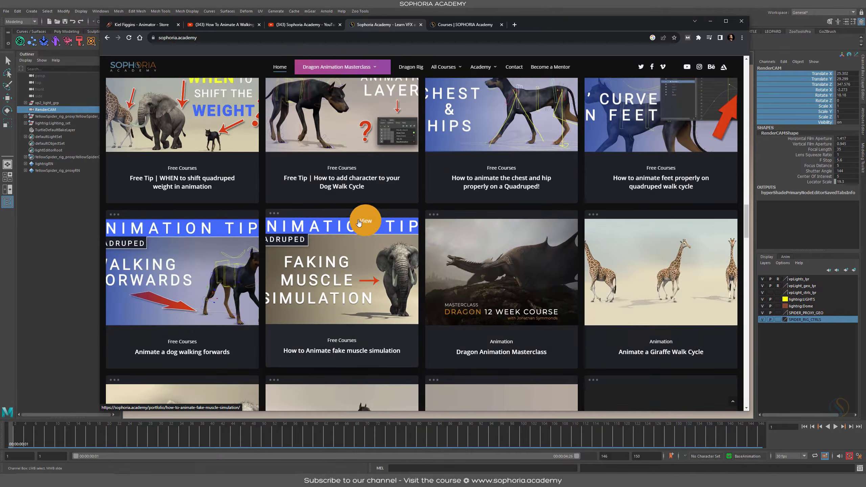
pyautogui.scroll(-4, 355, 225)
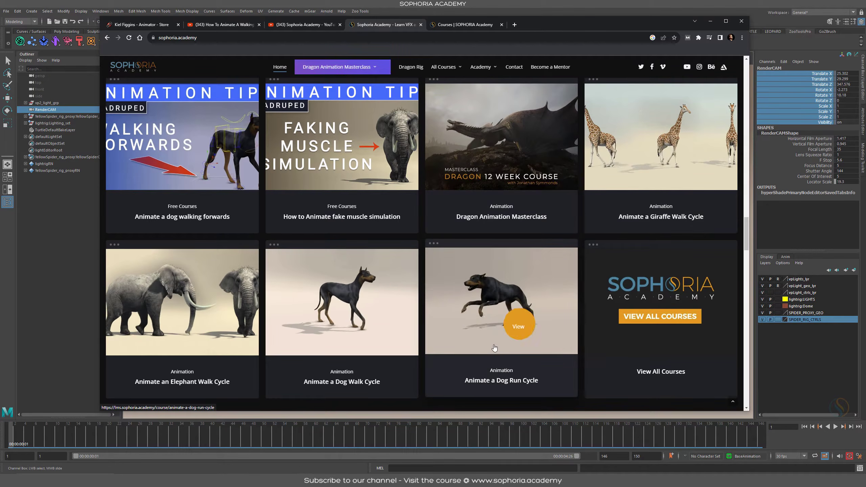
pyautogui.scroll(-15, 494, 348)
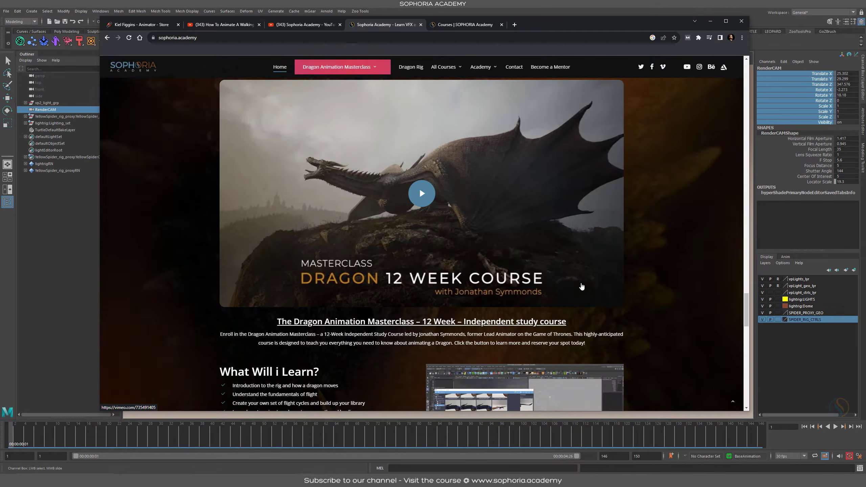
pyautogui.scroll(3, 616, 211)
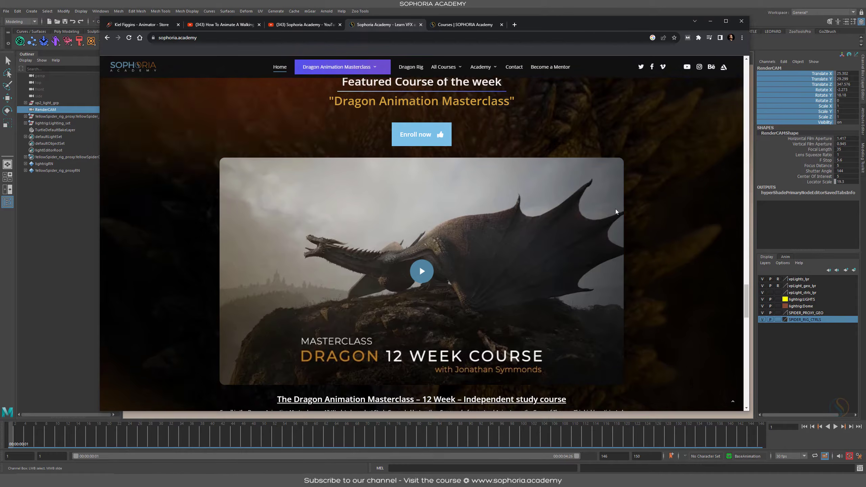
# Step: Open the Sophoria Academy course catalogue and look through the courses down to the discounted bundles
pyautogui.click(465, 25)
pyautogui.scroll(3, 366, 314)
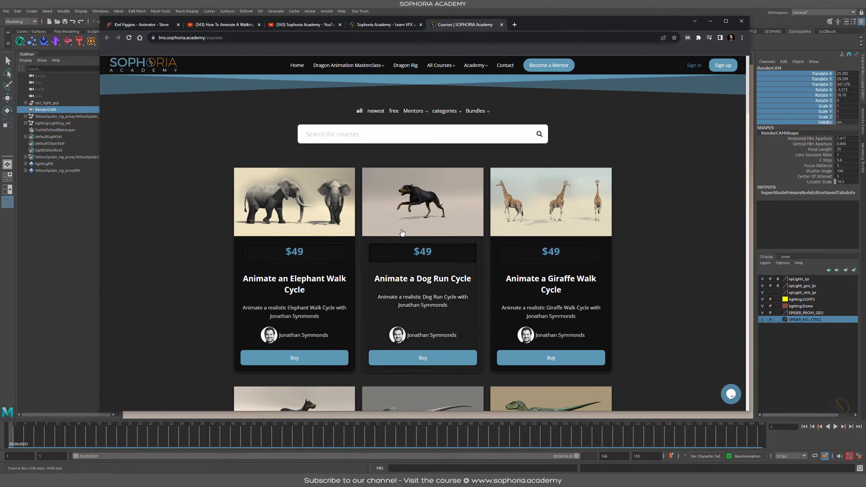
pyautogui.scroll(-5, 610, 271)
pyautogui.scroll(-5, 655, 337)
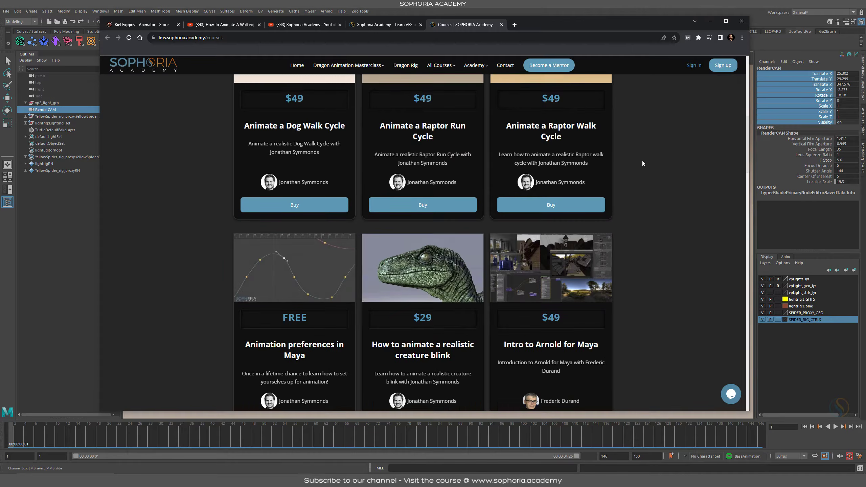
pyautogui.scroll(-6, 654, 338)
pyautogui.scroll(-12, 656, 337)
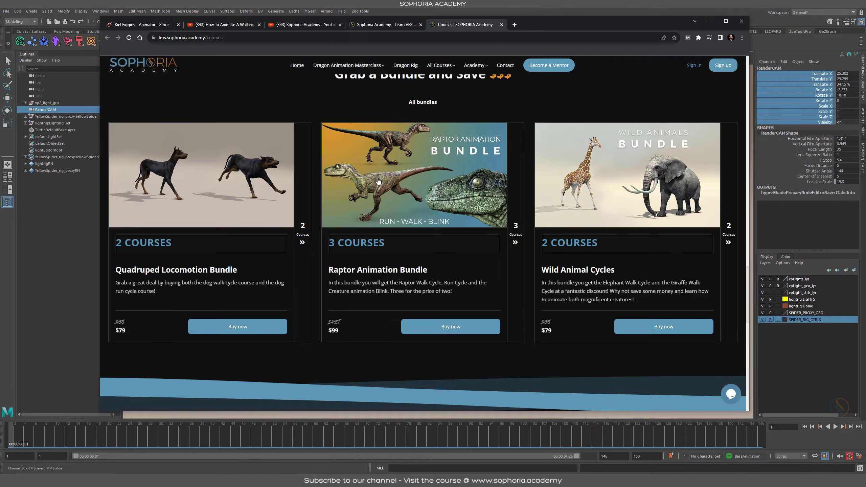
# Step: Review the free courses, Dragon Animation Masterclass and Dragon Rig offers, and return to the start of the course catalogue
pyautogui.scroll(1, 421, 323)
pyautogui.scroll(6, 348, 372)
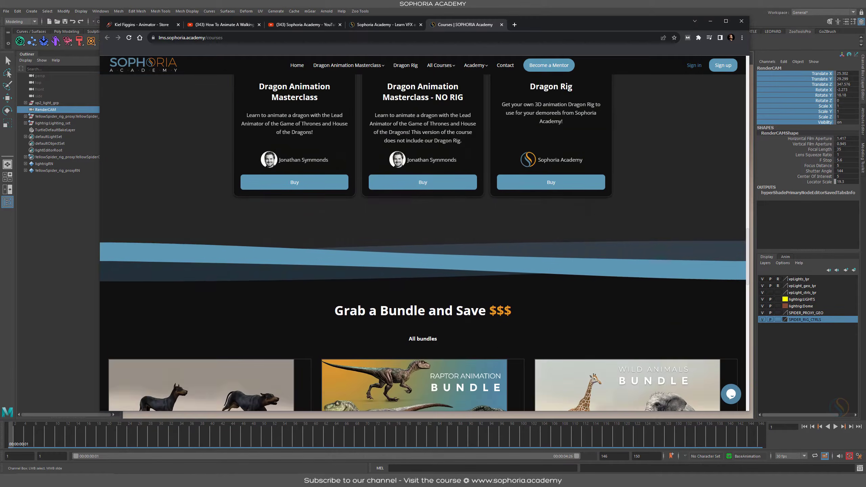
pyautogui.scroll(20, 650, 332)
pyautogui.scroll(-6, 662, 210)
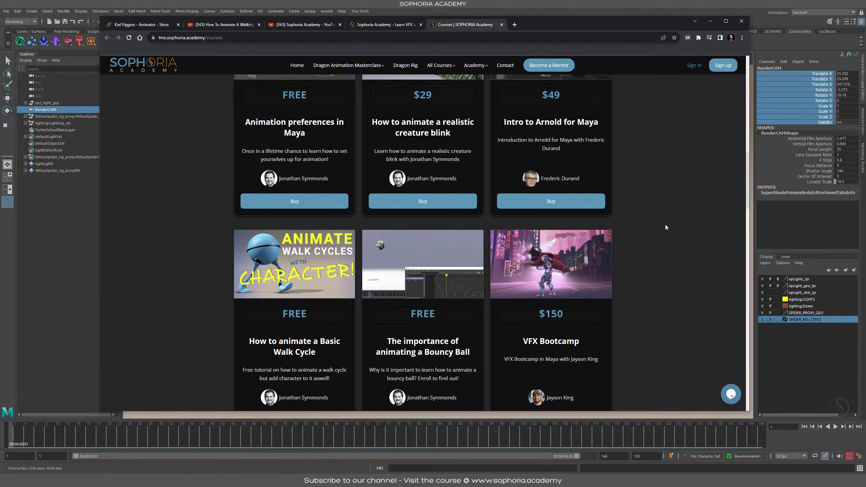
pyautogui.scroll(-8, 665, 227)
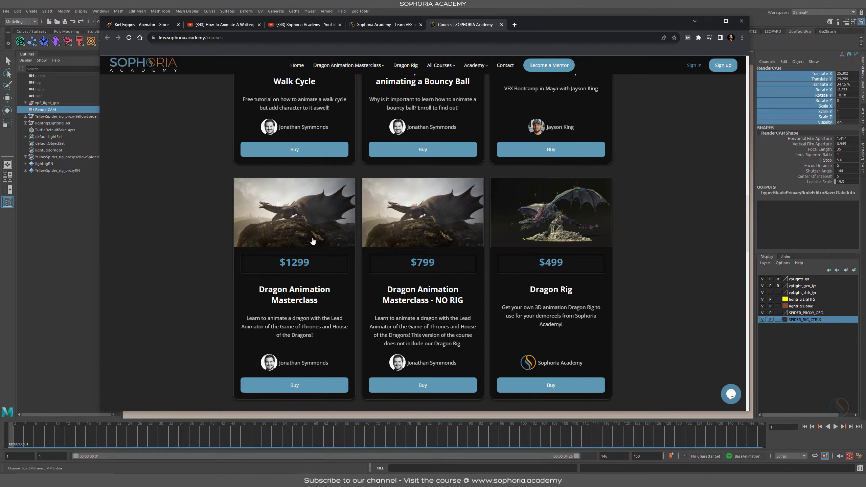
pyautogui.scroll(4, 312, 241)
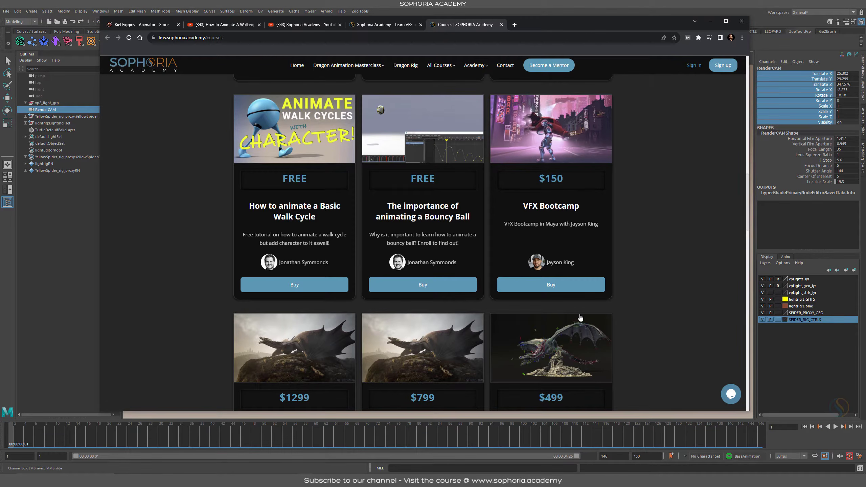
pyautogui.scroll(-3, 303, 317)
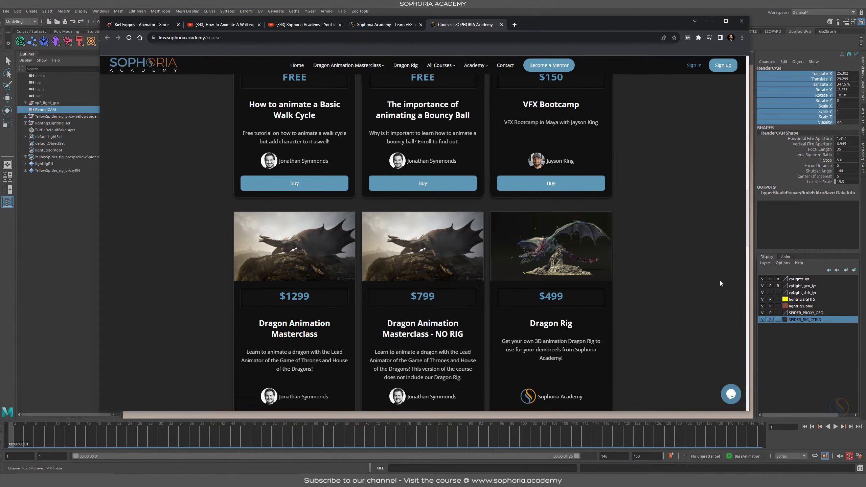
pyautogui.scroll(10, 717, 331)
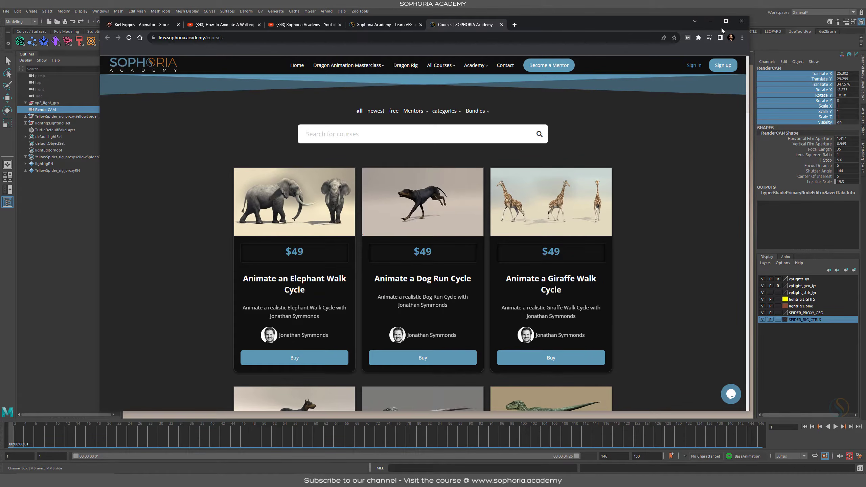
# Step: Minimize the browser to return to Maya and frame the whole spider close up from directly overhead
pyautogui.click(710, 21)
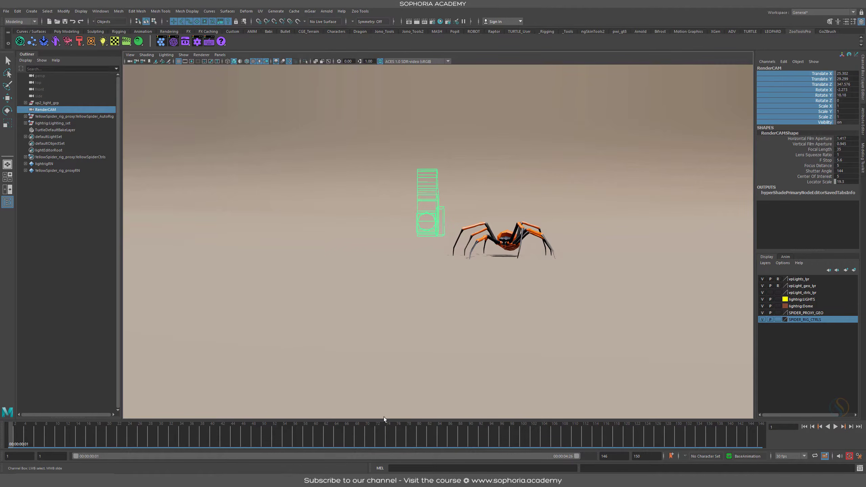
pyautogui.keyDown('alt'); pyautogui.moveTo(570, 208); pyautogui.dragTo(512, 256); pyautogui.keyUp('alt')
pyautogui.keyDown('alt'); pyautogui.moveTo(511, 256); pyautogui.dragTo(398, 259, button='middle'); pyautogui.keyUp('alt')
pyautogui.keyDown('alt'); pyautogui.moveTo(399, 259); pyautogui.dragTo(478, 294, button='right'); pyautogui.keyUp('alt')
pyautogui.keyDown('alt'); pyautogui.moveTo(479, 295); pyautogui.dragTo(492, 306); pyautogui.keyUp('alt')
pyautogui.keyDown('alt'); pyautogui.moveTo(425, 232); pyautogui.dragTo(453, 221, button='right'); pyautogui.keyUp('alt')
pyautogui.keyDown('alt'); pyautogui.moveTo(453, 220); pyautogui.dragTo(480, 235, button='middle'); pyautogui.keyUp('alt')
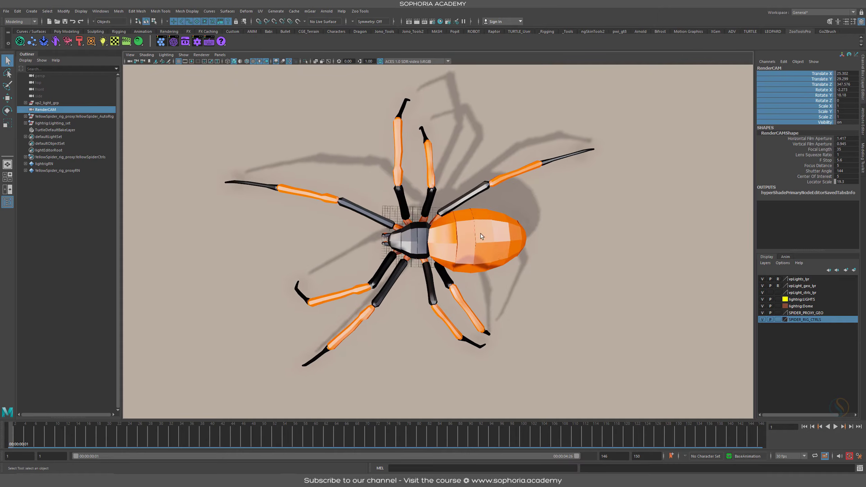
# Step: Show the spider's rig controls and exclude surfaces from viewport selection so the ground plane cannot be picked
pyautogui.keyDown('alt'); pyautogui.moveTo(481, 233); pyautogui.dragTo(467, 199); pyautogui.keyUp('alt')
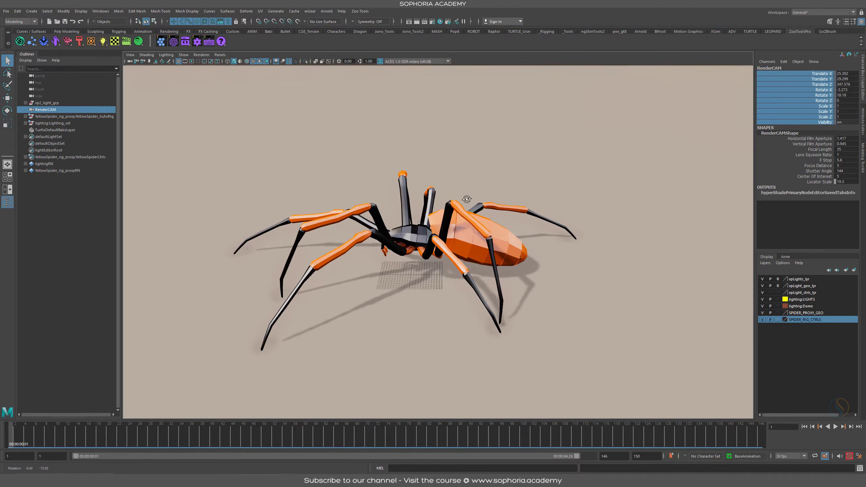
pyautogui.click(401, 286)
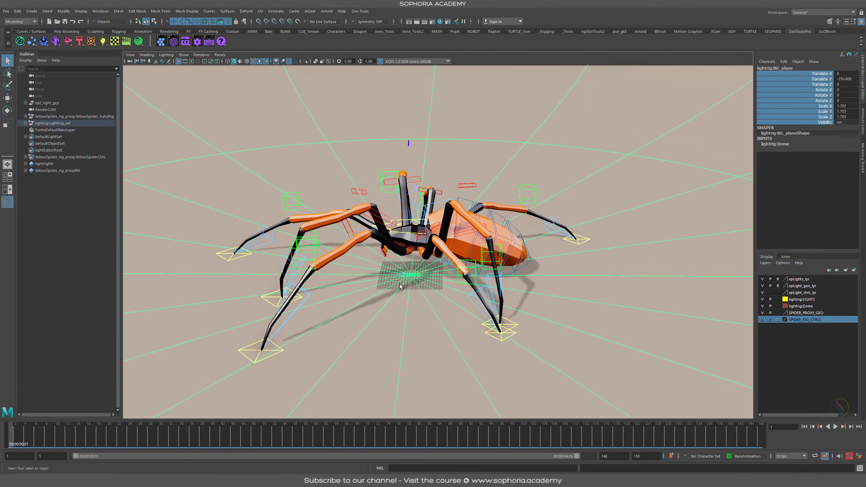
pyautogui.click(197, 22)
pyautogui.click(399, 284)
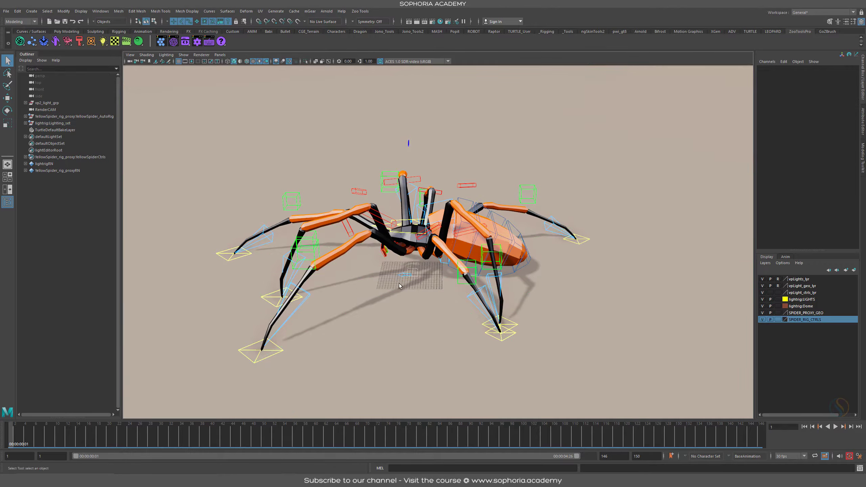
# Step: Mute the Translate Z channel of the spider's CTRL_MoPath control so that it walks in place
pyautogui.click(408, 273)
pyautogui.click(820, 84)
pyautogui.rightClick(820, 84)
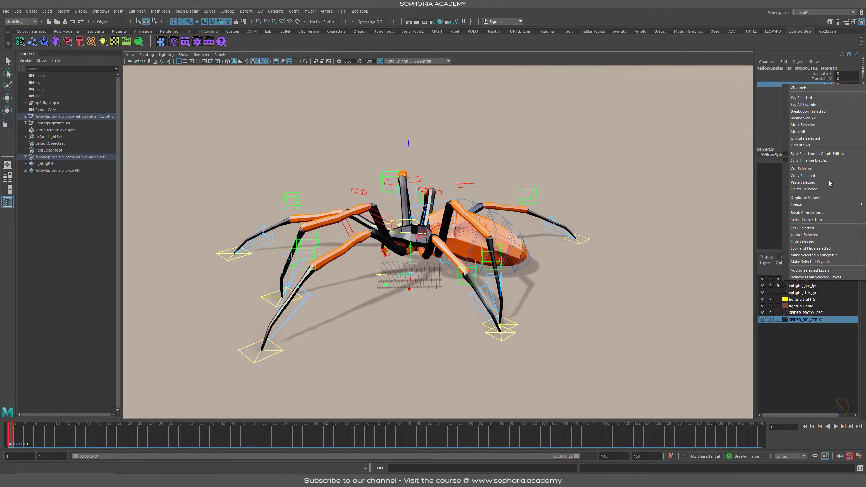
pyautogui.click(831, 125)
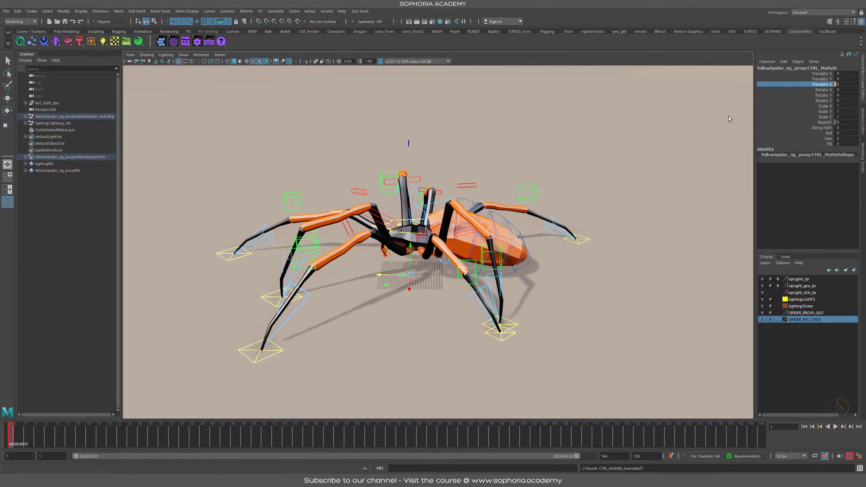
# Step: Scrub and play the in-place walk from overhead with the rig controls hidden, and return to frame 1
pyautogui.keyDown('alt'); pyautogui.moveTo(413, 270); pyautogui.dragTo(418, 302); pyautogui.keyUp('alt')
pyautogui.moveTo(12, 436); pyautogui.dragTo(31, 437)
pyautogui.keyDown('alt'); pyautogui.moveTo(375, 220); pyautogui.dragTo(381, 232); pyautogui.keyUp('alt')
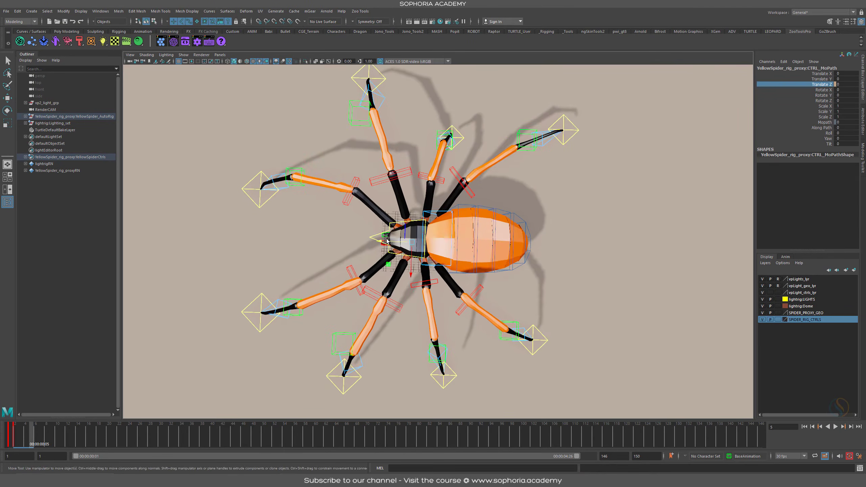
pyautogui.keyDown('alt'); pyautogui.moveTo(451, 240); pyautogui.dragTo(444, 239, button='right'); pyautogui.keyUp('alt')
pyautogui.click(11, 433)
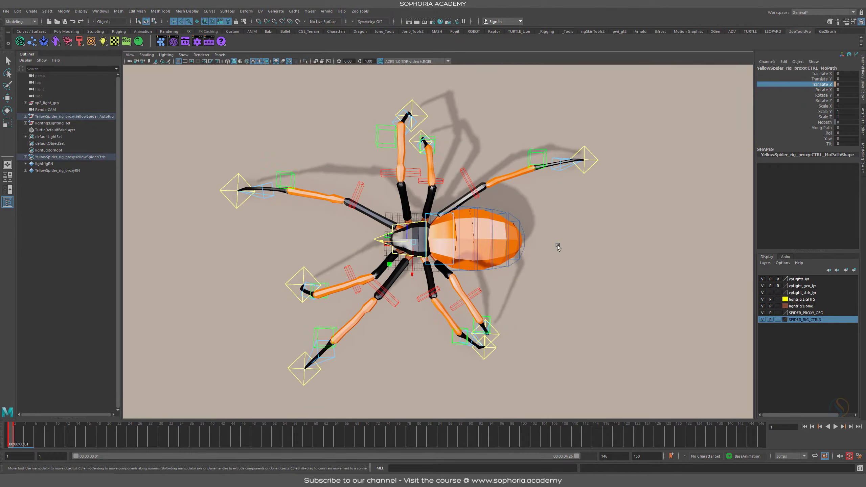
pyautogui.hotkey('alt', '1')
pyautogui.hotkey('alt', 'v')
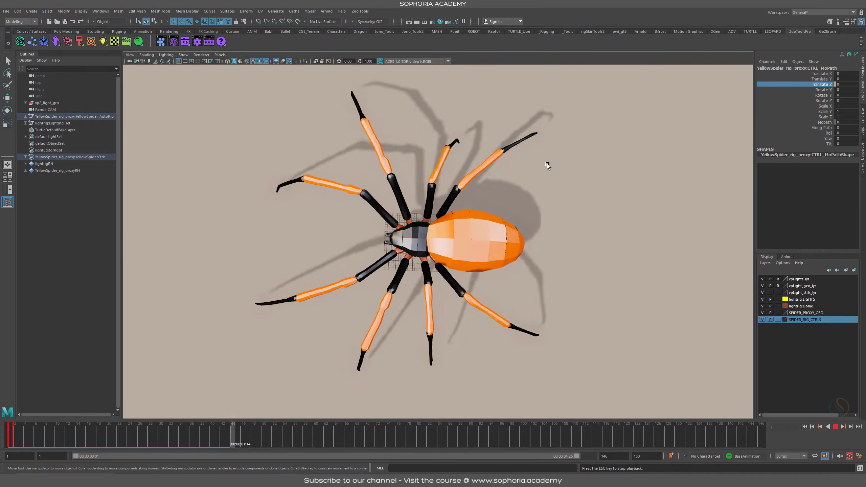
pyautogui.click(9, 442)
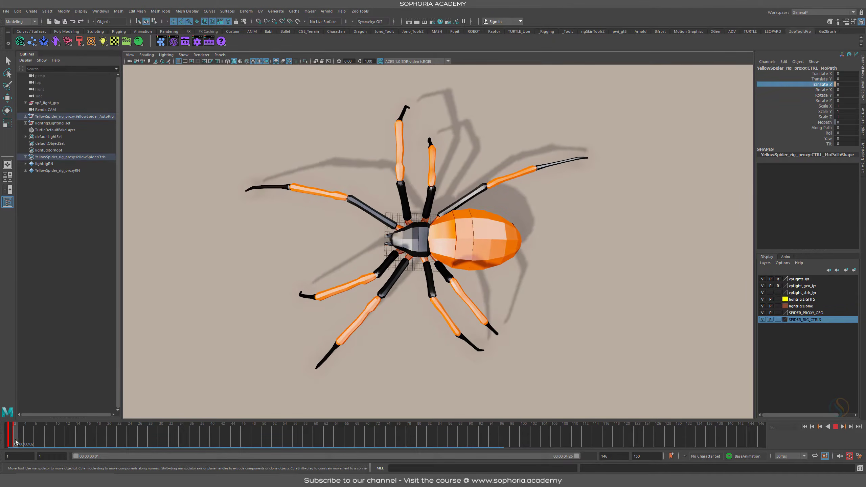
pyautogui.moveTo(16, 443)
pyautogui.mouseDown()
pyautogui.moveTo(29, 443)
pyautogui.moveTo(4, 443)
pyautogui.mouseUp()
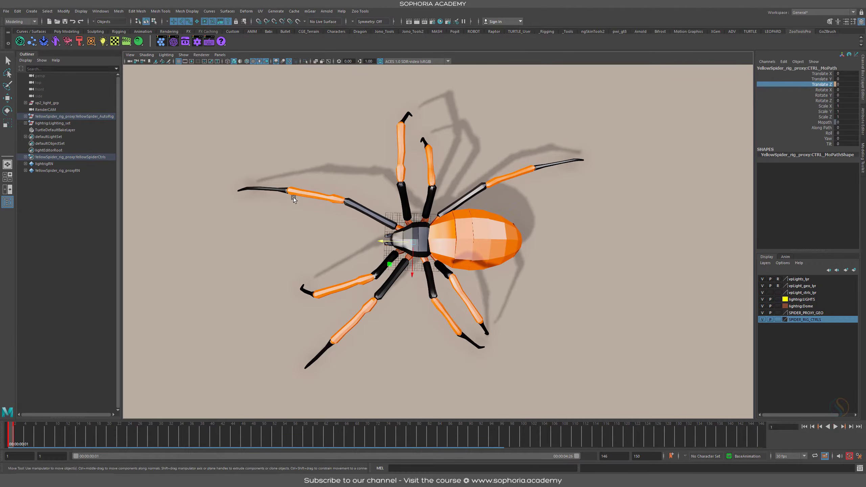
# Step: Outline the first and third legs on the spider's right side in blue and draw arrows for their backward motion
pyautogui.moveTo(392, 218)
pyautogui.mouseDown()
pyautogui.moveTo(295, 178)
pyautogui.moveTo(231, 186)
pyautogui.moveTo(372, 229)
pyautogui.mouseUp()
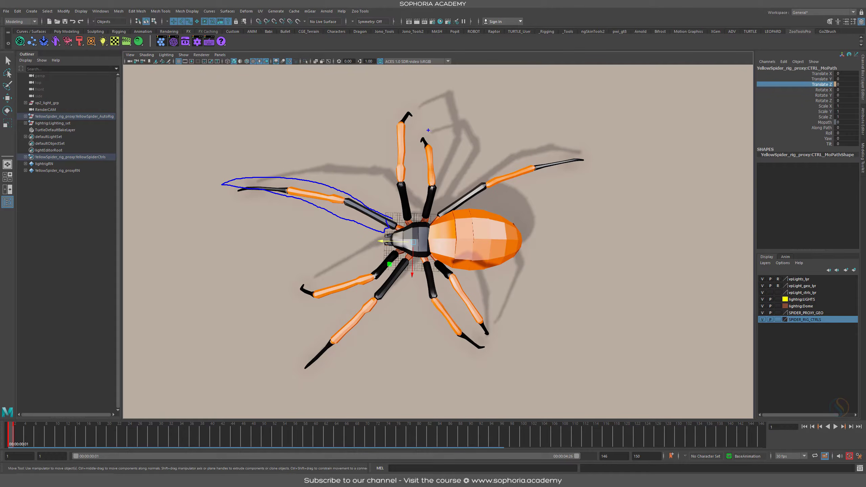
pyautogui.moveTo(417, 137); pyautogui.dragTo(425, 171)
pyautogui.moveTo(231, 169)
pyautogui.mouseDown()
pyautogui.moveTo(300, 151)
pyautogui.moveTo(305, 163)
pyautogui.mouseUp()
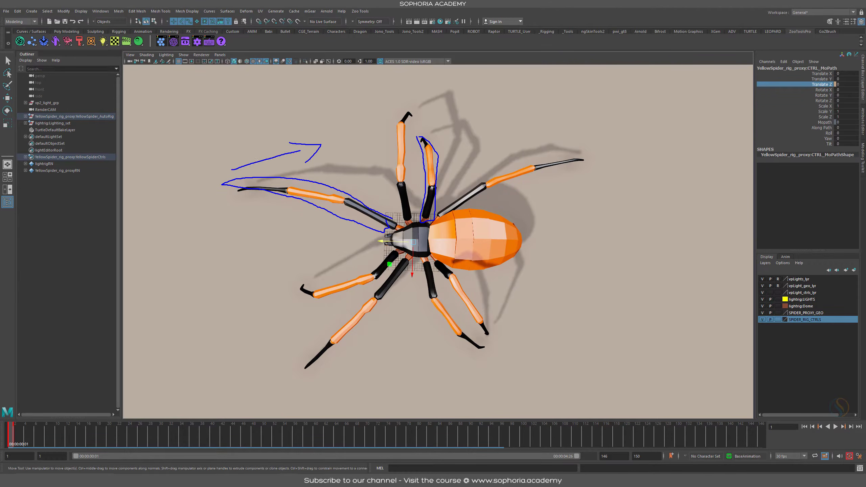
pyautogui.moveTo(427, 139); pyautogui.dragTo(524, 126)
# Step: Outline the second and fourth legs on the same side in red and draw arrows for their forward motion
pyautogui.moveTo(410, 221); pyautogui.dragTo(408, 149)
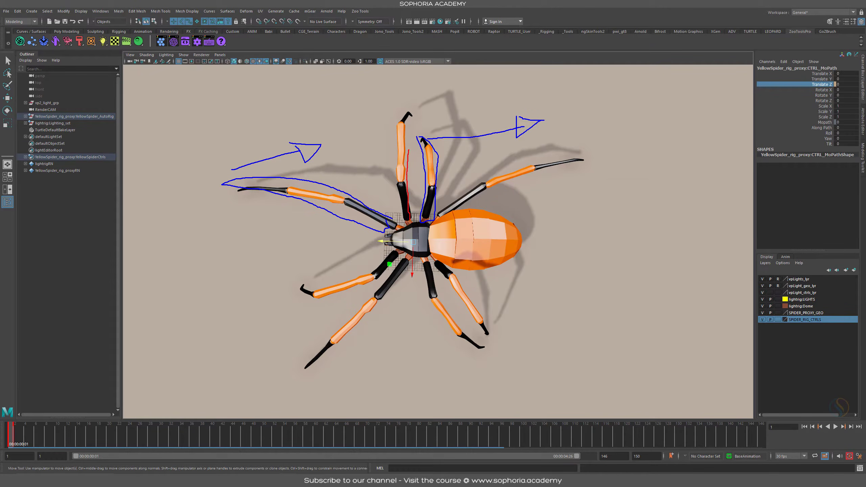
pyautogui.moveTo(411, 107); pyautogui.dragTo(391, 158)
pyautogui.moveTo(461, 204)
pyautogui.mouseDown()
pyautogui.moveTo(611, 165)
pyautogui.moveTo(555, 158)
pyautogui.moveTo(470, 193)
pyautogui.mouseUp()
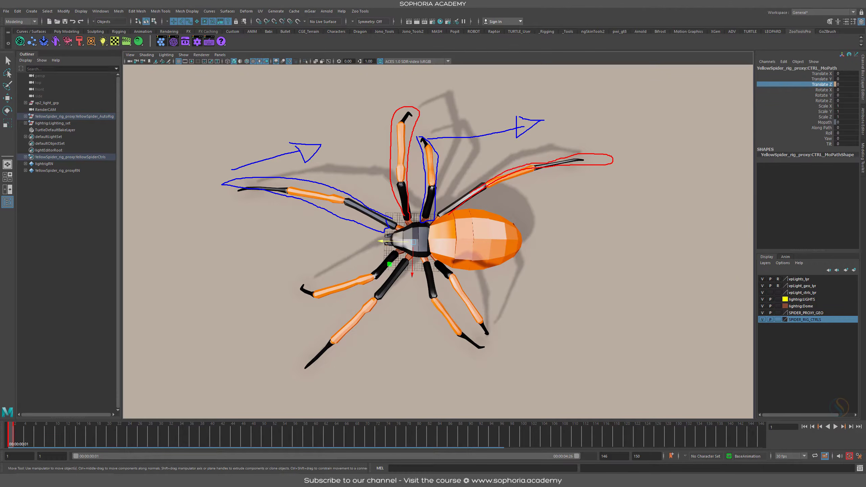
pyautogui.moveTo(563, 148); pyautogui.dragTo(500, 148)
pyautogui.moveTo(384, 118); pyautogui.dragTo(305, 118)
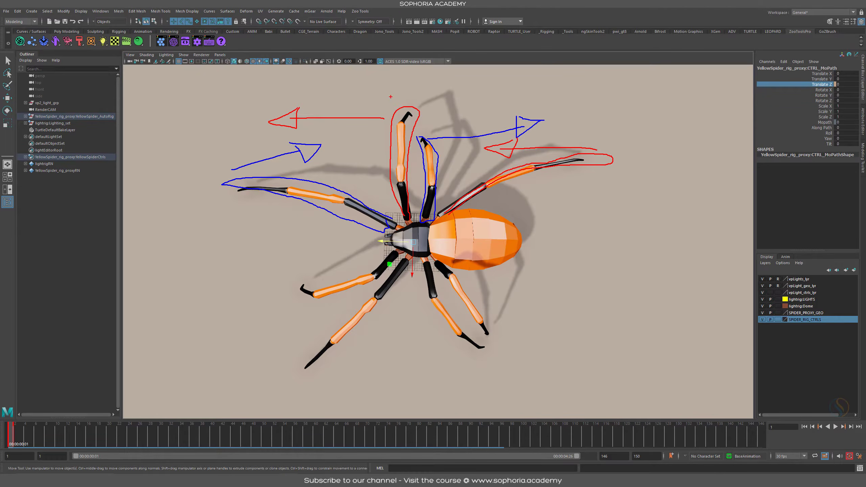
# Step: Box the two sides of the spider in yellow, link them with an arrow, circle the body, and clear all annotations
pyautogui.moveTo(202, 105)
pyautogui.mouseDown()
pyautogui.moveTo(368, 252)
pyautogui.moveTo(643, 202)
pyautogui.moveTo(413, 97)
pyautogui.moveTo(229, 98)
pyautogui.mouseUp()
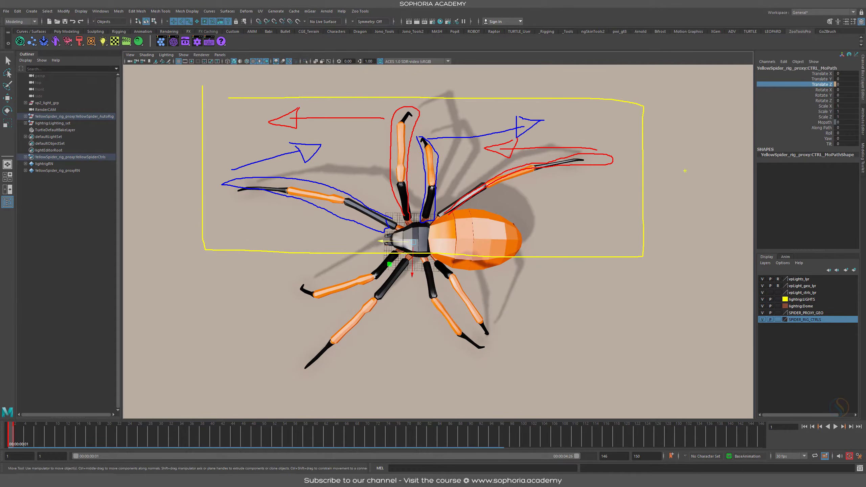
pyautogui.moveTo(685, 170)
pyautogui.mouseDown()
pyautogui.moveTo(651, 305)
pyautogui.moveTo(660, 320)
pyautogui.mouseUp()
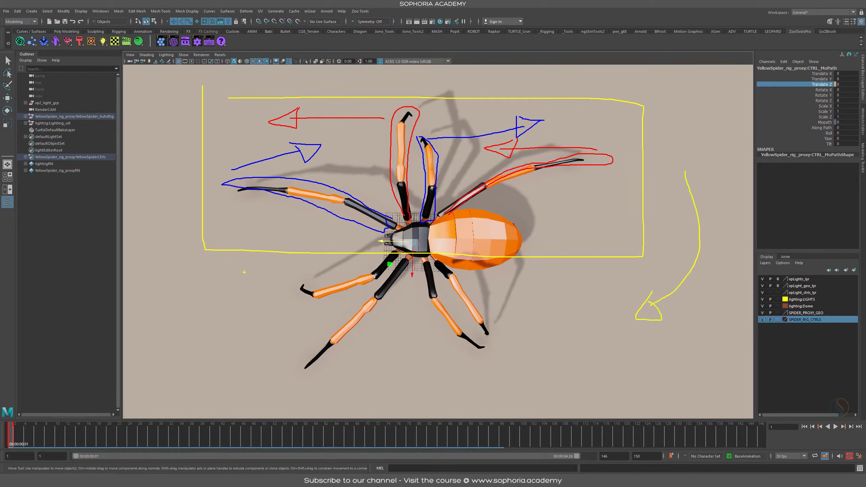
pyautogui.moveTo(198, 249)
pyautogui.mouseDown()
pyautogui.moveTo(198, 363)
pyautogui.moveTo(606, 396)
pyautogui.moveTo(659, 274)
pyautogui.mouseUp()
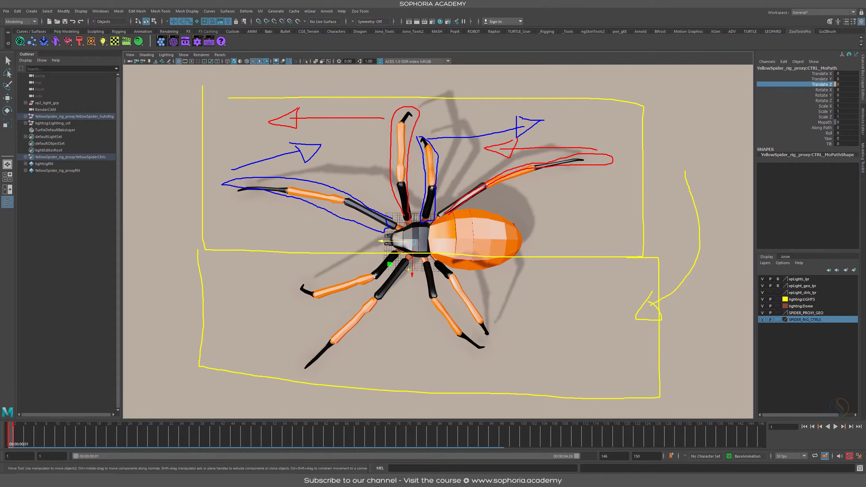
pyautogui.moveTo(507, 209)
pyautogui.mouseDown()
pyautogui.moveTo(368, 225)
pyautogui.moveTo(507, 268)
pyautogui.moveTo(492, 208)
pyautogui.mouseUp()
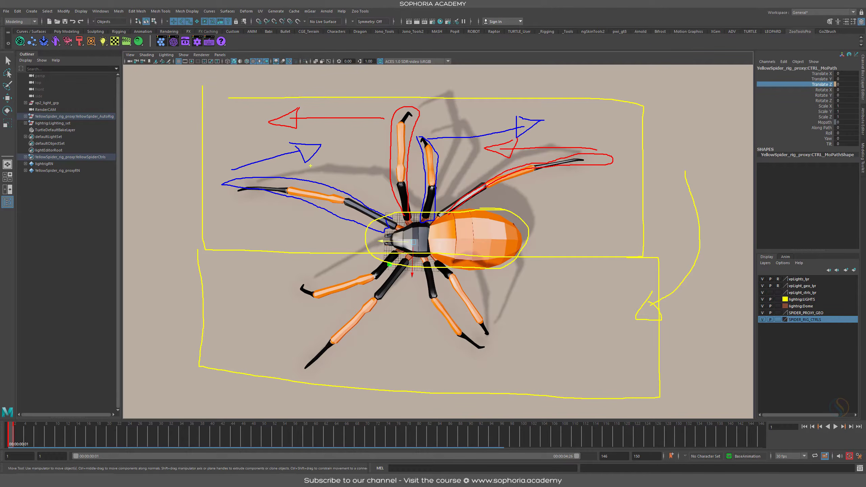
pyautogui.press('Escape')
# Step: Play the walk from a front three-quarter view and stop it at frame 5
pyautogui.moveTo(301, 203)
pyautogui.keyDown('alt'); pyautogui.mouseDown()
pyautogui.moveTo(471, 252)
pyautogui.moveTo(484, 233)
pyautogui.moveTo(610, 232)
pyautogui.moveTo(344, 354)
pyautogui.mouseUp(); pyautogui.keyUp('alt')
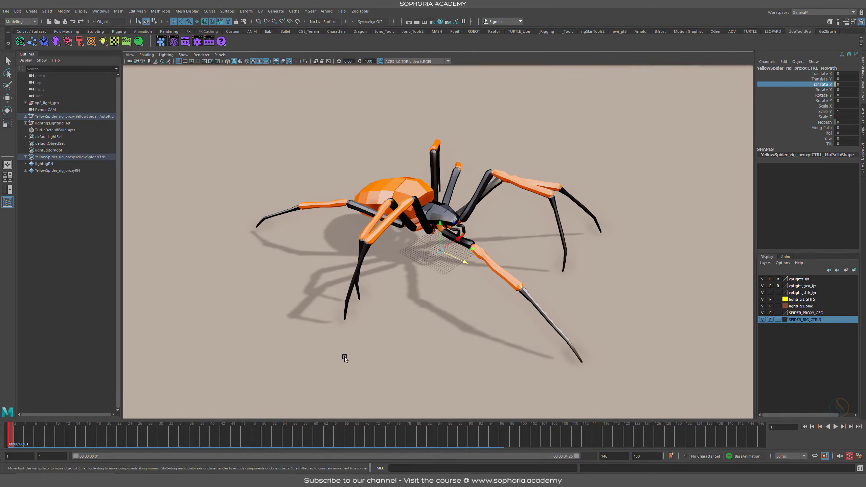
pyautogui.hotkey('alt', 'v')
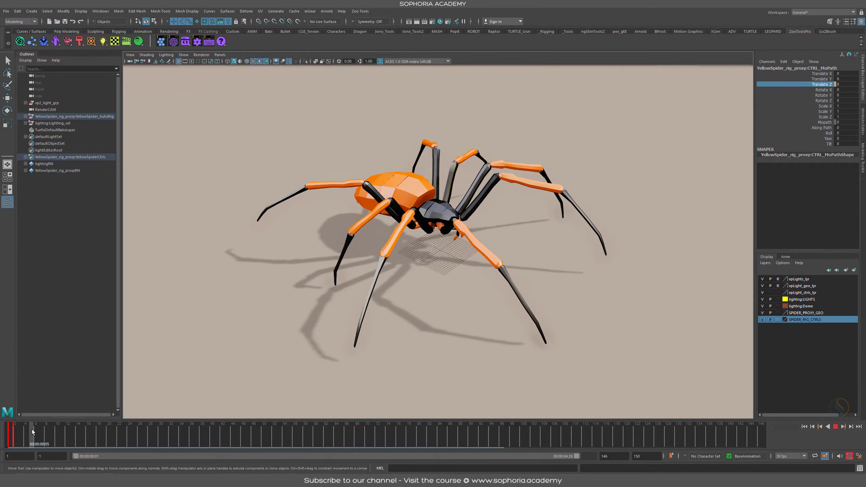
pyautogui.hotkey('alt', 'v')
# Step: Circle four of the spider's foot tips in yellow at frame 5 and clear the marks
pyautogui.moveTo(346, 260)
pyautogui.mouseDown()
pyautogui.moveTo(336, 288)
pyautogui.moveTo(343, 256)
pyautogui.mouseUp()
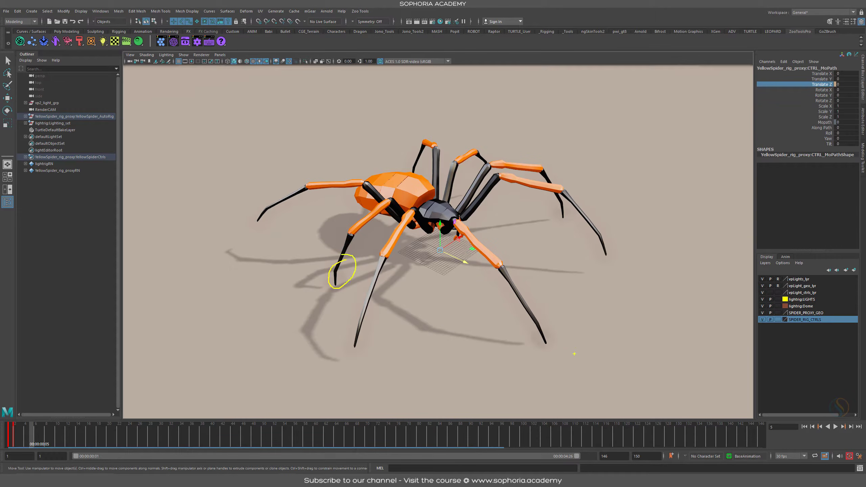
pyautogui.moveTo(571, 327)
pyautogui.mouseDown()
pyautogui.moveTo(520, 341)
pyautogui.moveTo(552, 323)
pyautogui.mouseUp()
pyautogui.moveTo(256, 201); pyautogui.dragTo(245, 188)
pyautogui.moveTo(362, 328)
pyautogui.mouseDown()
pyautogui.moveTo(369, 336)
pyautogui.moveTo(357, 319)
pyautogui.mouseUp()
pyautogui.press('Escape')
# Step: Play the walk cycle and examine the leg motion from the side and the front, and stop playback
pyautogui.moveTo(34, 426); pyautogui.dragTo(432, 464)
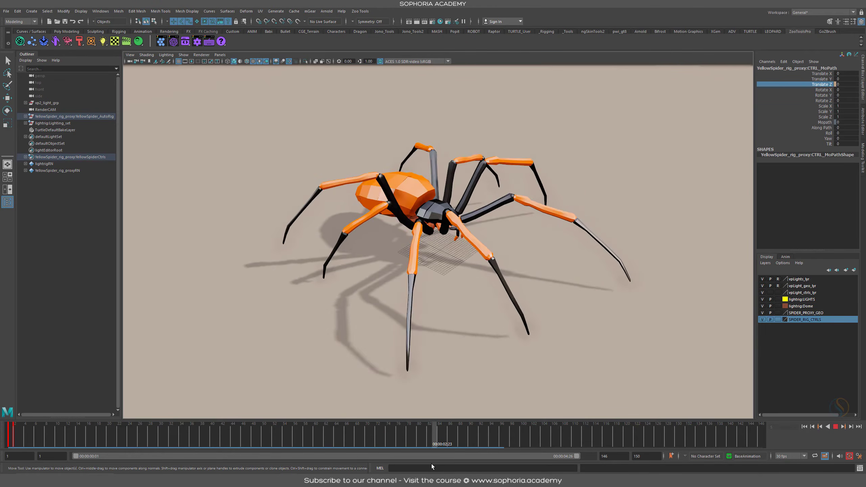
pyautogui.hotkey('alt', 'v')
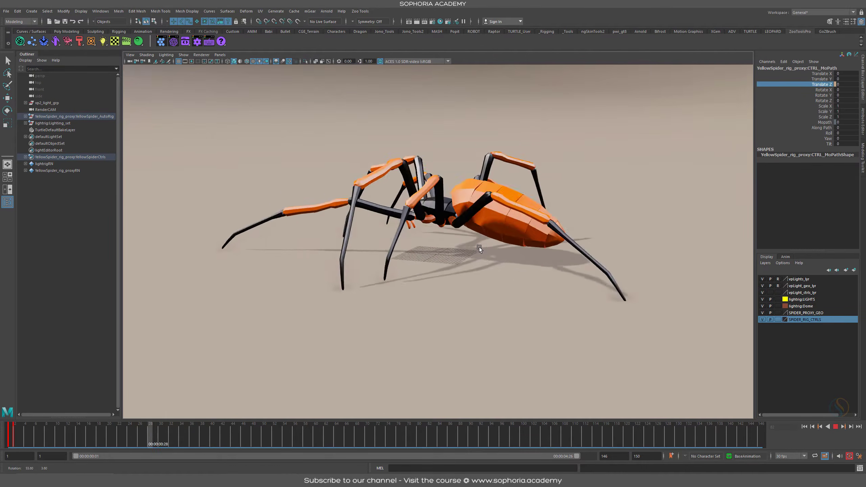
pyautogui.keyDown('alt'); pyautogui.moveTo(487, 162); pyautogui.dragTo(426, 244); pyautogui.keyUp('alt')
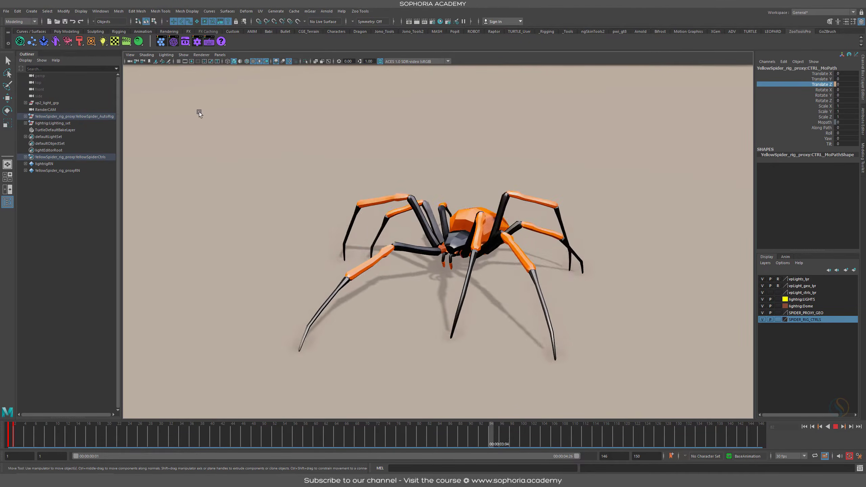
pyautogui.press('Escape')
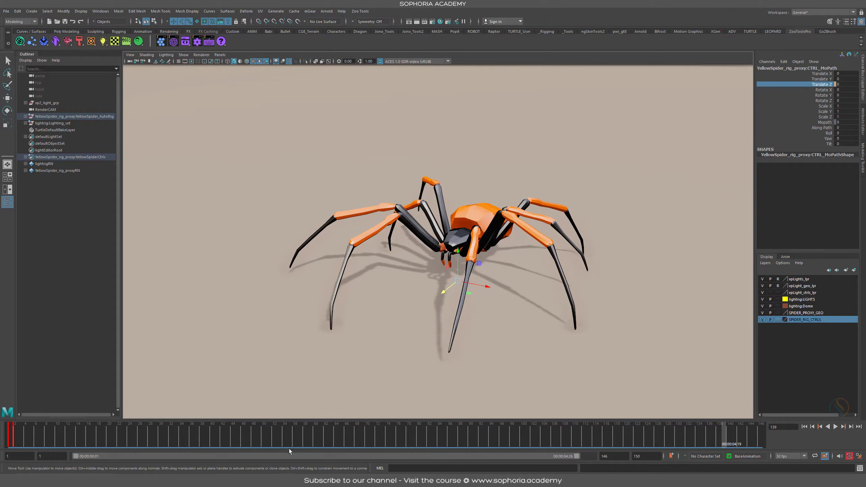
# Step: Switch to the spider_walk_START scene and select the CTRL_Vis control floating above the spider
pyautogui.moveTo(289, 483)
pyautogui.moveTo(288, 479)
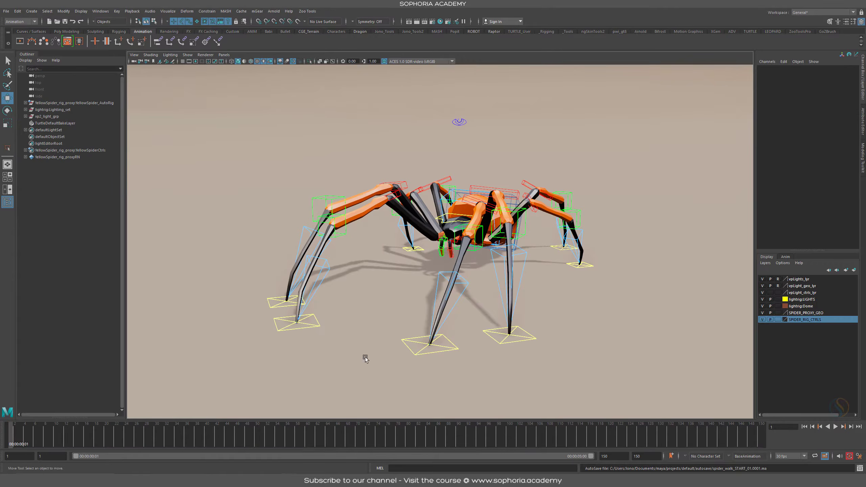
pyautogui.keyDown('alt'); pyautogui.moveTo(558, 268); pyautogui.dragTo(507, 252); pyautogui.keyUp('alt')
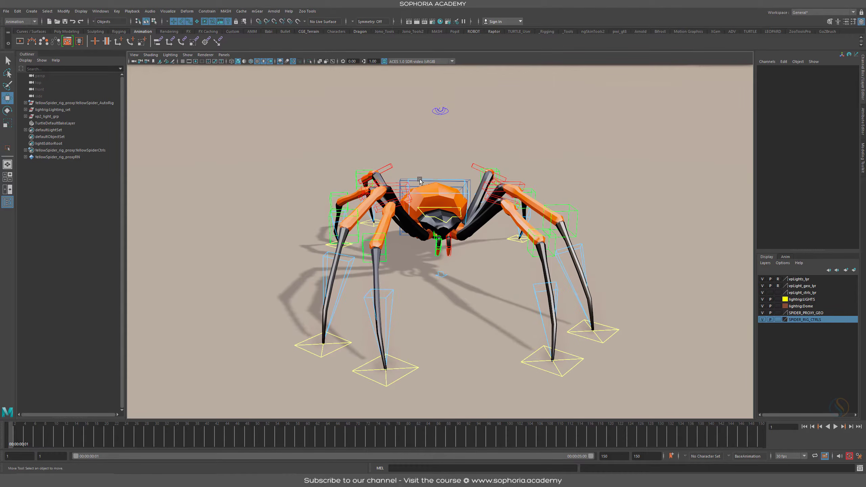
pyautogui.keyDown('alt'); pyautogui.moveTo(451, 186); pyautogui.dragTo(440, 102); pyautogui.keyUp('alt')
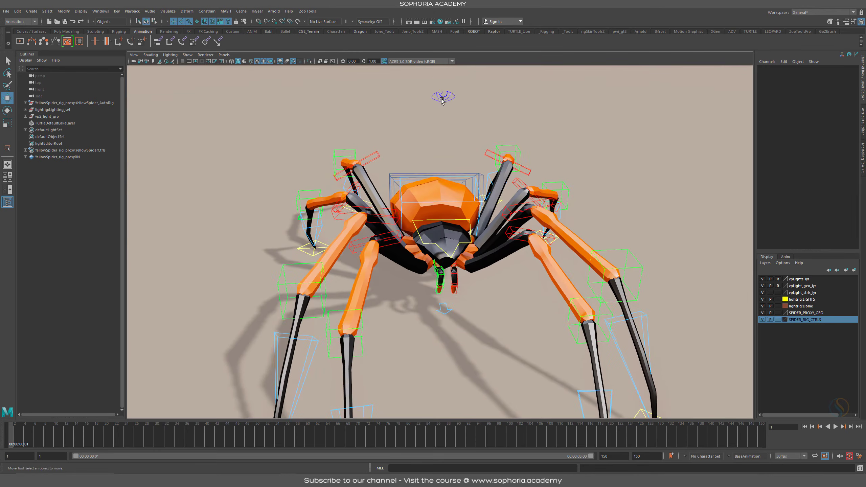
pyautogui.click(442, 98)
# Step: Test the Leg A Vis attribute by hiding the first leg pair's controls and showing them again
pyautogui.keyDown('alt'); pyautogui.moveTo(491, 236); pyautogui.dragTo(407, 121); pyautogui.keyUp('alt')
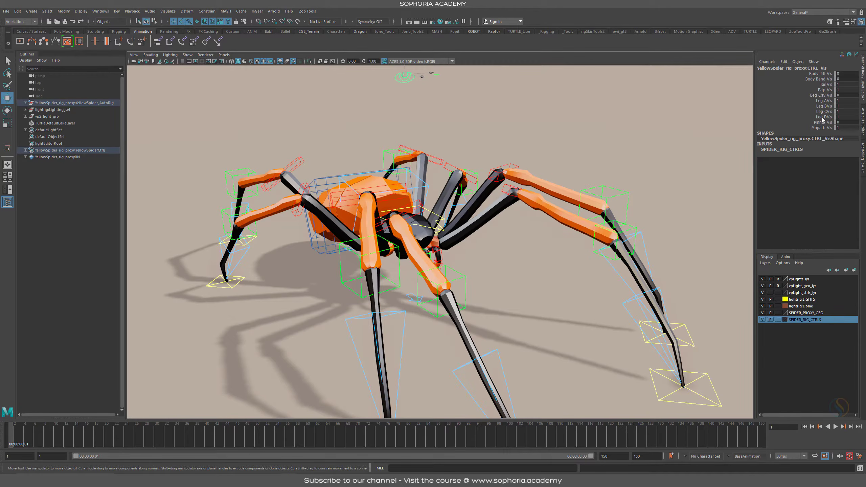
pyautogui.moveTo(822, 117); pyautogui.dragTo(824, 100)
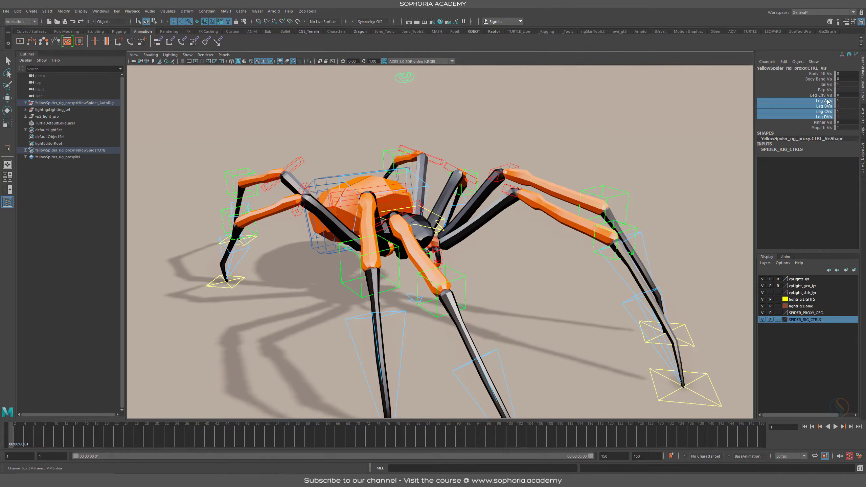
pyautogui.click(828, 101)
pyautogui.moveTo(478, 135); pyautogui.dragTo(267, 134, button='middle')
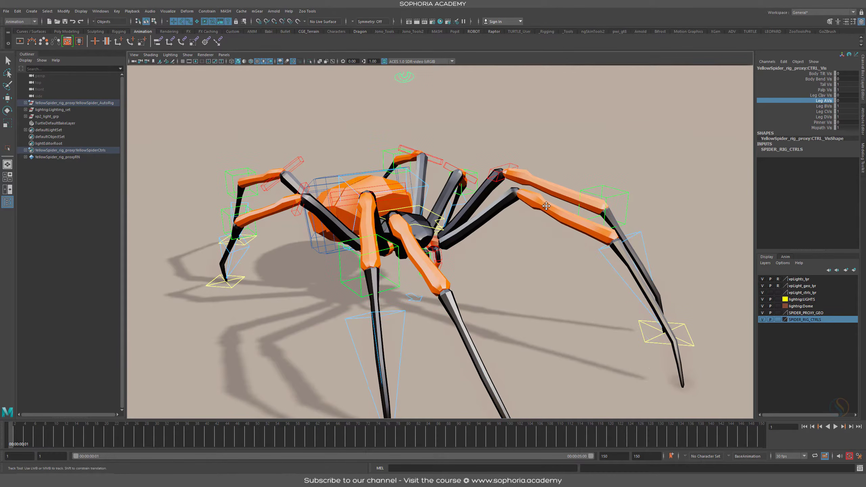
pyautogui.keyDown('alt'); pyautogui.moveTo(532, 232); pyautogui.dragTo(523, 203, button='middle'); pyautogui.keyUp('alt')
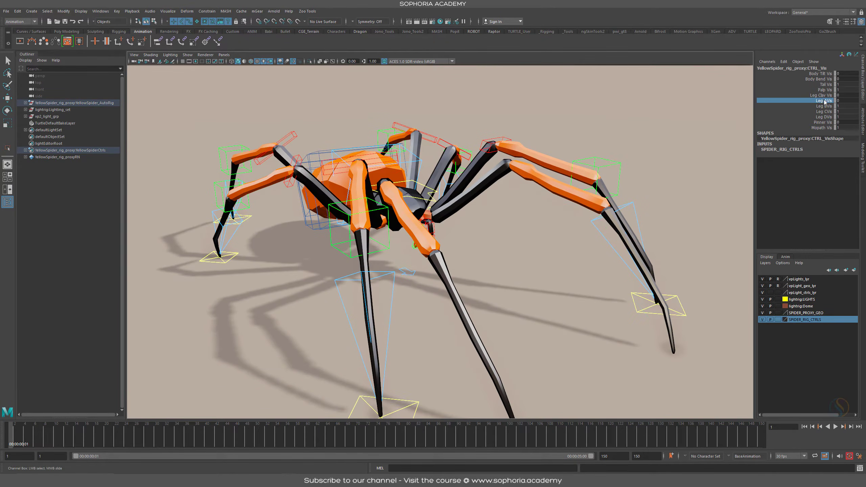
pyautogui.moveTo(579, 140); pyautogui.dragTo(601, 139, button='middle')
# Step: Set the Leg B, Leg C and Leg D visibility attributes to 0, leaving only the front legs' controls
pyautogui.moveTo(822, 105); pyautogui.dragTo(823, 117)
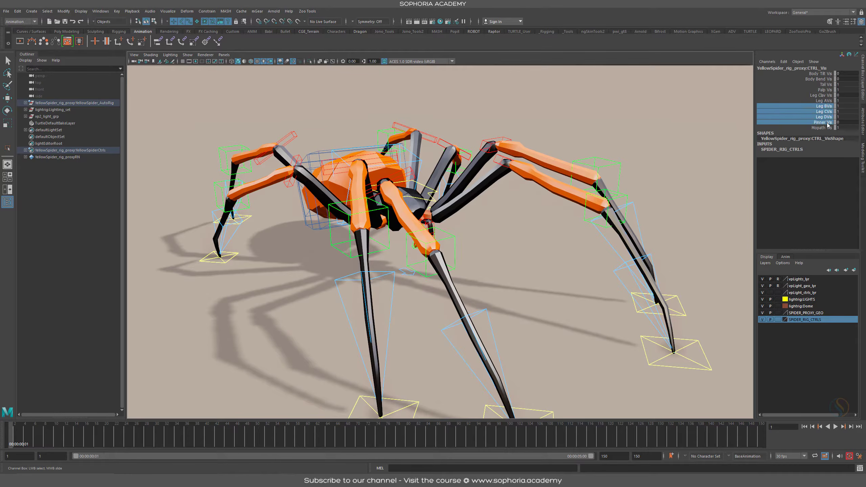
pyautogui.moveTo(443, 177); pyautogui.dragTo(422, 177, button='middle')
pyautogui.keyDown('alt'); pyautogui.moveTo(465, 197); pyautogui.dragTo(499, 193); pyautogui.keyUp('alt')
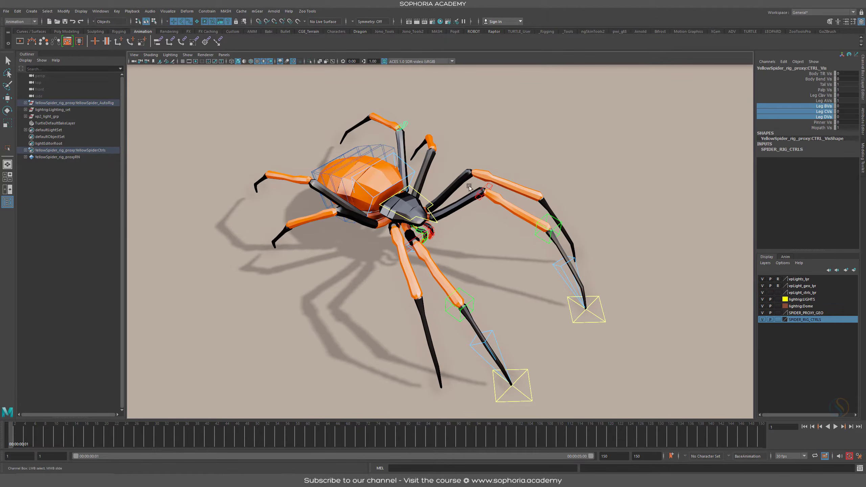
# Step: Turn the Leg B, Leg C and Leg D controls back on and enable Leg Clav Vis to show the leg clavicle controls
pyautogui.moveTo(469, 186); pyautogui.dragTo(536, 199, button='middle')
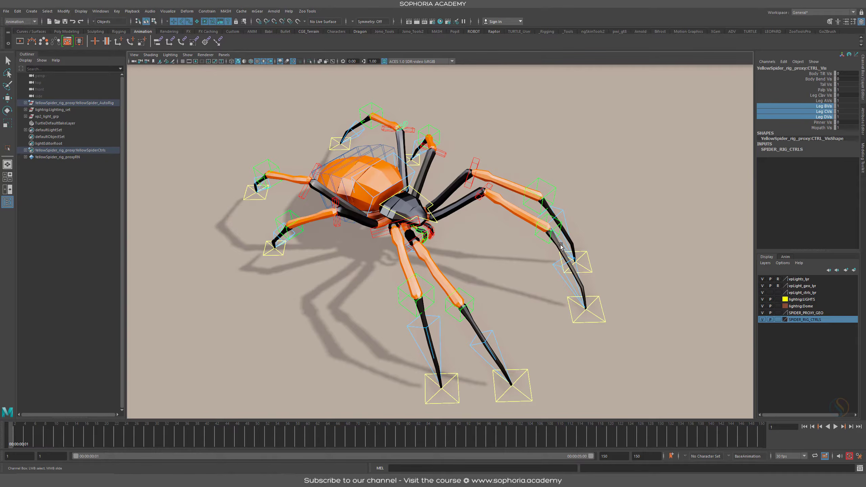
pyautogui.click(824, 95)
pyautogui.moveTo(488, 183); pyautogui.dragTo(501, 184, button='middle')
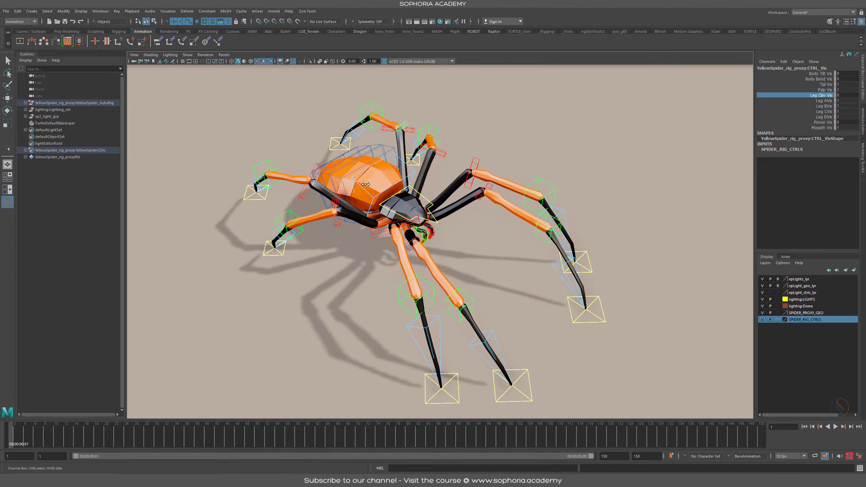
# Step: Try rotating the right Leg A clavicle control beside the spider's head, and undo the rotation
pyautogui.scroll(5, 382, 197)
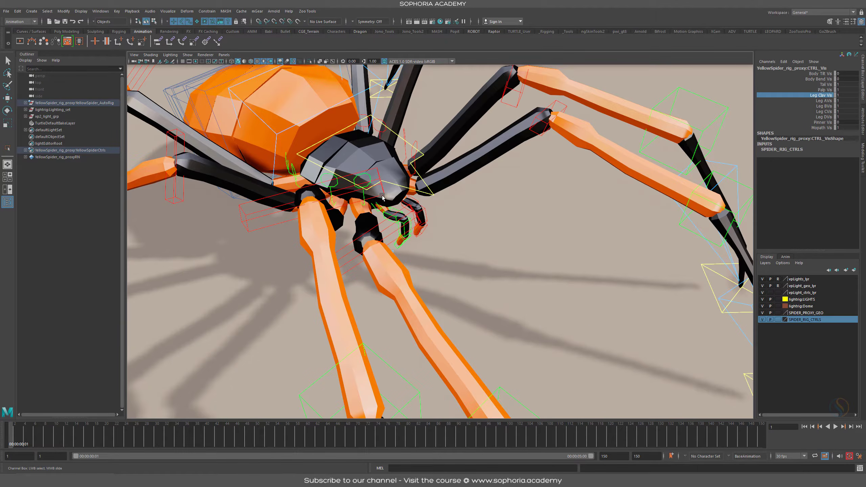
pyautogui.click(368, 177)
pyautogui.press('e')
pyautogui.moveTo(354, 200); pyautogui.dragTo(384, 242)
pyautogui.hotkey('ctrl', 'z')
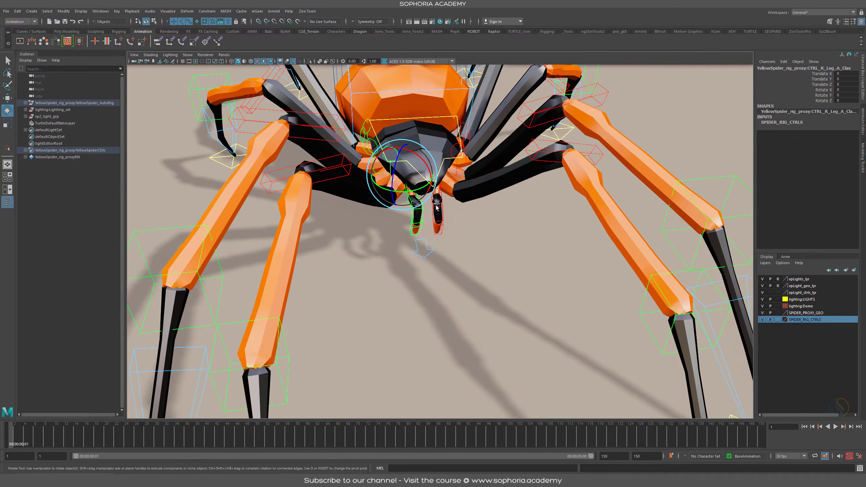
# Step: Move the right Leg B foot control to about X -0.136, Y 0.13, Z -0.485
pyautogui.keyDown('alt'); pyautogui.moveTo(436, 207); pyautogui.dragTo(504, 242); pyautogui.keyUp('alt')
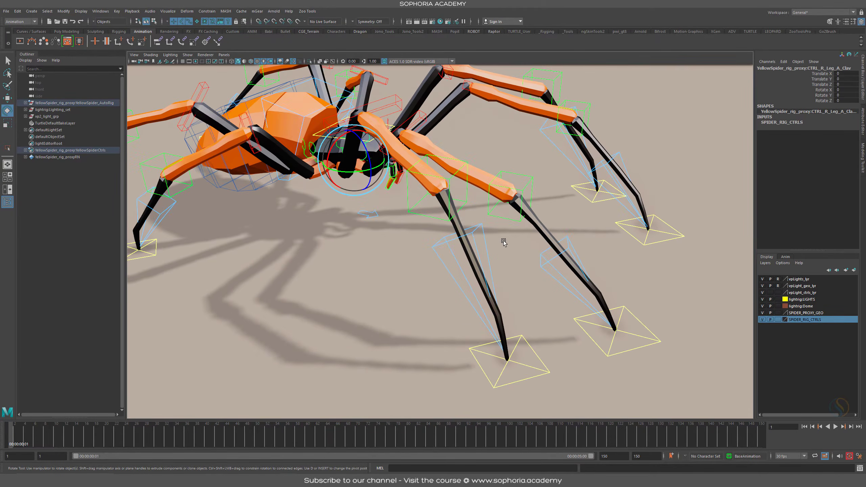
pyautogui.click(534, 353)
pyautogui.press('w')
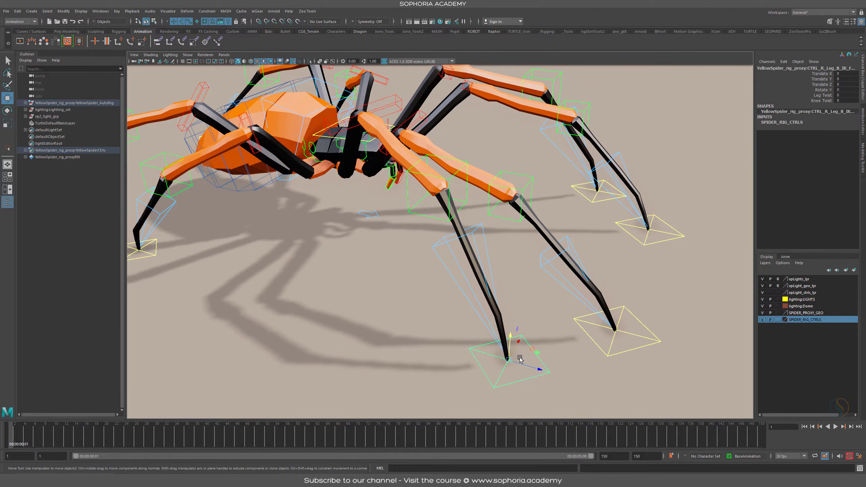
pyautogui.moveTo(507, 360); pyautogui.dragTo(390, 330)
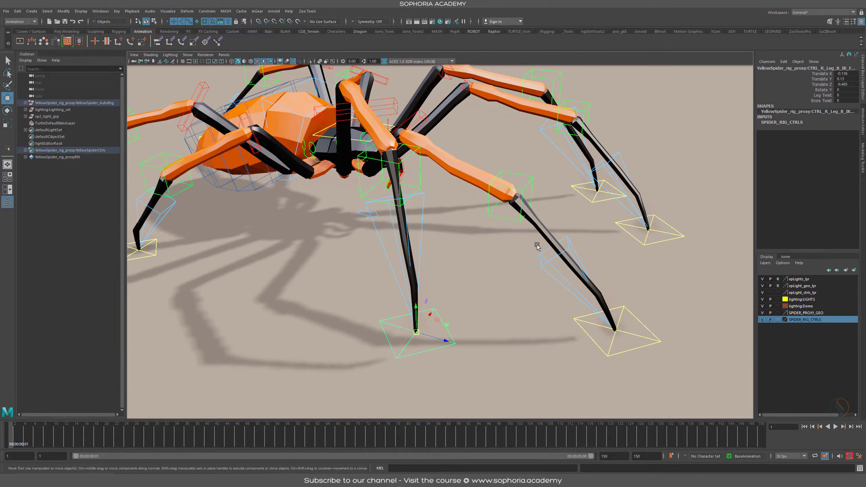
pyautogui.keyDown('alt'); pyautogui.moveTo(537, 246); pyautogui.dragTo(497, 226, button='right'); pyautogui.keyUp('alt')
pyautogui.keyDown('alt'); pyautogui.moveTo(497, 226); pyautogui.dragTo(487, 271); pyautogui.keyUp('alt')
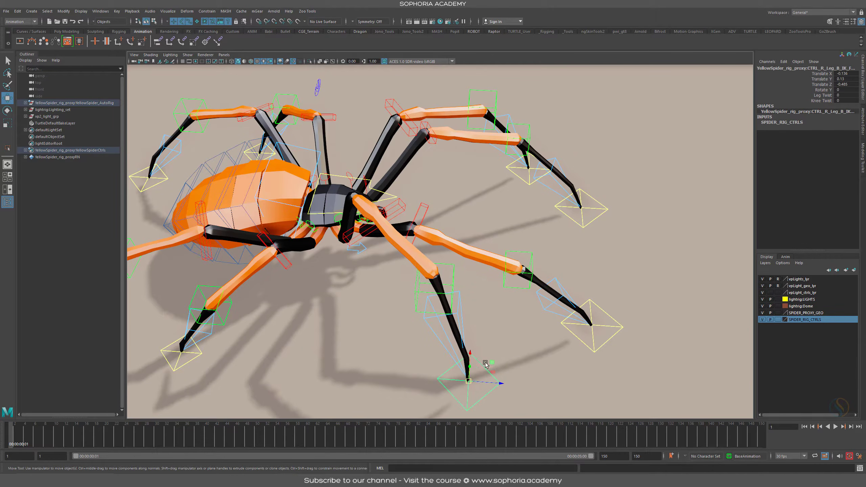
# Step: Test the Leg Twist and Knee Twist attributes on the right Leg B foot control, undoing each change
pyautogui.click(823, 95)
pyautogui.moveTo(647, 198); pyautogui.dragTo(691, 163, button='middle')
pyautogui.hotkey('ctrl', 'z')
pyautogui.click(824, 101)
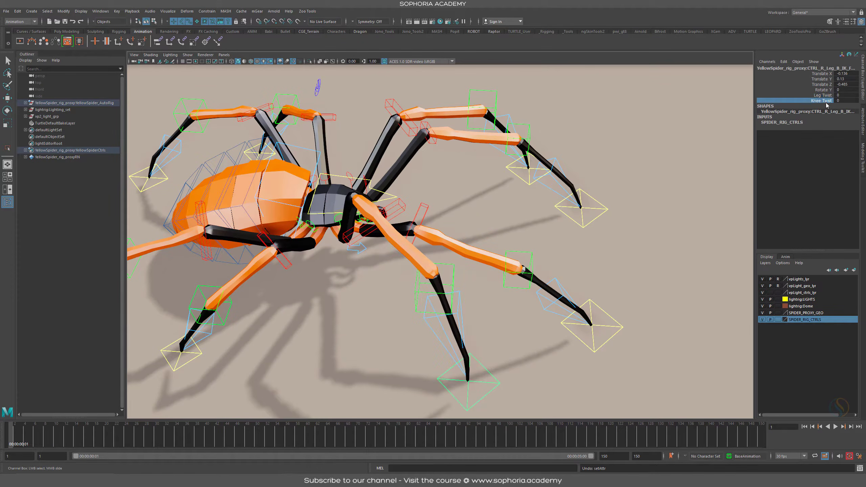
pyautogui.moveTo(460, 283); pyautogui.dragTo(492, 257, button='middle')
pyautogui.hotkey('ctrl', 'z')
# Step: Try moving the right Leg B's red upper joint control, undo it, and select the green knee control
pyautogui.click(404, 207)
pyautogui.press('w')
pyautogui.moveTo(364, 229); pyautogui.dragTo(372, 302)
pyautogui.hotkey('ctrl', 'z')
pyautogui.click(434, 295)
# Step: Undo the test moves on the right Leg B controls, back through the foot control's move
pyautogui.hotkey('ctrl', 'z')
pyautogui.hotkey('ctrl', 'z')
pyautogui.hotkey('ctrl', 'z')
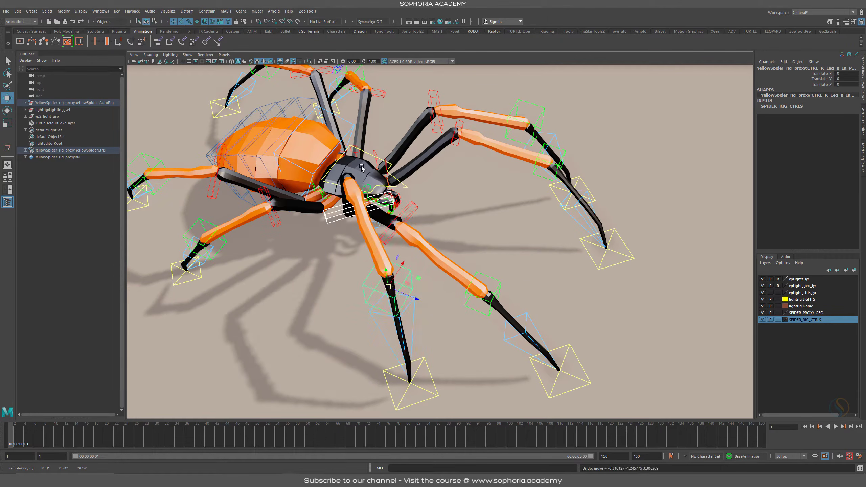
pyautogui.hotkey('ctrl', 'z')
pyautogui.hotkey('ctrl', 'z')
pyautogui.hotkey('ctrl', 'z')
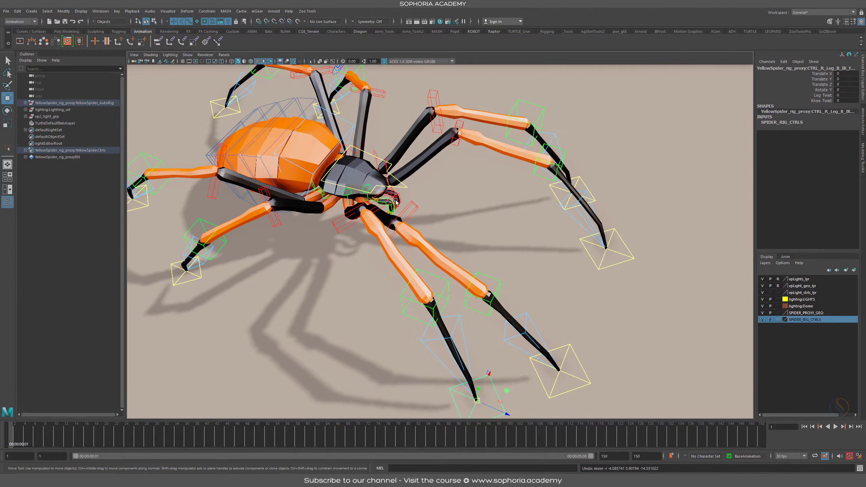
# Step: Select the right Leg B's green knee control, and after it the yellow body control around the spider's thorax
pyautogui.click(442, 289)
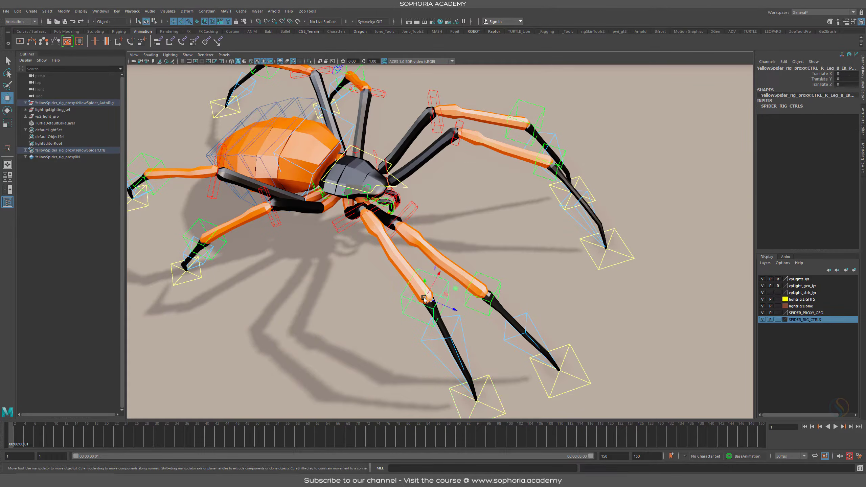
pyautogui.click(405, 186)
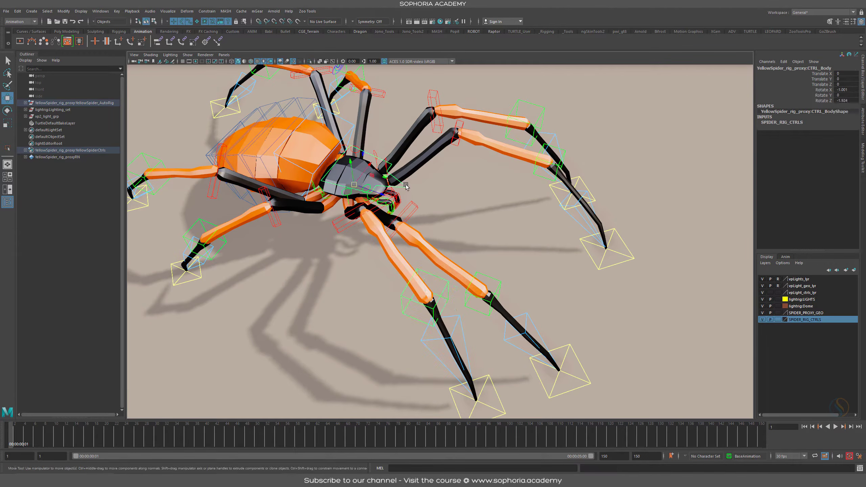
pyautogui.keyDown('alt'); pyautogui.moveTo(290, 184); pyautogui.dragTo(375, 191, button='right'); pyautogui.keyUp('alt')
pyautogui.keyDown('alt'); pyautogui.moveTo(505, 215); pyautogui.dragTo(462, 266); pyautogui.keyUp('alt')
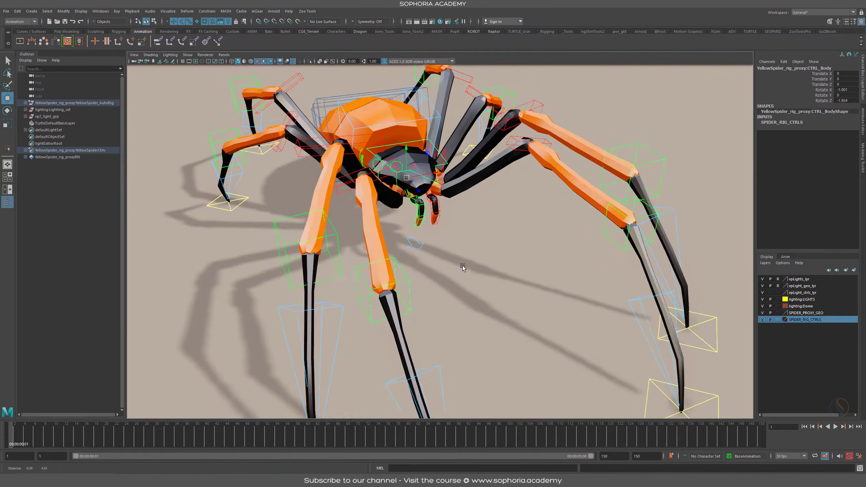
pyautogui.keyDown('alt'); pyautogui.moveTo(463, 266); pyautogui.dragTo(460, 341, button='middle'); pyautogui.keyUp('alt')
pyautogui.keyDown('alt'); pyautogui.moveTo(484, 304); pyautogui.dragTo(566, 293, button='right'); pyautogui.keyUp('alt')
pyautogui.keyDown('alt'); pyautogui.moveTo(566, 294); pyautogui.dragTo(570, 294); pyautogui.keyUp('alt')
# Step: Try rotating and moving the body control to test how the spider's body responds, undoing each change
pyautogui.press('e')
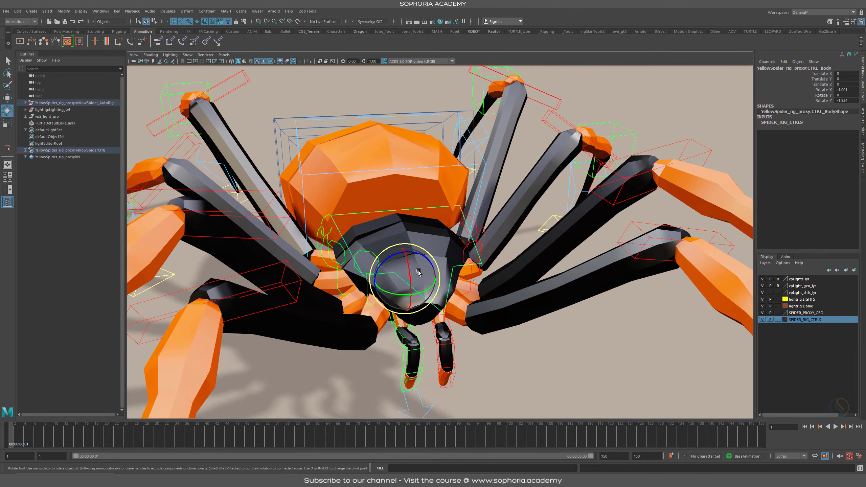
pyautogui.moveTo(416, 271); pyautogui.dragTo(413, 274)
pyautogui.hotkey('ctrl', 'z')
pyautogui.keyDown('alt'); pyautogui.moveTo(552, 307); pyautogui.dragTo(521, 287); pyautogui.keyUp('alt')
pyautogui.keyDown('alt'); pyautogui.moveTo(568, 316); pyautogui.dragTo(577, 242, button='middle'); pyautogui.keyUp('alt')
pyautogui.keyDown('alt'); pyautogui.moveTo(577, 242); pyautogui.dragTo(542, 241, button='right'); pyautogui.keyUp('alt')
pyautogui.press('w')
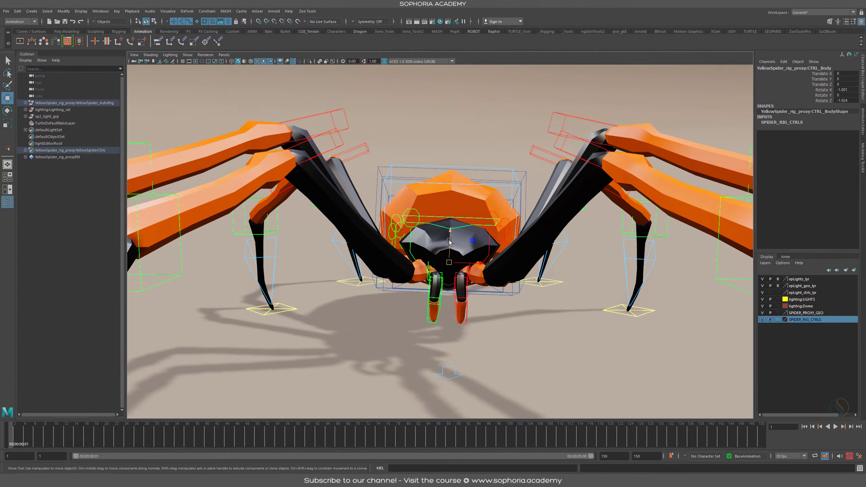
pyautogui.moveTo(449, 233); pyautogui.dragTo(472, 240)
pyautogui.hotkey('ctrl', 'z')
# Step: Set all translate and rotate values of the body control to 0
pyautogui.press('e')
pyautogui.moveTo(847, 73); pyautogui.dragTo(849, 97)
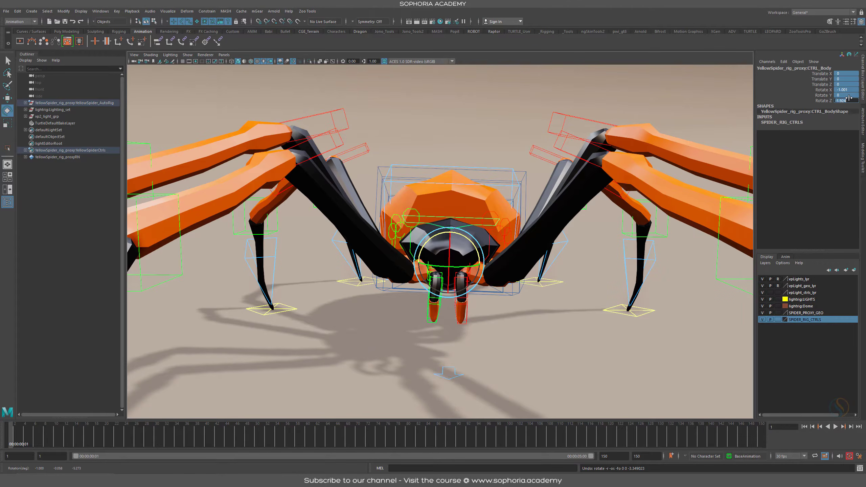
pyautogui.write('0')
pyautogui.press('Return')
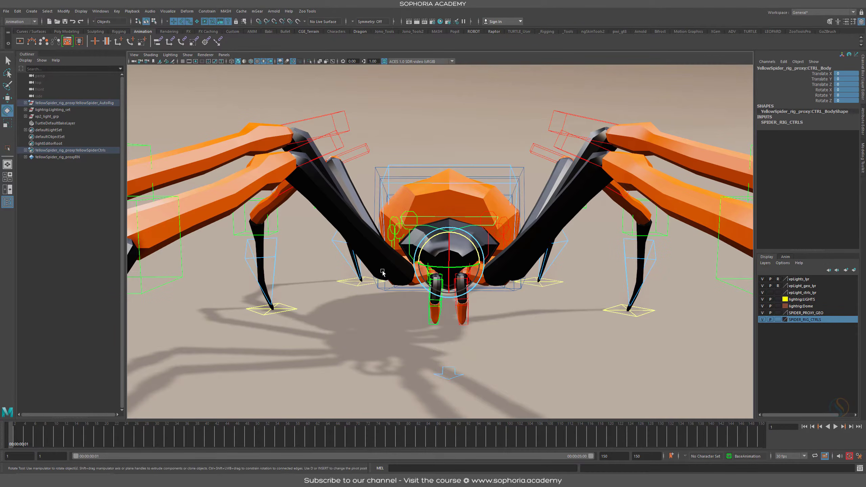
# Step: Select the right palp controls down to the third segment, try rotating them, and undo the rotation
pyautogui.scroll(3, 383, 272)
pyautogui.keyDown('alt'); pyautogui.moveTo(383, 271); pyautogui.dragTo(444, 293); pyautogui.keyUp('alt')
pyautogui.scroll(3, 444, 292)
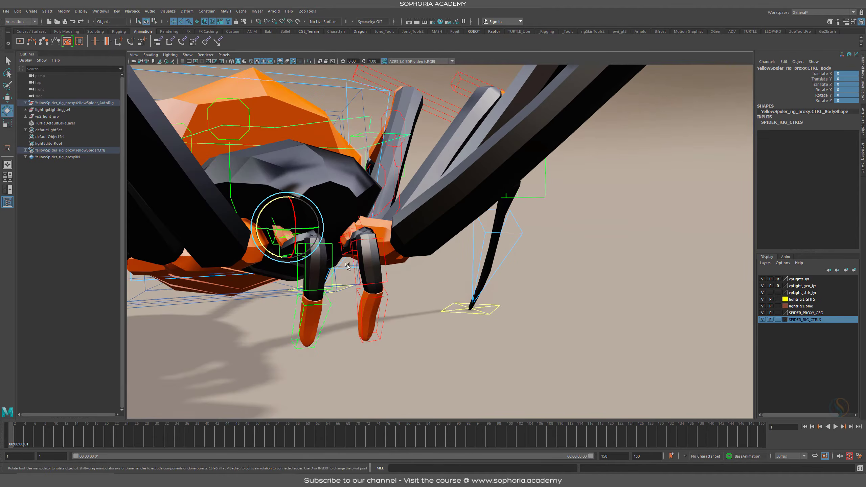
pyautogui.press('w')
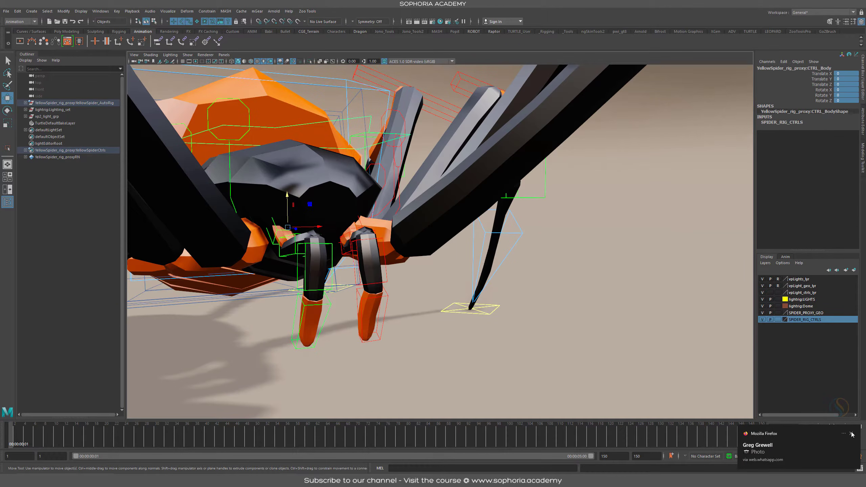
pyautogui.click(851, 434)
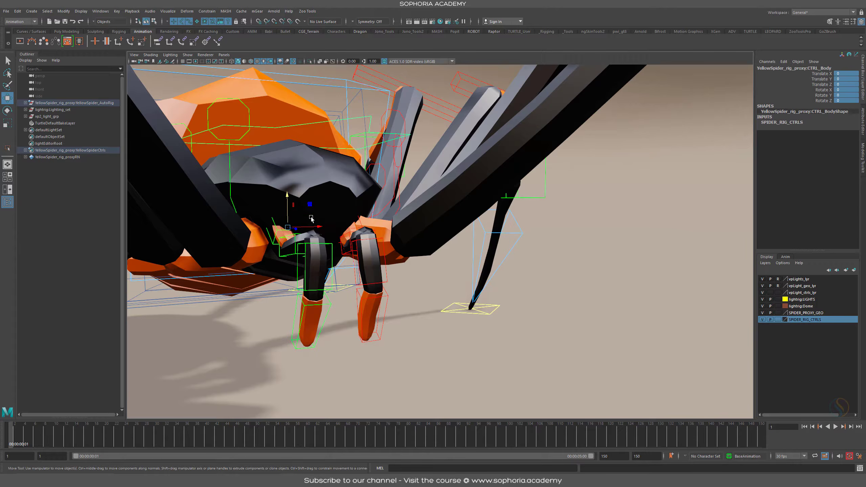
pyautogui.click(293, 236)
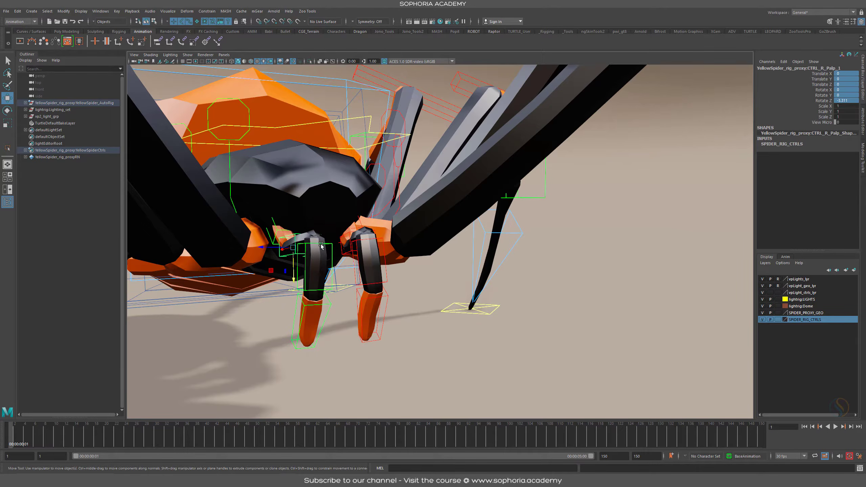
pyautogui.press('Down')
pyautogui.press('Down')
pyautogui.press('e')
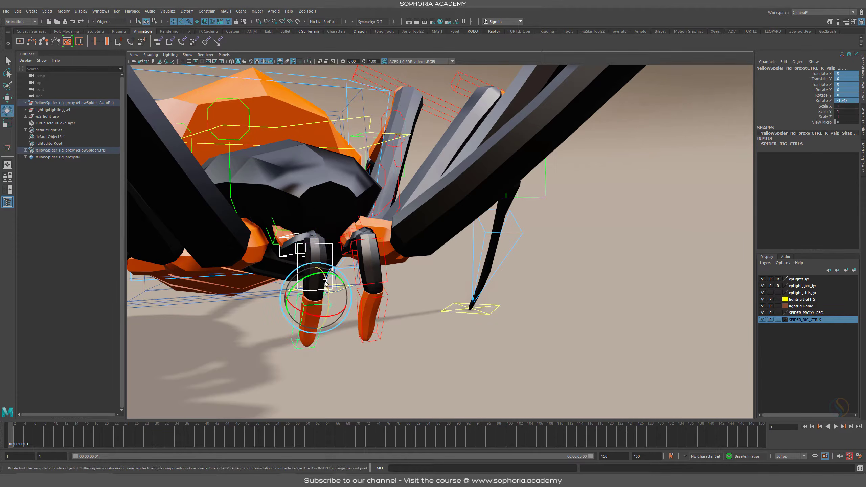
pyautogui.moveTo(324, 283)
pyautogui.mouseDown()
pyautogui.moveTo(326, 292)
pyautogui.moveTo(329, 268)
pyautogui.moveTo(329, 280)
pyautogui.mouseUp()
pyautogui.hotkey('ctrl', 'z')
# Step: Select the first four tail controls around the abdomen, Tail_0 to Tail_3, try rotating them together, and undo the rotation
pyautogui.keyDown('alt'); pyautogui.moveTo(496, 257); pyautogui.dragTo(370, 194, button='right'); pyautogui.keyUp('alt')
pyautogui.keyDown('alt'); pyautogui.moveTo(370, 195); pyautogui.dragTo(397, 224, button='middle'); pyautogui.keyUp('alt')
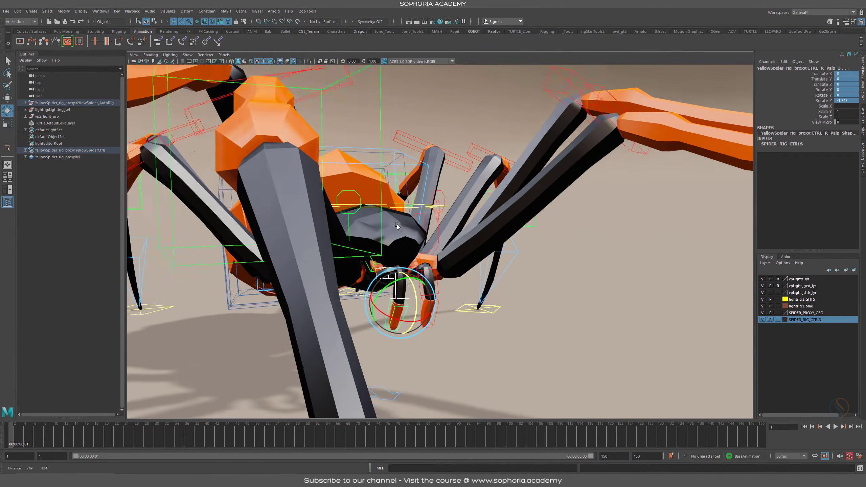
pyautogui.keyDown('alt'); pyautogui.moveTo(396, 225); pyautogui.dragTo(400, 260); pyautogui.keyUp('alt')
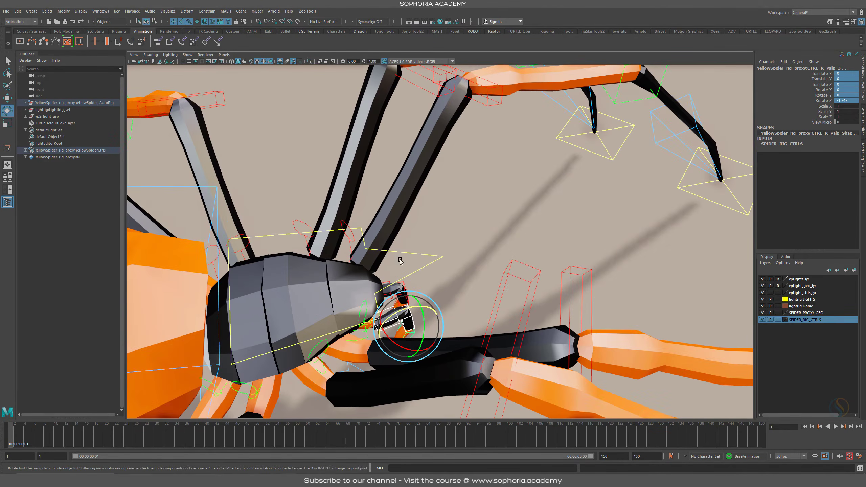
pyautogui.keyDown('alt'); pyautogui.moveTo(328, 239); pyautogui.dragTo(547, 244, button='middle'); pyautogui.keyUp('alt')
pyautogui.keyDown('alt'); pyautogui.moveTo(547, 243); pyautogui.dragTo(470, 239, button='right'); pyautogui.keyUp('alt')
pyautogui.keyDown('alt'); pyautogui.moveTo(471, 238); pyautogui.dragTo(494, 238); pyautogui.keyUp('alt')
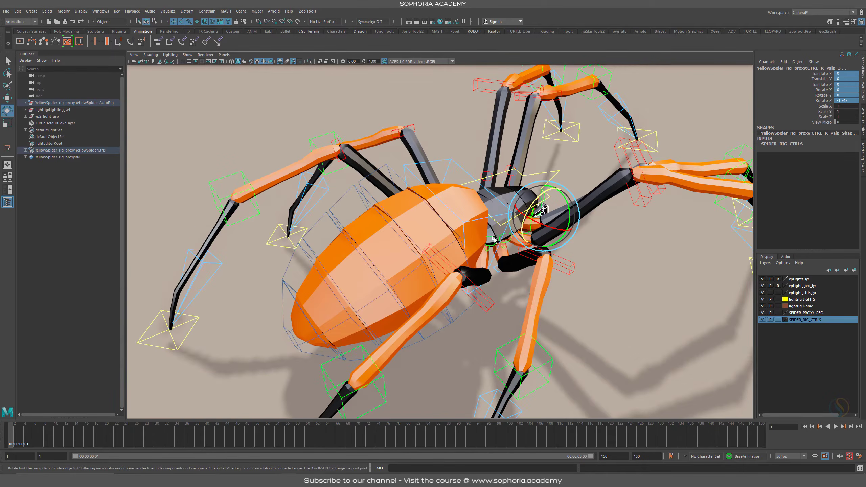
pyautogui.click(416, 169)
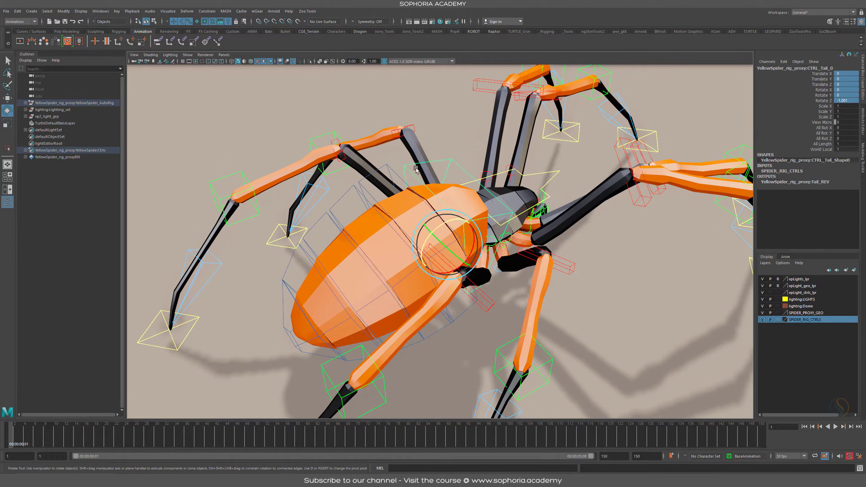
pyautogui.keyDown('shift'); pyautogui.click(379, 168); pyautogui.keyUp('shift')
pyautogui.keyDown('shift'); pyautogui.click(336, 204); pyautogui.keyUp('shift')
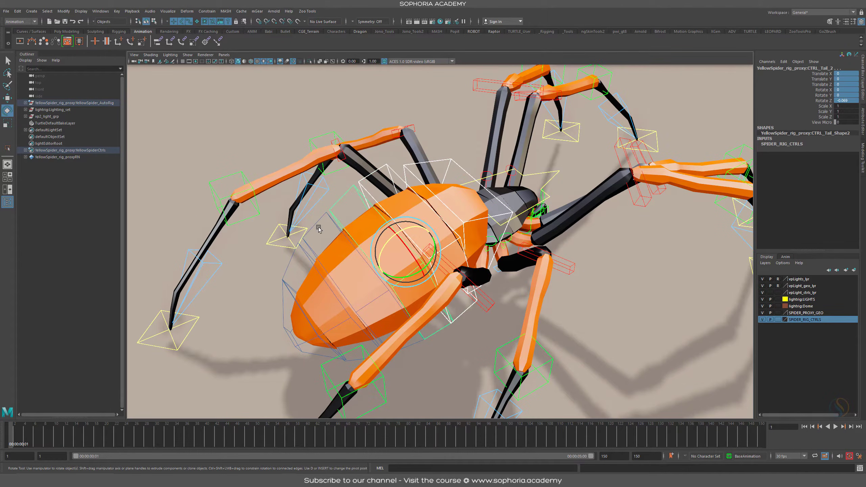
pyautogui.keyDown('shift'); pyautogui.click(316, 224); pyautogui.keyUp('shift')
pyautogui.moveTo(357, 262); pyautogui.dragTo(376, 274)
pyautogui.hotkey('ctrl', 'z')
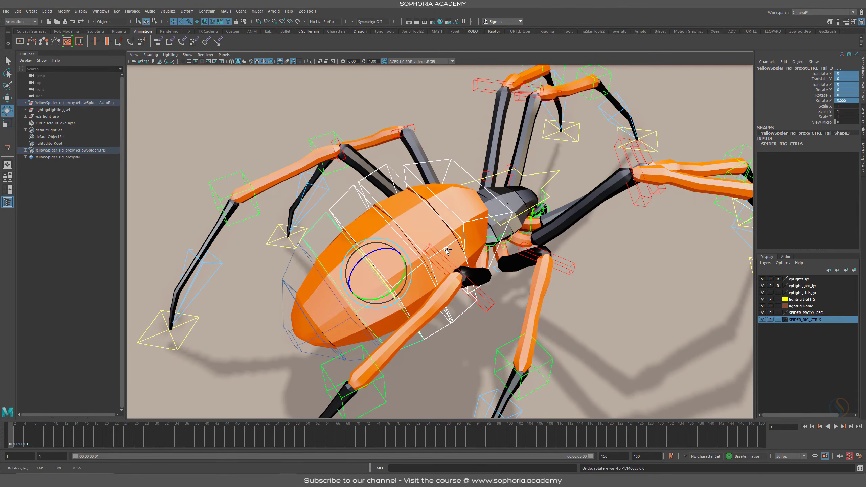
# Step: Select the MoPath control on the ground below the spider's head, try moving it, and undo the move
pyautogui.keyDown('alt'); pyautogui.moveTo(634, 192); pyautogui.dragTo(398, 217); pyautogui.keyUp('alt')
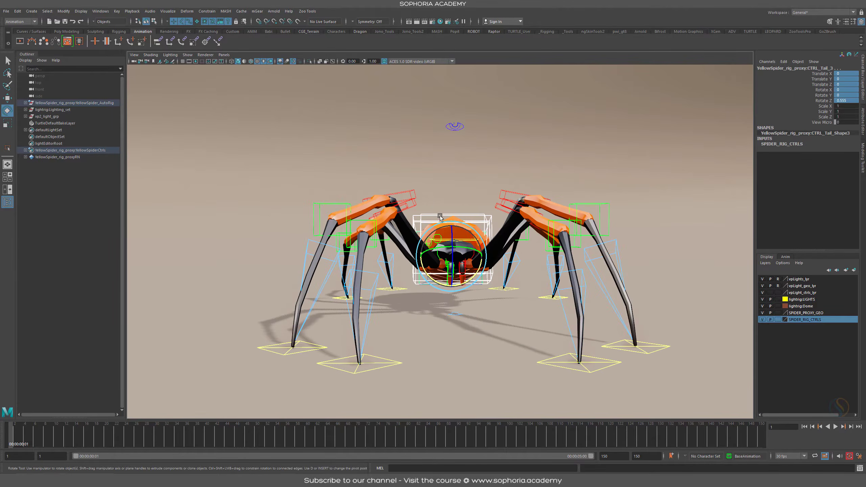
pyautogui.keyDown('alt'); pyautogui.moveTo(440, 216); pyautogui.dragTo(521, 214, button='right'); pyautogui.keyUp('alt')
pyautogui.keyDown('alt'); pyautogui.moveTo(479, 285); pyautogui.dragTo(526, 296); pyautogui.keyUp('alt')
pyautogui.keyDown('alt'); pyautogui.moveTo(526, 296); pyautogui.dragTo(472, 260, button='middle'); pyautogui.keyUp('alt')
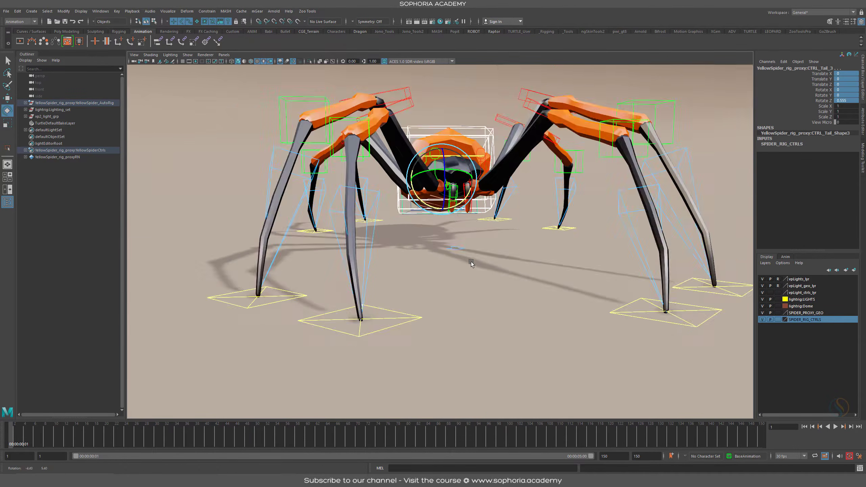
pyautogui.keyDown('alt'); pyautogui.moveTo(472, 260); pyautogui.dragTo(505, 270); pyautogui.keyUp('alt')
pyautogui.keyDown('alt'); pyautogui.moveTo(506, 269); pyautogui.dragTo(504, 242, button='middle'); pyautogui.keyUp('alt')
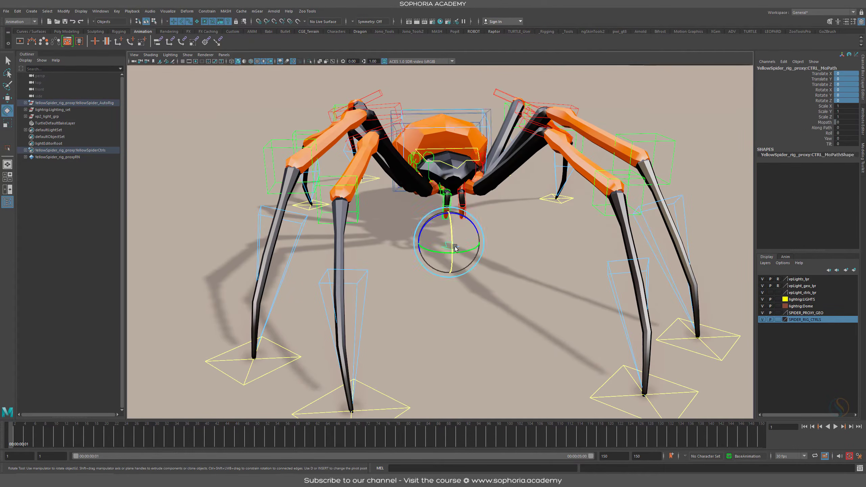
pyautogui.click(452, 250)
pyautogui.press('w')
pyautogui.moveTo(449, 251); pyautogui.dragTo(460, 290)
pyautogui.hotkey('ctrl', 'z')
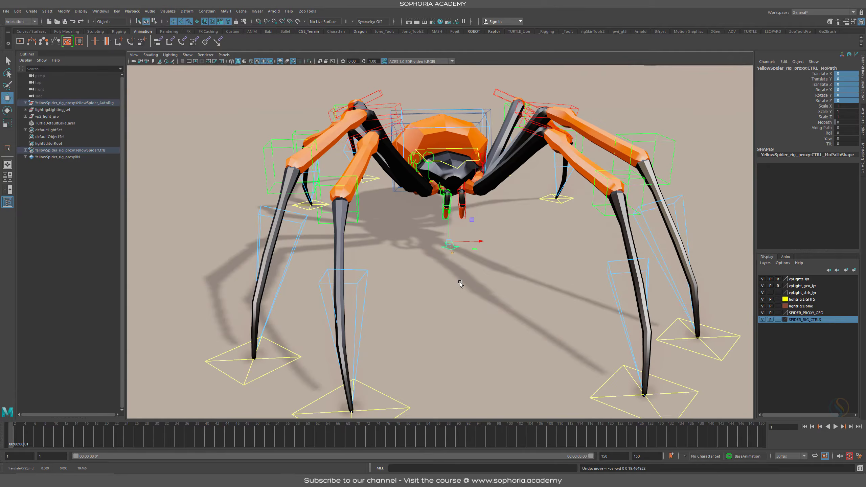
# Step: Switch the viewport to wireframe and select the spider's main control, the large outline around the feet
pyautogui.press('4')
pyautogui.keyDown('alt'); pyautogui.moveTo(442, 259); pyautogui.dragTo(459, 268); pyautogui.keyUp('alt')
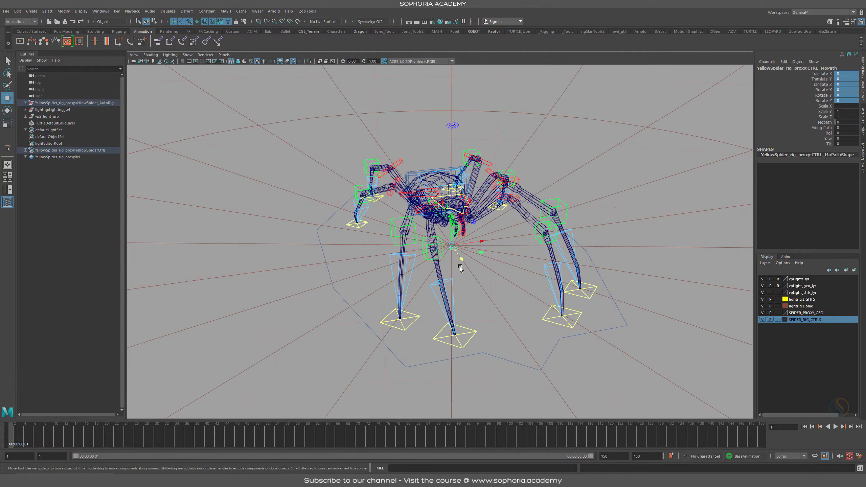
pyautogui.click(545, 363)
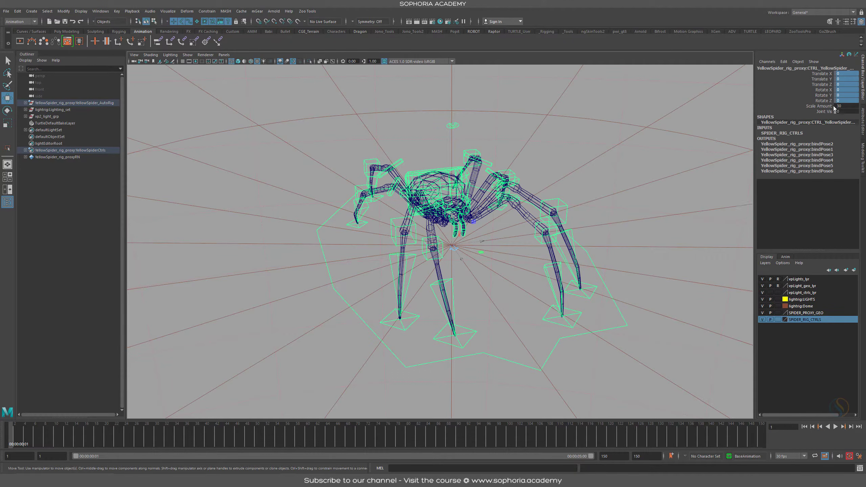
# Step: Open the Reference Editor, inspect the file path and namespace of the YellowSpider_rig_proxy reference, and close the editor
pyautogui.click(6, 12)
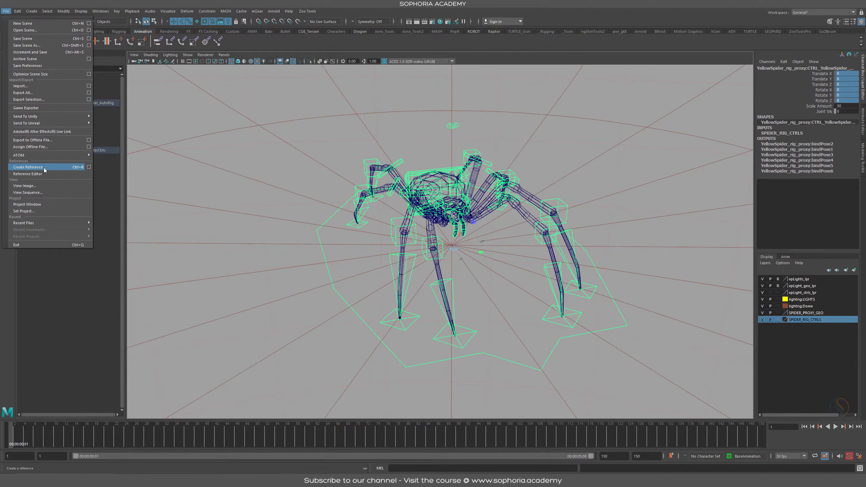
pyautogui.click(28, 173)
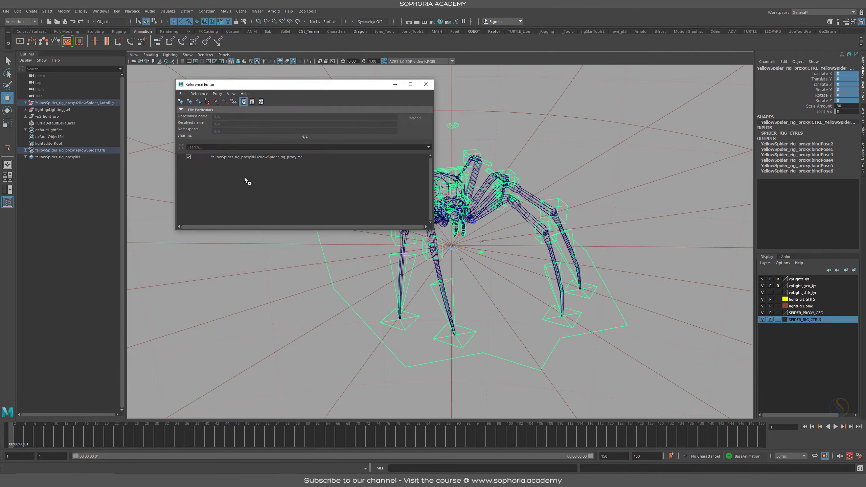
pyautogui.click(246, 157)
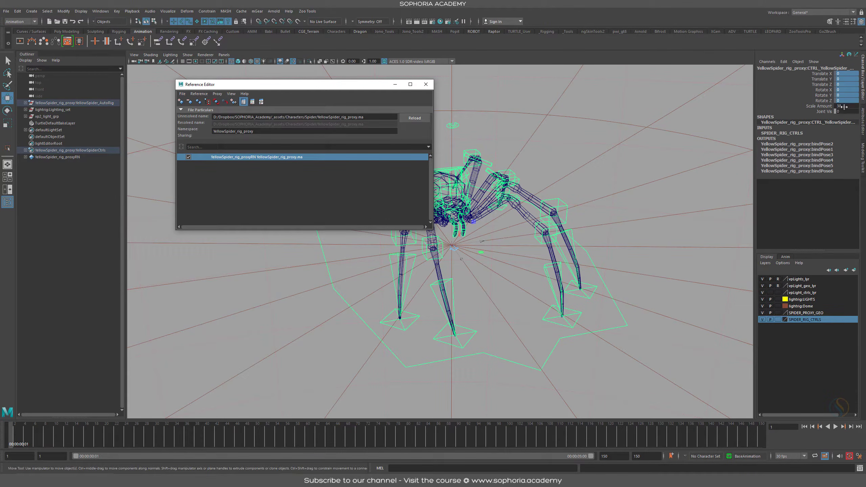
pyautogui.click(425, 85)
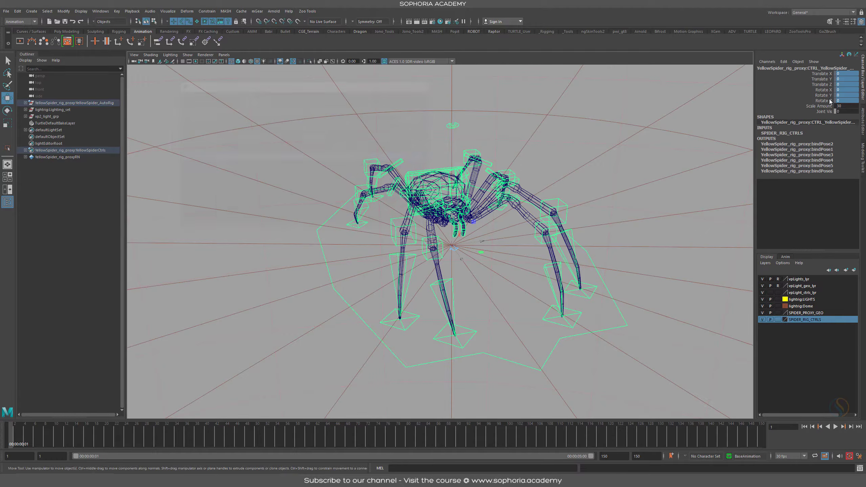
# Step: Select the MoPath control on the ground beneath the spider, try moving it along the floor, and undo the move
pyautogui.keyDown('alt'); pyautogui.moveTo(474, 310); pyautogui.dragTo(534, 313, button='right'); pyautogui.keyUp('alt')
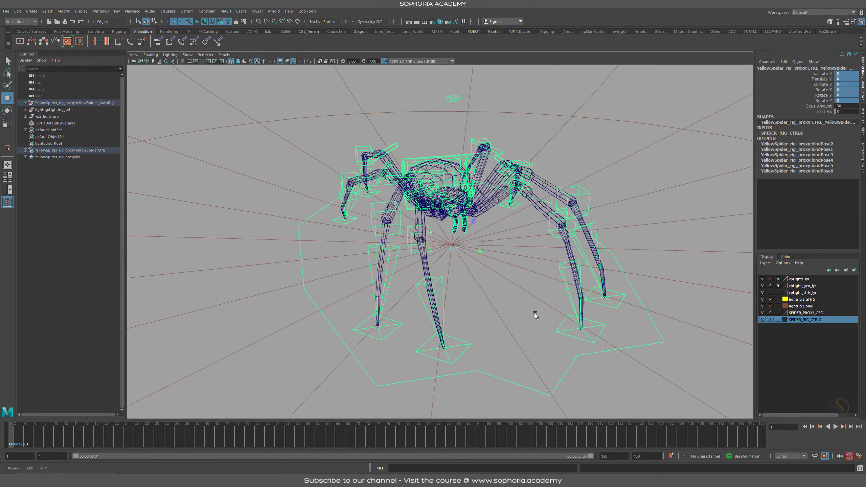
pyautogui.keyDown('alt'); pyautogui.moveTo(534, 313); pyautogui.dragTo(508, 293); pyautogui.keyUp('alt')
pyautogui.click(469, 255)
pyautogui.click(453, 249)
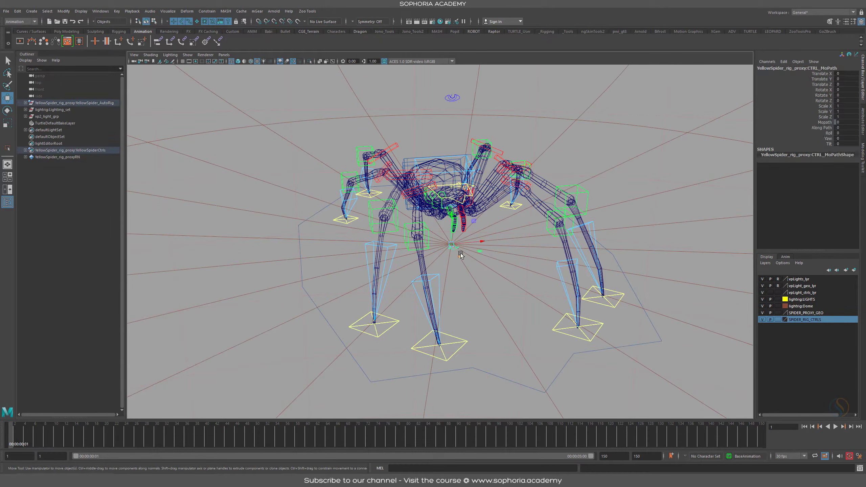
pyautogui.moveTo(460, 255); pyautogui.dragTo(565, 273)
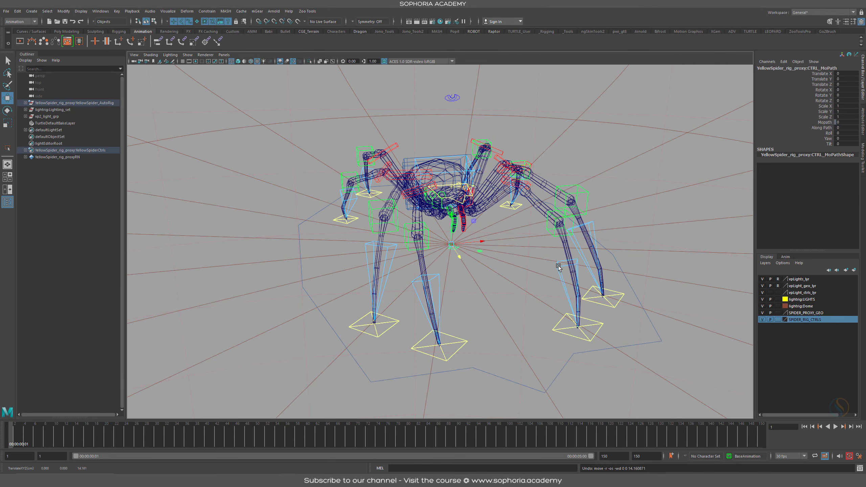
pyautogui.moveTo(458, 259); pyautogui.dragTo(493, 254)
pyautogui.hotkey('ctrl', 'z')
# Step: Switch the viewport from wireframe to textured shading with scene lighting and view the whole spider from the front
pyautogui.moveTo(504, 193)
pyautogui.keyDown('alt'); pyautogui.mouseDown()
pyautogui.moveTo(488, 236)
pyautogui.moveTo(576, 251)
pyautogui.moveTo(528, 249)
pyautogui.mouseUp(); pyautogui.keyUp('alt')
pyautogui.keyDown('alt'); pyautogui.moveTo(528, 249); pyautogui.dragTo(540, 262, button='right'); pyautogui.keyUp('alt')
pyautogui.press('6')
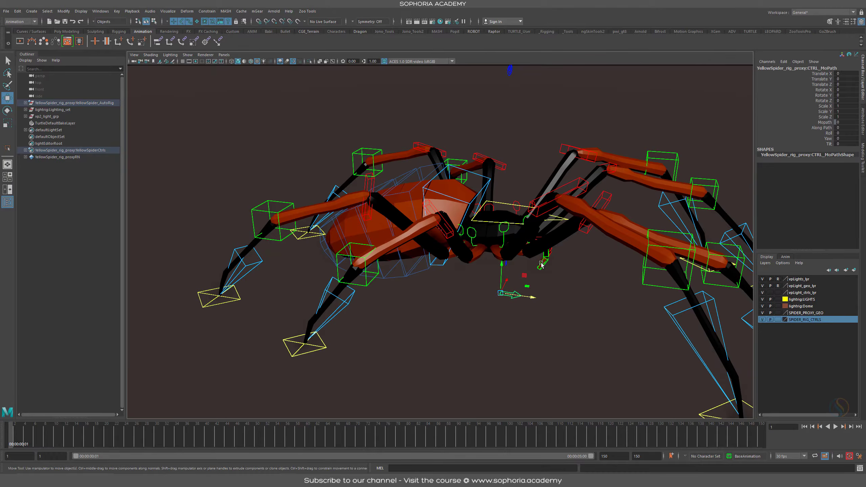
pyautogui.press('7')
pyautogui.keyDown('alt'); pyautogui.moveTo(528, 272); pyautogui.dragTo(537, 254); pyautogui.keyUp('alt')
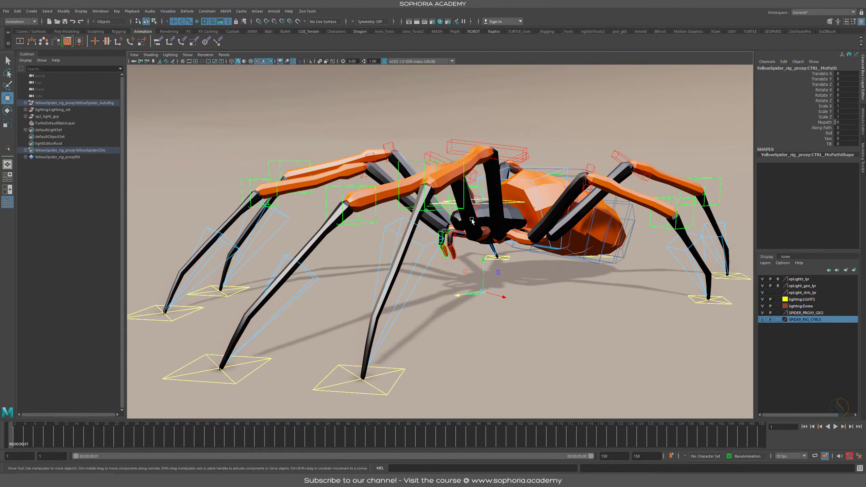
pyautogui.keyDown('alt'); pyautogui.moveTo(592, 265); pyautogui.dragTo(560, 239); pyautogui.keyUp('alt')
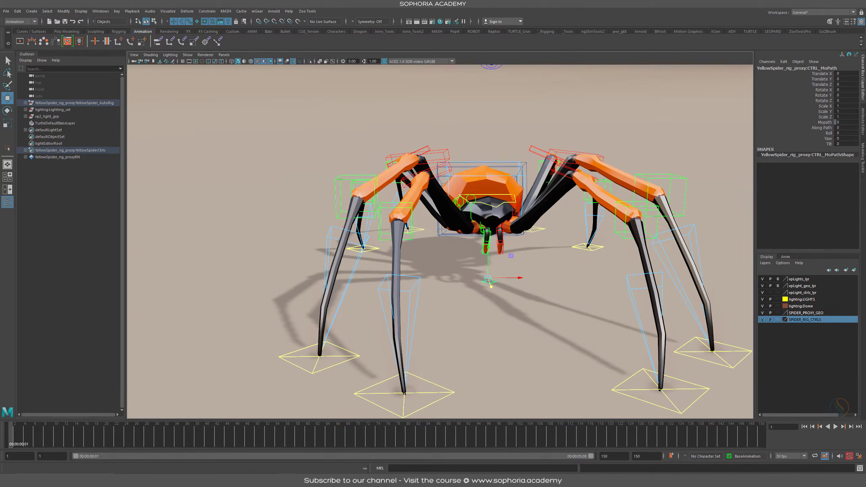
# Step: Switch to the browser, open the YouTube video How To Animate A Walking Spider, and look over its description and comments
pyautogui.moveTo(306, 481)
pyautogui.click(336, 450)
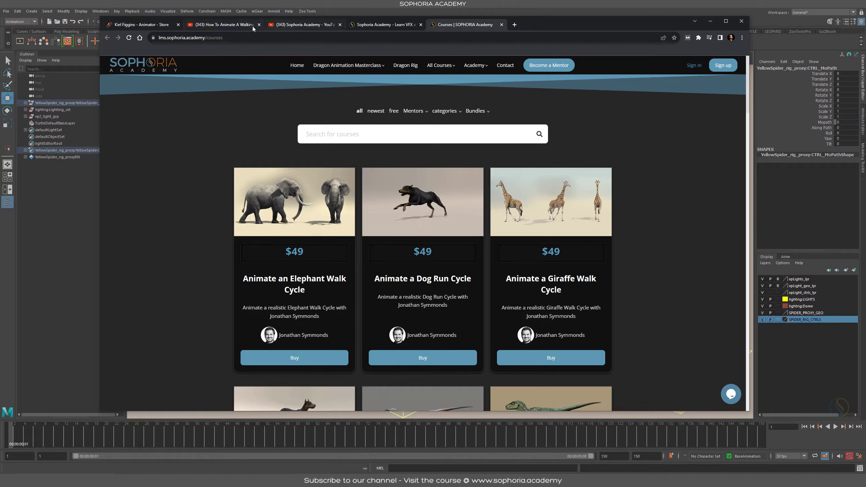
pyautogui.click(220, 26)
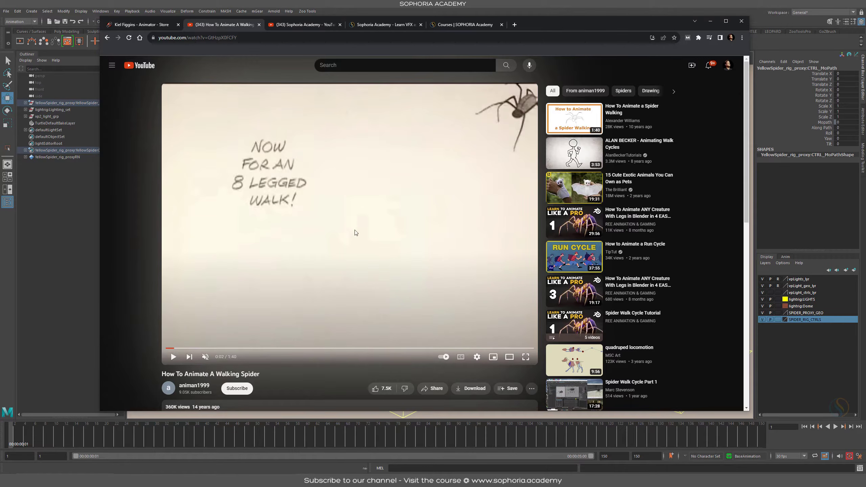
pyautogui.scroll(-5, 355, 232)
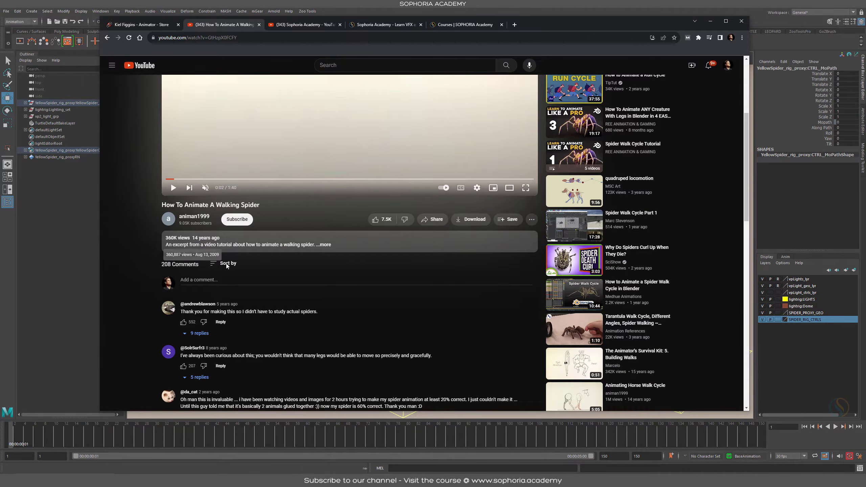
pyautogui.scroll(5, 366, 294)
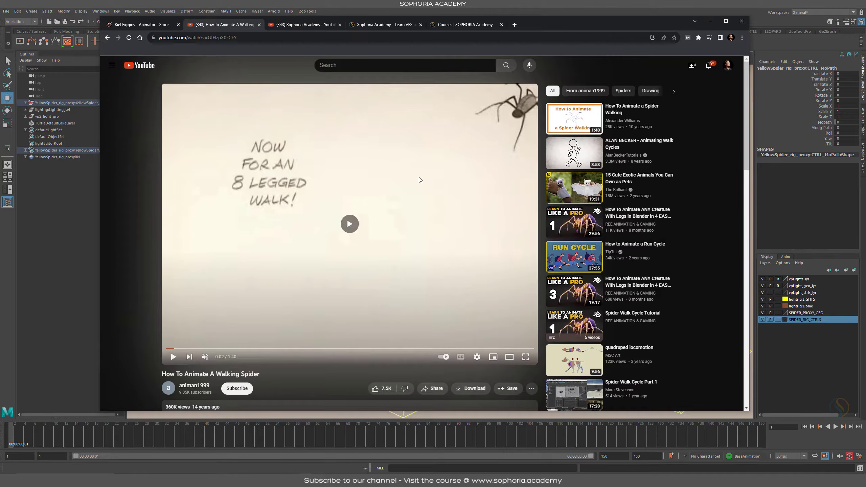
# Step: Play the opening of the walking spider video, pausing to study the full eight-legged walk and the front legs' motion
pyautogui.click(512, 128)
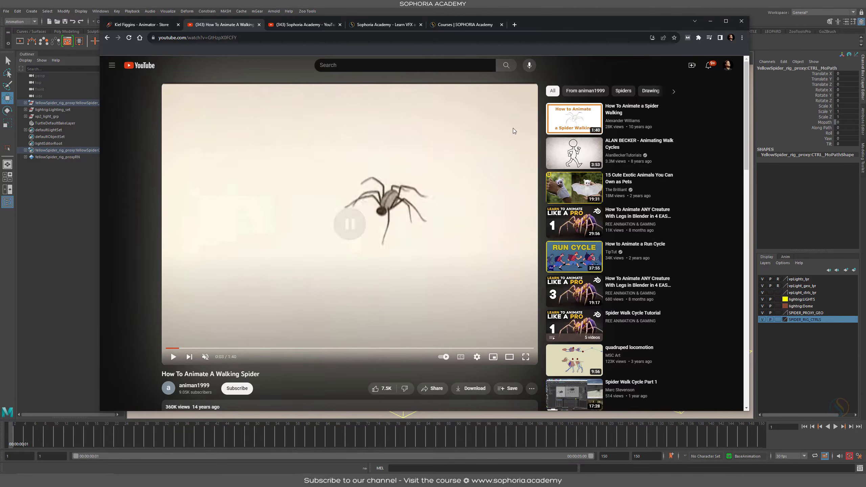
pyautogui.click(402, 210)
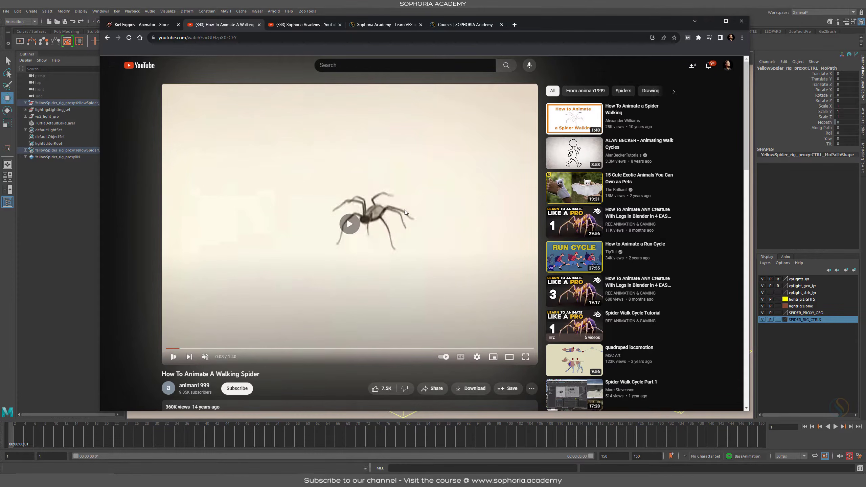
pyautogui.click(321, 284)
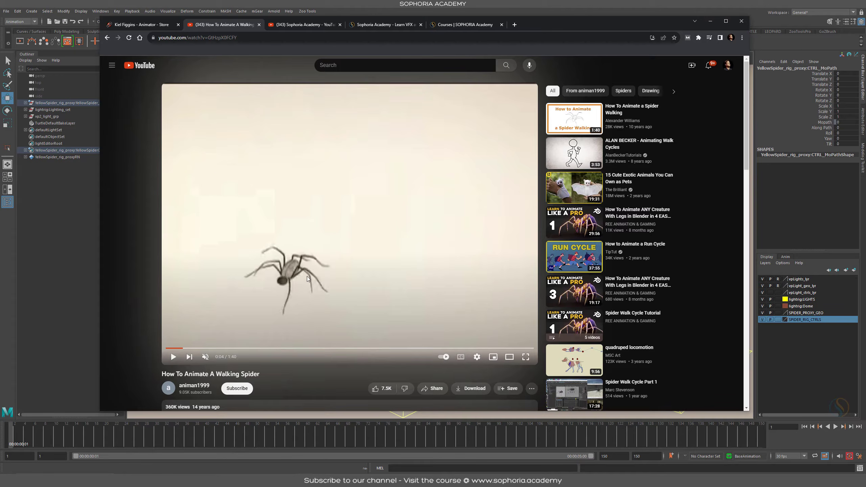
pyautogui.click(301, 305)
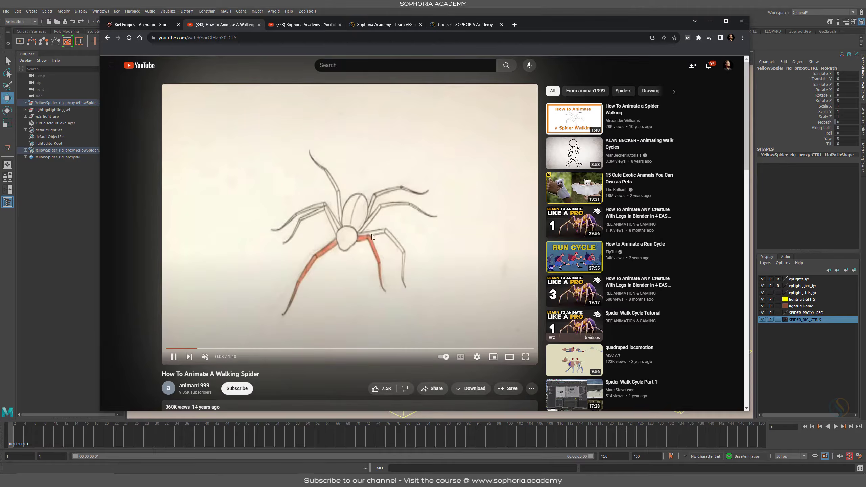
pyautogui.click(337, 241)
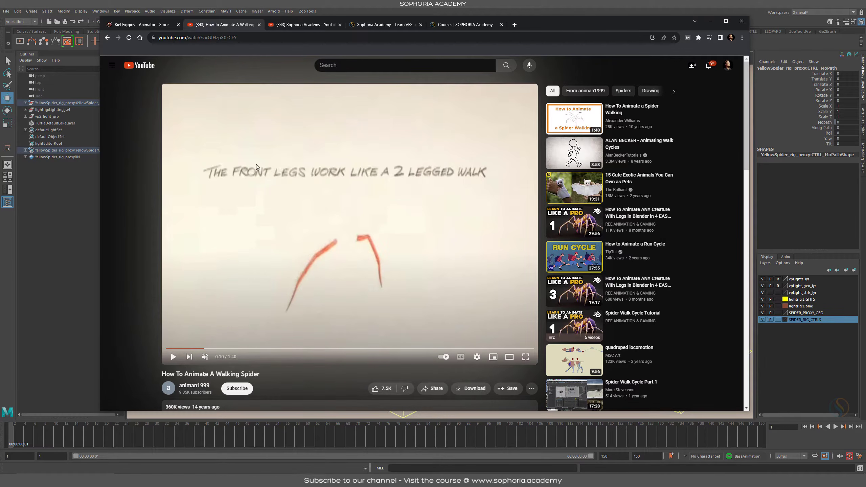
pyautogui.click(432, 202)
# Step: Check the video's available quality options, keep the Auto setting, and resume playback
pyautogui.click(478, 357)
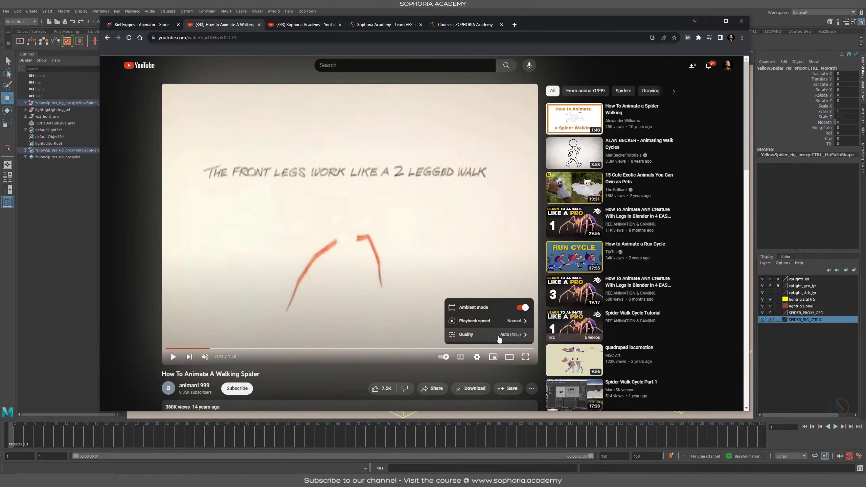
pyautogui.click(520, 336)
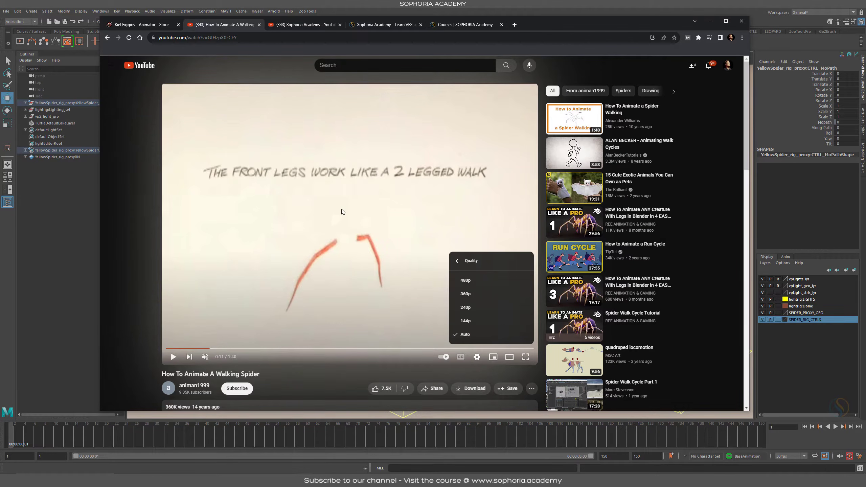
pyautogui.click(349, 212)
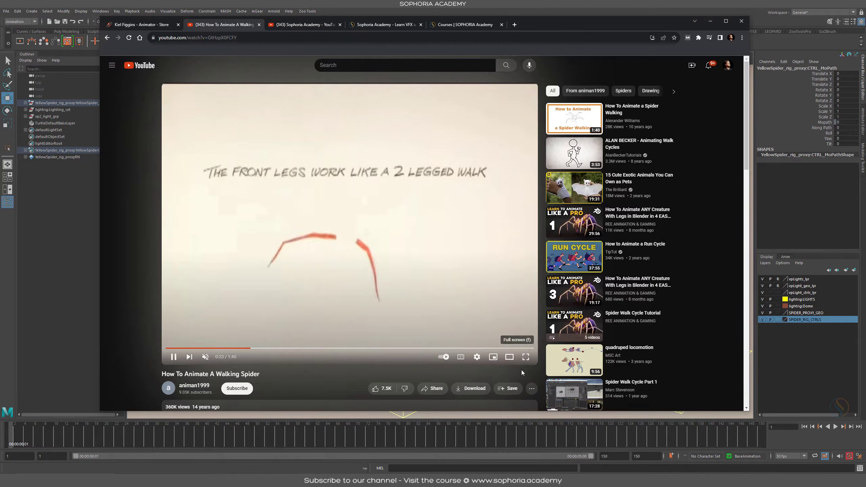
# Step: Enlarge the video to theater mode, watch how each leg set moves, and skip ahead to the final walk before pausing
pyautogui.click(509, 358)
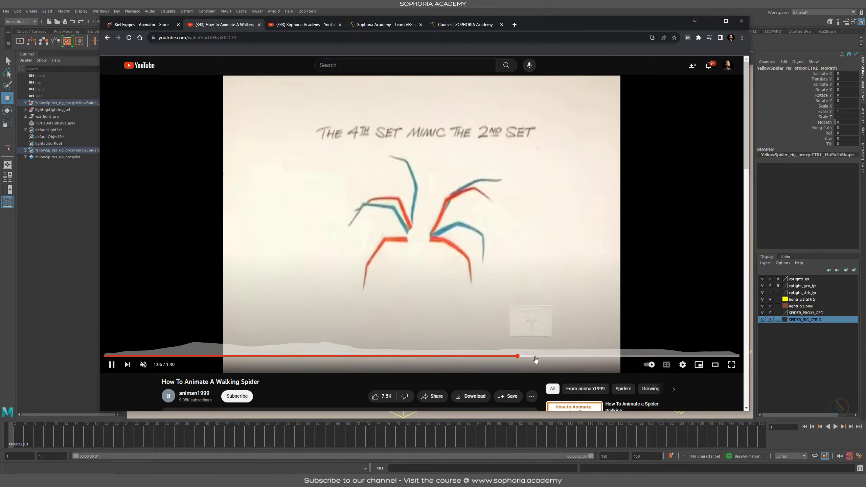
pyautogui.click(573, 357)
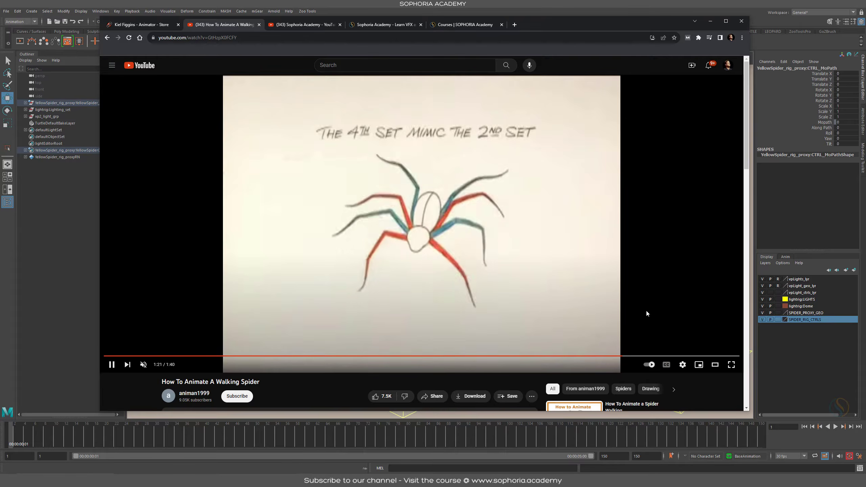
pyautogui.click(664, 356)
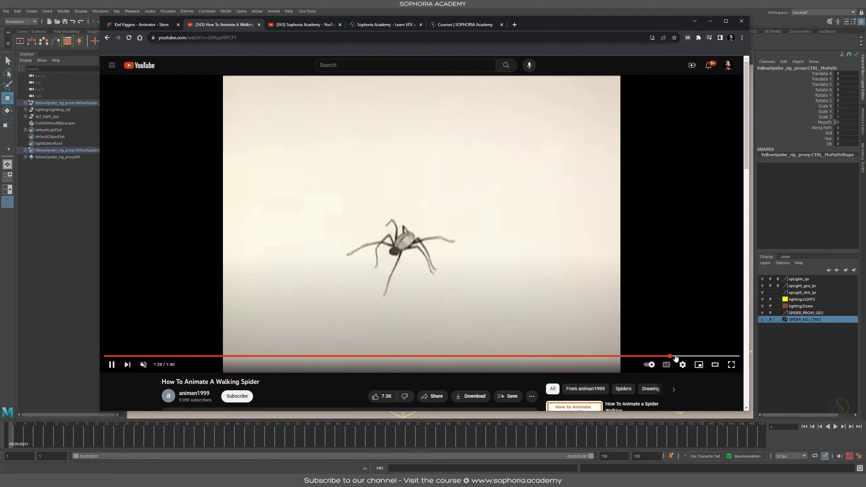
pyautogui.click(444, 213)
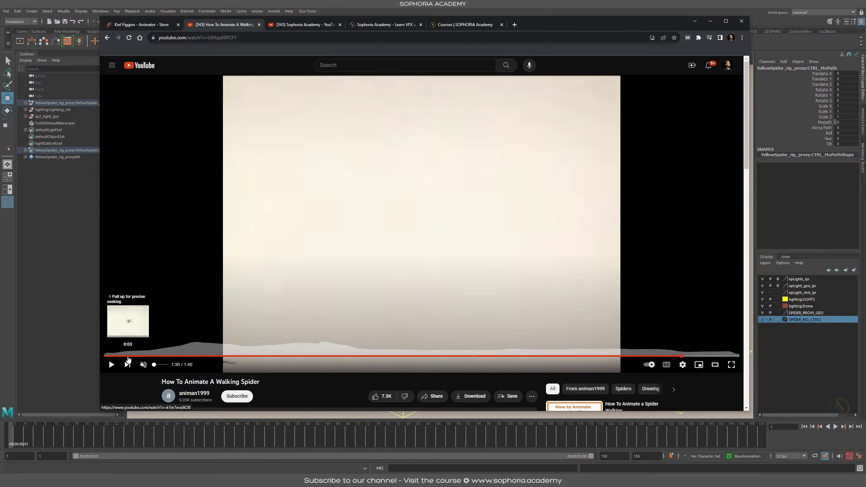
# Step: Replay the walking spider from about 0:03 in the video and pause it at 0:04
pyautogui.click(127, 356)
pyautogui.click(389, 250)
pyautogui.click(481, 213)
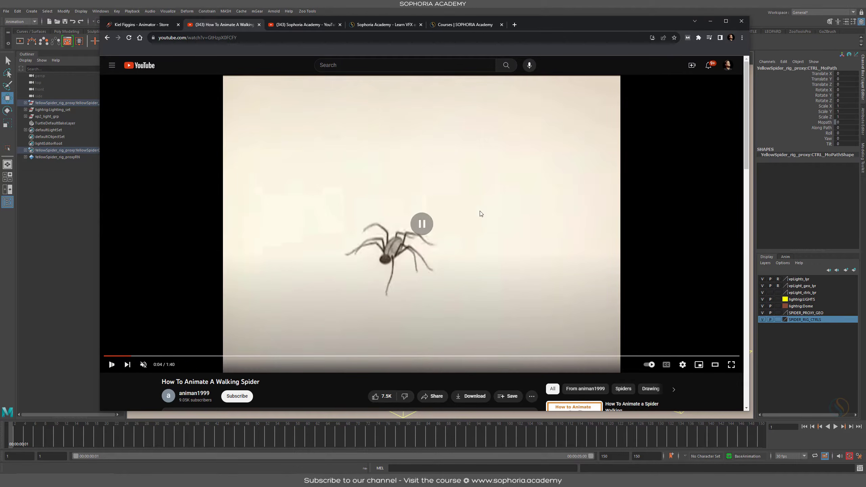
# Step: Browse the video's comments and related videos for further spider walk references, and return towards the top of the page
pyautogui.scroll(-5, 462, 247)
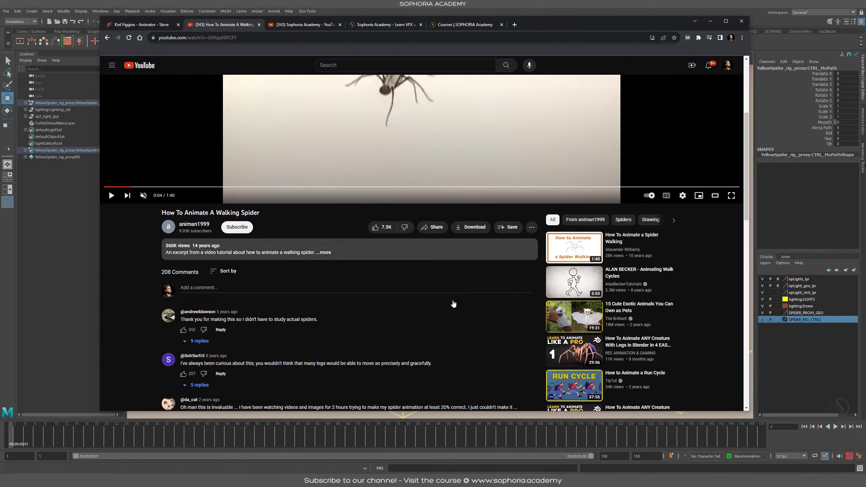
pyautogui.scroll(-4, 466, 342)
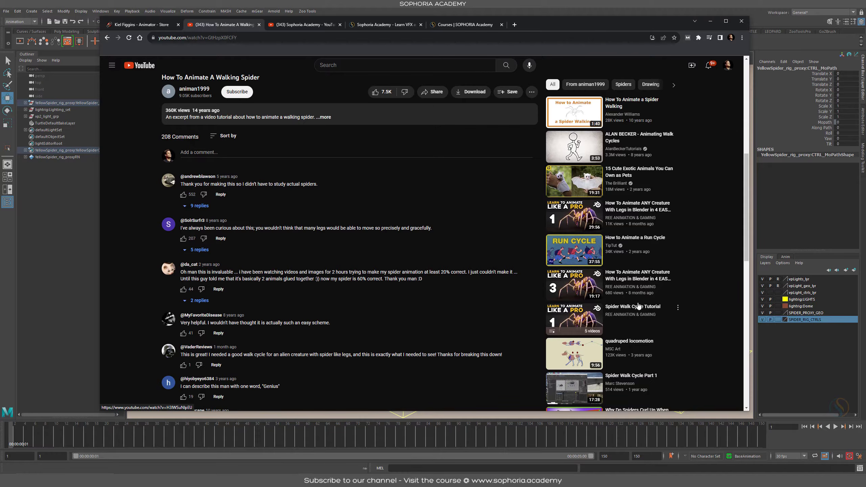
pyautogui.moveTo(574, 319)
pyautogui.moveTo(565, 213)
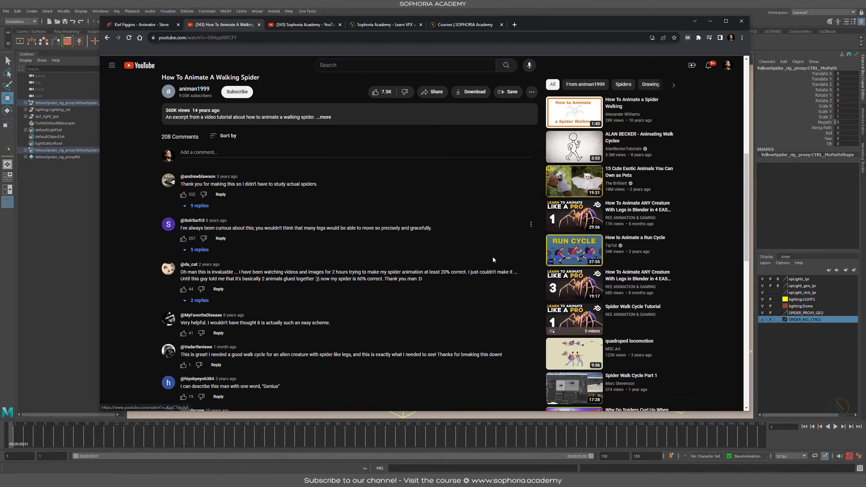
pyautogui.scroll(-5, 489, 273)
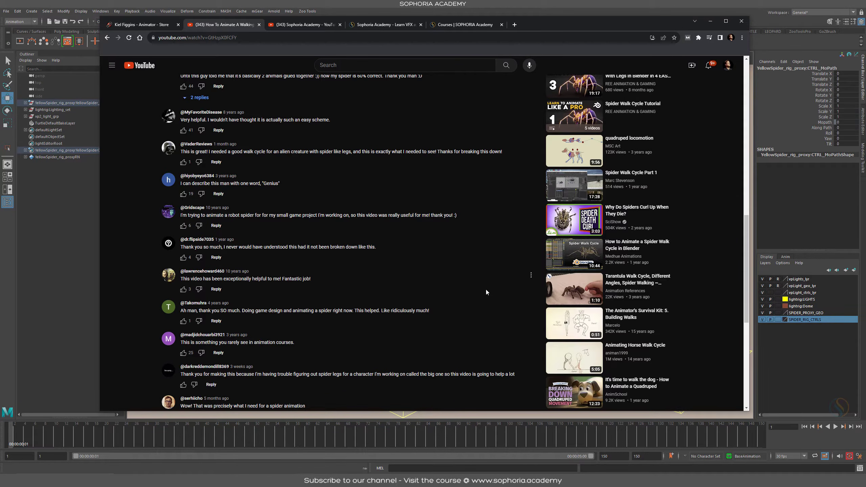
pyautogui.moveTo(592, 252)
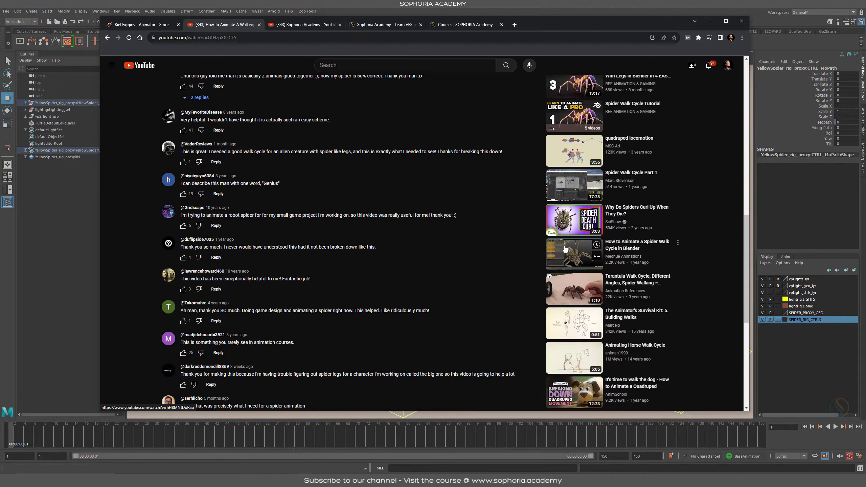
pyautogui.scroll(-8, 521, 337)
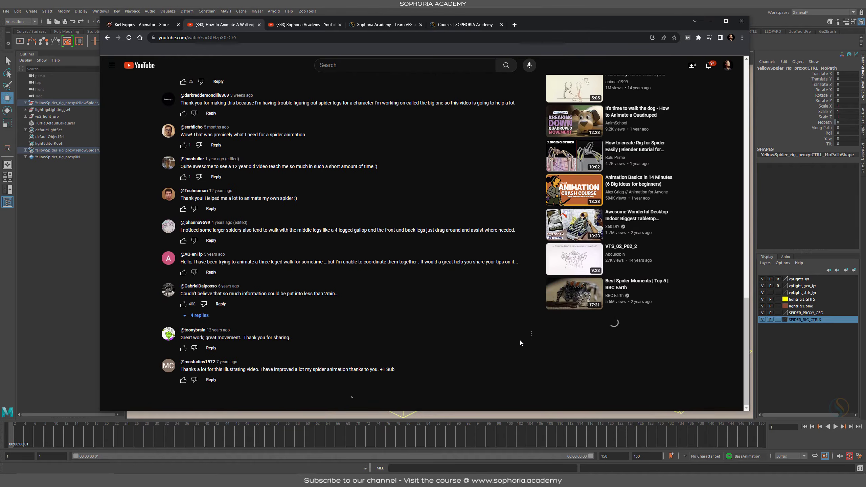
pyautogui.scroll(3, 517, 334)
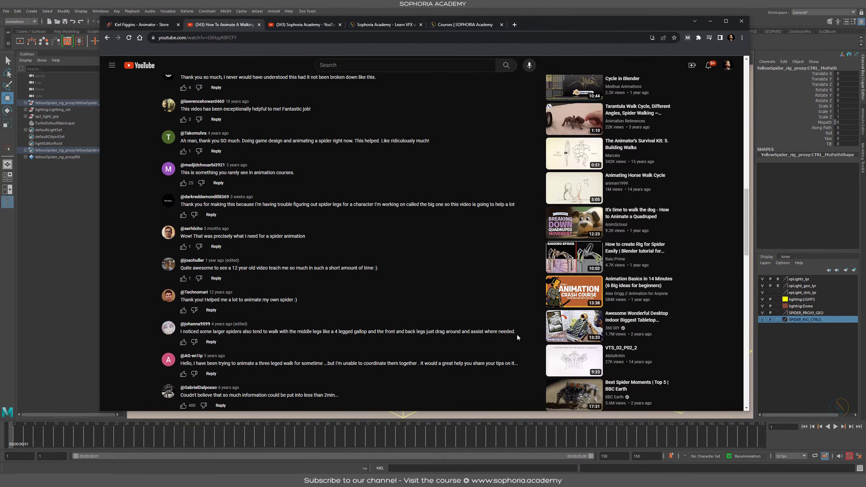
pyautogui.scroll(15, 517, 333)
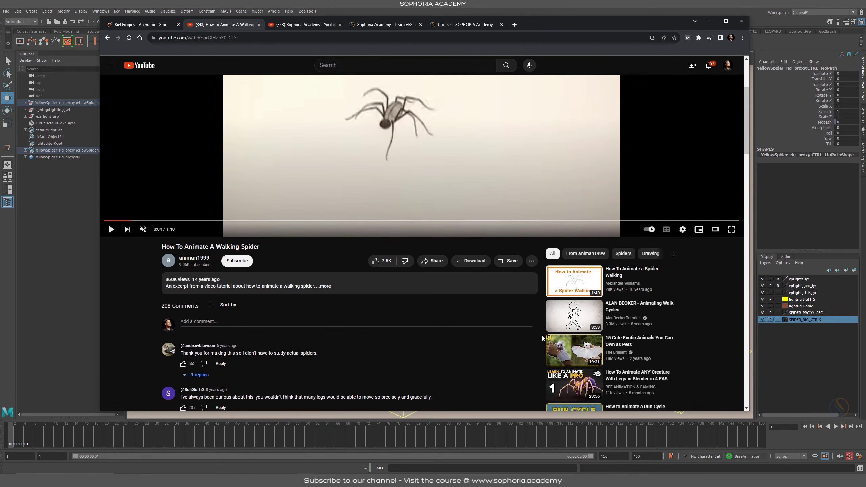
# Step: Look over the video's comments and related videos, replay the eight-legged walk from about 0:01, and pause it at 0:02
pyautogui.scroll(-4, 574, 253)
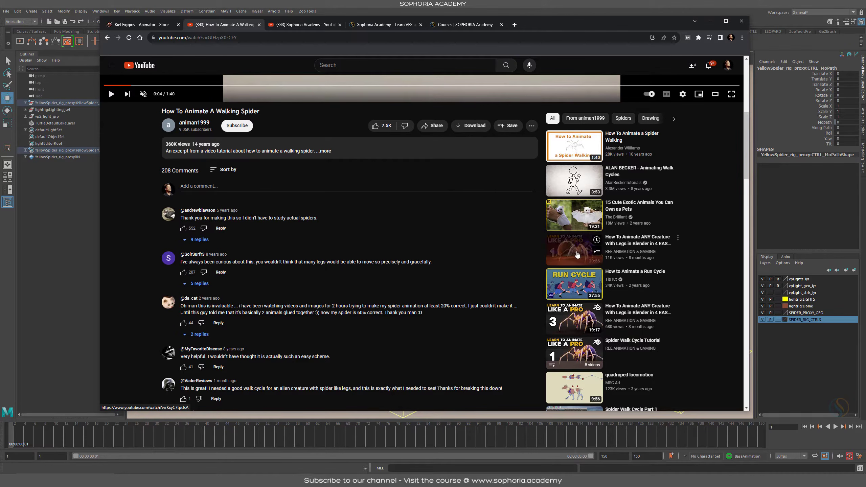
pyautogui.scroll(5, 508, 388)
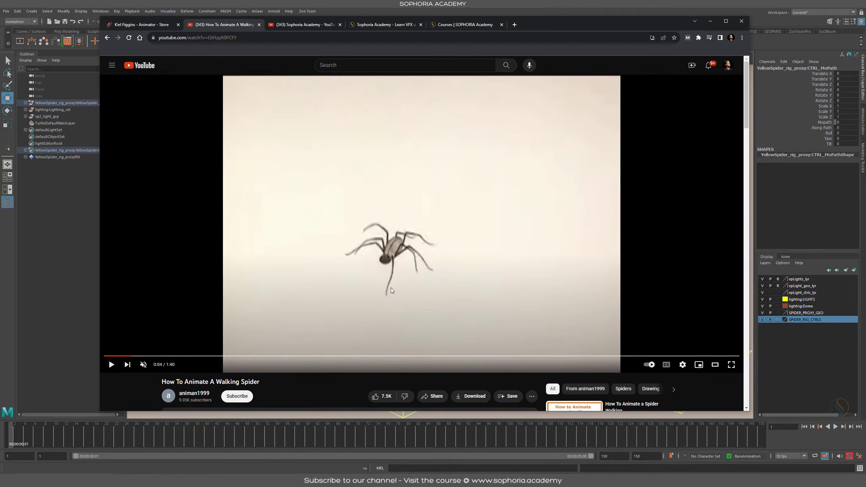
pyautogui.click(444, 214)
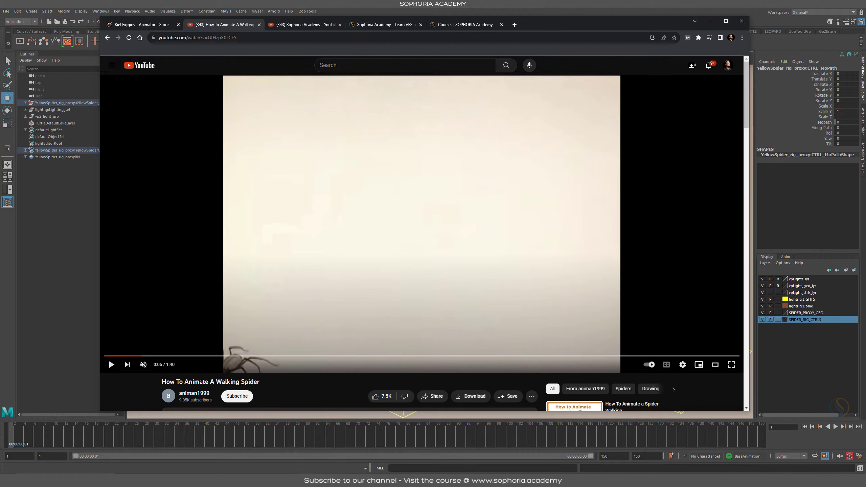
pyautogui.click(118, 356)
pyautogui.click(381, 236)
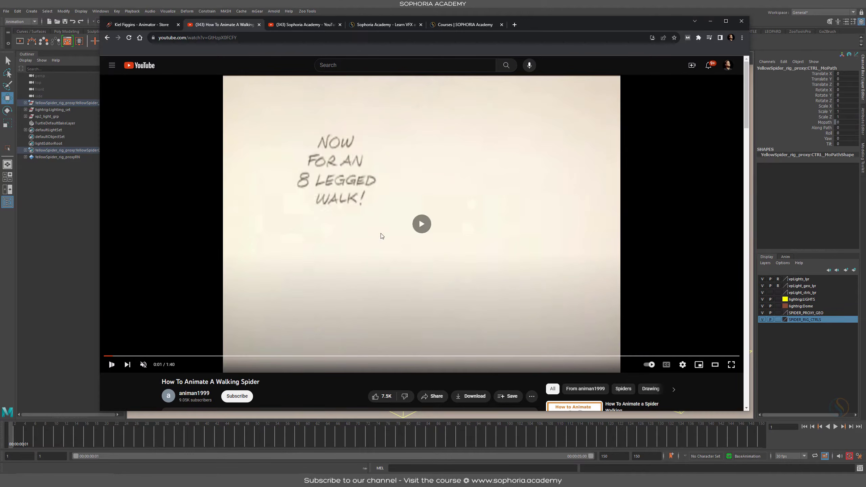
pyautogui.click(383, 183)
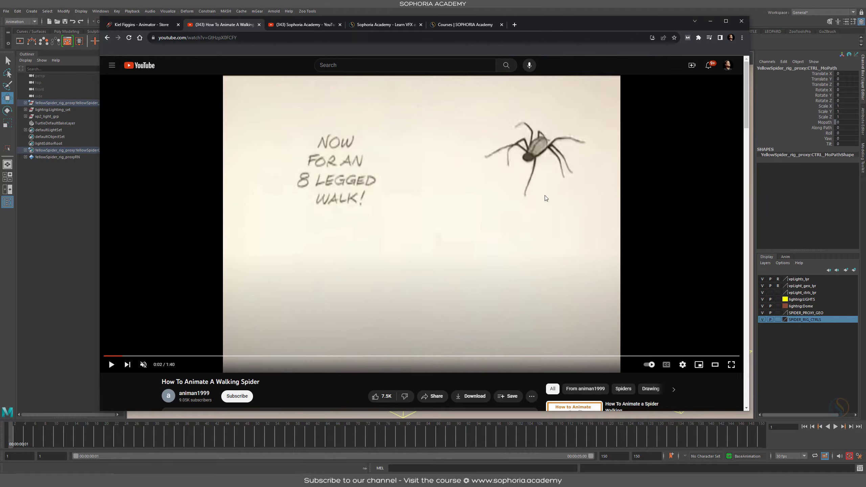
# Step: Browse the Sophoria Academy YouTube channel's video sections, including the free lessons, animation tips and popular dog walk and run cycles
pyautogui.click(299, 26)
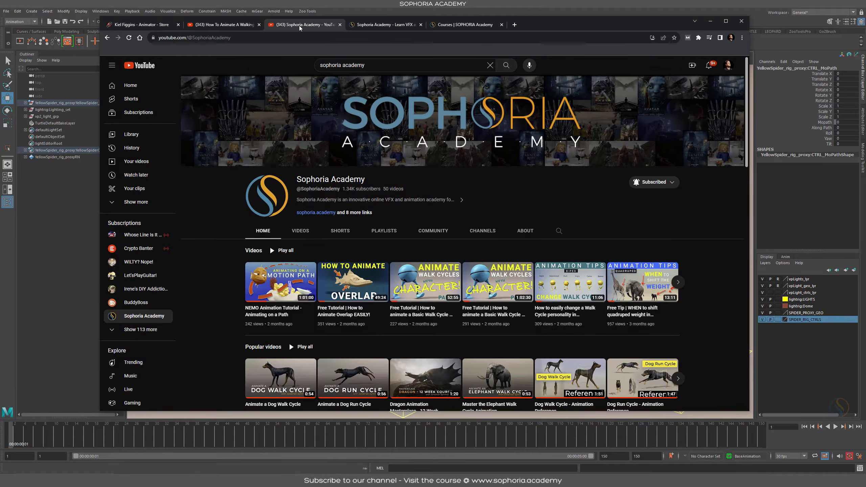
pyautogui.scroll(-15, 463, 131)
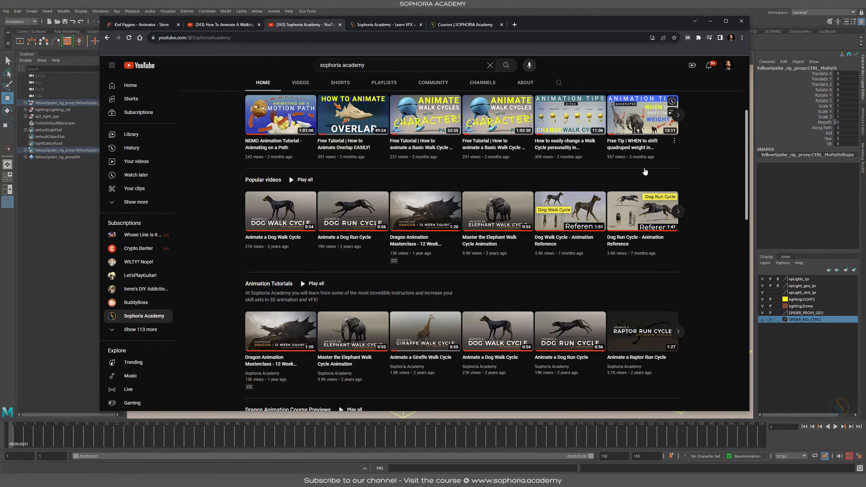
pyautogui.scroll(-5, 702, 279)
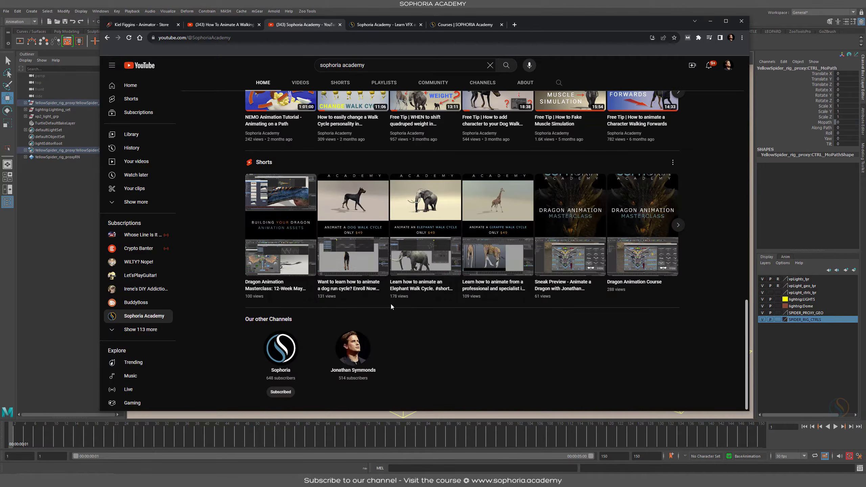
pyautogui.scroll(5, 391, 337)
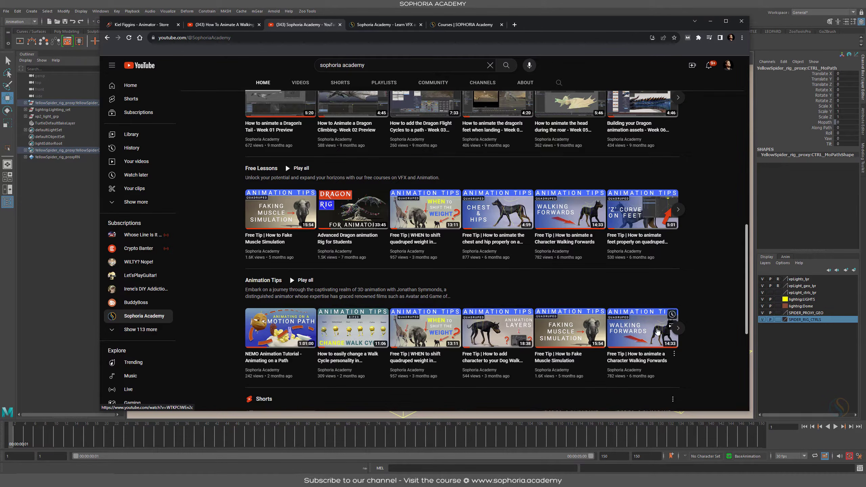
pyautogui.scroll(3, 332, 317)
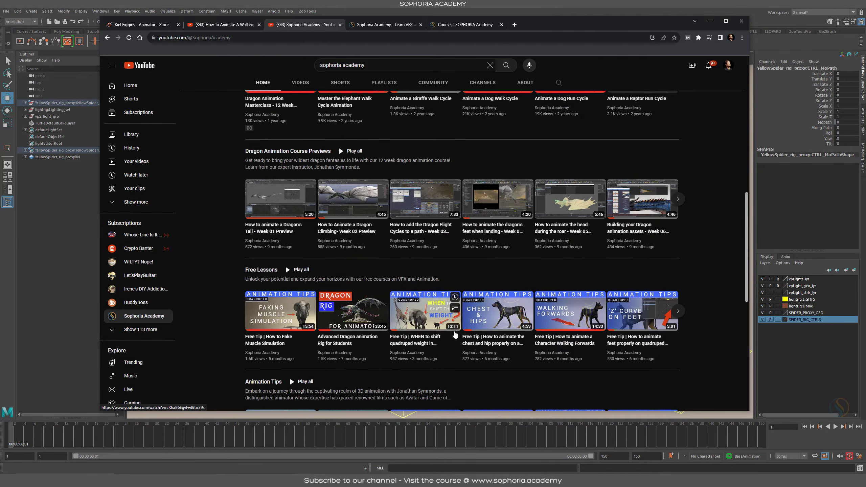
pyautogui.moveTo(332, 316)
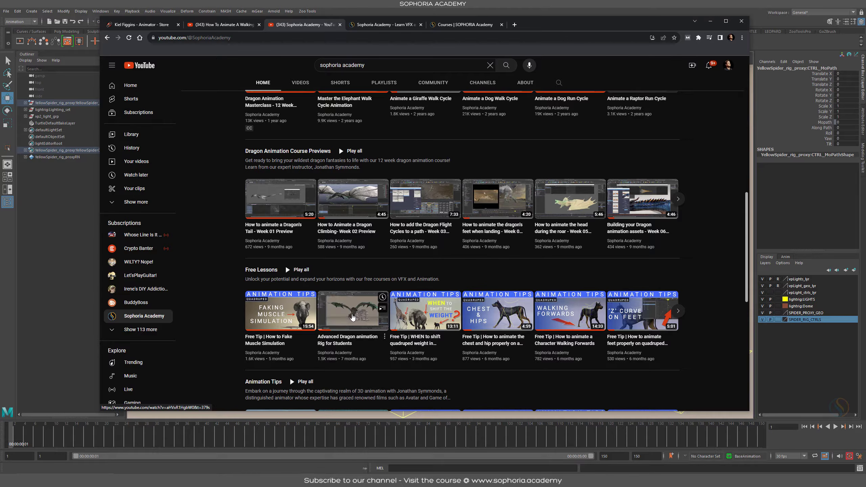
pyautogui.scroll(6, 355, 321)
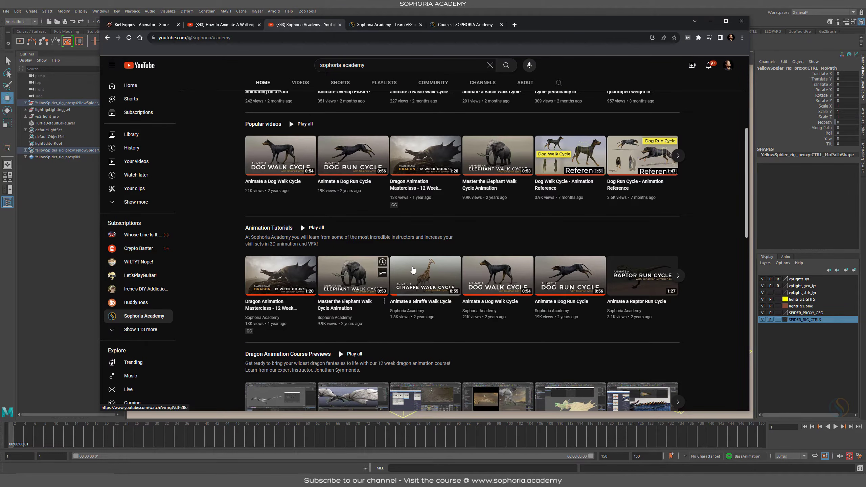
pyautogui.scroll(3, 365, 213)
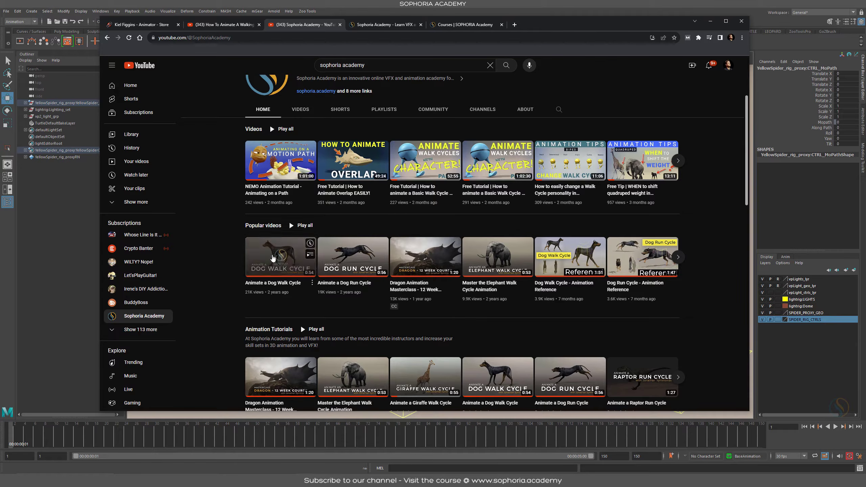
pyautogui.moveTo(362, 262)
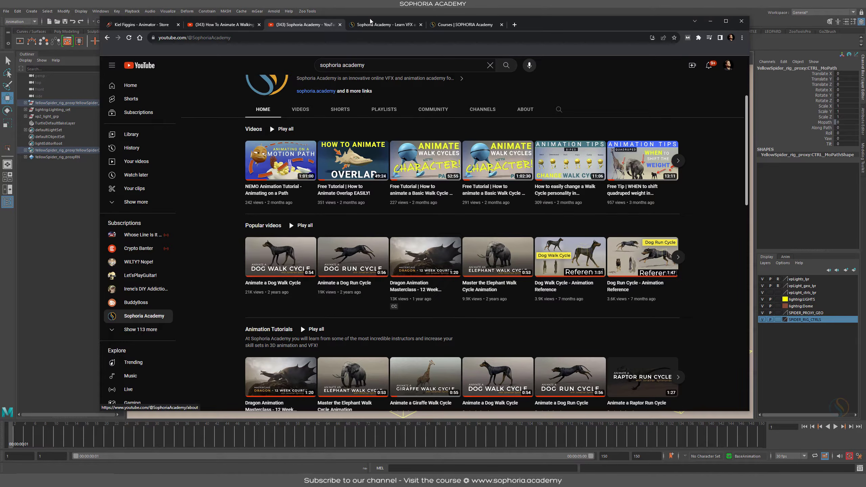
# Step: Switch back to Maya and frame the spider rig from above with its front feet clearly in view
pyautogui.click(709, 22)
pyautogui.keyDown('alt'); pyautogui.moveTo(564, 289); pyautogui.dragTo(575, 248); pyautogui.keyUp('alt')
pyautogui.keyDown('alt'); pyautogui.moveTo(576, 248); pyautogui.dragTo(528, 243, button='right'); pyautogui.keyUp('alt')
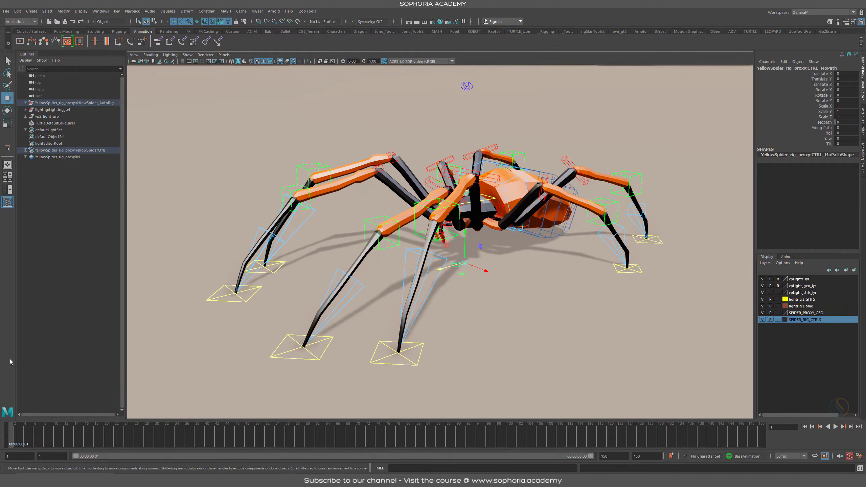
pyautogui.keyDown('alt'); pyautogui.moveTo(489, 167); pyautogui.dragTo(505, 245); pyautogui.keyUp('alt')
pyautogui.keyDown('alt'); pyautogui.moveTo(506, 245); pyautogui.dragTo(440, 360, button='right'); pyautogui.keyUp('alt')
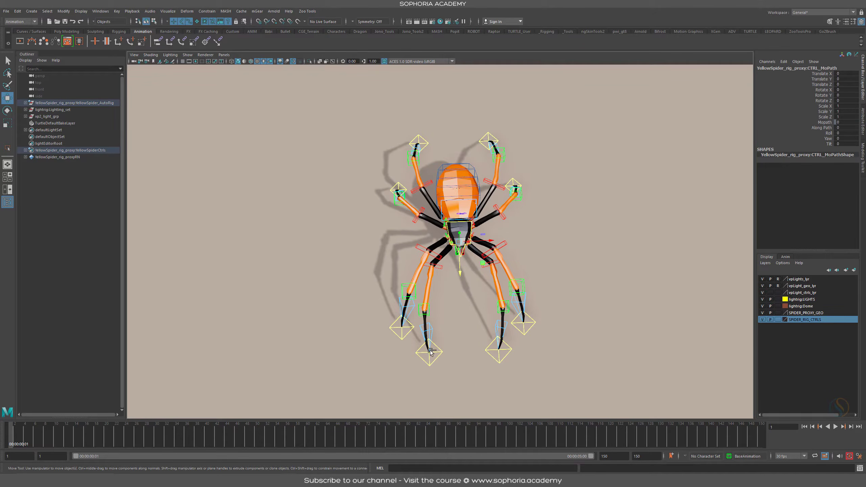
pyautogui.moveTo(449, 383); pyautogui.dragTo(496, 362)
pyautogui.press('Escape')
pyautogui.keyDown('alt'); pyautogui.moveTo(463, 320); pyautogui.dragTo(462, 377, button='right'); pyautogui.keyUp('alt')
pyautogui.keyDown('alt'); pyautogui.moveTo(463, 376); pyautogui.dragTo(441, 327, button='middle'); pyautogui.keyUp('alt')
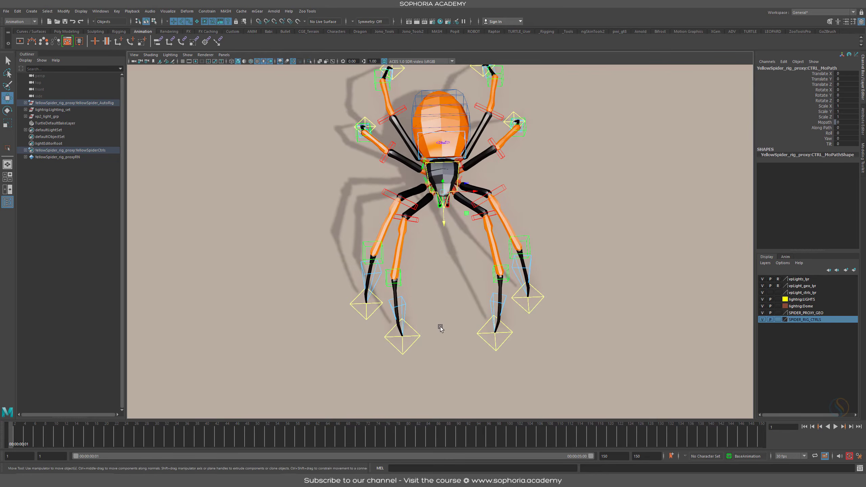
# Step: Select the right and left front foot IK controls alternately to examine how the front leg pair steps
pyautogui.click(412, 337)
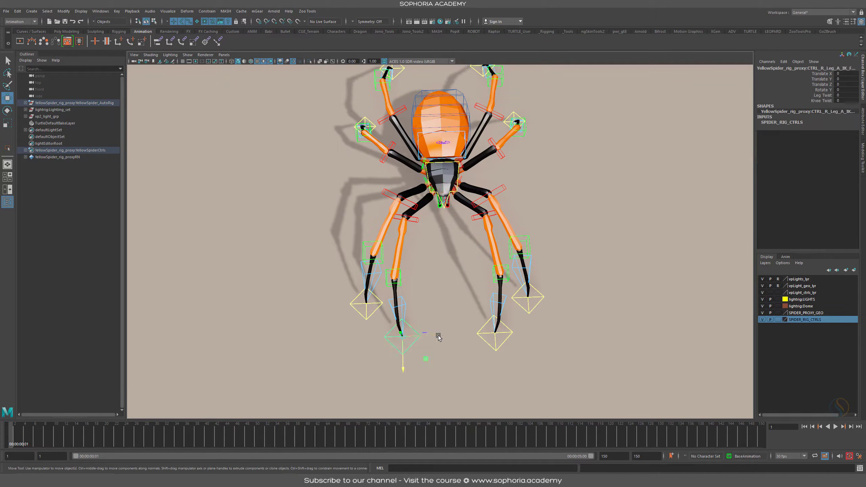
pyautogui.click(483, 335)
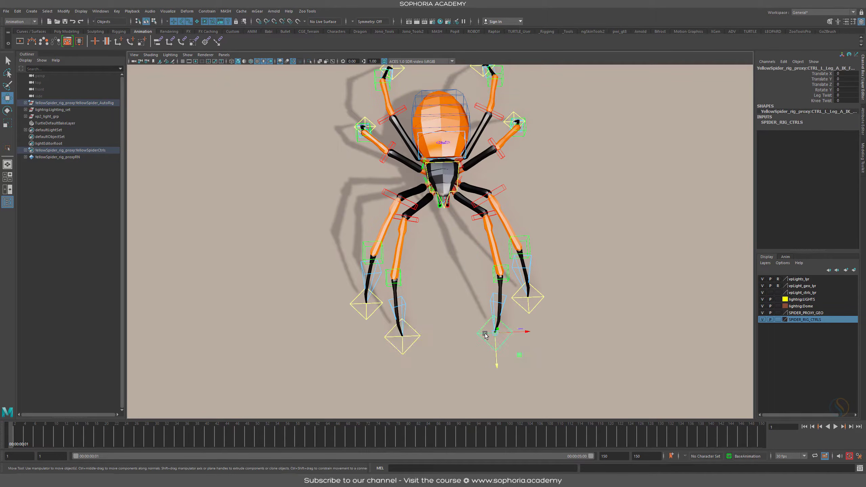
pyautogui.click(418, 337)
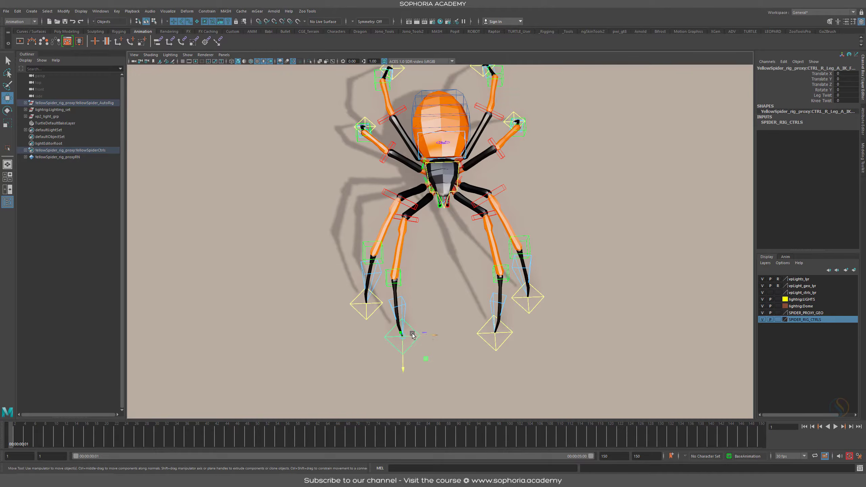
pyautogui.click(486, 334)
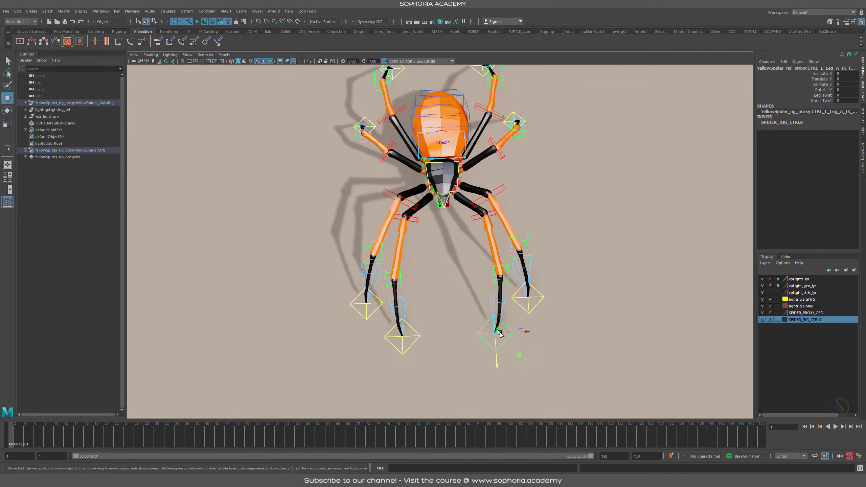
pyautogui.keyDown('alt'); pyautogui.moveTo(507, 350); pyautogui.dragTo(522, 312); pyautogui.keyUp('alt')
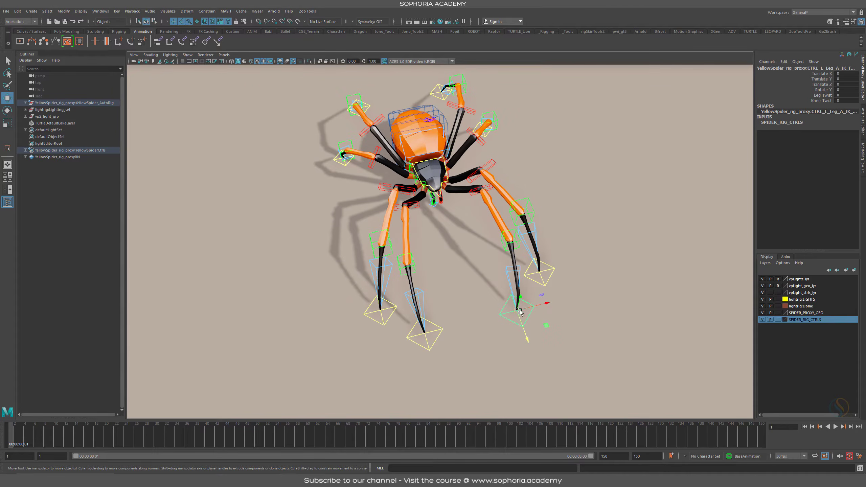
pyautogui.click(439, 328)
pyautogui.click(521, 321)
pyautogui.click(442, 328)
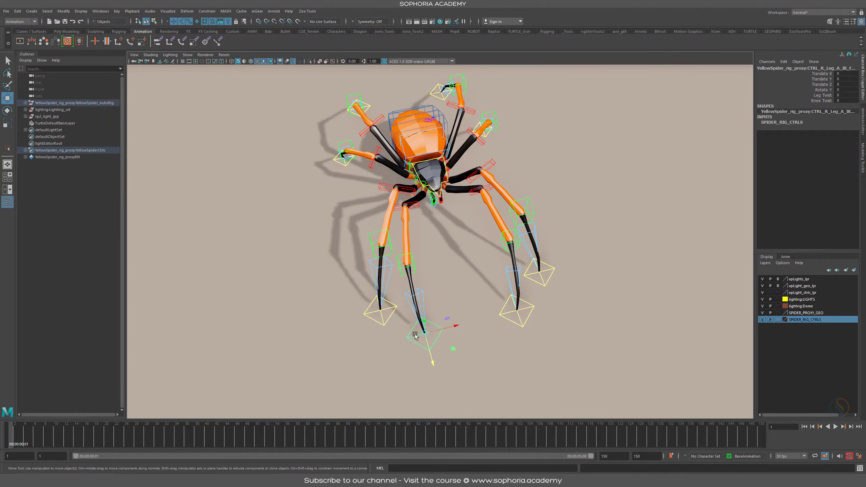
# Step: Try sliding the left front foot control inward along X and back out, and undo both moves
pyautogui.click(535, 311)
pyautogui.moveTo(547, 305); pyautogui.dragTo(496, 312)
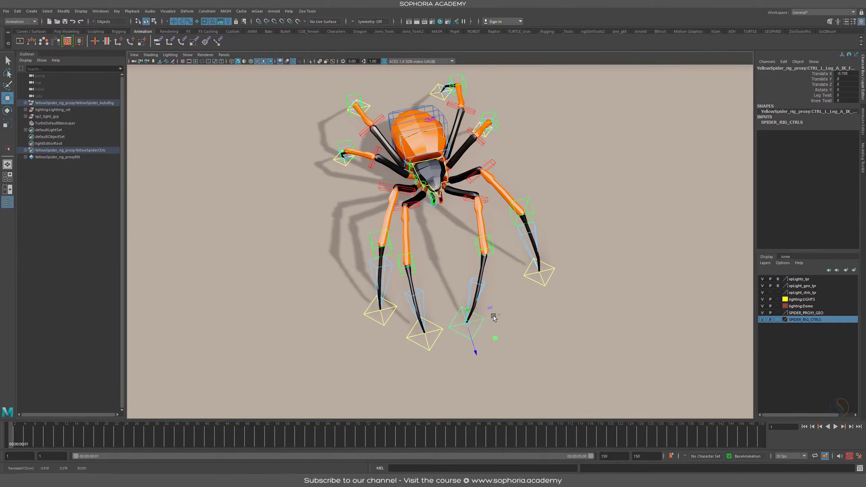
pyautogui.moveTo(494, 319); pyautogui.dragTo(550, 308)
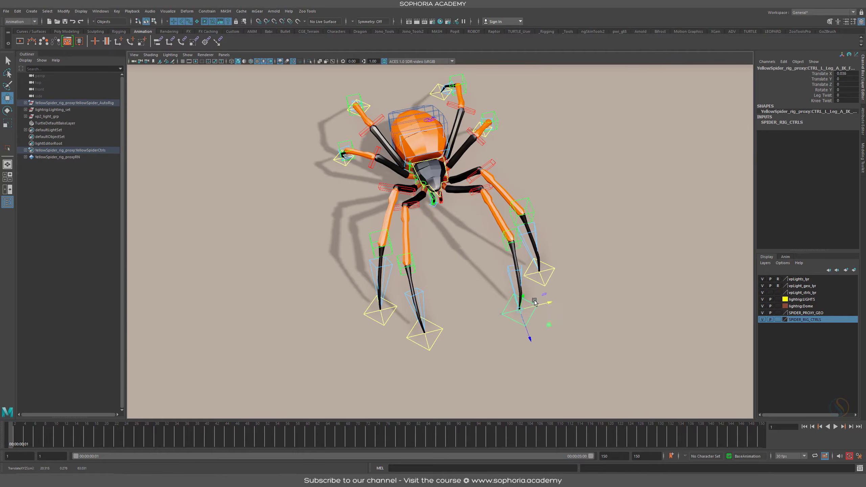
pyautogui.hotkey('ctrl', 'z')
pyautogui.hotkey('ctrl', 'z')
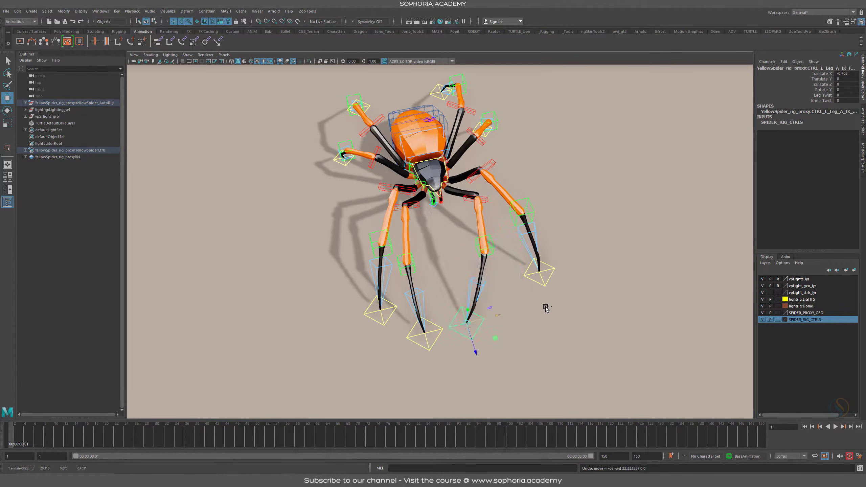
# Step: Set Body Bend Vis, Tail Vis and Palp Vis to 0 on the CTRL_Vis control above the spider
pyautogui.moveTo(465, 259)
pyautogui.keyDown('alt'); pyautogui.mouseDown()
pyautogui.moveTo(478, 270)
pyautogui.moveTo(452, 251)
pyautogui.mouseUp(); pyautogui.keyUp('alt')
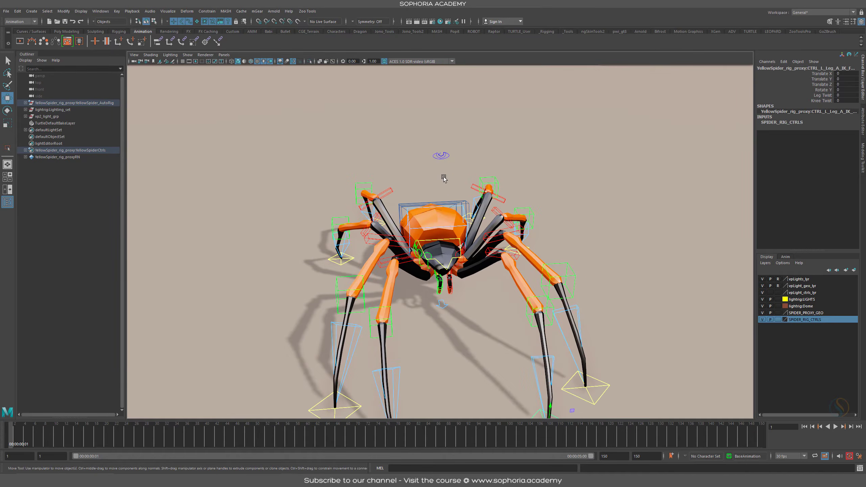
pyautogui.click(440, 157)
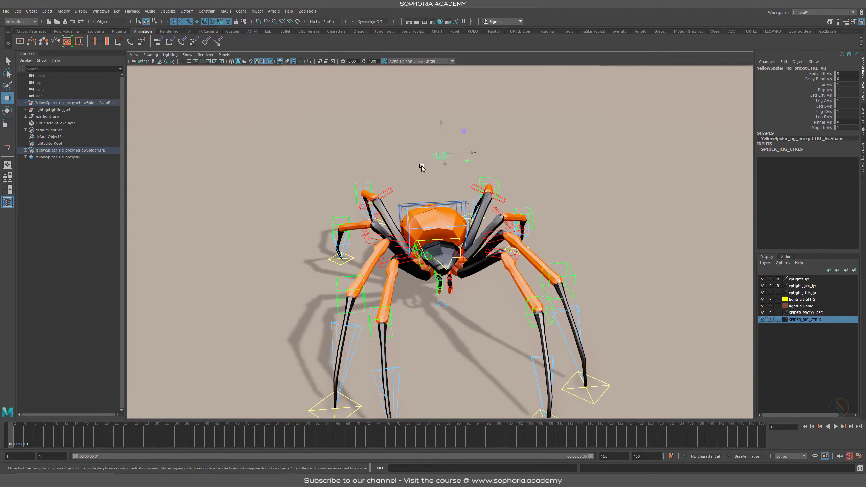
pyautogui.keyDown('alt'); pyautogui.moveTo(473, 288); pyautogui.dragTo(473, 241, button='middle'); pyautogui.keyUp('alt')
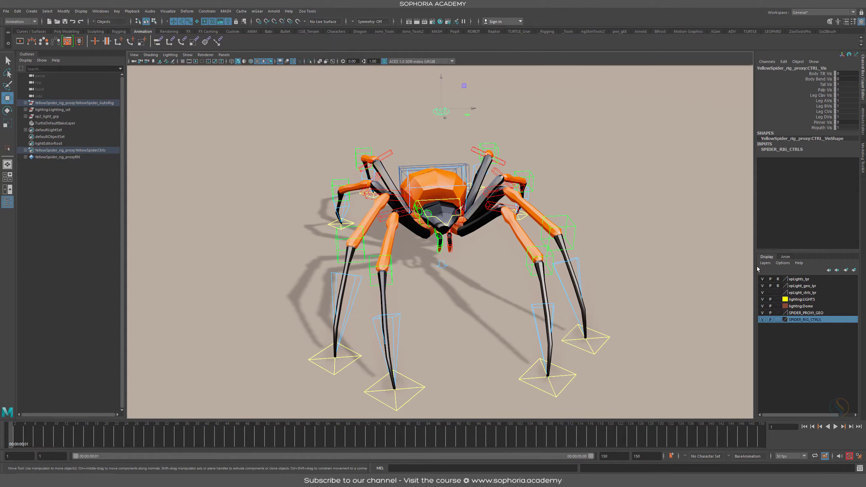
pyautogui.click(822, 90)
pyautogui.keyDown('shift'); pyautogui.click(824, 86); pyautogui.keyUp('shift')
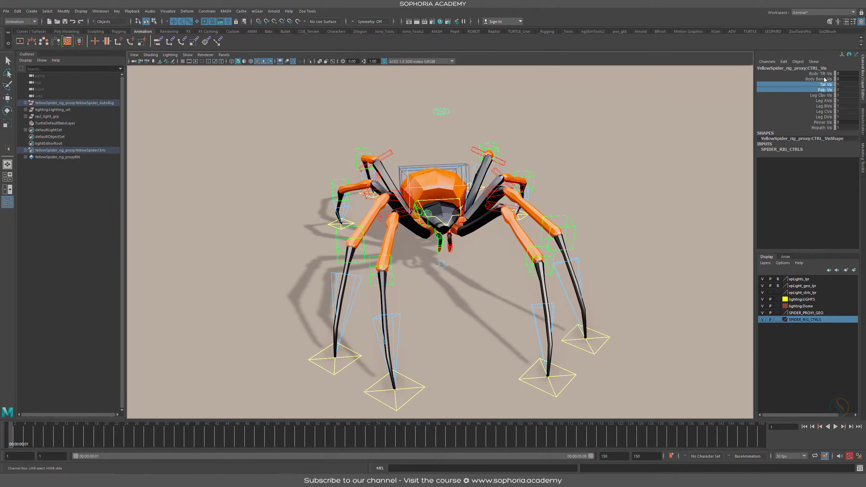
pyautogui.keyDown('shift'); pyautogui.click(824, 80); pyautogui.keyUp('shift')
pyautogui.moveTo(575, 177); pyautogui.dragTo(481, 194, button='middle')
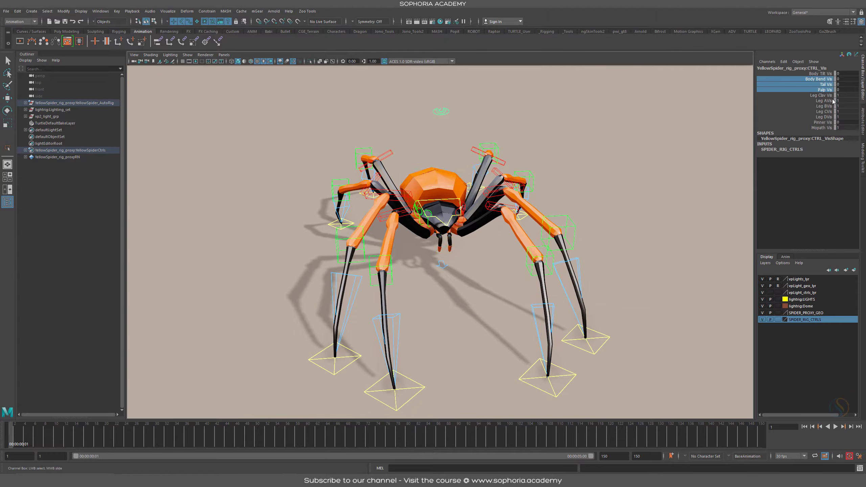
# Step: Hide the leg clavicle and motion path controls by setting Leg Clav Vis and Mopath Vis to 0
pyautogui.click(829, 75)
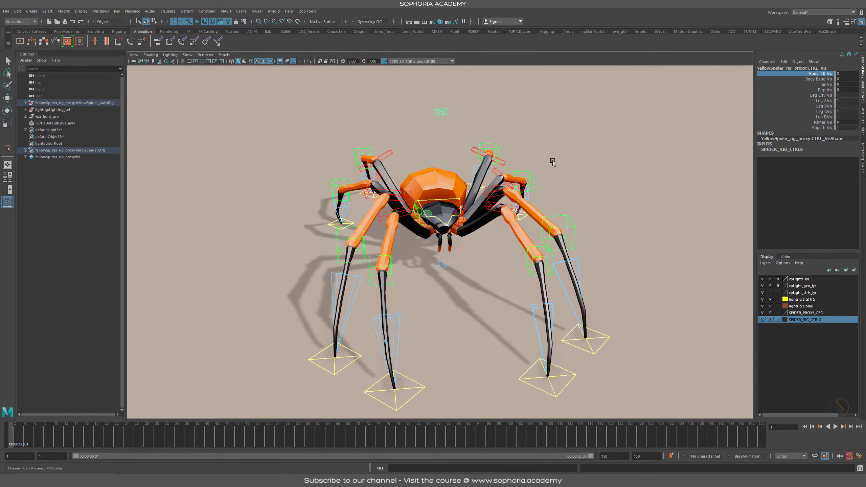
pyautogui.moveTo(828, 95); pyautogui.dragTo(828, 101)
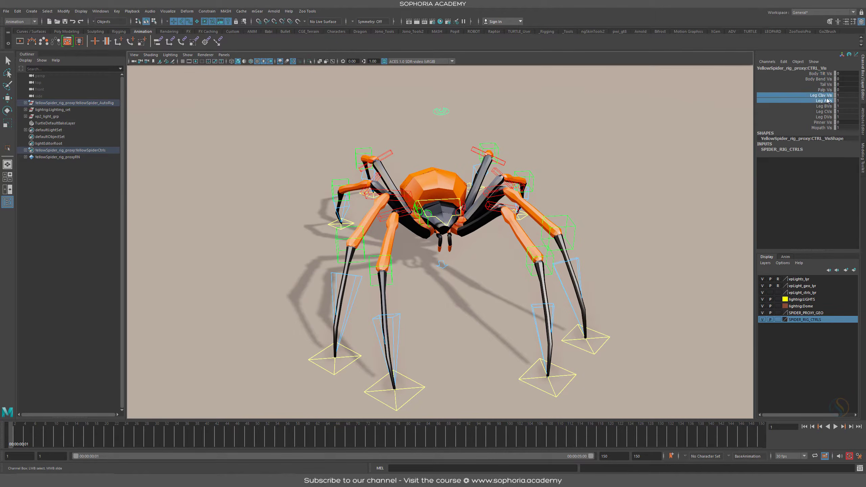
pyautogui.click(827, 95)
pyautogui.moveTo(589, 182); pyautogui.dragTo(533, 179, button='middle')
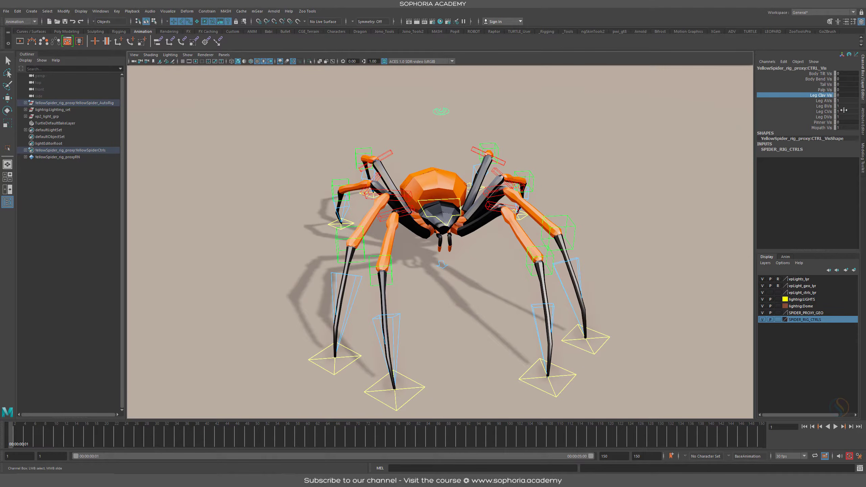
pyautogui.click(826, 128)
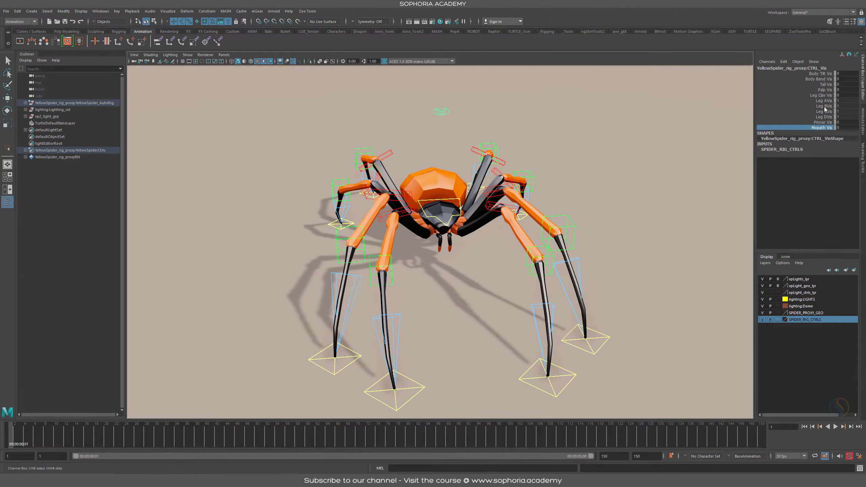
# Step: Hide the controls of the rear three leg pairs by setting Leg B, Leg C and Leg D Vis to 0
pyautogui.moveTo(824, 118); pyautogui.dragTo(824, 108)
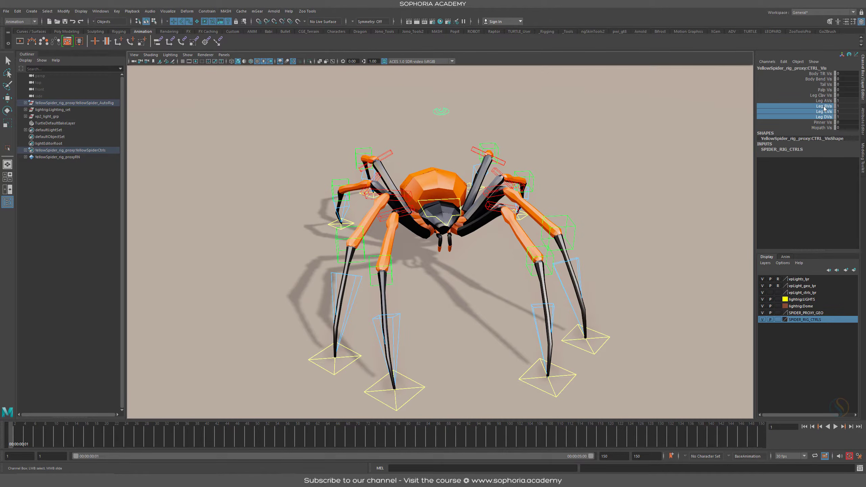
pyautogui.moveTo(646, 181); pyautogui.dragTo(393, 172, button='middle')
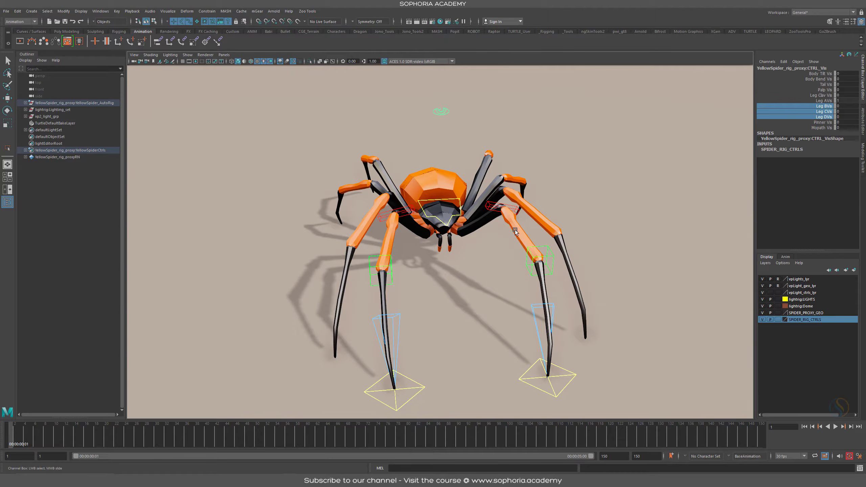
pyautogui.keyDown('alt'); pyautogui.moveTo(479, 303); pyautogui.dragTo(562, 333); pyautogui.keyUp('alt')
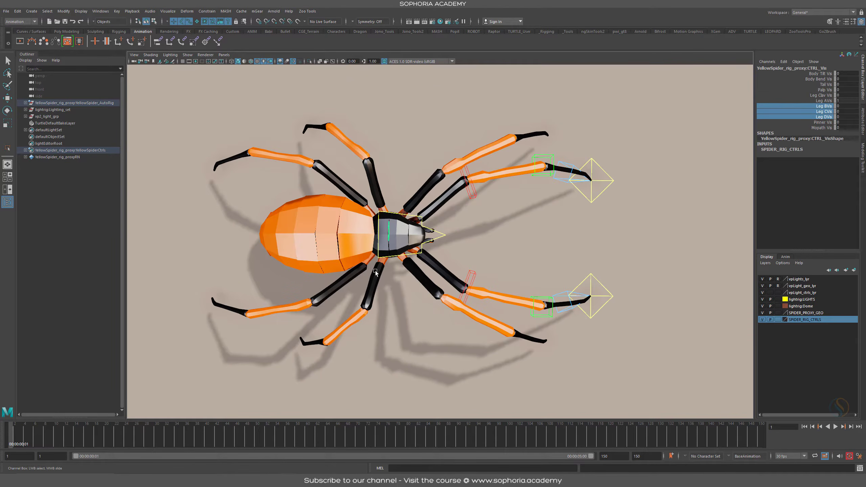
# Step: Switch to the instructor's Maya scene, play the finished walk, examine the leg placement at frame 8 from above, and return to the working scene
pyautogui.moveTo(317, 483)
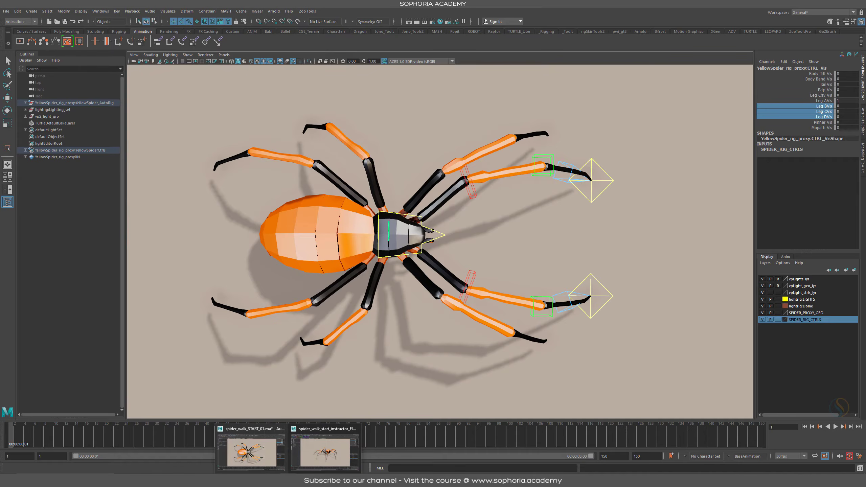
pyautogui.click(316, 458)
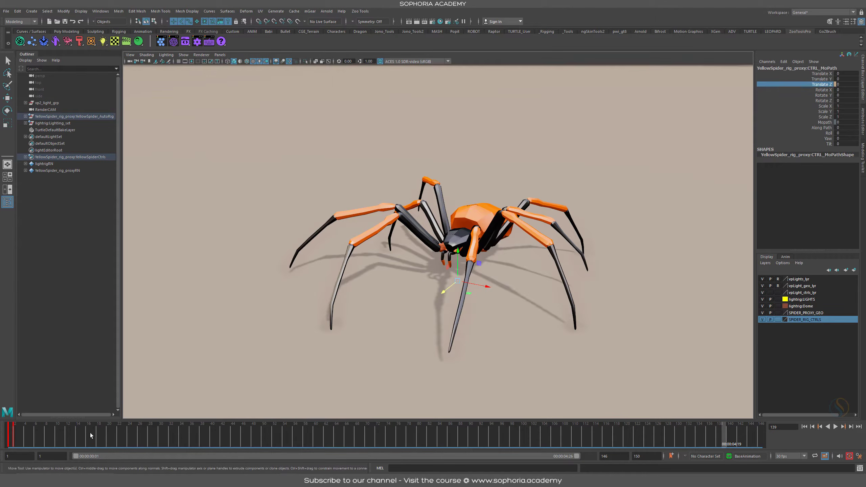
pyautogui.hotkey('alt', 'v')
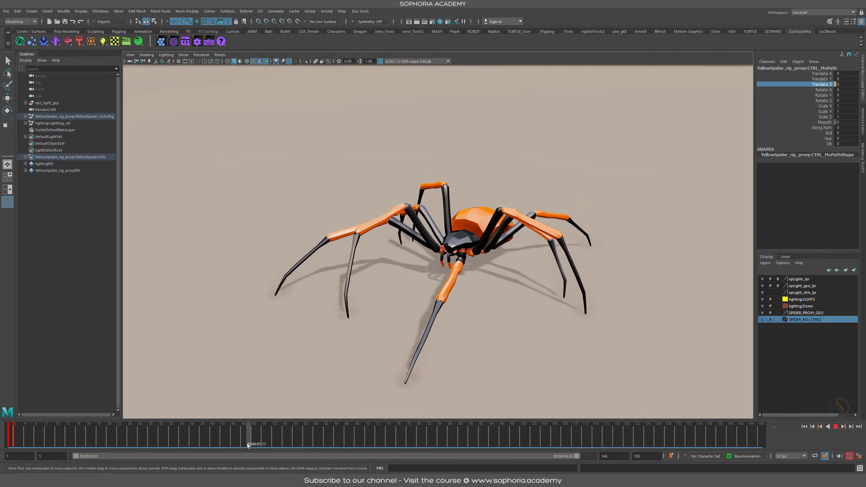
pyautogui.click(44, 440)
pyautogui.keyDown('alt'); pyautogui.moveTo(420, 290); pyautogui.dragTo(388, 359); pyautogui.keyUp('alt')
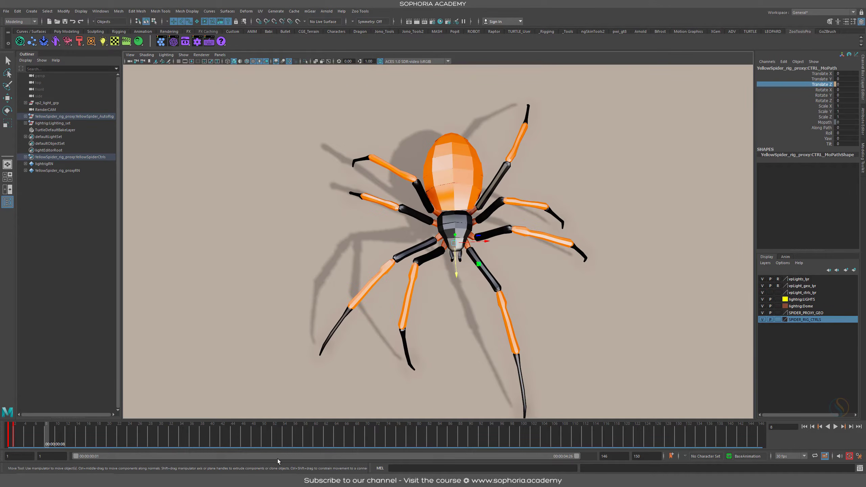
pyautogui.press('super+Down')
pyautogui.press('super+Down')
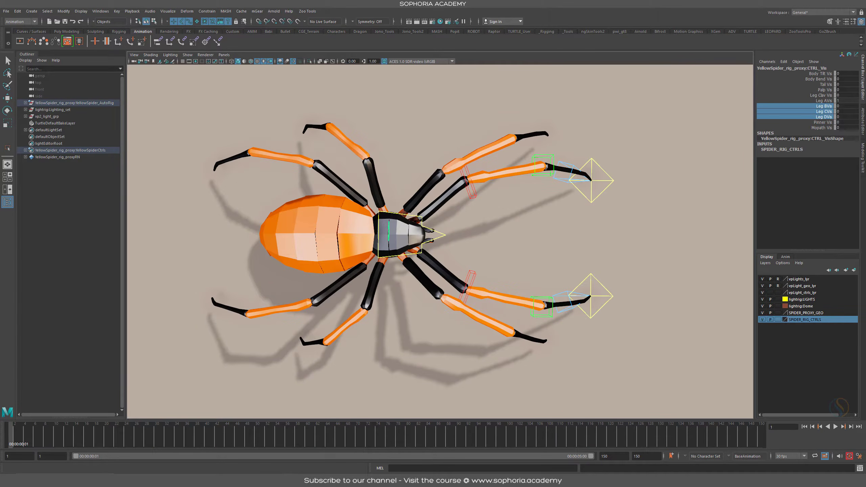
# Step: Try sliding the right front foot IK control backward along Z to test its stepping range, and undo the moves
pyautogui.press('q')
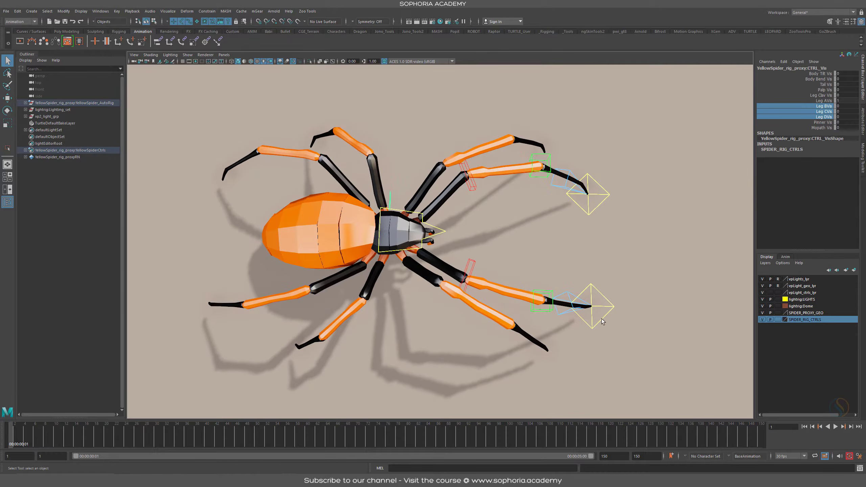
pyautogui.click(590, 297)
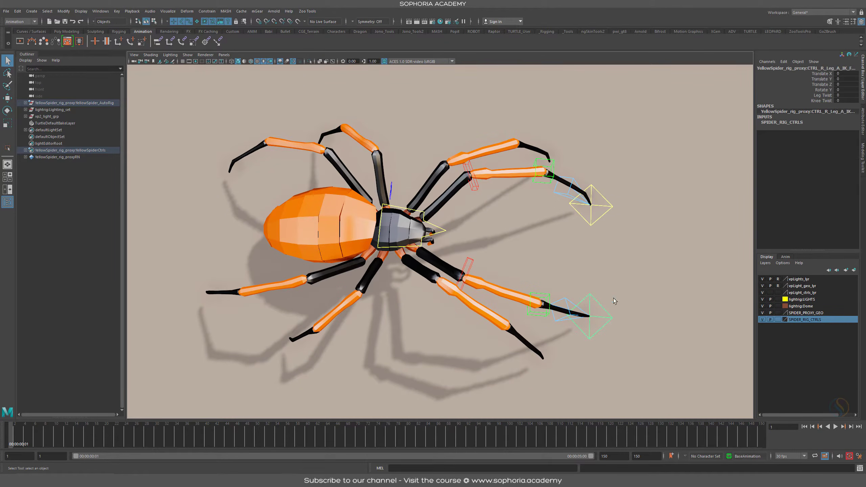
pyautogui.press('w')
pyautogui.moveTo(620, 319); pyautogui.dragTo(506, 298)
pyautogui.hotkey('ctrl', 'z')
pyautogui.keyDown('alt'); pyautogui.moveTo(505, 297); pyautogui.dragTo(546, 318, button='right'); pyautogui.keyUp('alt')
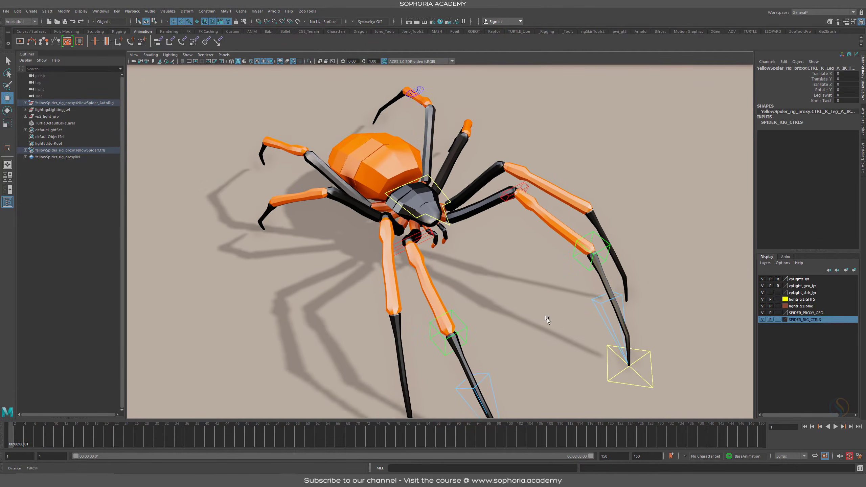
pyautogui.keyDown('alt'); pyautogui.moveTo(547, 319); pyautogui.dragTo(564, 244, button='middle'); pyautogui.keyUp('alt')
pyautogui.keyDown('alt'); pyautogui.moveTo(564, 243); pyautogui.dragTo(593, 246); pyautogui.keyUp('alt')
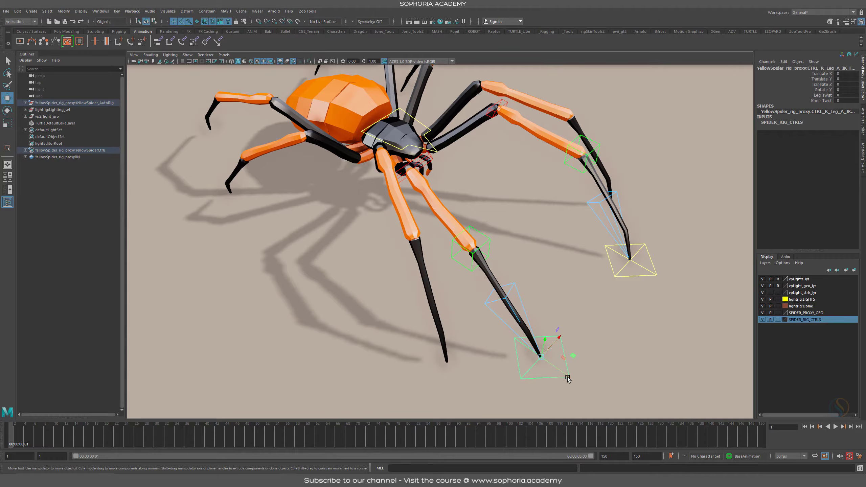
pyautogui.moveTo(567, 378); pyautogui.dragTo(515, 269)
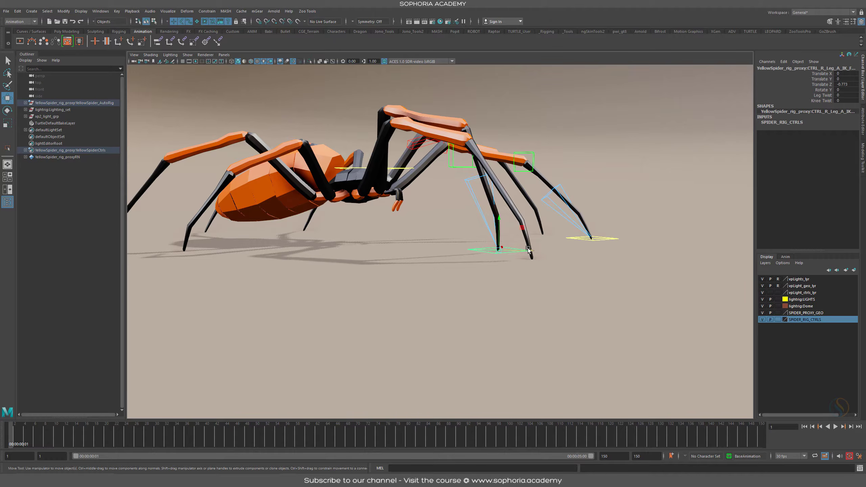
pyautogui.moveTo(529, 250); pyautogui.dragTo(502, 249)
pyautogui.keyDown('alt'); pyautogui.moveTo(448, 168); pyautogui.dragTo(463, 138); pyautogui.keyUp('alt')
pyautogui.hotkey('ctrl', 'z')
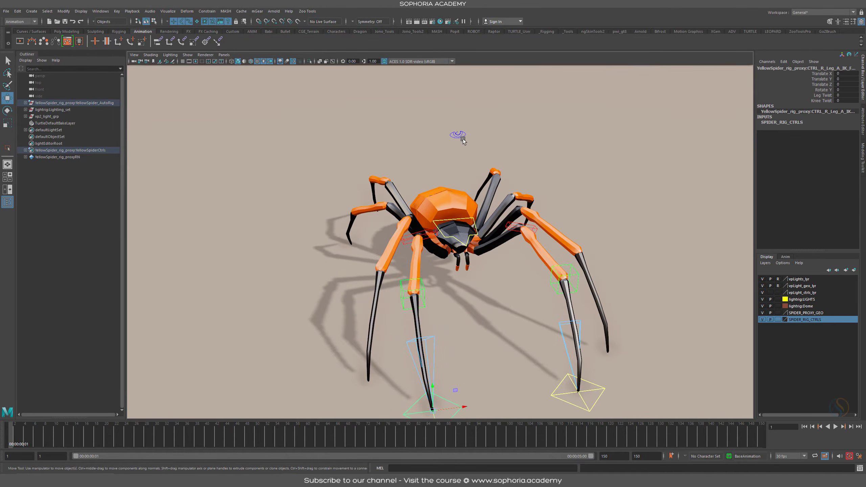
# Step: Show the second leg pair's controls by setting Leg B Vis to 1 on the CTRL_Vis control
pyautogui.click(462, 136)
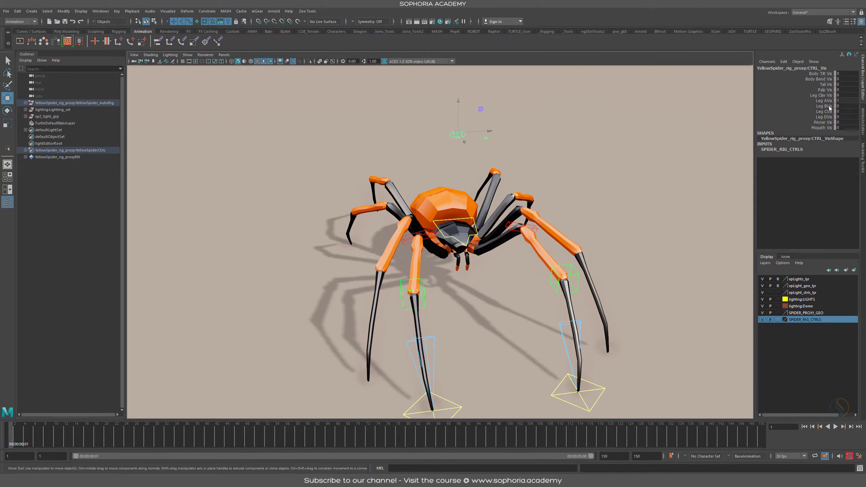
pyautogui.click(823, 106)
pyautogui.moveTo(519, 172); pyautogui.dragTo(585, 174, button='middle')
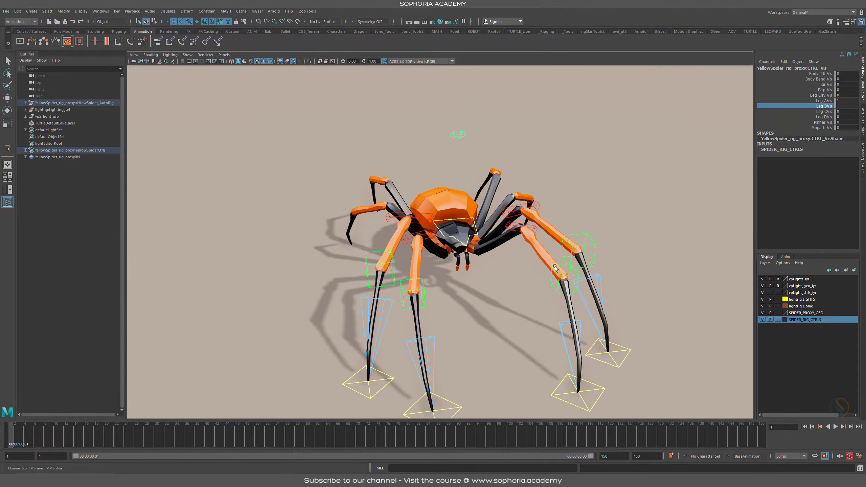
# Step: Try moving the right foot controls of legs A and B backward together along Z, and undo the move
pyautogui.keyDown('alt'); pyautogui.moveTo(556, 267); pyautogui.dragTo(579, 310); pyautogui.keyUp('alt')
pyautogui.keyDown('alt'); pyautogui.moveTo(618, 320); pyautogui.dragTo(601, 268, button='middle'); pyautogui.keyUp('alt')
pyautogui.keyDown('alt'); pyautogui.moveTo(478, 288); pyautogui.dragTo(495, 315); pyautogui.keyUp('alt')
pyautogui.click(461, 347)
pyautogui.press('w')
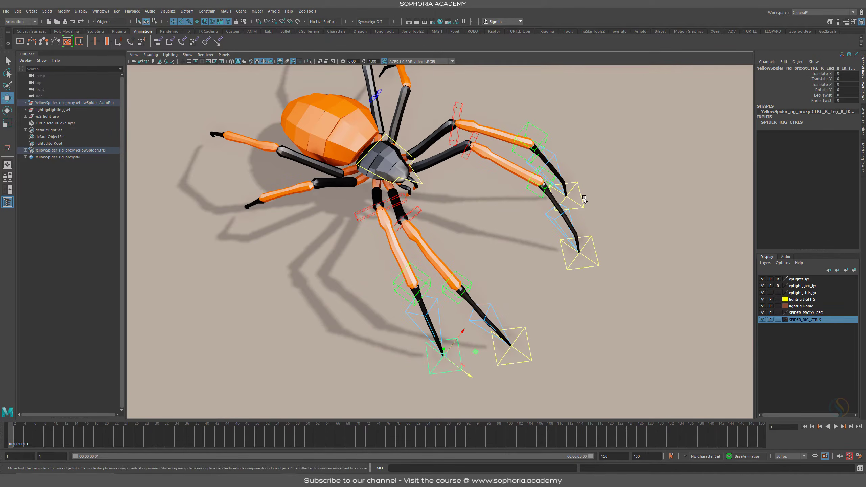
pyautogui.keyDown('alt'); pyautogui.moveTo(538, 275); pyautogui.dragTo(407, 268); pyautogui.keyUp('alt')
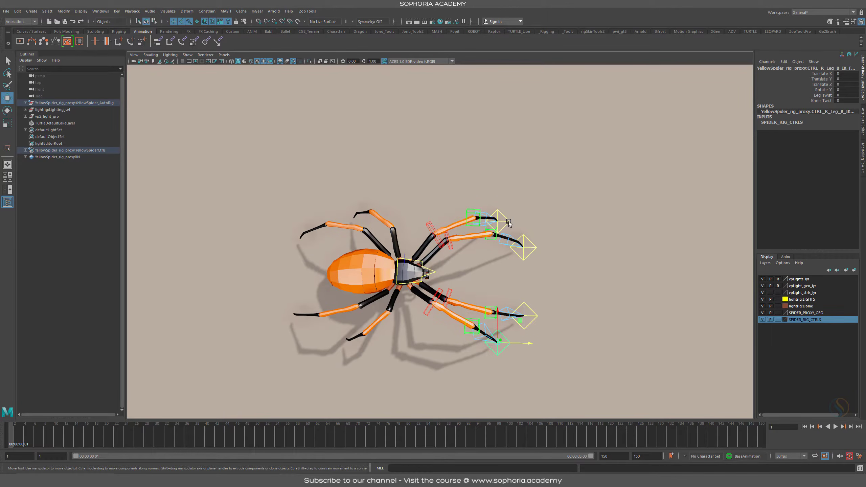
pyautogui.keyDown('shift'); pyautogui.click(537, 315); pyautogui.keyUp('shift')
pyautogui.moveTo(556, 316); pyautogui.dragTo(540, 320)
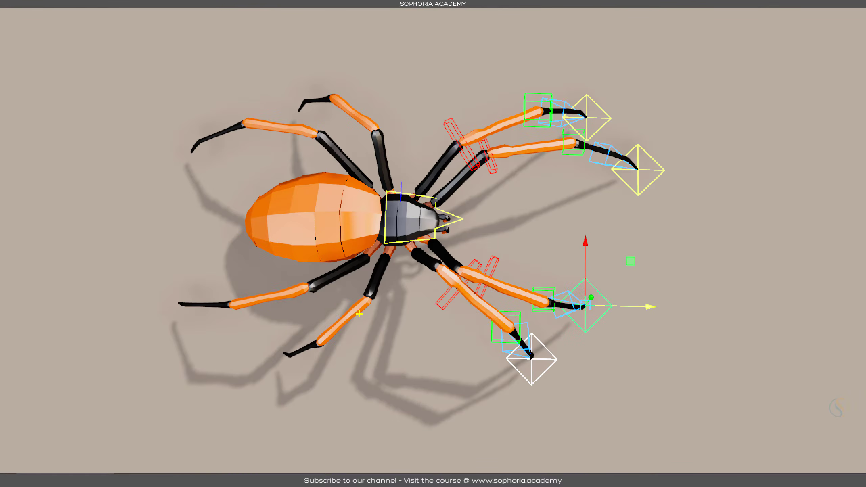
pyautogui.moveTo(359, 314)
pyautogui.mouseDown()
pyautogui.moveTo(459, 375)
pyautogui.moveTo(468, 300)
pyautogui.moveTo(348, 299)
pyautogui.mouseUp()
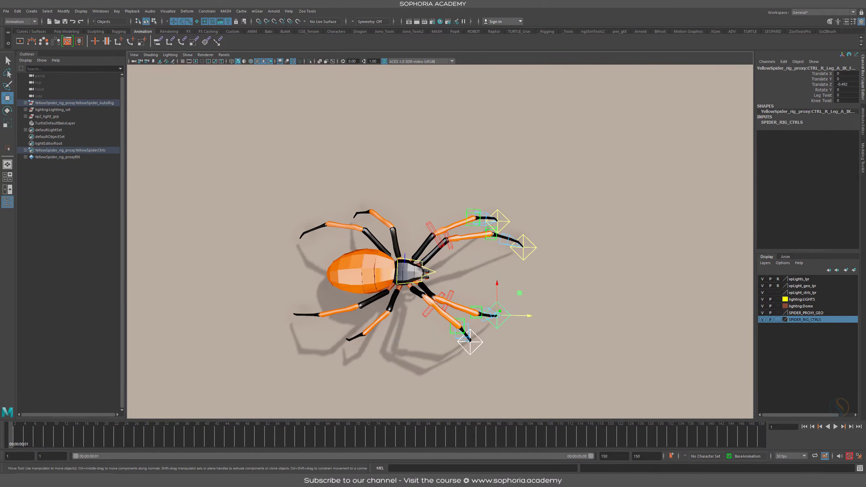
pyautogui.hotkey('ctrl', 'z')
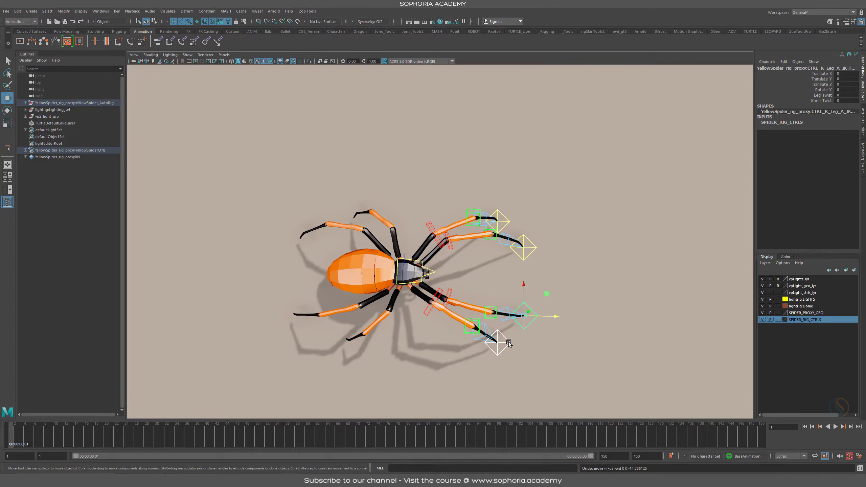
# Step: Slide the left and right leg B foot IK controls backward together, to about -0.7 in Translate Z
pyautogui.click(507, 220)
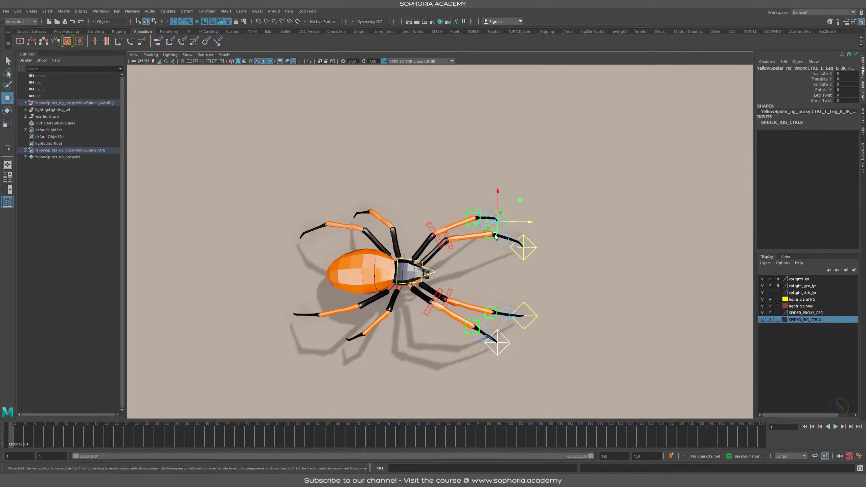
pyautogui.moveTo(532, 212); pyautogui.dragTo(467, 215, button='middle')
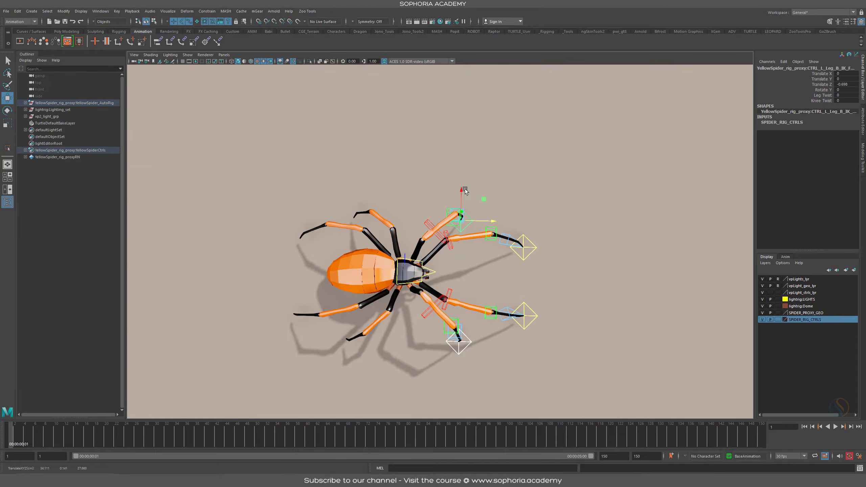
pyautogui.moveTo(462, 188); pyautogui.dragTo(463, 189)
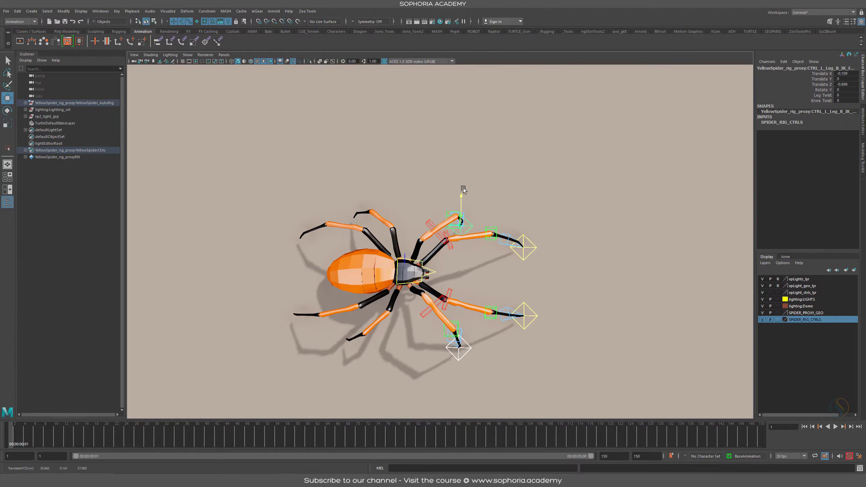
pyautogui.click(472, 209)
pyautogui.click(468, 215)
# Step: Move the leg B foot controls outward along X on both sides, placing the left one at about 0.49
pyautogui.moveTo(462, 196); pyautogui.dragTo(461, 179)
pyautogui.click(460, 344)
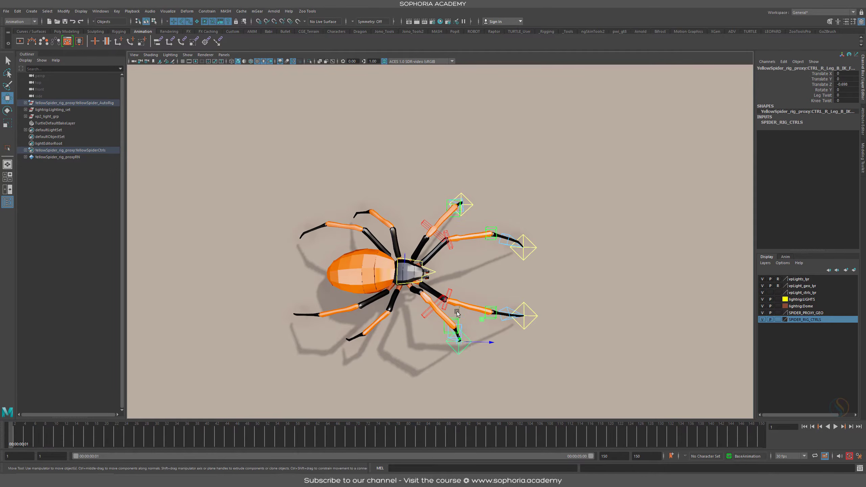
pyautogui.moveTo(459, 311); pyautogui.dragTo(527, 280)
pyautogui.click(499, 278)
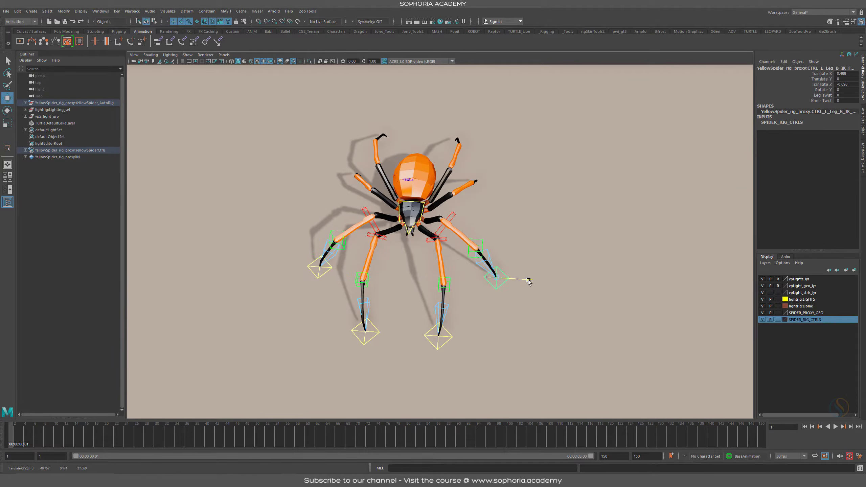
# Step: Select the right front foot IK control and inspect the spacing between the two front leg pairs
pyautogui.keyDown('alt'); pyautogui.moveTo(455, 320); pyautogui.dragTo(471, 268); pyautogui.keyUp('alt')
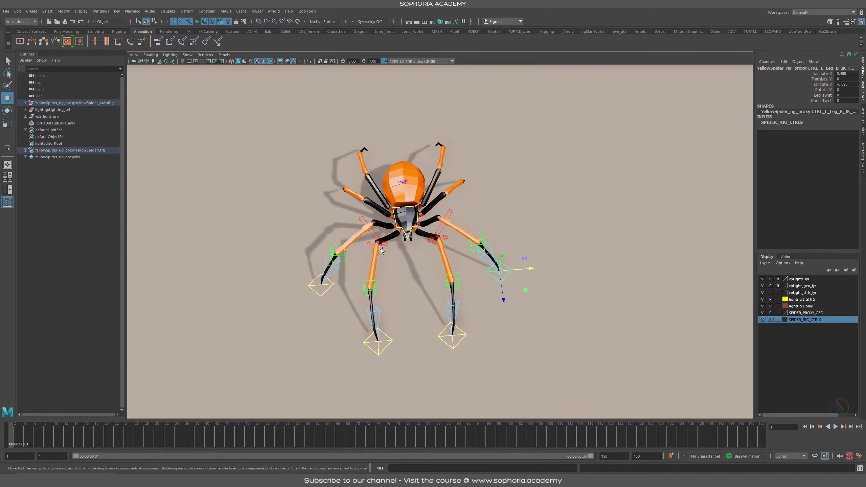
pyautogui.keyDown('alt'); pyautogui.moveTo(340, 316); pyautogui.dragTo(496, 350); pyautogui.keyUp('alt')
pyautogui.click(495, 350)
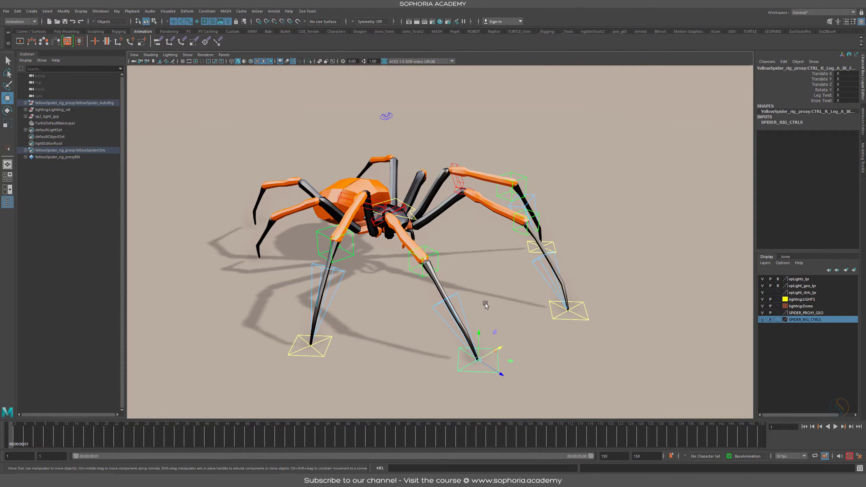
pyautogui.keyDown('alt'); pyautogui.moveTo(485, 303); pyautogui.dragTo(559, 349); pyautogui.keyUp('alt')
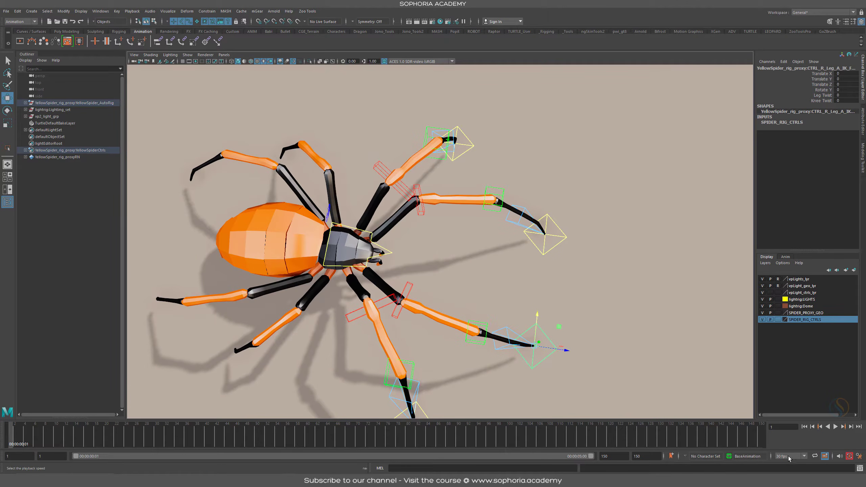
# Step: Shorten the animation and playback range to end at frame 20, and stay on frame 1
pyautogui.click(20, 22)
pyautogui.click(21, 23)
pyautogui.moveTo(649, 456); pyautogui.dragTo(588, 458)
pyautogui.press('Return')
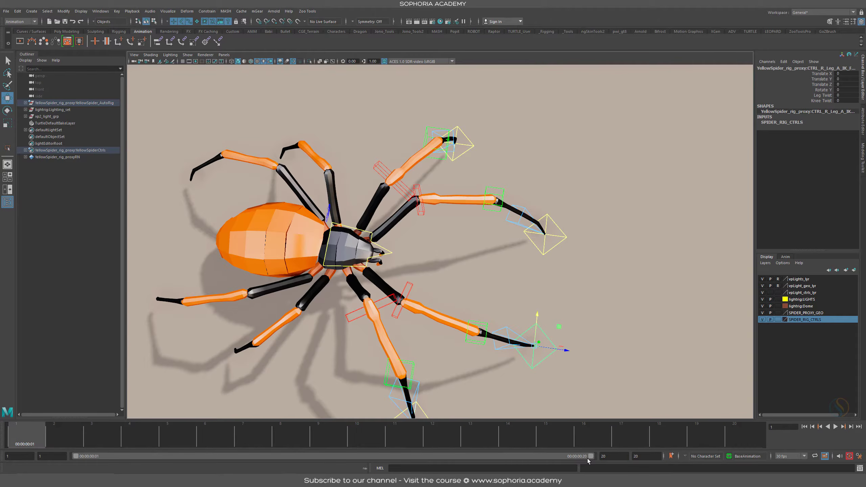
pyautogui.moveTo(24, 434)
pyautogui.mouseDown()
pyautogui.moveTo(745, 435)
pyautogui.moveTo(26, 435)
pyautogui.mouseUp()
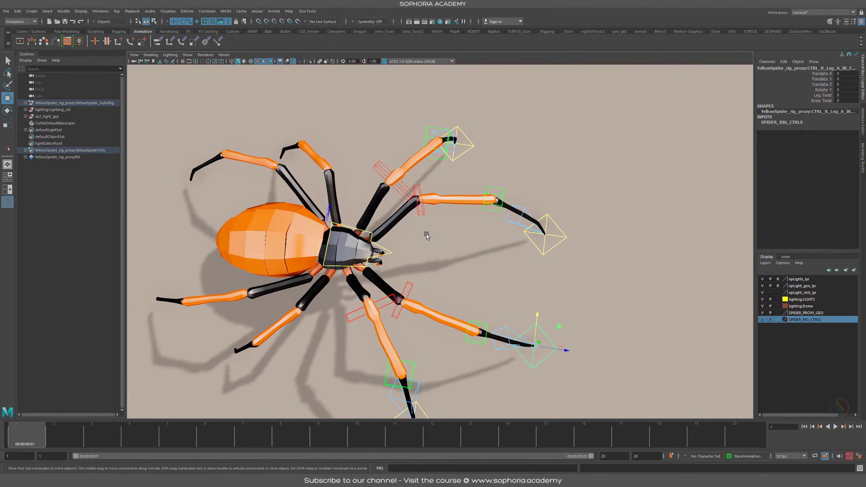
# Step: Narrow the Outliner to widen the viewport, and frame the whole spider from above
pyautogui.keyDown('alt'); pyautogui.moveTo(481, 289); pyautogui.dragTo(525, 249, button='middle'); pyautogui.keyUp('alt')
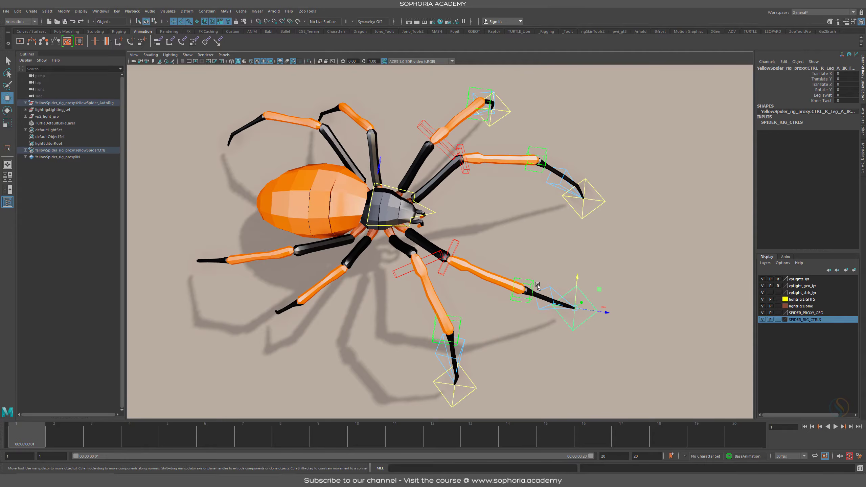
pyautogui.keyDown('alt'); pyautogui.moveTo(494, 272); pyautogui.dragTo(519, 261); pyautogui.keyUp('alt')
pyautogui.keyDown('alt'); pyautogui.moveTo(520, 262); pyautogui.dragTo(570, 314, button='right'); pyautogui.keyUp('alt')
pyautogui.keyDown('alt'); pyautogui.moveTo(570, 314); pyautogui.dragTo(608, 305, button='middle'); pyautogui.keyUp('alt')
pyautogui.keyDown('alt'); pyautogui.moveTo(609, 305); pyautogui.dragTo(618, 332); pyautogui.keyUp('alt')
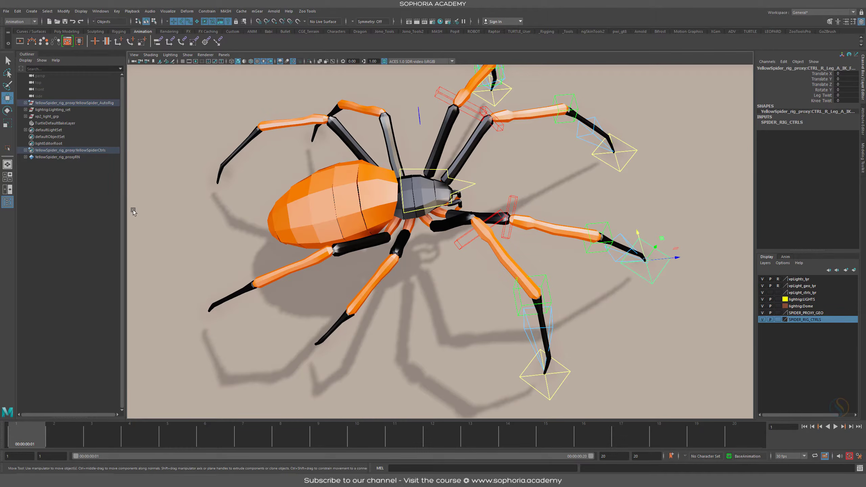
pyautogui.moveTo(125, 202); pyautogui.dragTo(112, 206)
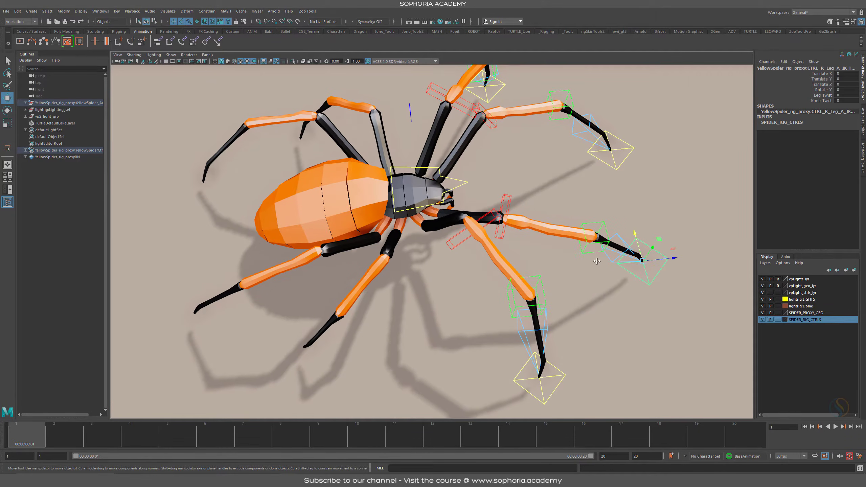
pyautogui.keyDown('alt'); pyautogui.moveTo(651, 294); pyautogui.dragTo(528, 308); pyautogui.keyUp('alt')
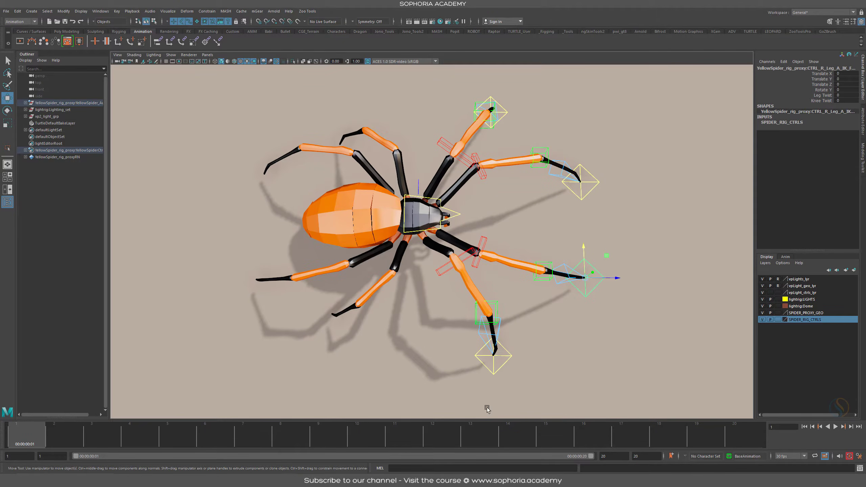
# Step: Key the right front foot IK control at frame 1, and turn off the visibility of the Leg B controls
pyautogui.scroll(1, 525, 292)
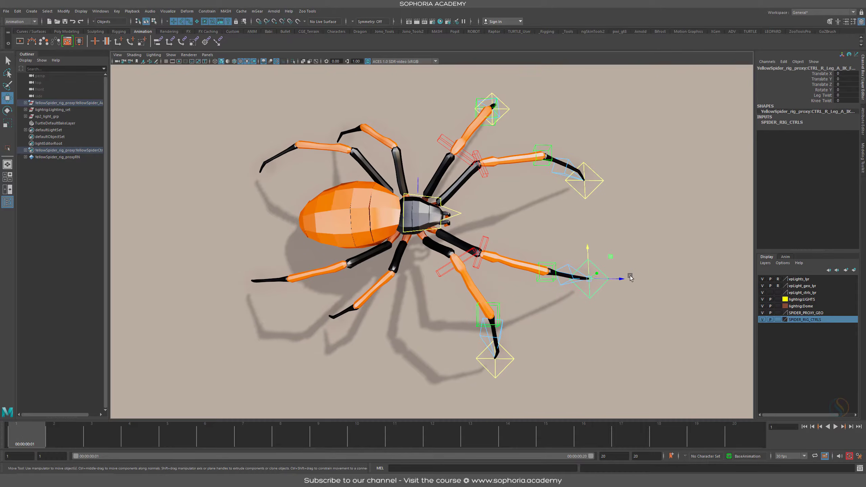
pyautogui.press('s')
pyautogui.keyDown('alt'); pyautogui.moveTo(487, 240); pyautogui.dragTo(424, 165); pyautogui.keyUp('alt')
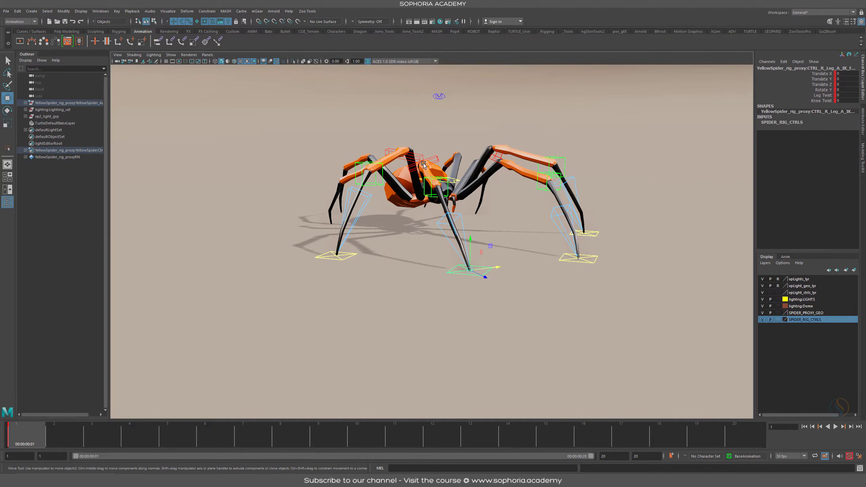
pyautogui.click(439, 96)
pyautogui.click(824, 107)
pyautogui.moveTo(327, 139); pyautogui.dragTo(295, 139, button='middle')
pyautogui.keyDown('alt'); pyautogui.moveTo(295, 139); pyautogui.dragTo(415, 251); pyautogui.keyUp('alt')
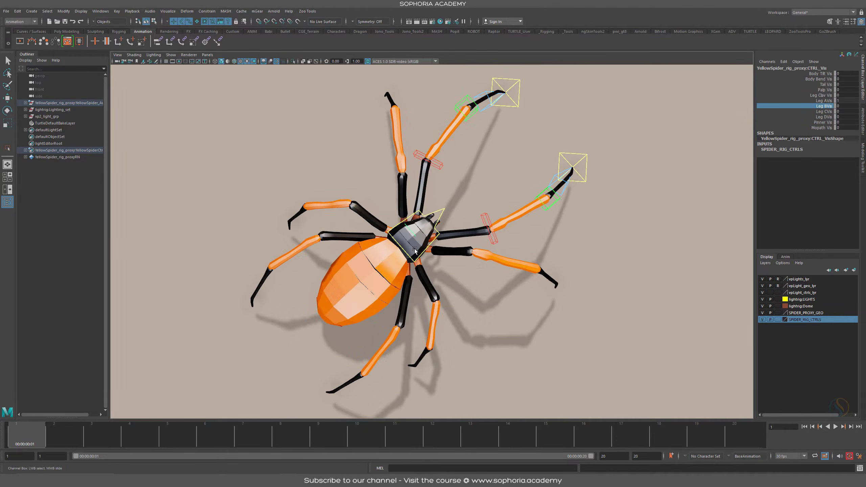
# Step: Move the right front foot IK control forward along Z to about 0.271 at frame 1
pyautogui.keyDown('alt'); pyautogui.moveTo(608, 203); pyautogui.dragTo(559, 215); pyautogui.keyUp('alt')
pyautogui.click(600, 289)
pyautogui.keyDown('alt'); pyautogui.moveTo(595, 316); pyautogui.dragTo(599, 318); pyautogui.keyUp('alt')
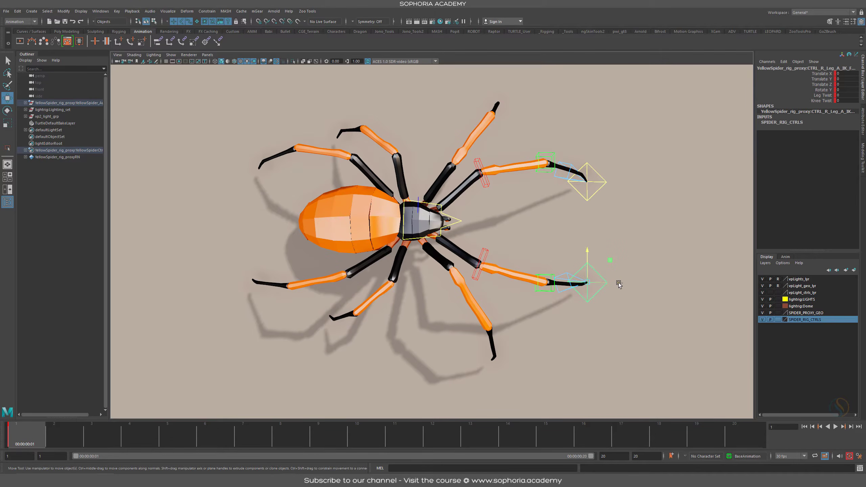
pyautogui.moveTo(618, 283); pyautogui.dragTo(641, 285)
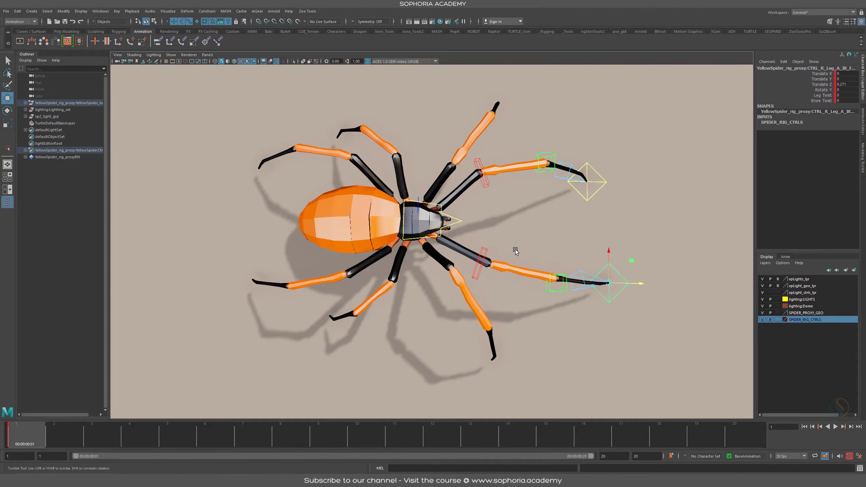
pyautogui.keyDown('alt'); pyautogui.moveTo(516, 251); pyautogui.dragTo(521, 252); pyautogui.keyUp('alt')
pyautogui.moveTo(26, 439); pyautogui.dragTo(366, 461)
pyautogui.press('s')
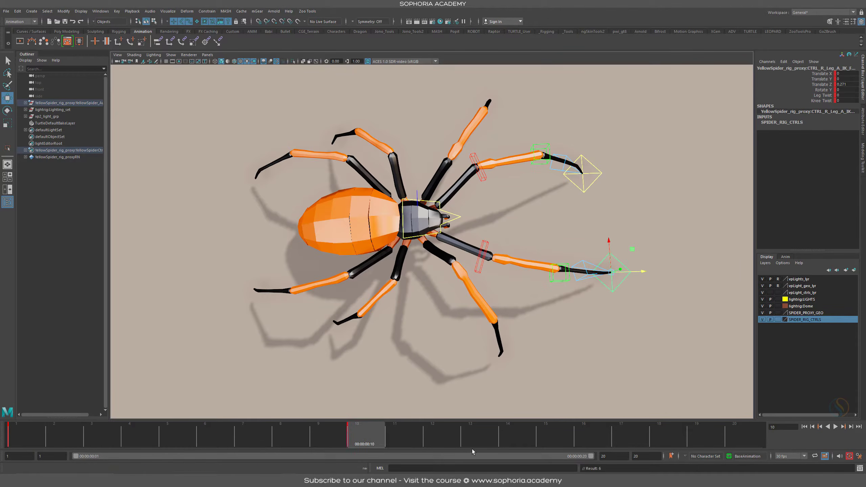
pyautogui.click(514, 446)
pyautogui.press('s')
pyautogui.moveTo(594, 447); pyautogui.dragTo(252, 444)
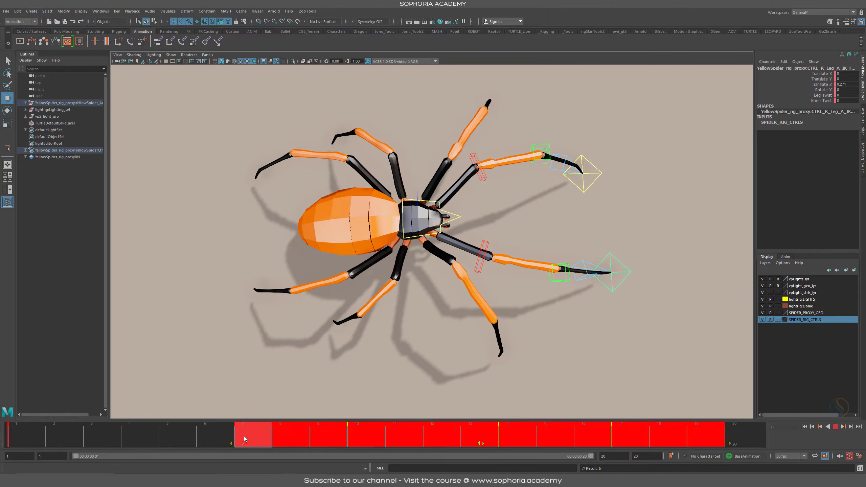
pyautogui.press('Delete')
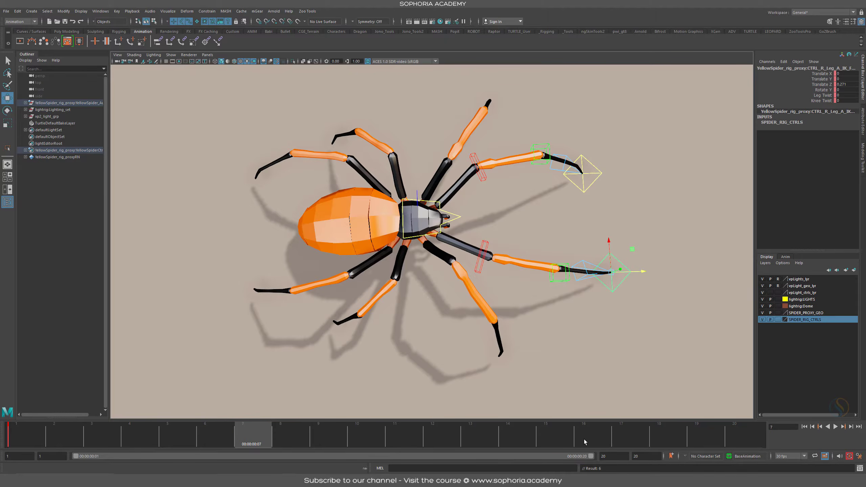
pyautogui.hotkey('ctrl', 'z')
pyautogui.keyDown('shift'); pyautogui.moveTo(353, 440); pyautogui.dragTo(614, 440); pyautogui.keyUp('shift')
pyautogui.rightClick(631, 440)
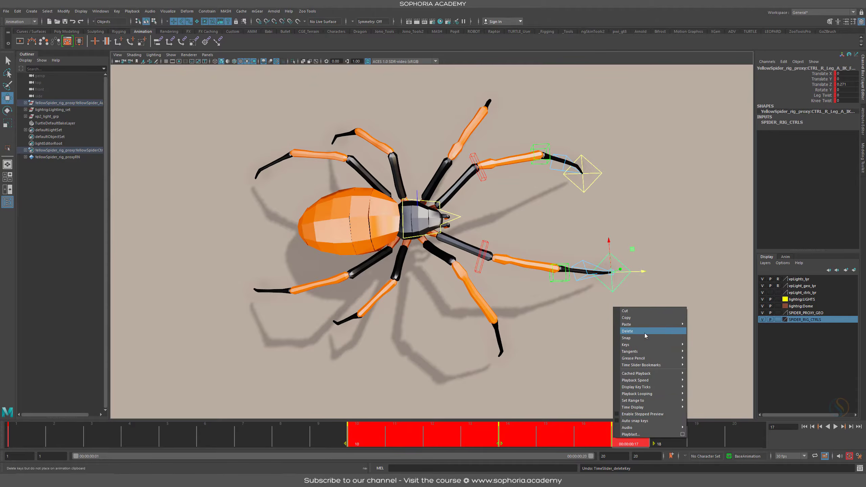
pyautogui.click(645, 331)
# Step: Key the right front foot's starting pose at frame 20 and compare it with frame 1
pyautogui.hotkey('alt', 'shift', 'v')
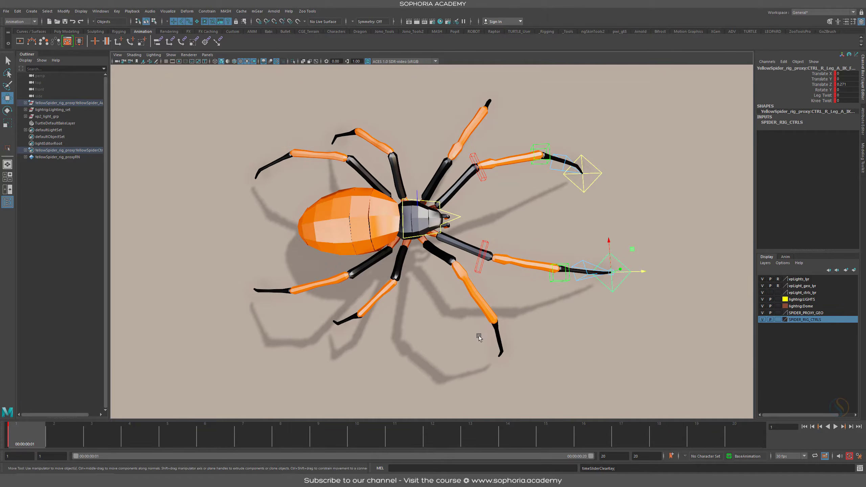
pyautogui.click(756, 443)
pyautogui.press('s')
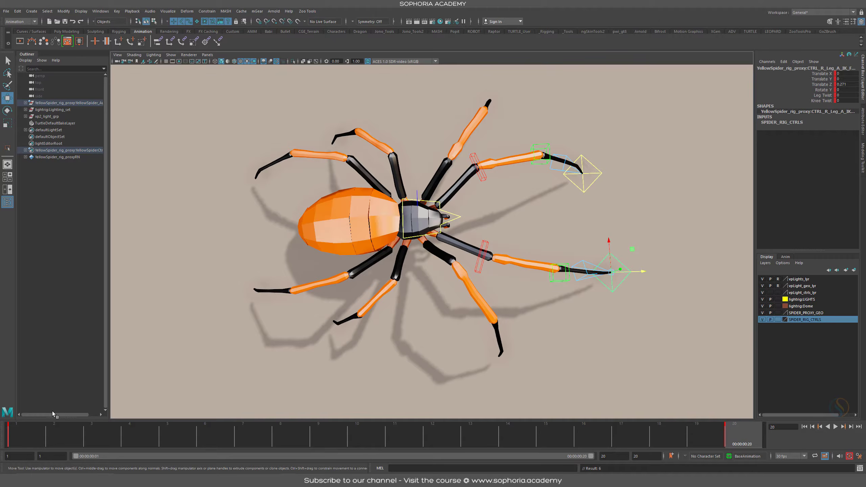
pyautogui.click(24, 442)
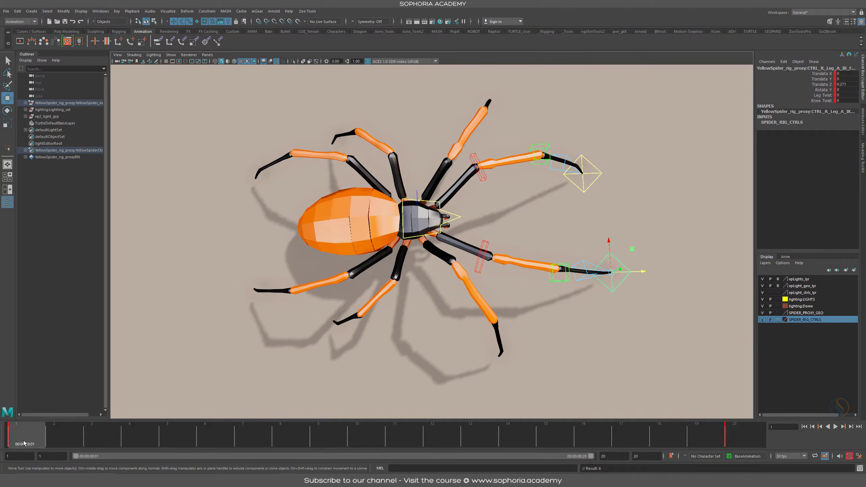
pyautogui.click(743, 438)
# Step: At frame 10, pull the right front foot control backward along Z to about -0.607, checking the motion in playback
pyautogui.click(366, 440)
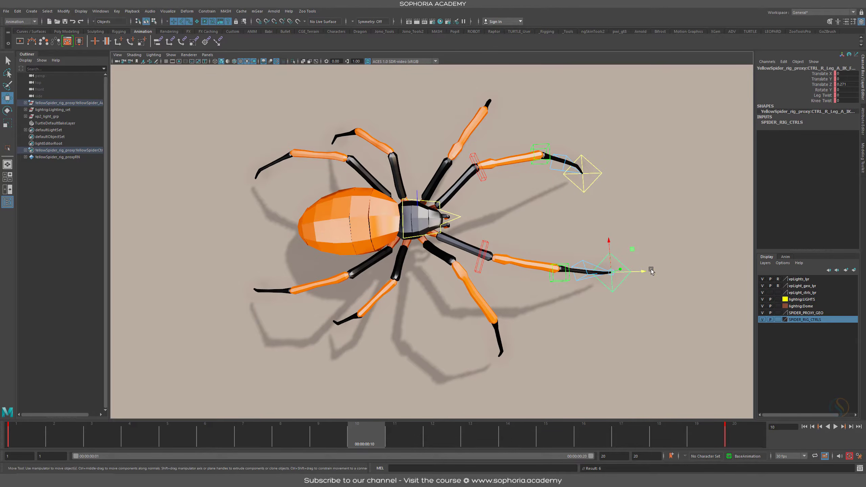
pyautogui.moveTo(651, 271); pyautogui.dragTo(541, 285)
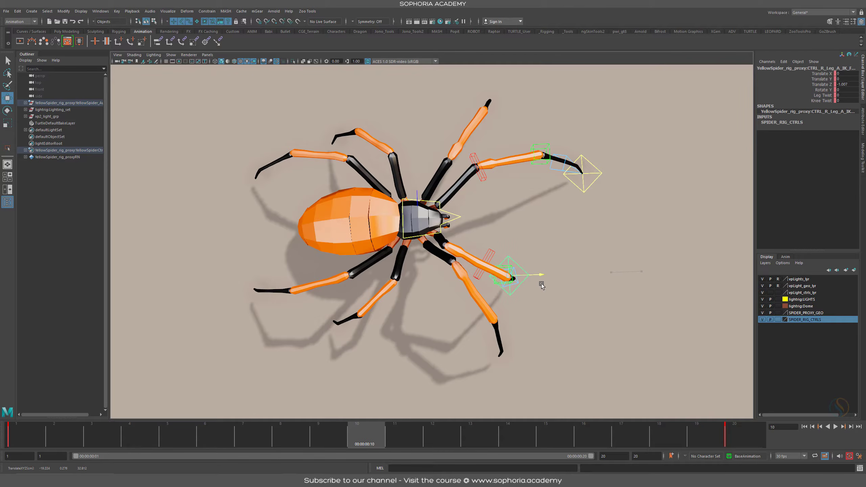
pyautogui.moveTo(542, 285); pyautogui.dragTo(582, 270)
pyautogui.hotkey('alt', 'v')
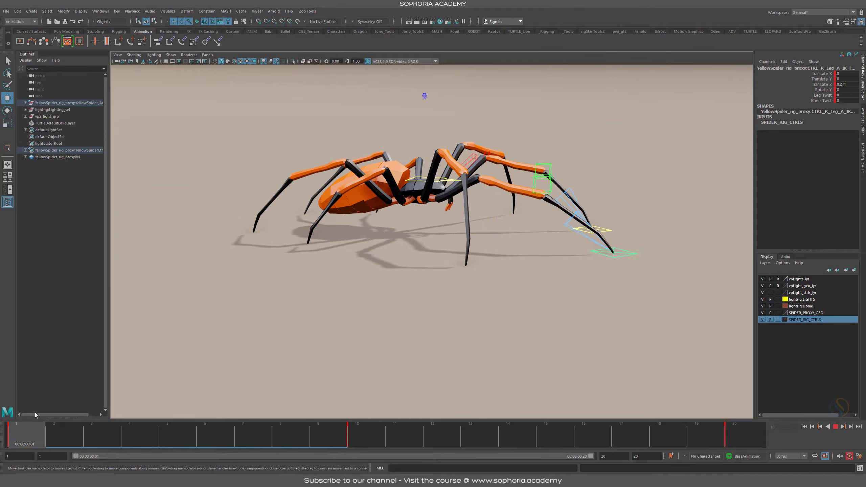
pyautogui.click(361, 445)
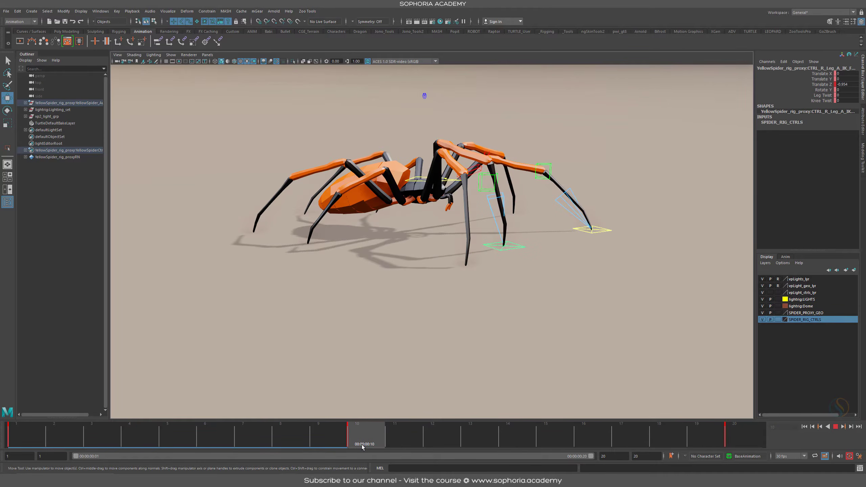
pyautogui.hotkey('alt', 'v')
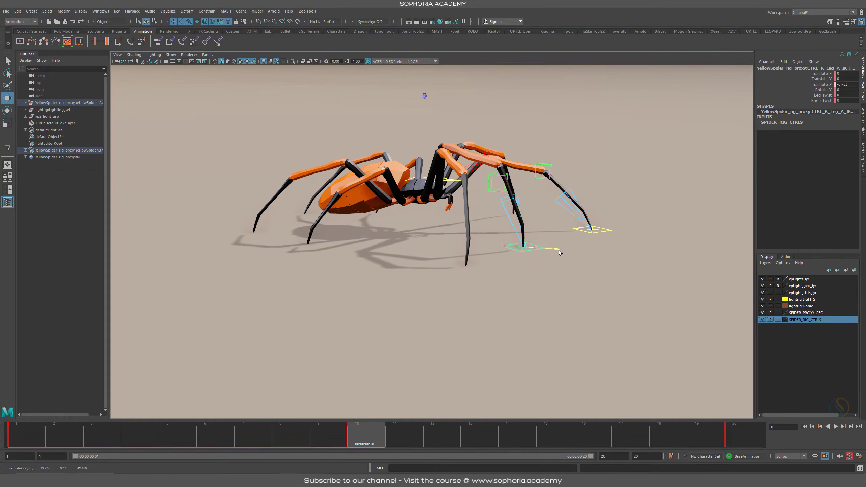
pyautogui.click(364, 433)
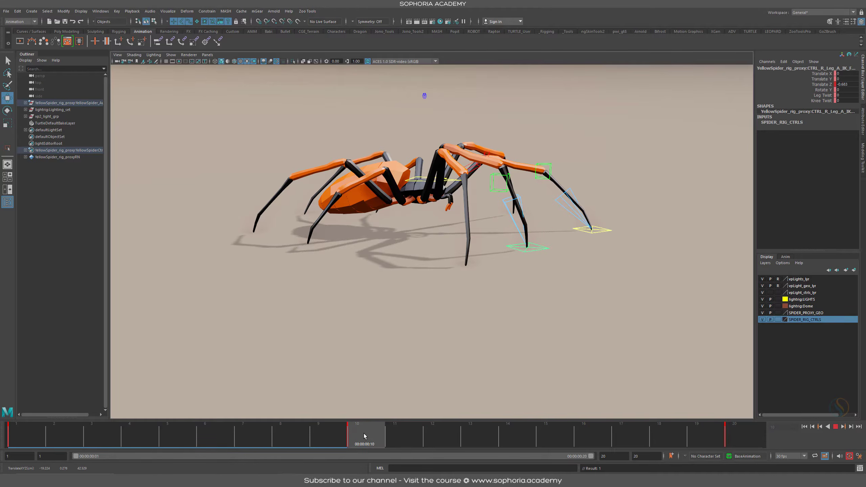
pyautogui.keyDown('alt'); pyautogui.moveTo(487, 302); pyautogui.dragTo(576, 248); pyautogui.keyUp('alt')
pyautogui.moveTo(563, 281)
pyautogui.mouseDown()
pyautogui.moveTo(505, 272)
pyautogui.moveTo(562, 290)
pyautogui.moveTo(551, 283)
pyautogui.moveTo(566, 282)
pyautogui.mouseUp()
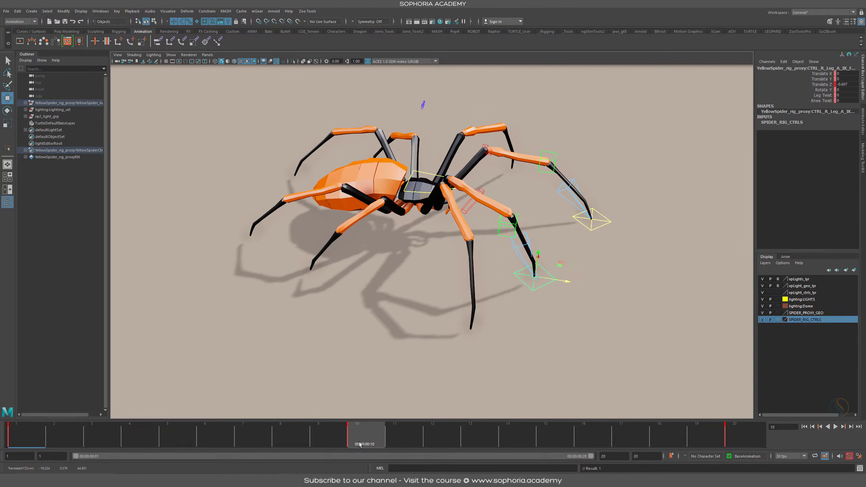
# Step: At frame 13, lift the right front foot control along Y to about 0.296 and play the motion
pyautogui.moveTo(360, 443); pyautogui.dragTo(484, 433)
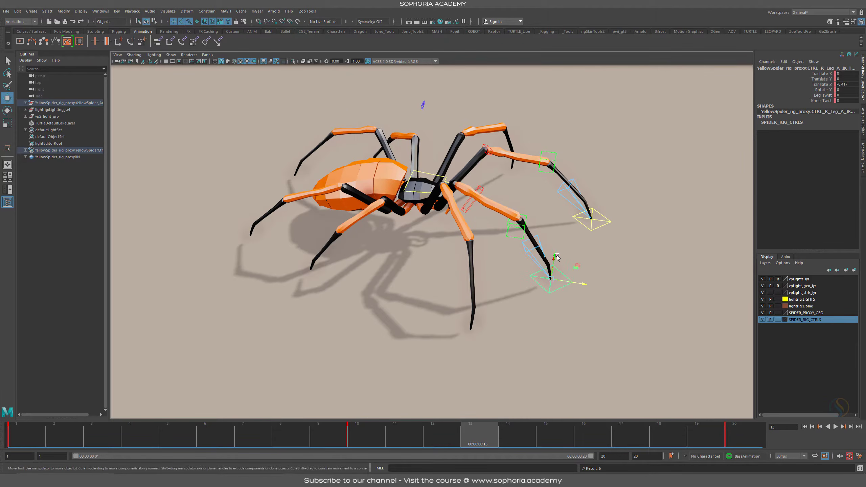
pyautogui.moveTo(555, 254); pyautogui.dragTo(557, 233)
pyautogui.keyDown('alt'); pyautogui.moveTo(506, 279); pyautogui.dragTo(451, 273); pyautogui.keyUp('alt')
pyautogui.hotkey('alt', 'v')
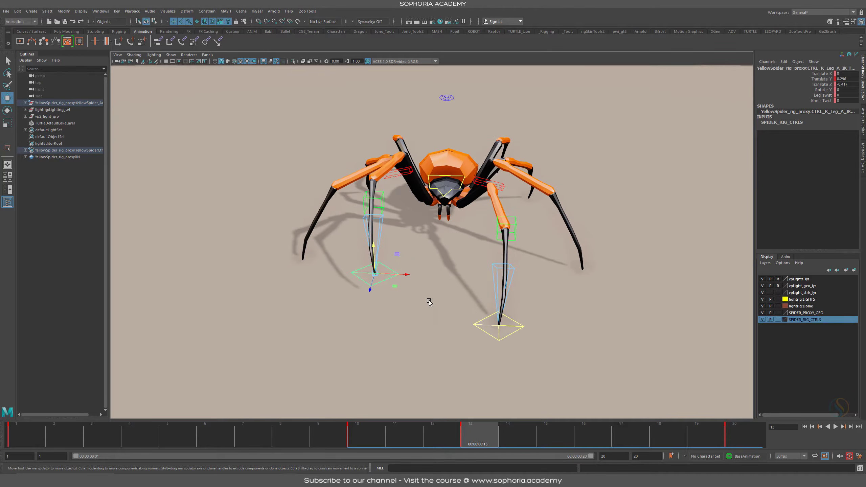
# Step: Move the lifted right front foot control outward along X to about -0.415 at frame 13
pyautogui.moveTo(409, 275); pyautogui.dragTo(360, 274)
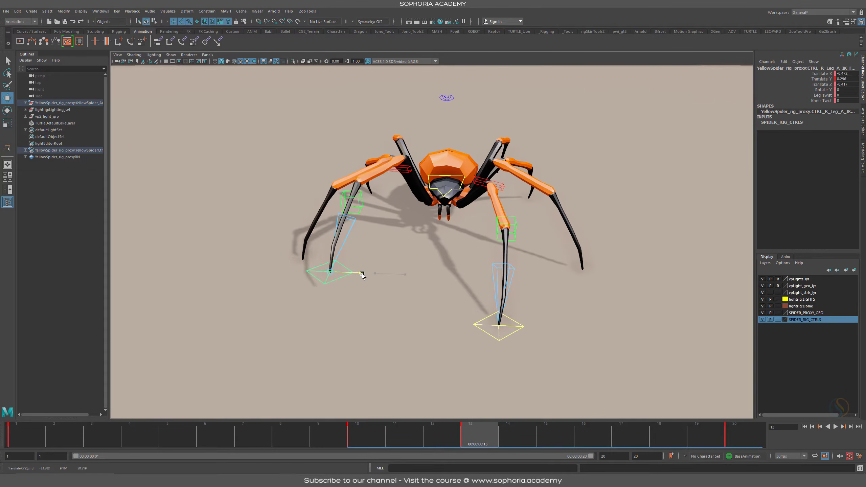
pyautogui.moveTo(492, 446)
pyautogui.mouseDown()
pyautogui.moveTo(409, 432)
pyautogui.moveTo(773, 447)
pyautogui.moveTo(344, 442)
pyautogui.moveTo(740, 445)
pyautogui.moveTo(487, 447)
pyautogui.mouseUp()
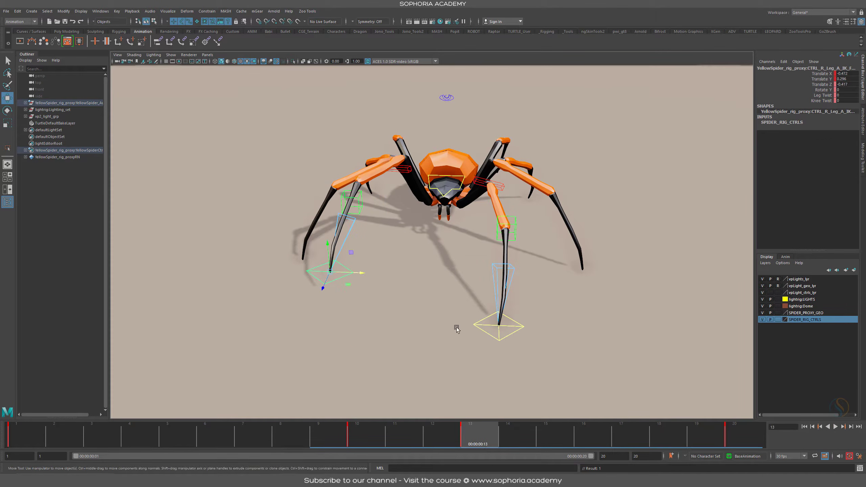
pyautogui.moveTo(361, 273); pyautogui.dragTo(369, 274)
# Step: Play the leg's step cycle, examine it from several angles, and return to frame 13
pyautogui.hotkey('alt', 'v')
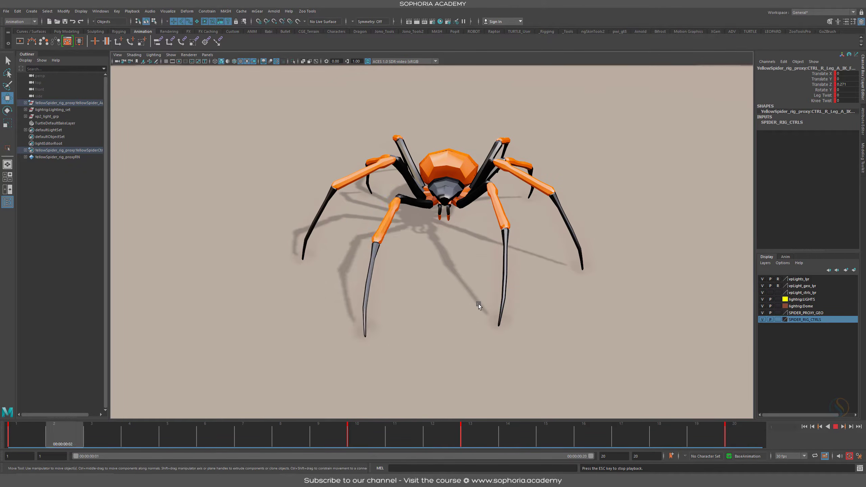
pyautogui.keyDown('alt'); pyautogui.moveTo(473, 282); pyautogui.dragTo(525, 240); pyautogui.keyUp('alt')
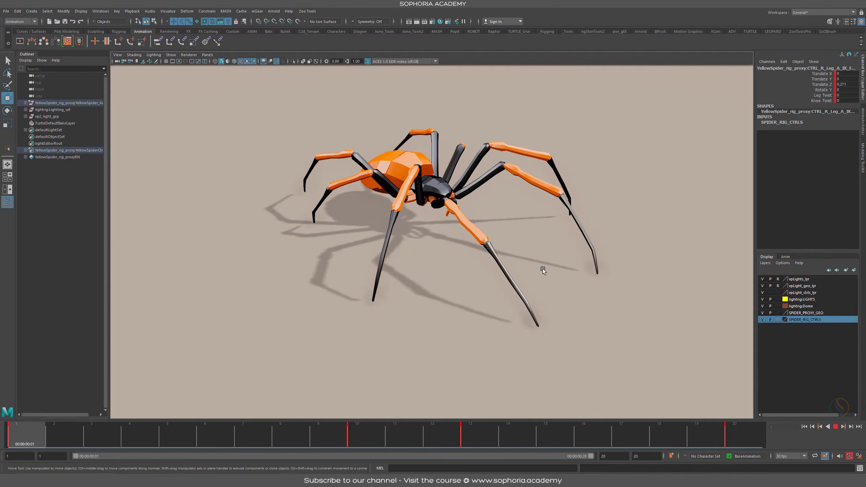
pyautogui.keyDown('alt'); pyautogui.moveTo(542, 269); pyautogui.dragTo(508, 267); pyautogui.keyUp('alt')
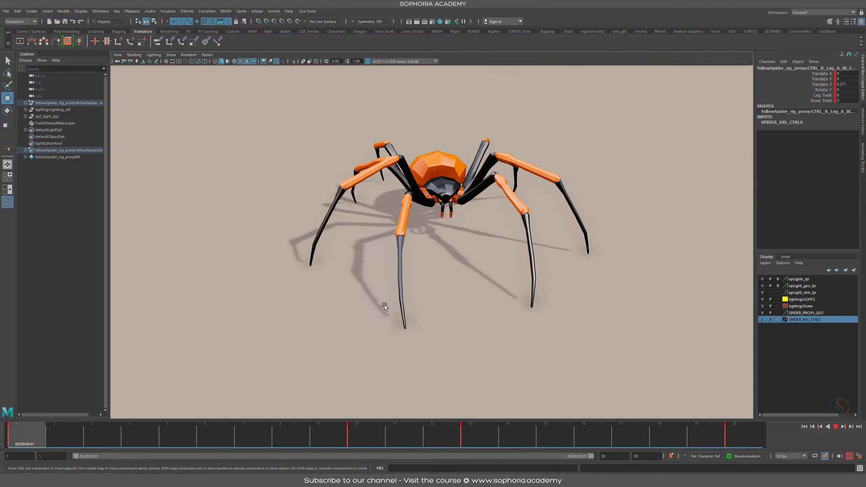
pyautogui.click(477, 427)
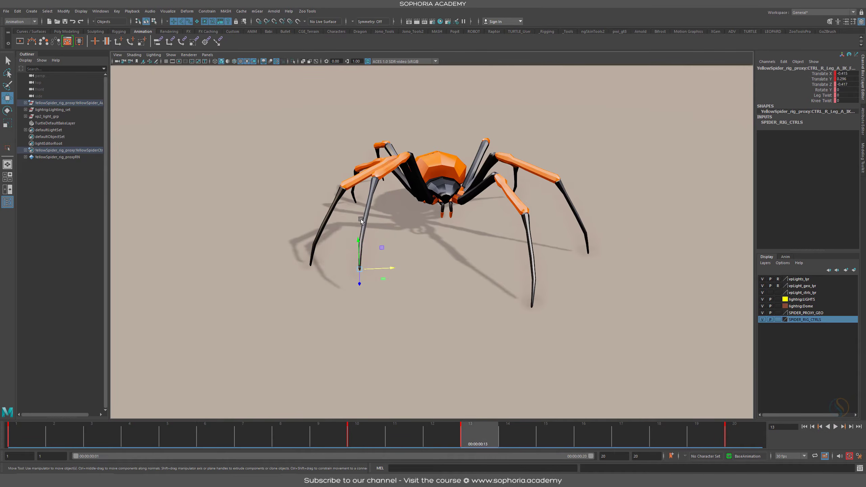
pyautogui.keyDown('alt'); pyautogui.moveTo(360, 220); pyautogui.dragTo(430, 240, button='right'); pyautogui.keyUp('alt')
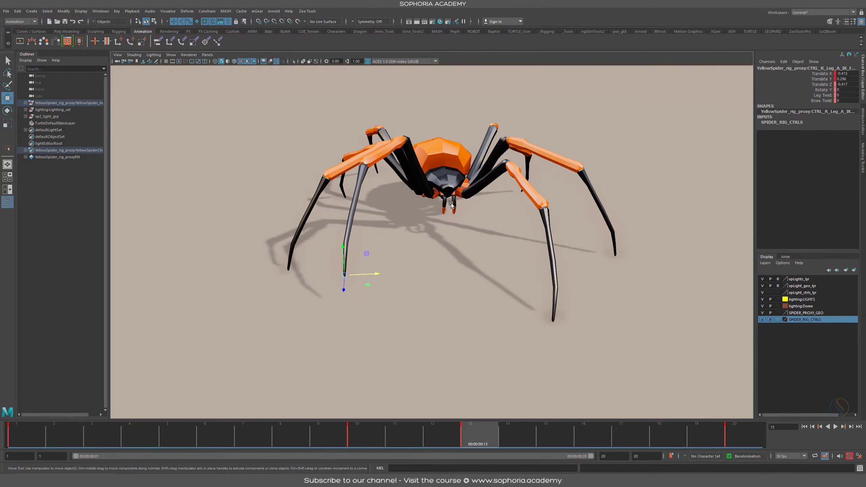
# Step: Open the Graph Editor on the right front foot control's curves, showing empty time before and after the keys
pyautogui.click(100, 10)
pyautogui.moveTo(142, 48)
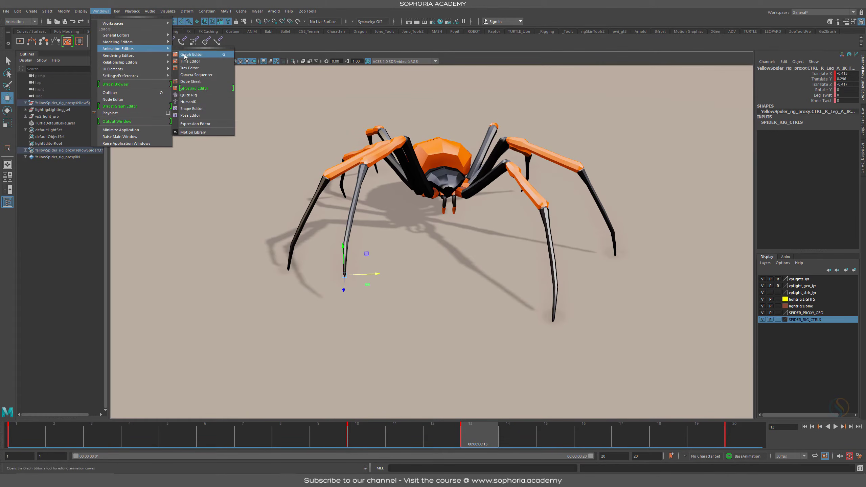
pyautogui.click(217, 54)
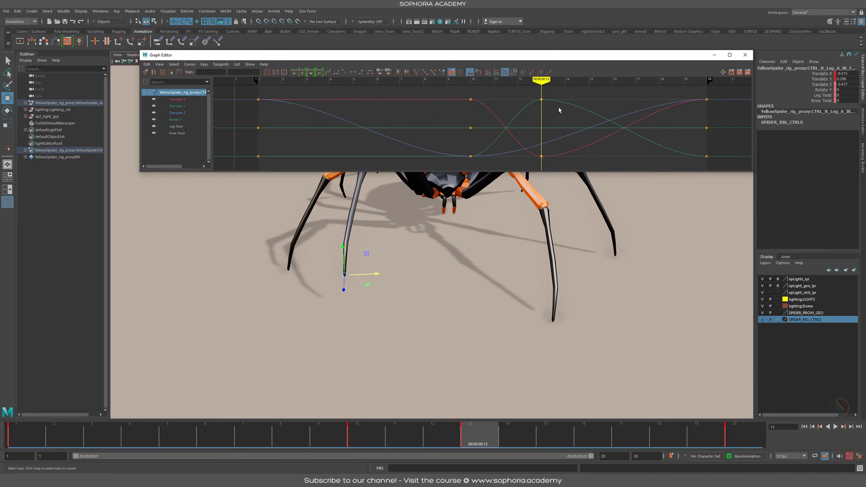
pyautogui.keyDown('alt'); pyautogui.keyDown('shift'); pyautogui.moveTo(610, 117); pyautogui.dragTo(532, 135, button='right'); pyautogui.keyUp('shift'); pyautogui.keyUp('alt')
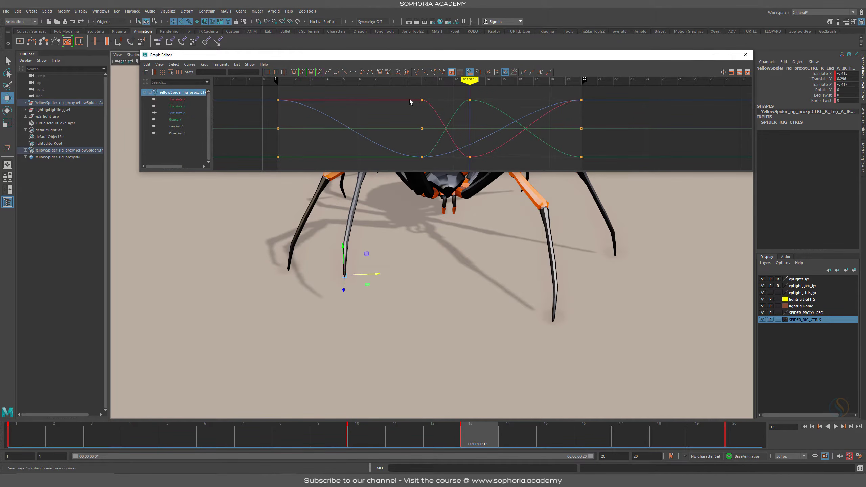
pyautogui.keyDown('alt'); pyautogui.moveTo(544, 113); pyautogui.dragTo(432, 108, button='right'); pyautogui.keyUp('alt')
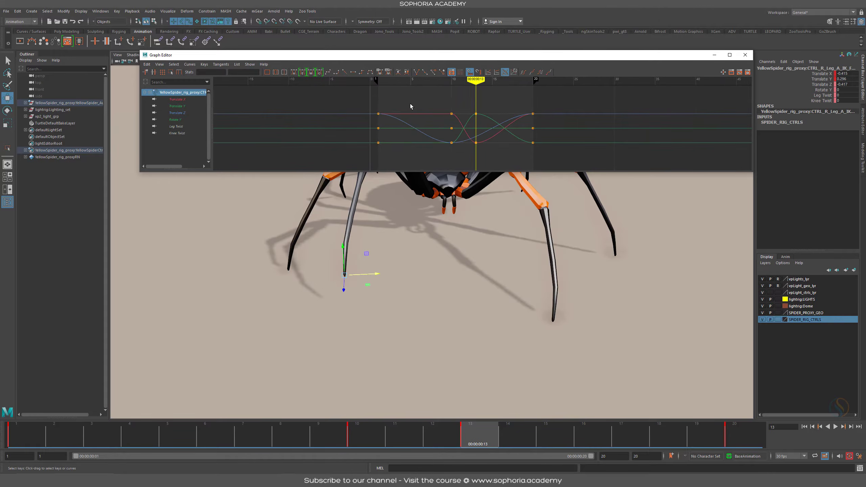
# Step: Set pre-infinity and post-infinity to Cycle on all the foot control's curves, and play the animation
pyautogui.moveTo(410, 103); pyautogui.dragTo(429, 160)
pyautogui.click(523, 72)
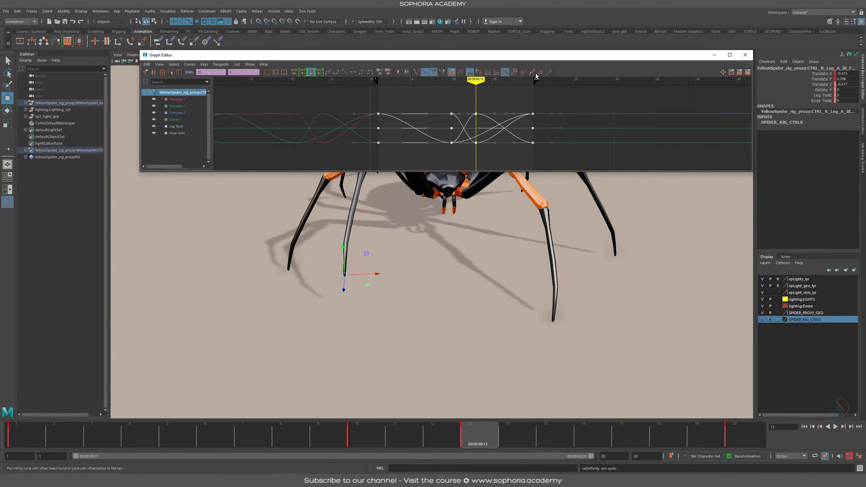
pyautogui.click(540, 72)
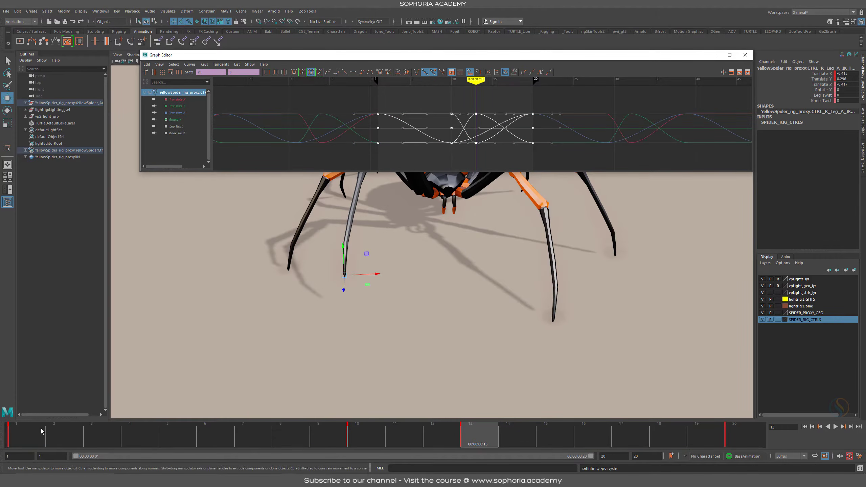
pyautogui.hotkey('alt', 'v')
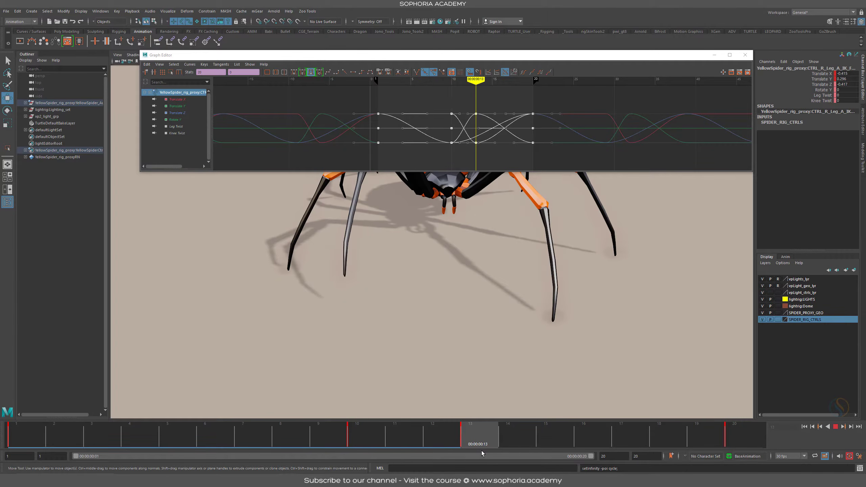
# Step: Stop the playback, then move and enlarge the Graph Editor, framing the right front foot's curves between frames 1 and 20
pyautogui.hotkey('alt', 'v')
pyautogui.scroll(7, 482, 126)
pyautogui.keyDown('alt'); pyautogui.moveTo(483, 125); pyautogui.dragTo(479, 131, button='middle'); pyautogui.keyUp('alt')
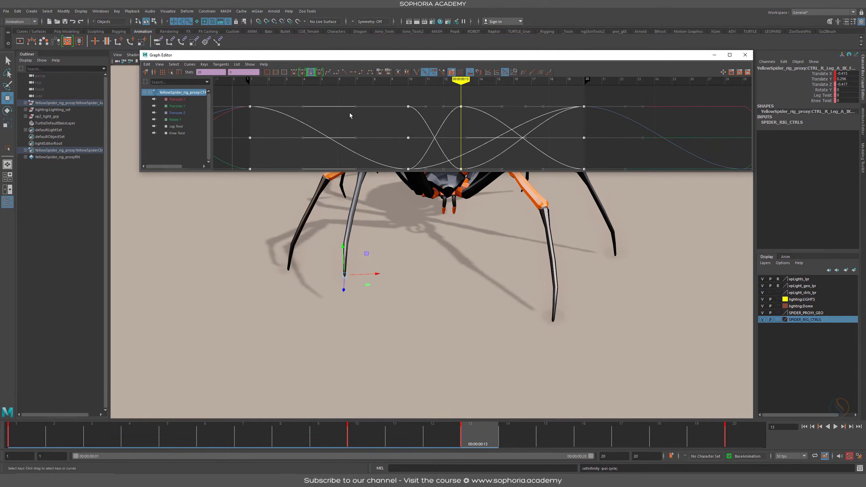
pyautogui.moveTo(420, 52); pyautogui.dragTo(392, 9)
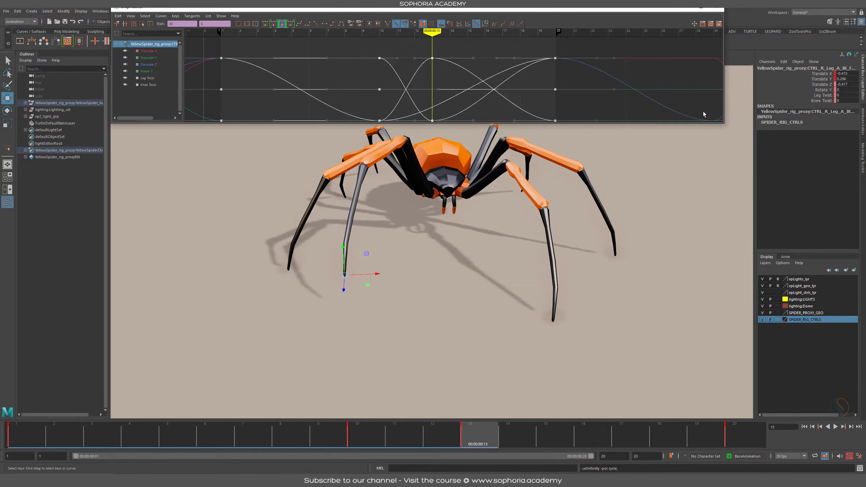
pyautogui.moveTo(722, 123); pyautogui.dragTo(810, 183)
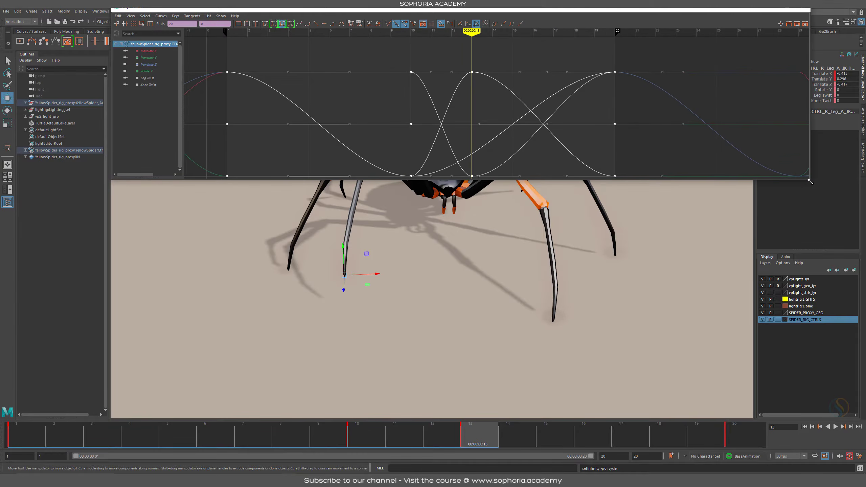
pyautogui.keyDown('alt'); pyautogui.moveTo(484, 158); pyautogui.dragTo(480, 133, button='middle'); pyautogui.keyUp('alt')
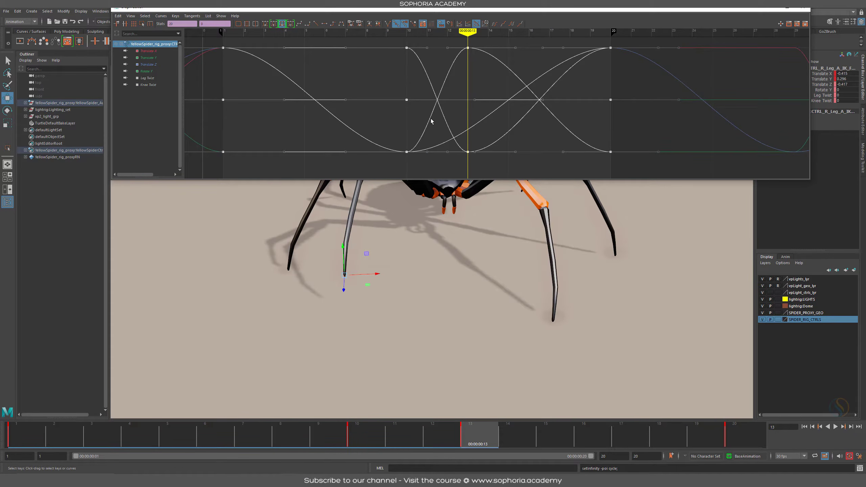
# Step: Tilt the Translate Y tangent at frame 13 upward so the curve keeps rising past the key, and scrub to frame 12
pyautogui.click(482, 43)
pyautogui.click(468, 46)
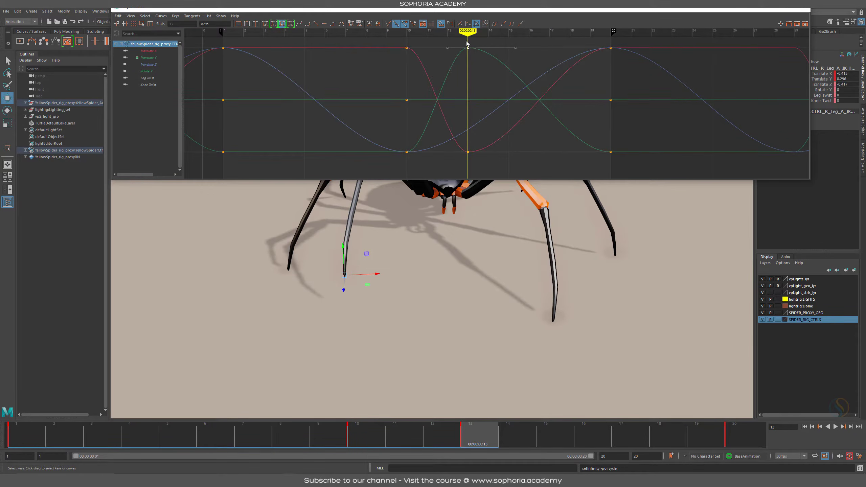
pyautogui.click(514, 47)
pyautogui.moveTo(516, 45); pyautogui.dragTo(516, 15, button='middle')
pyautogui.moveTo(355, 436); pyautogui.dragTo(443, 432)
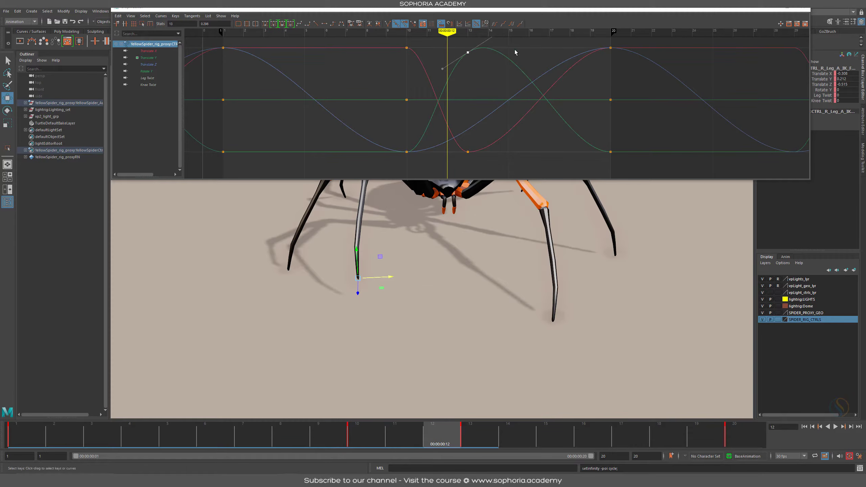
# Step: Tilt the Translate X tangent at frame 13 downward past the key and show the curves in absolute view
pyautogui.click(498, 86)
pyautogui.press('a')
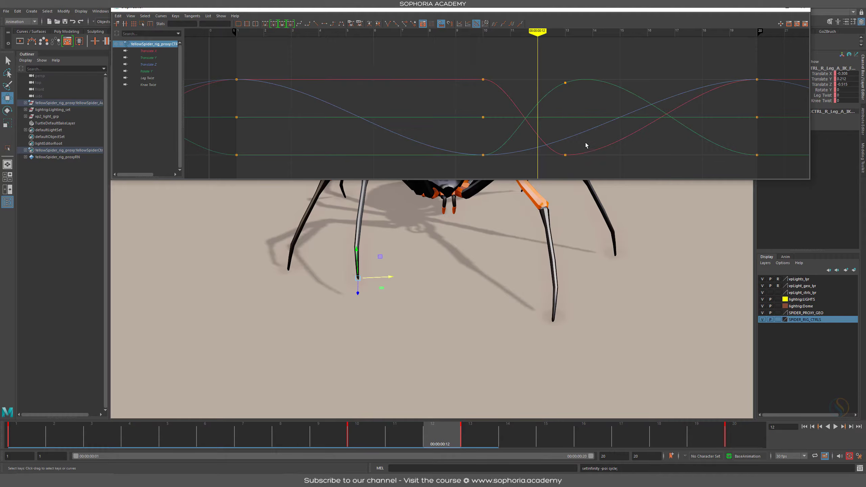
pyautogui.moveTo(586, 146); pyautogui.dragTo(551, 178)
pyautogui.moveTo(643, 147); pyautogui.dragTo(623, 167)
pyautogui.moveTo(623, 170); pyautogui.dragTo(627, 199, button='middle')
pyautogui.press('1')
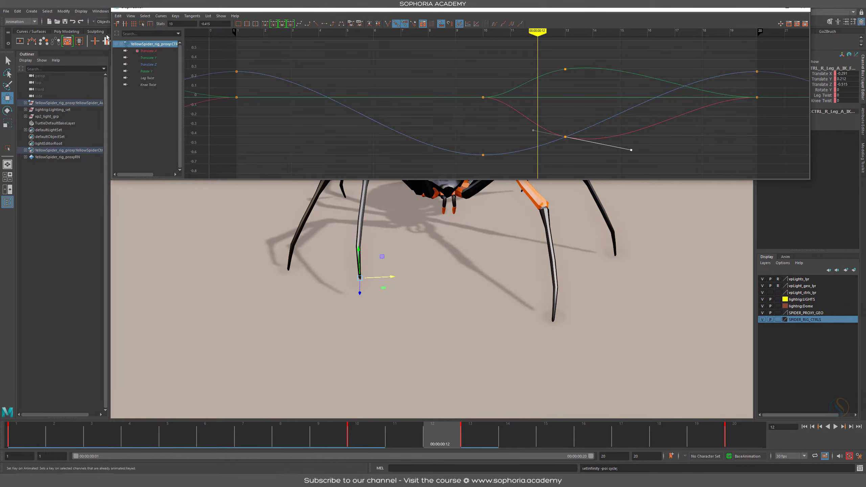
pyautogui.click(131, 16)
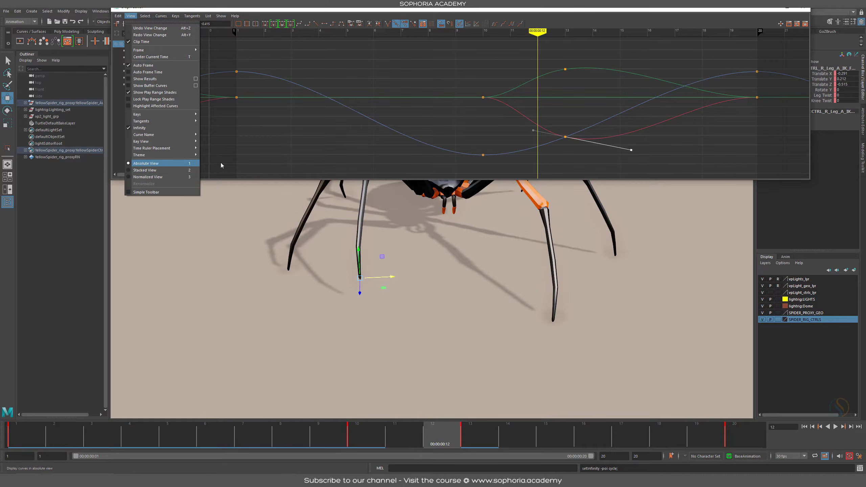
# Step: Play the leg cycle from frame 13 to check the softened foot arc, and stop at frame 20
pyautogui.keyDown('alt'); pyautogui.moveTo(647, 123); pyautogui.dragTo(520, 110, button='right'); pyautogui.keyUp('alt')
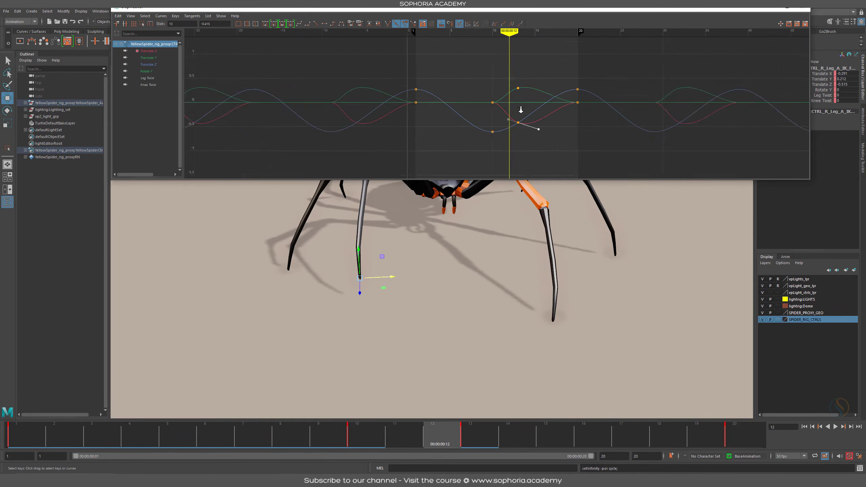
pyautogui.scroll(3, 521, 116)
pyautogui.keyDown('alt'); pyautogui.moveTo(534, 123); pyautogui.dragTo(499, 128, button='middle'); pyautogui.keyUp('alt')
pyautogui.click(482, 439)
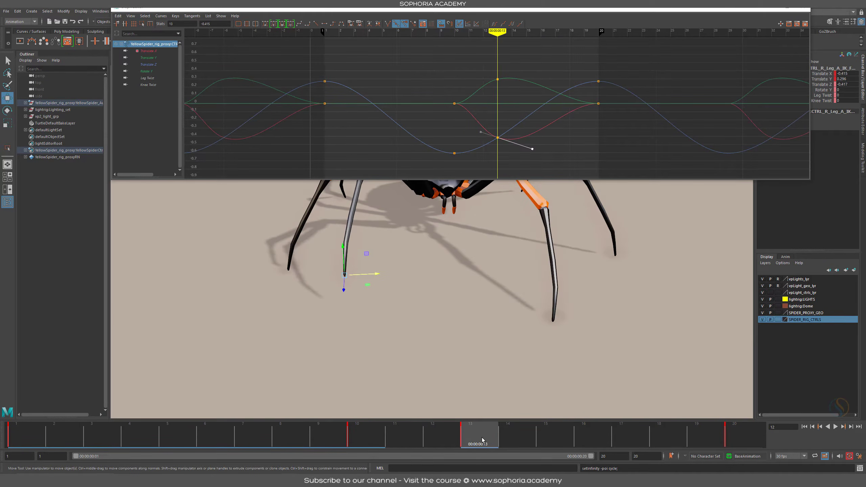
pyautogui.hotkey('alt', 'v')
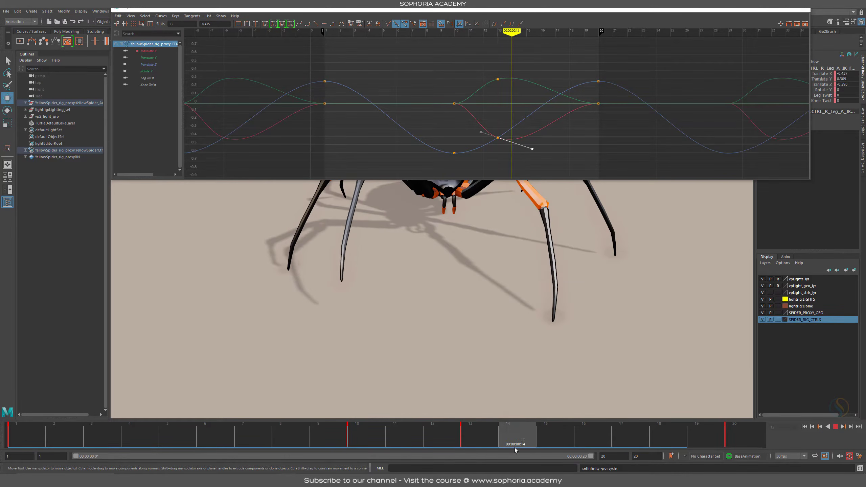
pyautogui.hotkey('alt', 'v')
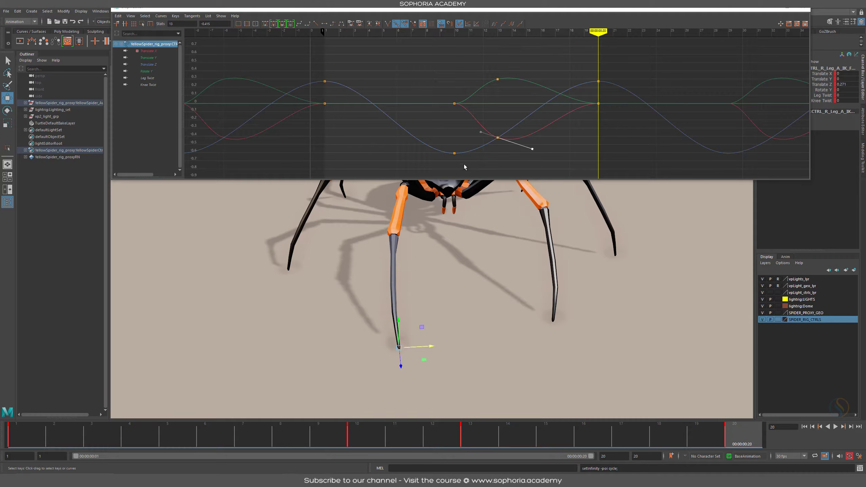
# Step: Select the Translate Z key at frame 1, play the cycle, and compare the leg pose at frames 20, 19 and 1
pyautogui.moveTo(323, 81); pyautogui.dragTo(457, 157)
pyautogui.press('Escape')
pyautogui.click(326, 81)
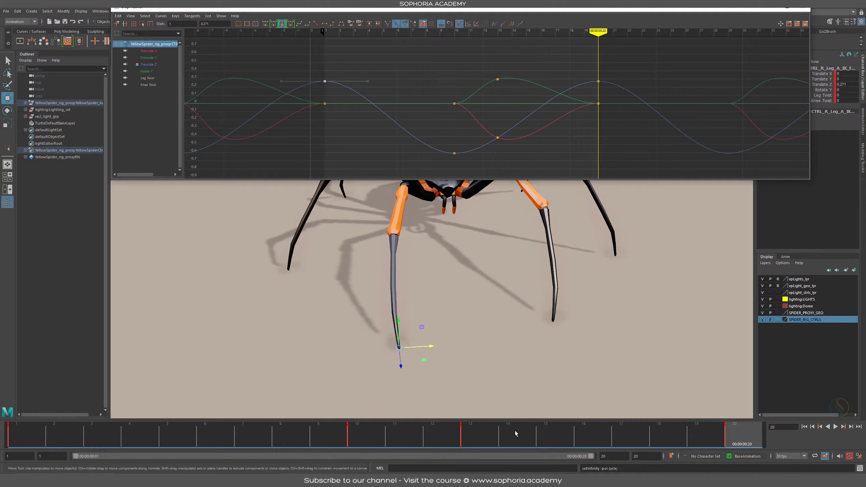
pyautogui.hotkey('alt', 'v')
pyautogui.moveTo(712, 448); pyautogui.dragTo(755, 445)
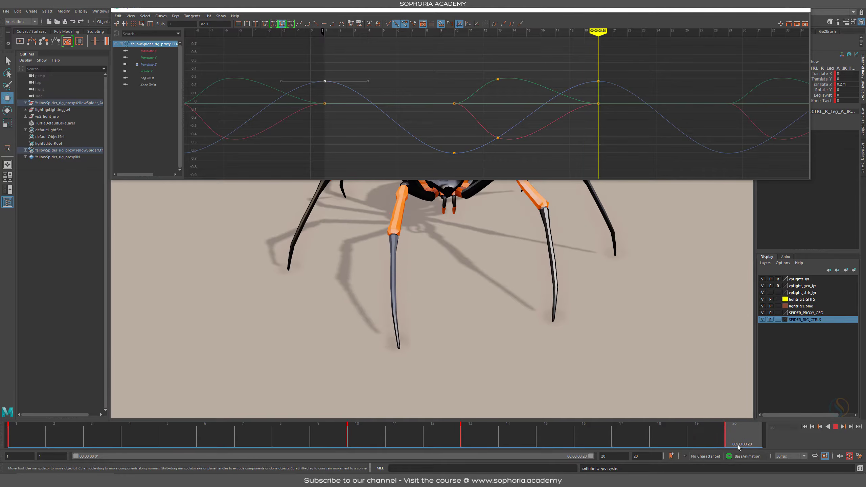
pyautogui.hotkey('alt', 'v')
pyautogui.click(27, 438)
pyautogui.click(744, 436)
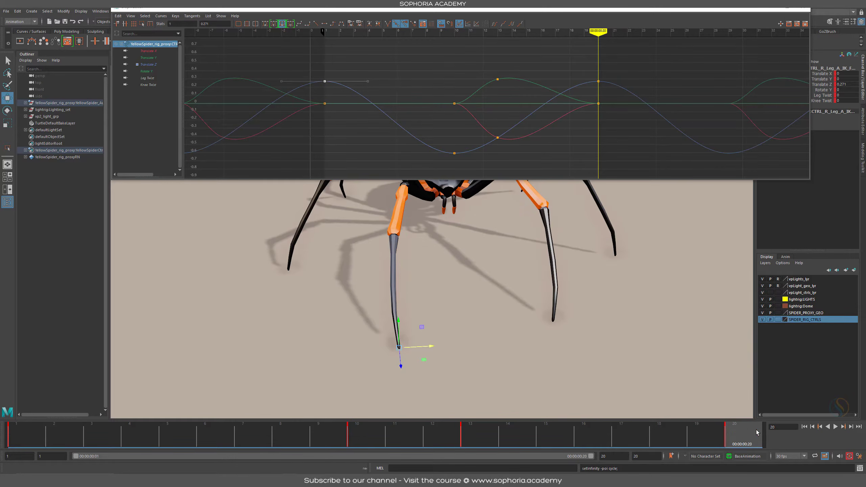
pyautogui.click(708, 433)
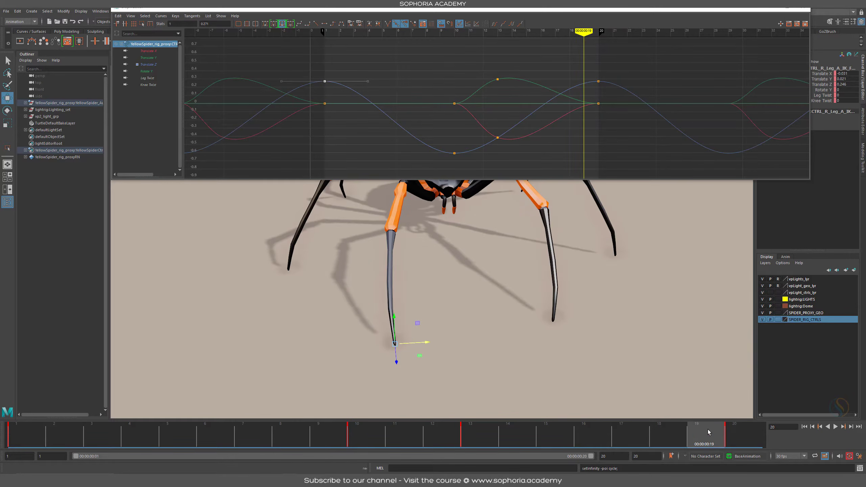
pyautogui.click(25, 433)
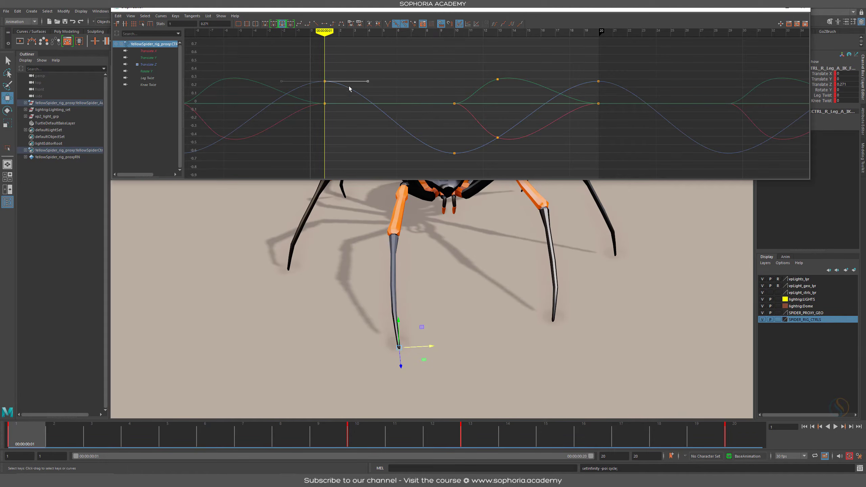
pyautogui.click(192, 16)
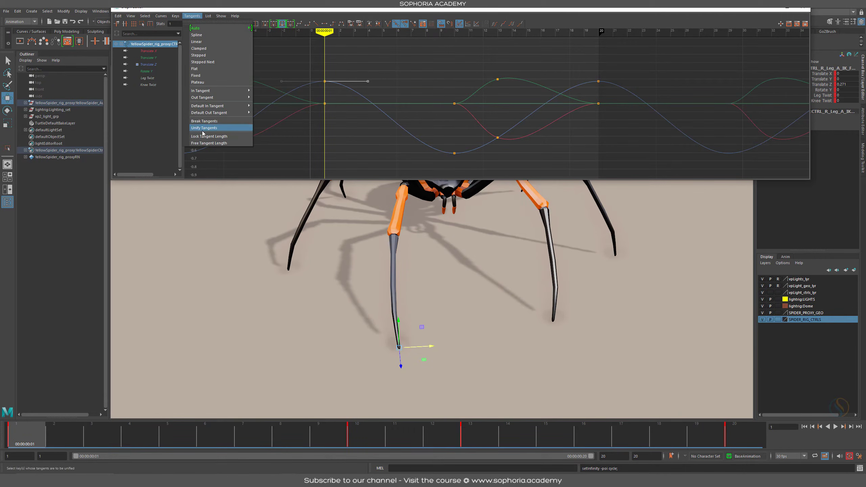
pyautogui.moveTo(179, 18)
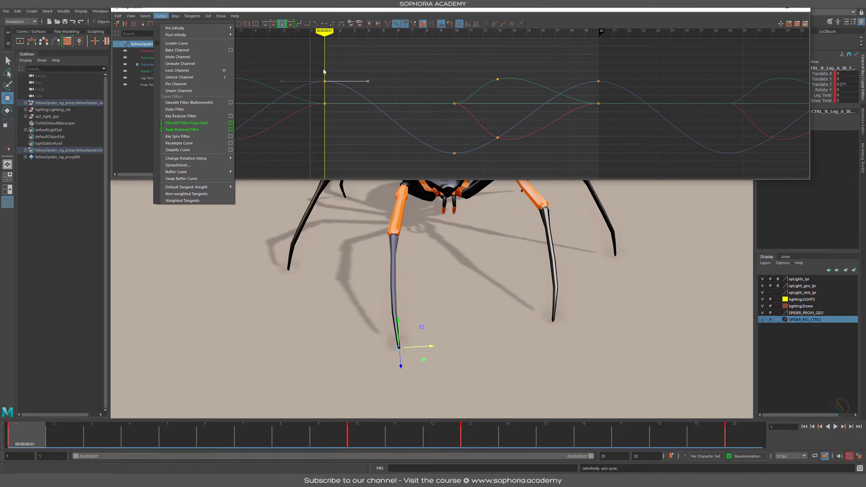
pyautogui.click(378, 76)
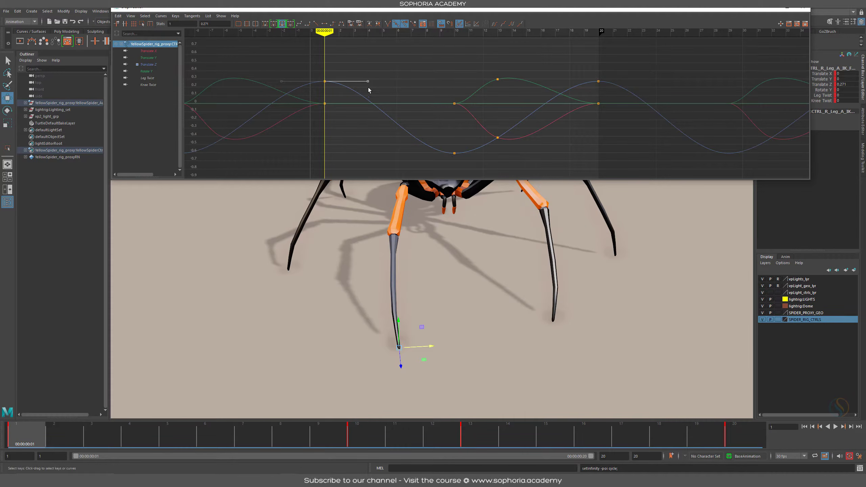
pyautogui.moveTo(368, 82); pyautogui.dragTo(419, 38)
pyautogui.moveTo(419, 38); pyautogui.dragTo(361, 88, button='middle')
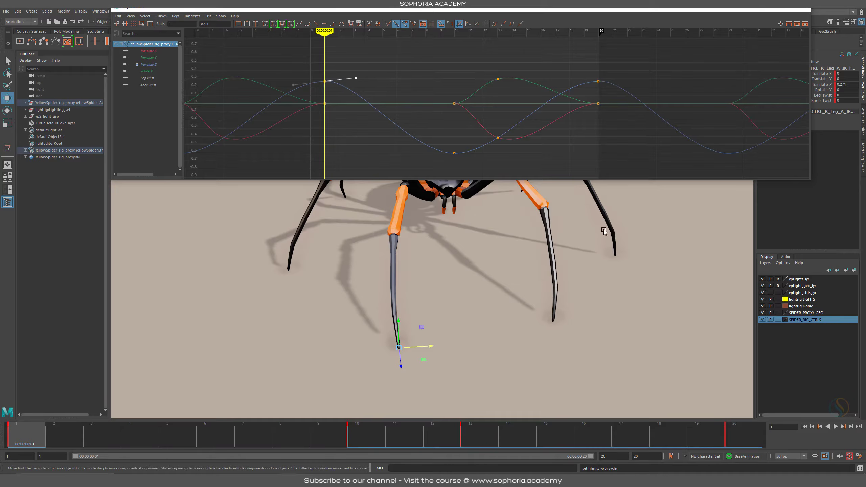
pyautogui.hotkey('ctrl', 'z')
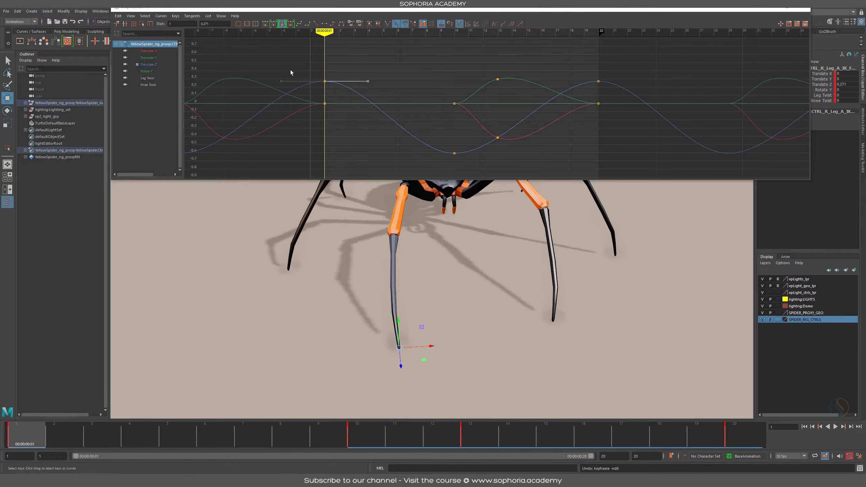
# Step: Set the playback speed to 30 fps x 1, check the default tangent weight in the animation preferences, and save the preferences
pyautogui.moveTo(865, 103); pyautogui.dragTo(325, 71)
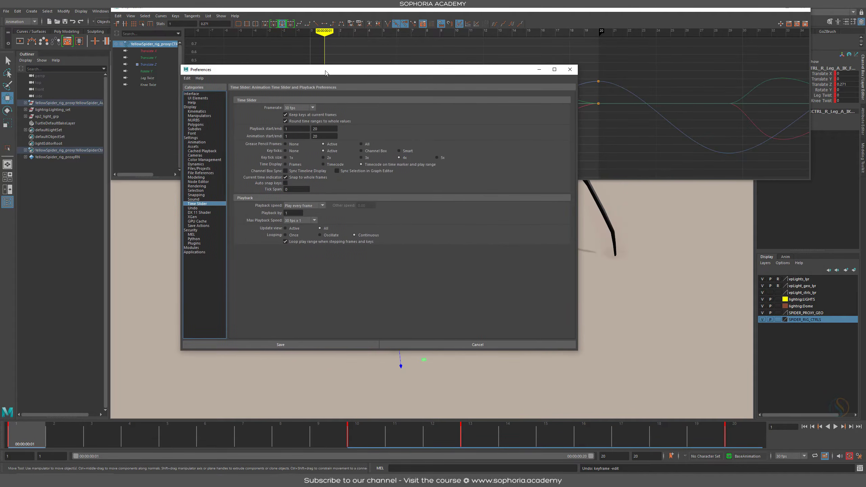
pyautogui.click(321, 206)
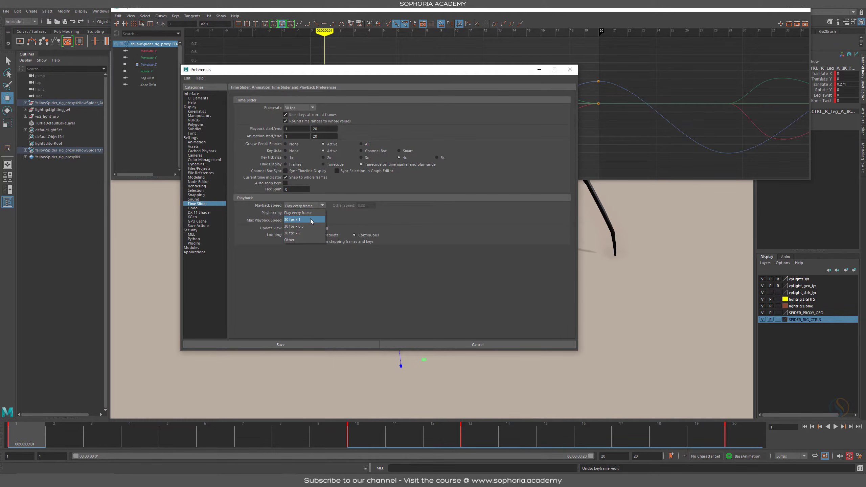
pyautogui.click(311, 220)
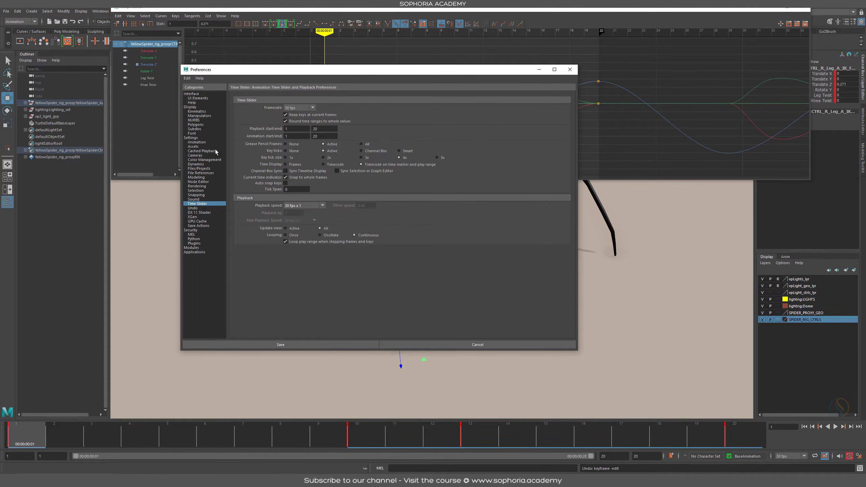
pyautogui.click(204, 141)
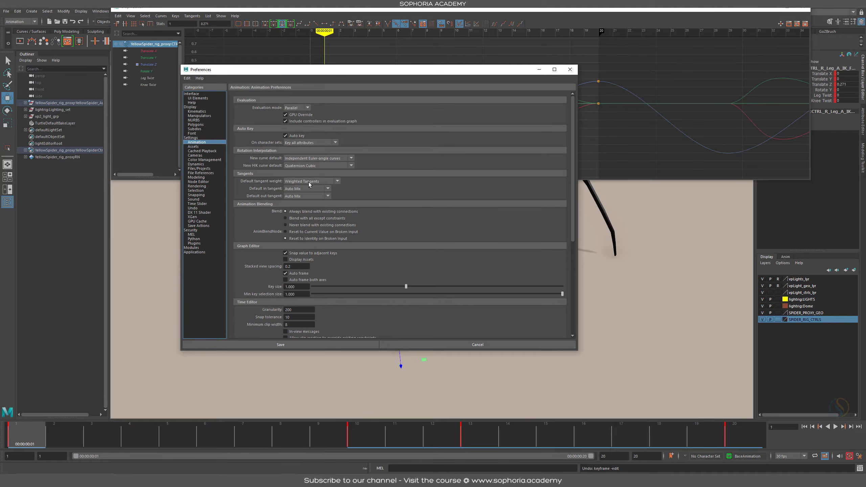
pyautogui.click(280, 345)
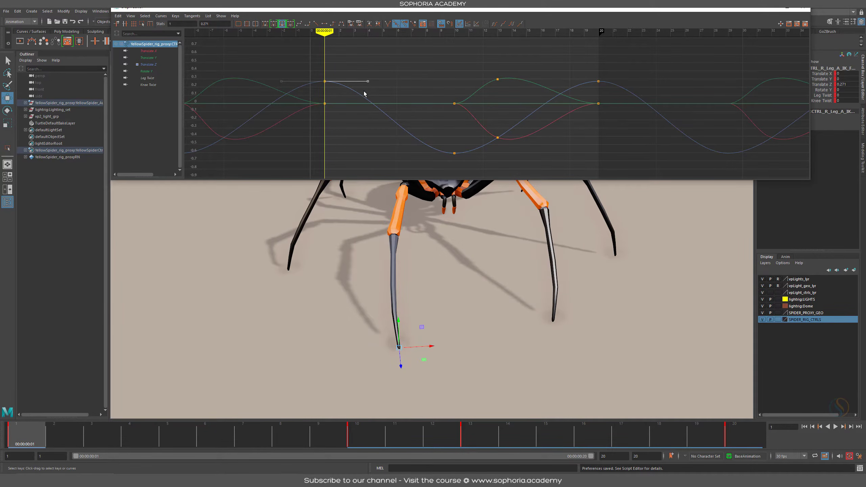
# Step: Straighten the Translate Z curve between frames 1 and 10 by tilting both keys' tangents along the downward slope
pyautogui.moveTo(368, 86); pyautogui.dragTo(371, 123)
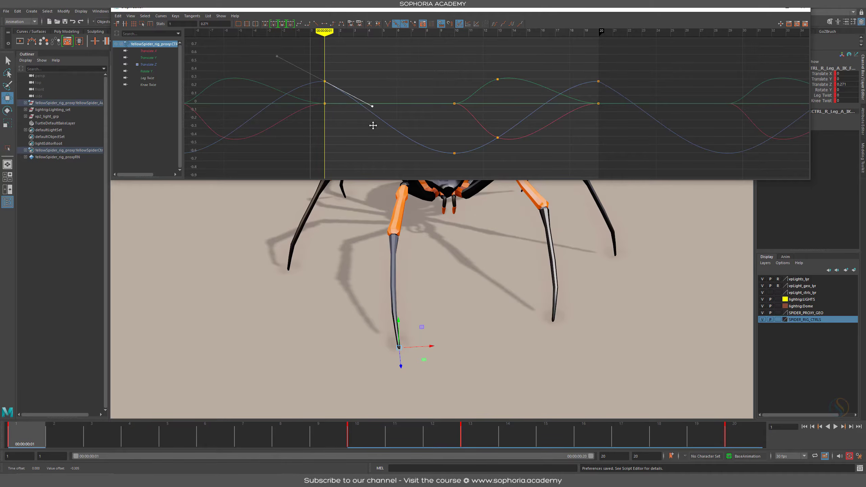
pyautogui.hotkey('ctrl', 'z')
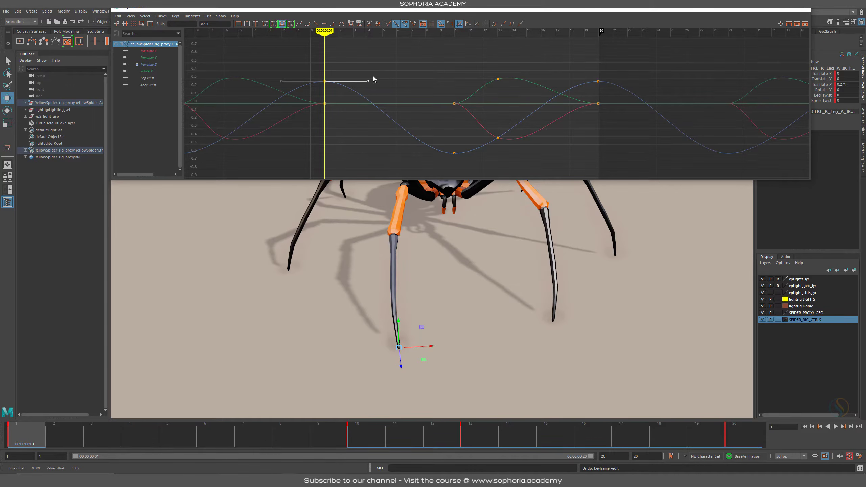
pyautogui.moveTo(364, 80); pyautogui.dragTo(363, 125)
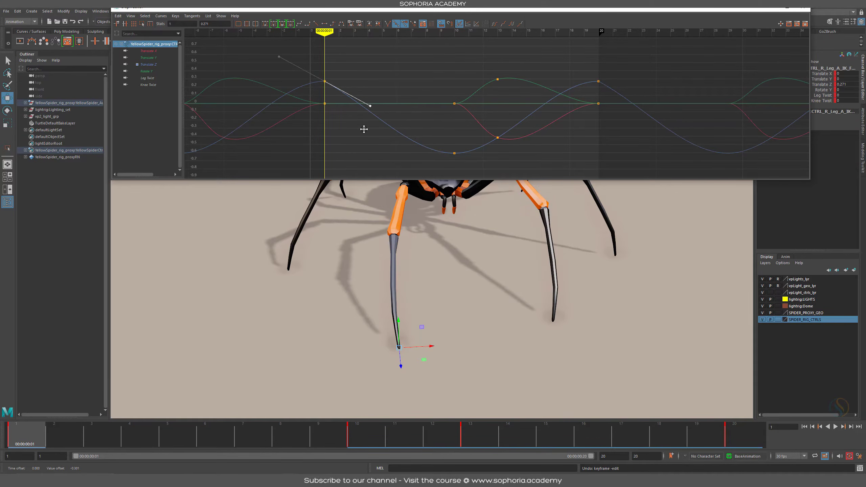
pyautogui.moveTo(458, 155); pyautogui.dragTo(422, 167)
pyautogui.moveTo(422, 166); pyautogui.dragTo(427, 145, button='middle')
pyautogui.click(324, 81)
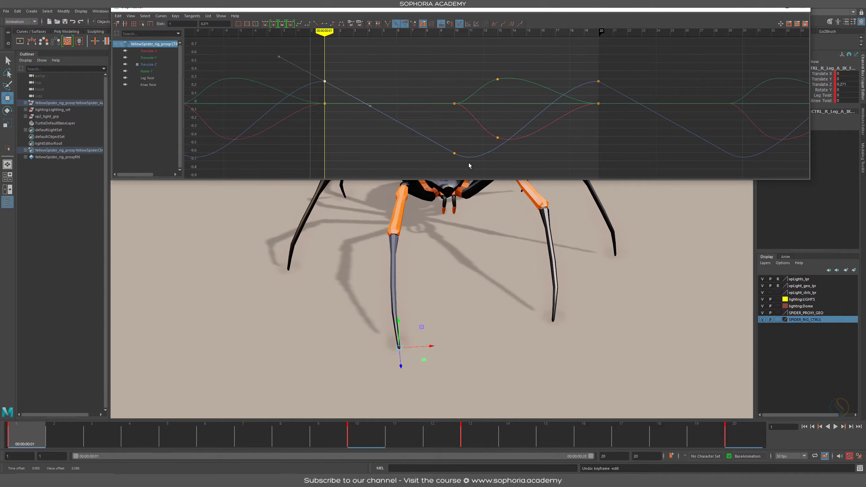
pyautogui.moveTo(462, 144); pyautogui.dragTo(442, 163)
# Step: Tilt the Translate Z tangent at frame 20 to match the downward slope at frame 1, so the curve loops without a break
pyautogui.moveTo(611, 68); pyautogui.dragTo(583, 94)
pyautogui.click(551, 81)
pyautogui.moveTo(553, 91); pyautogui.dragTo(560, 70, button='middle')
pyautogui.moveTo(667, 58)
pyautogui.mouseDown()
pyautogui.moveTo(638, 81)
pyautogui.moveTo(638, 103)
pyautogui.mouseUp()
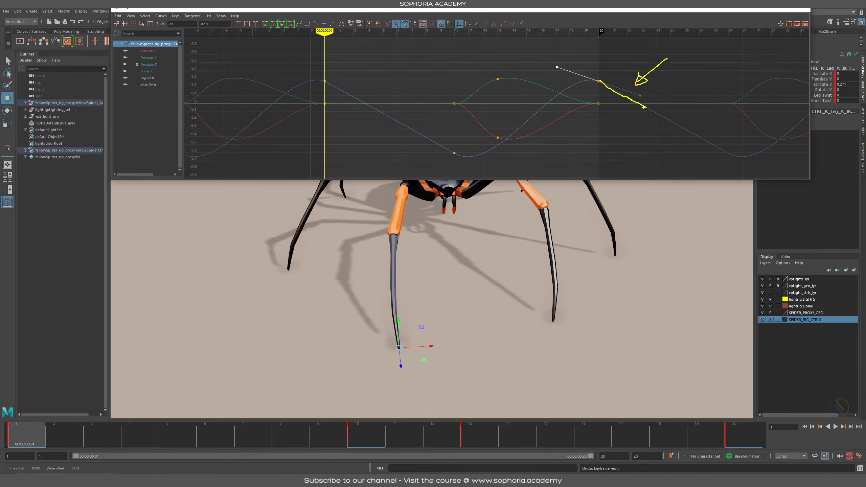
pyautogui.press('Escape')
pyautogui.moveTo(547, 70); pyautogui.dragTo(487, 31, button='middle')
pyautogui.moveTo(532, 50); pyautogui.dragTo(557, 70, button='middle')
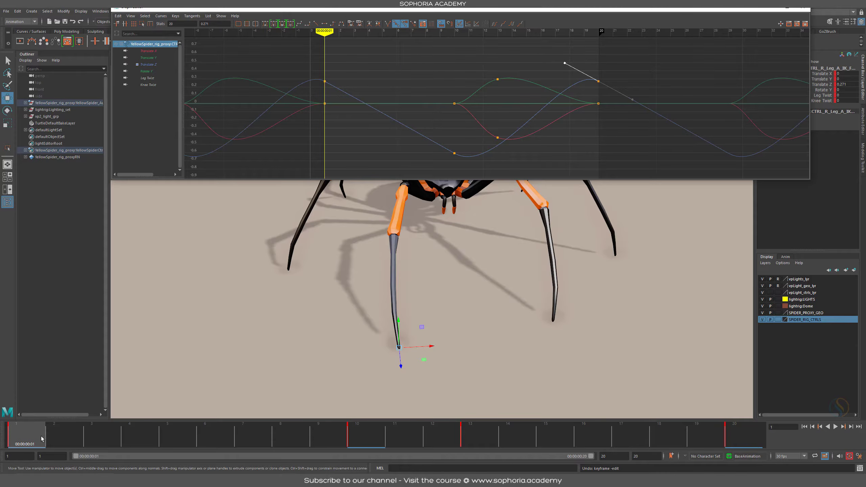
# Step: Play the revised leg cycle, examine it from the front and side, and go to frame 10
pyautogui.hotkey('alt', 'v')
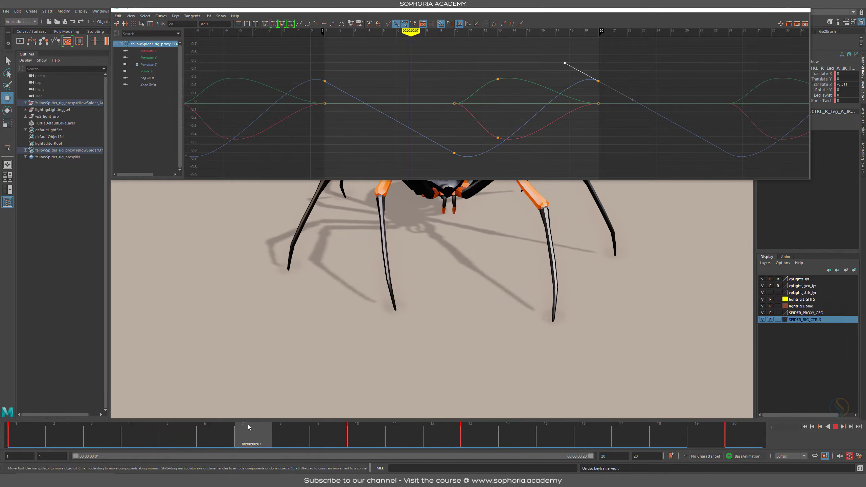
pyautogui.keyDown('alt'); pyautogui.moveTo(464, 266); pyautogui.dragTo(566, 317); pyautogui.keyUp('alt')
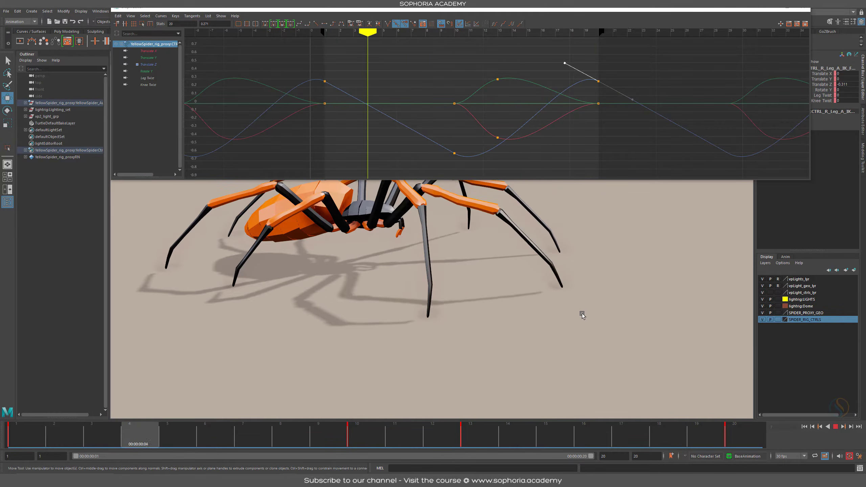
pyautogui.hotkey('alt', 'v')
pyautogui.keyDown('alt'); pyautogui.moveTo(589, 280); pyautogui.dragTo(510, 338); pyautogui.keyUp('alt')
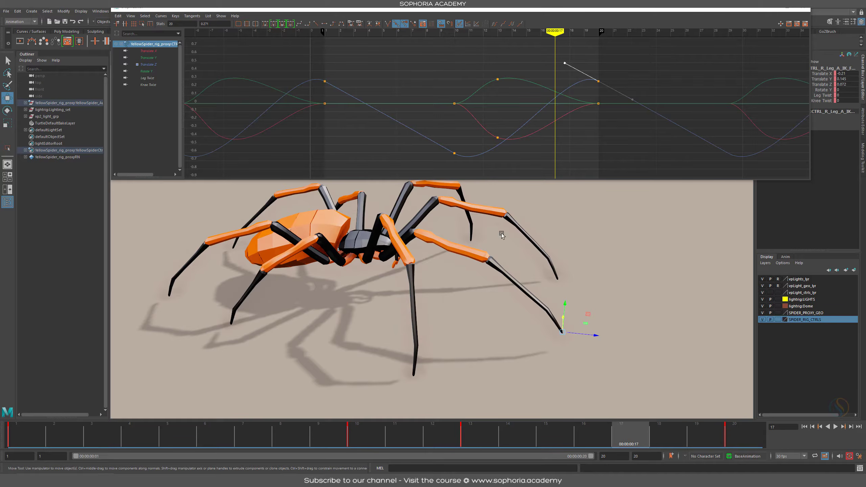
pyautogui.keyDown('alt'); pyautogui.moveTo(559, 294); pyautogui.dragTo(531, 307); pyautogui.keyUp('alt')
pyautogui.click(363, 438)
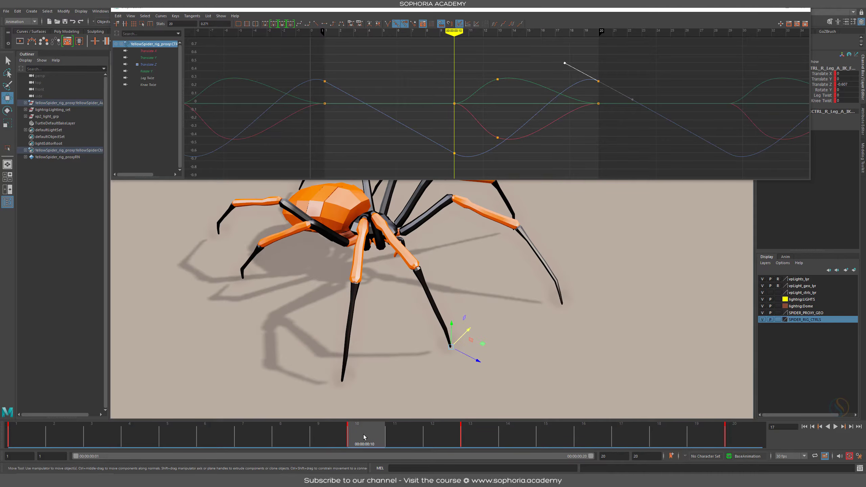
# Step: Show the spider rig's control curves in the viewport at frame 10
pyautogui.keyDown('alt'); pyautogui.moveTo(543, 299); pyautogui.dragTo(452, 247); pyautogui.keyUp('alt')
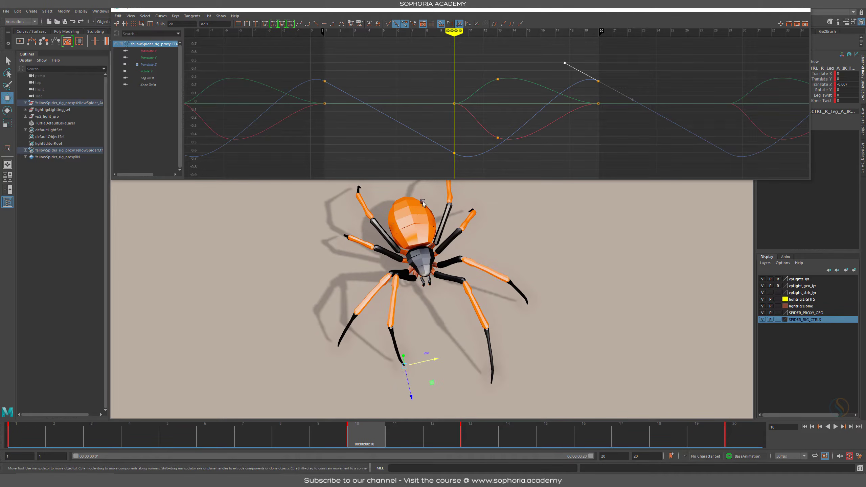
pyautogui.keyDown('alt'); pyautogui.moveTo(423, 203); pyautogui.dragTo(400, 313); pyautogui.keyUp('alt')
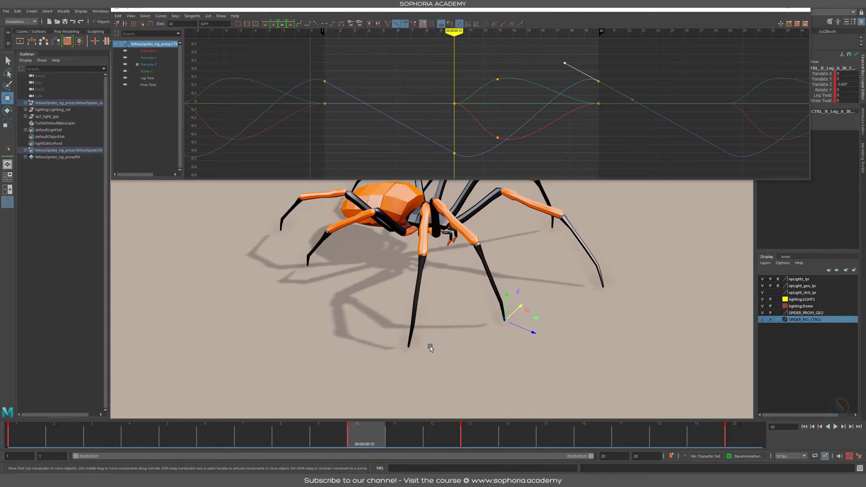
pyautogui.hotkey('alt', '1')
pyautogui.keyDown('alt'); pyautogui.moveTo(593, 229); pyautogui.dragTo(447, 227); pyautogui.keyUp('alt')
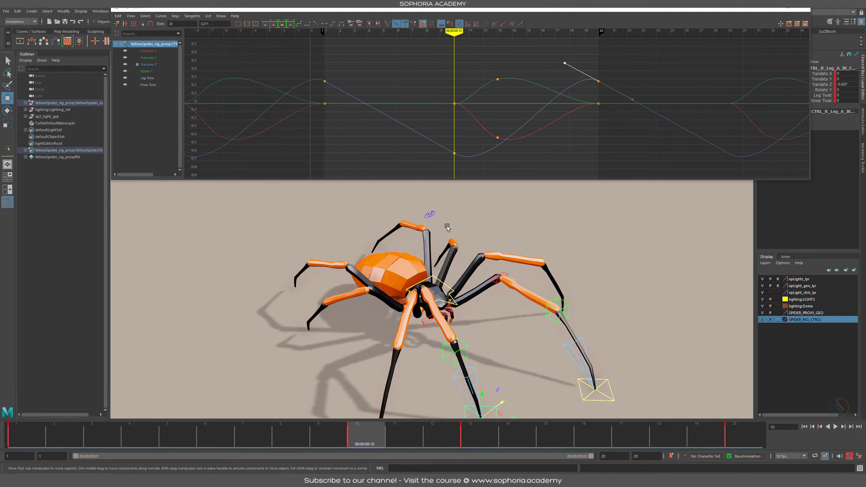
# Step: On the visibility control above the spider, turn Leg A Vis off and Leg B Vis on
pyautogui.click(431, 212)
pyautogui.keyDown('alt'); pyautogui.moveTo(434, 215); pyautogui.dragTo(436, 184, button='middle'); pyautogui.keyUp('alt')
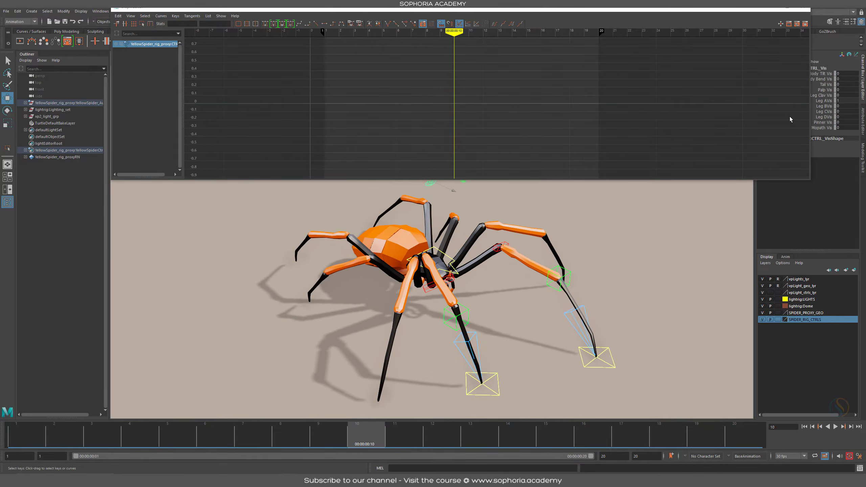
pyautogui.click(826, 100)
pyautogui.moveTo(641, 188); pyautogui.dragTo(613, 189, button='middle')
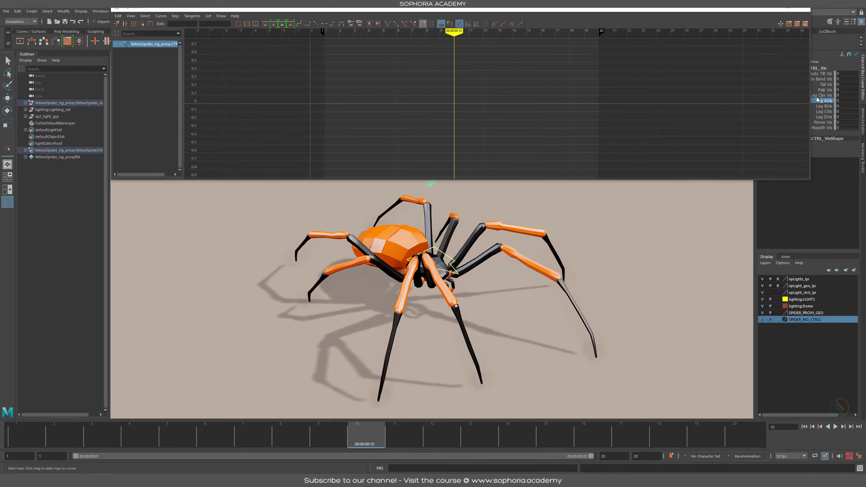
pyautogui.click(827, 106)
pyautogui.moveTo(572, 239); pyautogui.dragTo(597, 240, button='middle')
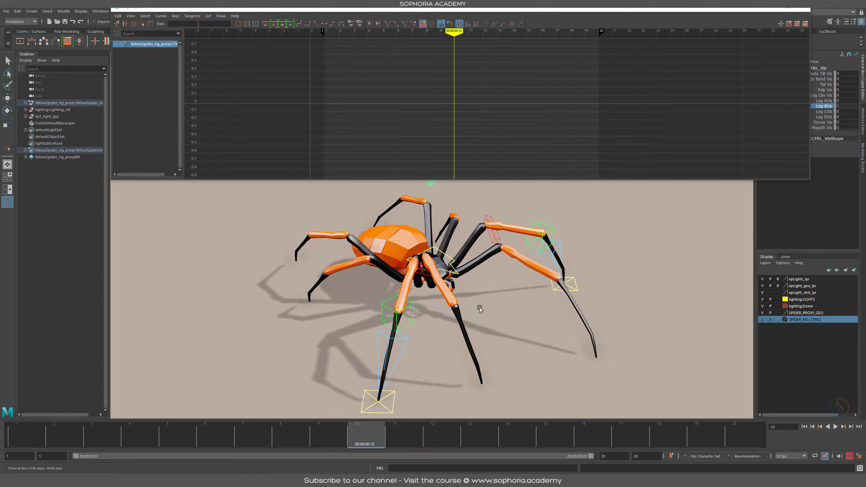
# Step: At frame 1, move the right Leg B IK foot control back and outward to Translate X -0.749 and Translate Z -1.782
pyautogui.moveTo(477, 306)
pyautogui.keyDown('alt'); pyautogui.mouseDown(button='middle')
pyautogui.moveTo(501, 259)
pyautogui.moveTo(492, 303)
pyautogui.mouseUp(button='middle'); pyautogui.keyUp('alt')
pyautogui.keyDown('alt'); pyautogui.moveTo(493, 304); pyautogui.dragTo(513, 313); pyautogui.keyUp('alt')
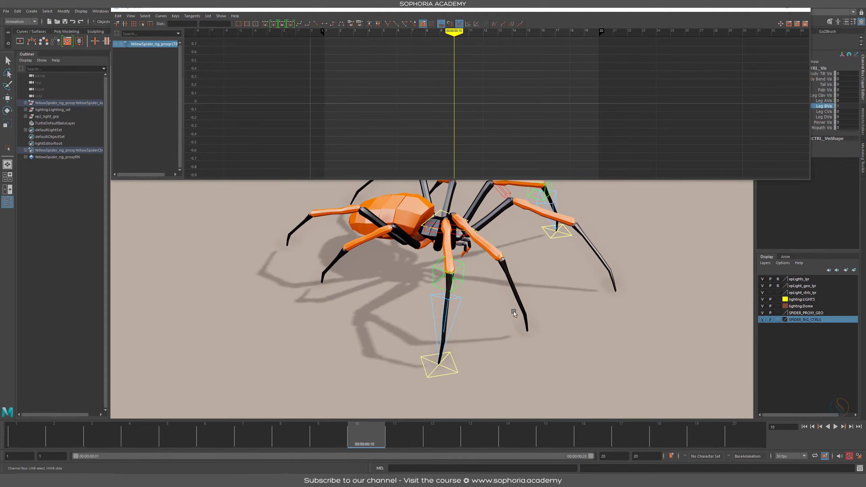
pyautogui.click(449, 356)
pyautogui.press('w')
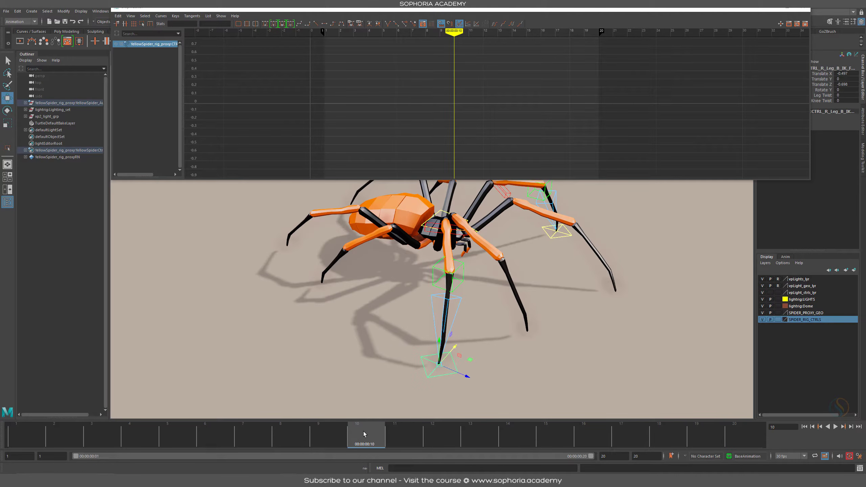
pyautogui.moveTo(359, 435); pyautogui.dragTo(24, 430)
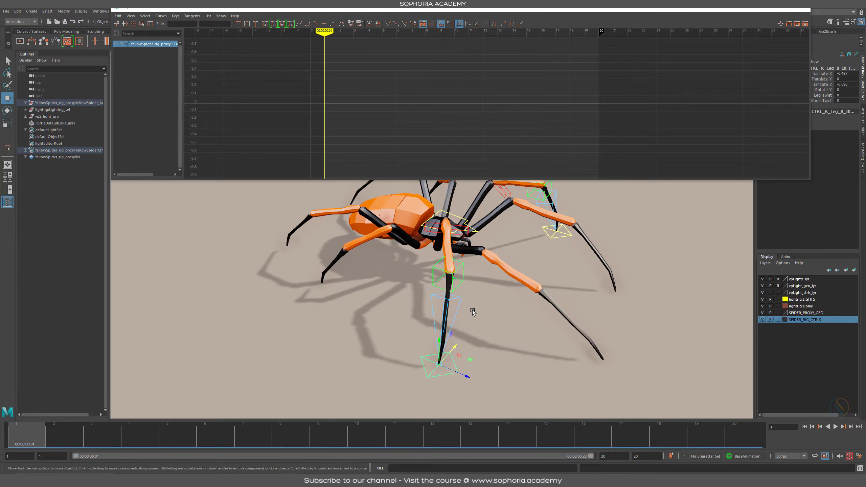
pyautogui.keyDown('alt'); pyautogui.moveTo(471, 311); pyautogui.dragTo(433, 368); pyautogui.keyUp('alt')
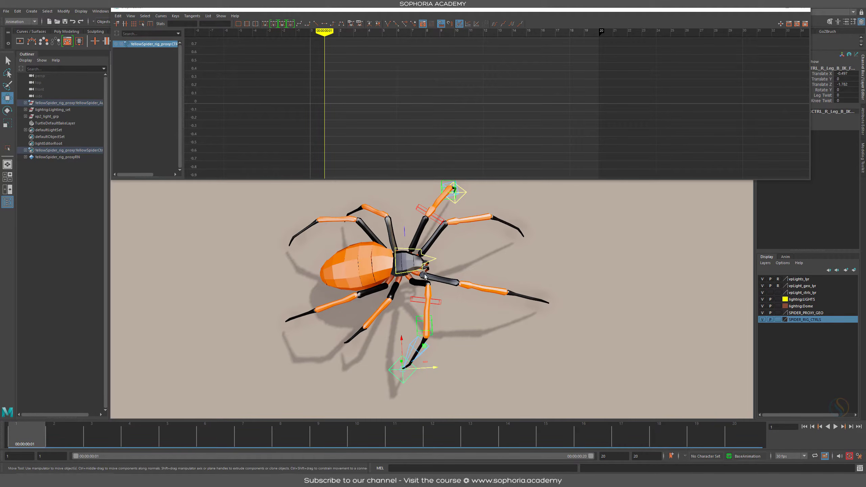
pyautogui.keyDown('alt'); pyautogui.moveTo(406, 295); pyautogui.dragTo(407, 241); pyautogui.keyUp('alt')
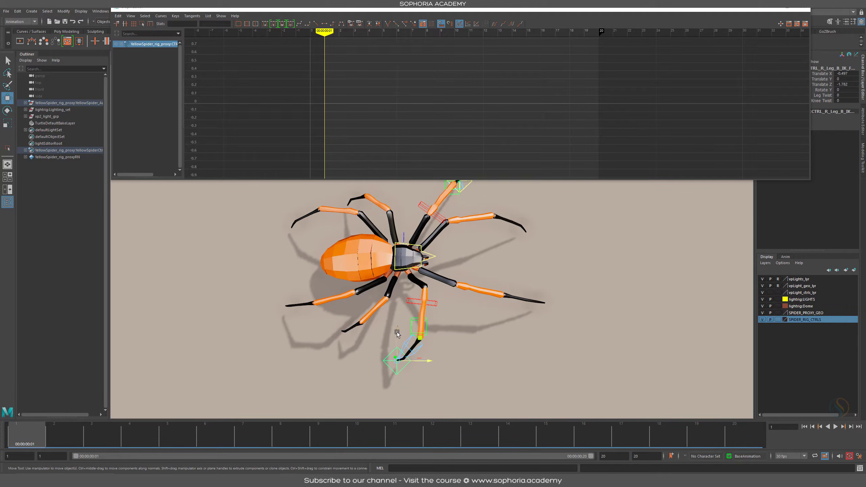
pyautogui.moveTo(397, 333); pyautogui.dragTo(398, 344, button='middle')
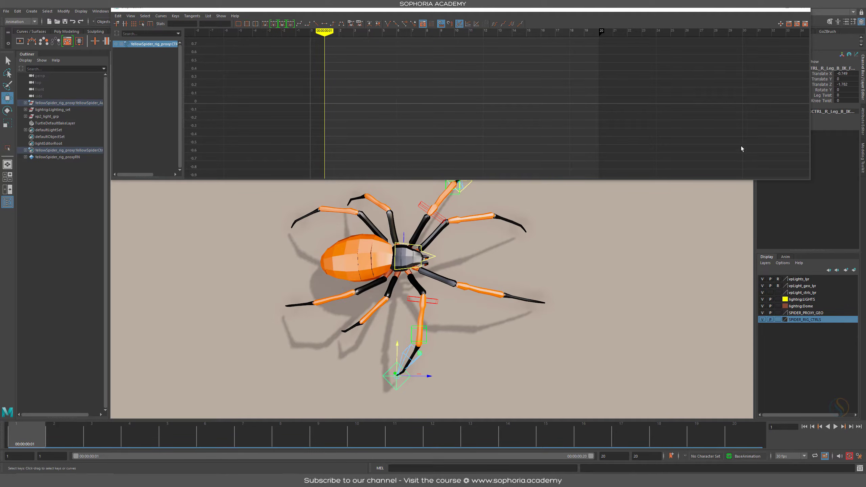
# Step: Try adjusting the Leg Twist of the right Leg B foot control at frame 1 and undo it
pyautogui.click(822, 95)
pyautogui.moveTo(443, 275); pyautogui.dragTo(411, 281, button='middle')
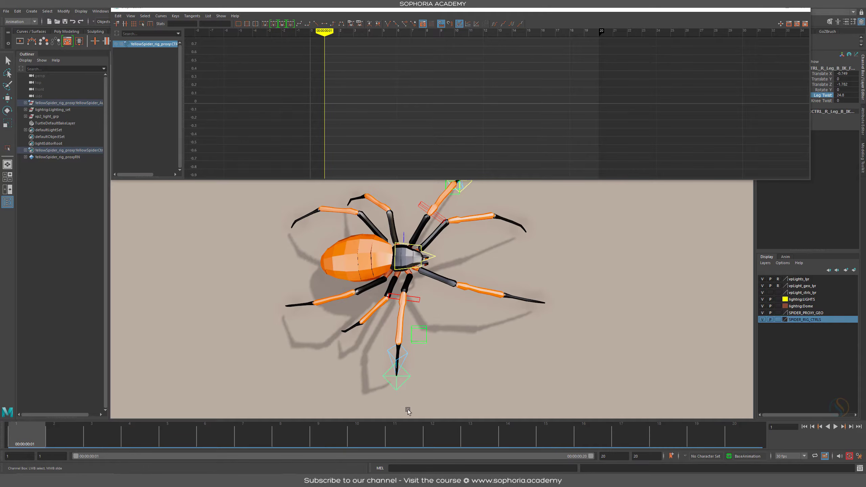
pyautogui.hotkey('ctrl', 'z')
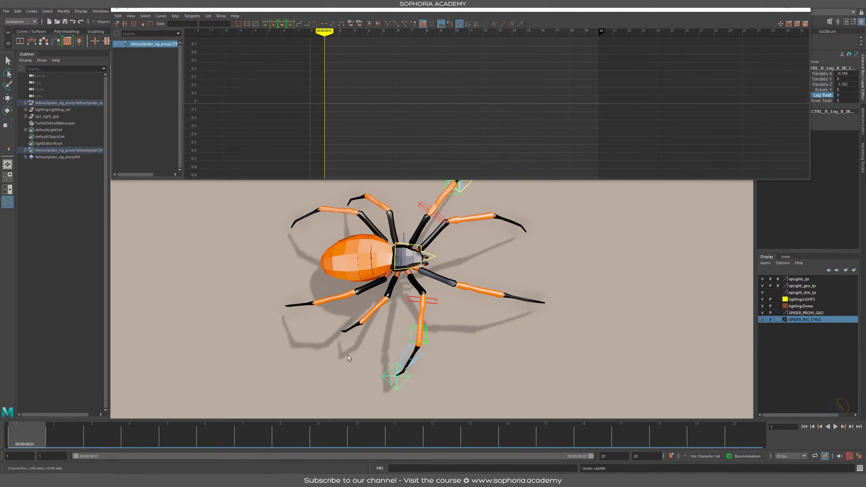
# Step: Key the right Leg B foot control at frame 1 and narrow the Graph Editor to uncover the channel values
pyautogui.press('s')
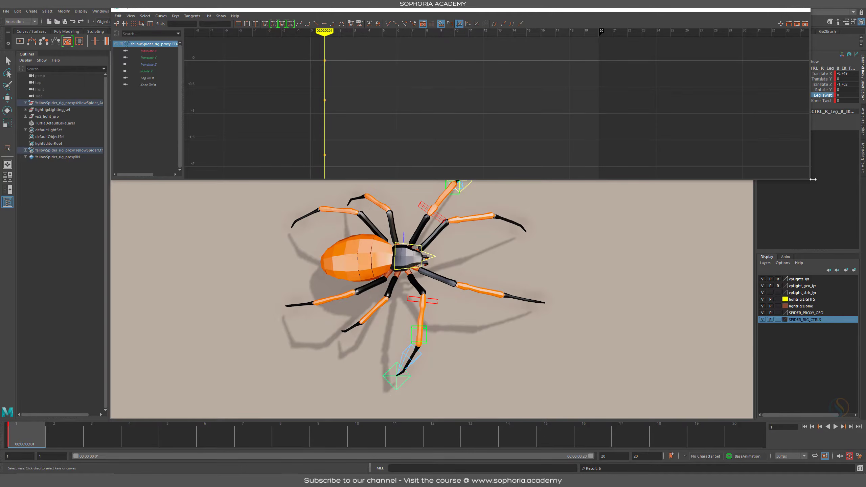
pyautogui.moveTo(810, 181); pyautogui.dragTo(752, 174)
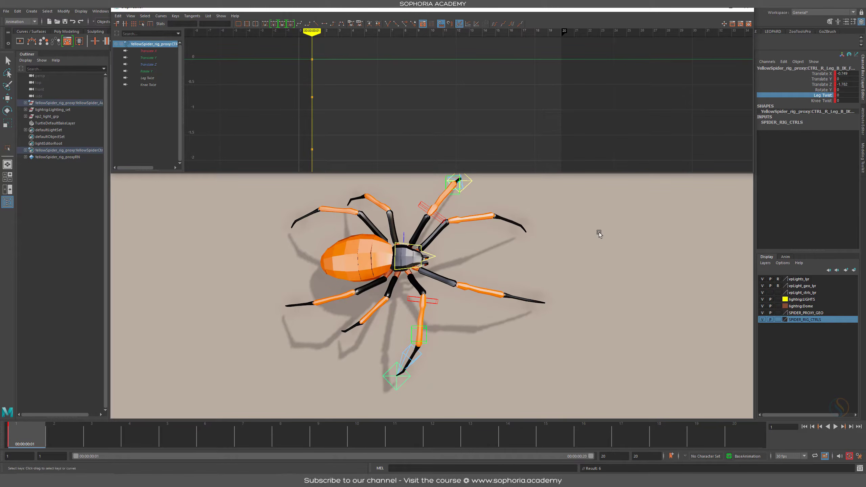
pyautogui.keyDown('alt'); pyautogui.moveTo(451, 320); pyautogui.dragTo(452, 326); pyautogui.keyUp('alt')
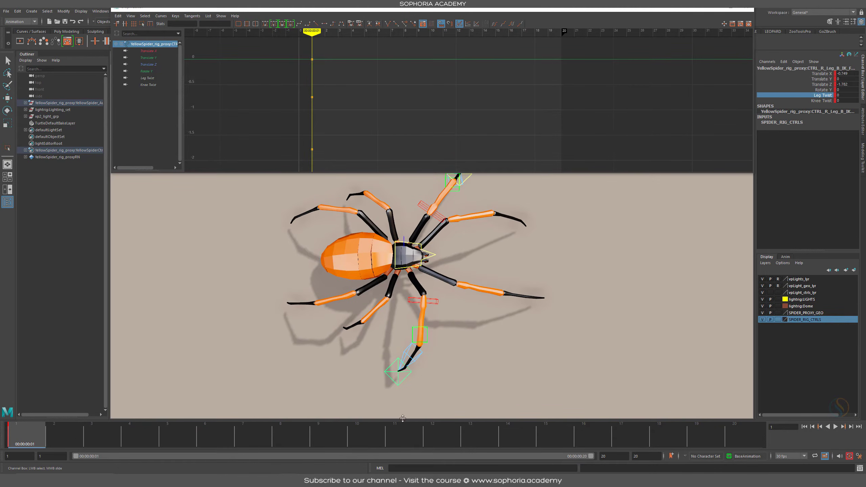
# Step: At frame 10, move the right Leg B foot control forward to Translate Z -0.359 with a key
pyautogui.hotkey('alt', 'v')
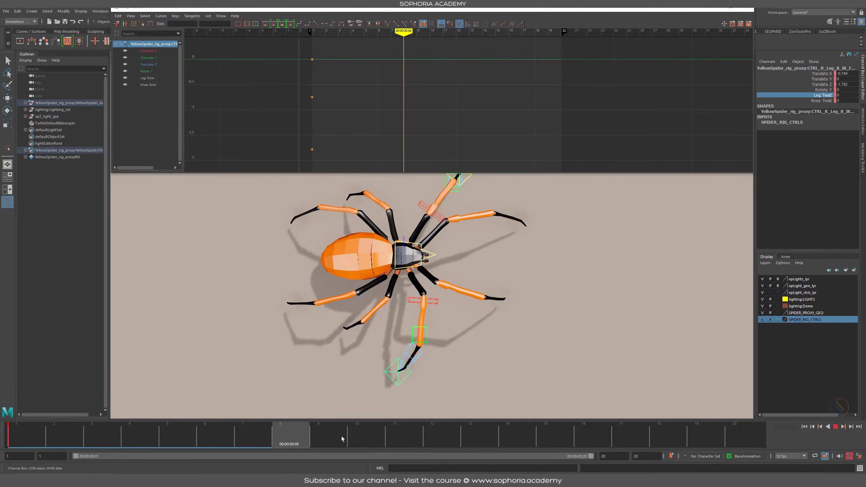
pyautogui.hotkey('alt', 'v')
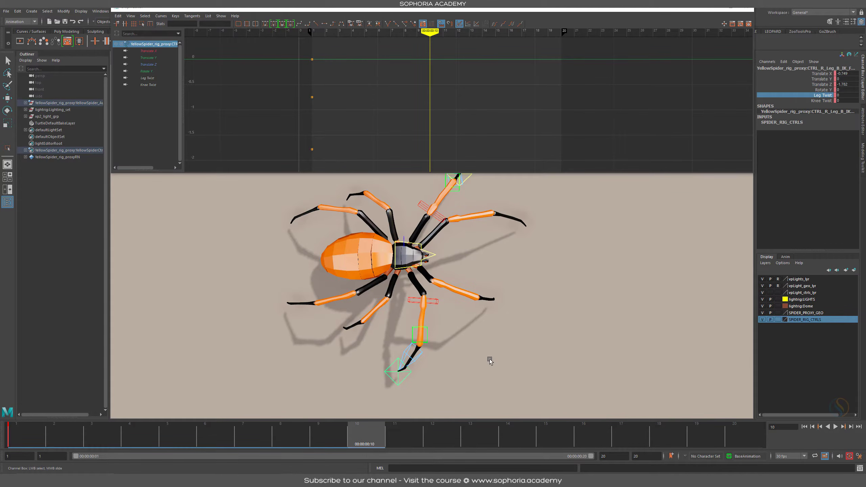
pyautogui.moveTo(276, 443); pyautogui.dragTo(368, 441)
pyautogui.keyDown('alt'); pyautogui.moveTo(562, 356); pyautogui.dragTo(543, 315); pyautogui.keyUp('alt')
pyautogui.press('w')
pyautogui.moveTo(416, 340)
pyautogui.mouseDown()
pyautogui.moveTo(537, 341)
pyautogui.moveTo(525, 342)
pyautogui.moveTo(512, 327)
pyautogui.moveTo(515, 360)
pyautogui.mouseUp()
pyautogui.hotkey('alt', 'v')
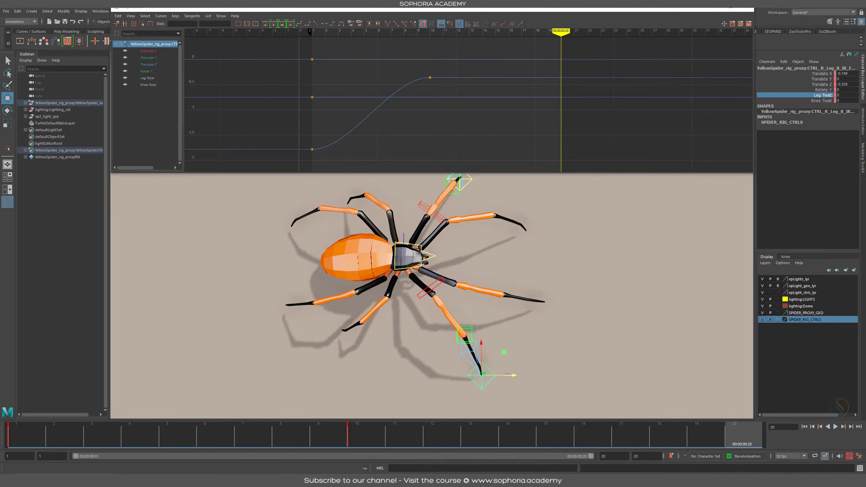
# Step: Copy the right Leg B foot's frame 1 pose to frame 20 and key it to close the loop
pyautogui.click(16, 431)
pyautogui.moveTo(16, 431); pyautogui.dragTo(810, 449)
pyautogui.click(29, 436)
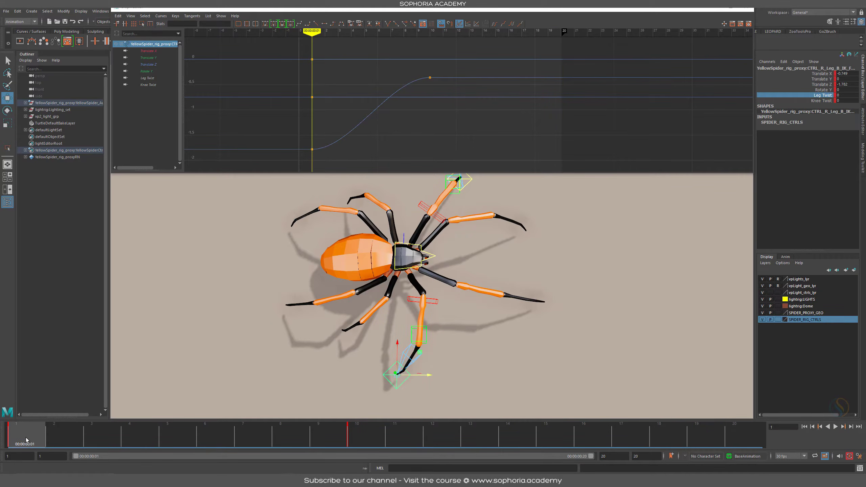
pyautogui.moveTo(26, 437); pyautogui.dragTo(748, 432)
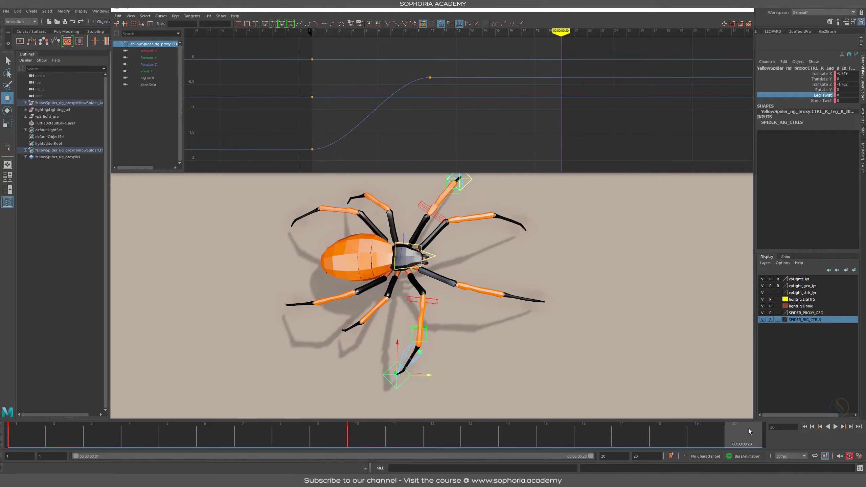
pyautogui.press('s')
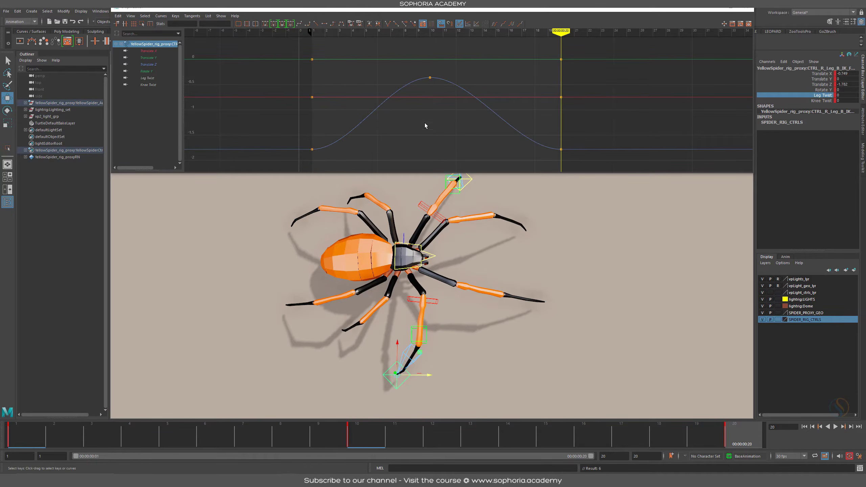
# Step: Play back the cycle and, at frame 10, move the right Leg B foot farther forward and slightly inward to Translate X -0.674
pyautogui.hotkey('alt', 'v')
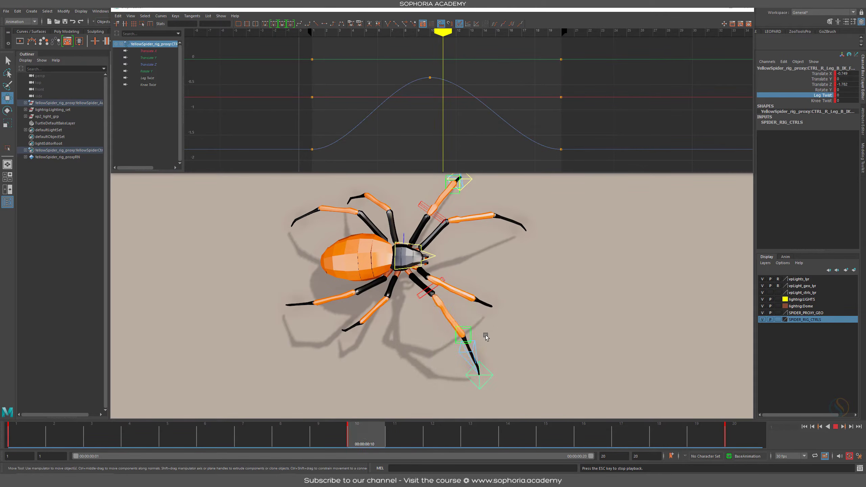
pyautogui.hotkey('alt', 'v')
pyautogui.click(371, 438)
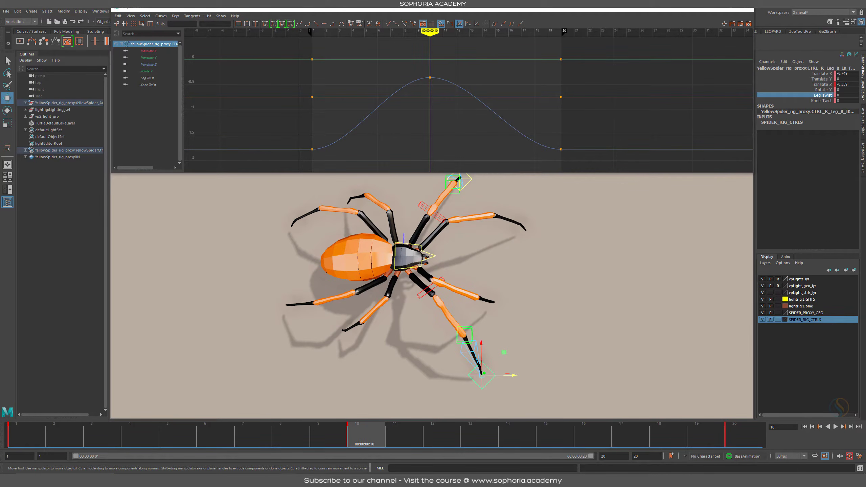
pyautogui.moveTo(300, 439); pyautogui.dragTo(383, 433)
pyautogui.moveTo(515, 374); pyautogui.dragTo(523, 375)
pyautogui.moveTo(489, 344); pyautogui.dragTo(489, 332)
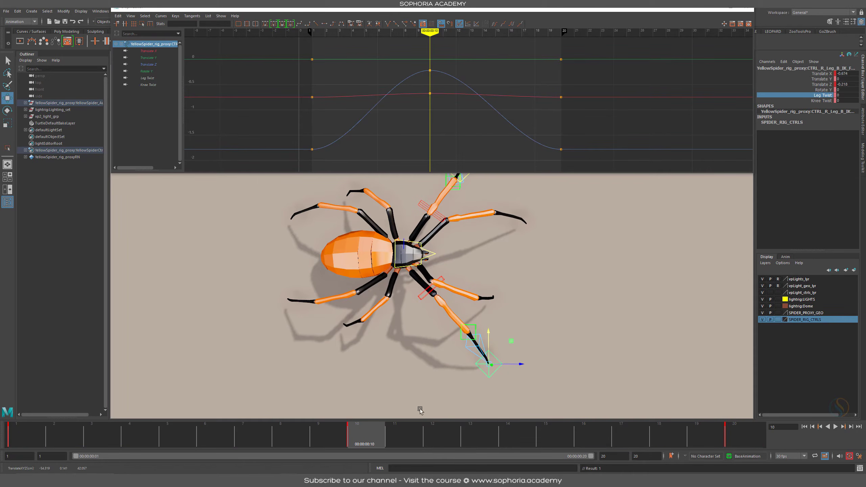
pyautogui.moveTo(295, 432); pyautogui.dragTo(381, 432)
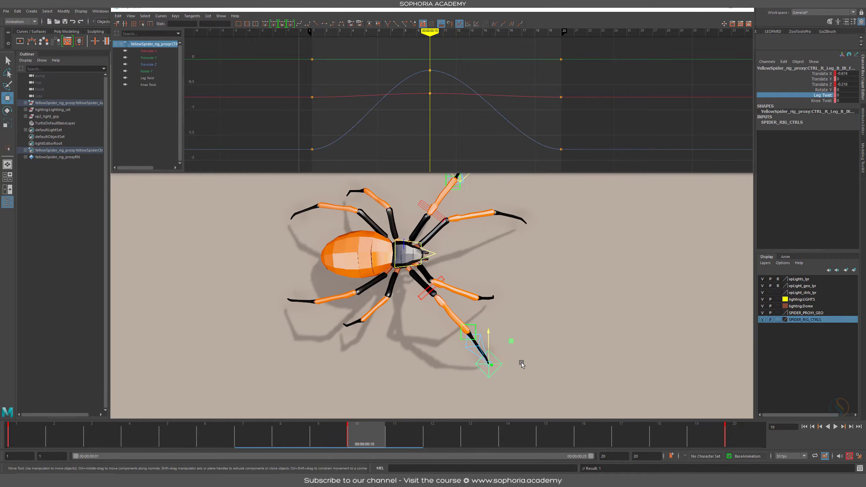
pyautogui.moveTo(521, 364); pyautogui.dragTo(526, 364)
pyautogui.hotkey('alt', 'v')
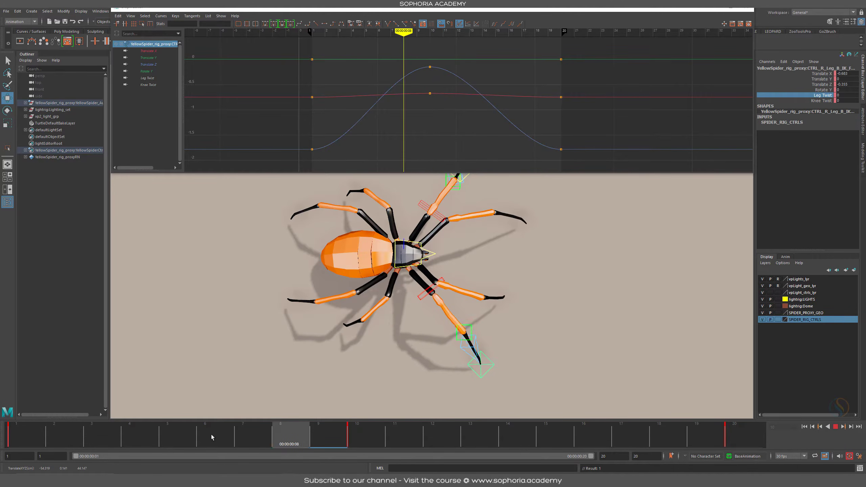
pyautogui.moveTo(375, 437)
pyautogui.mouseDown()
pyautogui.moveTo(328, 437)
pyautogui.moveTo(763, 443)
pyautogui.mouseUp()
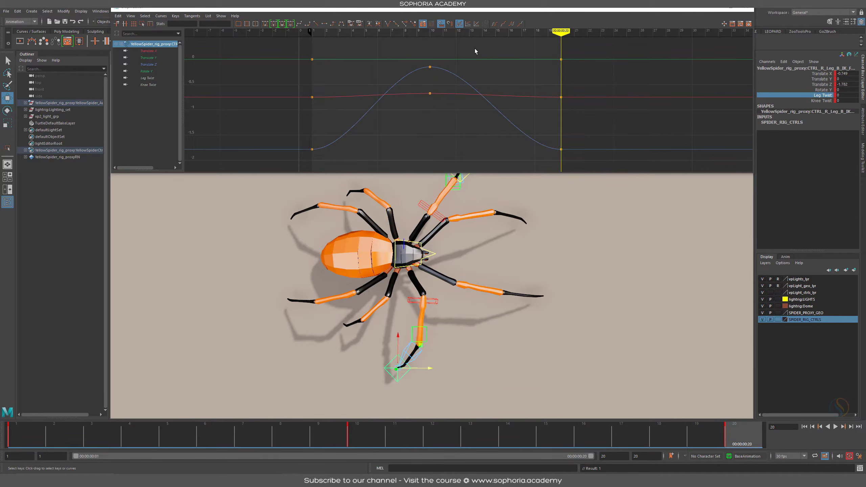
# Step: At frame 4, lift the right Leg B foot outward to Translate X -0.903 and Translate Y 0.279
pyautogui.hotkey('alt', 'v')
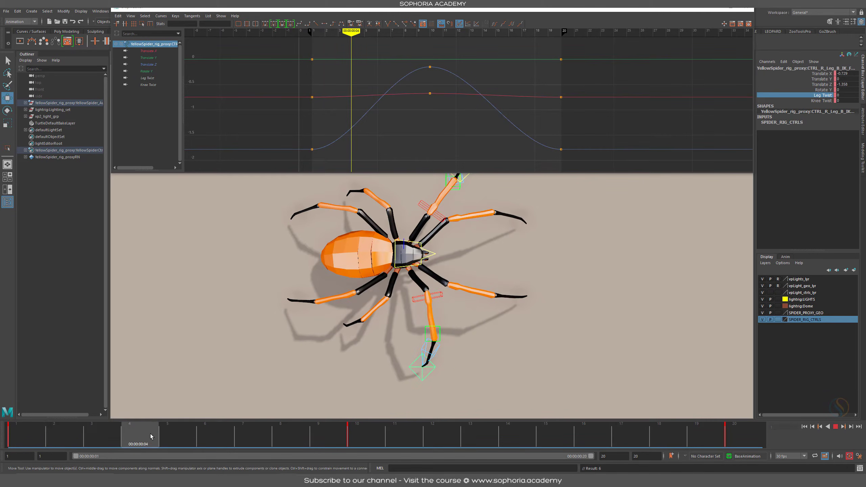
pyautogui.hotkey('alt', 'v')
pyautogui.keyDown('alt'); pyautogui.moveTo(456, 320); pyautogui.dragTo(469, 266); pyautogui.keyUp('alt')
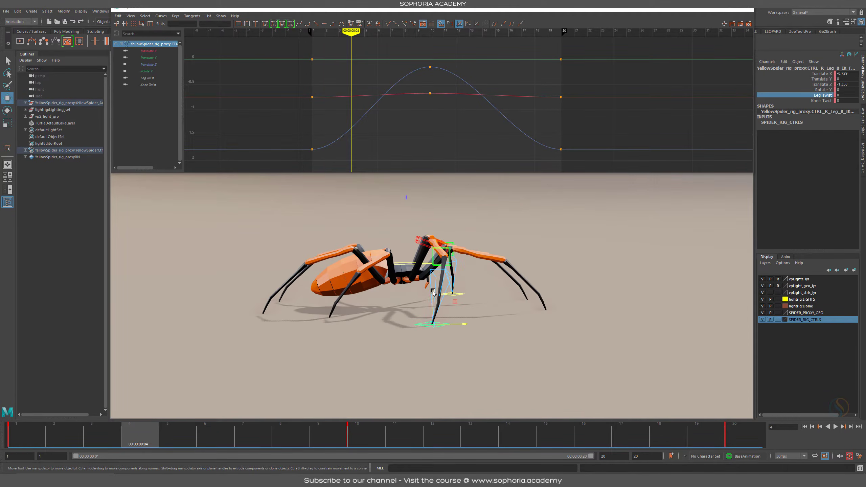
pyautogui.moveTo(433, 290); pyautogui.dragTo(324, 293)
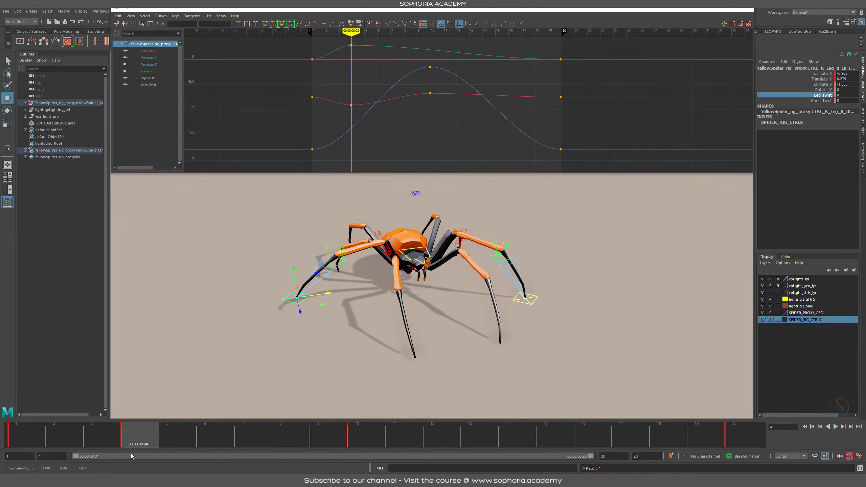
# Step: Try moving the right Leg B foot farther outward along X at frame 7 and undo the move
pyautogui.moveTo(177, 439); pyautogui.dragTo(241, 439)
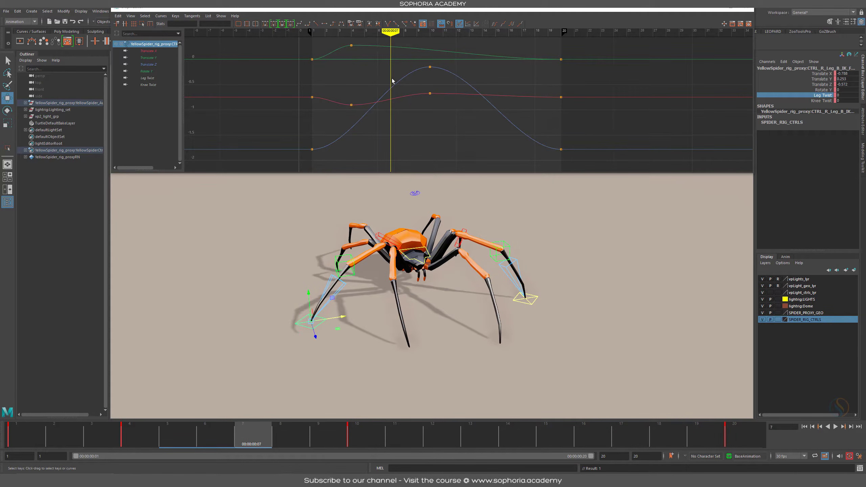
pyautogui.keyDown('alt'); pyautogui.moveTo(392, 78); pyautogui.dragTo(392, 100, button='middle'); pyautogui.keyUp('alt')
pyautogui.moveTo(339, 317); pyautogui.dragTo(326, 318)
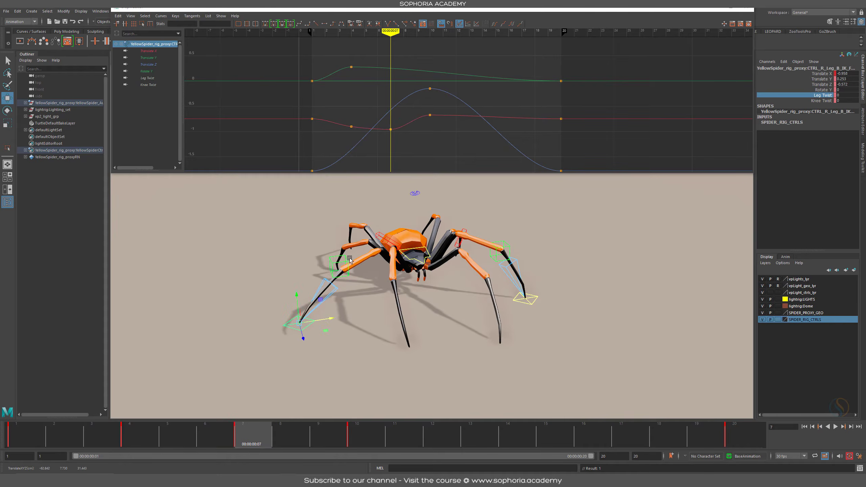
pyautogui.hotkey('ctrl', 'z')
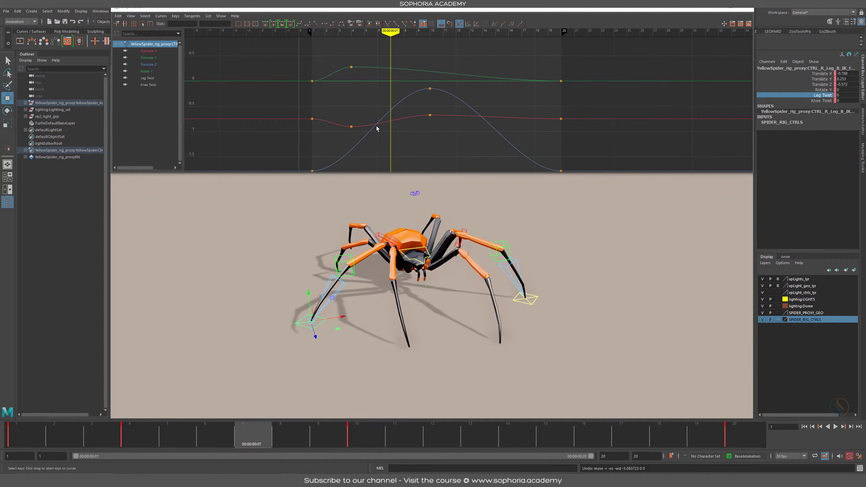
# Step: Angle the outgoing tangent of the right Leg B foot's Translate X key at frame 4 downward for a wider outward arc
pyautogui.click(351, 67)
pyautogui.keyDown('shift'); pyautogui.click(351, 126); pyautogui.keyUp('shift')
pyautogui.press('w')
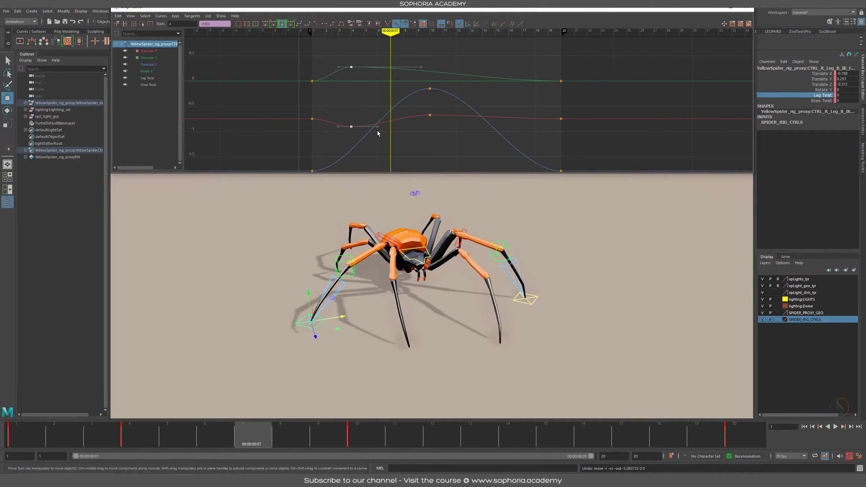
pyautogui.moveTo(377, 126); pyautogui.dragTo(381, 146)
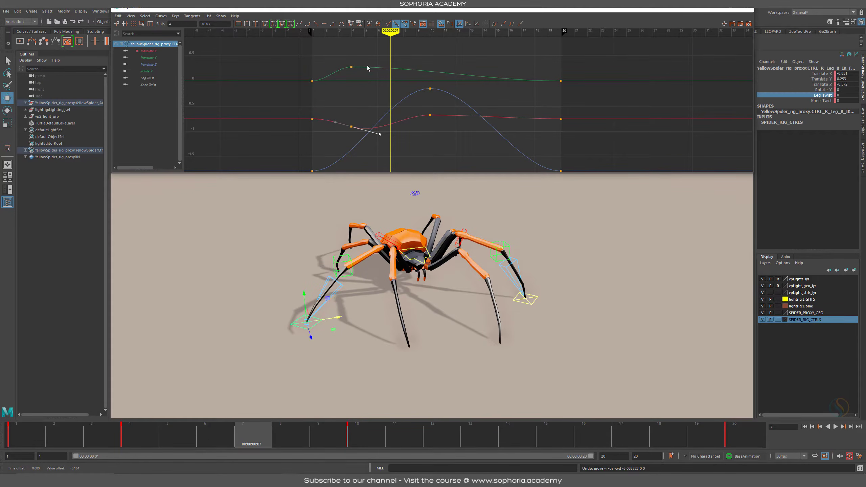
# Step: Angle the tangent of the right Leg B foot's Translate Y key at frame 4 upward to raise the step's arc
pyautogui.click(338, 75)
pyautogui.moveTo(347, 72); pyautogui.dragTo(347, 72)
pyautogui.moveTo(434, 52); pyautogui.dragTo(416, 75)
pyautogui.moveTo(417, 72)
pyautogui.mouseDown(button='middle')
pyautogui.moveTo(403, 63)
pyautogui.moveTo(413, 57)
pyautogui.mouseUp(button='middle')
# Step: Play back the cycle from frame 1 and examine the right Leg B swing from a closer angle
pyautogui.click(30, 436)
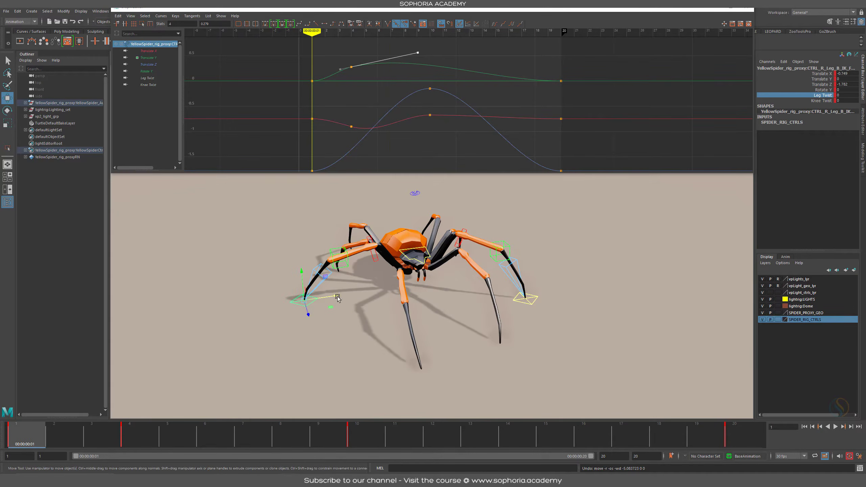
pyautogui.hotkey('alt', 'v')
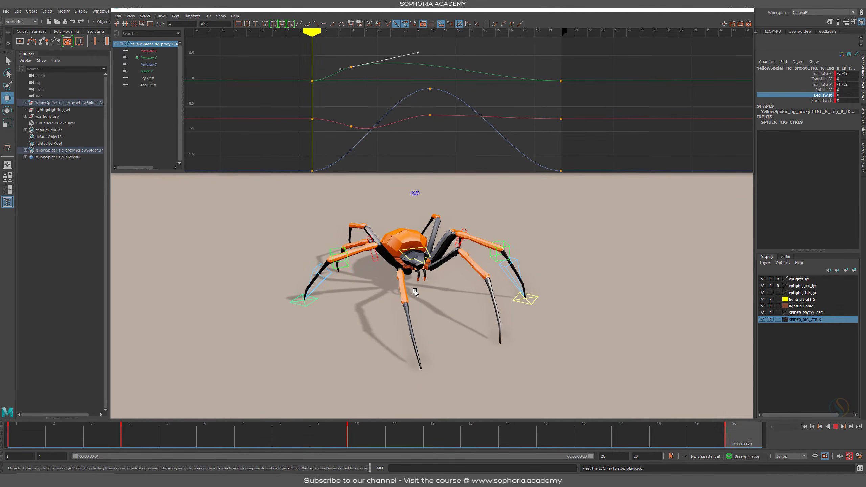
pyautogui.press('Escape')
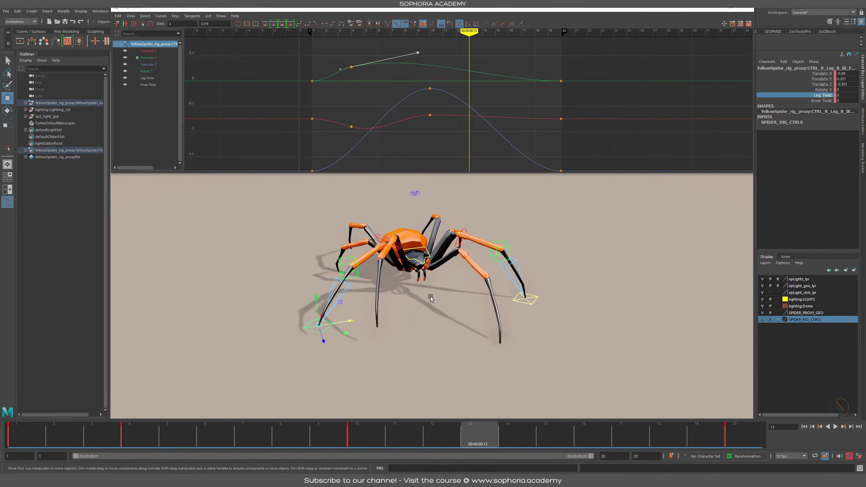
pyautogui.keyDown('alt'); pyautogui.moveTo(430, 297); pyautogui.dragTo(443, 297); pyautogui.keyUp('alt')
pyautogui.keyDown('alt'); pyautogui.moveTo(443, 297); pyautogui.dragTo(525, 311, button='right'); pyautogui.keyUp('alt')
pyautogui.keyDown('alt'); pyautogui.moveTo(415, 331); pyautogui.dragTo(452, 315, button='middle'); pyautogui.keyUp('alt')
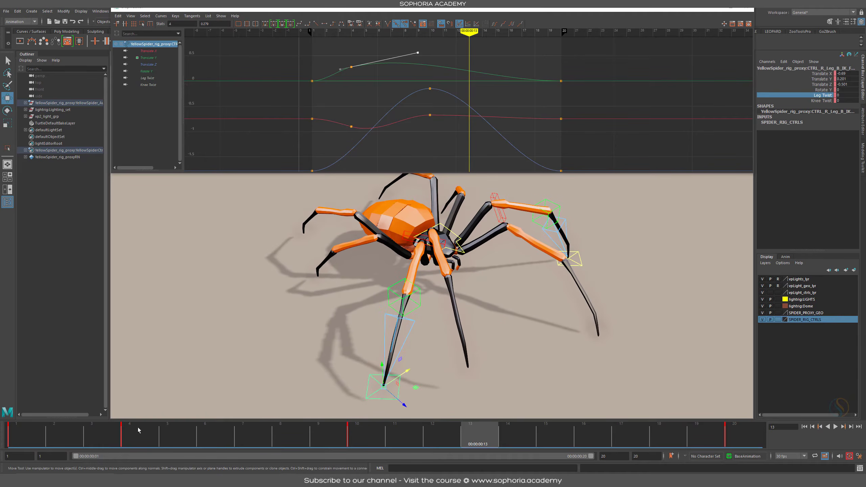
# Step: Try adjusting the right Leg B foot's Knee Twist at frame 1 and undo the change
pyautogui.click(20, 434)
pyautogui.keyDown('alt'); pyautogui.moveTo(213, 358); pyautogui.dragTo(457, 296); pyautogui.keyUp('alt')
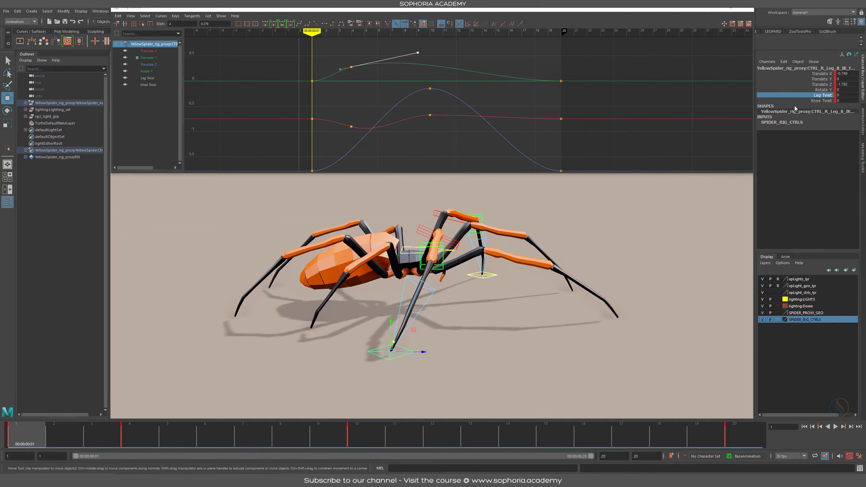
pyautogui.click(823, 100)
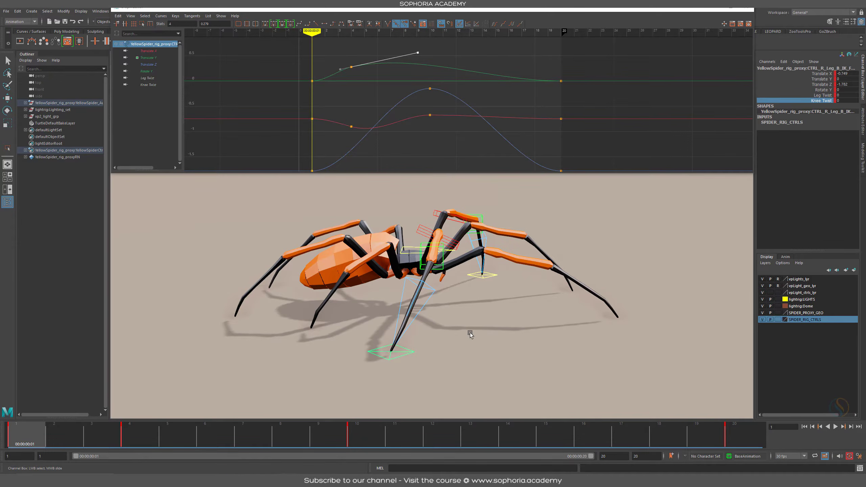
pyautogui.moveTo(457, 335)
pyautogui.mouseDown(button='middle')
pyautogui.moveTo(440, 335)
pyautogui.moveTo(449, 335)
pyautogui.mouseUp(button='middle')
pyautogui.hotkey('ctrl', 'z')
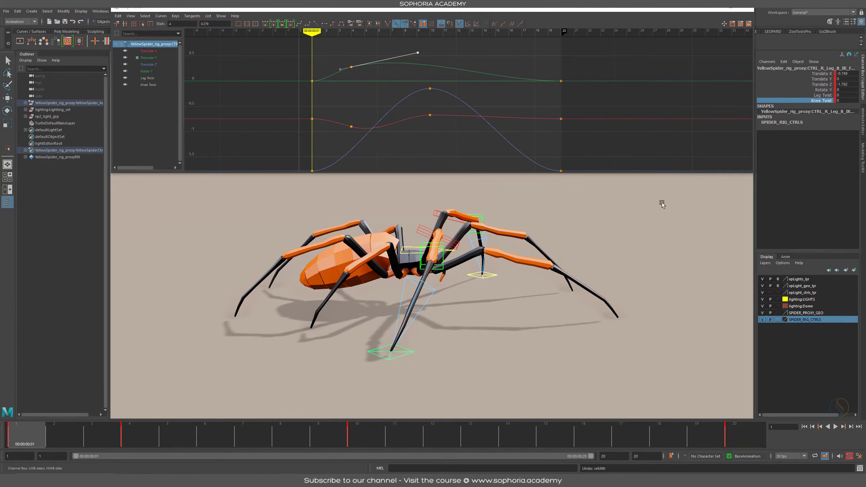
# Step: Set the right Leg B foot's Leg Twist to 17.7 at frame 1, key it and copy the pose to frame 20
pyautogui.click(824, 96)
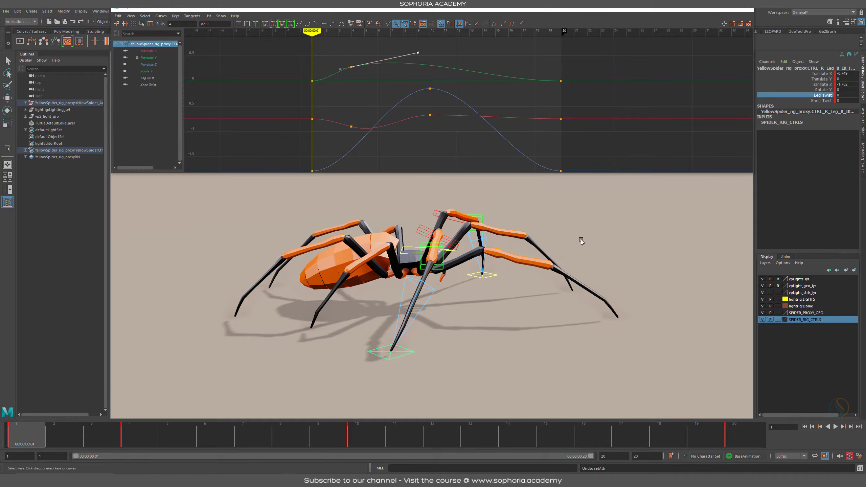
pyautogui.click(142, 78)
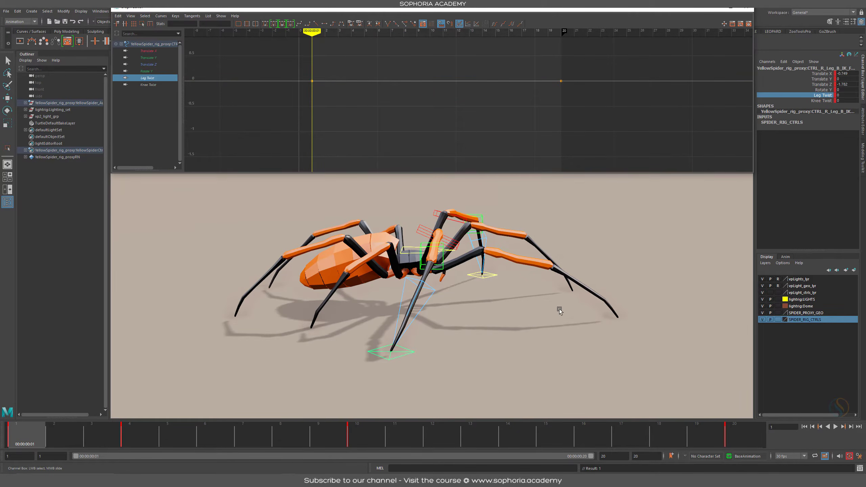
pyautogui.moveTo(561, 309); pyautogui.dragTo(614, 309, button='middle')
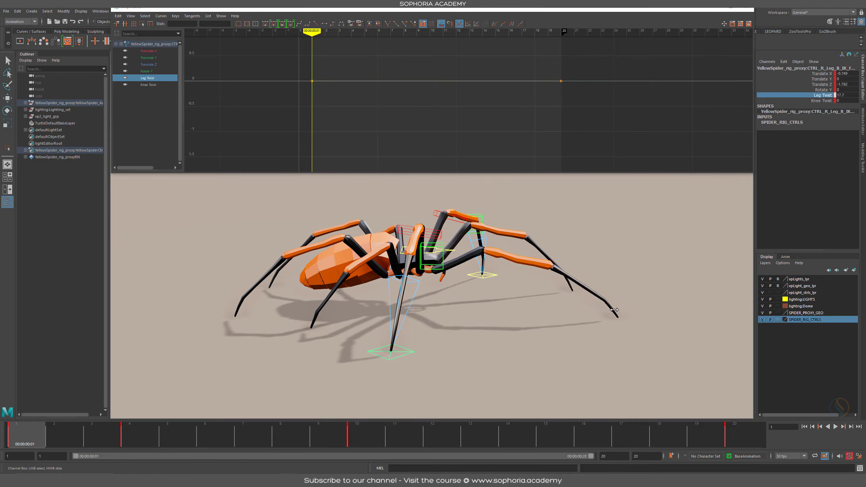
pyautogui.press('s')
pyautogui.moveTo(29, 434); pyautogui.dragTo(750, 434)
pyautogui.press('s')
# Step: Play back the cycle and key the right Leg B foot at frame 10, holding Leg Twist at 17.7
pyautogui.hotkey('alt', 'v')
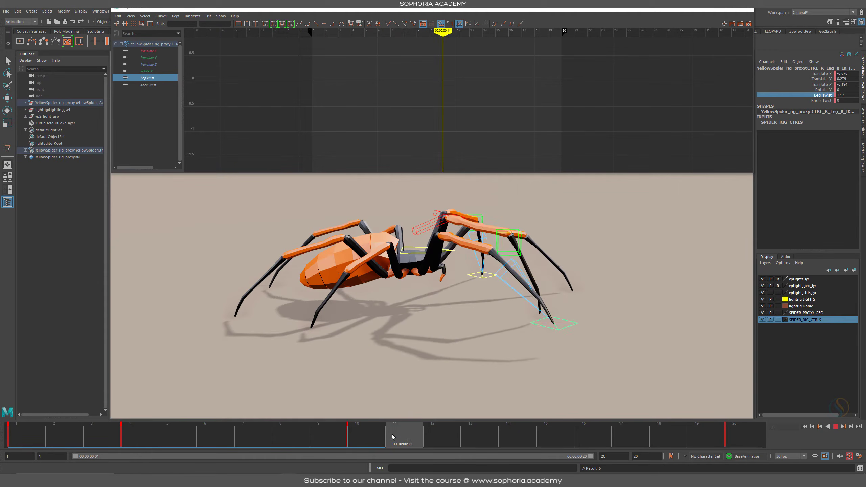
pyautogui.hotkey('alt', 'v')
pyautogui.press('f')
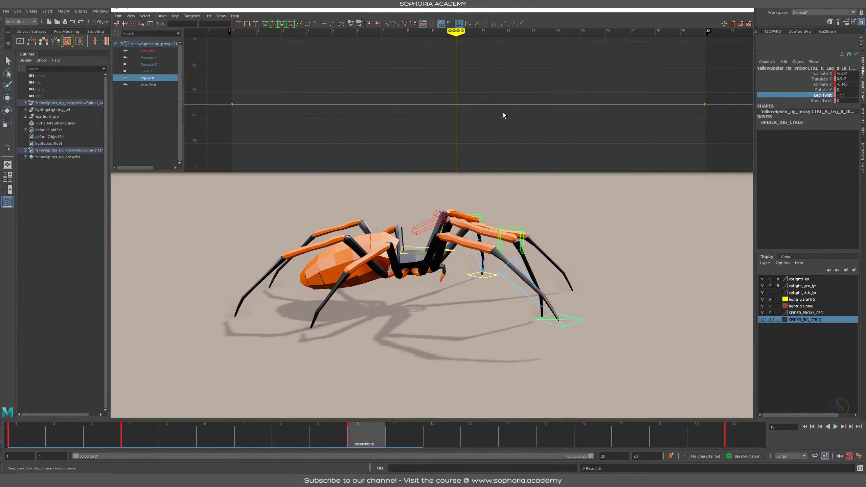
pyautogui.keyDown('alt'); pyautogui.moveTo(541, 313); pyautogui.dragTo(518, 320); pyautogui.keyUp('alt')
pyautogui.moveTo(367, 429)
pyautogui.mouseDown()
pyautogui.moveTo(203, 441)
pyautogui.moveTo(359, 440)
pyautogui.mouseUp()
pyautogui.press('s')
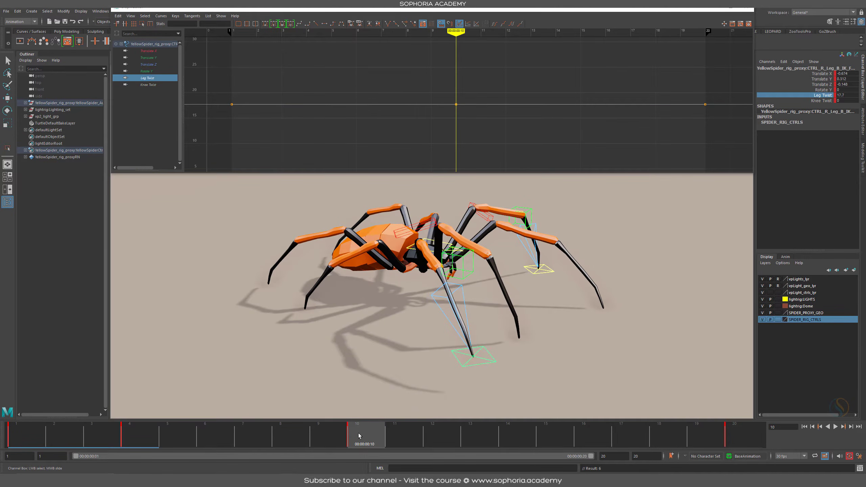
# Step: Play back the cycle and examine the leg spacing at frame 1 from above, with the rig controls toggled off and on
pyautogui.hotkey('alt', 'v')
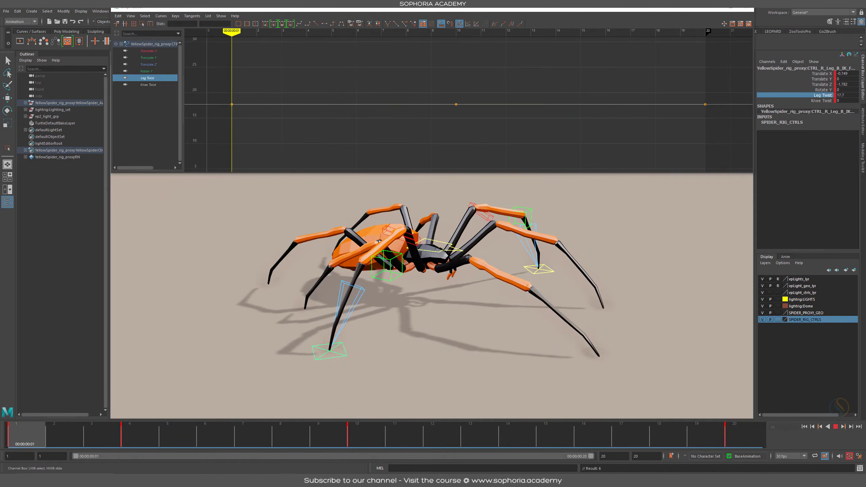
pyautogui.keyDown('alt'); pyautogui.moveTo(488, 281); pyautogui.dragTo(467, 323); pyautogui.keyUp('alt')
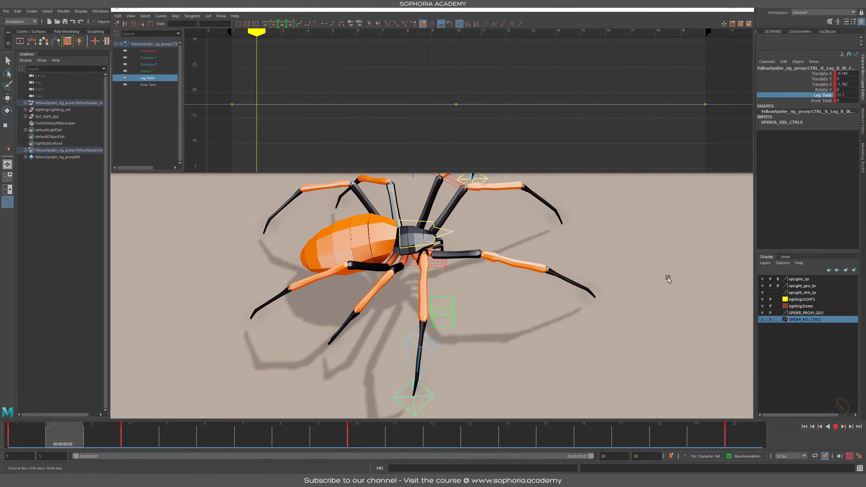
pyautogui.press('Escape')
pyautogui.click(26, 436)
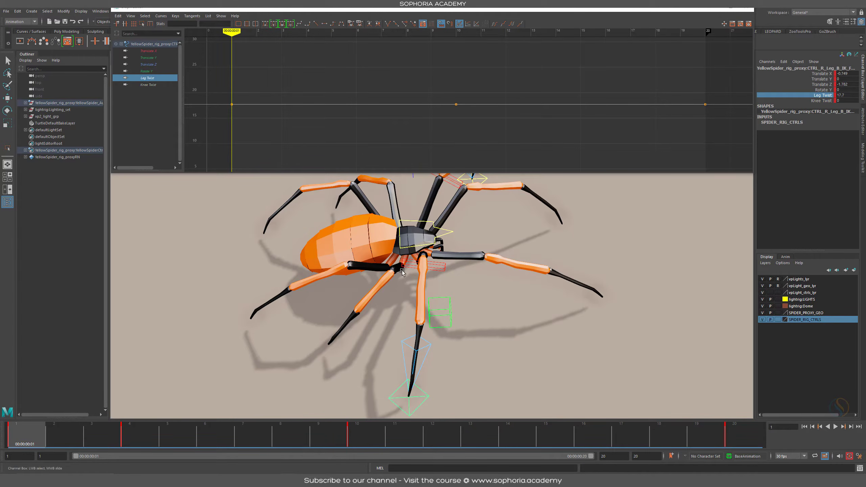
pyautogui.keyDown('alt'); pyautogui.moveTo(468, 336); pyautogui.dragTo(474, 310); pyautogui.keyUp('alt')
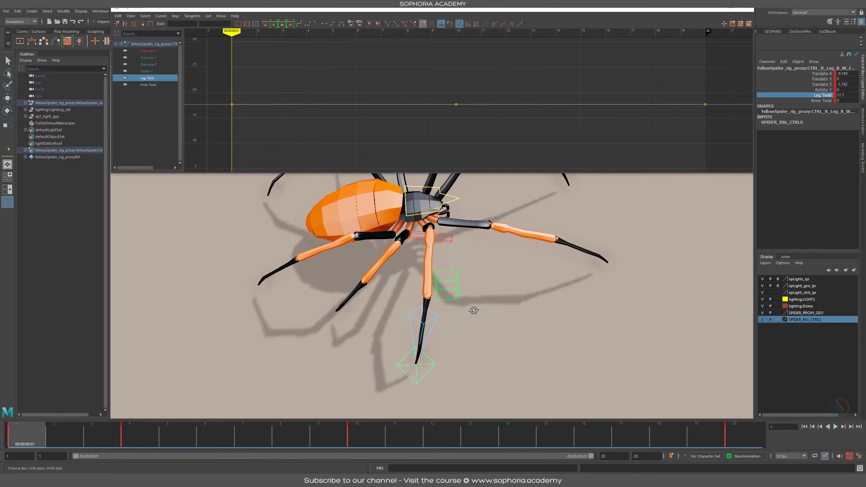
pyautogui.keyDown('alt'); pyautogui.moveTo(595, 292); pyautogui.dragTo(618, 287, button='right'); pyautogui.keyUp('alt')
pyautogui.hotkey('alt', '1')
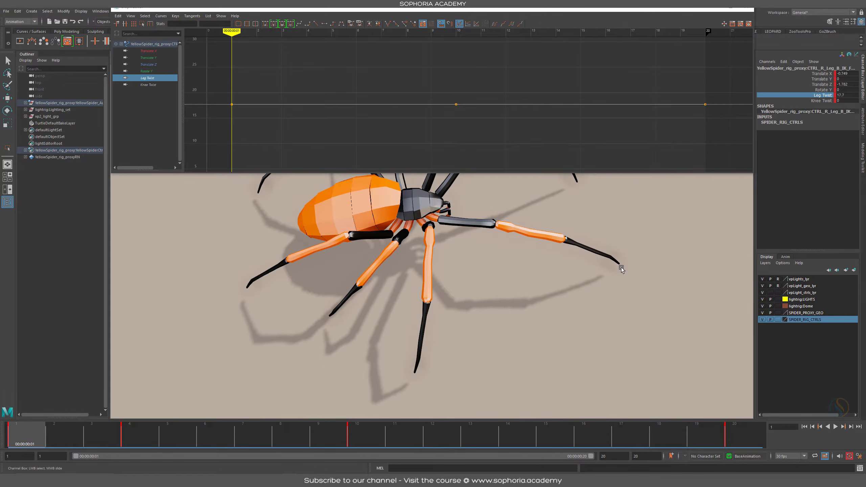
pyautogui.hotkey('alt', '1')
pyautogui.keyDown('alt'); pyautogui.moveTo(621, 268); pyautogui.dragTo(602, 263); pyautogui.keyUp('alt')
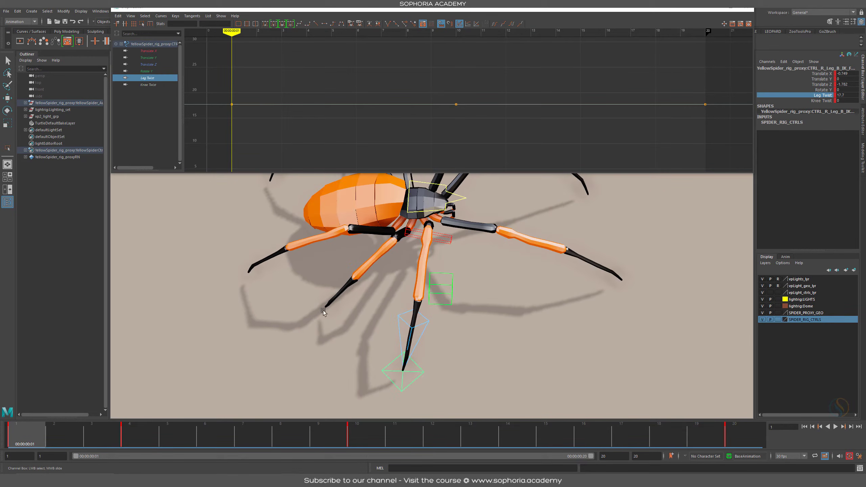
pyautogui.keyDown('alt'); pyautogui.moveTo(323, 312); pyautogui.dragTo(423, 292); pyautogui.keyUp('alt')
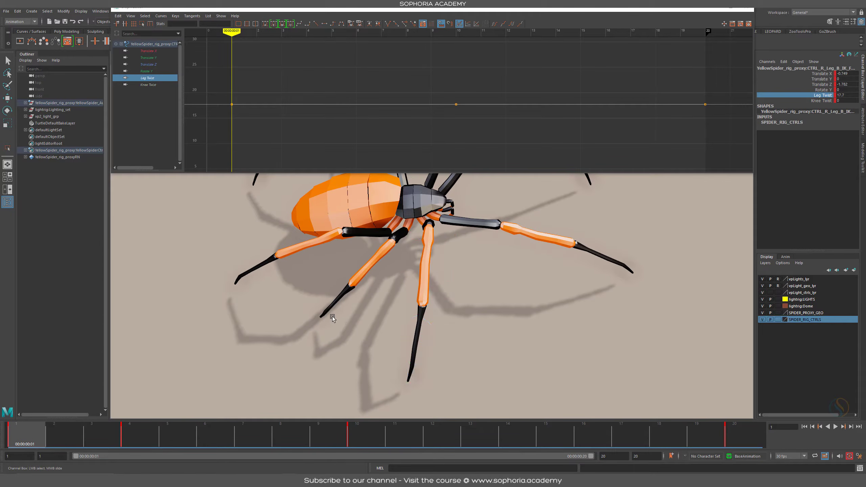
pyautogui.keyDown('alt'); pyautogui.moveTo(352, 314); pyautogui.dragTo(399, 326, button='middle'); pyautogui.keyUp('alt')
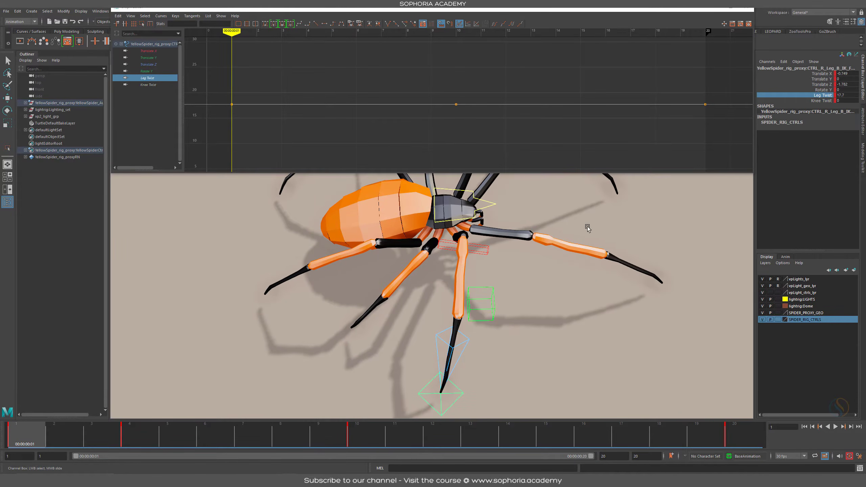
pyautogui.keyDown('alt'); pyautogui.moveTo(467, 290); pyautogui.dragTo(423, 272); pyautogui.keyUp('alt')
# Step: Turn on Leg C Vis on the rig's visibility control to show the Leg C controls
pyautogui.click(406, 206)
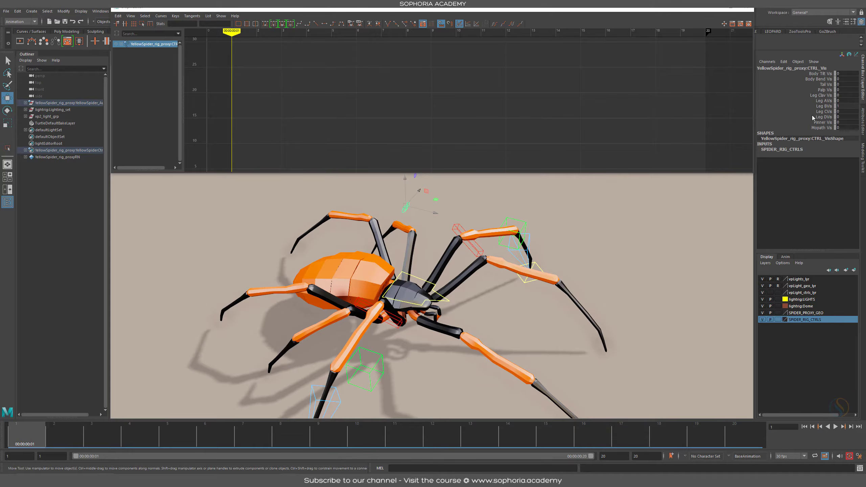
pyautogui.click(824, 112)
pyautogui.moveTo(453, 303); pyautogui.dragTo(473, 304, button='middle')
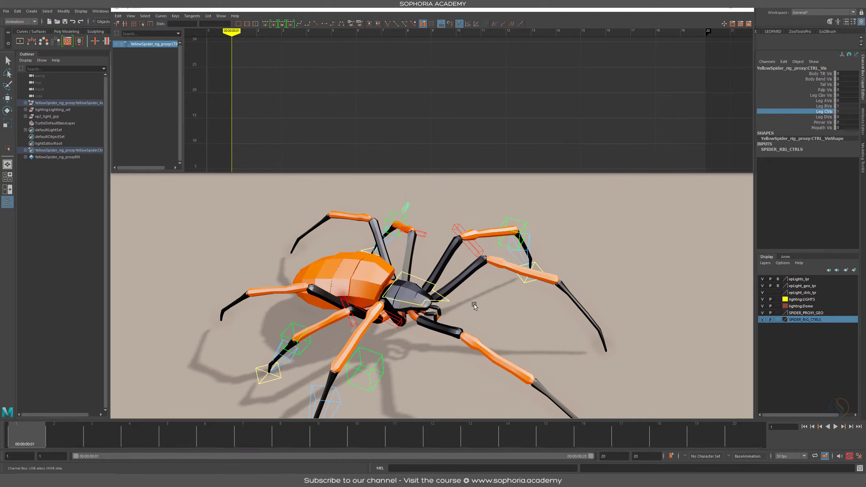
# Step: At frame 1, move the right Leg C foot forward and outward to Translate X -0.398 and Translate Z 1.012, and key it
pyautogui.keyDown('alt'); pyautogui.moveTo(495, 325); pyautogui.dragTo(525, 333); pyautogui.keyUp('alt')
pyautogui.keyDown('alt'); pyautogui.moveTo(525, 332); pyautogui.dragTo(516, 270, button='middle'); pyautogui.keyUp('alt')
pyautogui.keyDown('alt'); pyautogui.moveTo(516, 270); pyautogui.dragTo(475, 257, button='right'); pyautogui.keyUp('alt')
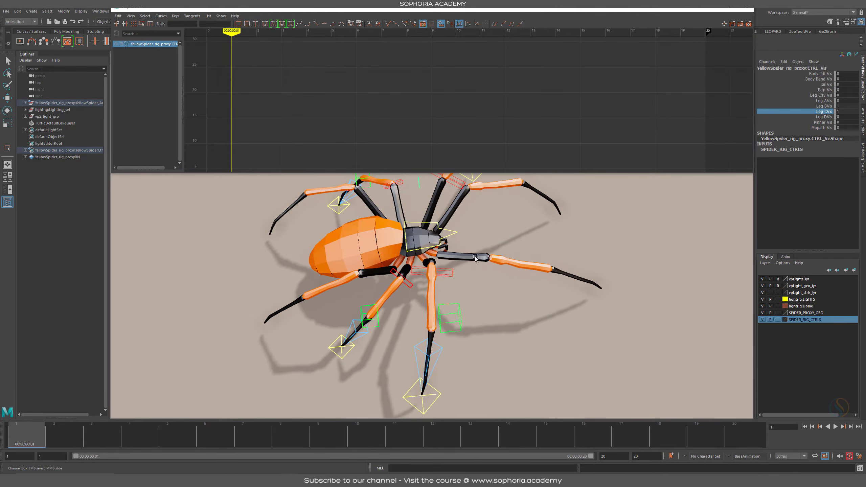
pyautogui.click(342, 346)
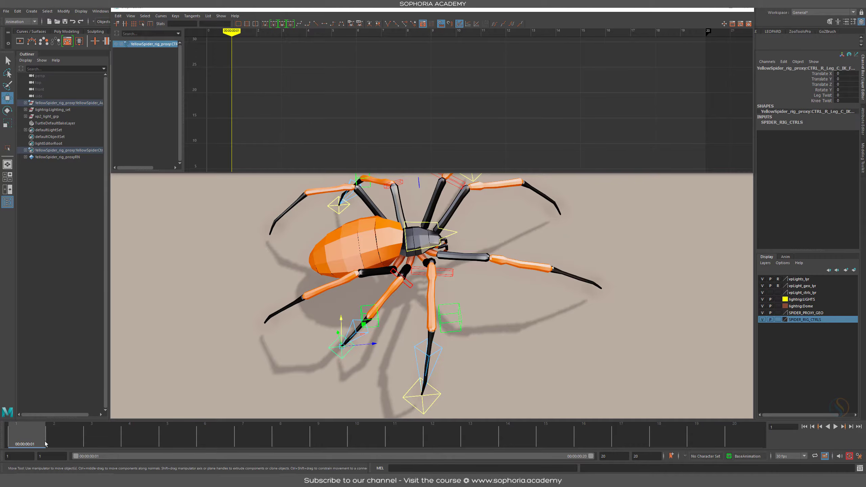
pyautogui.moveTo(44, 444); pyautogui.dragTo(28, 440)
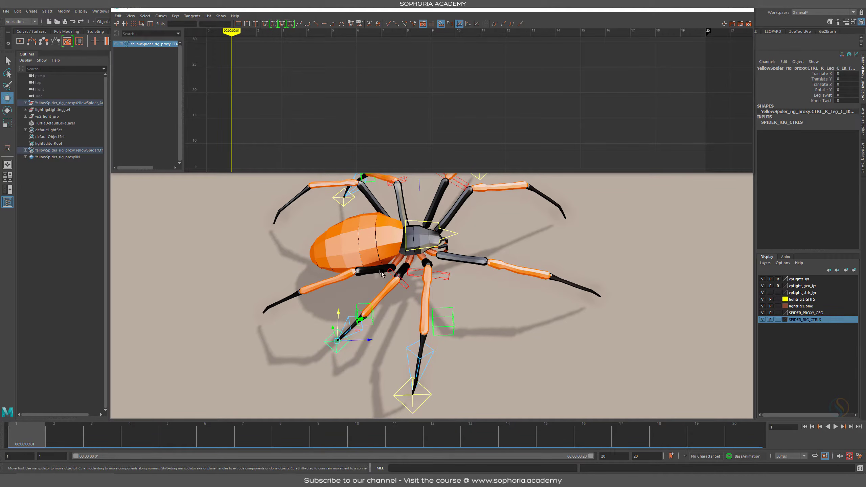
pyautogui.moveTo(366, 342); pyautogui.dragTo(446, 363)
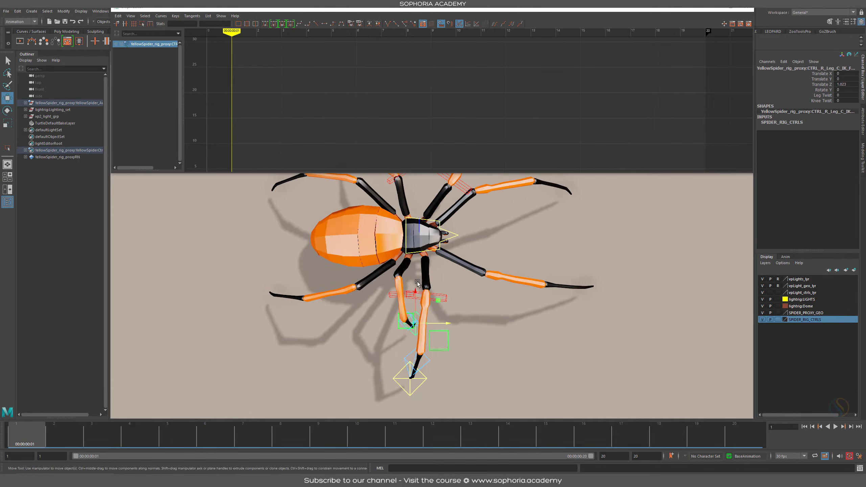
pyautogui.moveTo(416, 293); pyautogui.dragTo(415, 324)
pyautogui.keyDown('alt'); pyautogui.moveTo(464, 325); pyautogui.dragTo(483, 310, button='middle'); pyautogui.keyUp('alt')
pyautogui.keyDown('alt'); pyautogui.moveTo(520, 322); pyautogui.dragTo(505, 320, button='right'); pyautogui.keyUp('alt')
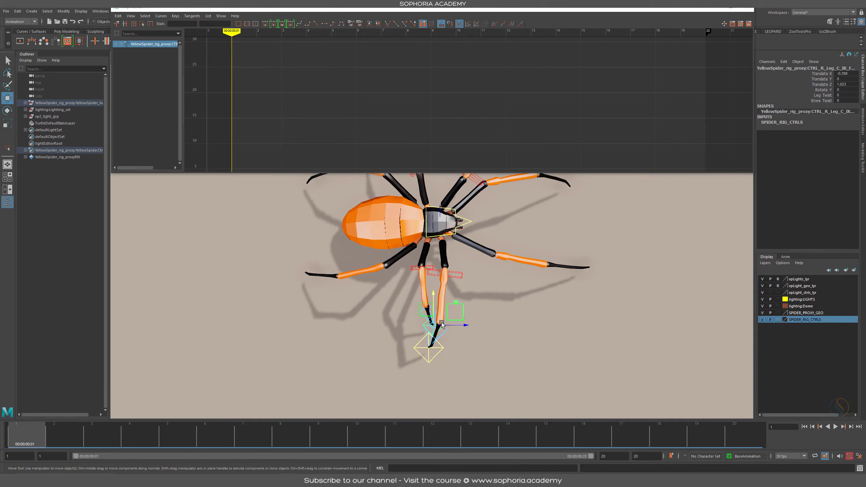
pyautogui.moveTo(452, 327); pyautogui.dragTo(456, 325)
pyautogui.press('s')
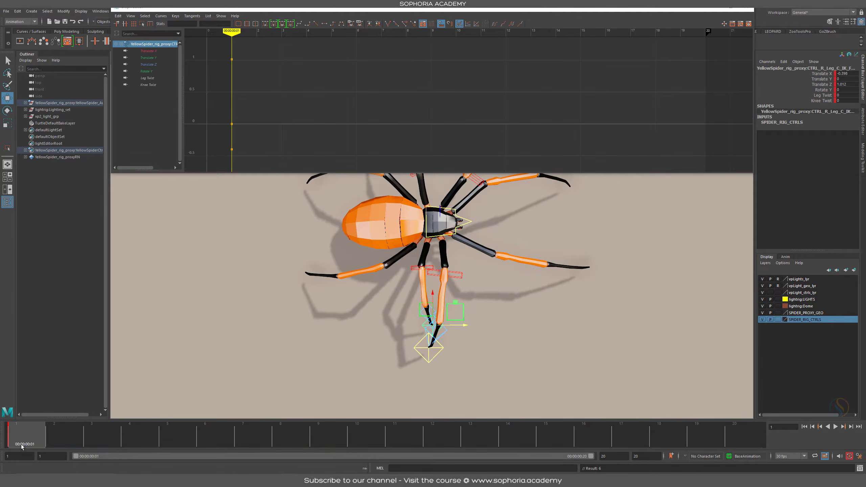
# Step: At frame 10, move the right Leg C foot backward to Translate Z -0.136 and key it
pyautogui.moveTo(23, 438); pyautogui.dragTo(366, 442)
pyautogui.moveTo(458, 326); pyautogui.dragTo(383, 327)
pyautogui.press('s')
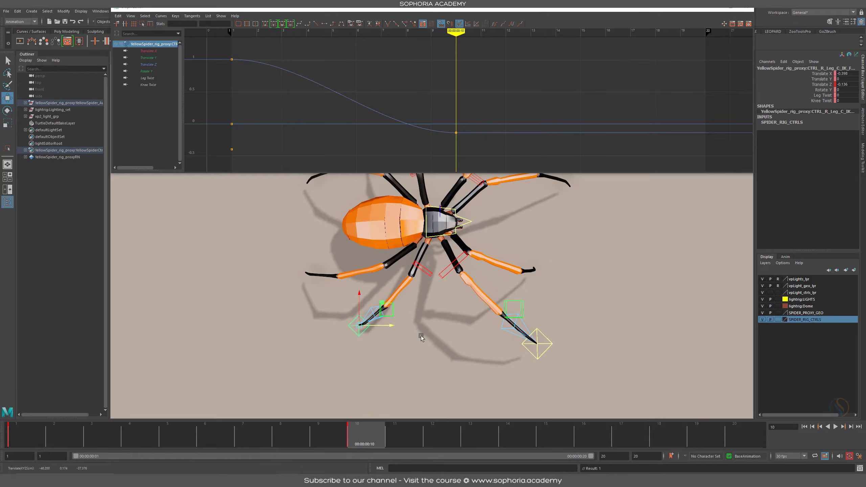
# Step: Play back the Leg C motion and shift the right Leg C foot slightly forward at frame 10
pyautogui.hotkey('alt', 'v')
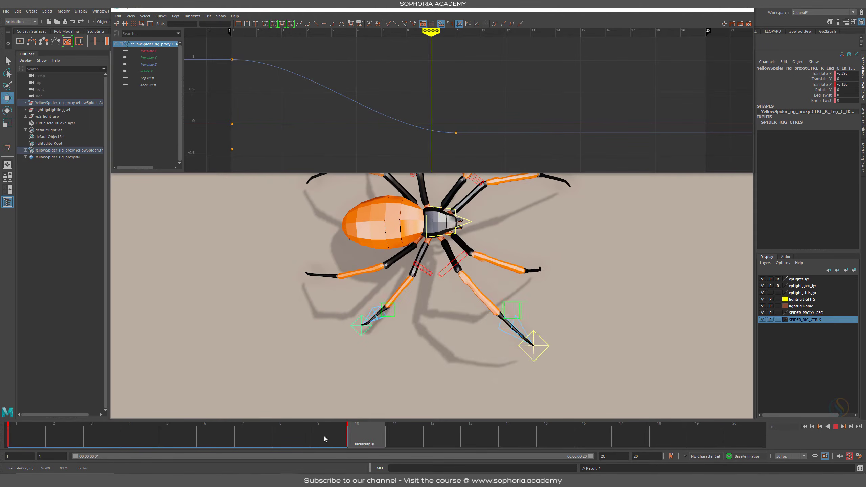
pyautogui.moveTo(50, 437); pyautogui.dragTo(374, 436)
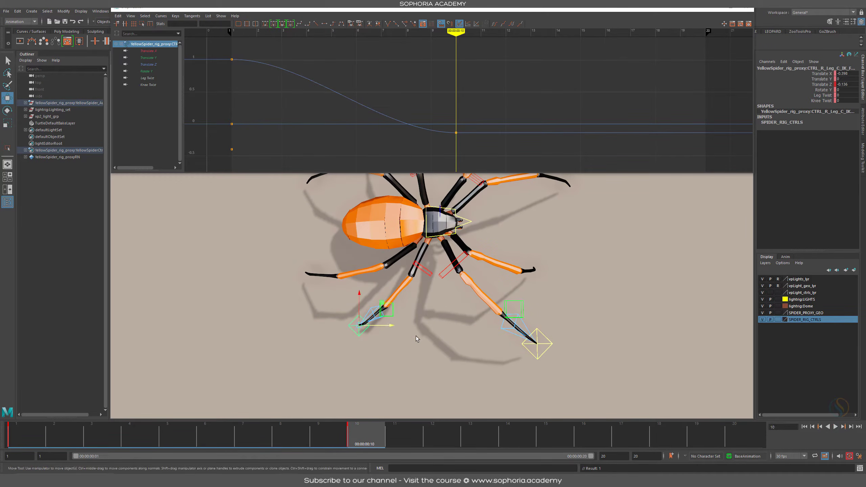
pyautogui.hotkey('alt', 'v')
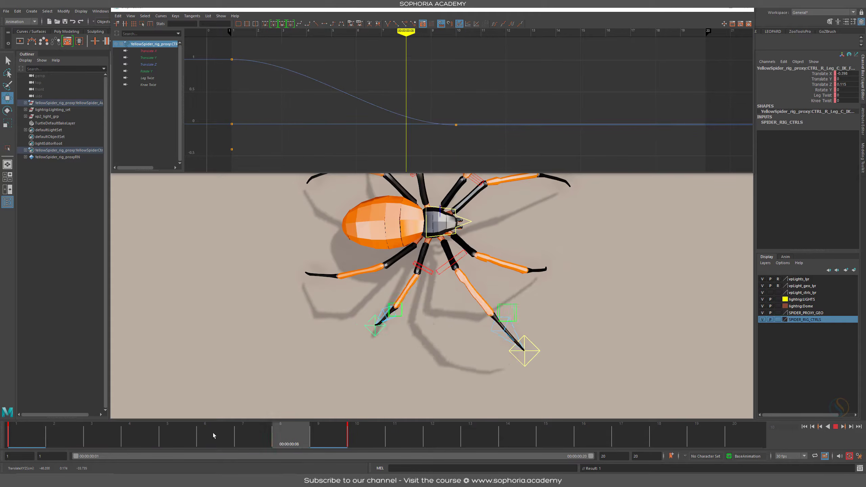
# Step: Copy the right Leg C foot's frame 1 pose to frame 20 and key it there
pyautogui.hotkey('alt', 'v')
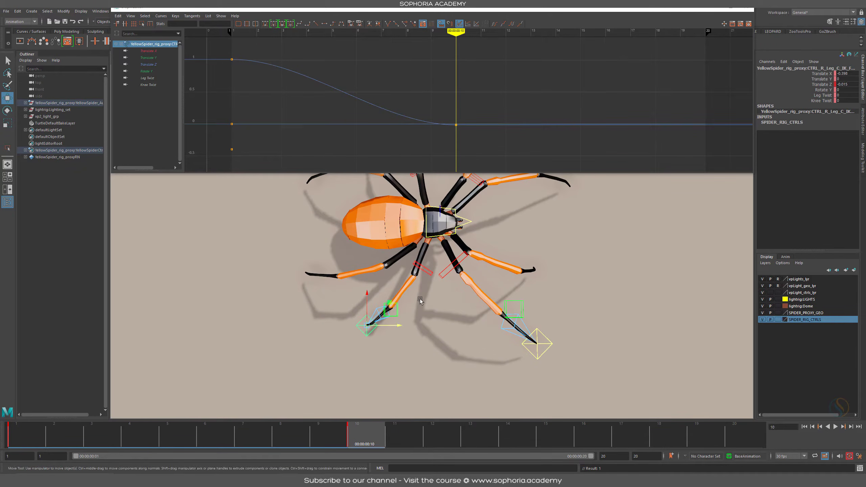
pyautogui.click(36, 435)
pyautogui.moveTo(66, 438); pyautogui.dragTo(735, 437, button='middle')
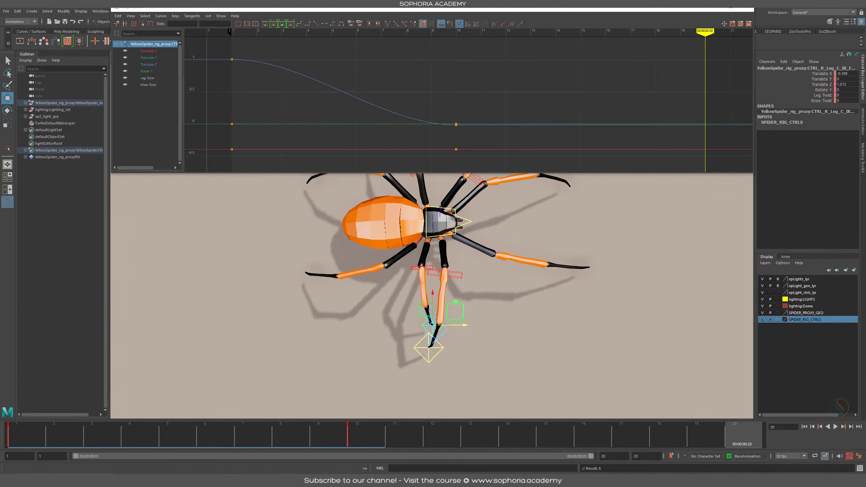
pyautogui.press('s')
# Step: Select all the right Leg C foot's keys and set its curves to cycle infinitely before and after the keyed range
pyautogui.moveTo(336, 69); pyautogui.dragTo(432, 164)
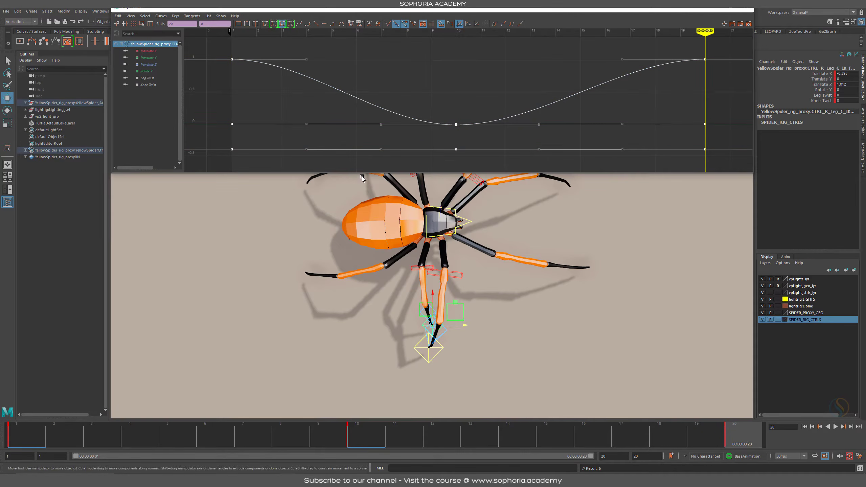
pyautogui.click(494, 24)
pyautogui.click(511, 25)
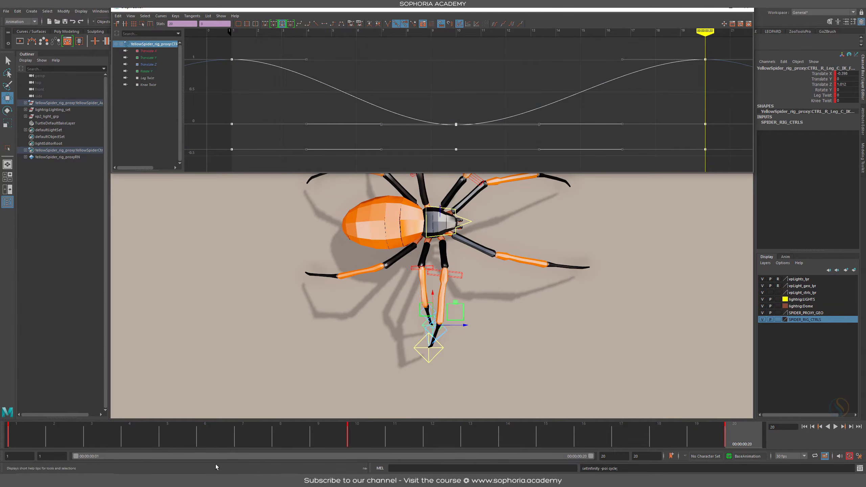
# Step: At frame 13, lift the right Leg C foot to Translate Y 0.302 and play back the step
pyautogui.click(140, 438)
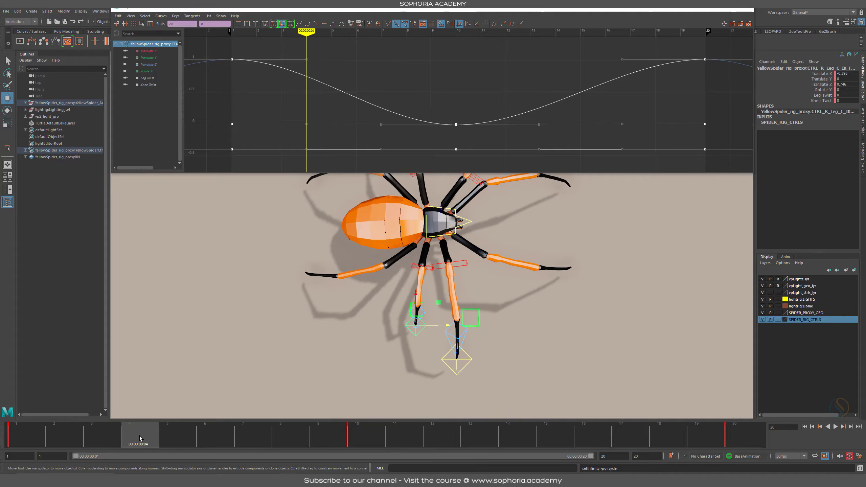
pyautogui.moveTo(140, 439); pyautogui.dragTo(490, 434)
pyautogui.keyDown('alt'); pyautogui.moveTo(453, 324); pyautogui.dragTo(421, 285); pyautogui.keyUp('alt')
pyautogui.moveTo(369, 273); pyautogui.dragTo(370, 251)
pyautogui.hotkey('alt', 'v')
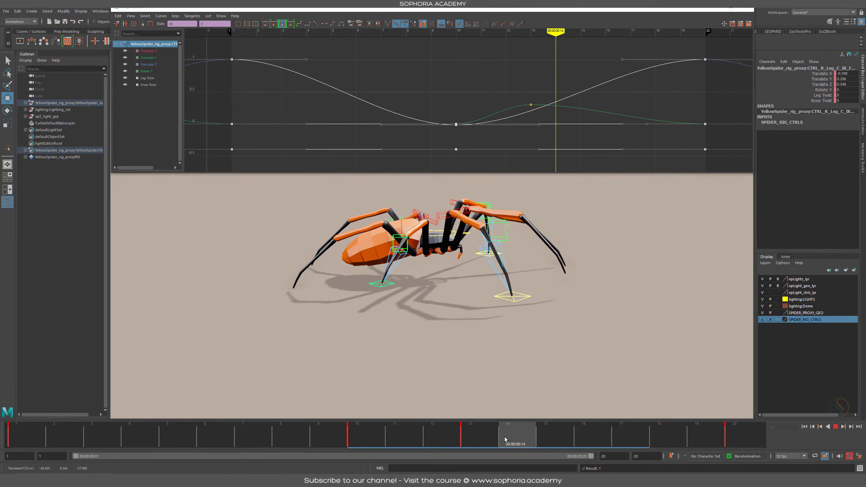
pyautogui.hotkey('alt', 'v')
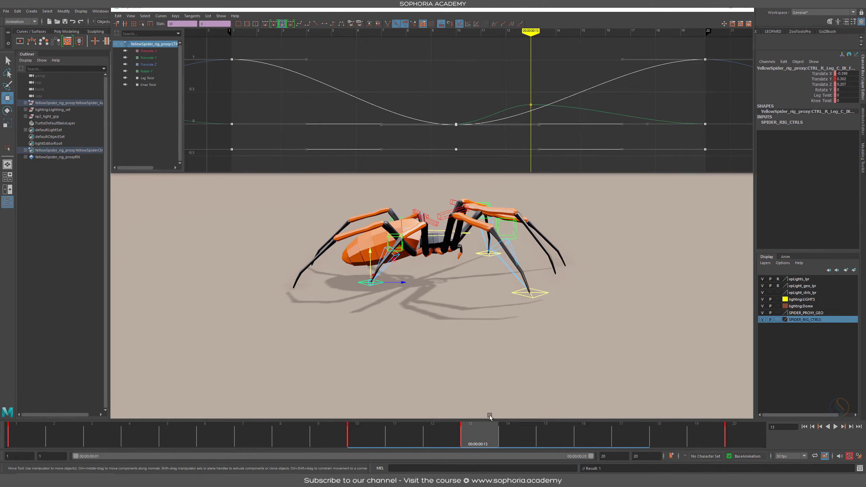
# Step: At frame 13, move the right Leg C foot further outward in Translate X and scrub to frame 16
pyautogui.keyDown('alt'); pyautogui.moveTo(488, 414); pyautogui.dragTo(449, 304); pyautogui.keyUp('alt')
pyautogui.moveTo(381, 213); pyautogui.dragTo(369, 211)
pyautogui.moveTo(511, 440); pyautogui.dragTo(593, 439)
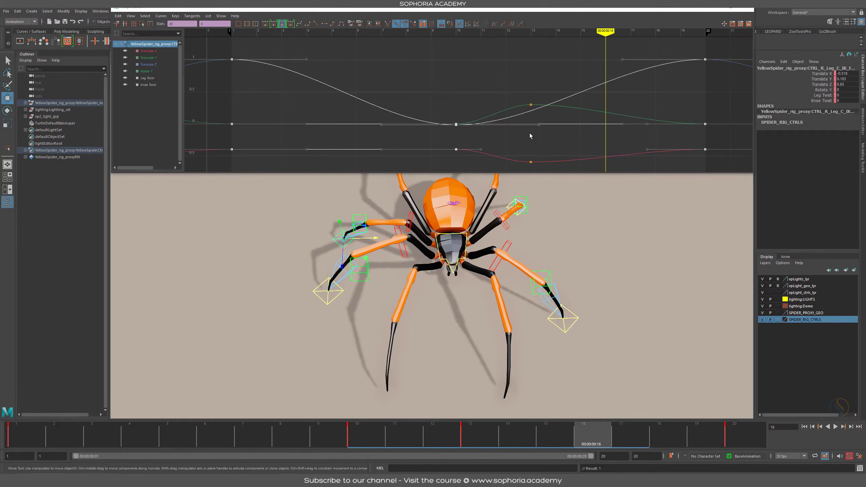
# Step: Tilt the right Leg C foot's frame 13 tangents upward on the Translate Y curve and downward on the Translate X curve
pyautogui.moveTo(543, 83); pyautogui.dragTo(527, 108)
pyautogui.moveTo(623, 96); pyautogui.dragTo(587, 108)
pyautogui.moveTo(602, 110); pyautogui.dragTo(601, 104, button='middle')
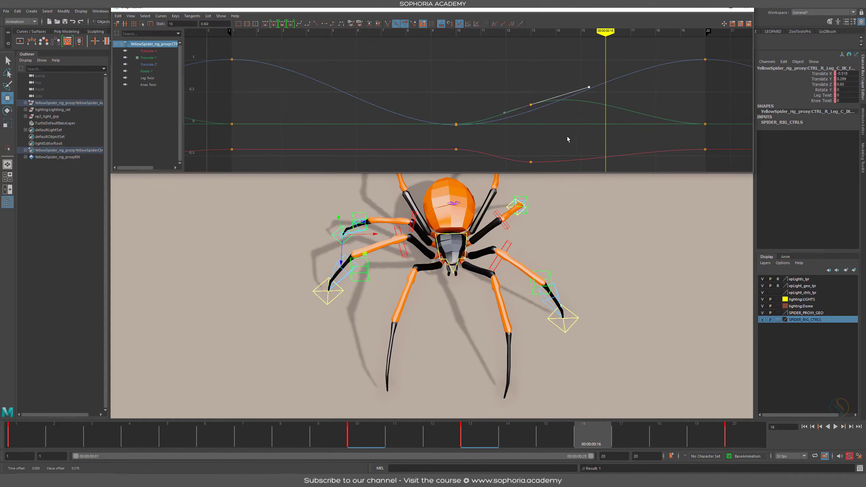
pyautogui.click(531, 161)
pyautogui.keyDown('alt'); pyautogui.moveTo(571, 140); pyautogui.dragTo(564, 107, button='middle'); pyautogui.keyUp('alt')
pyautogui.moveTo(578, 155); pyautogui.dragTo(580, 168, button='middle')
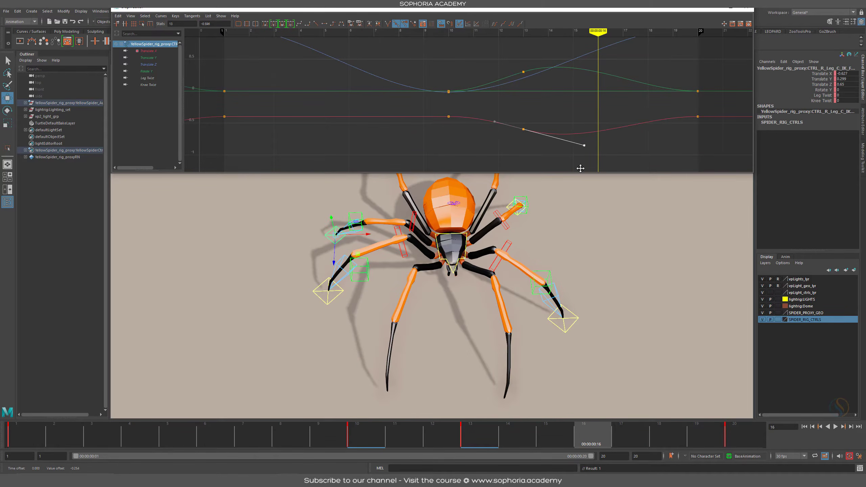
# Step: Scrub and play back the cycle to review the right Leg C motion, and return to frame 1
pyautogui.moveTo(350, 438); pyautogui.dragTo(757, 434)
pyautogui.hotkey('alt', 'v')
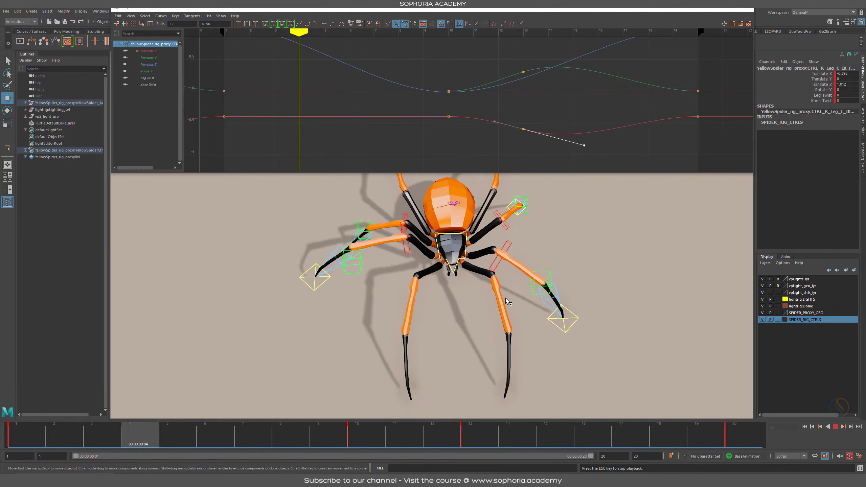
pyautogui.press('Escape')
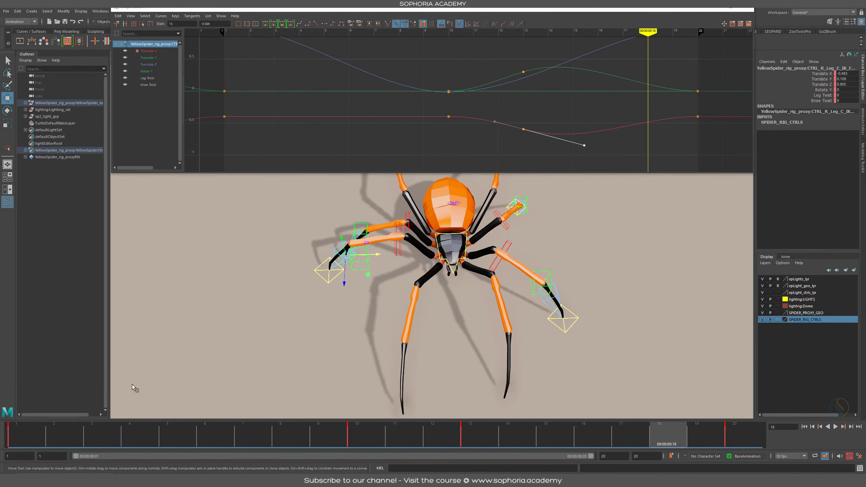
pyautogui.click(26, 436)
pyautogui.keyDown('alt'); pyautogui.moveTo(294, 340); pyautogui.dragTo(343, 328); pyautogui.keyUp('alt')
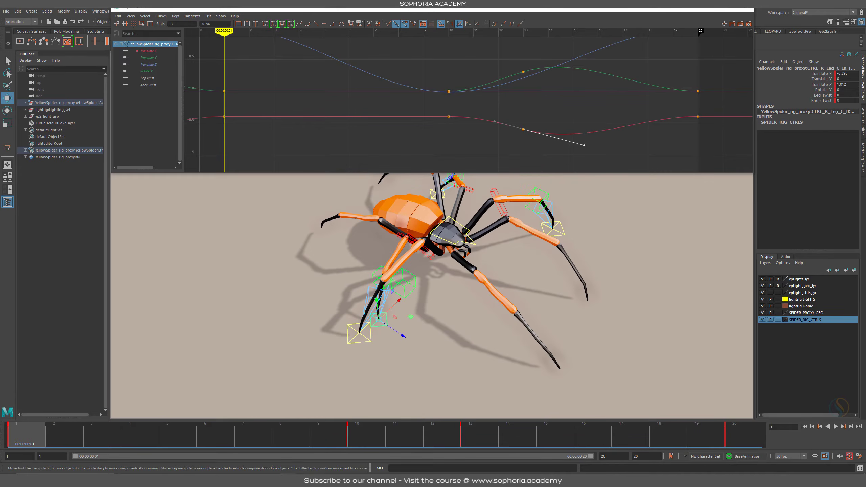
# Step: Save the scene under the new name spider_walk_start_02.ma
pyautogui.click(5, 11)
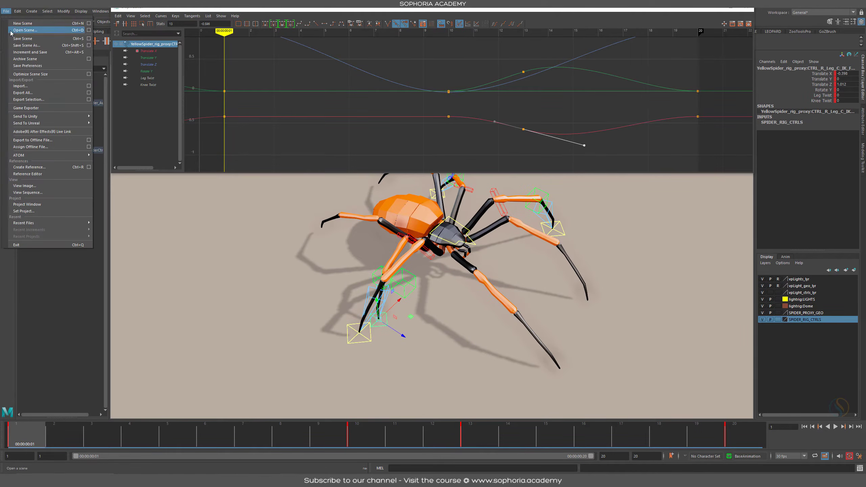
pyautogui.click(24, 45)
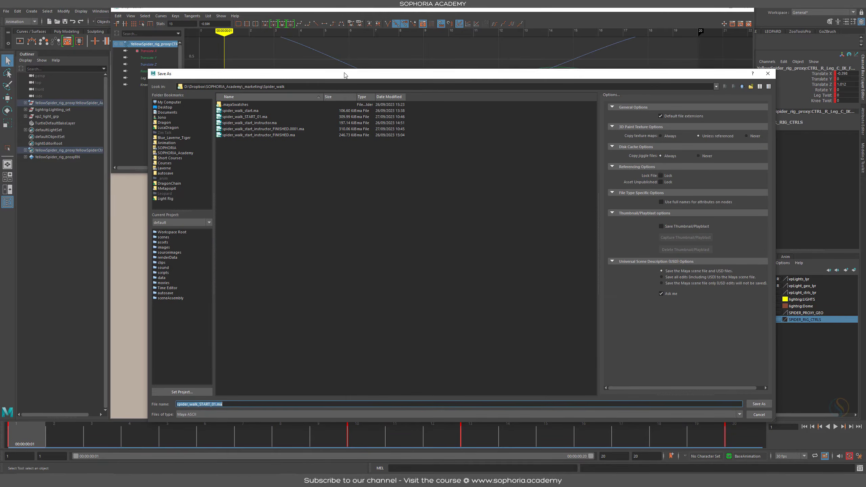
pyautogui.moveTo(345, 75); pyautogui.dragTo(0, 104)
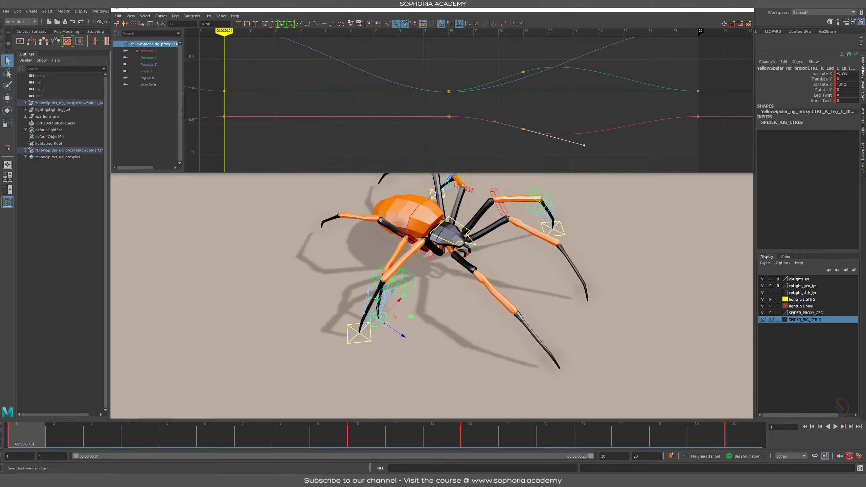
pyautogui.press('w')
pyautogui.hotkey('ctrl', 's')
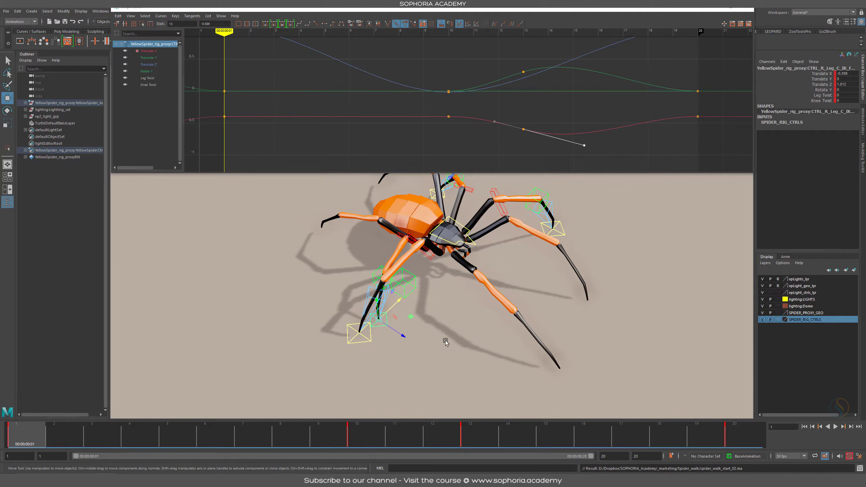
# Step: On the rig's visibility control, turn on Leg D Vis and turn off Leg A, Leg B and Leg C Vis
pyautogui.keyDown('alt'); pyautogui.moveTo(428, 282); pyautogui.dragTo(432, 244); pyautogui.keyUp('alt')
pyautogui.click(432, 244)
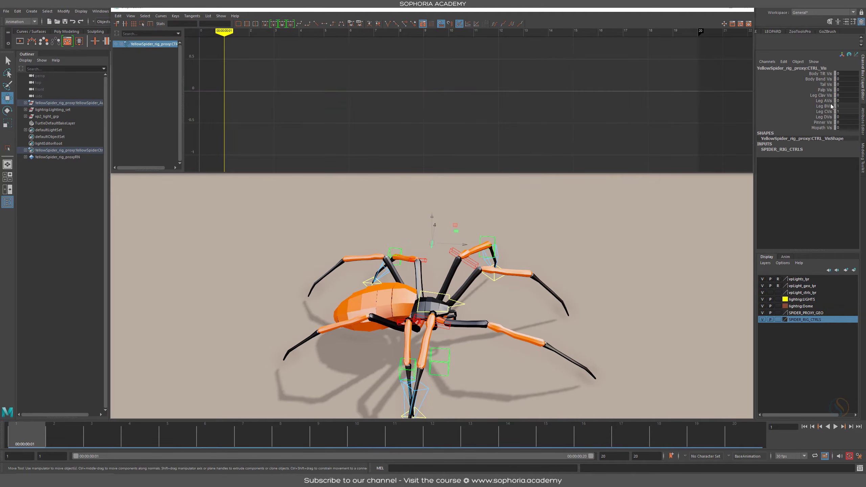
pyautogui.click(828, 117)
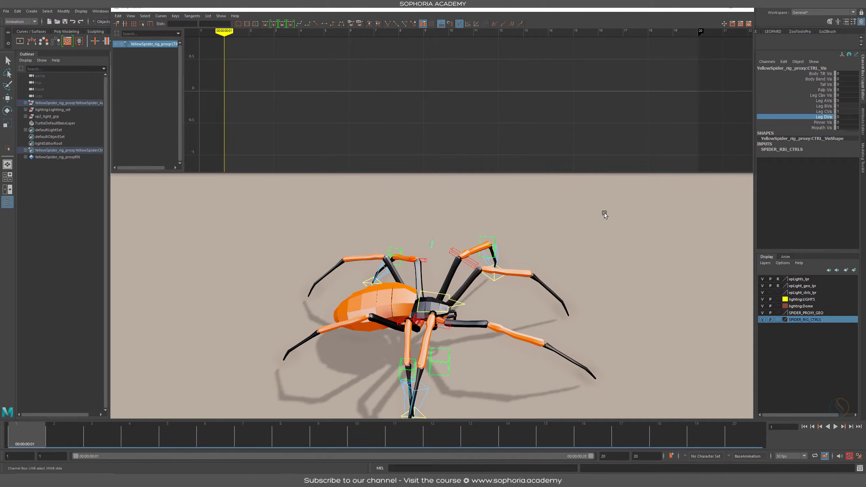
pyautogui.moveTo(604, 212); pyautogui.dragTo(649, 212, button='middle')
pyautogui.moveTo(826, 112); pyautogui.dragTo(826, 102)
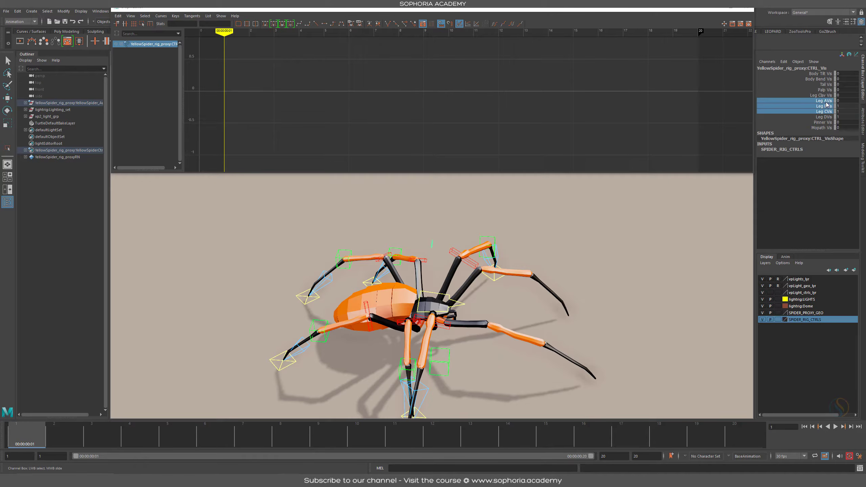
pyautogui.moveTo(442, 292); pyautogui.dragTo(457, 283, button='middle')
pyautogui.keyDown('alt'); pyautogui.moveTo(457, 283); pyautogui.dragTo(443, 303); pyautogui.keyUp('alt')
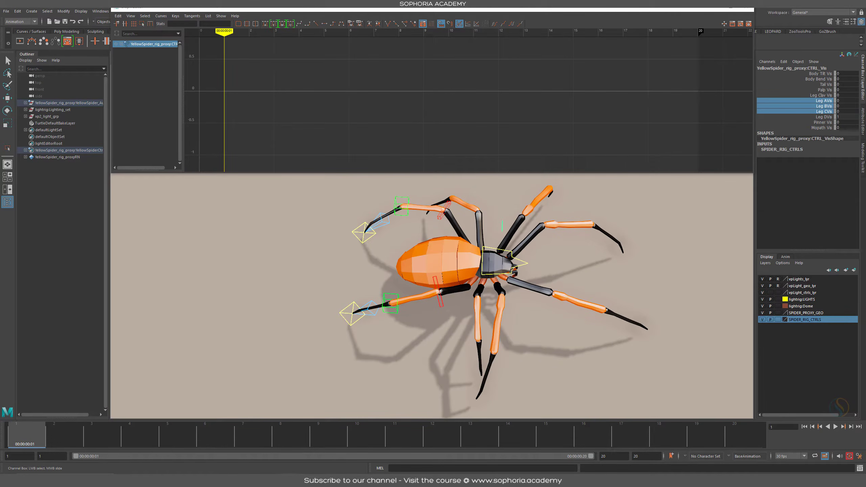
# Step: At frame 1, move the right Leg D foot backward to Translate Z -0.216 and key it
pyautogui.click(352, 306)
pyautogui.press('w')
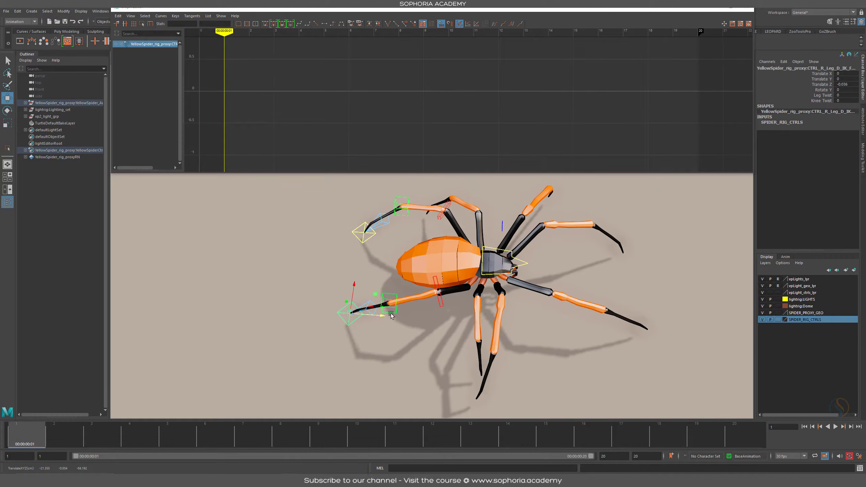
pyautogui.keyDown('alt'); pyautogui.moveTo(546, 309); pyautogui.dragTo(622, 352); pyautogui.keyUp('alt')
pyautogui.moveTo(488, 277); pyautogui.dragTo(490, 294)
pyautogui.keyDown('alt'); pyautogui.moveTo(507, 323); pyautogui.dragTo(459, 267); pyautogui.keyUp('alt')
pyautogui.press('s')
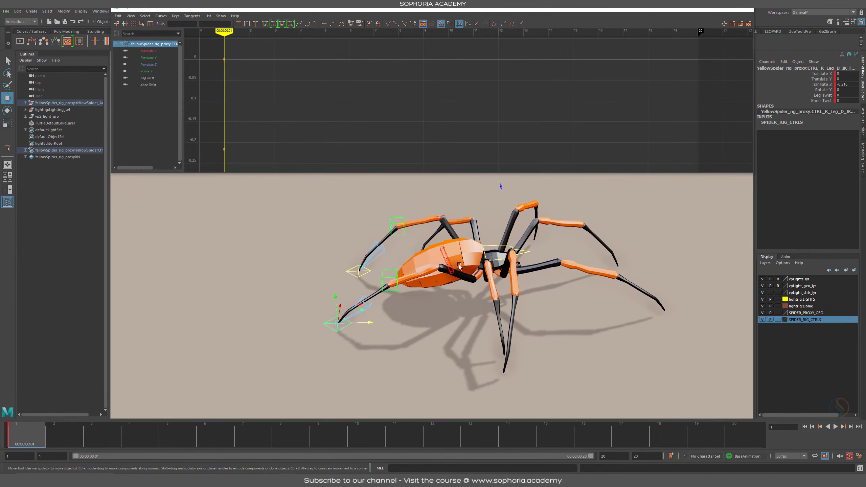
pyautogui.keyDown('alt'); pyautogui.moveTo(316, 365); pyautogui.dragTo(300, 392); pyautogui.keyUp('alt')
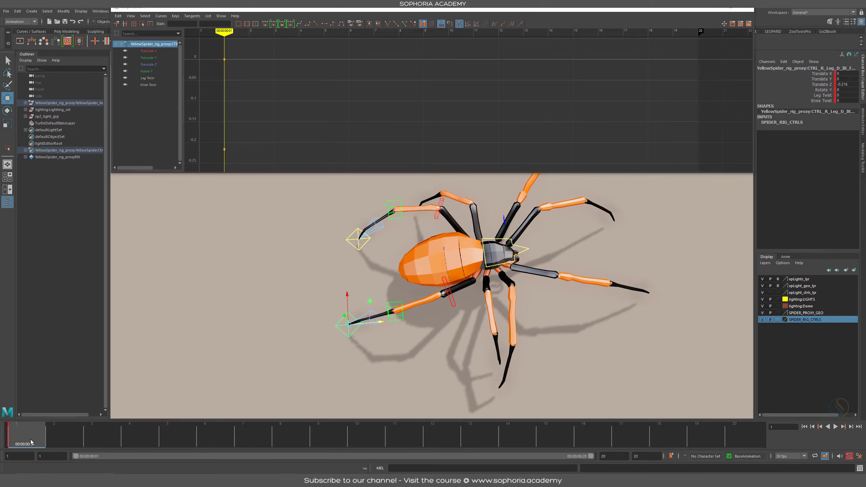
# Step: Undo a small sideways nudge of the right Leg D foot and key its frame 1 pose at frame 20
pyautogui.moveTo(347, 297); pyautogui.dragTo(348, 299)
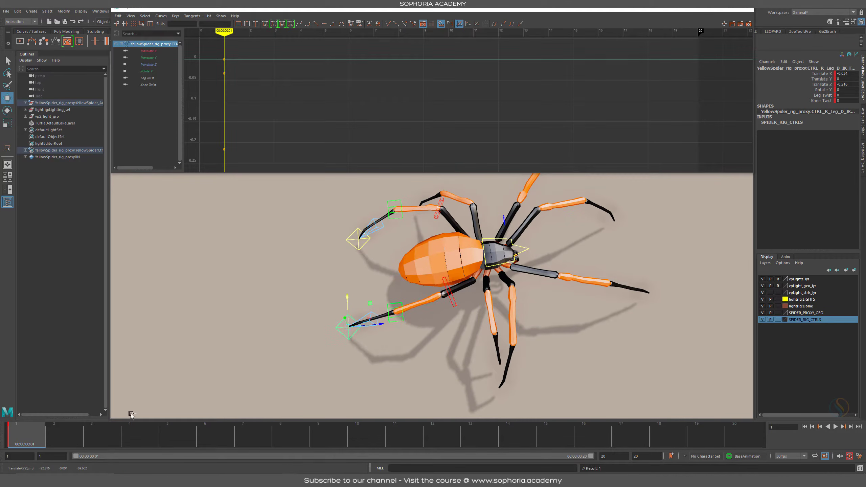
pyautogui.hotkey('ctrl', 'z')
pyautogui.press('s')
pyautogui.moveTo(27, 435); pyautogui.dragTo(752, 449)
pyautogui.press('s')
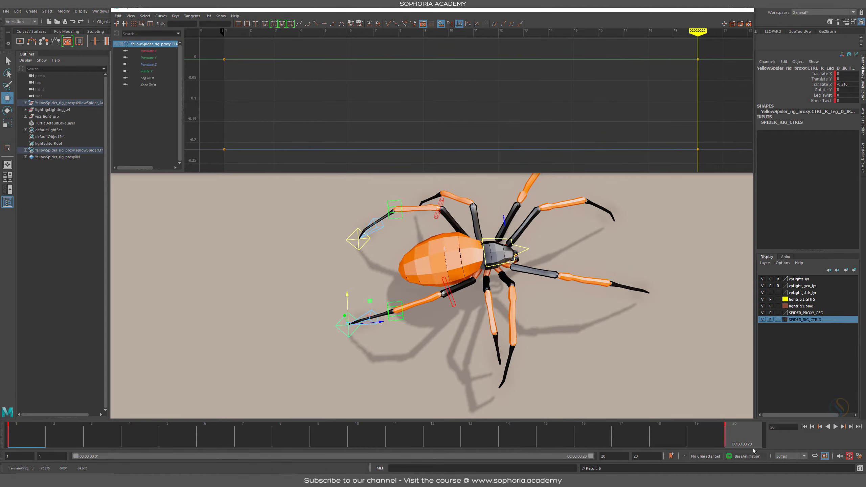
# Step: At frame 10, move the right Leg D foot forward along Translate Z
pyautogui.click(366, 440)
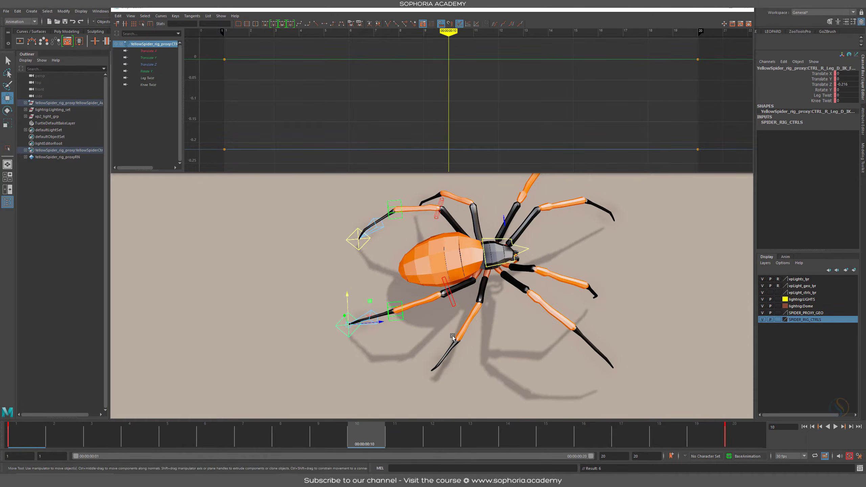
pyautogui.keyDown('alt'); pyautogui.moveTo(451, 335); pyautogui.dragTo(414, 375); pyautogui.keyUp('alt')
pyautogui.moveTo(334, 428); pyautogui.dragTo(362, 430)
pyautogui.moveTo(366, 322); pyautogui.dragTo(506, 269)
# Step: At frame 1, move the right Leg D foot outward to Translate X -0.382, key it, and key the same pose at frame 20
pyautogui.moveTo(65, 433); pyautogui.dragTo(27, 433)
pyautogui.moveTo(467, 312); pyautogui.dragTo(493, 312)
pyautogui.press('s')
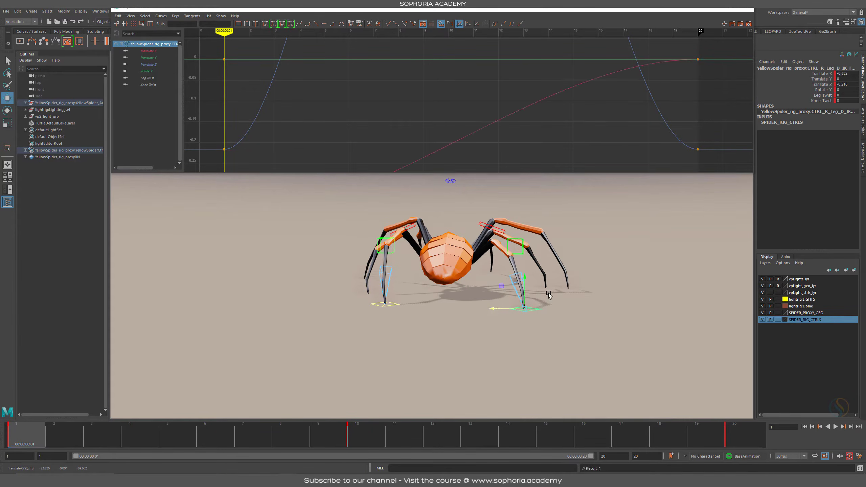
pyautogui.keyDown('alt'); pyautogui.moveTo(568, 282); pyautogui.dragTo(569, 305); pyautogui.keyUp('alt')
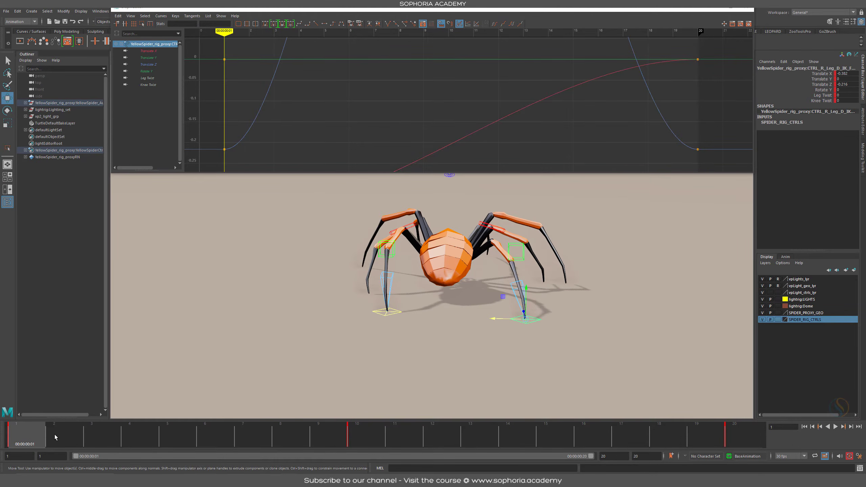
pyautogui.moveTo(55, 437); pyautogui.dragTo(865, 433)
pyautogui.press('s')
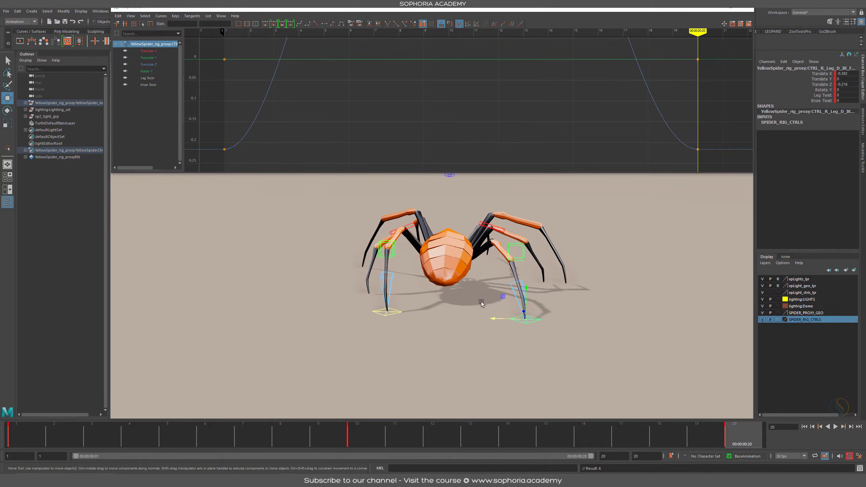
# Step: At frame 10, adjust the right Leg D foot's forward position to Translate Z 0.975 and key it
pyautogui.keyDown('alt'); pyautogui.moveTo(467, 295); pyautogui.dragTo(449, 263); pyautogui.keyUp('alt')
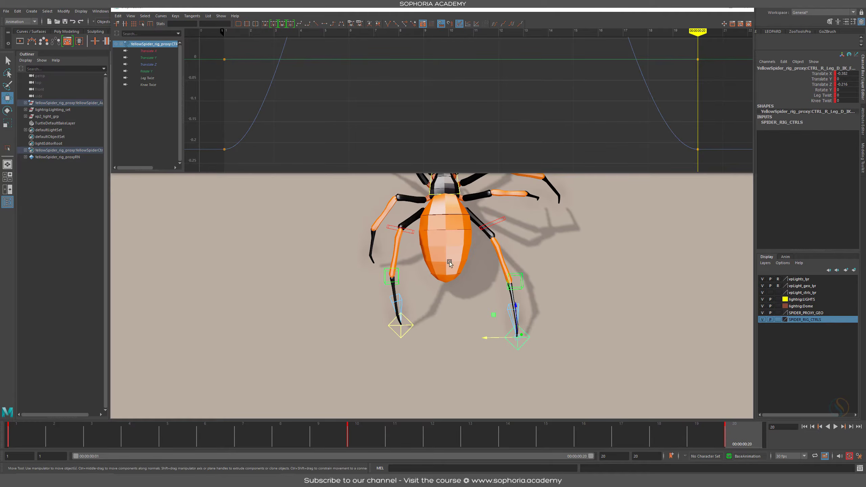
pyautogui.keyDown('alt'); pyautogui.moveTo(461, 337); pyautogui.dragTo(405, 283); pyautogui.keyUp('alt')
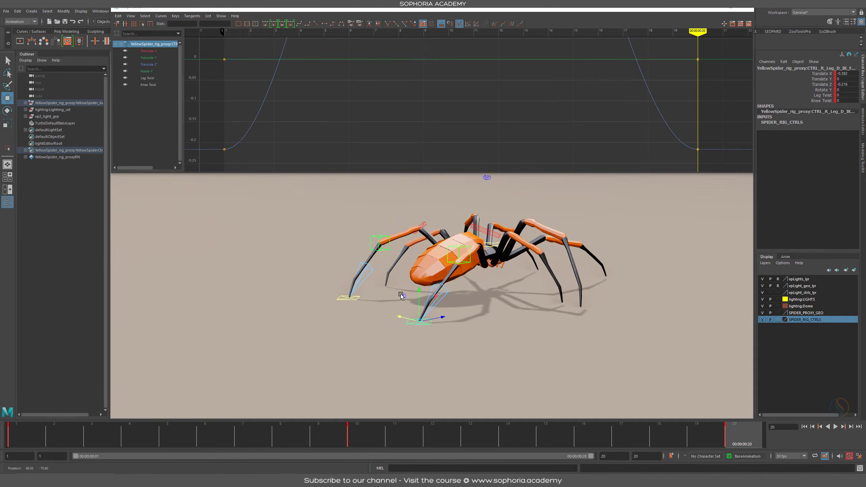
pyautogui.keyDown('alt'); pyautogui.moveTo(443, 300); pyautogui.dragTo(428, 362, button='right'); pyautogui.keyUp('alt')
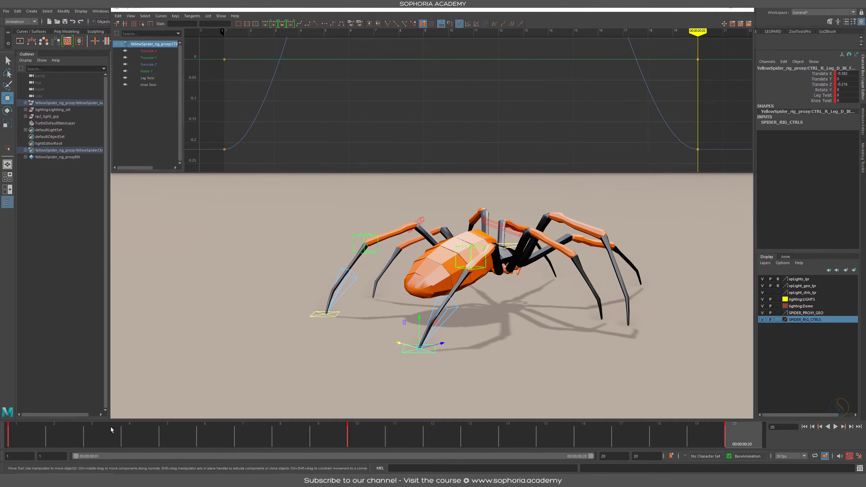
pyautogui.click(363, 436)
pyautogui.keyDown('alt'); pyautogui.moveTo(533, 322); pyautogui.dragTo(559, 365); pyautogui.keyUp('alt')
pyautogui.hotkey('ctrl', 'z')
pyautogui.moveTo(453, 389); pyautogui.dragTo(518, 343)
pyautogui.press('s')
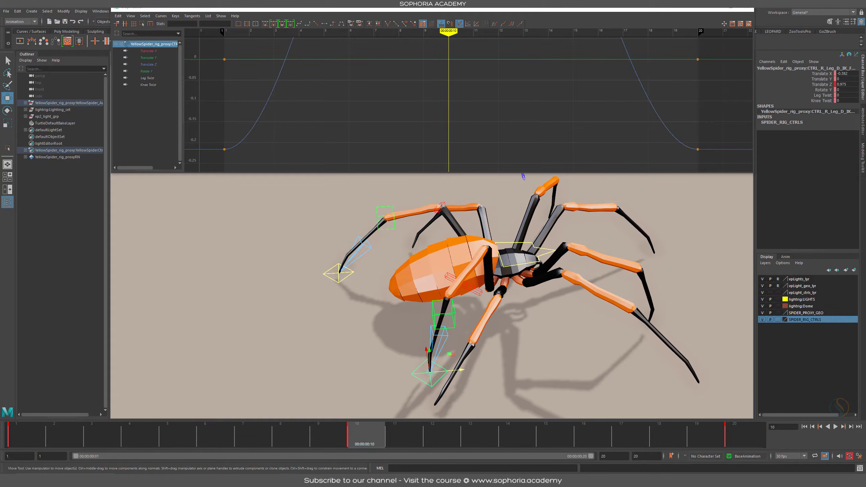
pyautogui.keyDown('alt'); pyautogui.moveTo(517, 375); pyautogui.dragTo(452, 356); pyautogui.keyUp('alt')
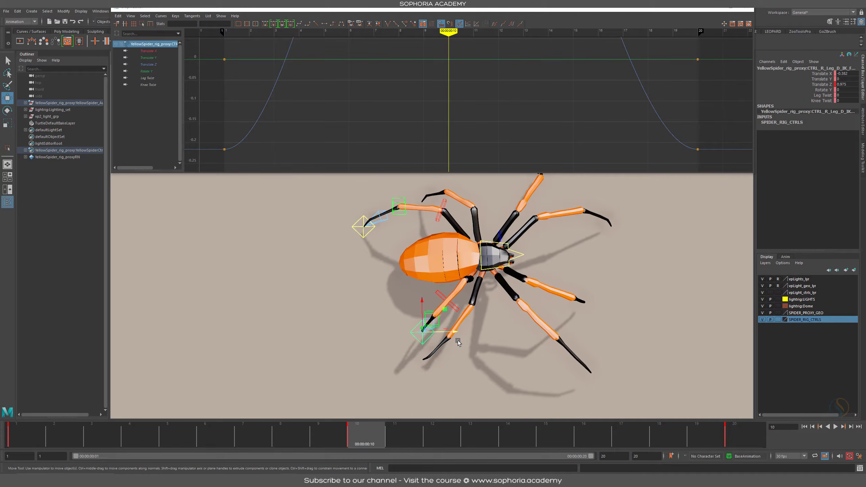
# Step: At frame 10, move the right Leg D foot farther forward to Translate Z 1.146 and key it
pyautogui.hotkey('alt', 'v')
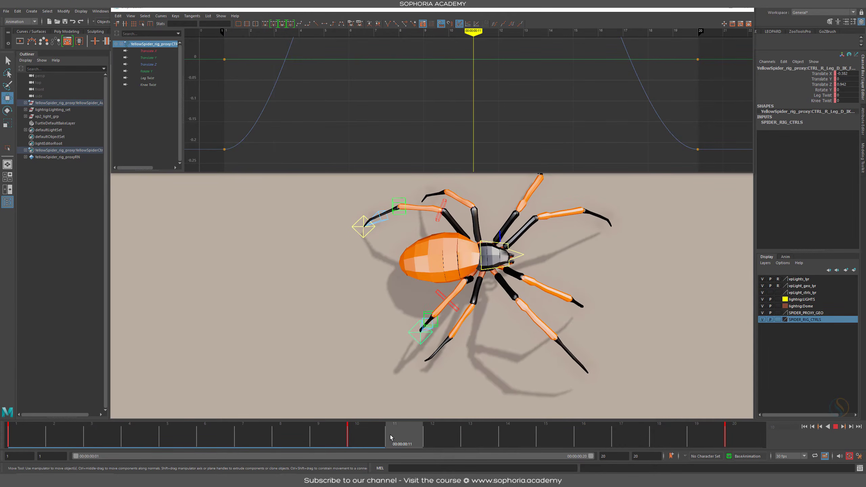
pyautogui.click(365, 438)
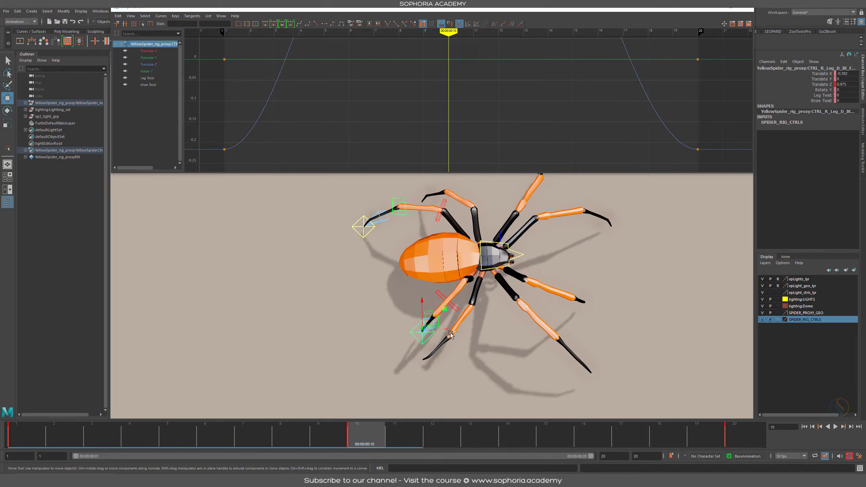
pyautogui.moveTo(450, 334)
pyautogui.mouseDown()
pyautogui.moveTo(491, 341)
pyautogui.moveTo(465, 342)
pyautogui.mouseUp()
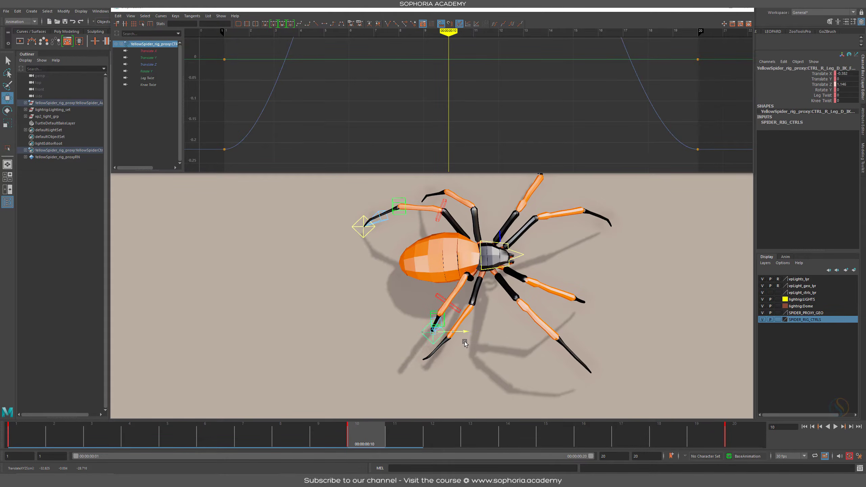
pyautogui.press('s')
# Step: Shift all Translate X keys of the right Leg D foot down to -0.492 on the curve and play back the change
pyautogui.click(149, 50)
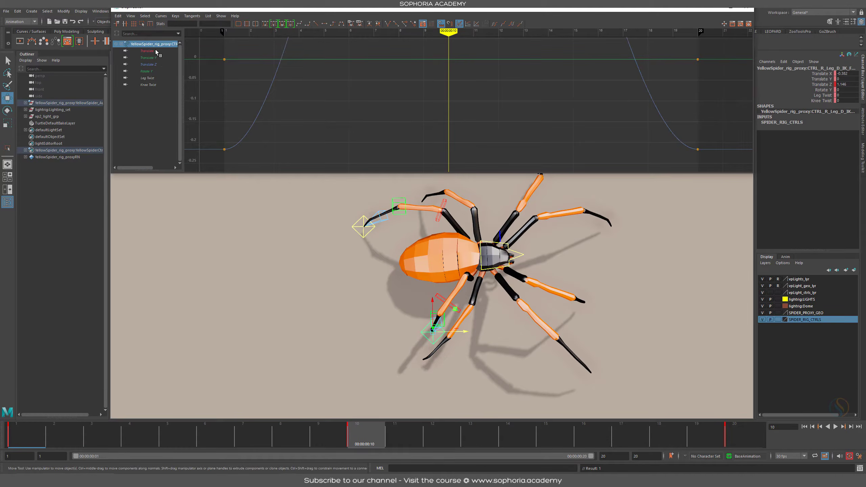
pyautogui.press('f')
pyautogui.moveTo(677, 81); pyautogui.dragTo(333, 131)
pyautogui.keyDown('shift'); pyautogui.moveTo(386, 114); pyautogui.dragTo(381, 162, button='middle'); pyautogui.keyUp('shift')
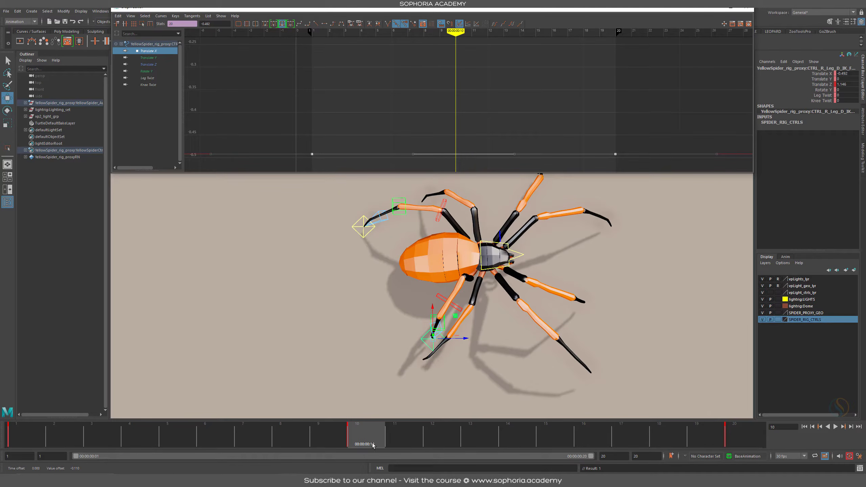
pyautogui.hotkey('alt', 'v')
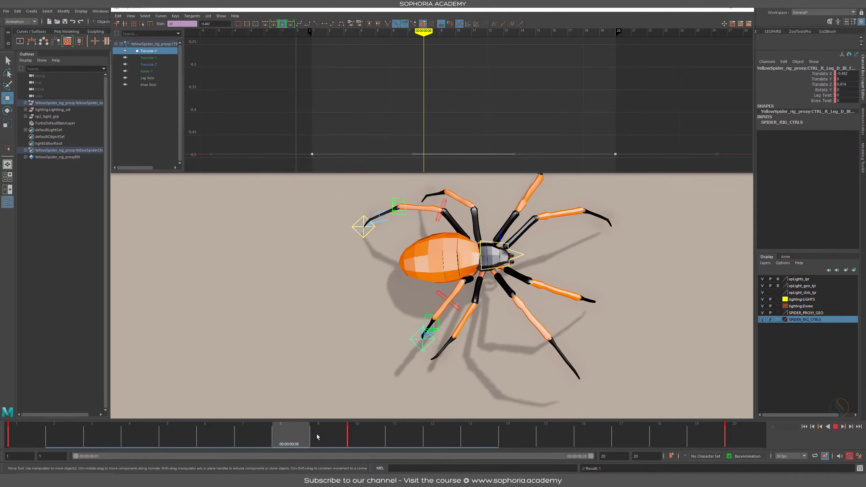
pyautogui.hotkey('alt', 'v')
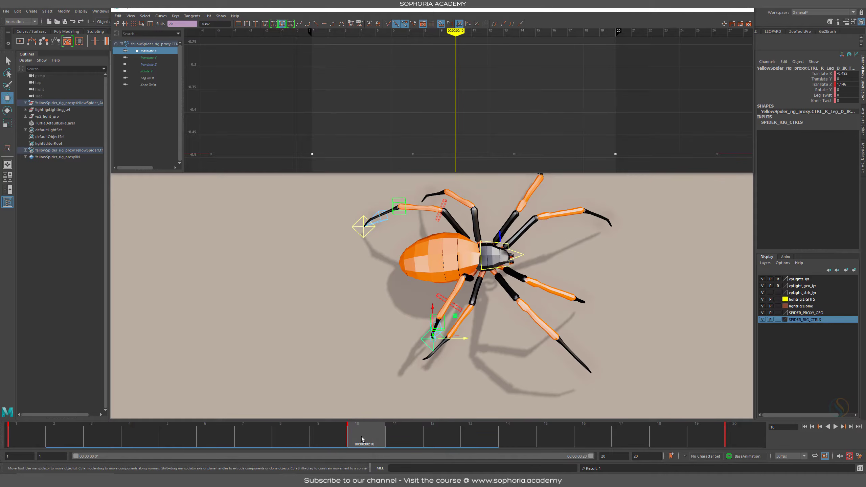
# Step: At frame 4, raise the right Leg D foot to Translate Y 0.395 and move it outward to Translate X -0.768
pyautogui.click(138, 434)
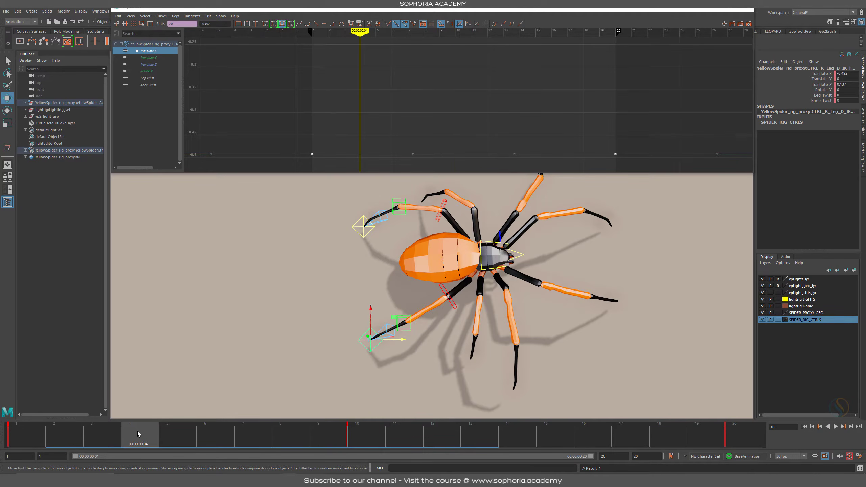
pyautogui.keyDown('alt'); pyautogui.moveTo(428, 361); pyautogui.dragTo(426, 269); pyautogui.keyUp('alt')
pyautogui.moveTo(356, 273); pyautogui.dragTo(501, 285)
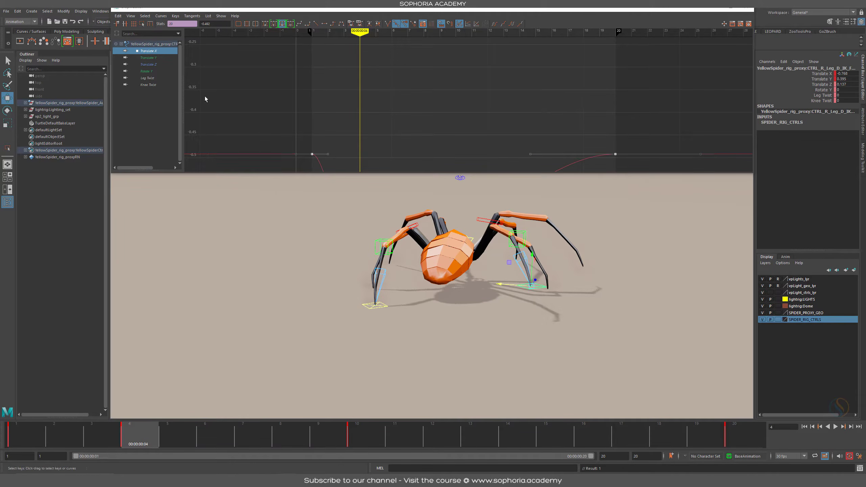
# Step: Tilt the frame 4 tangents upward on the foot's Translate Y curve and downward on its Translate X curve, and play back the motion
pyautogui.press('f')
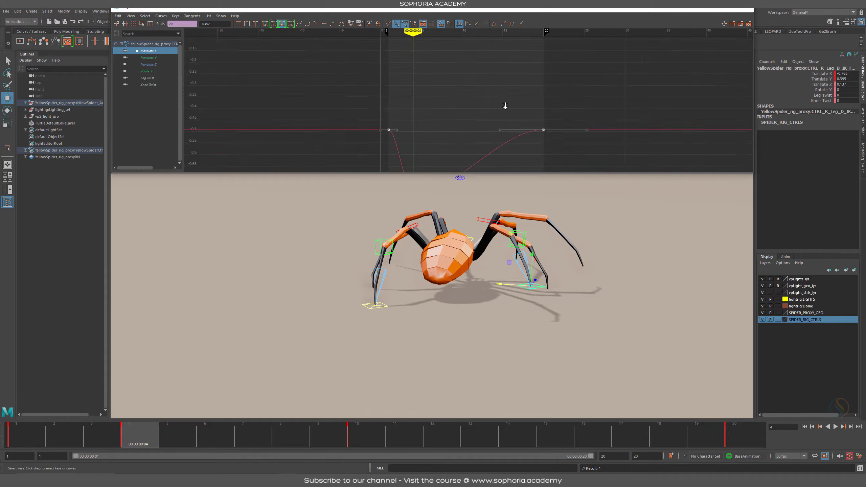
pyautogui.keyDown('shift'); pyautogui.click(155, 57); pyautogui.keyUp('shift')
pyautogui.moveTo(424, 71); pyautogui.dragTo(424, 68)
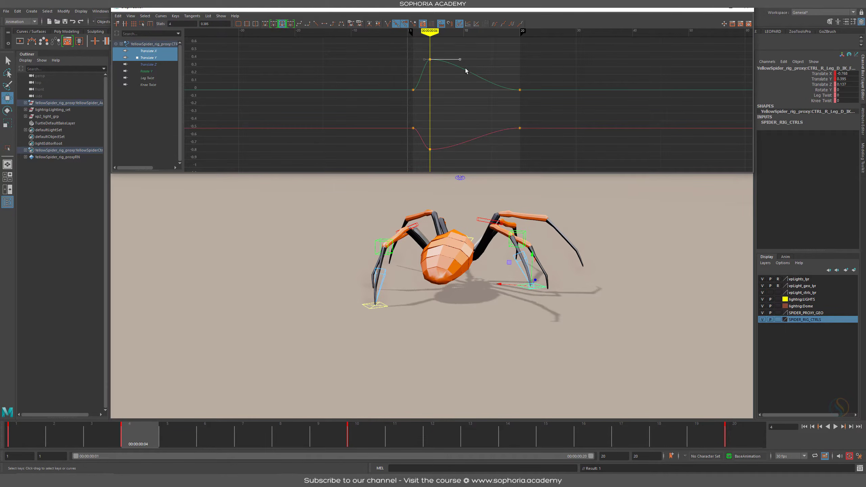
pyautogui.moveTo(465, 71); pyautogui.dragTo(462, 47, button='middle')
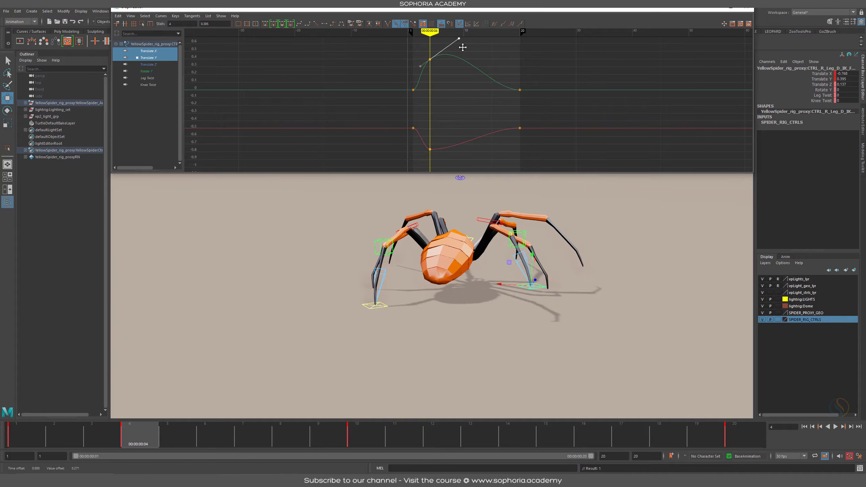
pyautogui.click(436, 155)
pyautogui.moveTo(454, 149); pyautogui.dragTo(453, 181, button='middle')
pyautogui.hotkey('alt', 'v')
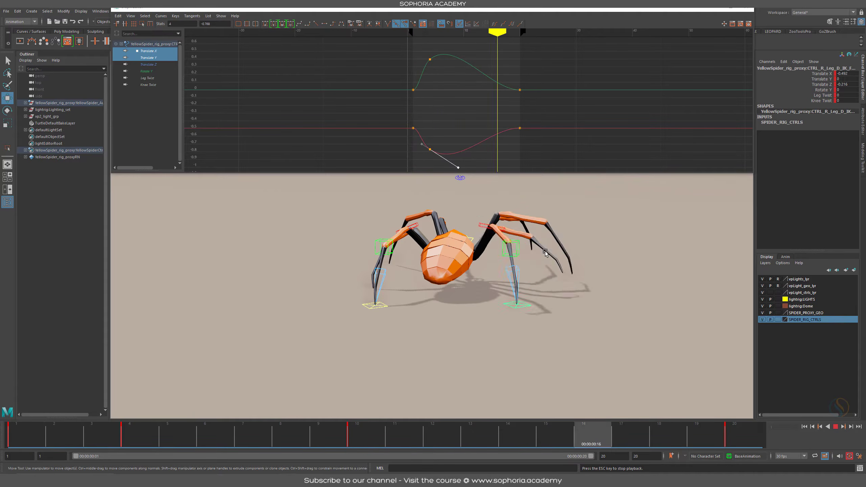
# Step: Move the frame 20 Translate X and Translate Y keys of the right Leg D foot to frame 10 and scrub the landing
pyautogui.keyDown('alt'); pyautogui.moveTo(545, 300); pyautogui.dragTo(527, 261); pyautogui.keyUp('alt')
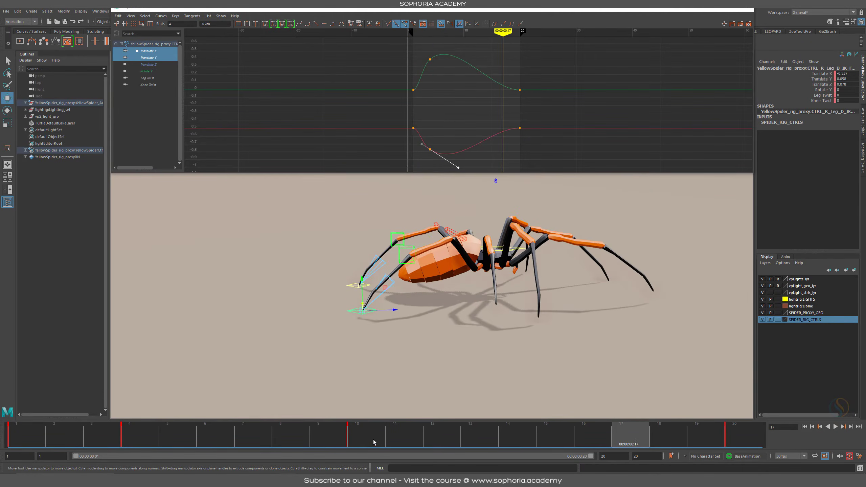
pyautogui.click(356, 439)
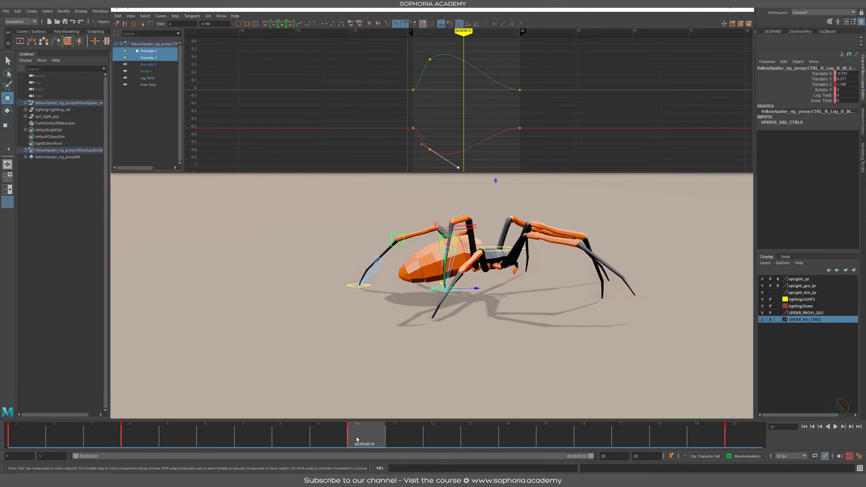
pyautogui.moveTo(362, 446)
pyautogui.mouseDown()
pyautogui.moveTo(92, 443)
pyautogui.moveTo(358, 443)
pyautogui.mouseUp()
pyautogui.moveTo(477, 52); pyautogui.dragTo(585, 163)
pyautogui.keyDown('shift'); pyautogui.moveTo(510, 147); pyautogui.dragTo(467, 148, button='middle'); pyautogui.keyUp('shift')
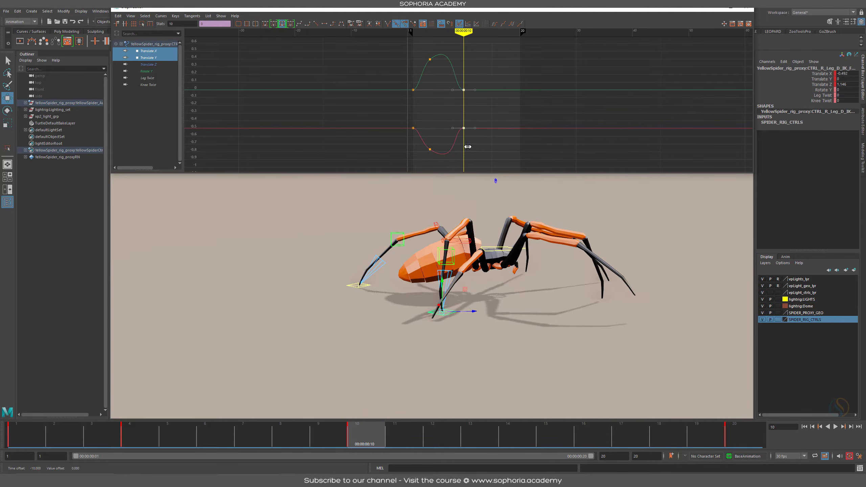
pyautogui.click(510, 44)
pyautogui.keyDown('alt'); pyautogui.moveTo(457, 293); pyautogui.dragTo(511, 290); pyautogui.keyUp('alt')
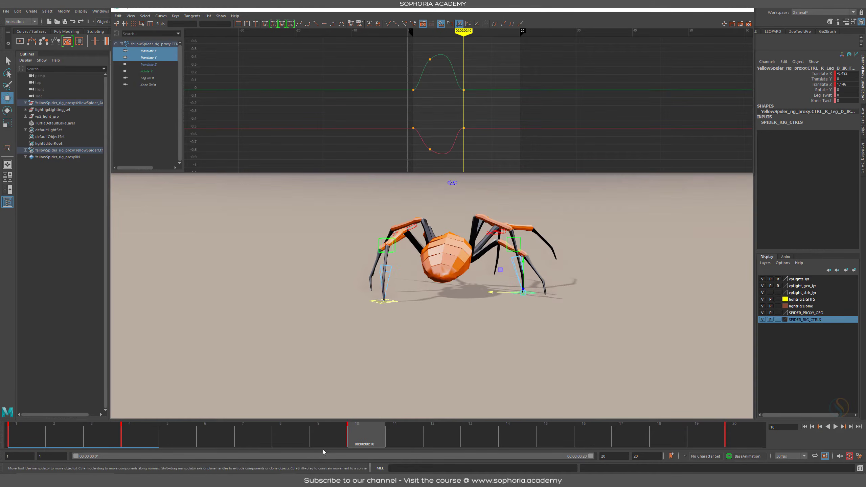
pyautogui.moveTo(294, 445); pyautogui.dragTo(351, 450)
# Step: Flatten the tangents of the frame 4 keys on the foot's Translate X and Translate Y curves
pyautogui.keyDown('alt'); pyautogui.moveTo(491, 314); pyautogui.dragTo(434, 322); pyautogui.keyUp('alt')
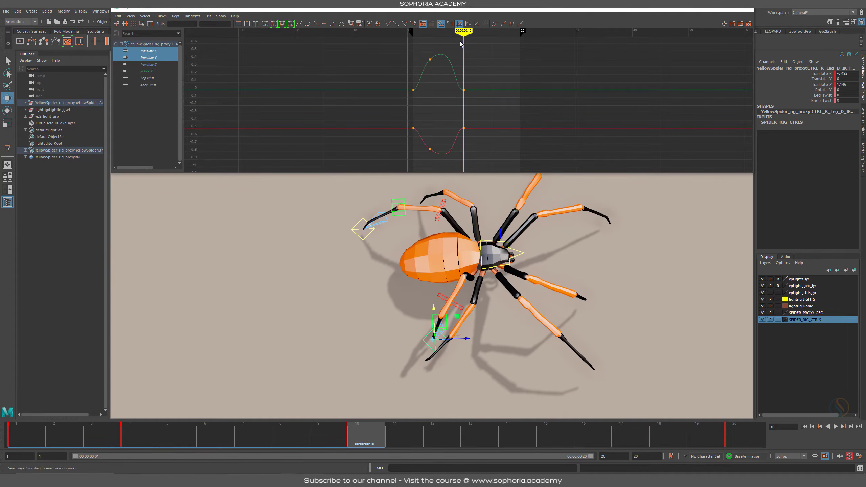
pyautogui.moveTo(451, 43); pyautogui.dragTo(424, 173)
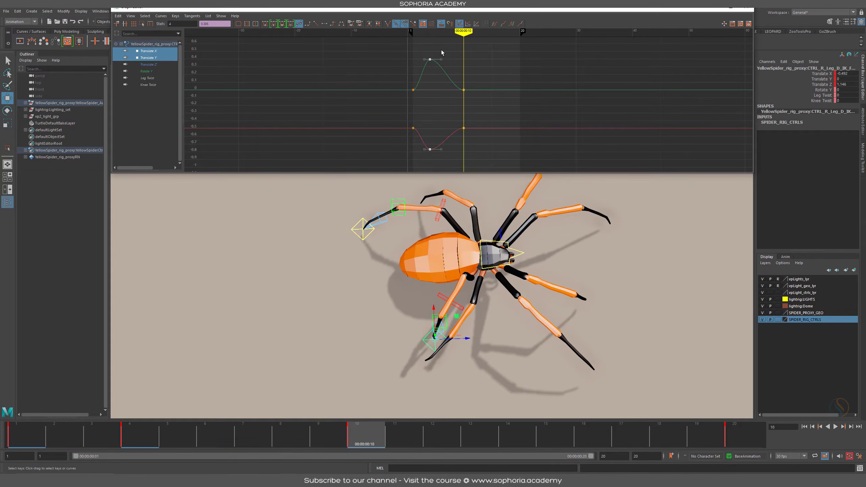
pyautogui.moveTo(448, 51); pyautogui.dragTo(439, 66)
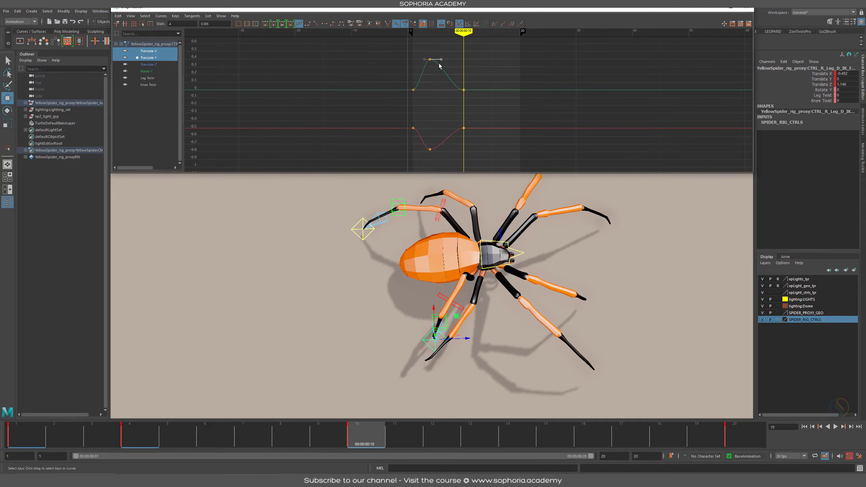
pyautogui.click(430, 149)
# Step: Tilt the frame 4 tangents slightly, upward on the Translate Y curve and downward on the Translate X curve
pyautogui.keyDown('alt'); pyautogui.keyDown('shift'); pyautogui.moveTo(470, 154); pyautogui.dragTo(489, 158, button='right'); pyautogui.keyUp('shift'); pyautogui.keyUp('alt')
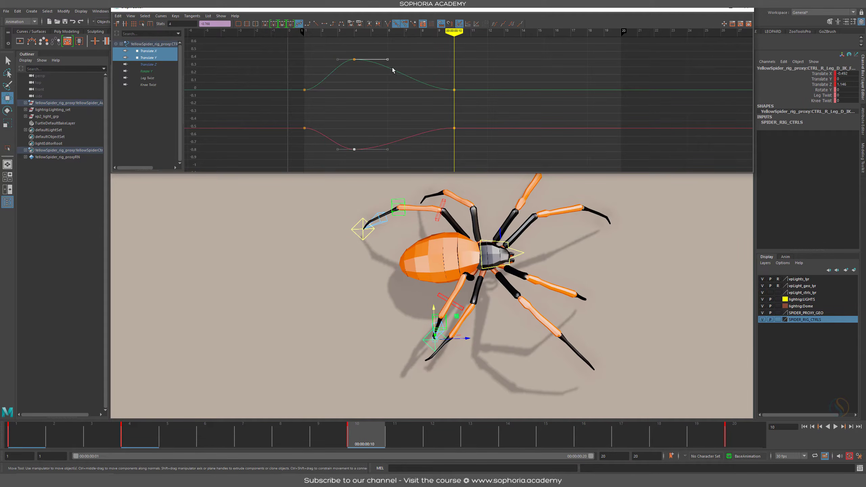
pyautogui.moveTo(389, 62); pyautogui.dragTo(389, 56, button='middle')
pyautogui.hotkey('ctrl', 'z')
pyautogui.moveTo(400, 54); pyautogui.dragTo(385, 62)
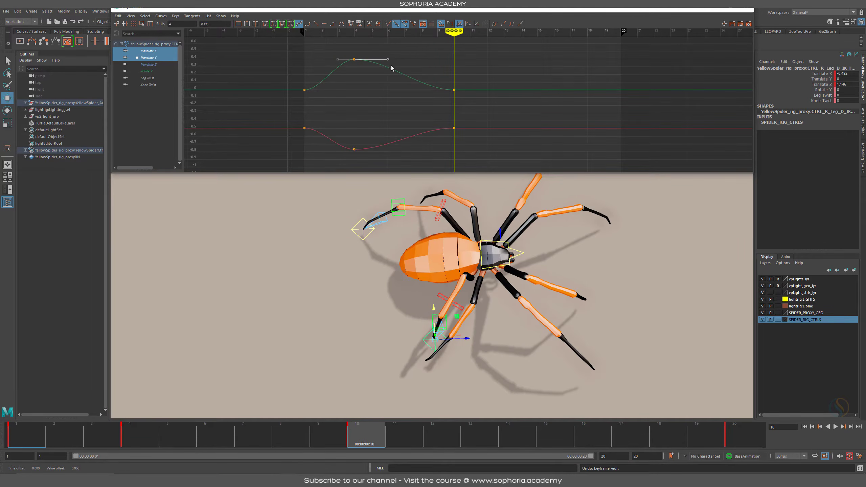
pyautogui.moveTo(391, 68); pyautogui.dragTo(393, 59, button='middle')
pyautogui.moveTo(380, 115); pyautogui.dragTo(347, 156)
pyautogui.moveTo(382, 165); pyautogui.dragTo(383, 171, button='middle')
# Step: Examine the right Leg D stride by scrubbing to frame 20, viewing its Translate Z curve and playing the loop
pyautogui.moveTo(54, 436); pyautogui.dragTo(487, 454)
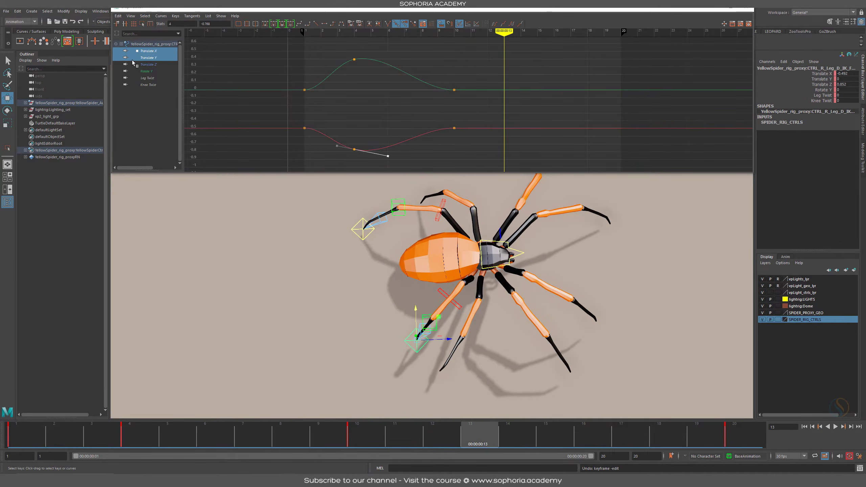
pyautogui.click(154, 65)
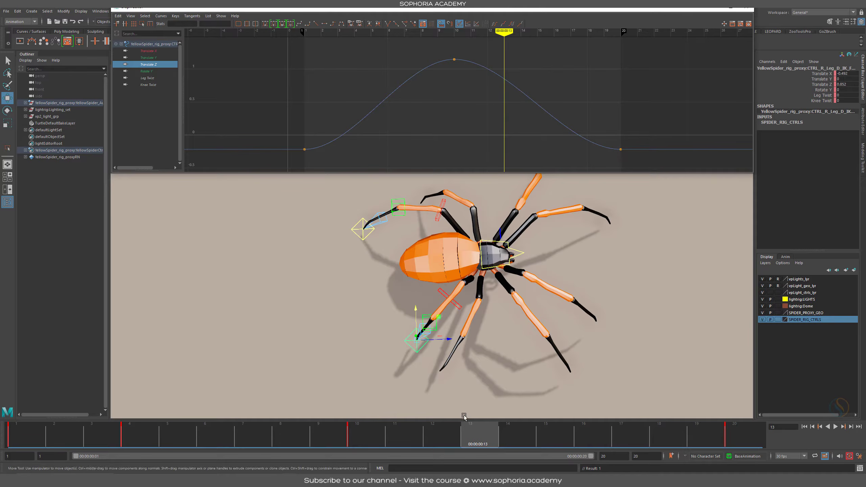
pyautogui.moveTo(460, 433); pyautogui.dragTo(731, 466)
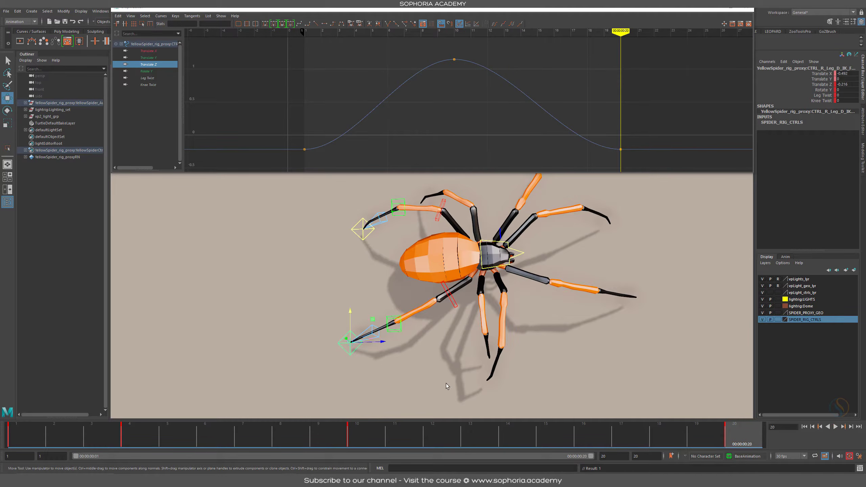
pyautogui.hotkey('alt', 'v')
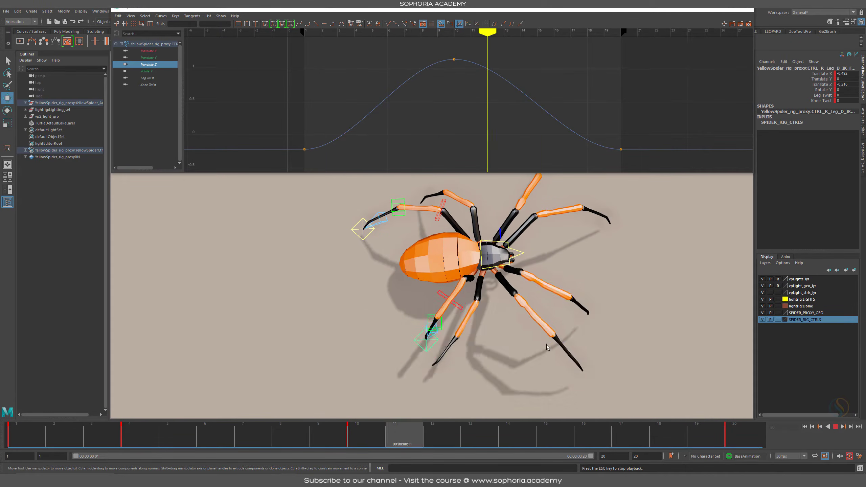
pyautogui.press('Escape')
pyautogui.click(749, 443)
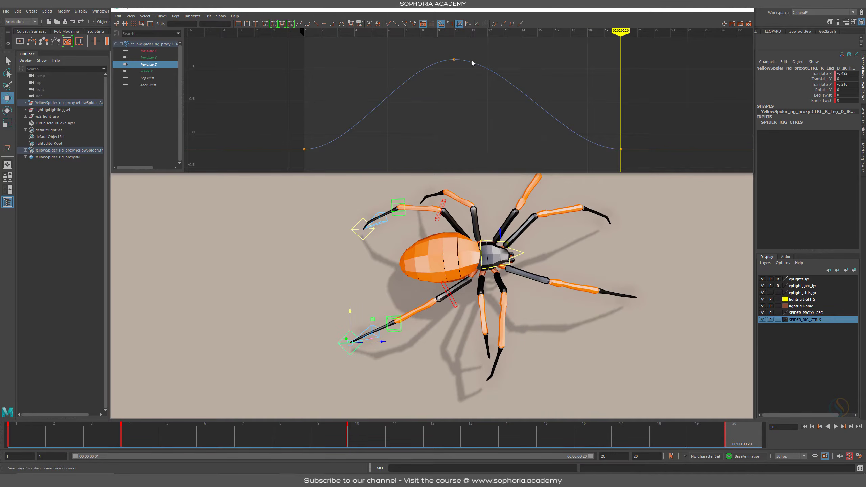
# Step: Set Leg A, Leg B, Leg C and Leg D visibility to 1 on the rig's visibility control
pyautogui.click(149, 44)
pyautogui.keyDown('alt'); pyautogui.moveTo(491, 225); pyautogui.dragTo(488, 214); pyautogui.keyUp('alt')
pyautogui.click(489, 214)
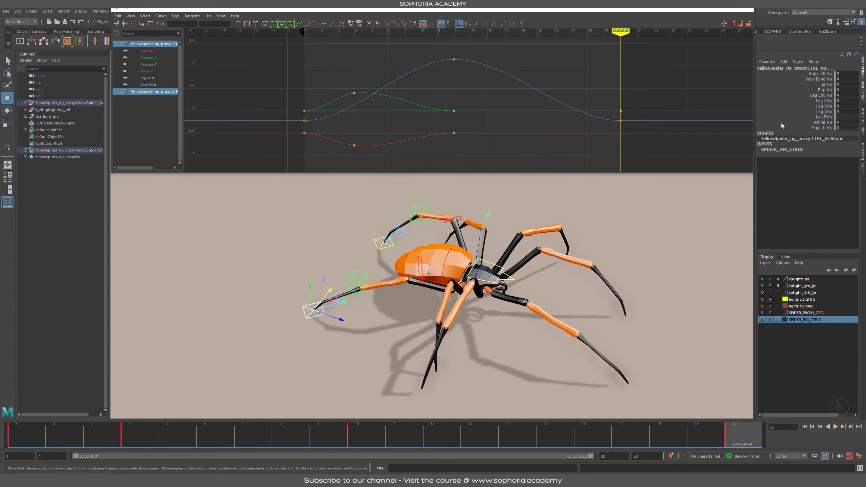
pyautogui.moveTo(828, 102); pyautogui.dragTo(827, 115)
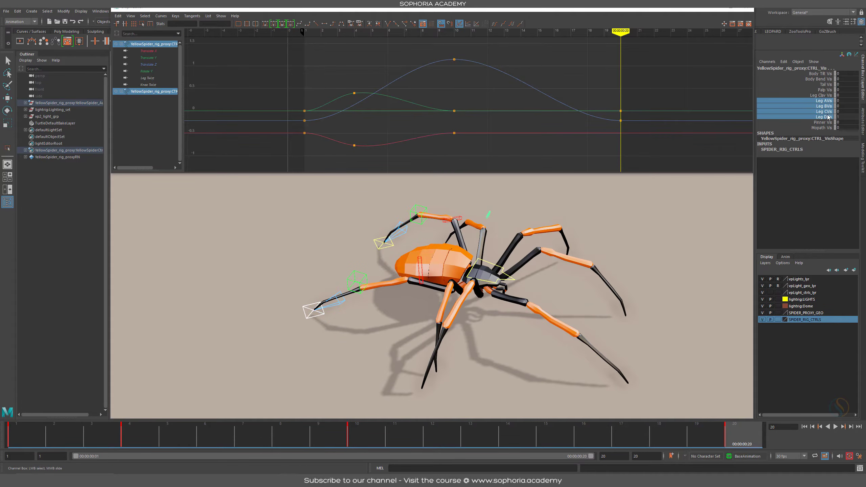
pyautogui.moveTo(442, 319); pyautogui.dragTo(522, 314, button='middle')
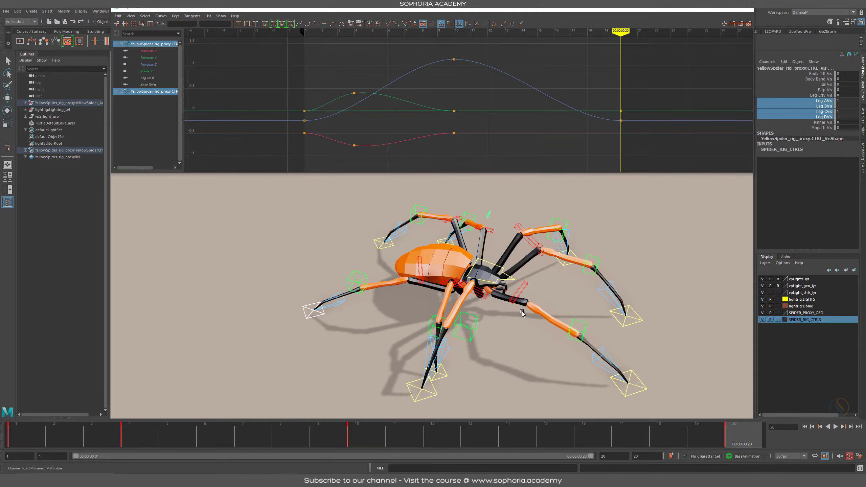
# Step: Add the other right leg foot controls to the selection and select all of their animation keys
pyautogui.keyDown('shift'); pyautogui.click(433, 392); pyautogui.keyUp('shift')
pyautogui.press('w')
pyautogui.keyDown('shift'); pyautogui.click(619, 389); pyautogui.keyUp('shift')
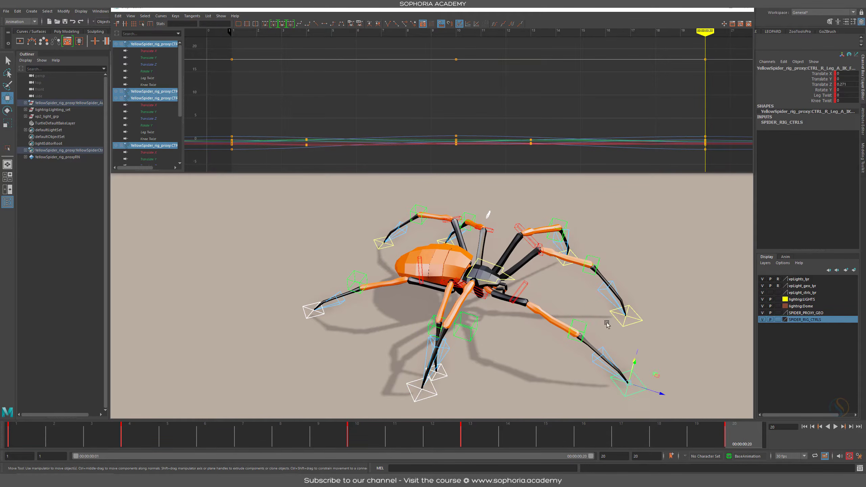
pyautogui.press('f')
pyautogui.moveTo(633, 72); pyautogui.dragTo(239, 173)
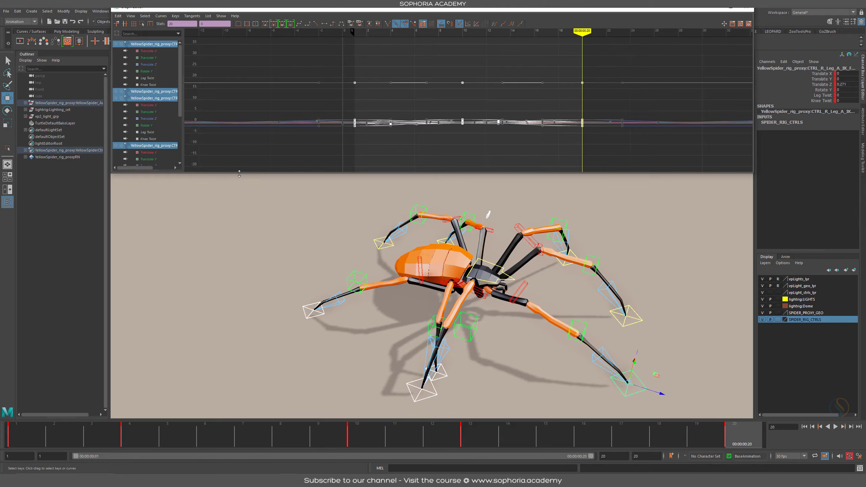
# Step: Normalize the display of the selected right leg curves and set their pre- and post-infinity to Cycle
pyautogui.press('f')
pyautogui.keyDown('alt'); pyautogui.keyDown('shift'); pyautogui.moveTo(595, 110); pyautogui.dragTo(558, 110, button='right'); pyautogui.keyUp('shift'); pyautogui.keyUp('alt')
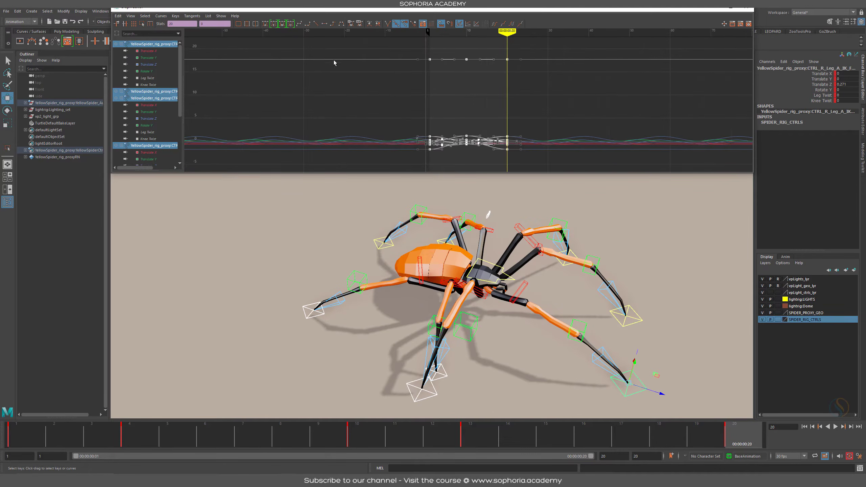
pyautogui.click(476, 24)
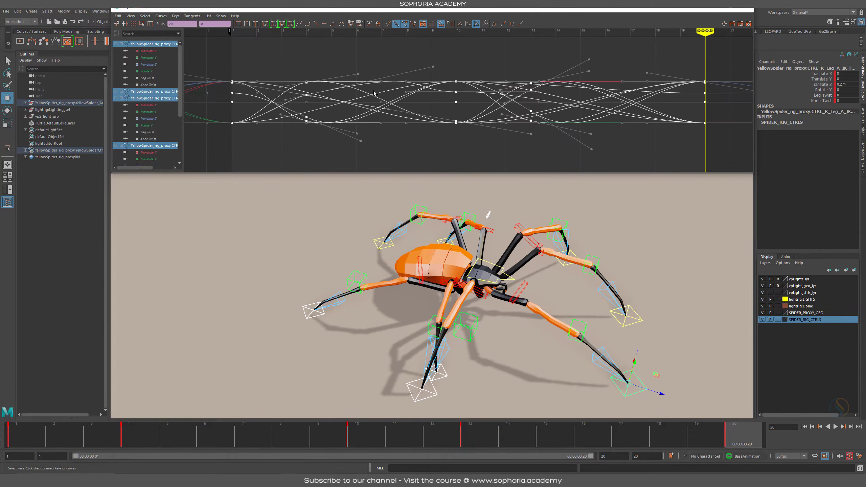
pyautogui.click(495, 24)
pyautogui.click(511, 23)
pyautogui.click(160, 15)
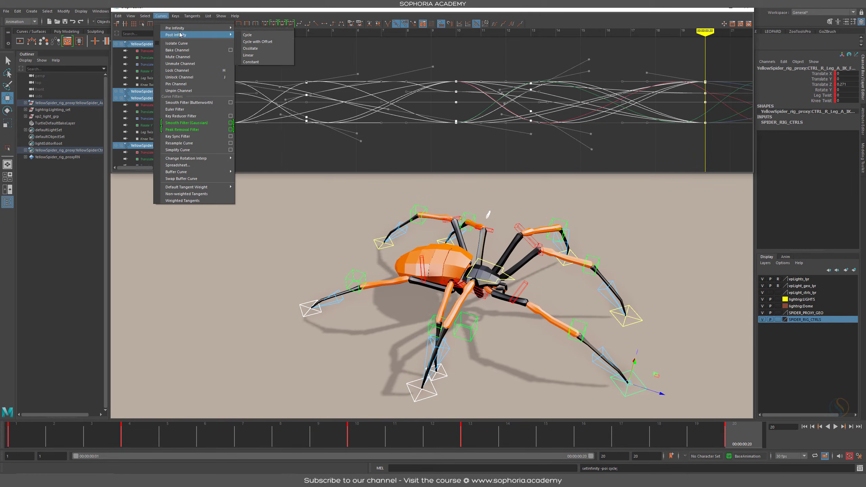
# Step: Set the post-infinity of the selected right leg curves to Cycle and review how they repeat beyond the keyed range
pyautogui.moveTo(199, 36)
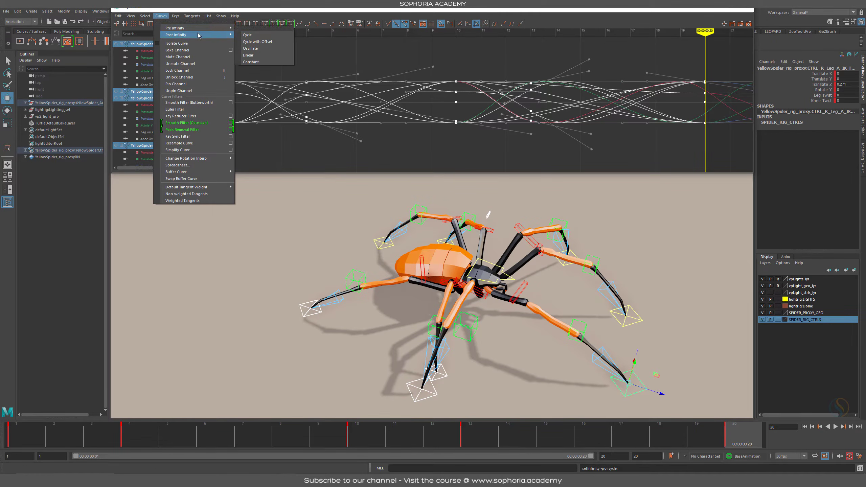
pyautogui.click(254, 35)
pyautogui.scroll(-5, 464, 103)
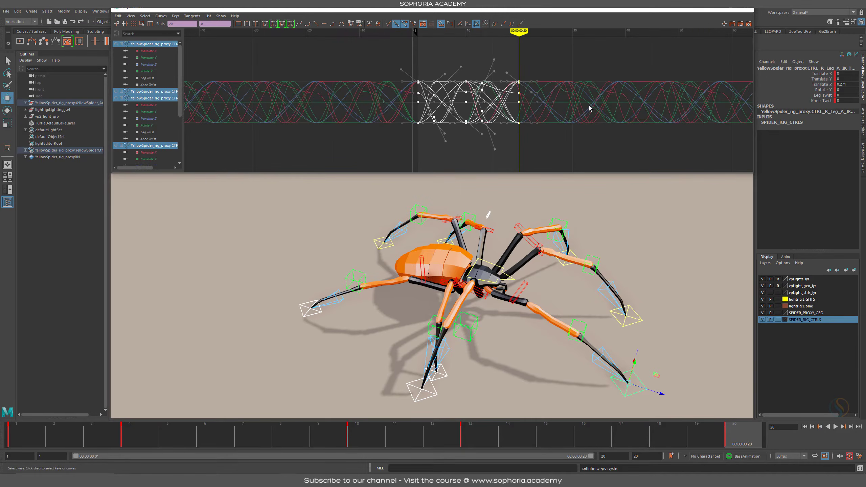
pyautogui.scroll(3, 457, 97)
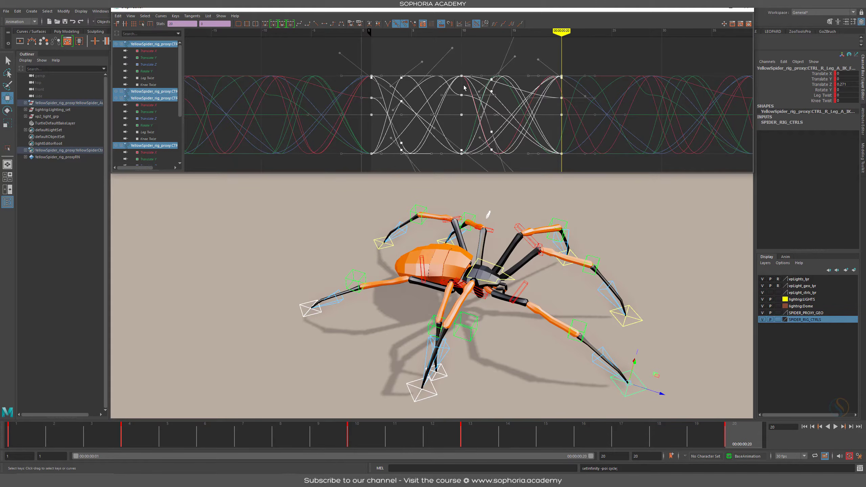
# Step: Isolate the right Leg B foot's Translate Y curve and smooth the tangents of its frame 4 and frame 10 keys
pyautogui.click(462, 94)
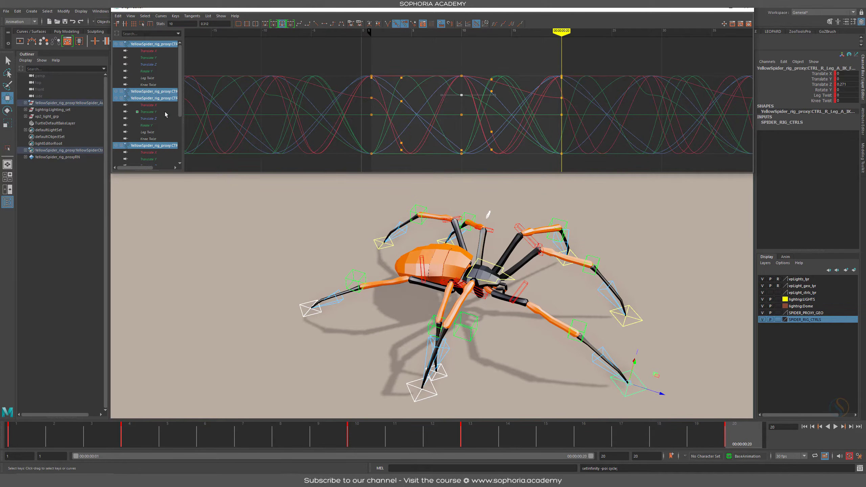
pyautogui.click(160, 98)
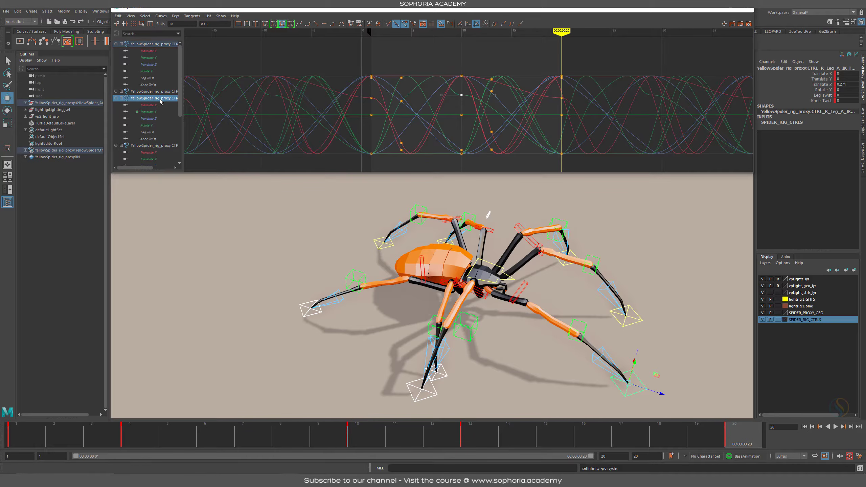
pyautogui.click(160, 111)
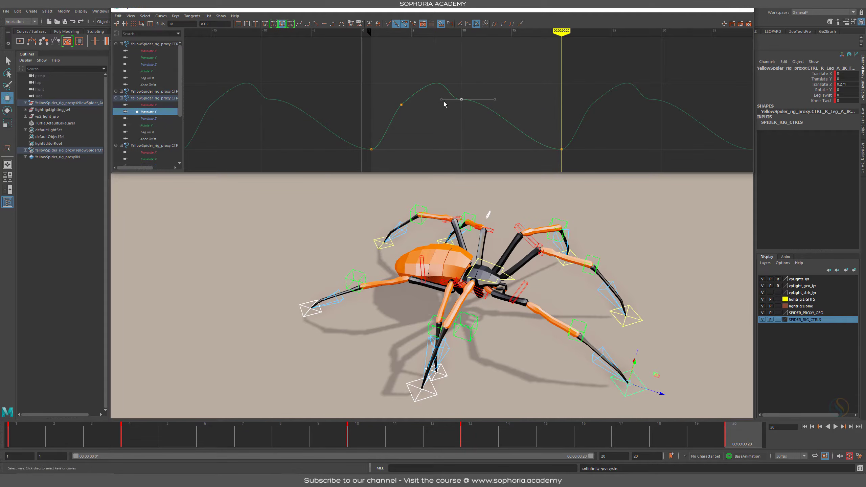
pyautogui.moveTo(377, 82); pyautogui.dragTo(429, 131)
pyautogui.hotkey('shift', 's')
pyautogui.moveTo(479, 79); pyautogui.dragTo(455, 102)
pyautogui.hotkey('shift', 's')
# Step: Scrub to frame 10 and play the loop from a low side view to check the right Leg B foot's lift
pyautogui.moveTo(216, 429); pyautogui.dragTo(358, 434)
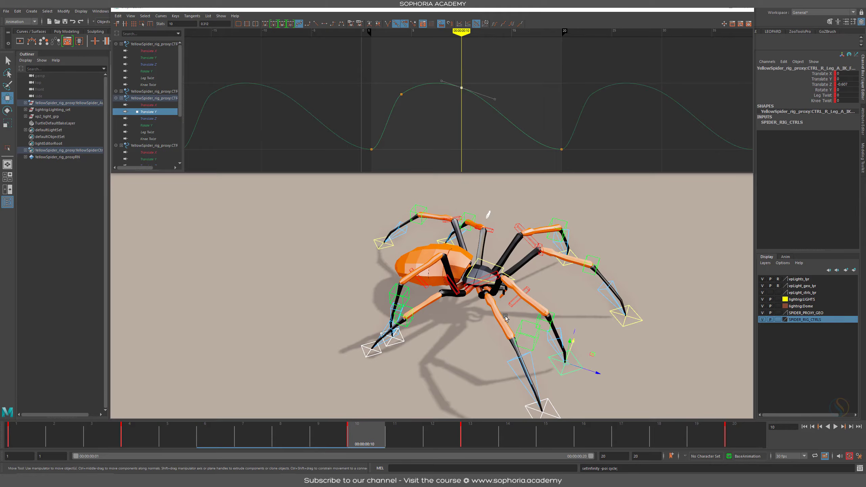
pyautogui.keyDown('alt'); pyautogui.moveTo(503, 316); pyautogui.dragTo(542, 259); pyautogui.keyUp('alt')
pyautogui.hotkey('alt', 'v')
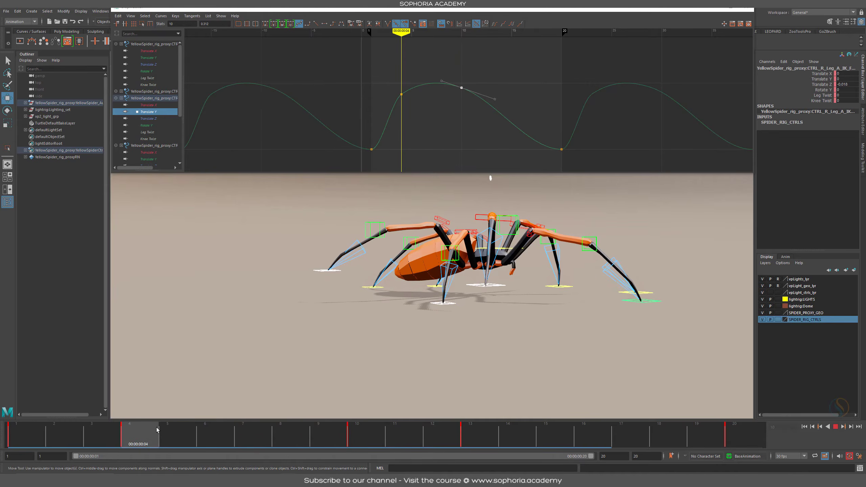
pyautogui.hotkey('alt', 'v')
# Step: Try moving the right Leg B foot's frame 4 Translate Y key one frame earlier and higher, and undo the move
pyautogui.moveTo(401, 94); pyautogui.dragTo(395, 84)
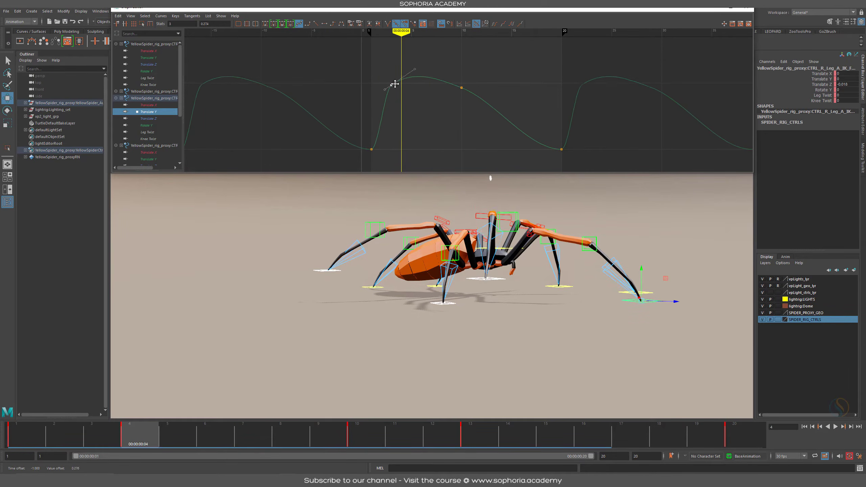
pyautogui.hotkey('ctrl', 'z')
pyautogui.hotkey('alt', 'v')
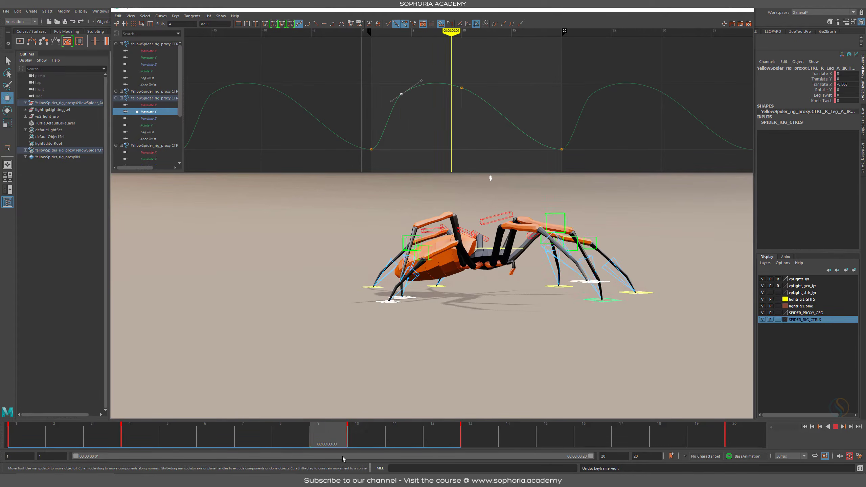
# Step: Set the right Leg B foot's Translate Y key at frame 10 to 0
pyautogui.click(368, 441)
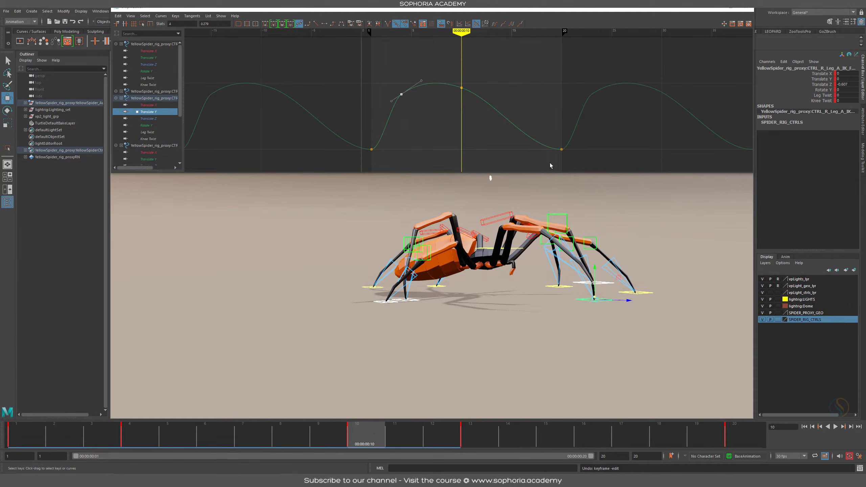
pyautogui.moveTo(445, 109); pyautogui.dragTo(444, 109)
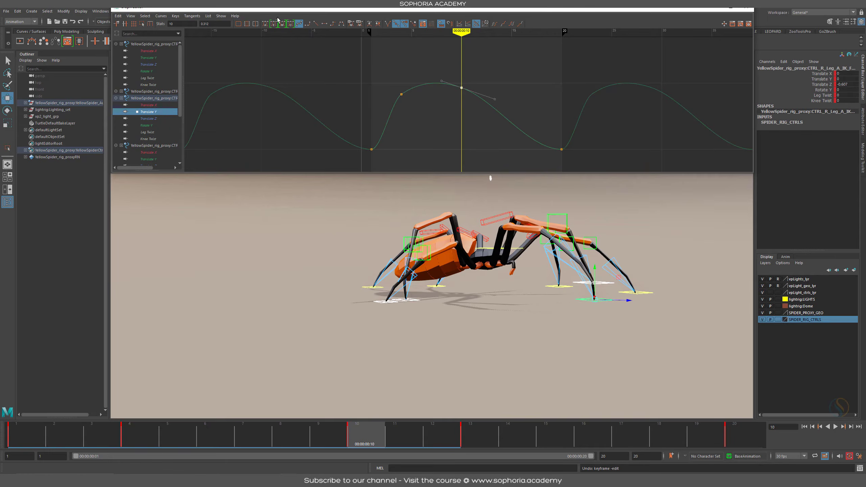
pyautogui.moveTo(215, 24); pyautogui.dragTo(160, 26)
pyautogui.write('0')
pyautogui.press('Return')
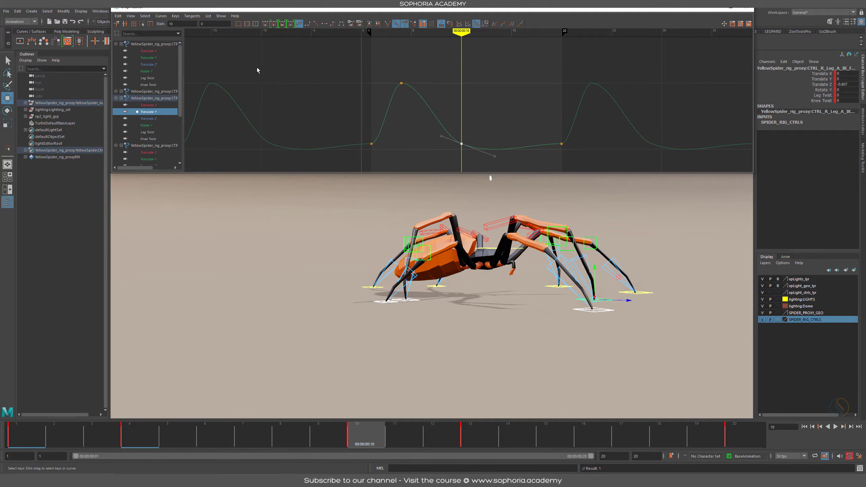
# Step: Flatten the tangents of the right Leg B foot's frame 10 and frame 20 Translate Y keys and play the loop
pyautogui.click(148, 105)
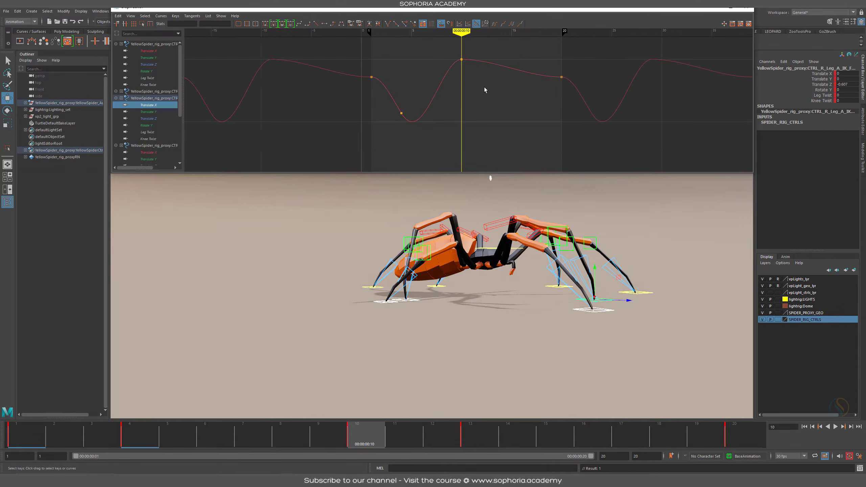
pyautogui.click(158, 111)
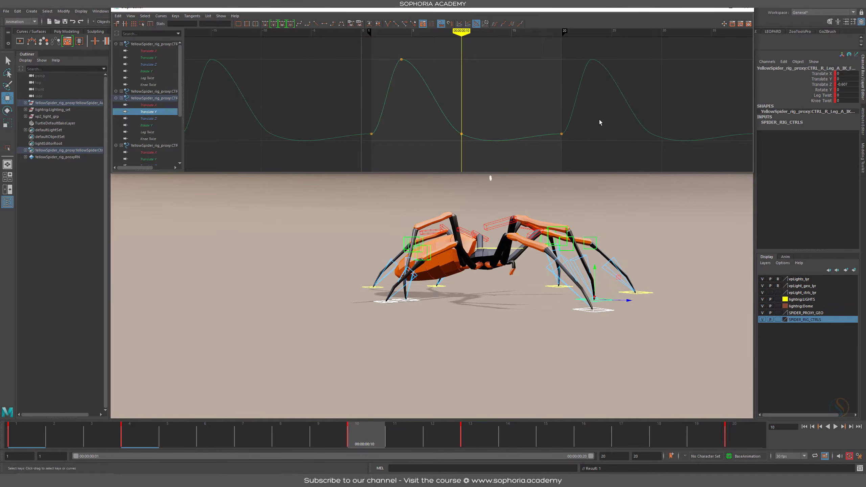
pyautogui.moveTo(594, 119); pyautogui.dragTo(397, 160)
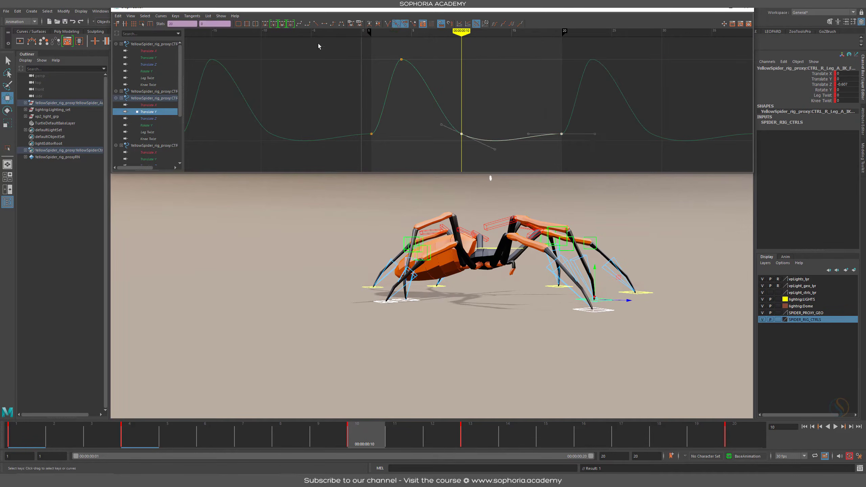
pyautogui.click(324, 24)
pyautogui.hotkey('alt', 'v')
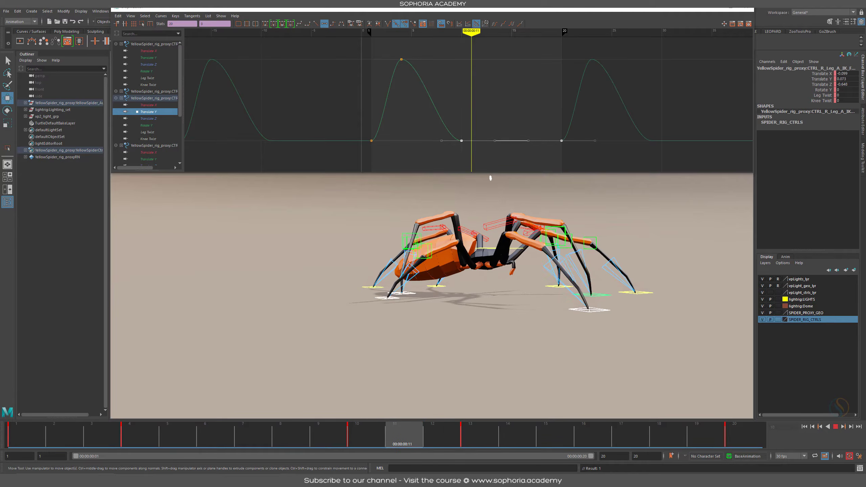
pyautogui.hotkey('alt', 'v')
# Step: Reshape the tangent of the frame 4 key on the right Leg B foot's Translate Y curve
pyautogui.moveTo(392, 51); pyautogui.dragTo(431, 90)
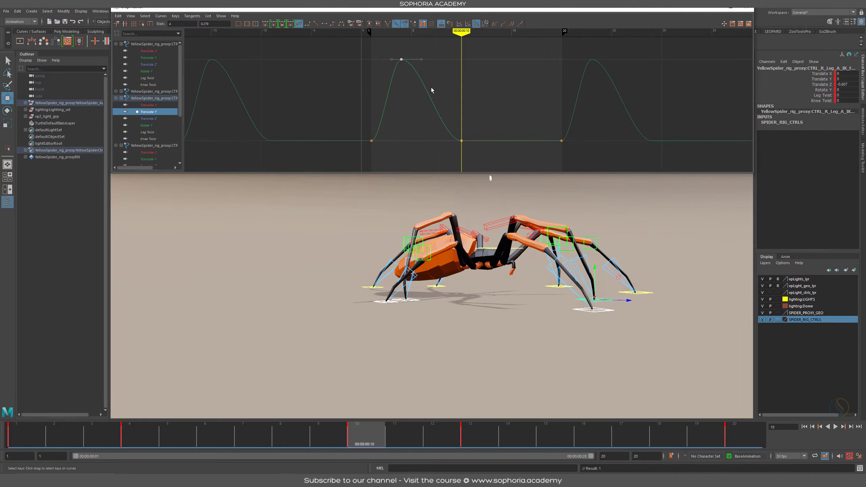
pyautogui.keyDown('alt'); pyautogui.keyDown('shift'); pyautogui.moveTo(431, 90); pyautogui.dragTo(477, 89, button='right'); pyautogui.keyUp('shift'); pyautogui.keyUp('alt')
pyautogui.keyDown('alt'); pyautogui.moveTo(335, 55); pyautogui.dragTo(416, 89, button='middle'); pyautogui.keyUp('alt')
pyautogui.moveTo(404, 84); pyautogui.dragTo(378, 99)
pyautogui.moveTo(389, 110); pyautogui.dragTo(386, 82, button='middle')
# Step: Give the right Leg B foot's frame 10 Translate X key the same value as its frame 20 key
pyautogui.click(153, 107)
pyautogui.moveTo(516, 99)
pyautogui.keyDown('alt'); pyautogui.mouseDown(button='right')
pyautogui.moveTo(504, 93)
pyautogui.moveTo(522, 114)
pyautogui.moveTo(513, 115)
pyautogui.mouseUp(button='right'); pyautogui.keyUp('alt')
pyautogui.keyDown('alt'); pyautogui.moveTo(514, 116); pyautogui.dragTo(494, 140, button='middle'); pyautogui.keyUp('alt')
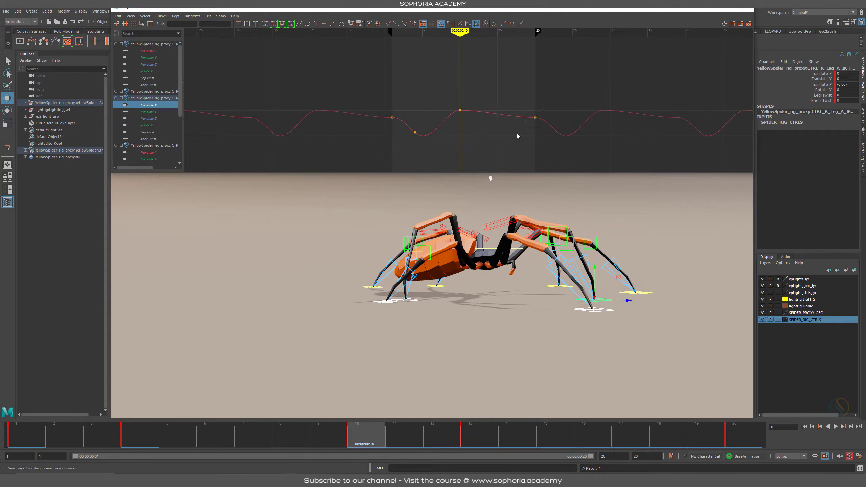
pyautogui.moveTo(517, 133); pyautogui.dragTo(516, 134)
pyautogui.click(218, 24)
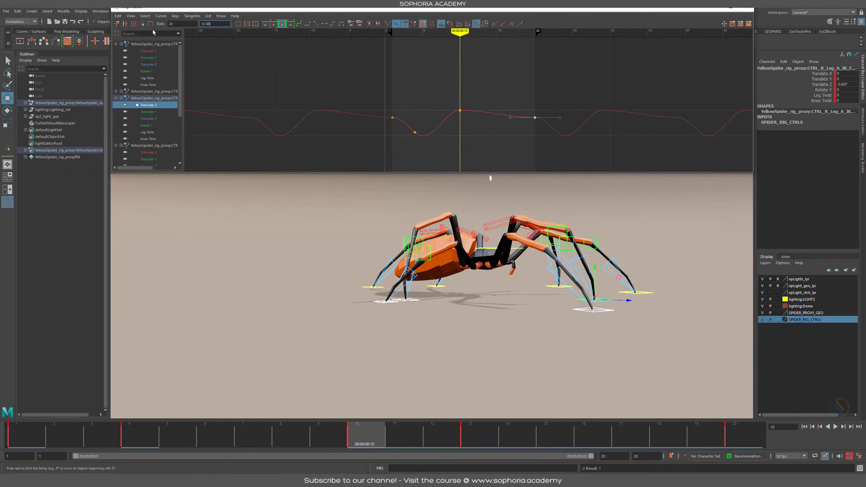
pyautogui.doubleClick(216, 24)
pyautogui.moveTo(478, 85); pyautogui.dragTo(463, 115)
pyautogui.doubleClick(214, 25)
pyautogui.press('Return')
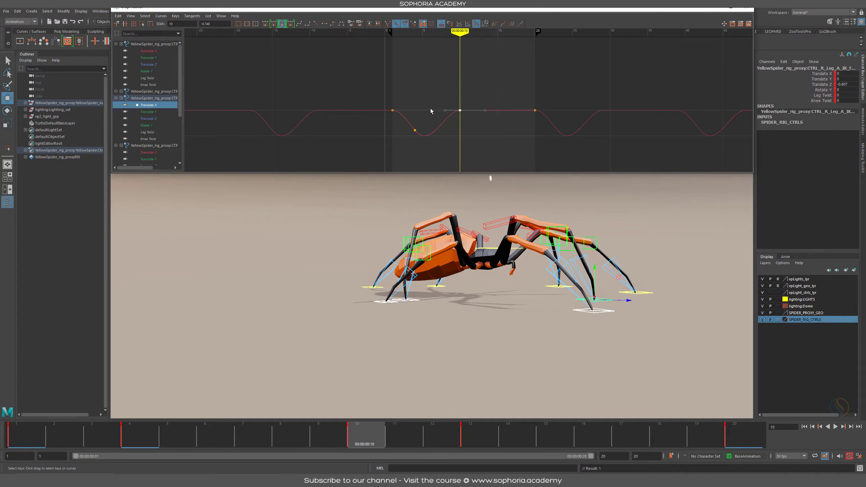
# Step: Examine the right Leg B foot's Translate Y and Z curves, and play and scrub the walk loop from several angles
pyautogui.click(155, 113)
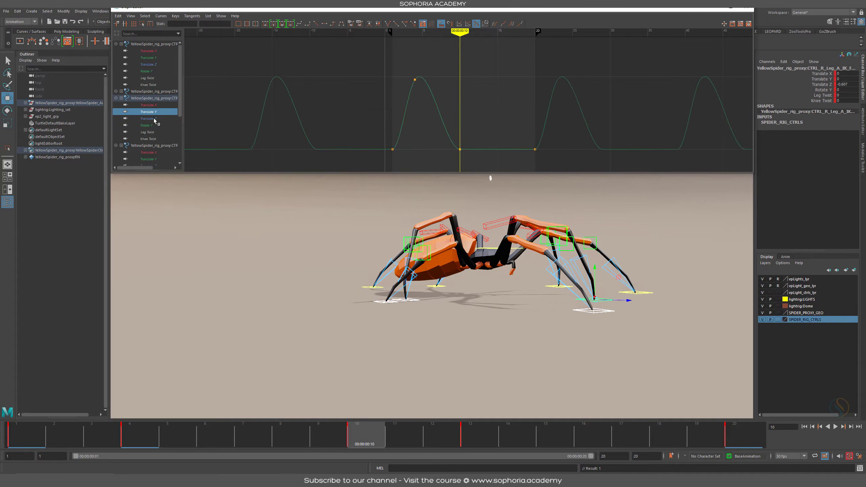
pyautogui.click(155, 118)
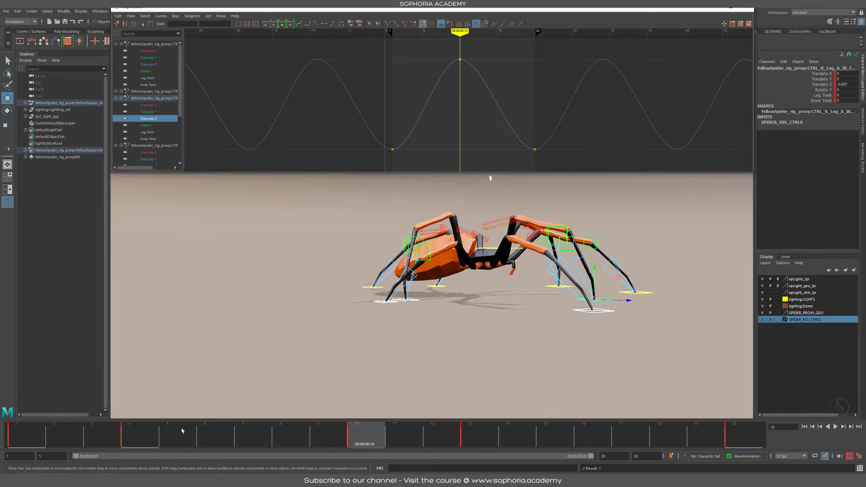
pyautogui.hotkey('alt', 'v')
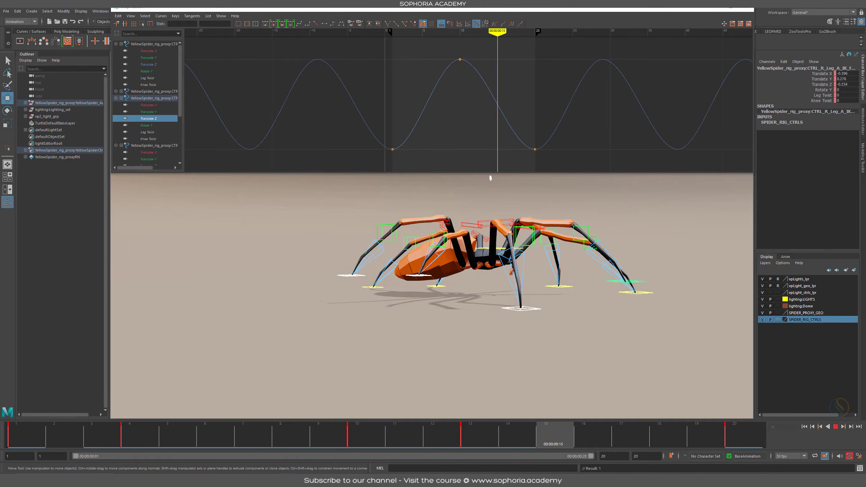
pyautogui.keyDown('alt'); pyautogui.moveTo(599, 357); pyautogui.dragTo(521, 357); pyautogui.keyUp('alt')
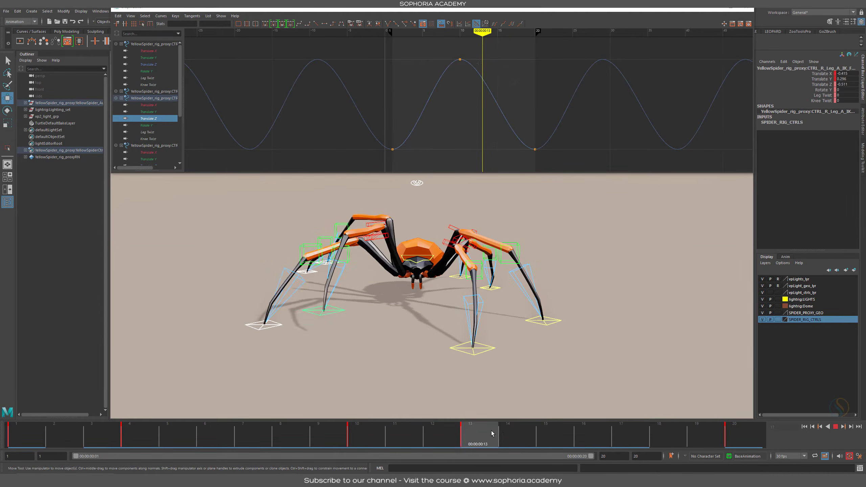
pyautogui.moveTo(491, 433); pyautogui.dragTo(558, 436)
pyautogui.keyDown('alt'); pyautogui.moveTo(478, 392); pyautogui.dragTo(462, 366); pyautogui.keyUp('alt')
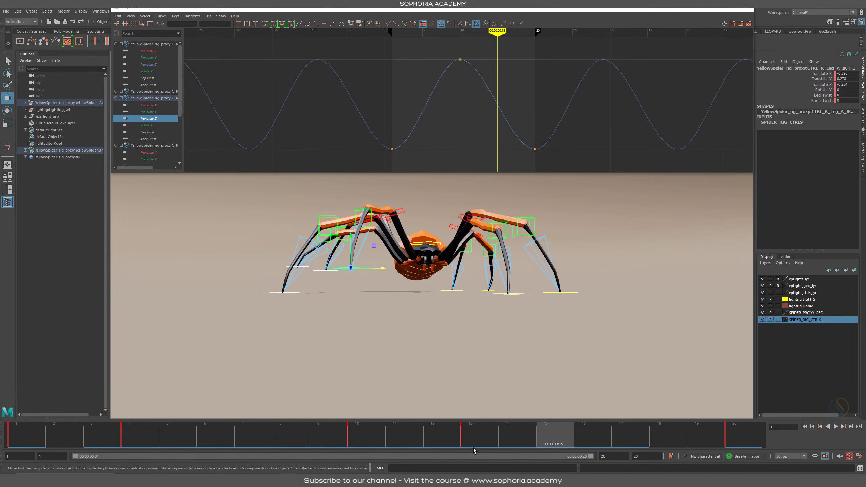
pyautogui.moveTo(454, 447); pyautogui.dragTo(215, 436)
pyautogui.keyDown('alt'); pyautogui.moveTo(330, 357); pyautogui.dragTo(382, 350); pyautogui.keyUp('alt')
pyautogui.moveTo(254, 440); pyautogui.dragTo(629, 433)
pyautogui.keyDown('alt'); pyautogui.moveTo(522, 314); pyautogui.dragTo(560, 356); pyautogui.keyUp('alt')
pyautogui.hotkey('alt', 'v')
pyautogui.keyDown('alt'); pyautogui.moveTo(561, 356); pyautogui.dragTo(552, 271, button='middle'); pyautogui.keyUp('alt')
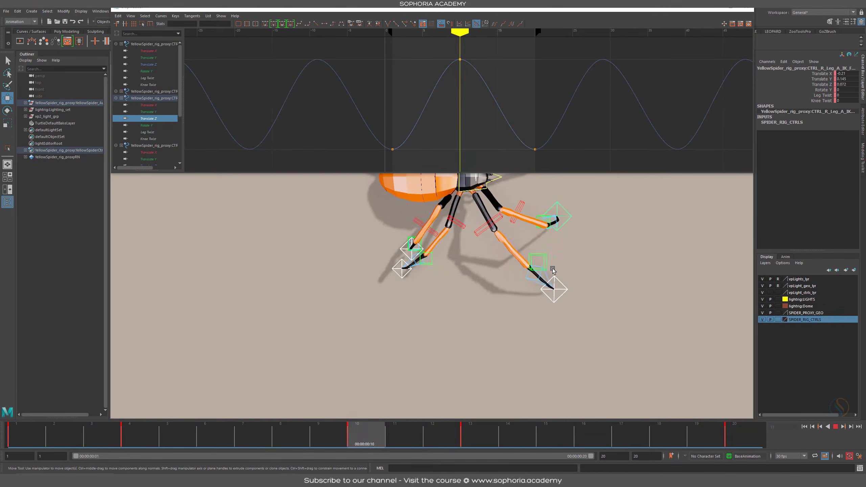
pyautogui.press('Escape')
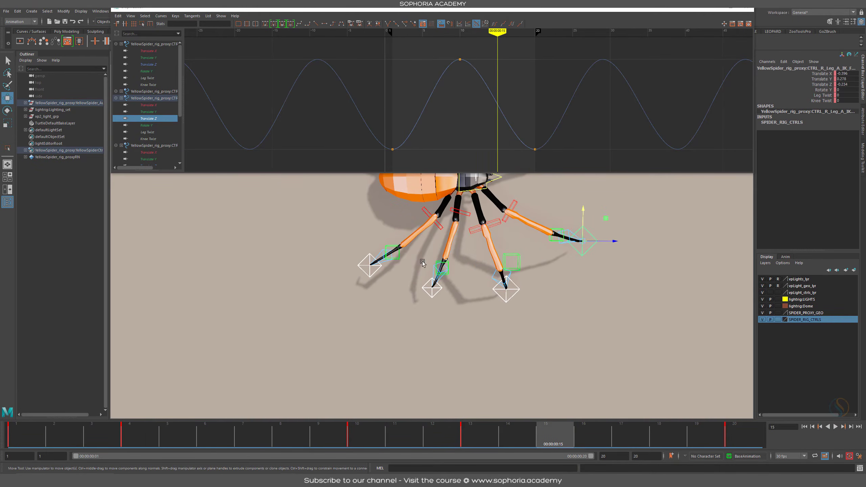
# Step: Select the right Leg D foot control, go to frame 20 and frame its Translate X, Y and Z curves
pyautogui.click(370, 254)
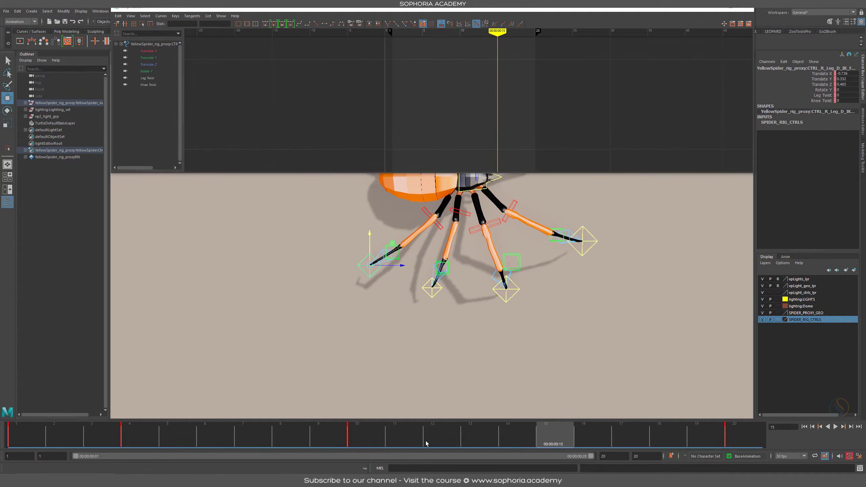
pyautogui.moveTo(593, 440); pyautogui.dragTo(762, 439)
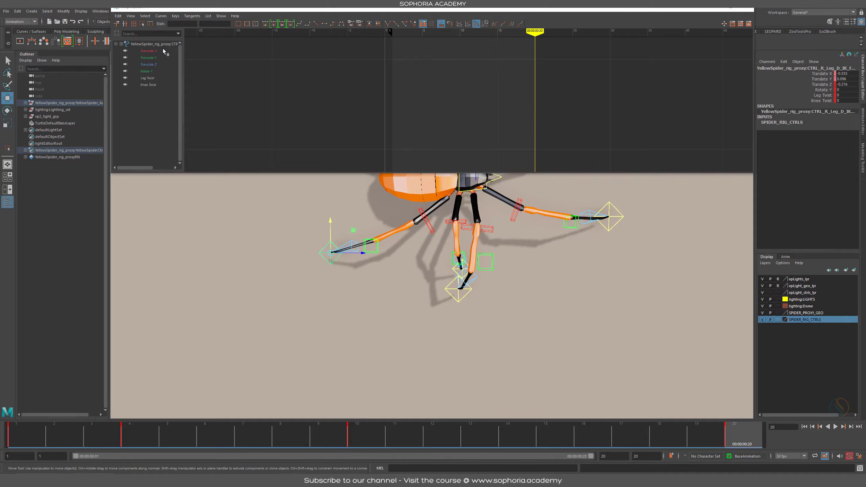
pyautogui.moveTo(163, 49); pyautogui.dragTo(161, 64)
pyautogui.press('f')
pyautogui.keyDown('alt'); pyautogui.keyDown('shift'); pyautogui.moveTo(649, 124); pyautogui.dragTo(670, 123, button='right'); pyautogui.keyUp('shift'); pyautogui.keyUp('alt')
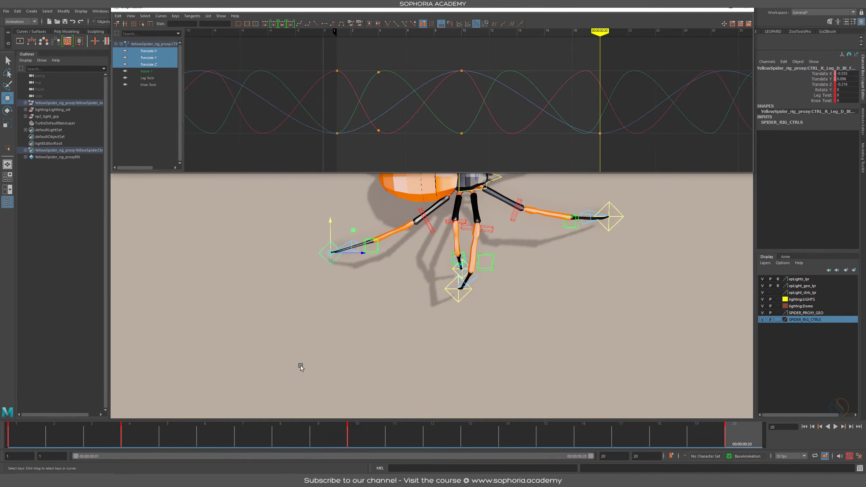
# Step: Copy the right Leg D foot's frame 1 pose to frame 20, key it there and play the loop
pyautogui.keyDown('alt'); pyautogui.moveTo(477, 366); pyautogui.dragTo(409, 271); pyautogui.keyUp('alt')
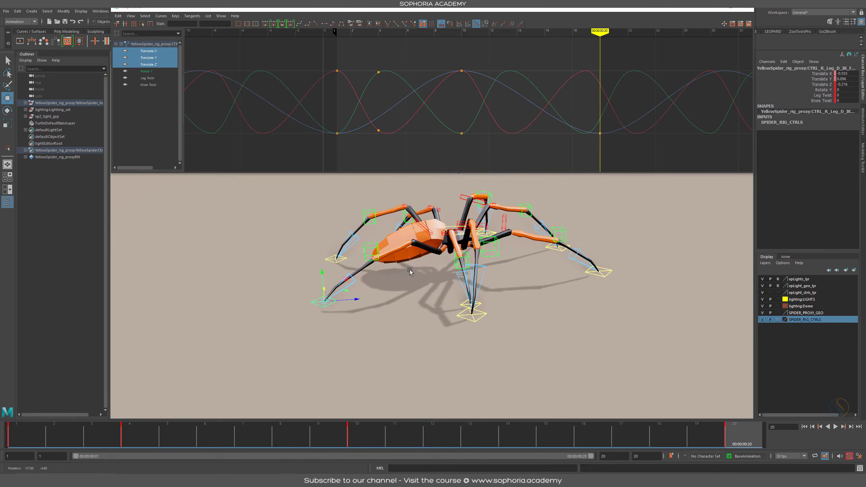
pyautogui.moveTo(99, 438); pyautogui.dragTo(19, 437)
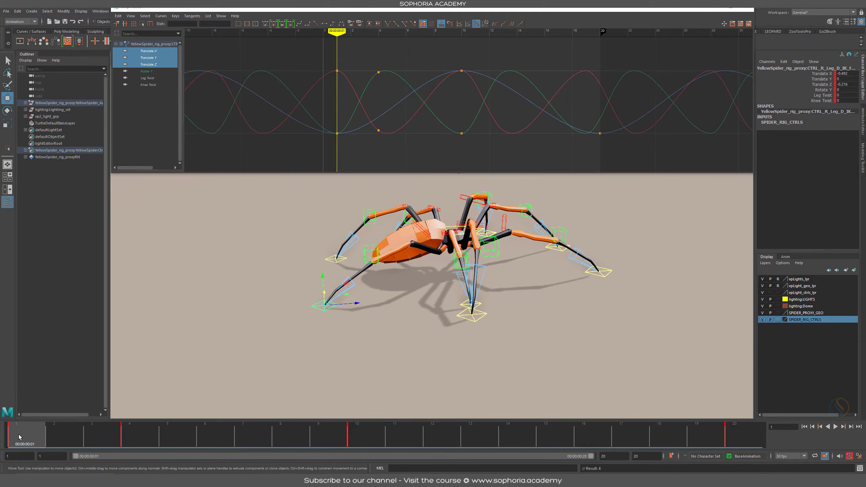
pyautogui.moveTo(18, 438); pyautogui.dragTo(837, 438, button='middle')
pyautogui.press('s')
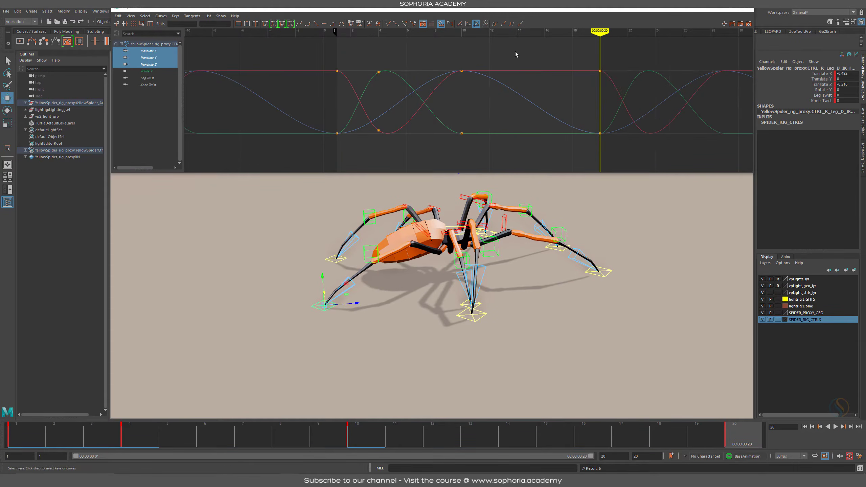
pyautogui.hotkey('alt', 'v')
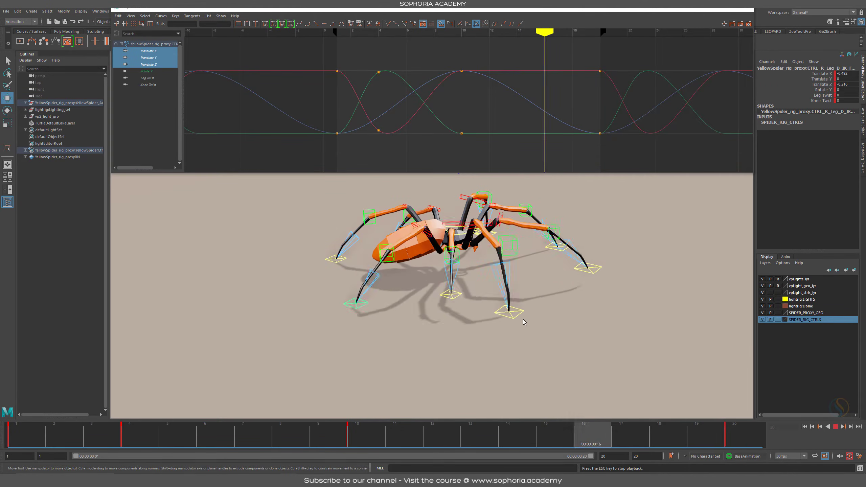
# Step: Examine the looping walk from above, then stop playback at frame 18
pyautogui.keyDown('alt'); pyautogui.moveTo(457, 314); pyautogui.dragTo(489, 333); pyautogui.keyUp('alt')
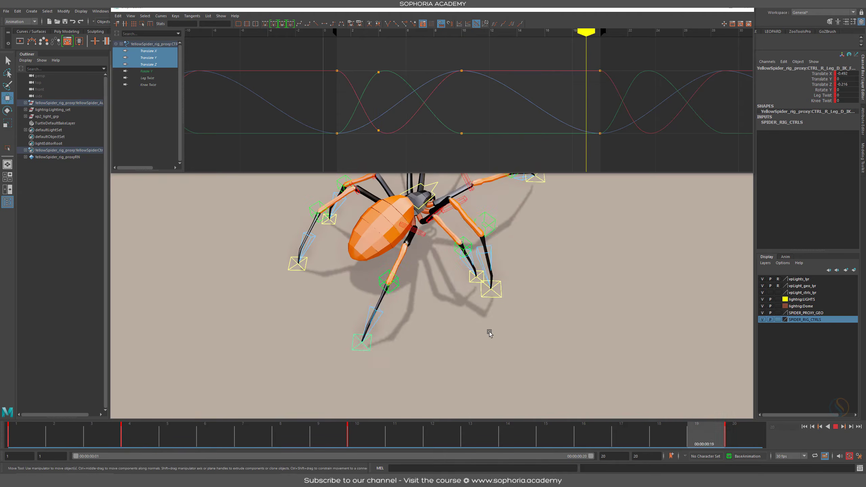
pyautogui.keyDown('alt'); pyautogui.moveTo(532, 315); pyautogui.dragTo(525, 354, button='middle'); pyautogui.keyUp('alt')
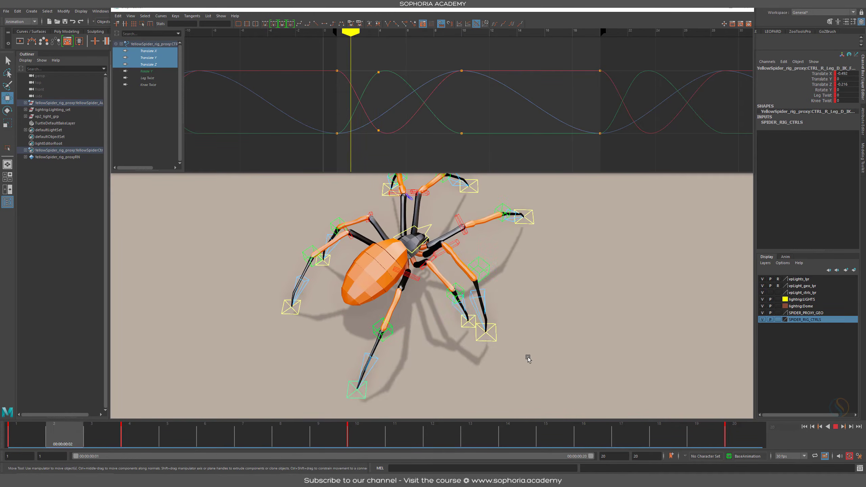
pyautogui.keyDown('alt'); pyautogui.moveTo(524, 363); pyautogui.dragTo(494, 370); pyautogui.keyUp('alt')
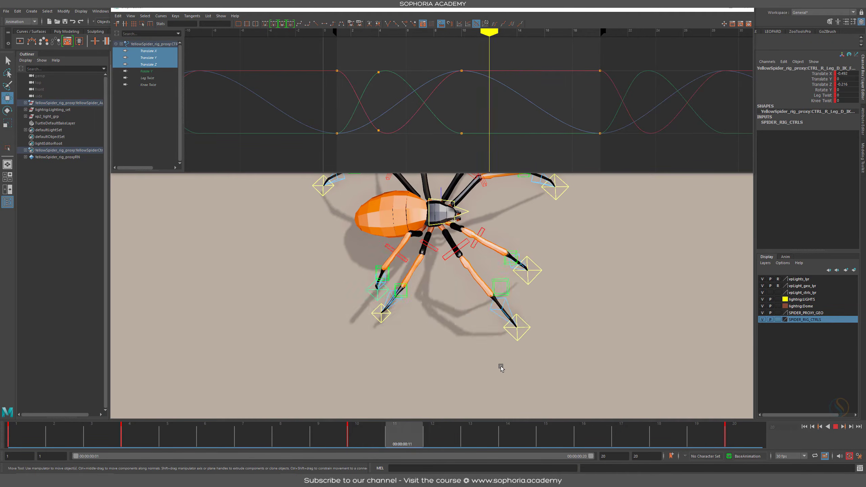
pyautogui.press('Escape')
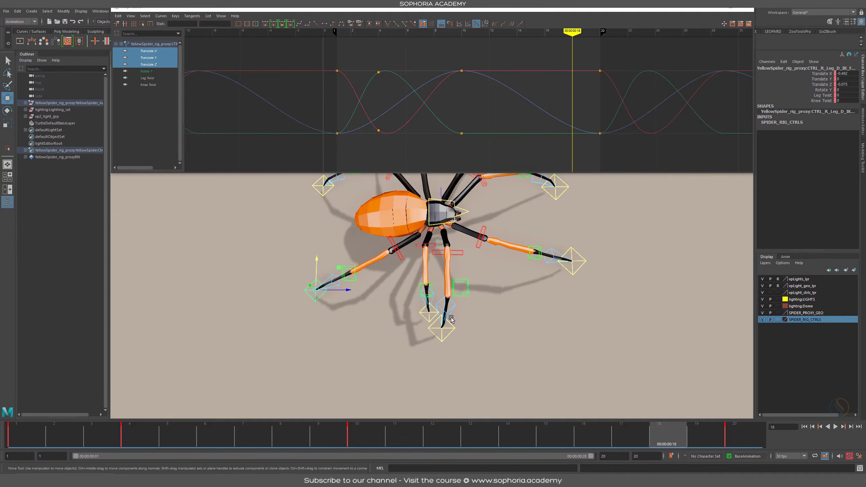
# Step: Select the right Leg A foot control and examine its Translate Z curve over several cycles
pyautogui.click(579, 258)
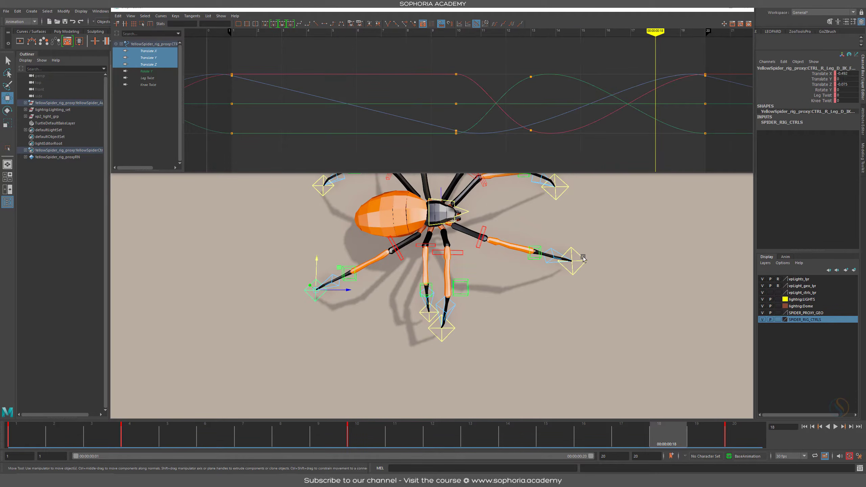
pyautogui.click(166, 66)
pyautogui.keyDown('alt'); pyautogui.keyDown('shift'); pyautogui.moveTo(531, 98); pyautogui.dragTo(433, 94, button='right'); pyautogui.keyUp('shift'); pyautogui.keyUp('alt')
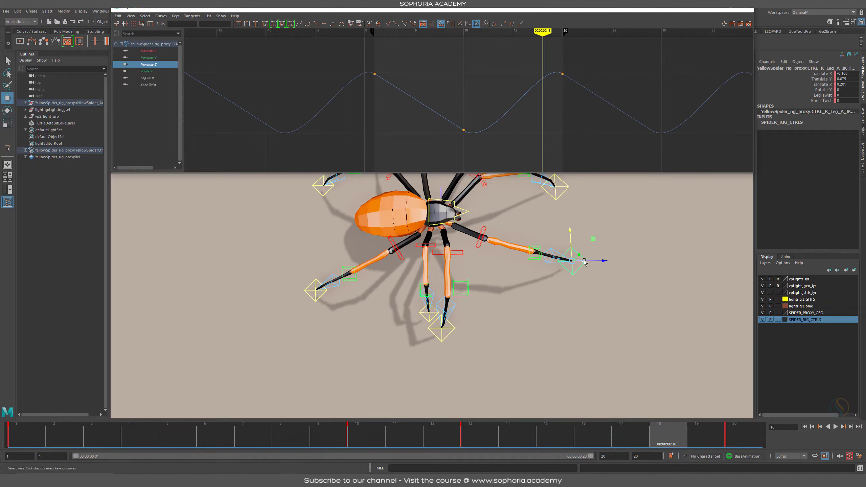
pyautogui.keyDown('alt'); pyautogui.moveTo(582, 261); pyautogui.dragTo(502, 300, button='middle'); pyautogui.keyUp('alt')
pyautogui.keyDown('alt'); pyautogui.moveTo(503, 299); pyautogui.dragTo(504, 301); pyautogui.keyUp('alt')
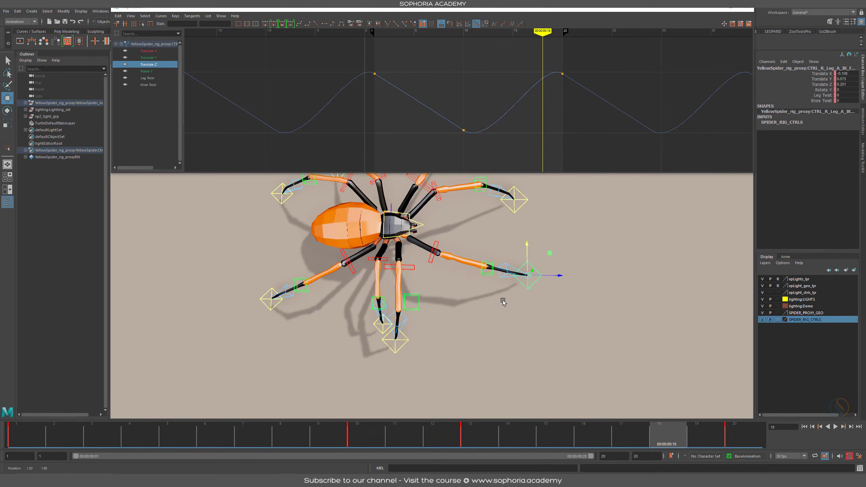
pyautogui.keyDown('alt'); pyautogui.moveTo(434, 256); pyautogui.dragTo(566, 280, button='right'); pyautogui.keyUp('alt')
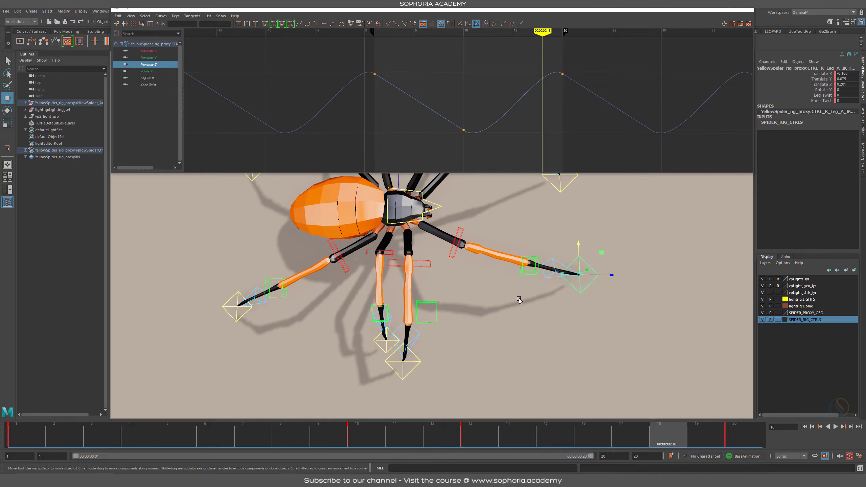
# Step: Try shifting the right Leg B and Leg A foot controls along the walk direction, undoing each move
pyautogui.click(420, 364)
pyautogui.moveTo(436, 361)
pyautogui.mouseDown()
pyautogui.moveTo(401, 360)
pyautogui.moveTo(455, 361)
pyautogui.moveTo(420, 361)
pyautogui.mouseUp()
pyautogui.hotkey('ctrl', 'z')
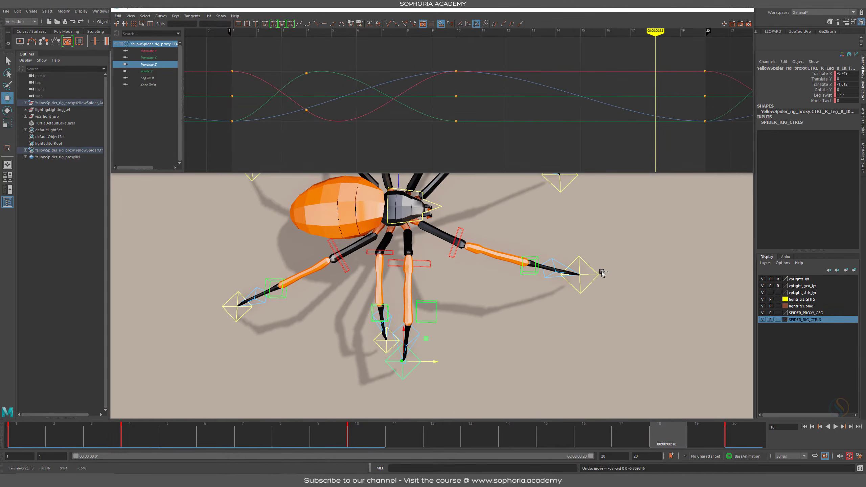
pyautogui.click(597, 274)
pyautogui.moveTo(610, 277); pyautogui.dragTo(568, 279)
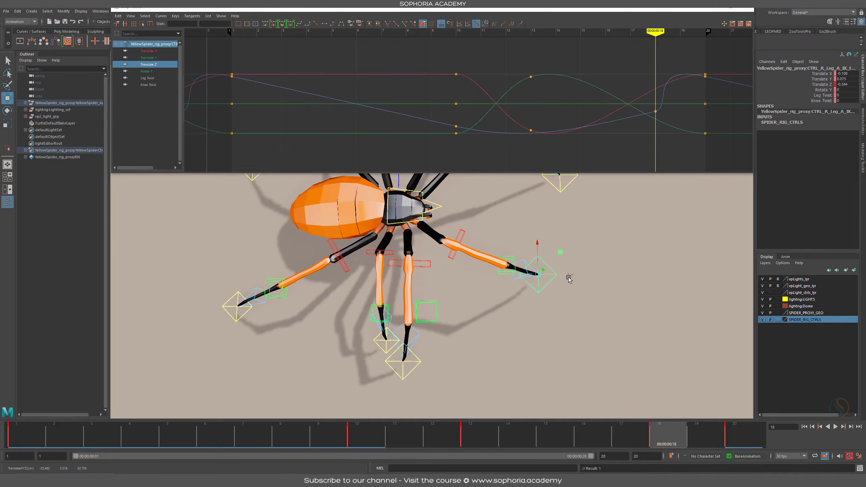
pyautogui.hotkey('ctrl', 'z')
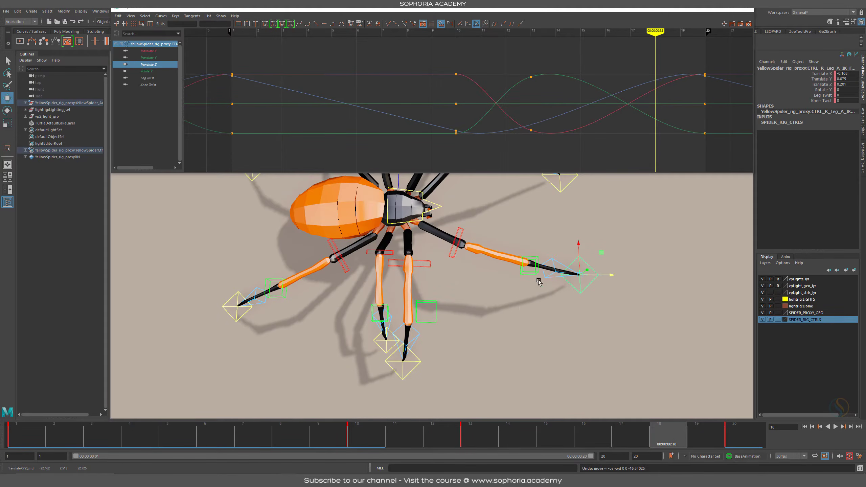
# Step: Select the right Leg B foot control, then try moving the body control forward and undo the move
pyautogui.click(420, 362)
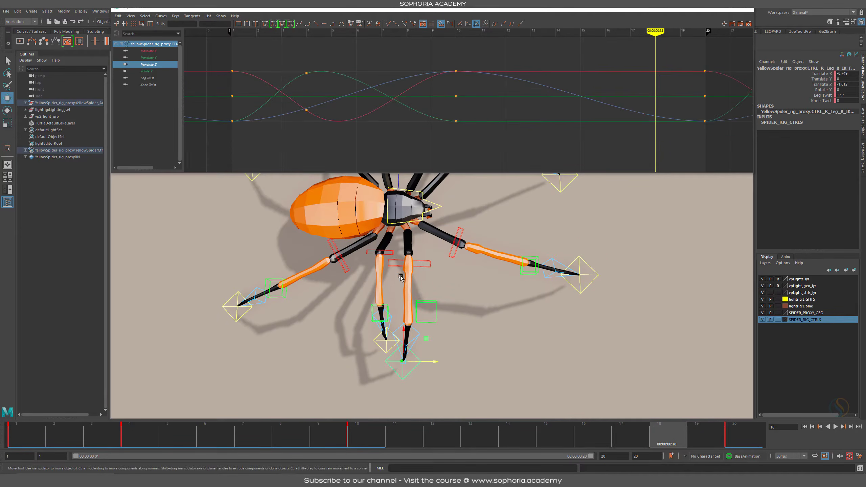
pyautogui.keyDown('alt'); pyautogui.moveTo(461, 246); pyautogui.dragTo(448, 289, button='middle'); pyautogui.keyUp('alt')
pyautogui.click(423, 249)
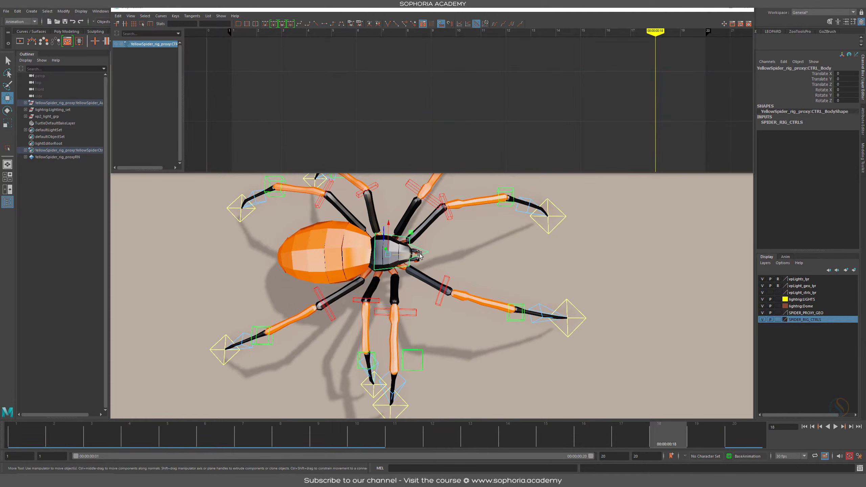
pyautogui.moveTo(419, 254)
pyautogui.mouseDown()
pyautogui.moveTo(461, 257)
pyautogui.moveTo(397, 258)
pyautogui.moveTo(429, 258)
pyautogui.mouseUp()
pyautogui.hotkey('ctrl', 'z')
pyautogui.hotkey('ctrl', 'z')
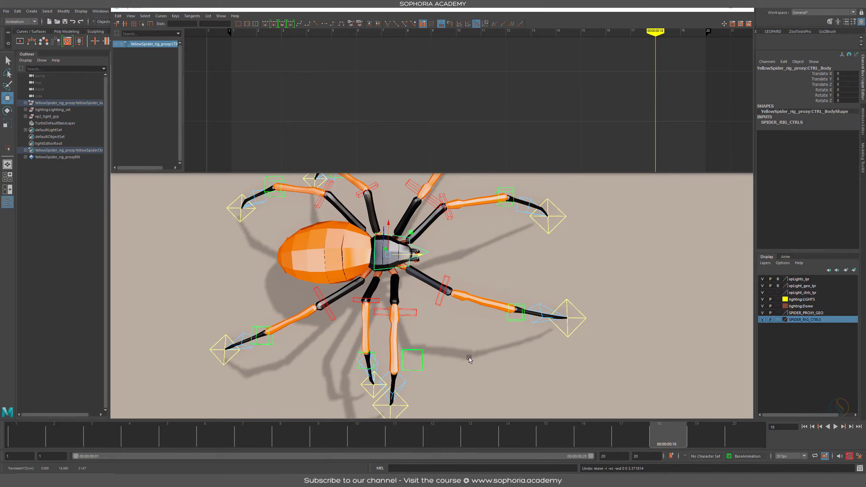
pyautogui.keyDown('alt'); pyautogui.moveTo(469, 359); pyautogui.dragTo(385, 280, button='middle'); pyautogui.keyUp('alt')
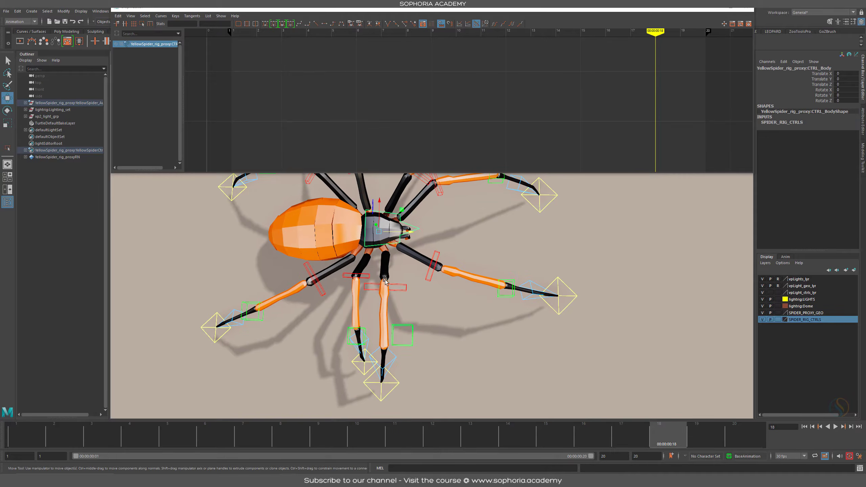
# Step: Compare the right Leg A foot's curves with those of the right Leg B foot and the right Leg C foot
pyautogui.click(578, 299)
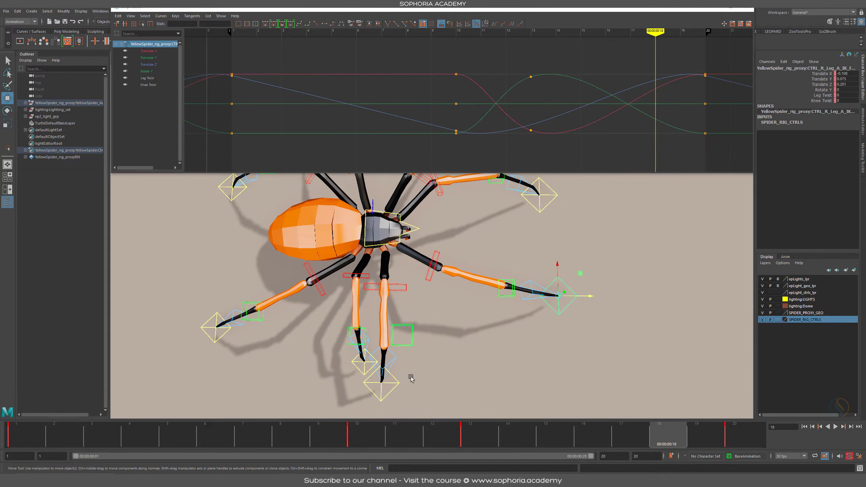
pyautogui.keyDown('shift'); pyautogui.click(397, 380); pyautogui.keyUp('shift')
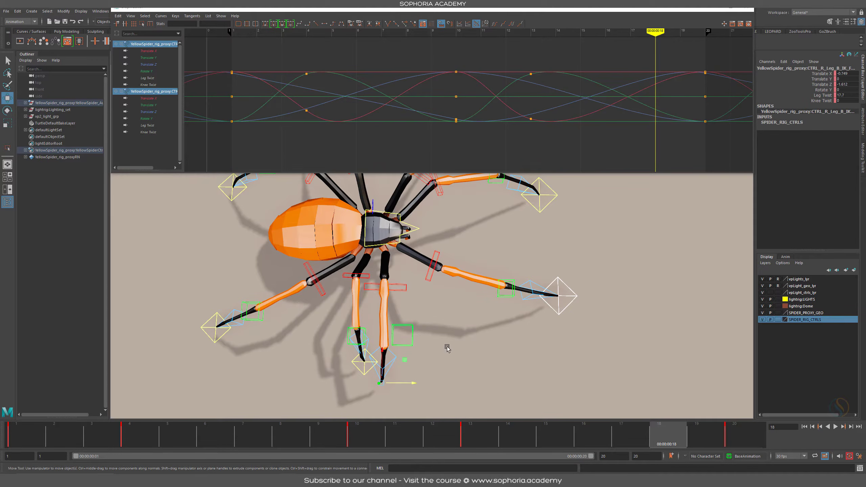
pyautogui.click(576, 296)
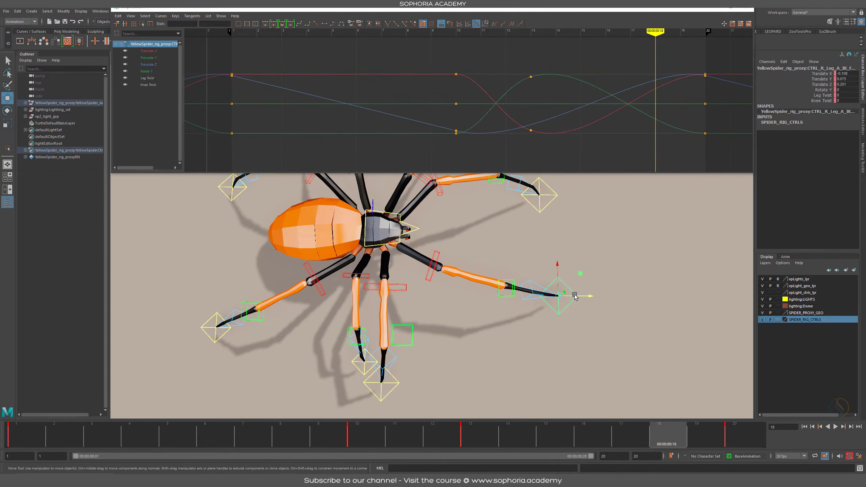
pyautogui.keyDown('shift'); pyautogui.click(363, 374); pyautogui.keyUp('shift')
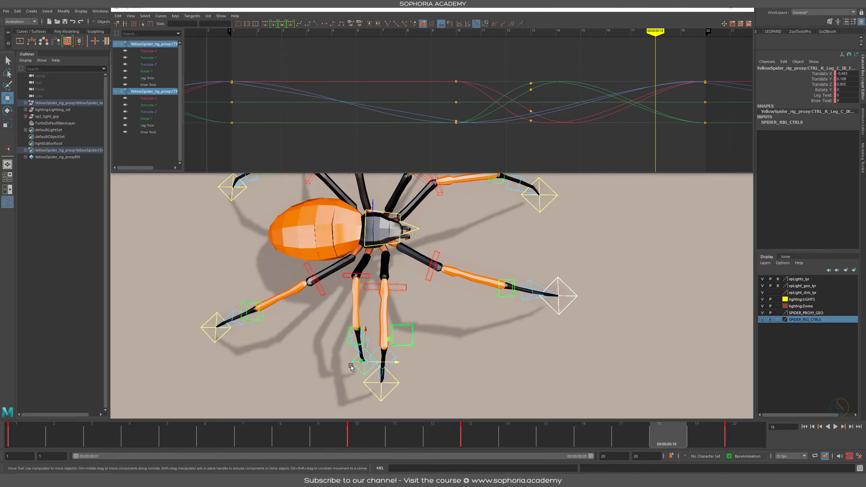
pyautogui.keyDown('alt'); pyautogui.moveTo(468, 68); pyautogui.dragTo(415, 67, button='right'); pyautogui.keyUp('alt')
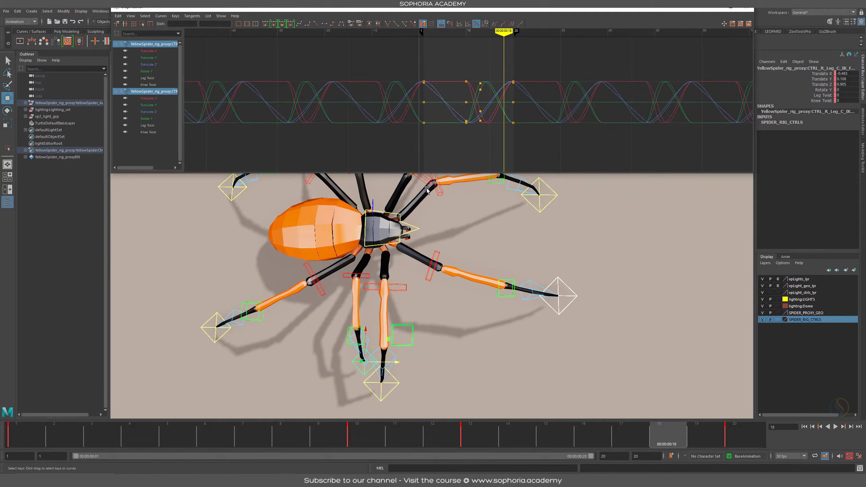
# Step: Straighten the right Leg C foot's Translate Z curve between frames 1 and 10 and tilt the frame 20 key's incoming tangent to match that slope
pyautogui.click(360, 371)
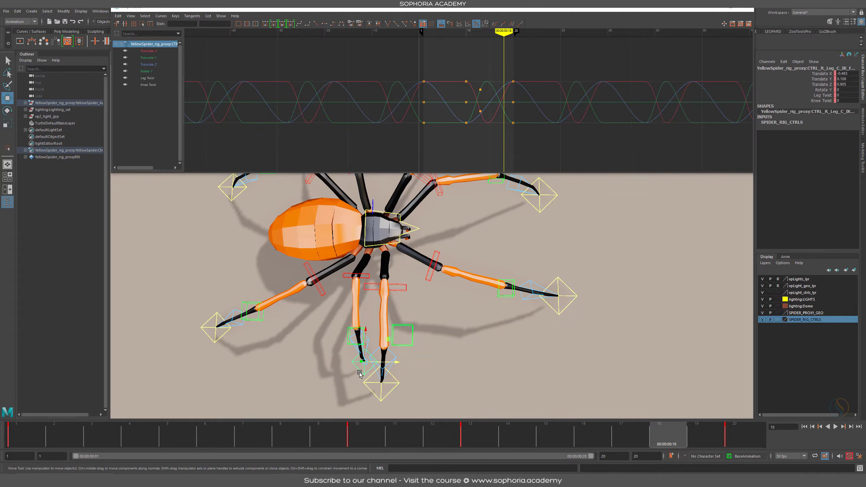
pyautogui.click(149, 64)
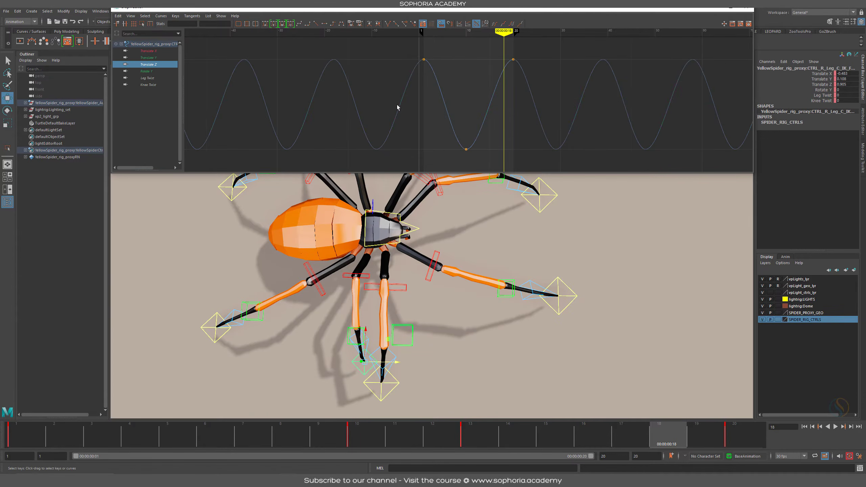
pyautogui.moveTo(440, 58); pyautogui.dragTo(412, 93)
pyautogui.keyDown('alt'); pyautogui.moveTo(412, 93); pyautogui.dragTo(486, 112, button='right'); pyautogui.keyUp('alt')
pyautogui.press('g')
pyautogui.moveTo(477, 124); pyautogui.dragTo(446, 159)
pyautogui.press('g')
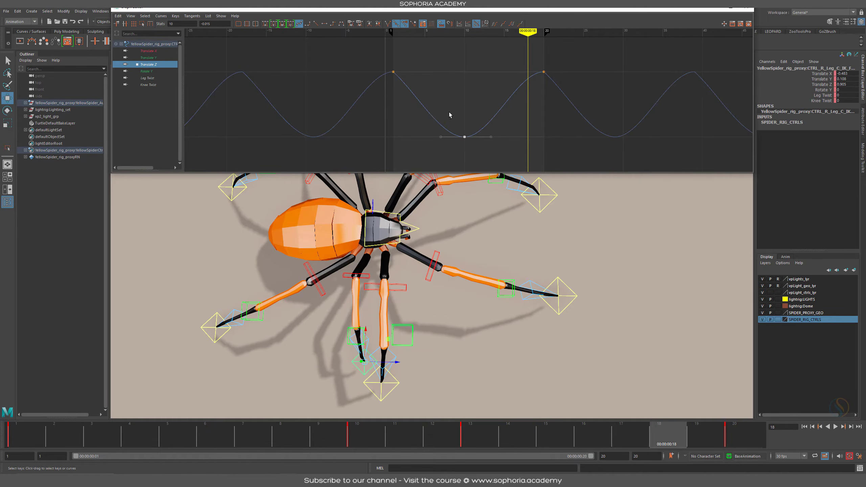
pyautogui.moveTo(438, 152); pyautogui.dragTo(442, 133, button='middle')
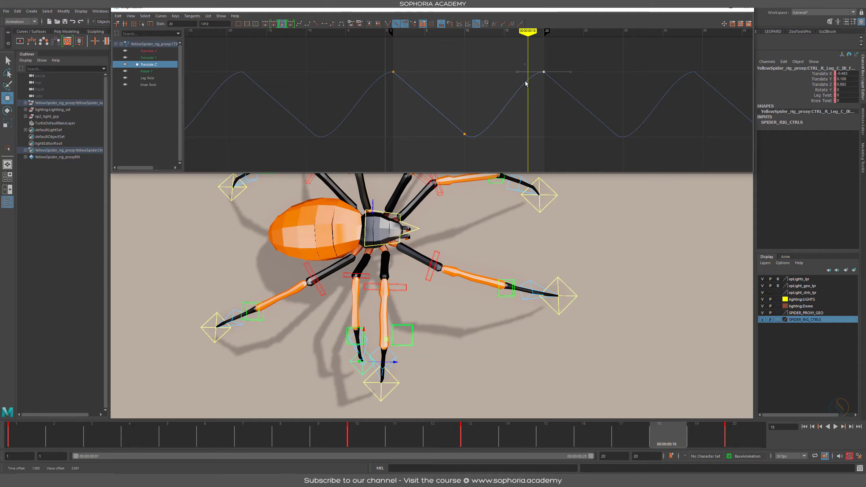
pyautogui.click(520, 72)
pyautogui.moveTo(522, 93); pyautogui.dragTo(527, 74, button='middle')
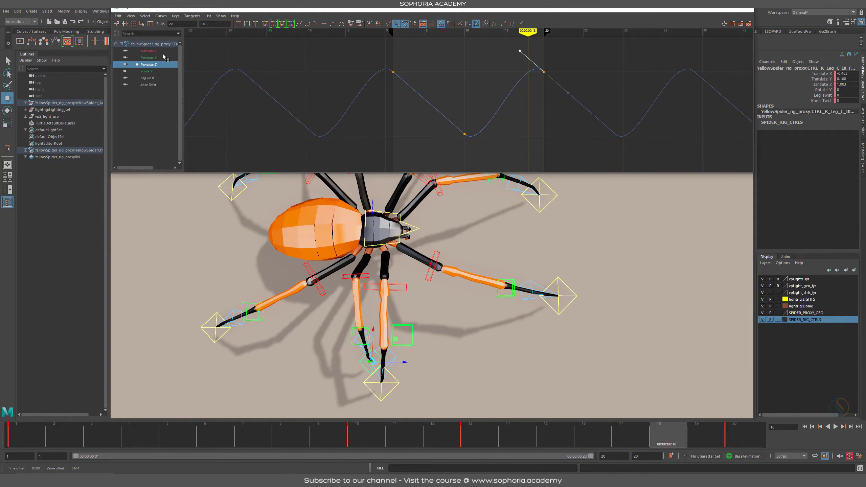
# Step: Add the right Leg A foot to the selection and compare both feet's curves at their true values
pyautogui.keyDown('shift'); pyautogui.click(576, 297); pyautogui.keyUp('shift')
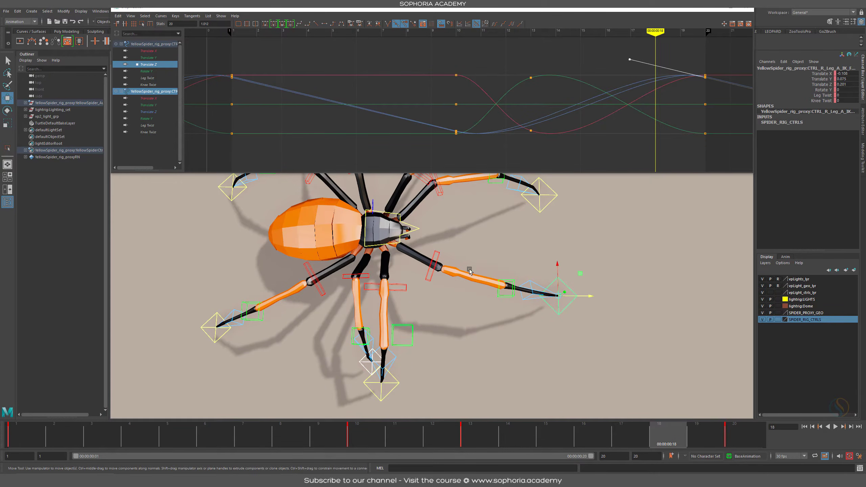
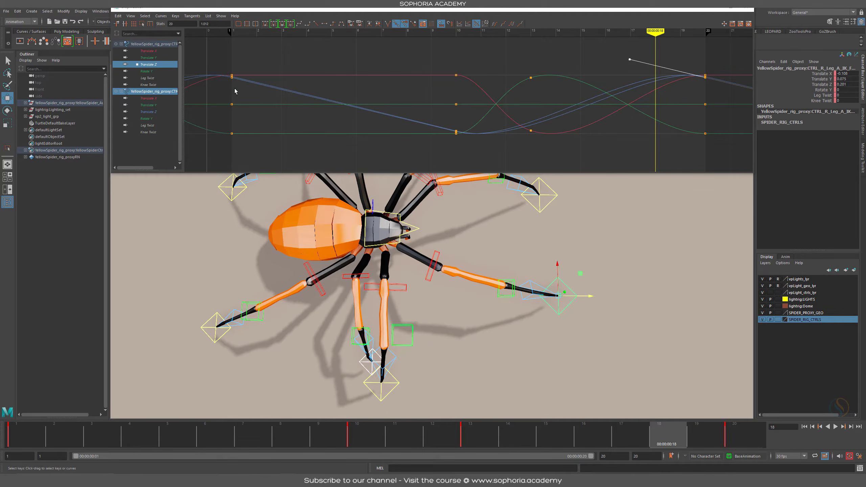
pyautogui.keyDown('alt'); pyautogui.moveTo(438, 137); pyautogui.dragTo(511, 141, button='middle'); pyautogui.keyUp('alt')
pyautogui.keyDown('alt'); pyautogui.keyDown('shift'); pyautogui.moveTo(511, 141); pyautogui.dragTo(422, 90, button='right'); pyautogui.keyUp('shift'); pyautogui.keyUp('alt')
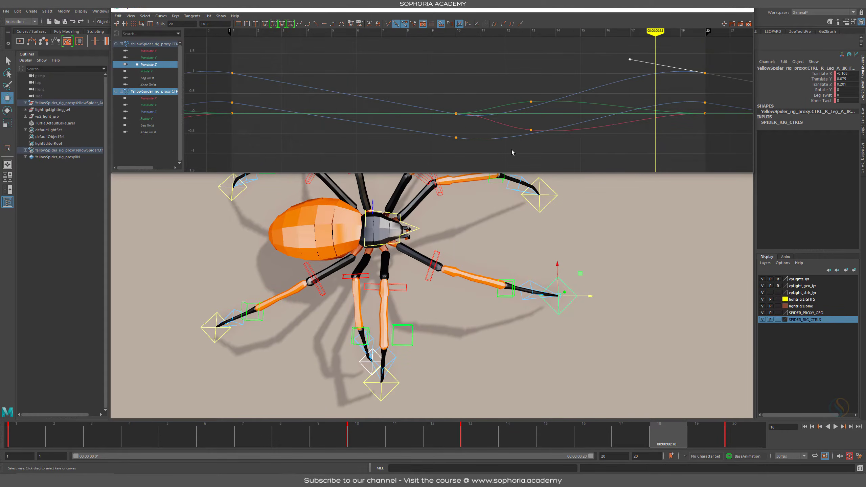
pyautogui.keyDown('alt'); pyautogui.keyDown('shift'); pyautogui.moveTo(512, 150); pyautogui.dragTo(513, 135, button='right'); pyautogui.keyUp('shift'); pyautogui.keyUp('alt')
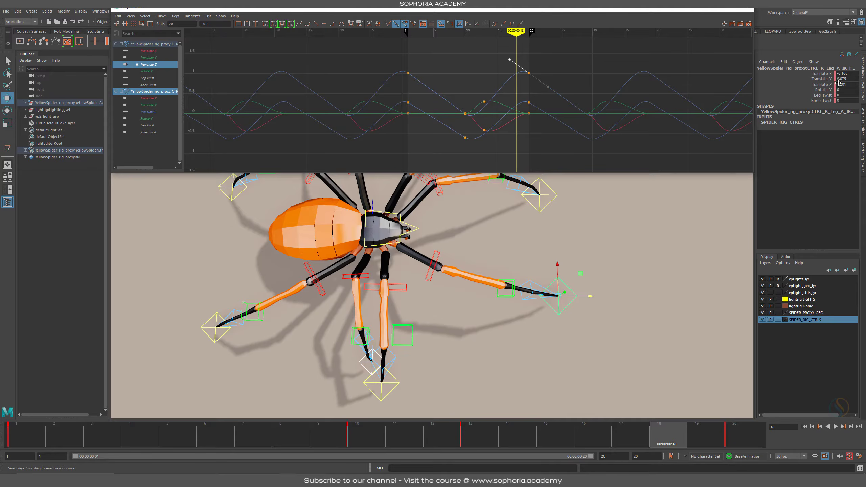
# Step: Enable Sync Selection in Graph Editor and isolate the Translate Z curves of the right Leg A and Leg C feet
pyautogui.click(821, 85)
pyautogui.rightClick(825, 86)
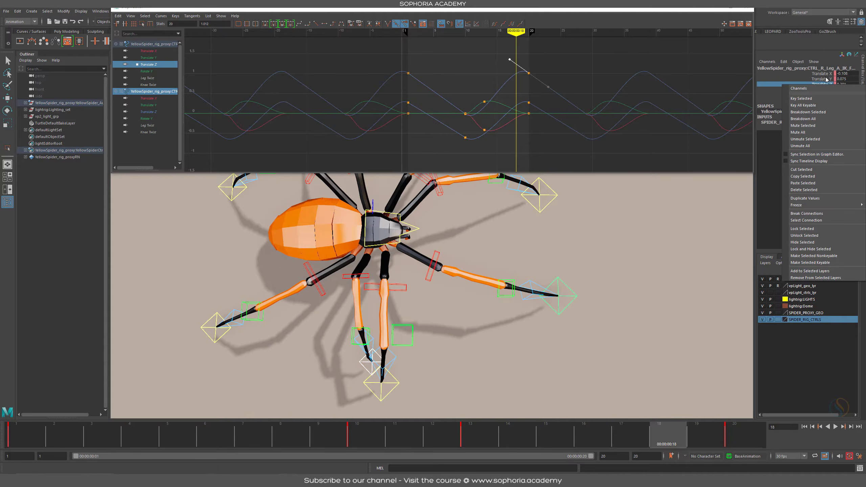
pyautogui.click(815, 156)
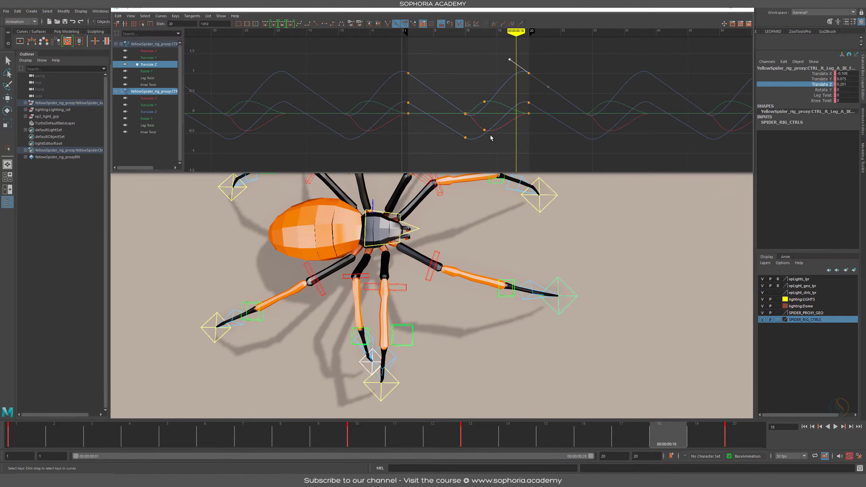
pyautogui.click(821, 79)
pyautogui.click(822, 84)
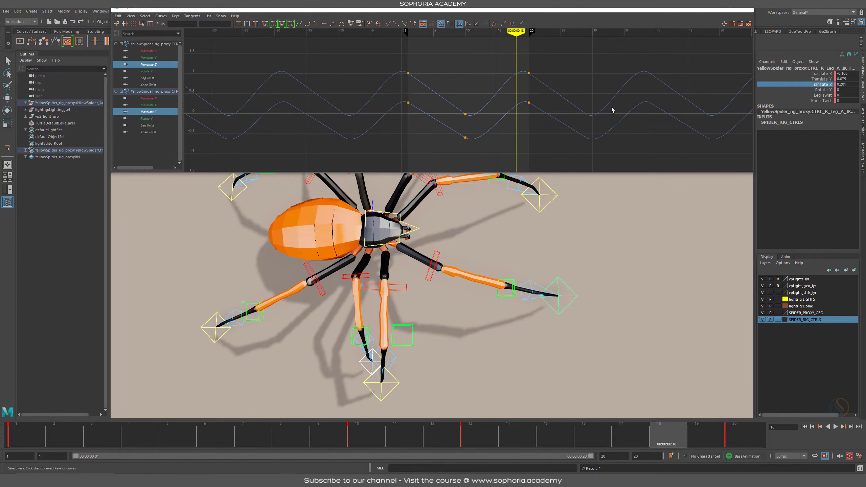
# Step: Select both feet's frame 1 Translate Z keys and compare the slopes of the two curves
pyautogui.moveTo(457, 87)
pyautogui.keyDown('alt'); pyautogui.keyDown('shift'); pyautogui.mouseDown(button='right')
pyautogui.moveTo(449, 92)
pyautogui.moveTo(473, 96)
pyautogui.moveTo(457, 102)
pyautogui.mouseUp(button='right'); pyautogui.keyUp('shift'); pyautogui.keyUp('alt')
pyautogui.keyDown('alt'); pyautogui.moveTo(458, 104); pyautogui.dragTo(469, 110, button='middle'); pyautogui.keyUp('alt')
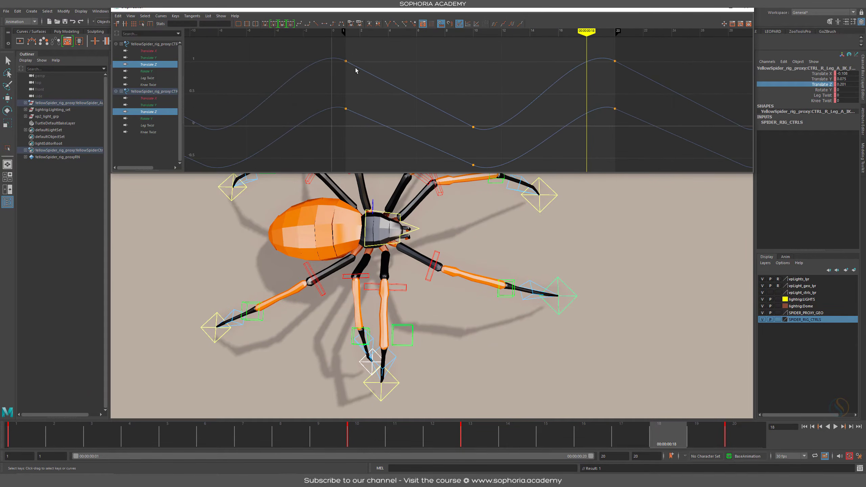
pyautogui.moveTo(357, 48); pyautogui.dragTo(334, 133)
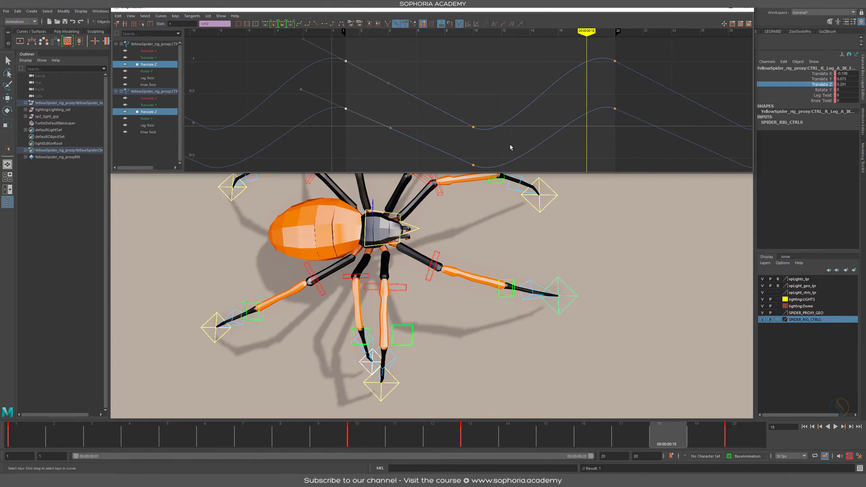
pyautogui.keyDown('alt'); pyautogui.keyDown('shift'); pyautogui.moveTo(535, 141); pyautogui.dragTo(432, 66, button='right'); pyautogui.keyUp('shift'); pyautogui.keyUp('alt')
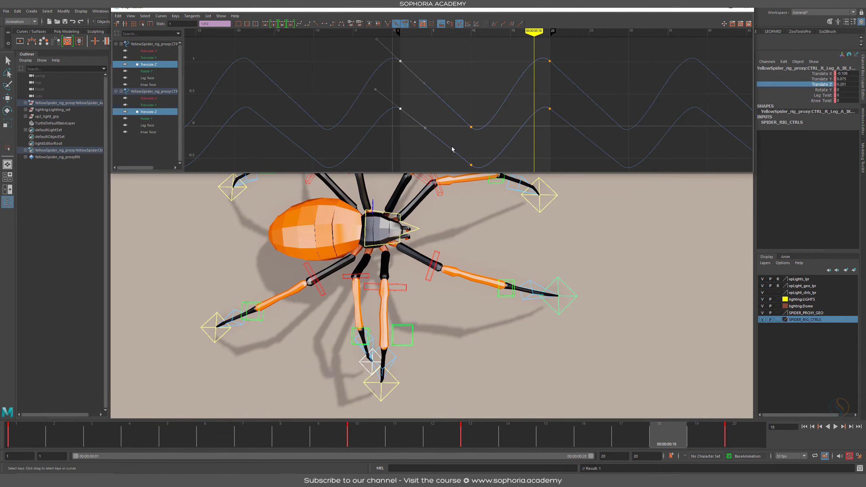
# Step: Shift the right Leg C foot's whole Translate Z curve down until its frame 1 key meets the Leg A foot's
pyautogui.keyDown('alt'); pyautogui.keyDown('shift'); pyautogui.moveTo(457, 151); pyautogui.dragTo(479, 113, button='right'); pyautogui.keyUp('shift'); pyautogui.keyUp('alt')
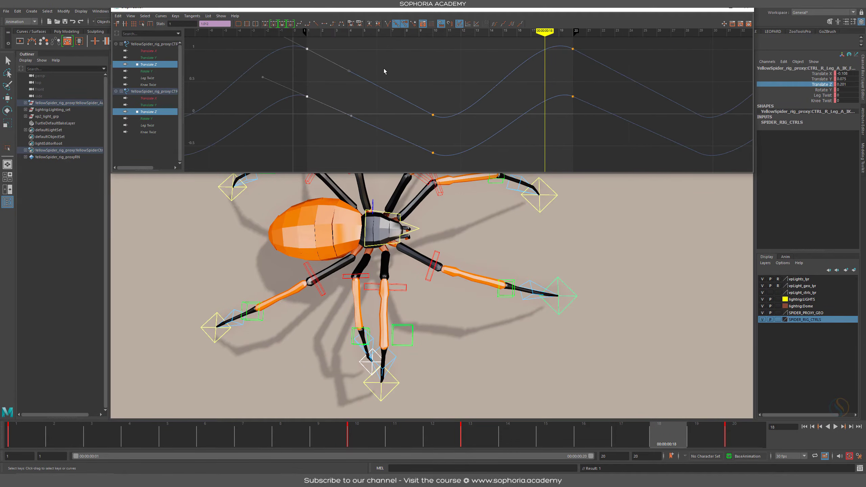
pyautogui.moveTo(384, 69); pyautogui.dragTo(358, 88)
pyautogui.keyDown('shift'); pyautogui.moveTo(365, 100); pyautogui.dragTo(368, 154, button='middle'); pyautogui.keyUp('shift')
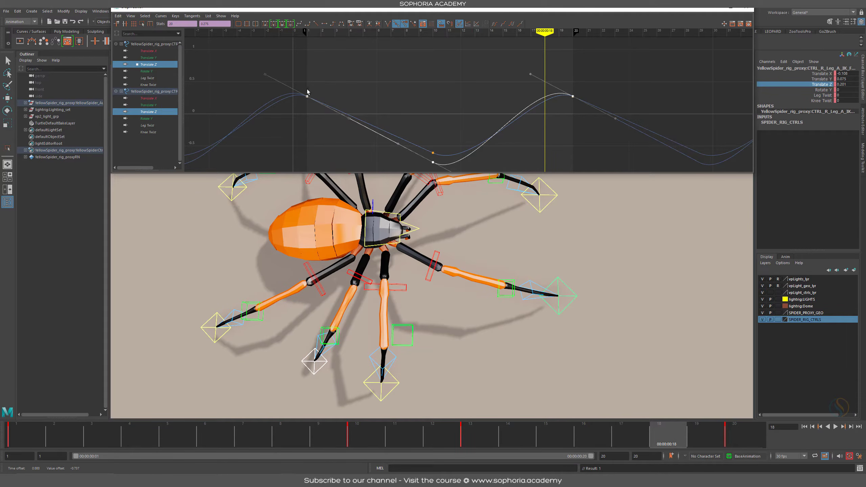
# Step: Lower the right Leg A foot's frame 10 Translate Z key to about -0.7, level with the Leg C foot's key
pyautogui.keyDown('alt'); pyautogui.moveTo(446, 134); pyautogui.dragTo(441, 101, button='middle'); pyautogui.keyUp('alt')
pyautogui.keyDown('alt'); pyautogui.moveTo(420, 93); pyautogui.dragTo(472, 124, button='right'); pyautogui.keyUp('alt')
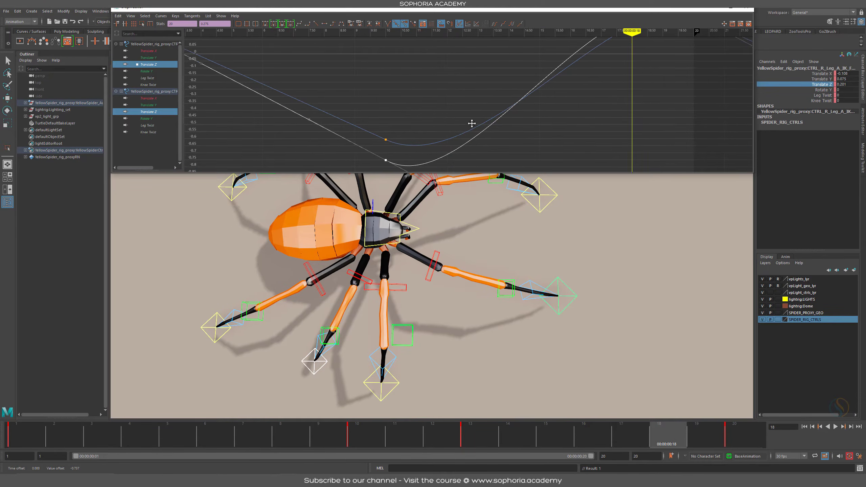
pyautogui.keyDown('alt'); pyautogui.moveTo(471, 124); pyautogui.dragTo(543, 111, button='middle'); pyautogui.keyUp('alt')
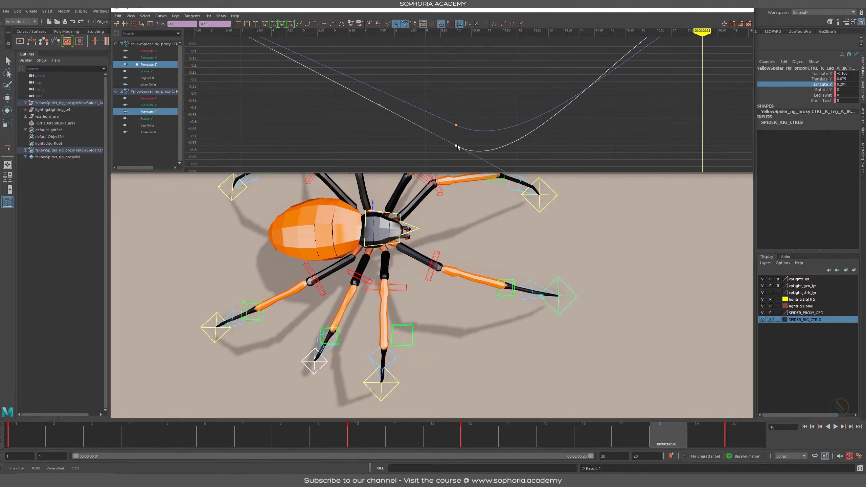
pyautogui.click(456, 125)
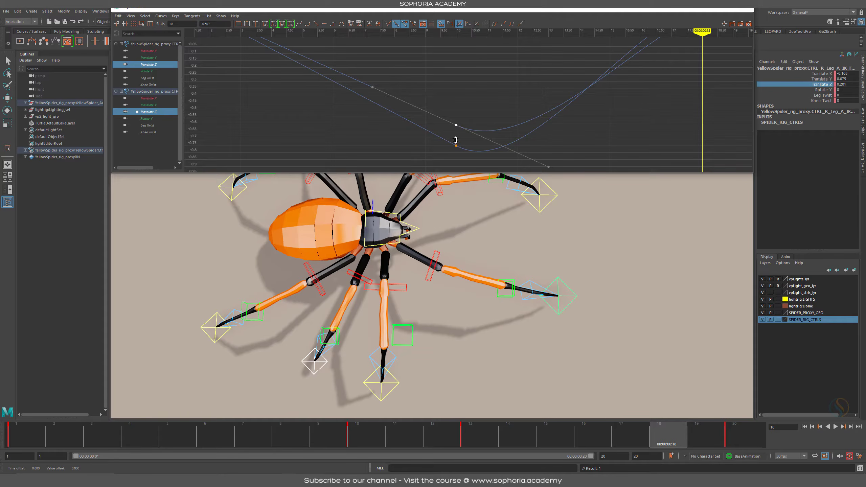
pyautogui.keyDown('shift'); pyautogui.moveTo(455, 140); pyautogui.dragTo(452, 147, button='middle'); pyautogui.keyUp('shift')
pyautogui.moveTo(464, 128); pyautogui.dragTo(454, 136)
pyautogui.keyDown('shift'); pyautogui.moveTo(454, 141); pyautogui.dragTo(454, 148, button='middle'); pyautogui.keyUp('shift')
# Step: Tilt the right Leg A foot's incoming tangent at frame 10 and outgoing tangent at frame 1 to follow Leg C's straight slope
pyautogui.keyDown('alt'); pyautogui.keyDown('shift'); pyautogui.moveTo(474, 125); pyautogui.dragTo(451, 114, button='right'); pyautogui.keyUp('shift'); pyautogui.keyUp('alt')
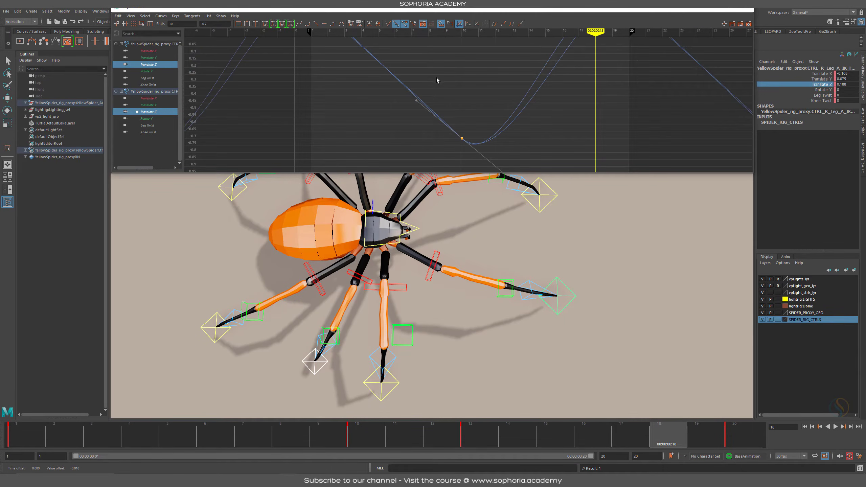
pyautogui.keyDown('alt'); pyautogui.moveTo(437, 82); pyautogui.dragTo(458, 127, button='middle'); pyautogui.keyUp('alt')
pyautogui.keyDown('alt'); pyautogui.keyDown('shift'); pyautogui.moveTo(472, 133); pyautogui.dragTo(480, 120, button='right'); pyautogui.keyUp('shift'); pyautogui.keyUp('alt')
pyautogui.scroll(4, 473, 119)
pyautogui.keyDown('alt'); pyautogui.moveTo(468, 118); pyautogui.dragTo(474, 93, button='middle'); pyautogui.keyUp('alt')
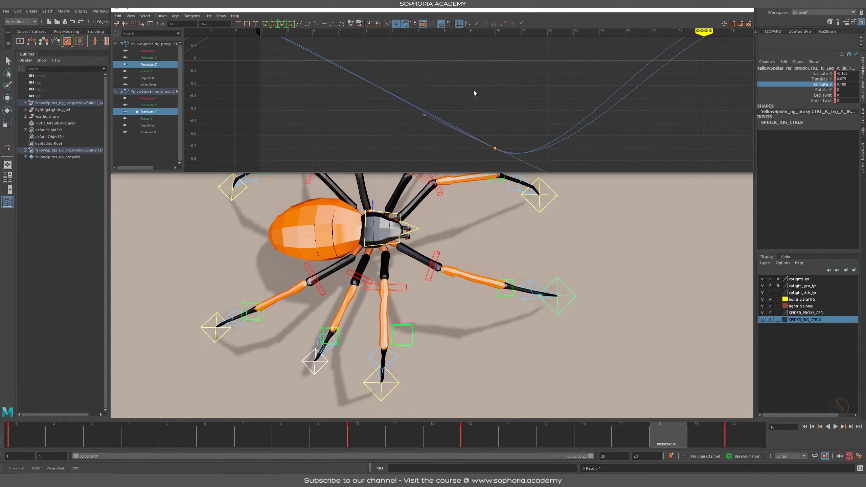
pyautogui.moveTo(426, 107); pyautogui.dragTo(413, 147)
pyautogui.moveTo(413, 147); pyautogui.dragTo(413, 139, button='middle')
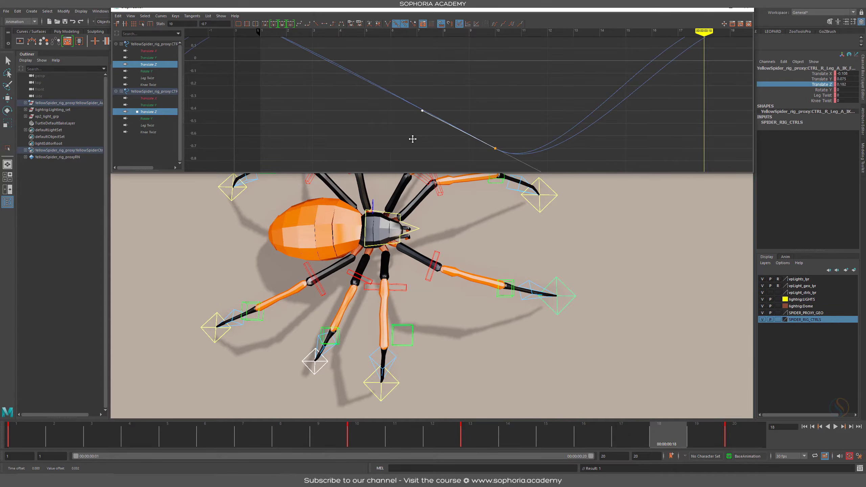
pyautogui.keyDown('alt'); pyautogui.moveTo(379, 69); pyautogui.dragTo(458, 122, button='middle'); pyautogui.keyUp('alt')
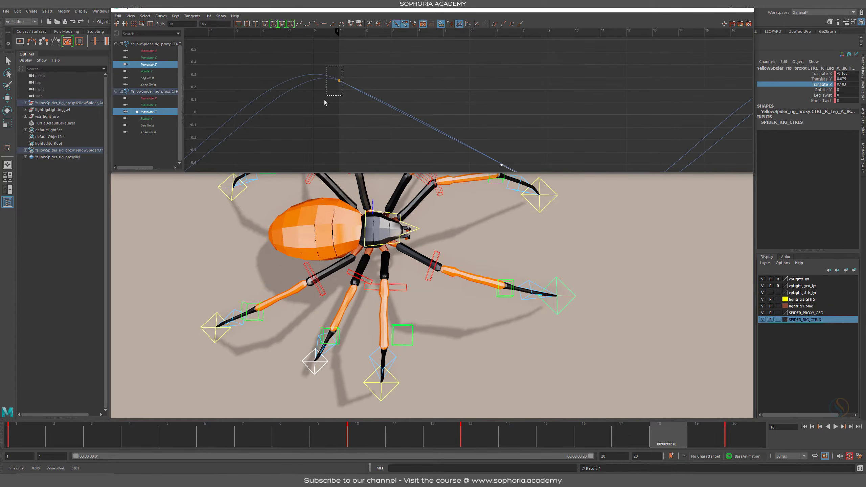
pyautogui.click(339, 80)
pyautogui.click(421, 119)
pyautogui.moveTo(422, 128); pyautogui.dragTo(420, 131, button='middle')
# Step: Compare the two overlaid Translate Z curves and scrub from frame 3 to frame 10 to check the planted feet
pyautogui.keyDown('alt'); pyautogui.moveTo(524, 142); pyautogui.dragTo(367, 76, button='middle'); pyautogui.keyUp('alt')
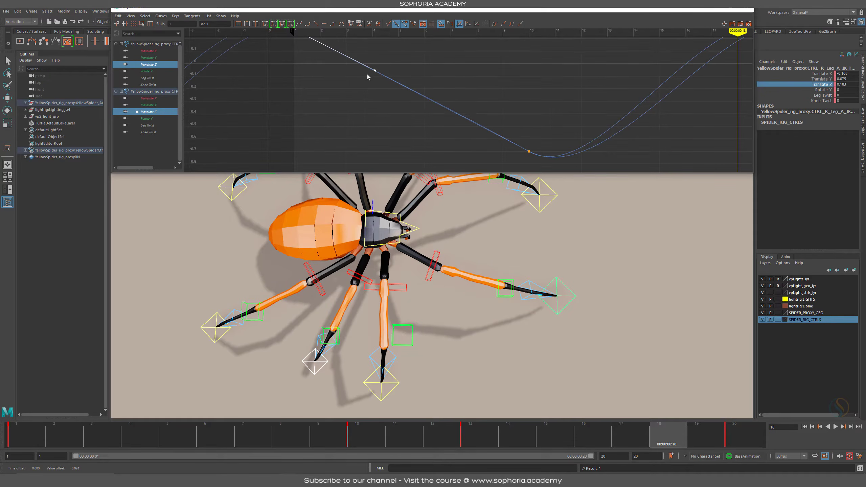
pyautogui.moveTo(580, 127)
pyautogui.keyDown('alt'); pyautogui.mouseDown(button='middle')
pyautogui.moveTo(572, 141)
pyautogui.moveTo(581, 141)
pyautogui.mouseUp(button='middle'); pyautogui.keyUp('alt')
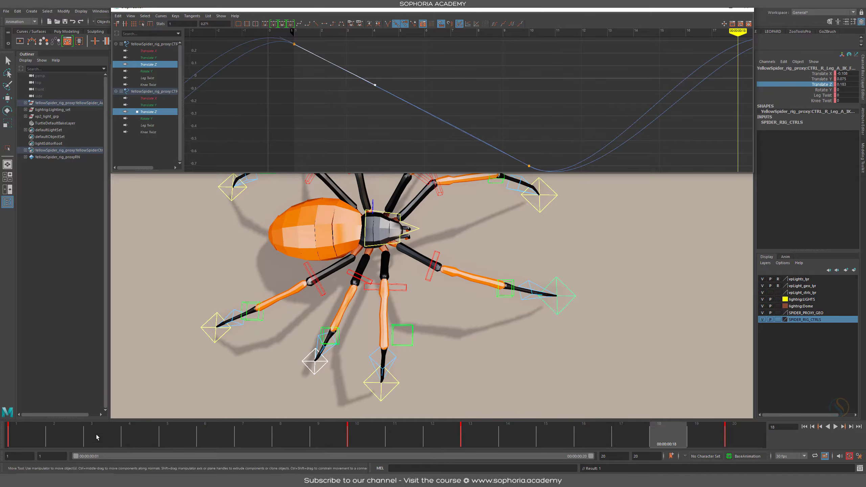
pyautogui.moveTo(97, 437); pyautogui.dragTo(370, 449)
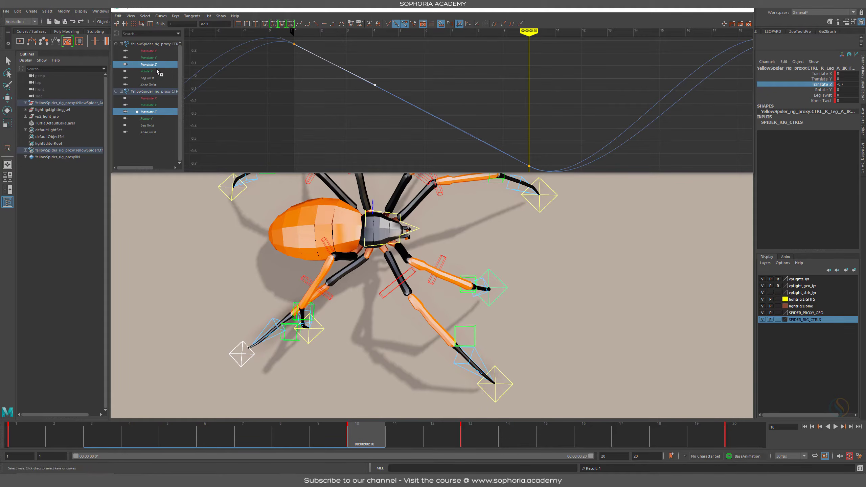
pyautogui.click(169, 112)
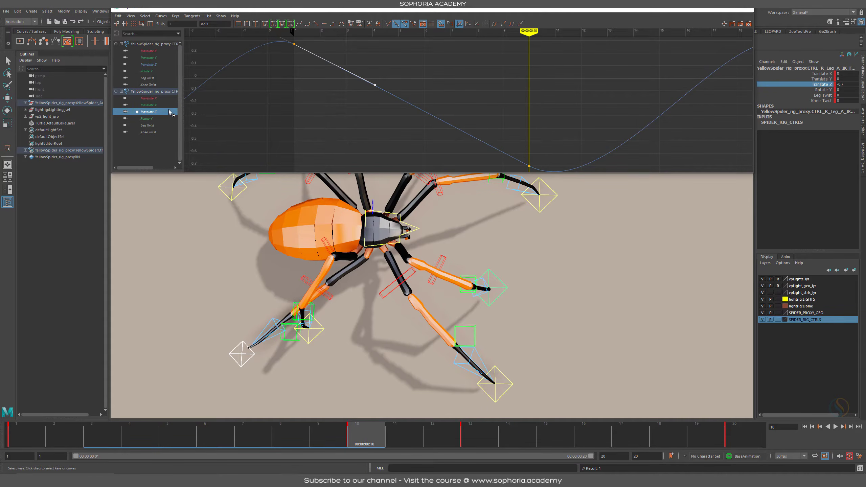
pyautogui.moveTo(487, 120); pyautogui.dragTo(484, 167)
pyautogui.keyDown('shift'); pyautogui.moveTo(476, 137); pyautogui.dragTo(443, 73, button='middle'); pyautogui.keyUp('shift')
pyautogui.hotkey('ctrl', 'z')
# Step: Raise the right Leg C foot's whole Translate Z curve back above Leg A's and show both curves together
pyautogui.click(161, 65)
pyautogui.click(445, 113)
pyautogui.keyDown('ctrl'); pyautogui.click(155, 112); pyautogui.keyUp('ctrl')
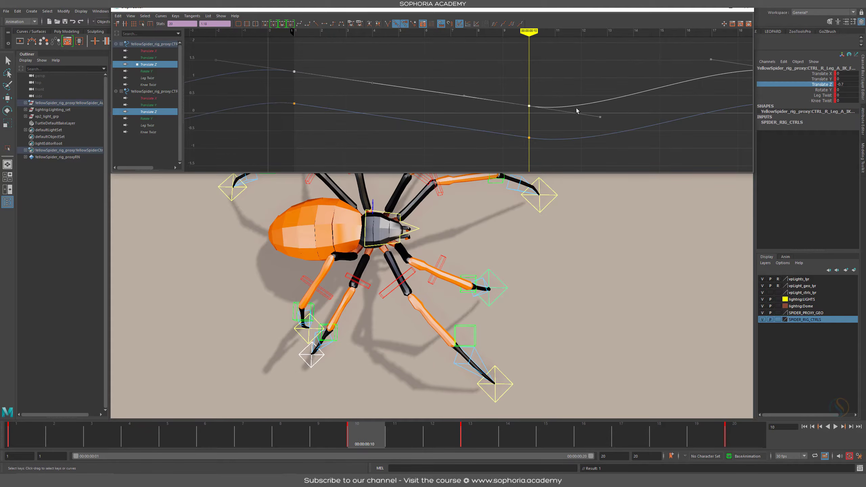
# Step: Scrub the full 20-frame range and play the walk cycle to check the right feet's spacing
pyautogui.moveTo(15, 439); pyautogui.dragTo(784, 457)
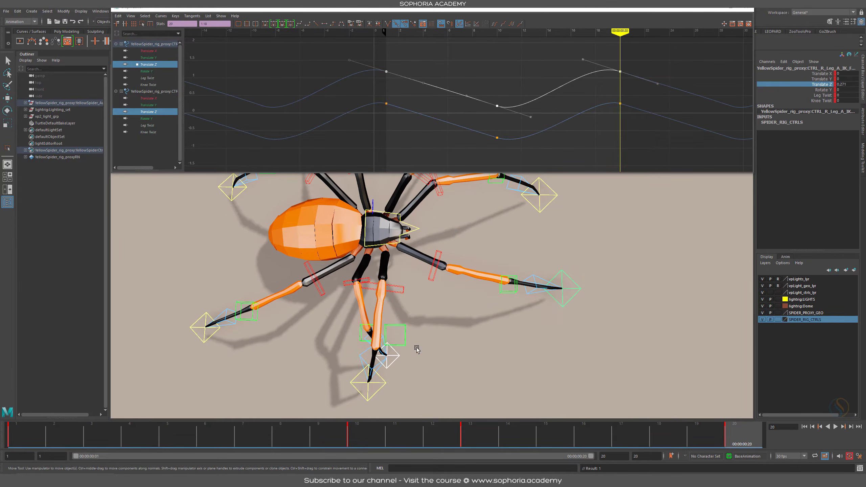
pyautogui.hotkey('alt', 'v')
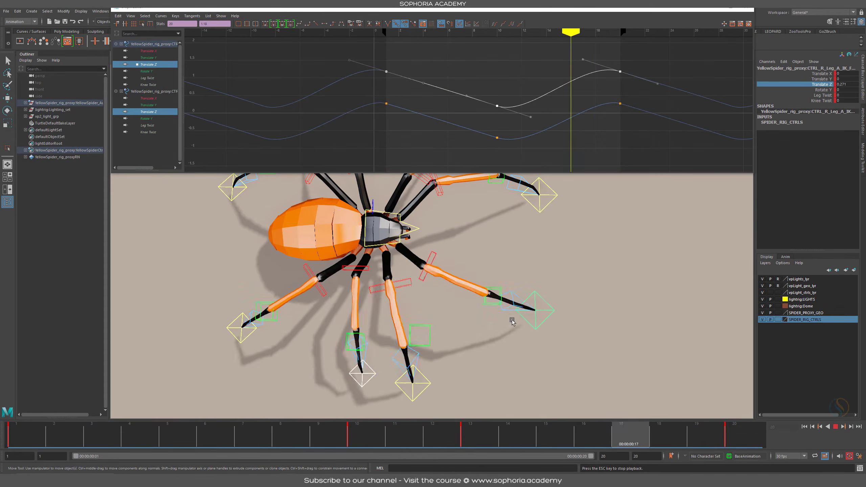
pyautogui.press('Escape')
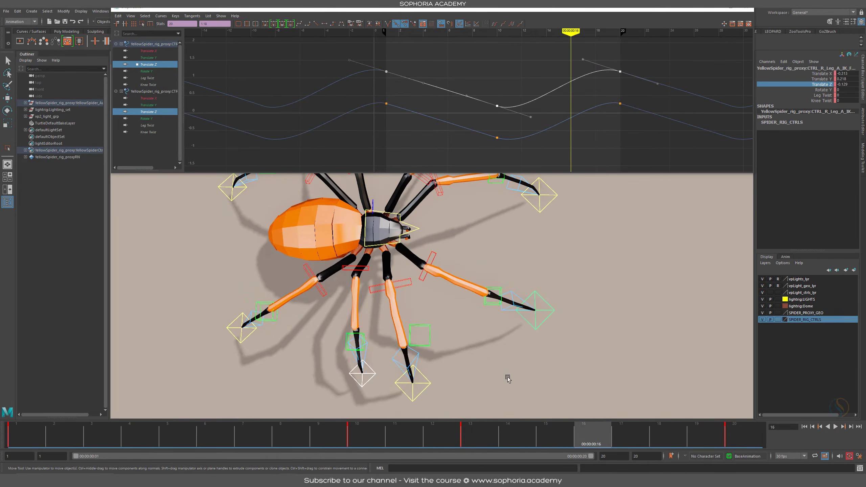
# Step: Nudge the right Leg C foot's whole Translate Z curve slightly down in two small moves, checking the spacing by scrubbing and playback
pyautogui.moveTo(407, 439); pyautogui.dragTo(379, 435)
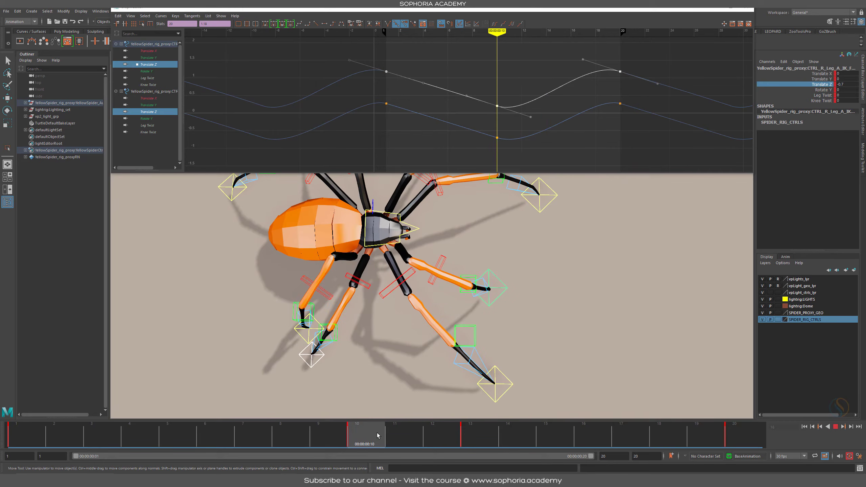
pyautogui.keyDown('shift'); pyautogui.moveTo(455, 93); pyautogui.dragTo(455, 97, button='middle'); pyautogui.keyUp('shift')
pyautogui.moveTo(311, 431); pyautogui.dragTo(748, 442)
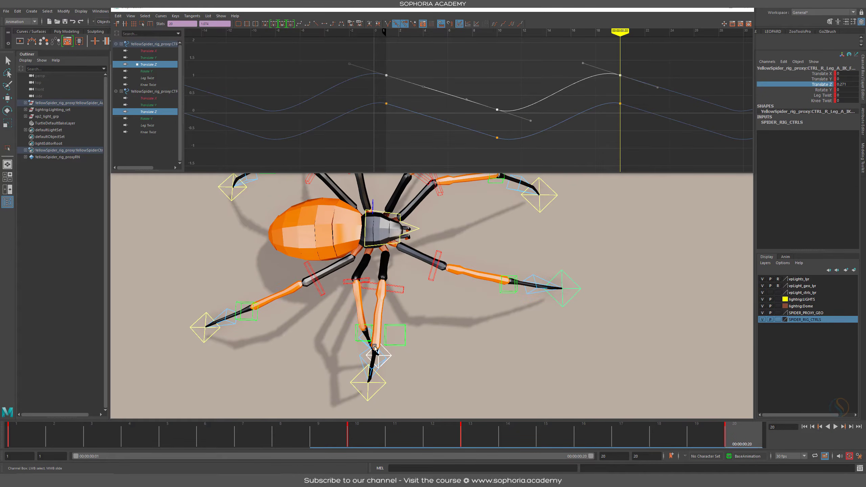
pyautogui.keyDown('shift'); pyautogui.moveTo(456, 75); pyautogui.dragTo(459, 75, button='middle'); pyautogui.keyUp('shift')
pyautogui.moveTo(241, 432); pyautogui.dragTo(808, 423)
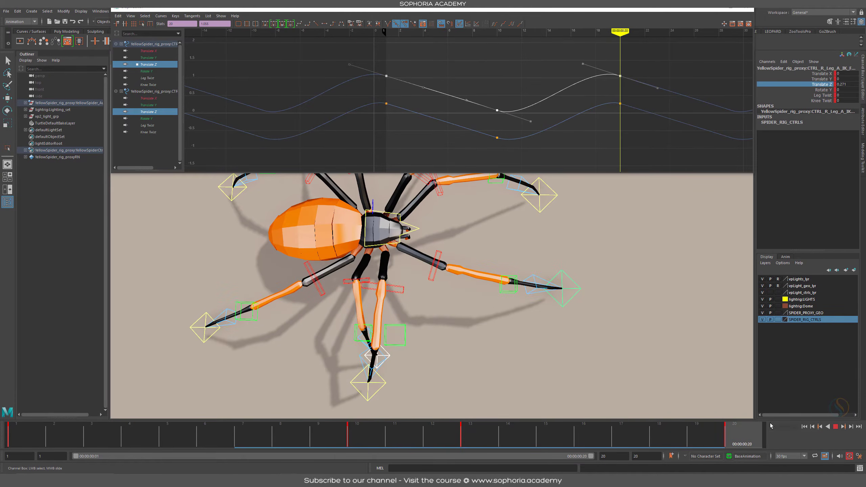
pyautogui.hotkey('alt', 'v')
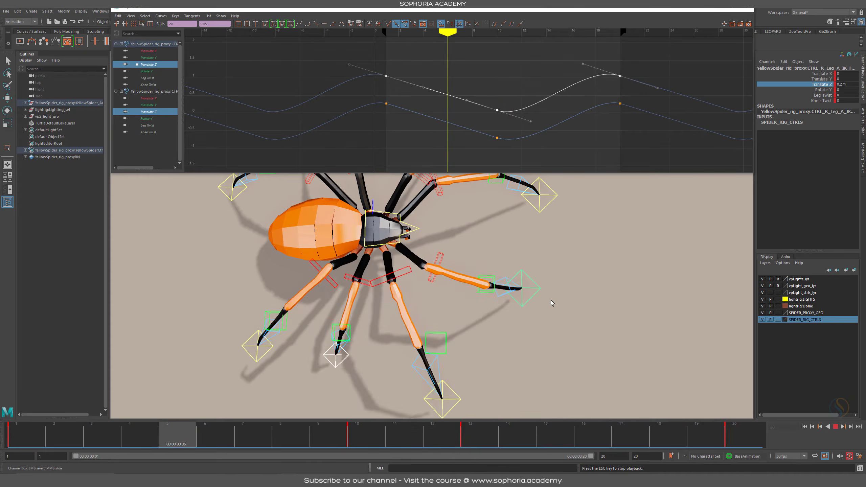
pyautogui.press('Escape')
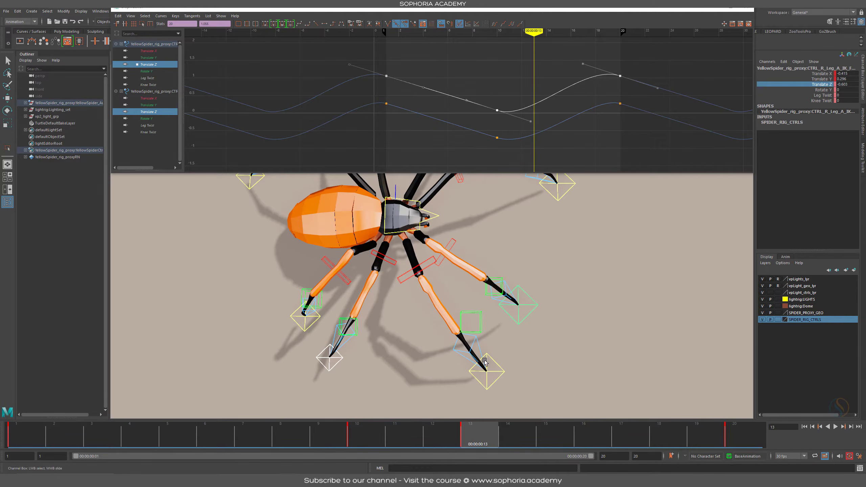
# Step: Select the right Leg B and Leg D feet and isolate their Translate Z curves across several cycles
pyautogui.click(494, 362)
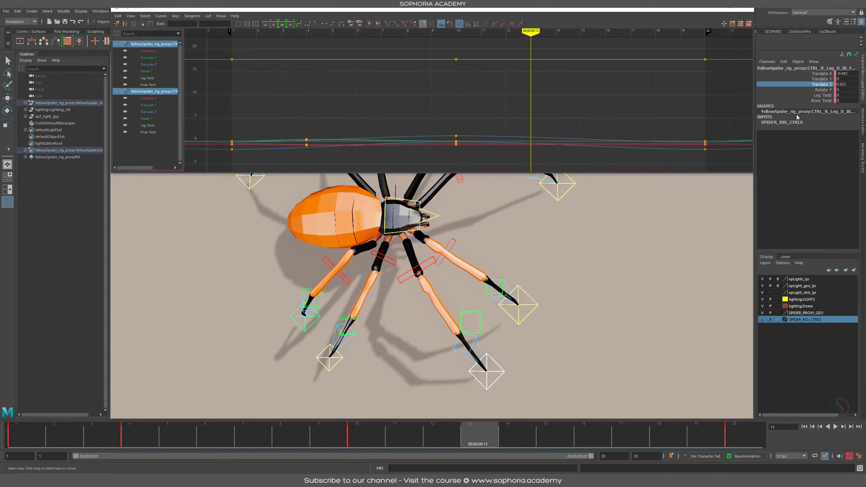
pyautogui.click(826, 79)
pyautogui.click(825, 84)
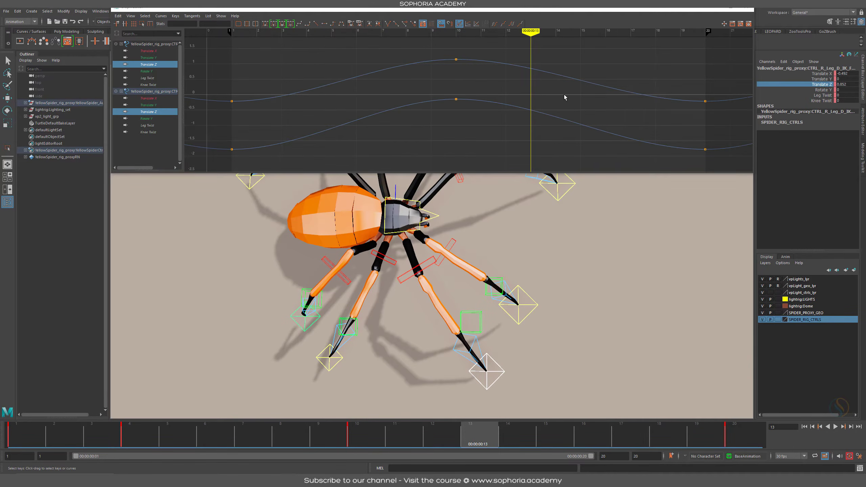
pyautogui.keyDown('alt'); pyautogui.keyDown('shift'); pyautogui.moveTo(564, 96); pyautogui.dragTo(536, 89, button='right'); pyautogui.keyUp('shift'); pyautogui.keyUp('alt')
pyautogui.keyDown('alt'); pyautogui.moveTo(520, 87); pyautogui.dragTo(473, 85, button='middle'); pyautogui.keyUp('alt')
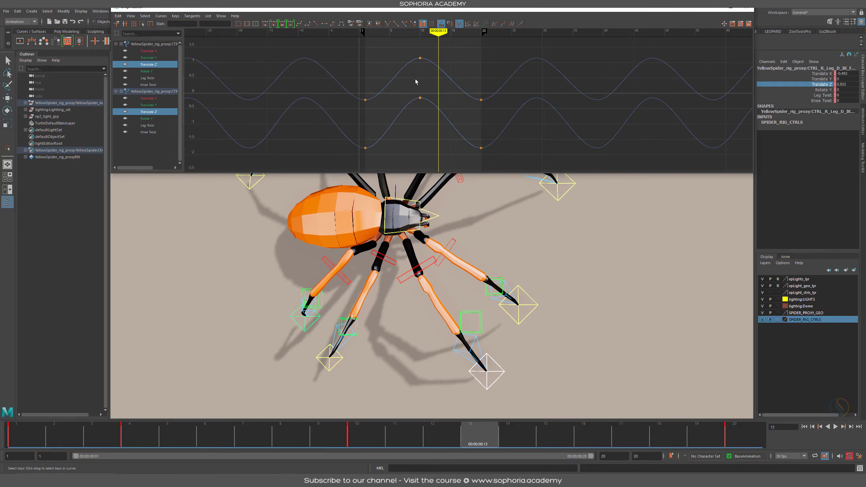
# Step: Straighten both feet's Translate Z curves from frame 10 to 20 by tilting the frame 10 outgoing and frame 20 incoming tangents
pyautogui.moveTo(402, 114); pyautogui.dragTo(442, 45)
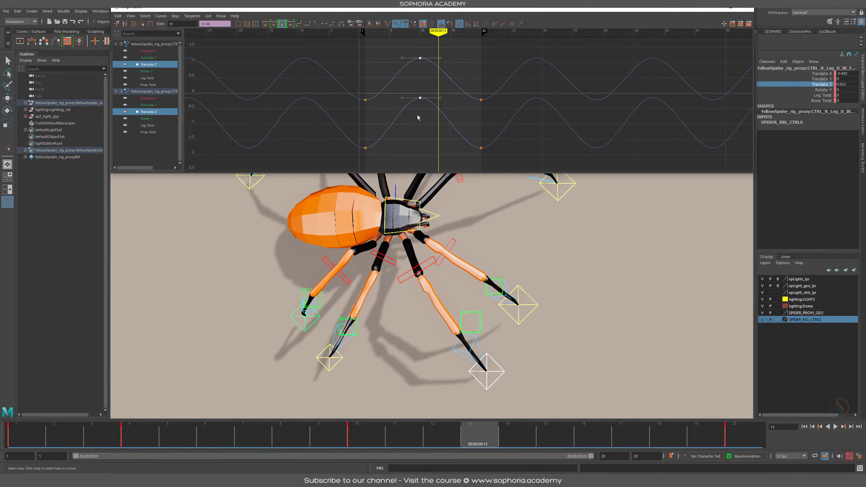
pyautogui.moveTo(438, 104); pyautogui.dragTo(438, 106)
pyautogui.moveTo(432, 117); pyautogui.dragTo(436, 135, button='middle')
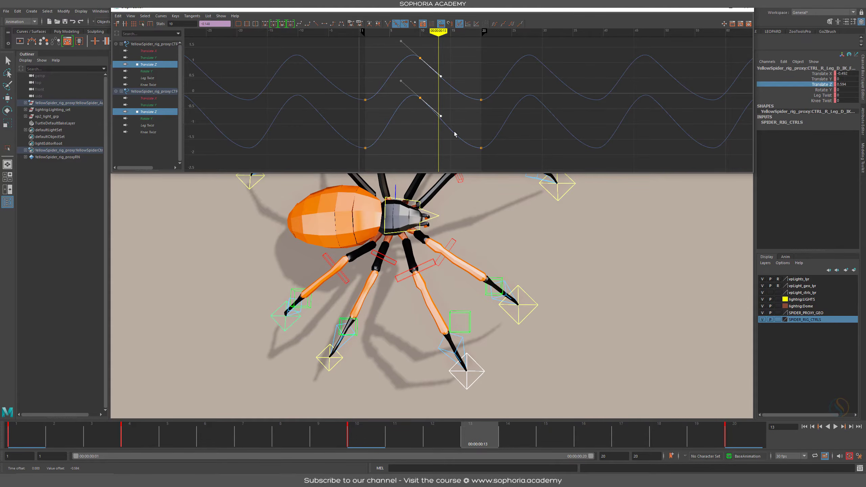
pyautogui.moveTo(494, 67); pyautogui.dragTo(464, 159)
pyautogui.moveTo(463, 159); pyautogui.dragTo(462, 142, button='middle')
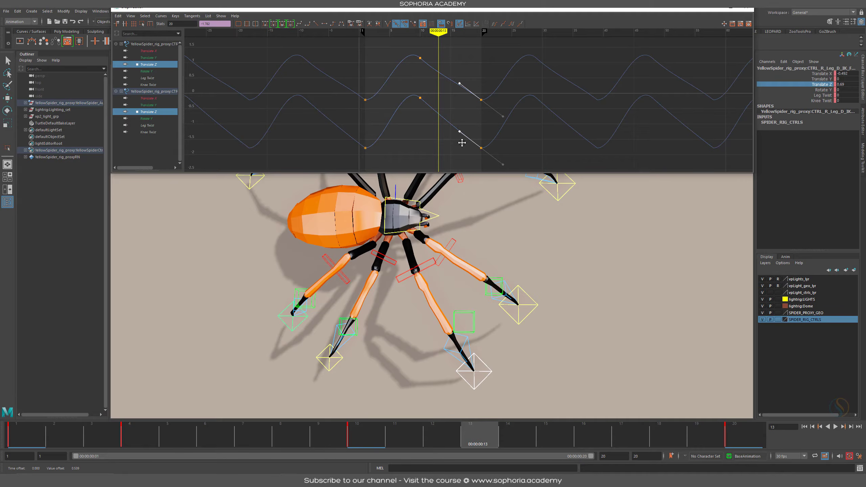
# Step: Fine-tune the right Leg D foot's Translate Z tangents at frames 10 and 20 to straighten its slope, and review the motion
pyautogui.moveTo(429, 48); pyautogui.dragTo(433, 90)
pyautogui.moveTo(450, 89); pyautogui.dragTo(456, 87, button='middle')
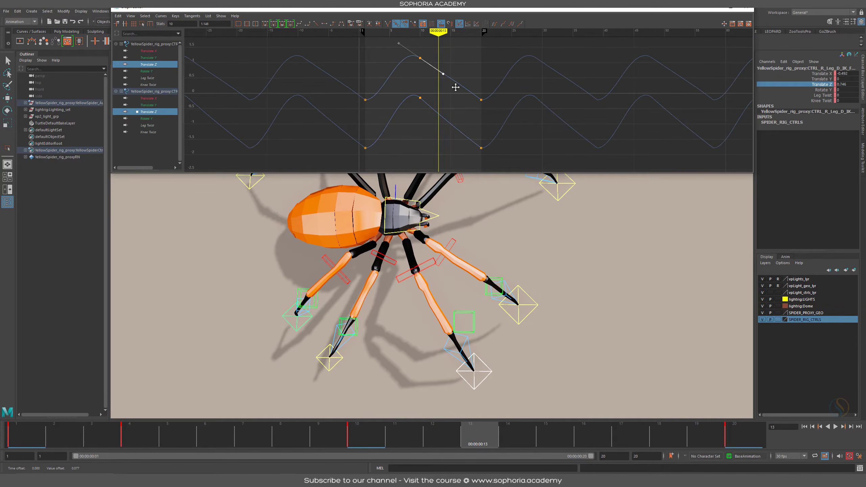
pyautogui.moveTo(491, 87); pyautogui.dragTo(468, 121)
pyautogui.moveTo(474, 81); pyautogui.dragTo(467, 88)
pyautogui.moveTo(459, 99); pyautogui.dragTo(457, 98, button='middle')
pyautogui.hotkey('alt', 'v')
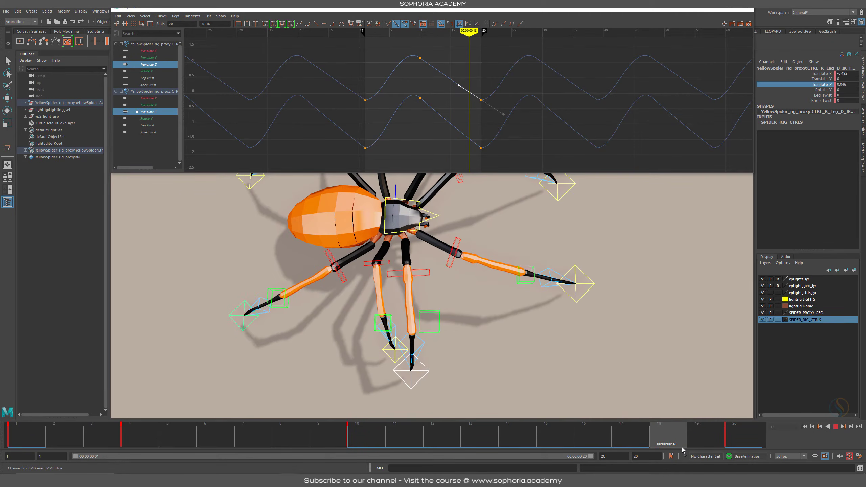
pyautogui.hotkey('alt', 'v')
# Step: Tilt the frame 1 Translate Z tangents of the right Leg D and Leg B feet downward to match their frame 20 slopes
pyautogui.moveTo(489, 134); pyautogui.dragTo(461, 163)
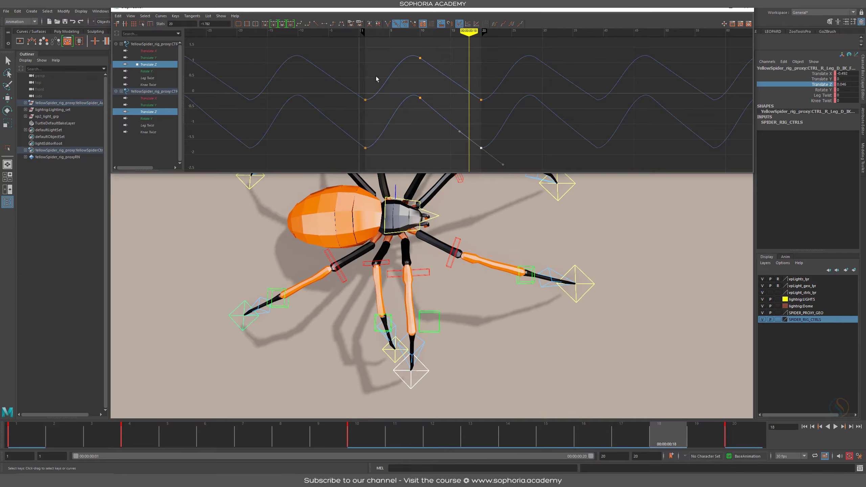
pyautogui.moveTo(376, 83); pyautogui.dragTo(377, 110)
pyautogui.moveTo(376, 116); pyautogui.dragTo(374, 126, button='middle')
pyautogui.moveTo(355, 154); pyautogui.dragTo(373, 132)
pyautogui.moveTo(390, 156); pyautogui.dragTo(388, 166, button='middle')
# Step: Shift the right Leg D foot's whole Translate Z curve down until its frame 10 key meets Leg B's, and compare the slopes
pyautogui.moveTo(447, 80); pyautogui.dragTo(448, 81)
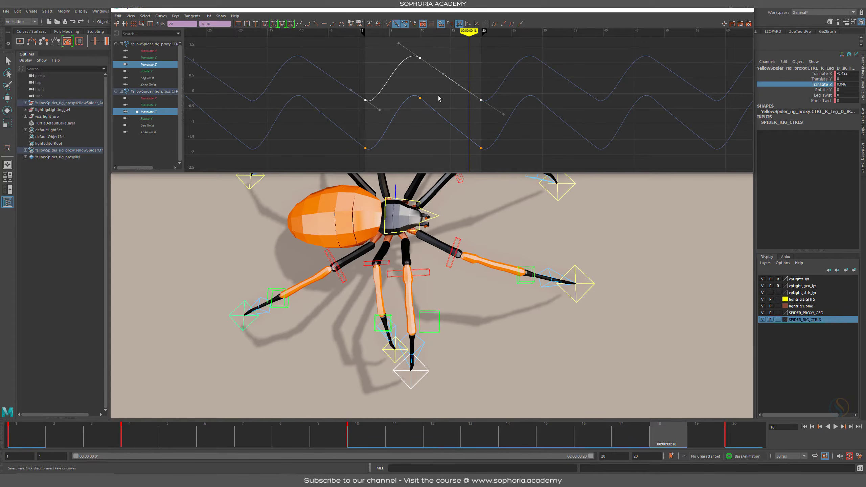
pyautogui.moveTo(438, 98); pyautogui.dragTo(410, 109, button='middle')
pyautogui.keyDown('alt'); pyautogui.moveTo(410, 109); pyautogui.dragTo(453, 111, button='right'); pyautogui.keyUp('alt')
pyautogui.keyDown('alt'); pyautogui.moveTo(453, 110); pyautogui.dragTo(536, 140, button='middle'); pyautogui.keyUp('alt')
pyautogui.keyDown('alt'); pyautogui.keyDown('shift'); pyautogui.moveTo(540, 84); pyautogui.dragTo(541, 96, button='right'); pyautogui.keyUp('shift'); pyautogui.keyUp('alt')
pyautogui.keyDown('alt'); pyautogui.moveTo(539, 100); pyautogui.dragTo(518, 93, button='middle'); pyautogui.keyUp('alt')
pyautogui.moveTo(500, 127); pyautogui.dragTo(486, 148)
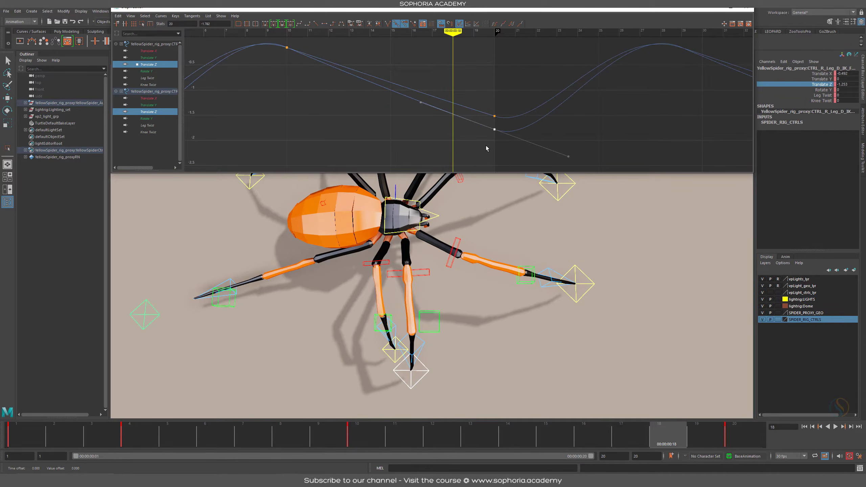
pyautogui.keyDown('shift'); pyautogui.moveTo(486, 149); pyautogui.dragTo(487, 137, button='middle'); pyautogui.keyUp('shift')
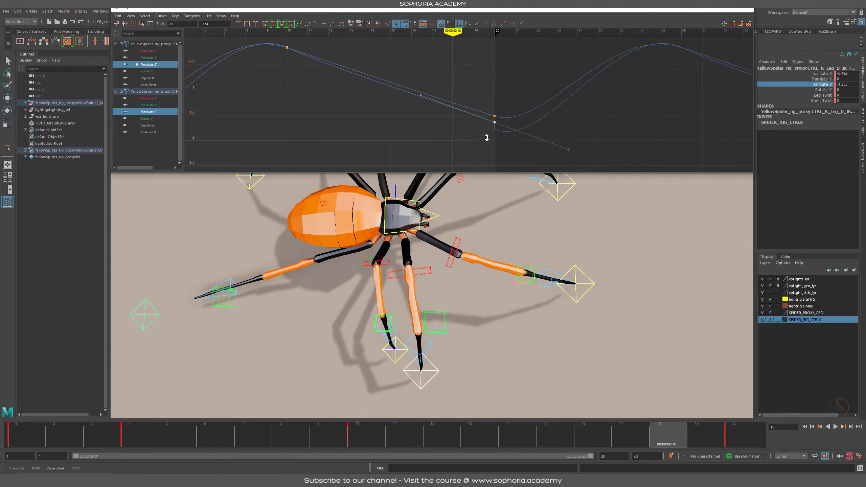
pyautogui.hotkey('ctrl', 'z')
# Step: Raise the right Leg B foot's Translate Z keys at frames 1 and 20 close to Leg D's values
pyautogui.keyDown('alt'); pyautogui.moveTo(531, 132); pyautogui.dragTo(427, 115, button='right'); pyautogui.keyUp('alt')
pyautogui.keyDown('alt'); pyautogui.moveTo(426, 114); pyautogui.dragTo(428, 112, button='middle'); pyautogui.keyUp('alt')
pyautogui.moveTo(541, 122); pyautogui.dragTo(242, 161)
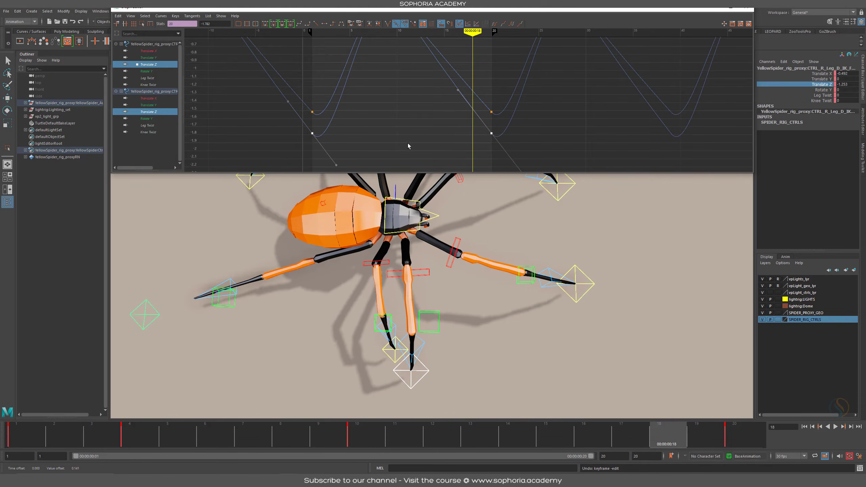
pyautogui.keyDown('shift'); pyautogui.moveTo(408, 146); pyautogui.dragTo(402, 126, button='middle'); pyautogui.keyUp('shift')
pyautogui.keyDown('alt'); pyautogui.moveTo(439, 122); pyautogui.dragTo(521, 131, button='right'); pyautogui.keyUp('alt')
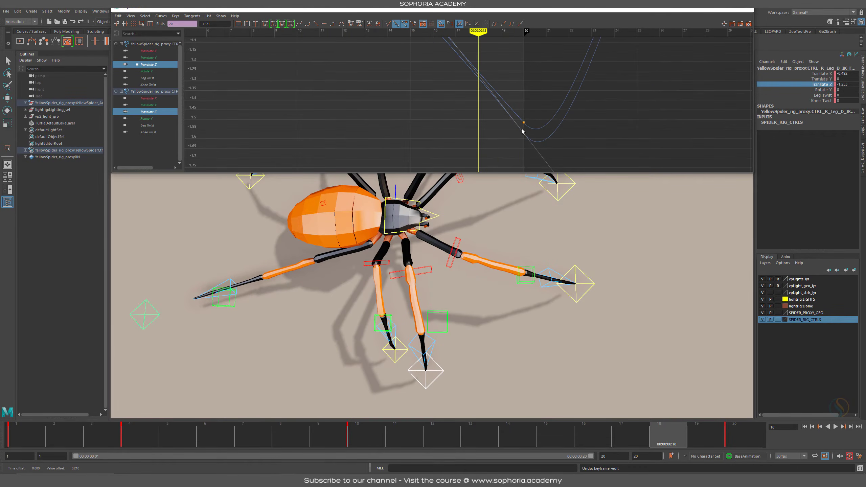
# Step: Lower the right Leg D foot's Translate Z keys at frames 1 and 20 until they meet Leg B's keys
pyautogui.moveTo(514, 126); pyautogui.dragTo(514, 126)
pyautogui.keyDown('alt'); pyautogui.moveTo(358, 139); pyautogui.dragTo(556, 120, button='middle'); pyautogui.keyUp('alt')
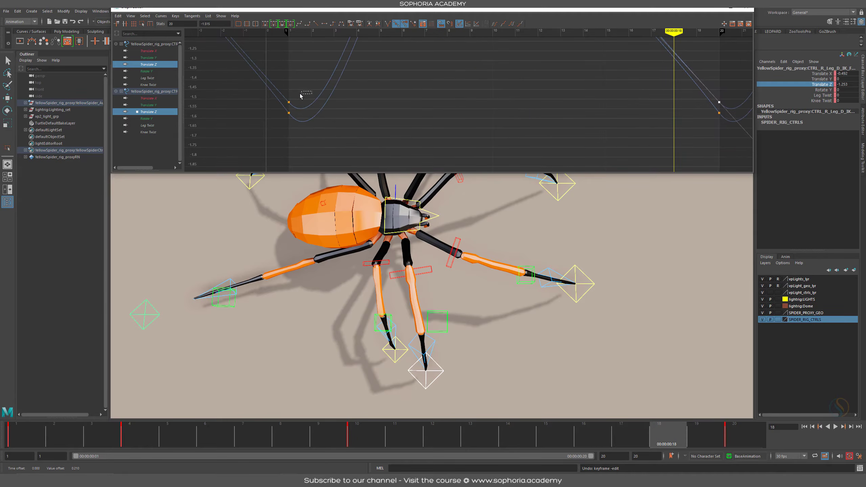
pyautogui.moveTo(300, 95); pyautogui.dragTo(284, 105)
pyautogui.keyDown('shift'); pyautogui.moveTo(284, 107); pyautogui.dragTo(280, 120, button='middle'); pyautogui.keyUp('shift')
pyautogui.keyDown('alt'); pyautogui.moveTo(621, 97); pyautogui.dragTo(597, 202, button='middle'); pyautogui.keyUp('alt')
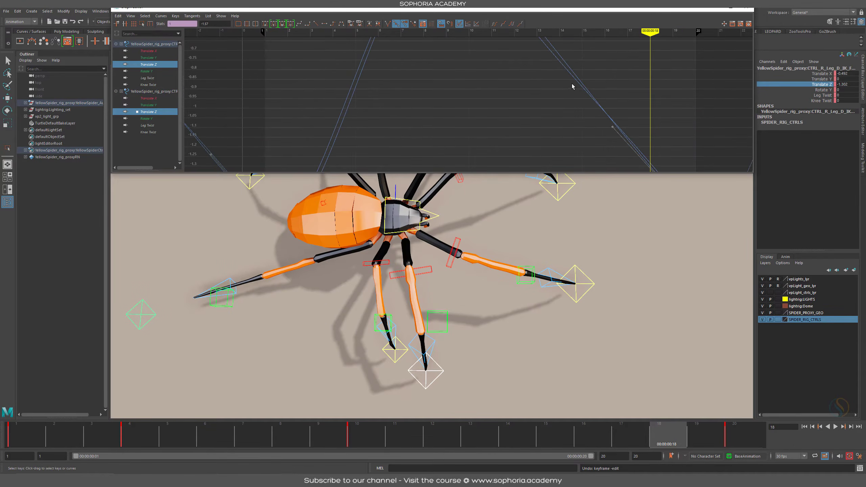
# Step: Align the frame 10 outgoing Translate Z tangents of the right Leg B and Leg D feet to the same slope
pyautogui.keyDown('alt'); pyautogui.keyDown('shift'); pyautogui.moveTo(572, 85); pyautogui.dragTo(570, 99, button='right'); pyautogui.keyUp('shift'); pyautogui.keyUp('alt')
pyautogui.keyDown('alt'); pyautogui.moveTo(491, 48); pyautogui.dragTo(467, 87, button='middle'); pyautogui.keyUp('alt')
pyautogui.moveTo(438, 70); pyautogui.dragTo(463, 86)
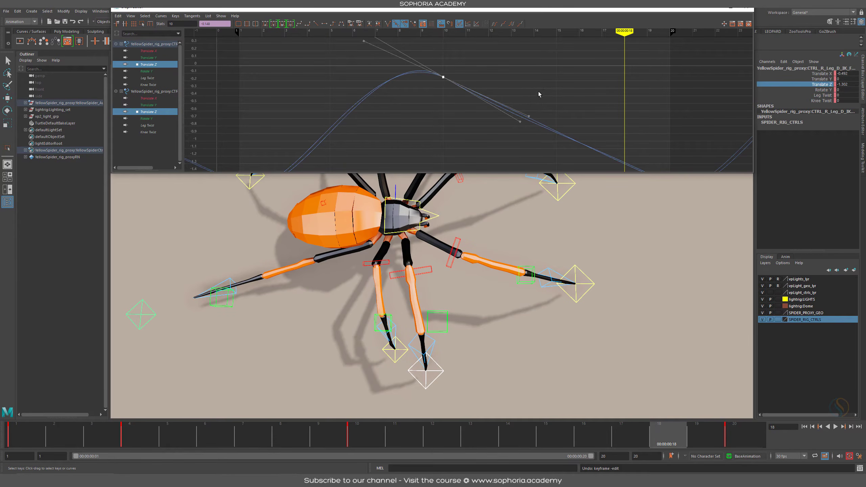
pyautogui.click(528, 116)
pyautogui.moveTo(530, 123); pyautogui.dragTo(531, 124, button='middle')
pyautogui.moveTo(471, 65); pyautogui.dragTo(435, 87)
pyautogui.moveTo(507, 142); pyautogui.dragTo(526, 126)
pyautogui.moveTo(513, 138); pyautogui.dragTo(516, 131, button='middle')
# Step: Match the frame 20 incoming Translate Z tangents of both feet so their curves overlap from frame 10 to 20
pyautogui.keyDown('alt'); pyautogui.moveTo(598, 116); pyautogui.dragTo(507, 55, button='middle'); pyautogui.keyUp('alt')
pyautogui.click(577, 123)
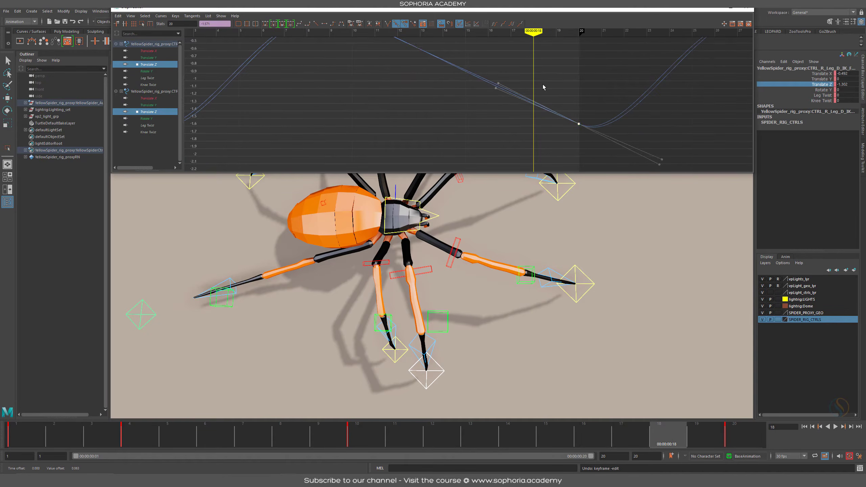
pyautogui.click(497, 85)
pyautogui.moveTo(497, 85); pyautogui.dragTo(494, 87, button='middle')
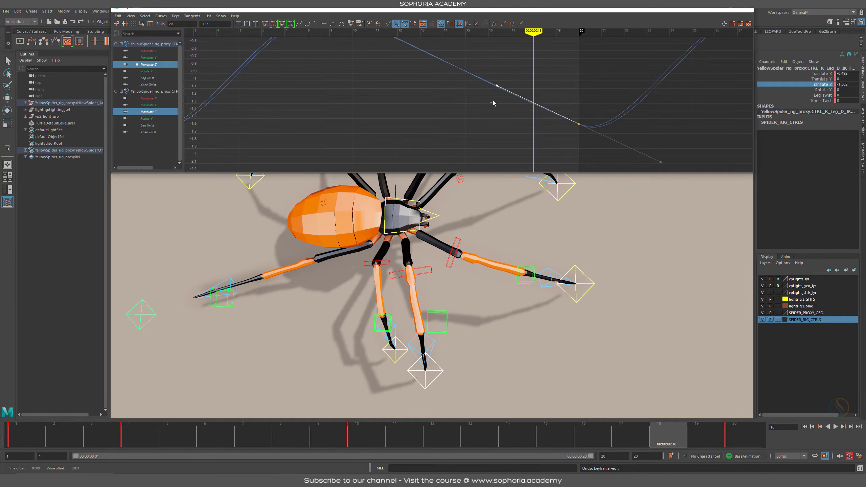
pyautogui.keyDown('alt'); pyautogui.moveTo(529, 110); pyautogui.dragTo(585, 169, button='middle'); pyautogui.keyUp('alt')
pyautogui.keyDown('alt'); pyautogui.moveTo(502, 96); pyautogui.dragTo(458, 72, button='middle'); pyautogui.keyUp('alt')
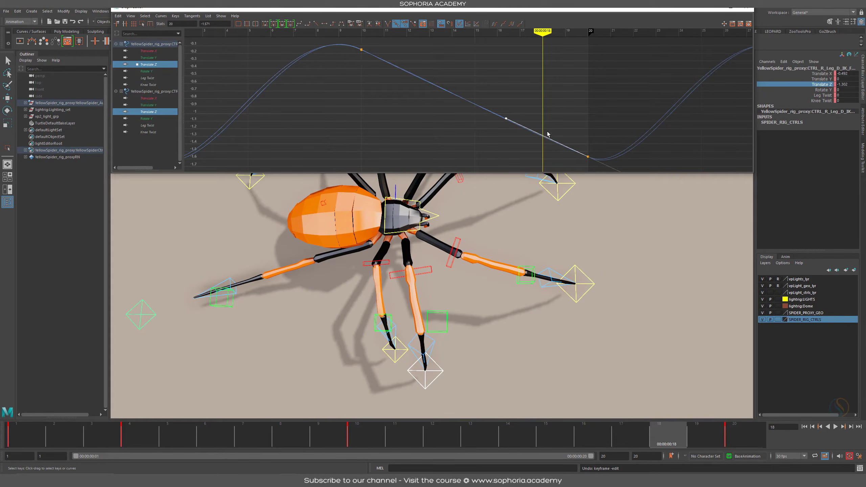
# Step: Shift the right Leg D foot's whole Translate Z curve up above Leg B's, to about 1.195 at frame 10
pyautogui.click(156, 113)
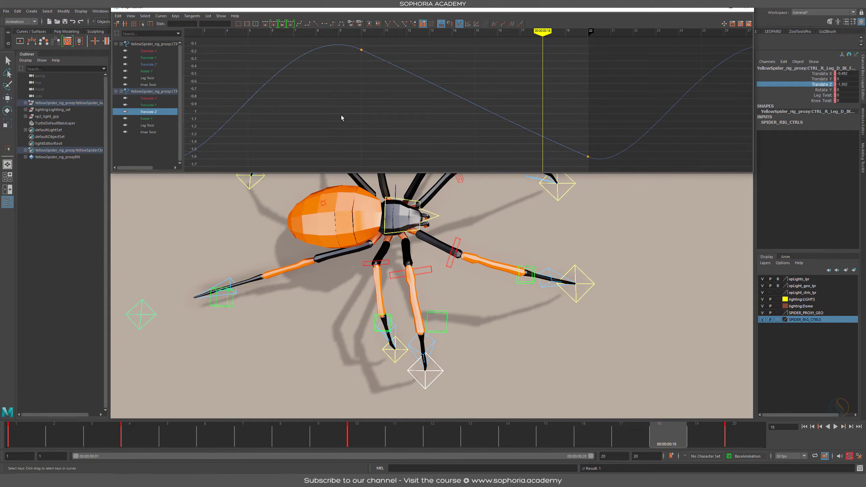
pyautogui.moveTo(446, 59); pyautogui.dragTo(448, 128)
pyautogui.moveTo(448, 129)
pyautogui.keyDown('shift'); pyautogui.mouseDown(button='middle')
pyautogui.moveTo(449, 108)
pyautogui.moveTo(447, 117)
pyautogui.mouseUp(button='middle'); pyautogui.keyUp('shift')
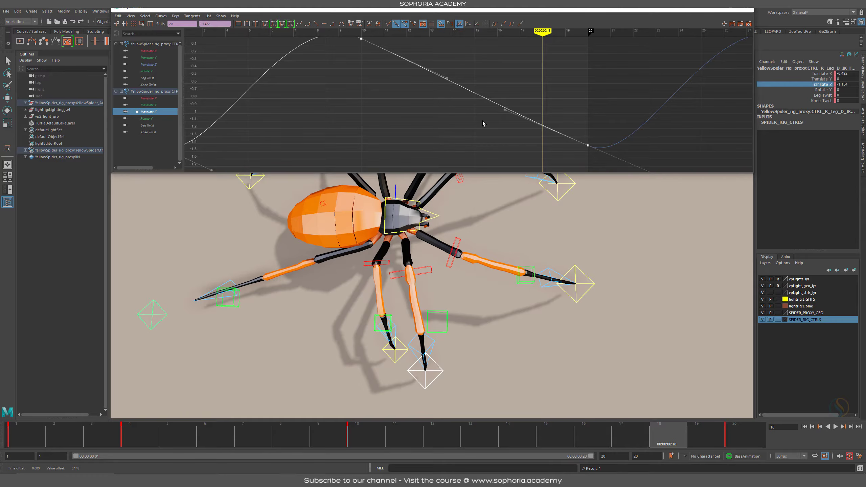
pyautogui.hotkey('ctrl', 'z')
pyautogui.keyDown('ctrl'); pyautogui.click(154, 64); pyautogui.keyUp('ctrl')
pyautogui.keyDown('alt'); pyautogui.moveTo(540, 99); pyautogui.dragTo(475, 97, button='right'); pyautogui.keyUp('alt')
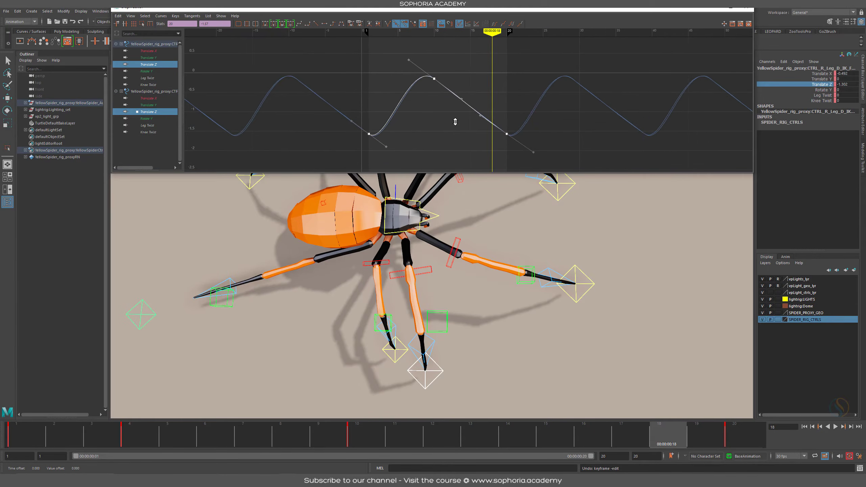
pyautogui.keyDown('shift'); pyautogui.moveTo(454, 120); pyautogui.dragTo(445, 79, button='middle'); pyautogui.keyUp('shift')
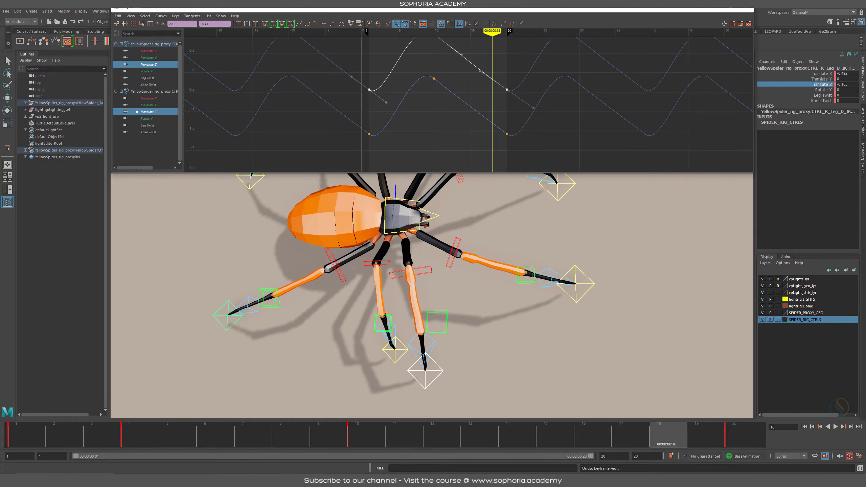
pyautogui.hotkey('alt', 'v')
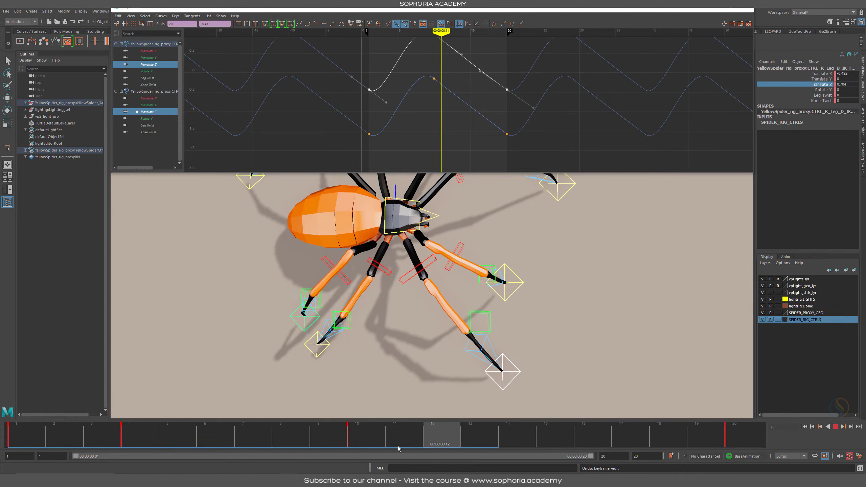
pyautogui.click(354, 446)
pyautogui.keyDown('shift'); pyautogui.moveTo(416, 147); pyautogui.dragTo(419, 123, button='middle'); pyautogui.keyUp('shift')
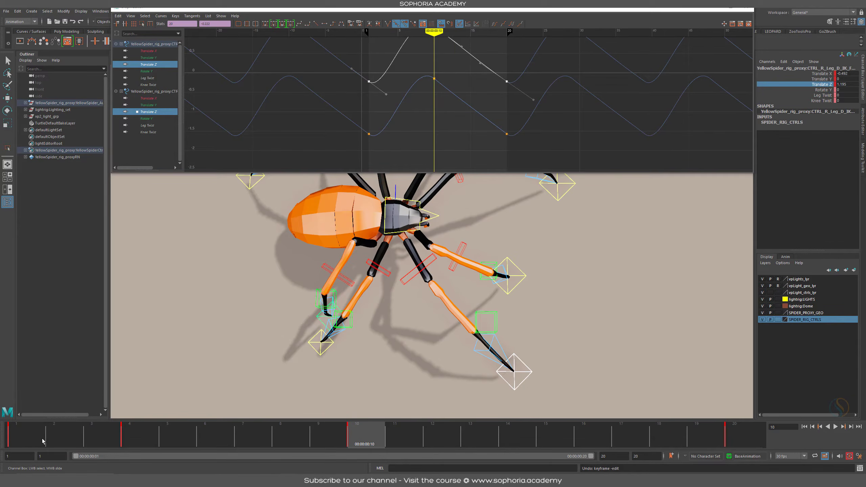
# Step: Scrub through the timeline and play the walk cycle to check the right feet for sliding
pyautogui.moveTo(43, 441); pyautogui.dragTo(593, 436)
pyautogui.hotkey('alt', 'v')
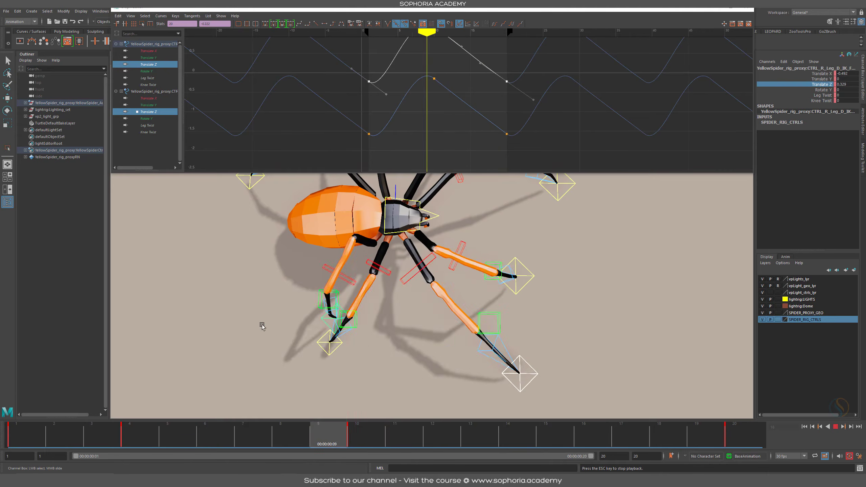
pyautogui.press('Escape')
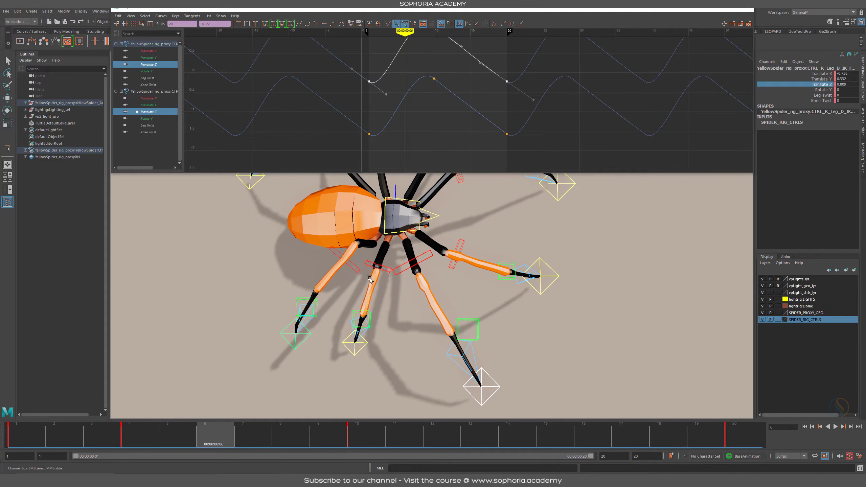
# Step: Select all four right foot controls and isolate their Translate Z curves in the Graph Editor
pyautogui.keyDown('shift'); pyautogui.click(554, 277); pyautogui.keyUp('shift')
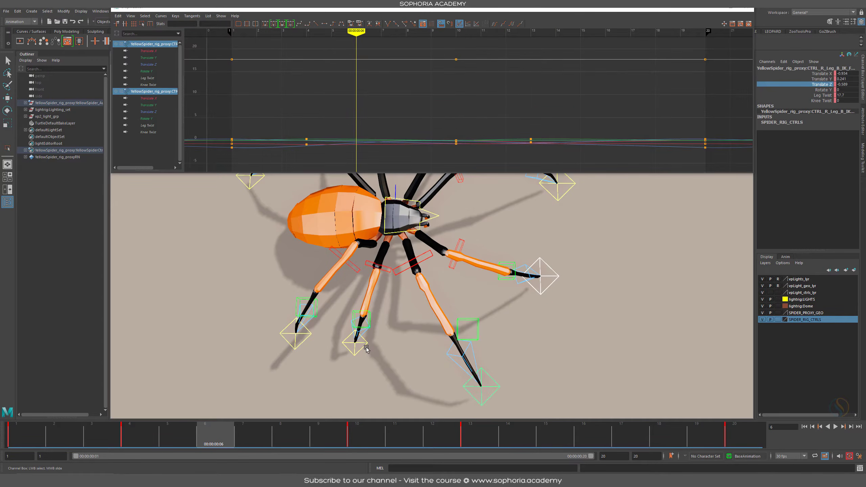
pyautogui.keyDown('shift'); pyautogui.click(356, 342); pyautogui.keyUp('shift')
pyautogui.keyDown('shift'); pyautogui.click(311, 337); pyautogui.keyUp('shift')
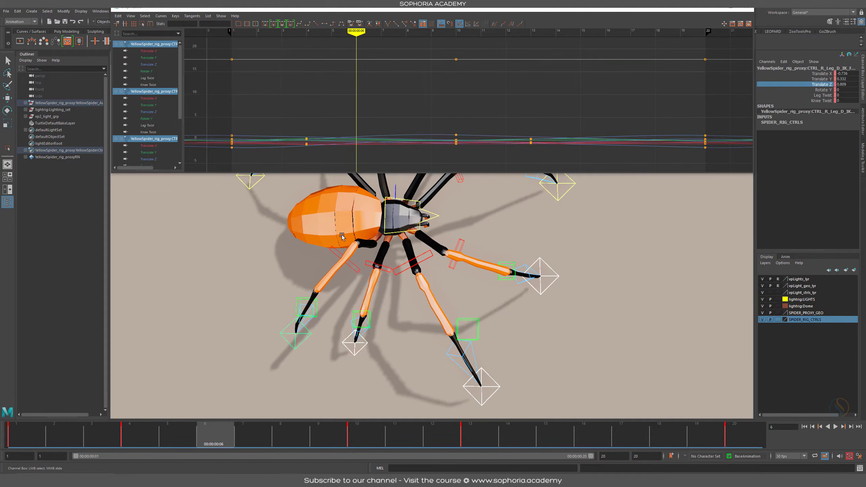
pyautogui.click(821, 79)
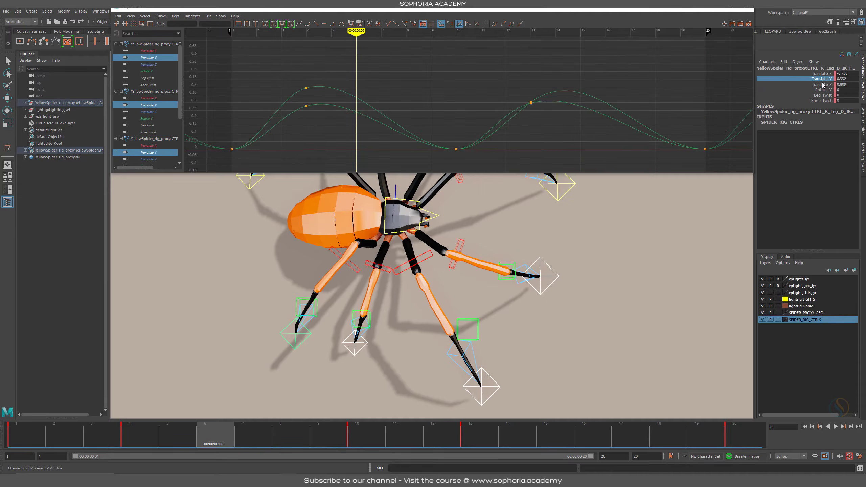
pyautogui.click(822, 85)
pyautogui.keyDown('alt'); pyautogui.keyDown('shift'); pyautogui.moveTo(551, 116); pyautogui.dragTo(525, 114, button='right'); pyautogui.keyUp('shift'); pyautogui.keyUp('alt')
pyautogui.keyDown('alt'); pyautogui.moveTo(439, 89); pyautogui.dragTo(453, 98, button='right'); pyautogui.keyUp('alt')
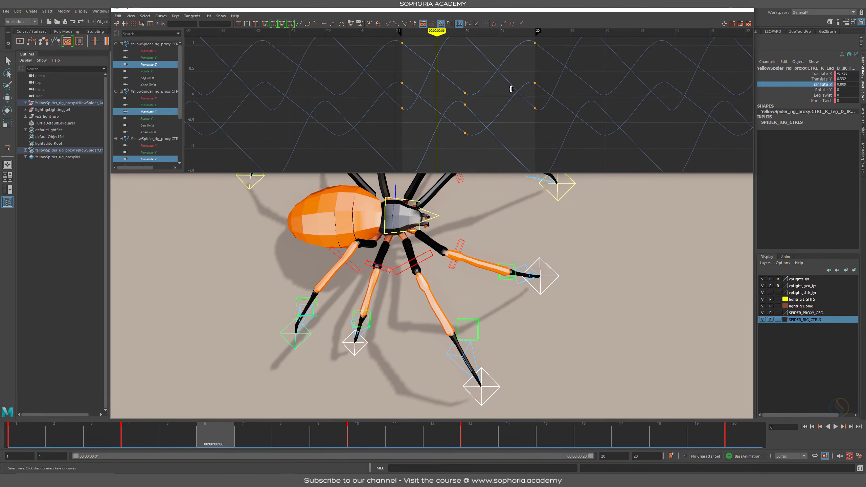
pyautogui.keyDown('alt'); pyautogui.keyDown('shift'); pyautogui.moveTo(510, 89); pyautogui.dragTo(509, 93, button='right'); pyautogui.keyUp('shift'); pyautogui.keyUp('alt')
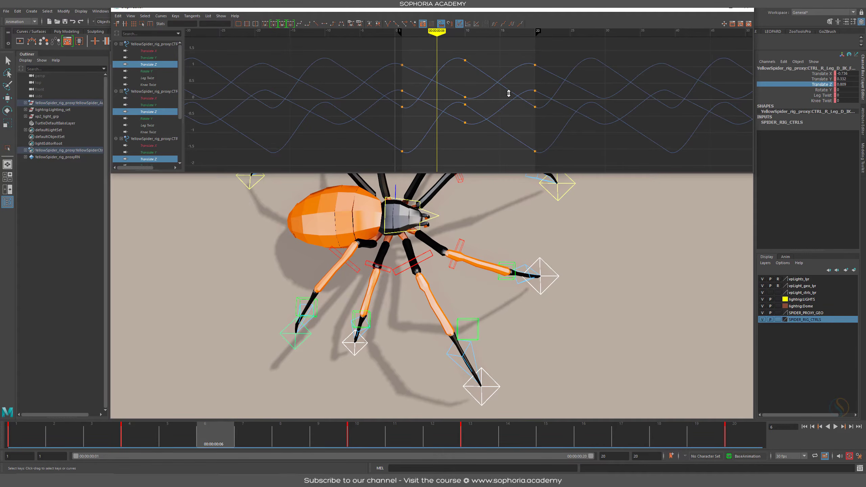
pyautogui.keyDown('alt'); pyautogui.moveTo(508, 94); pyautogui.dragTo(471, 93, button='middle'); pyautogui.keyUp('alt')
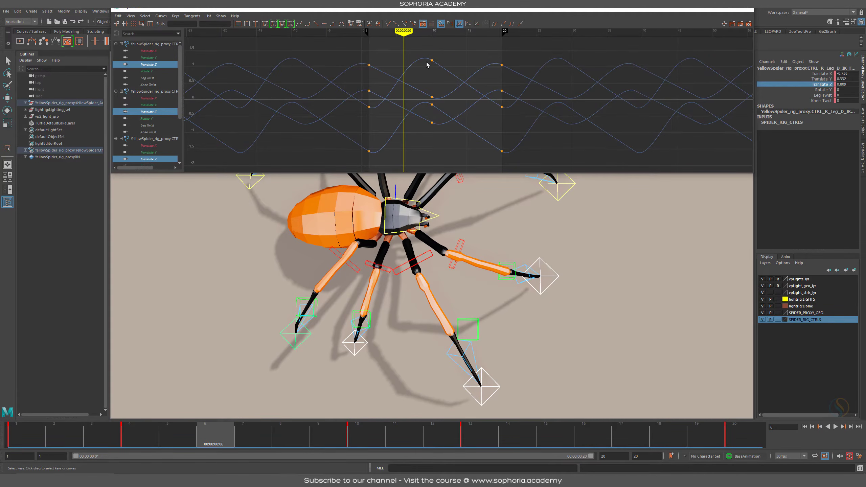
pyautogui.keyDown('alt'); pyautogui.moveTo(429, 66); pyautogui.dragTo(462, 70, button='right'); pyautogui.keyUp('alt')
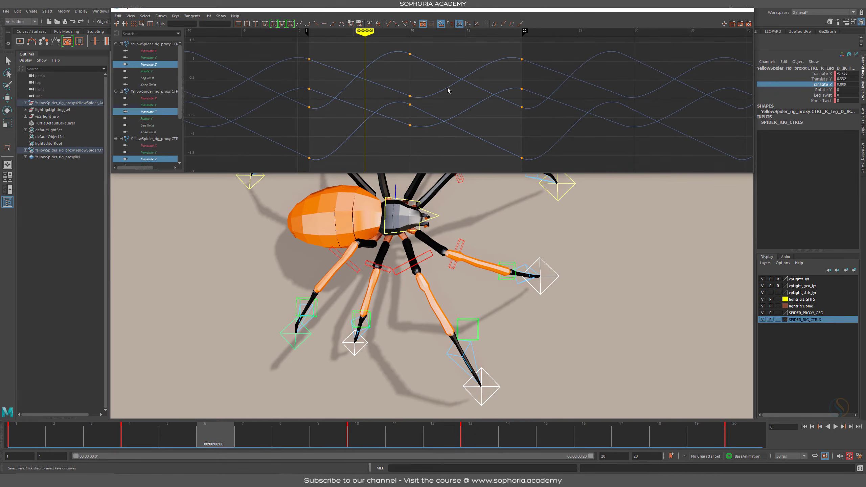
pyautogui.keyDown('alt'); pyautogui.moveTo(537, 100); pyautogui.dragTo(524, 91, button='middle'); pyautogui.keyUp('alt')
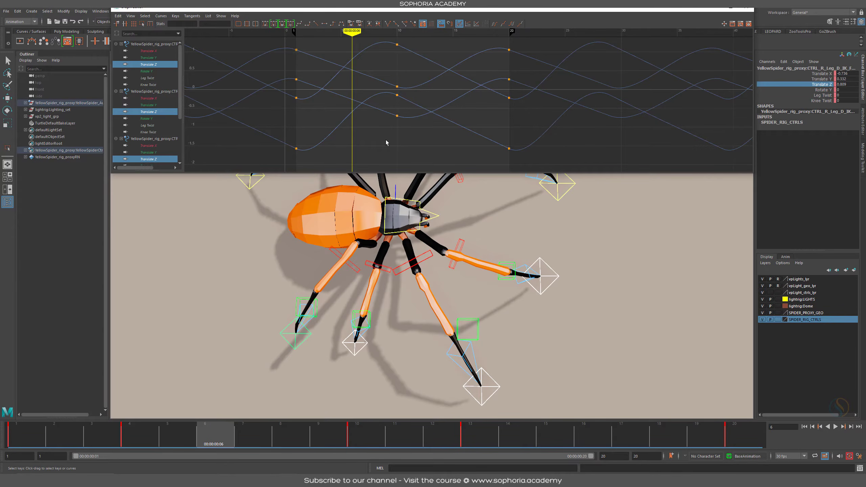
# Step: Compare the four right feet's Translate Z curves at frame 10, highlighting the Leg A and Leg C pair
pyautogui.moveTo(554, 10); pyautogui.dragTo(558, 136)
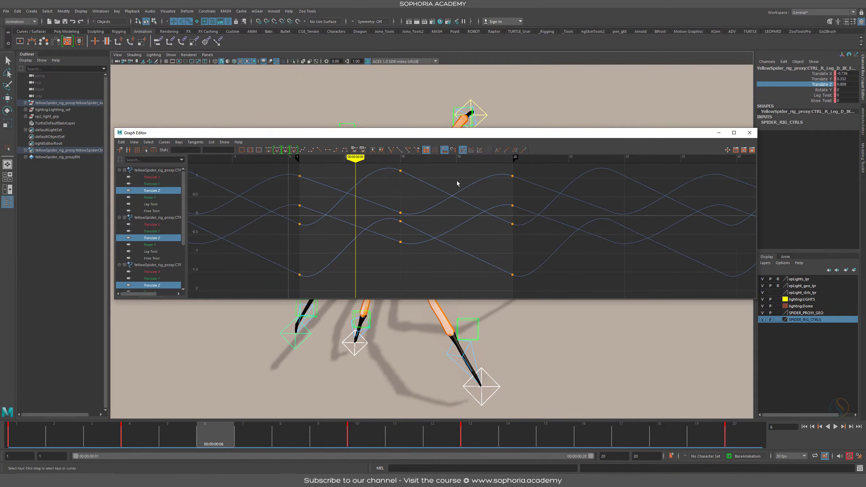
pyautogui.click(358, 439)
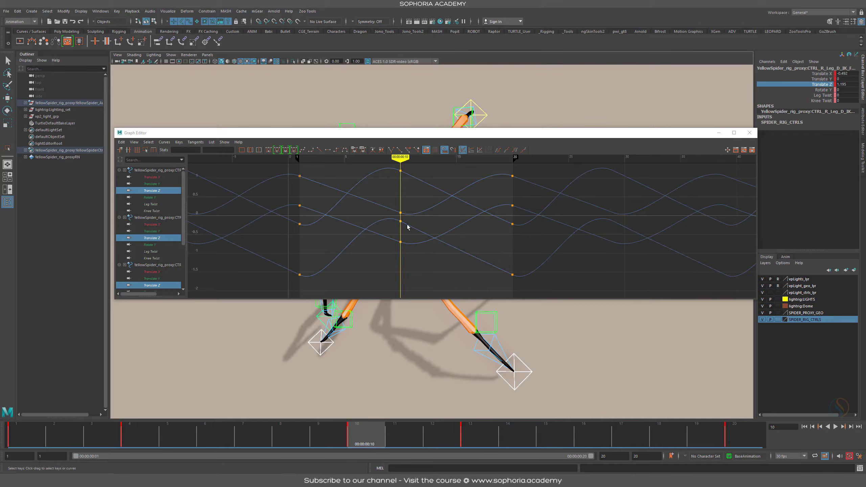
pyautogui.keyDown('alt'); pyautogui.keyDown('shift'); pyautogui.moveTo(497, 244); pyautogui.dragTo(460, 212, button='right'); pyautogui.keyUp('shift'); pyautogui.keyUp('alt')
pyautogui.keyDown('alt'); pyautogui.moveTo(462, 214); pyautogui.dragTo(456, 234, button='middle'); pyautogui.keyUp('alt')
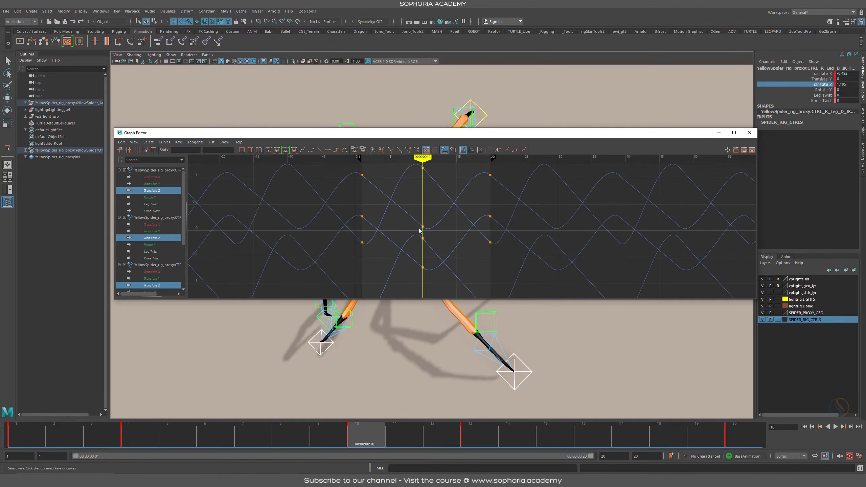
pyautogui.keyDown('alt'); pyautogui.moveTo(461, 234); pyautogui.dragTo(445, 234, button='middle'); pyautogui.keyUp('alt')
pyautogui.keyDown('alt'); pyautogui.keyDown('shift'); pyautogui.moveTo(445, 234); pyautogui.dragTo(444, 232, button='right'); pyautogui.keyUp('shift'); pyautogui.keyUp('alt')
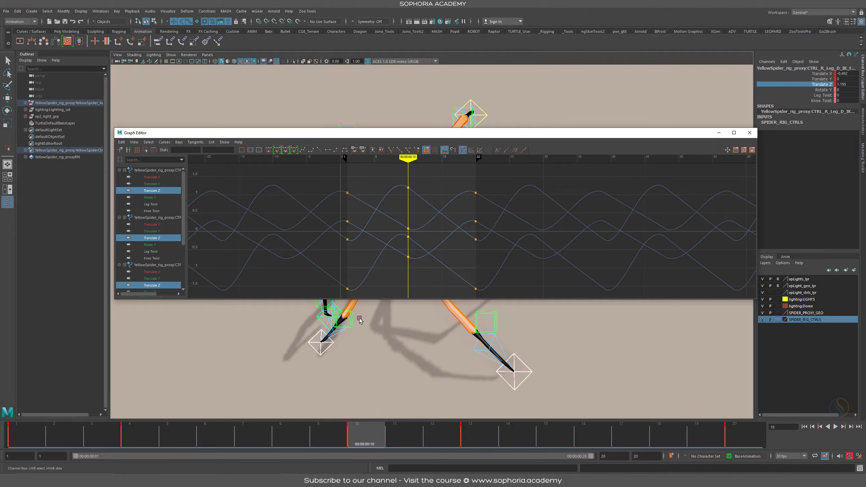
pyautogui.keyDown('alt'); pyautogui.moveTo(407, 210); pyautogui.dragTo(441, 214, button='right'); pyautogui.keyUp('alt')
pyautogui.moveTo(437, 185); pyautogui.dragTo(445, 240)
pyautogui.moveTo(514, 221)
pyautogui.keyDown('alt'); pyautogui.mouseDown(button='right')
pyautogui.moveTo(507, 219)
pyautogui.moveTo(515, 215)
pyautogui.mouseUp(button='right'); pyautogui.keyUp('alt')
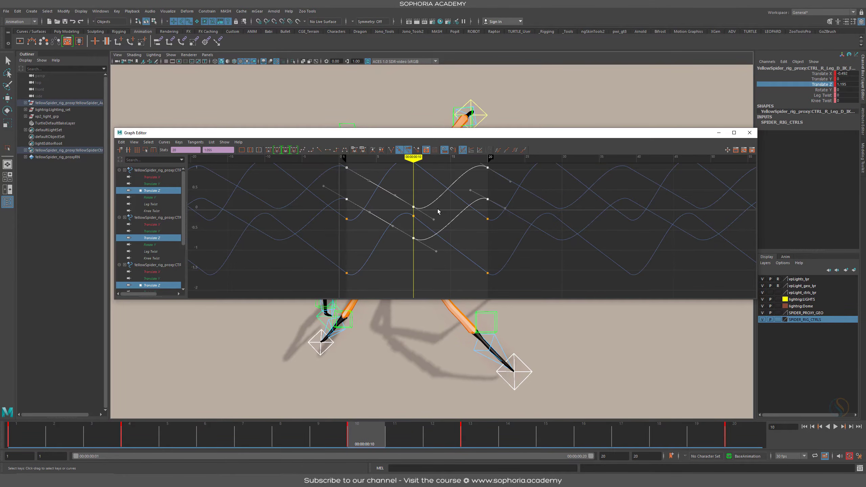
pyautogui.keyDown('alt'); pyautogui.moveTo(463, 202); pyautogui.dragTo(461, 219, button='middle'); pyautogui.keyUp('alt')
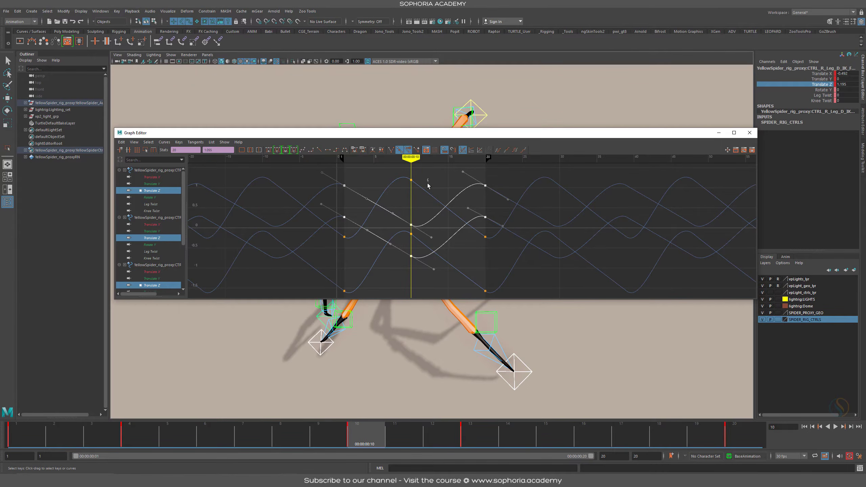
# Step: Shift the right Leg B and Leg D feet's Translate Z curves 9 frames earlier, after a playback check
pyautogui.click(429, 193)
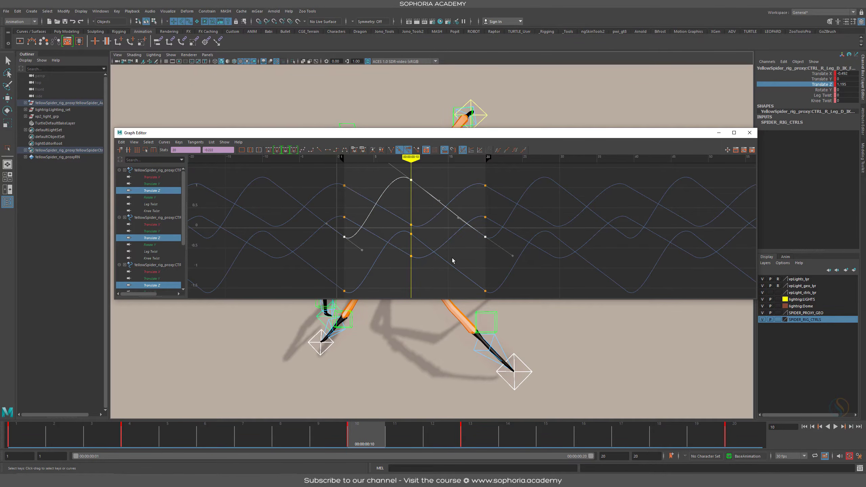
pyautogui.keyDown('shift'); pyautogui.click(453, 273); pyautogui.keyUp('shift')
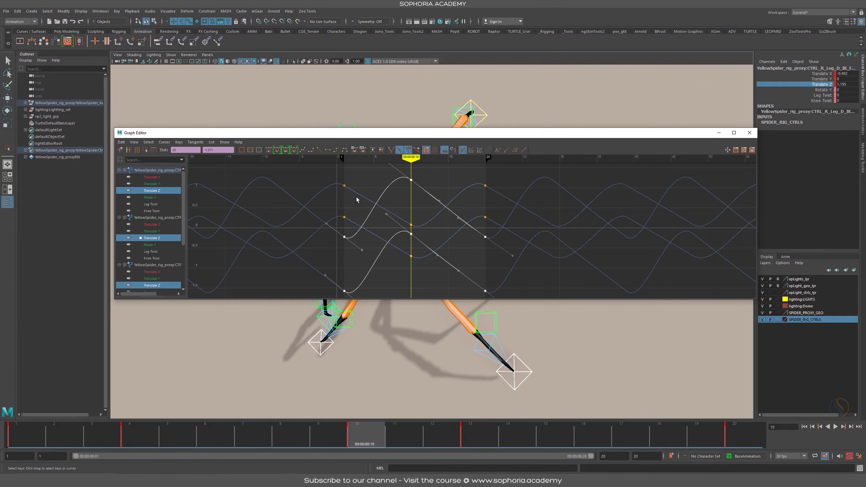
pyautogui.hotkey('alt', 'v')
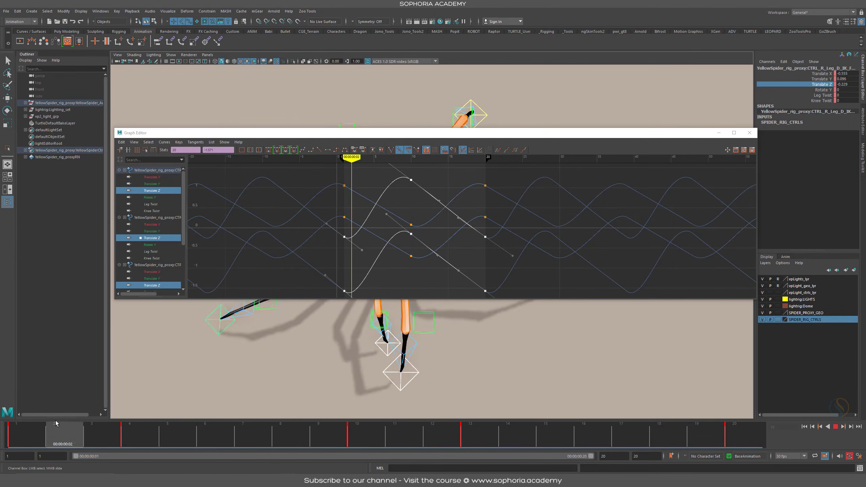
pyautogui.hotkey('alt', 'v')
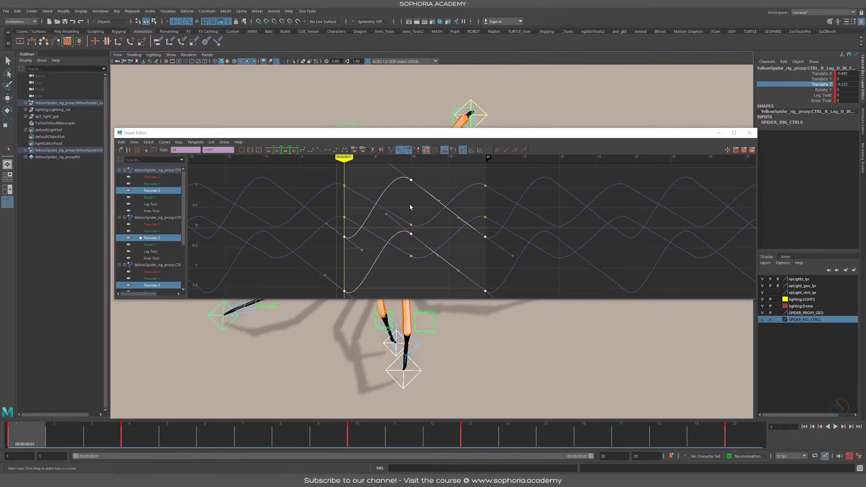
pyautogui.keyDown('shift'); pyautogui.moveTo(410, 207); pyautogui.dragTo(332, 207, button='middle'); pyautogui.keyUp('shift')
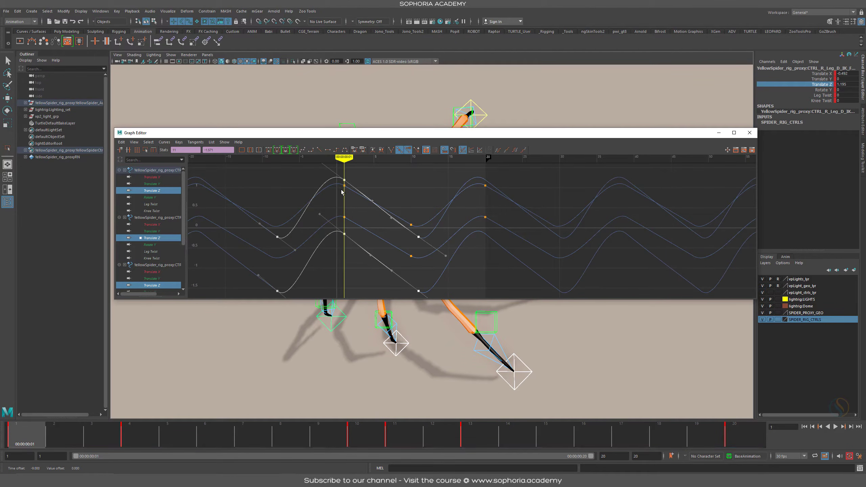
# Step: Examine how the four right feet's Translate Z curves descend between frame 1 and frame 11 in the Graph Editor
pyautogui.keyDown('alt'); pyautogui.moveTo(347, 184); pyautogui.dragTo(382, 204, button='right'); pyautogui.keyUp('alt')
pyautogui.keyDown('alt'); pyautogui.moveTo(382, 204); pyautogui.dragTo(494, 226, button='middle'); pyautogui.keyUp('alt')
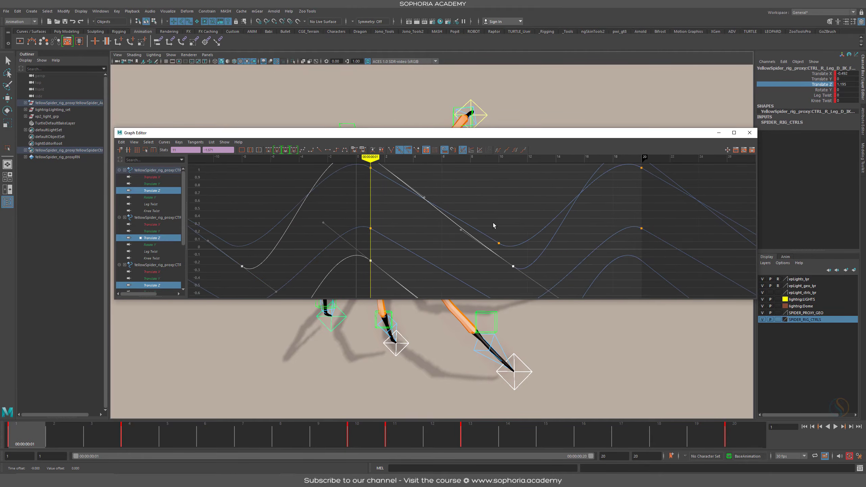
pyautogui.keyDown('alt'); pyautogui.moveTo(449, 207); pyautogui.dragTo(446, 210, button='right'); pyautogui.keyUp('alt')
pyautogui.scroll(-5, 446, 210)
pyautogui.scroll(4, 450, 205)
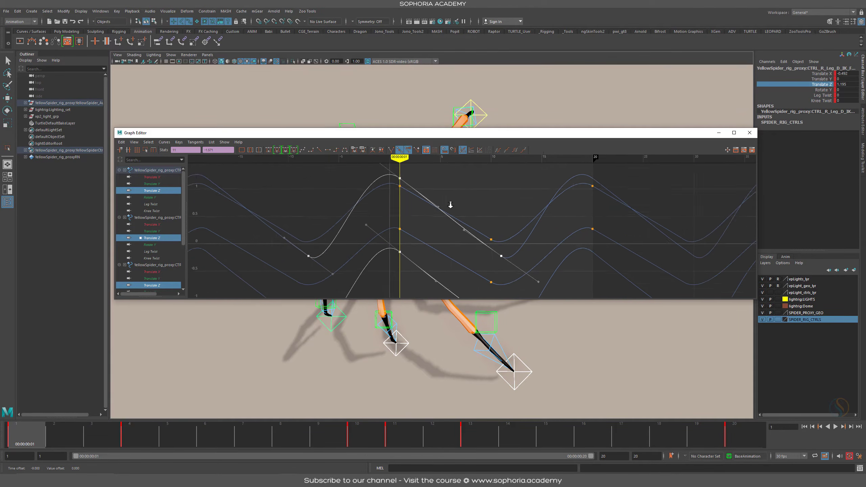
pyautogui.scroll(-2, 449, 203)
pyautogui.scroll(-3, 473, 192)
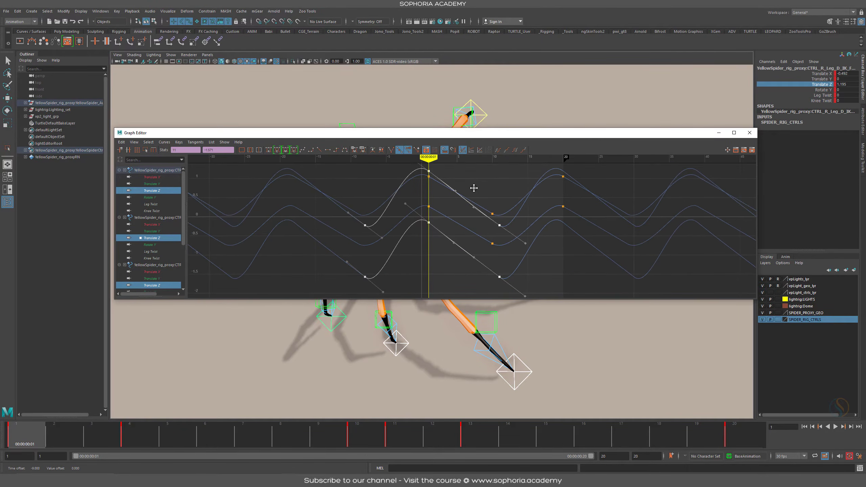
pyautogui.scroll(3, 474, 193)
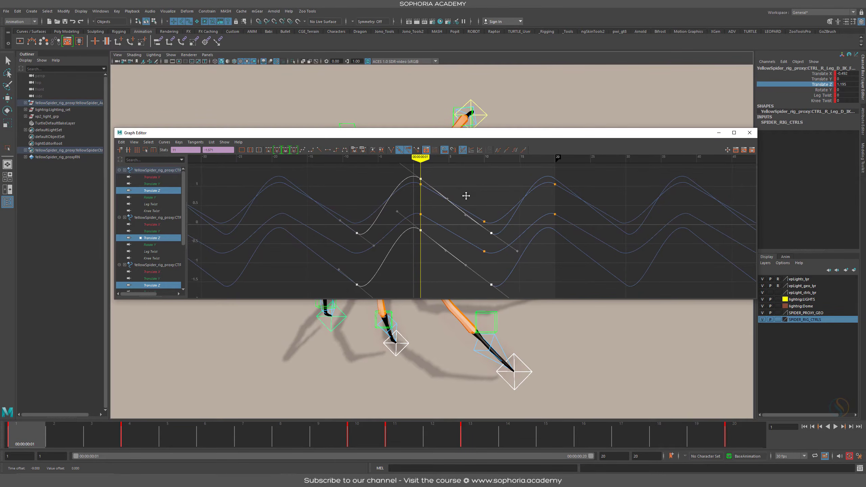
pyautogui.scroll(-3, 467, 195)
pyautogui.keyDown('alt'); pyautogui.moveTo(466, 197); pyautogui.dragTo(466, 198, button='middle'); pyautogui.keyUp('alt')
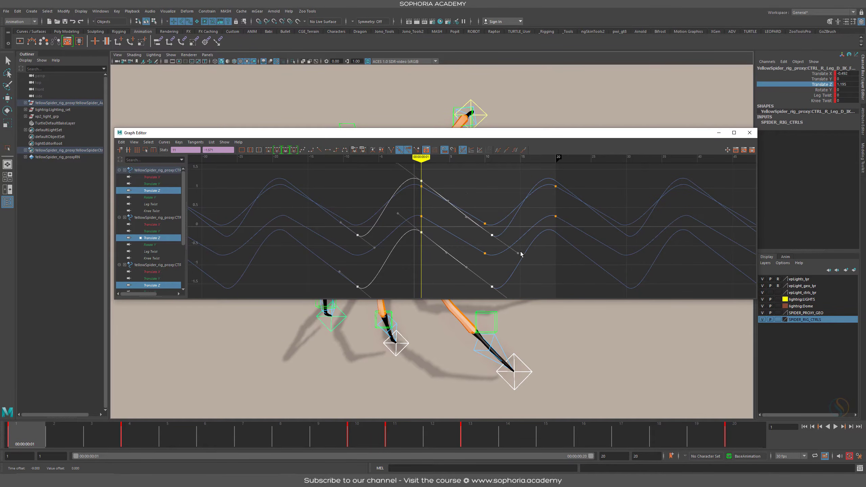
pyautogui.keyDown('alt'); pyautogui.moveTo(512, 250); pyautogui.dragTo(482, 238, button='middle'); pyautogui.keyUp('alt')
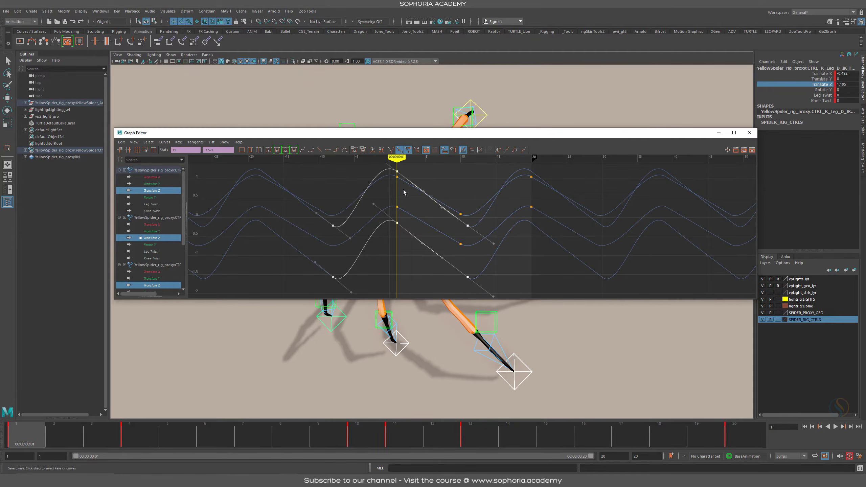
# Step: Lower the right Leg D foot's Translate Z key at frame 1 to 1.057, level with the neighbouring curve's key
pyautogui.scroll(2, 406, 192)
pyautogui.moveTo(454, 130); pyautogui.dragTo(457, 82)
pyautogui.keyDown('alt'); pyautogui.keyDown('shift'); pyautogui.moveTo(463, 173); pyautogui.dragTo(464, 178, button='right'); pyautogui.keyUp('shift'); pyautogui.keyUp('alt')
pyautogui.keyDown('alt'); pyautogui.moveTo(464, 177); pyautogui.dragTo(522, 195, button='middle'); pyautogui.keyUp('alt')
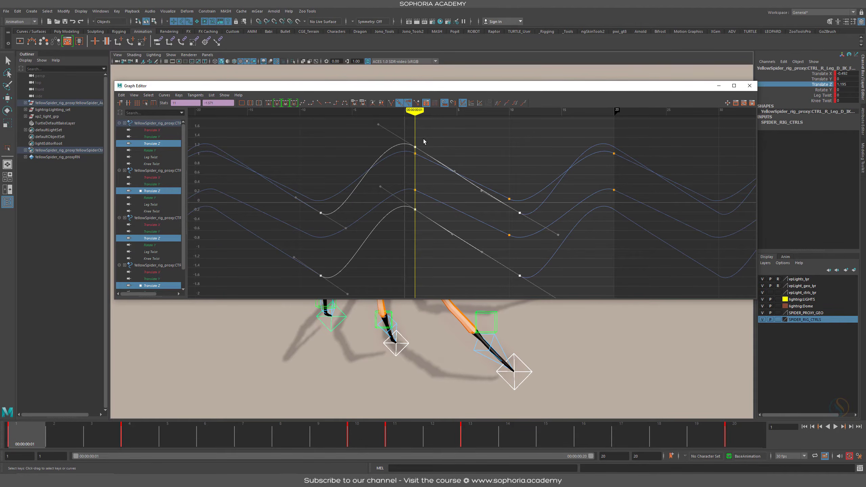
pyautogui.moveTo(430, 133); pyautogui.dragTo(405, 151)
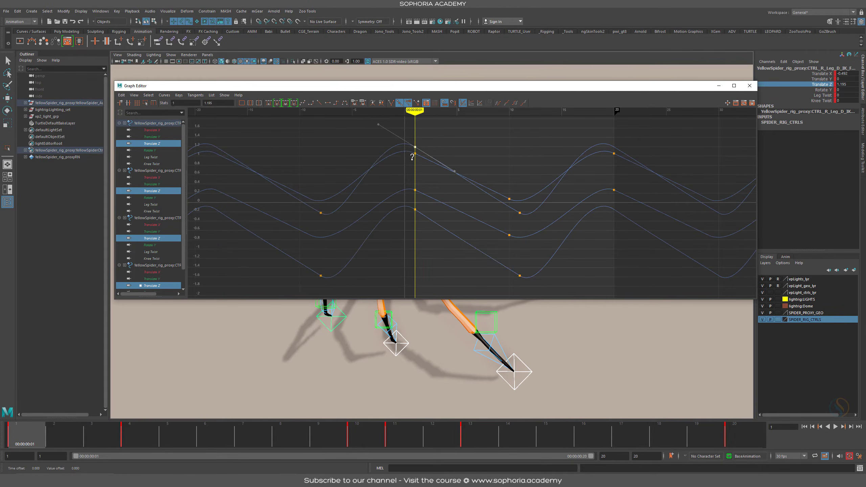
pyautogui.keyDown('shift'); pyautogui.moveTo(412, 160); pyautogui.dragTo(412, 167, button='middle'); pyautogui.keyUp('shift')
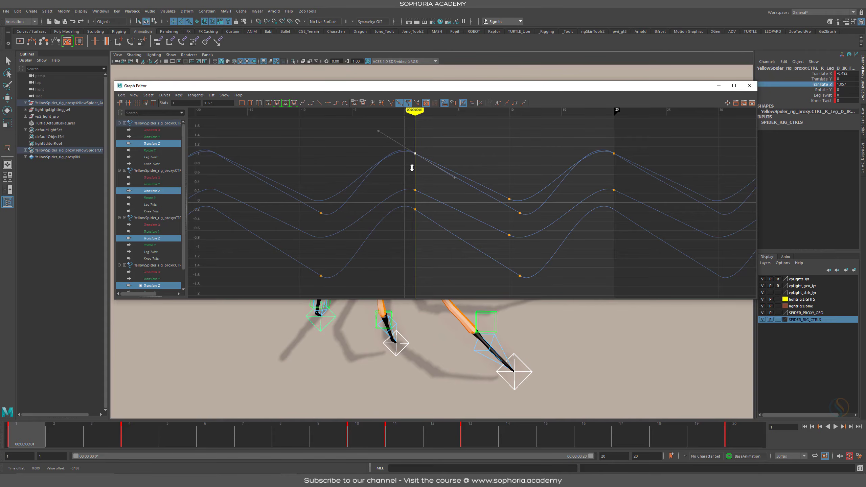
pyautogui.moveTo(533, 209); pyautogui.dragTo(510, 234)
pyautogui.scroll(5, 493, 214)
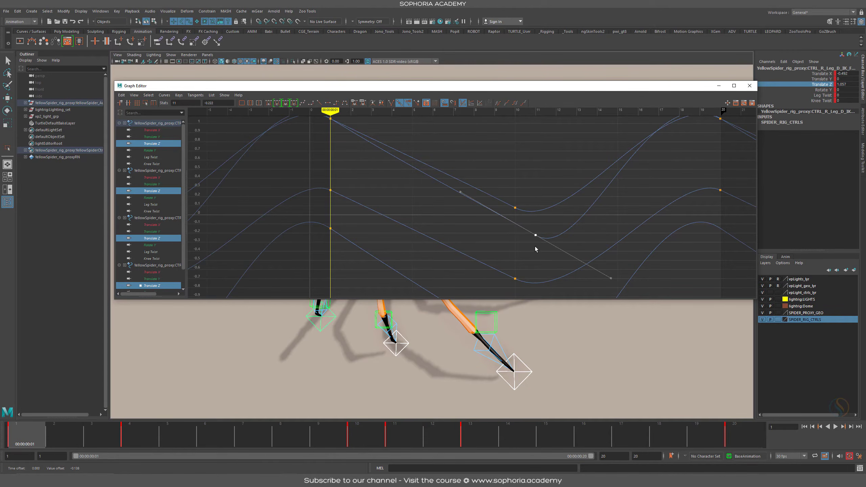
pyautogui.keyDown('shift'); pyautogui.moveTo(534, 246); pyautogui.dragTo(535, 238, button='middle'); pyautogui.keyUp('shift')
pyautogui.hotkey('ctrl', 'z')
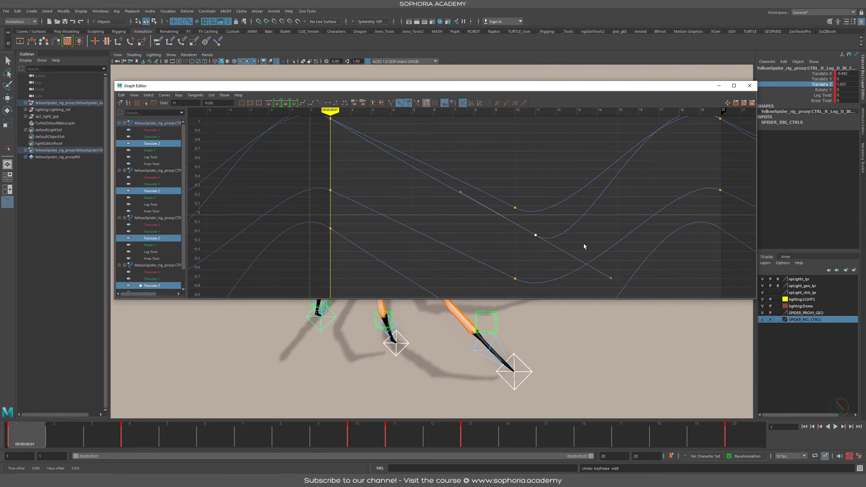
# Step: Raise the right Leg D foot's Translate Z keys at frames -8 and 11 together to about -0.04
pyautogui.keyDown('alt'); pyautogui.keyDown('shift'); pyautogui.moveTo(583, 243); pyautogui.dragTo(342, 239, button='right'); pyautogui.keyUp('shift'); pyautogui.keyUp('alt')
pyautogui.keyDown('shift'); pyautogui.click(327, 235); pyautogui.keyUp('shift')
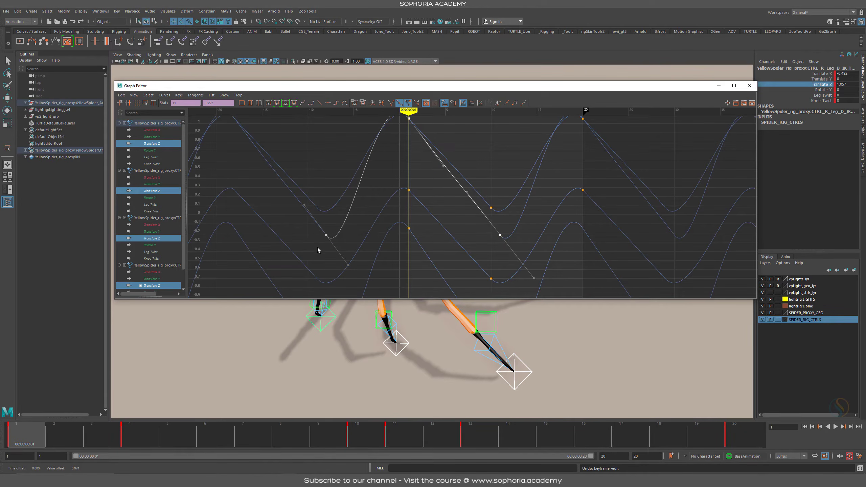
pyautogui.moveTo(311, 249); pyautogui.dragTo(343, 227)
pyautogui.keyDown('shift'); pyautogui.moveTo(520, 228); pyautogui.dragTo(477, 256); pyautogui.keyUp('shift')
pyautogui.keyDown('shift'); pyautogui.moveTo(483, 253); pyautogui.dragTo(486, 240, button='middle'); pyautogui.keyUp('shift')
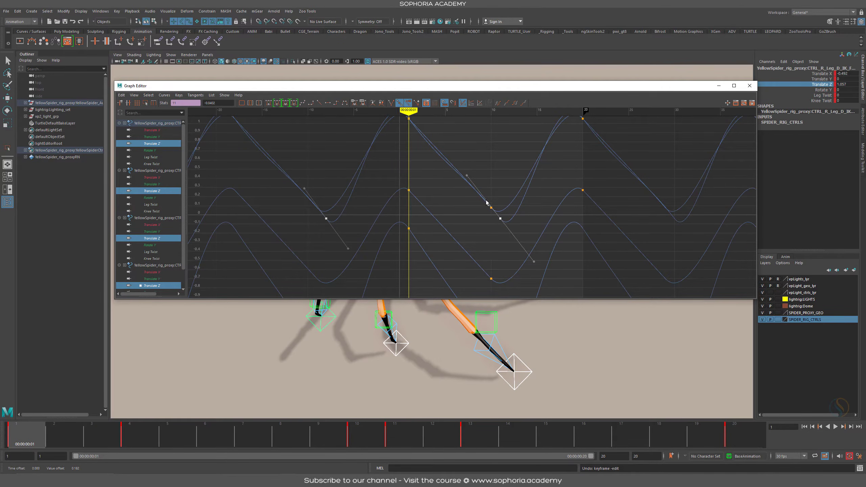
# Step: Adjust the incoming tangent of Leg D's frame 11 Translate Z key to follow the neighbouring curve's descent
pyautogui.keyDown('alt'); pyautogui.moveTo(485, 202); pyautogui.dragTo(487, 243, button='middle'); pyautogui.keyUp('alt')
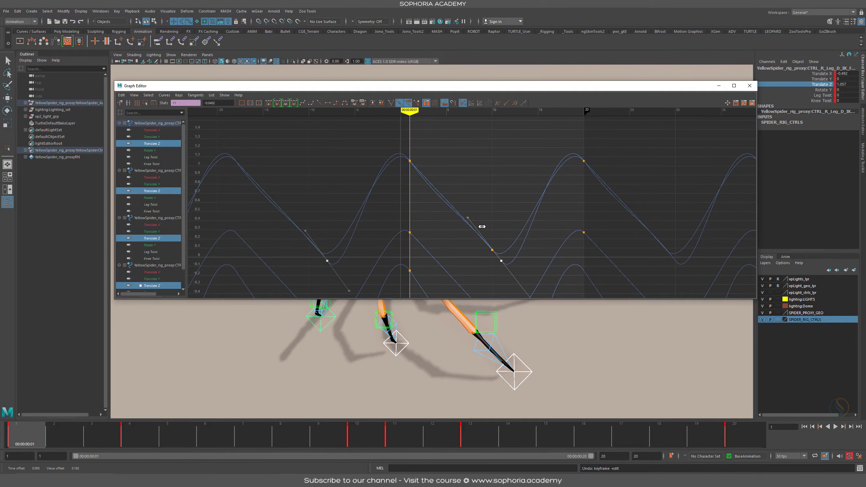
pyautogui.keyDown('alt'); pyautogui.moveTo(481, 227); pyautogui.dragTo(491, 230, button='right'); pyautogui.keyUp('alt')
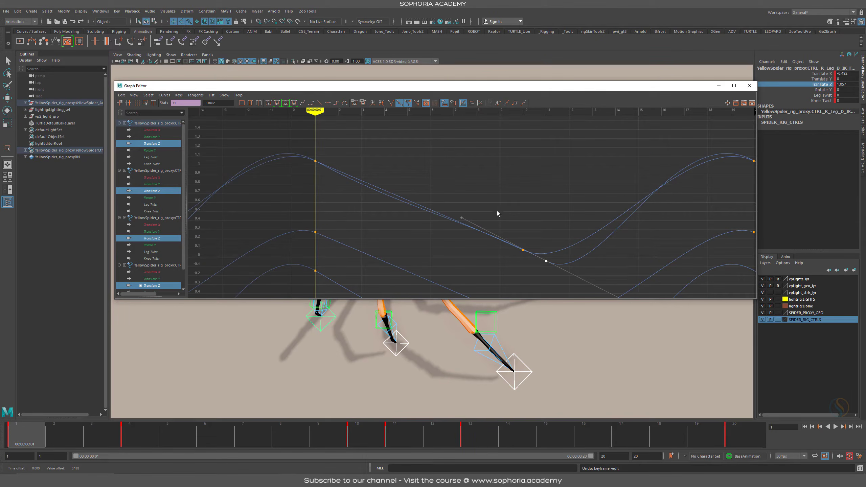
pyautogui.moveTo(497, 213); pyautogui.dragTo(458, 226)
pyautogui.moveTo(459, 226); pyautogui.dragTo(463, 233, button='middle')
# Step: Adjust the outgoing tangent of Leg D's frame 1 Translate Z key so its descent overlaps the neighbouring curve, and recheck the frame 11 tangent
pyautogui.click(316, 161)
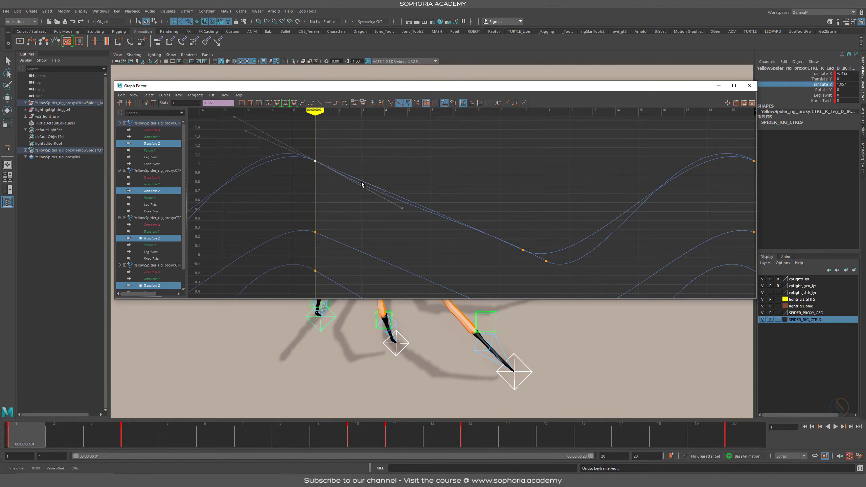
pyautogui.click(402, 209)
pyautogui.moveTo(402, 215); pyautogui.dragTo(408, 212, button='middle')
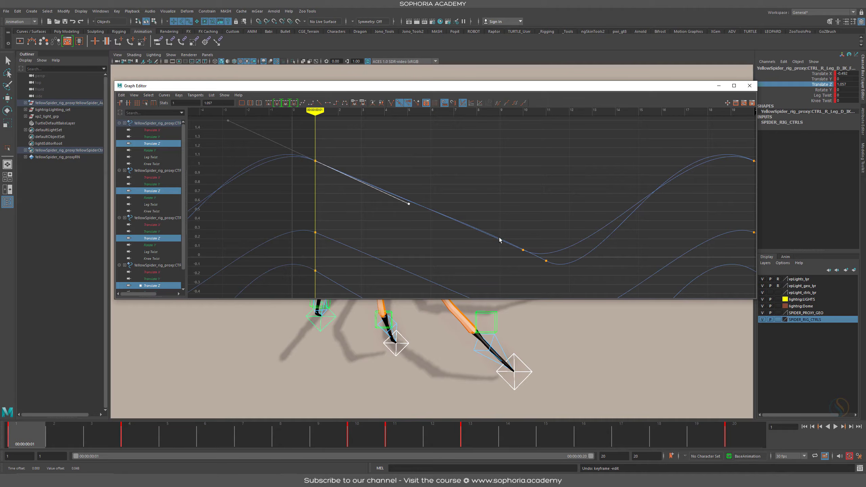
pyautogui.moveTo(408, 207); pyautogui.dragTo(409, 205, button='middle')
pyautogui.click(546, 261)
pyautogui.click(465, 221)
pyautogui.moveTo(460, 226); pyautogui.dragTo(462, 188, button='middle')
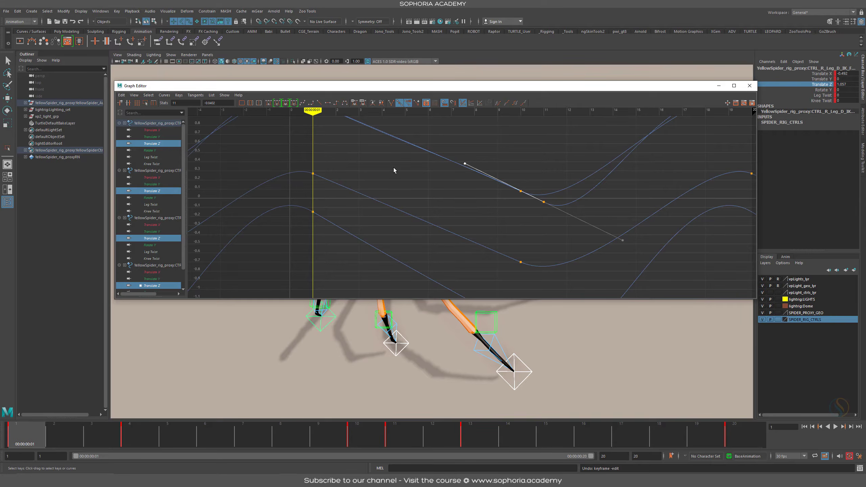
# Step: Raise the lower of the Leg A and Leg C feet's Translate Z curves so its descent overlaps the two upper curves
pyautogui.keyDown('alt'); pyautogui.moveTo(538, 237); pyautogui.dragTo(551, 255, button='middle'); pyautogui.keyUp('alt')
pyautogui.scroll(-7, 555, 251)
pyautogui.scroll(6, 556, 254)
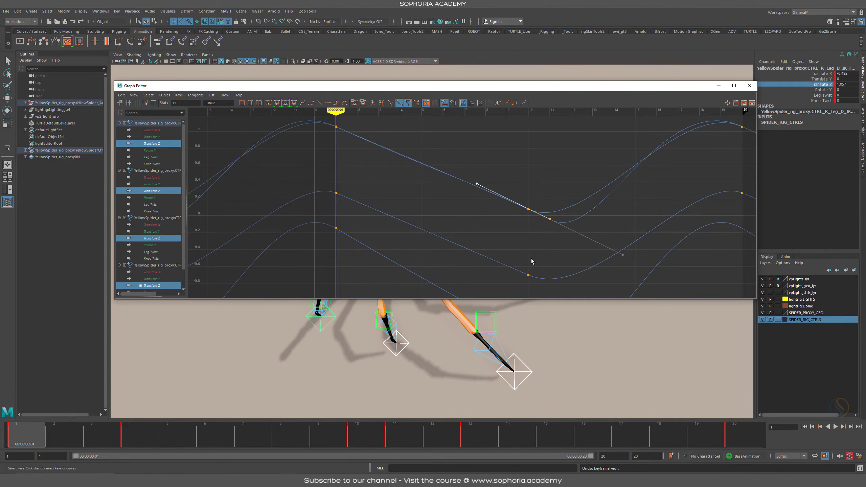
pyautogui.moveTo(415, 208); pyautogui.dragTo(408, 255)
pyautogui.moveTo(393, 230); pyautogui.dragTo(395, 162, button='middle')
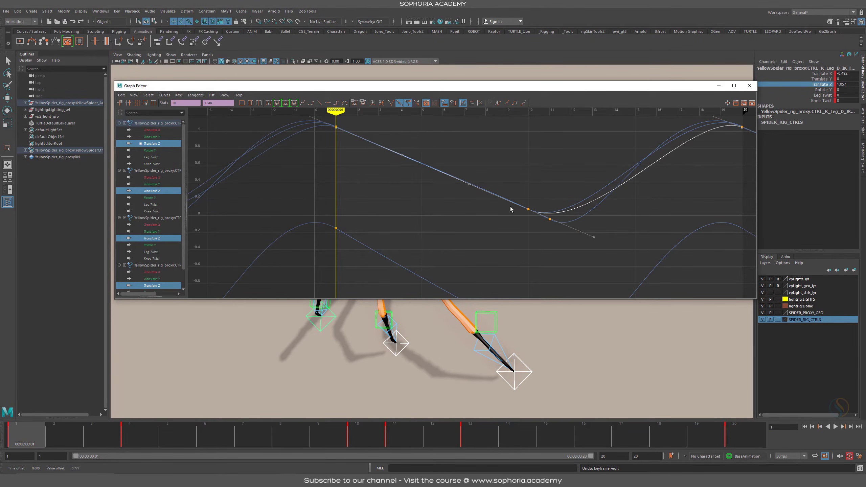
# Step: Raise the right Leg B foot's whole Translate Z curve so its frame 1 key lines up with the other feet's
pyautogui.scroll(-3, 505, 232)
pyautogui.moveTo(430, 225); pyautogui.dragTo(419, 280)
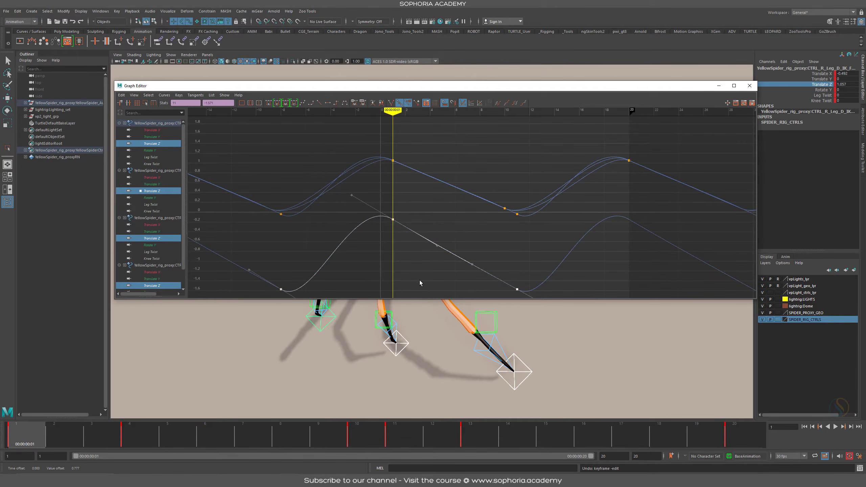
pyautogui.keyDown('shift'); pyautogui.moveTo(418, 264); pyautogui.dragTo(418, 209, button='middle'); pyautogui.keyUp('shift')
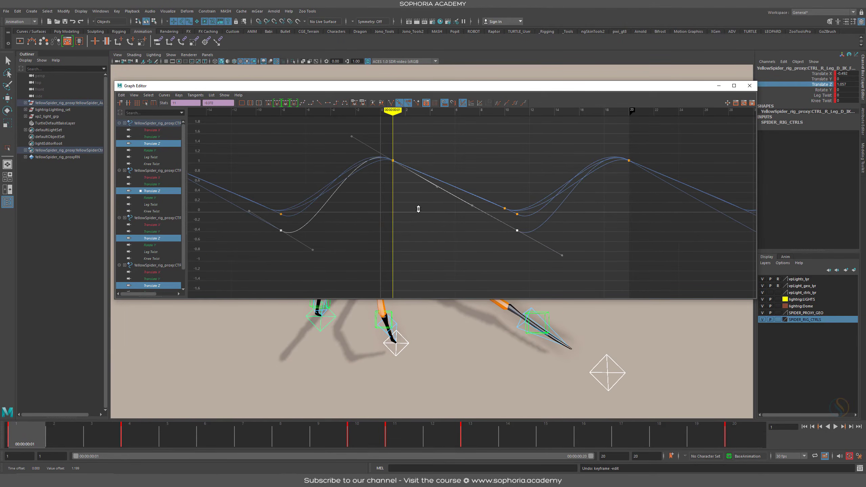
pyautogui.keyDown('alt'); pyautogui.moveTo(487, 236); pyautogui.dragTo(468, 244, button='middle'); pyautogui.keyUp('alt')
pyautogui.scroll(4, 452, 247)
pyautogui.scroll(1, 452, 247)
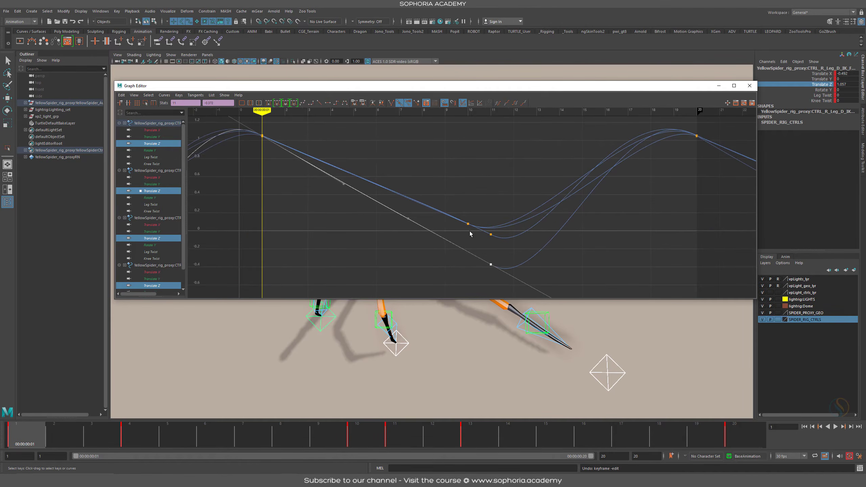
pyautogui.moveTo(462, 278); pyautogui.dragTo(460, 278)
pyautogui.keyDown('shift'); pyautogui.moveTo(475, 278); pyautogui.dragTo(475, 259, button='middle'); pyautogui.keyUp('shift')
pyautogui.hotkey('ctrl', 'z')
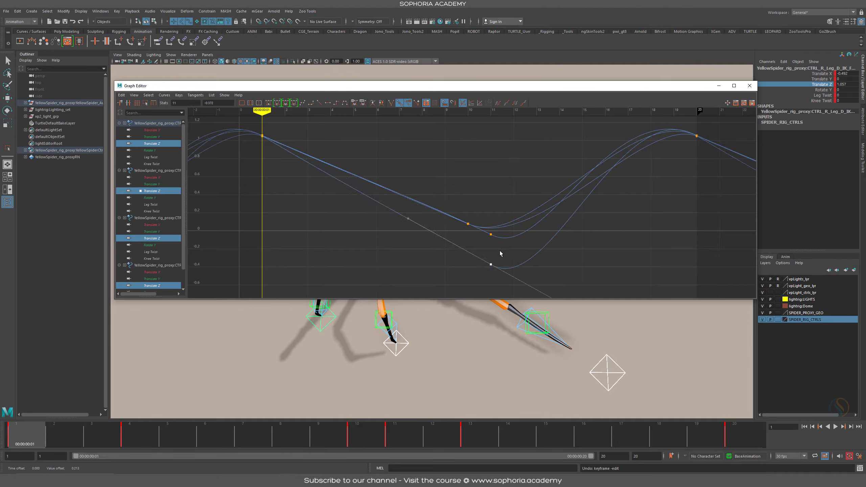
# Step: Raise the right Leg B foot's Translate Z keys at frames -8 and 11 together, level with Leg D's keys
pyautogui.keyDown('alt'); pyautogui.keyDown('shift'); pyautogui.moveTo(500, 251); pyautogui.dragTo(477, 248, button='right'); pyautogui.keyUp('shift'); pyautogui.keyUp('alt')
pyautogui.keyDown('shift'); pyautogui.moveTo(323, 248); pyautogui.dragTo(213, 284); pyautogui.keyUp('shift')
pyautogui.keyDown('alt'); pyautogui.moveTo(342, 266); pyautogui.dragTo(350, 266, button='right'); pyautogui.keyUp('alt')
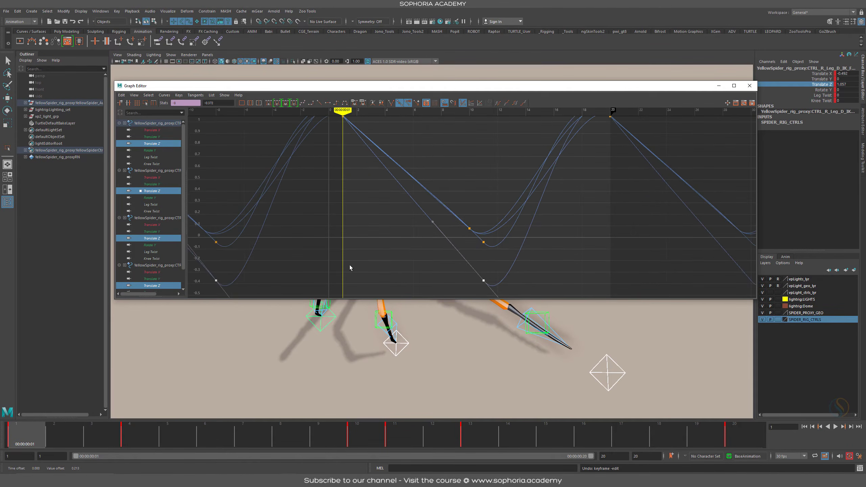
pyautogui.keyDown('shift'); pyautogui.moveTo(423, 273); pyautogui.dragTo(419, 233, button='middle'); pyautogui.keyUp('shift')
# Step: Adjust the outgoing tangent of Leg B's frame 1 Translate Z key so its descent overlaps the other three curves
pyautogui.moveTo(443, 177); pyautogui.dragTo(425, 190)
pyautogui.keyDown('alt'); pyautogui.moveTo(387, 212); pyautogui.dragTo(485, 230, button='middle'); pyautogui.keyUp('alt')
pyautogui.moveTo(460, 119); pyautogui.dragTo(431, 142)
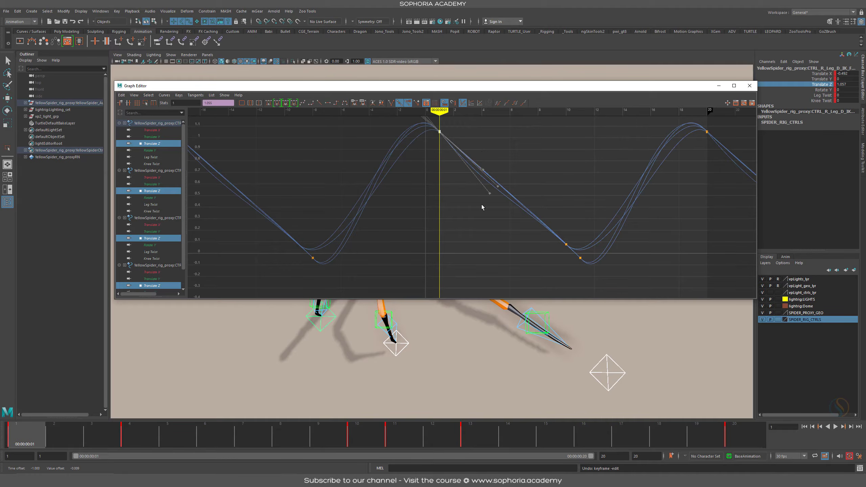
pyautogui.moveTo(481, 204); pyautogui.dragTo(497, 193)
pyautogui.moveTo(489, 204); pyautogui.dragTo(497, 196, button='middle')
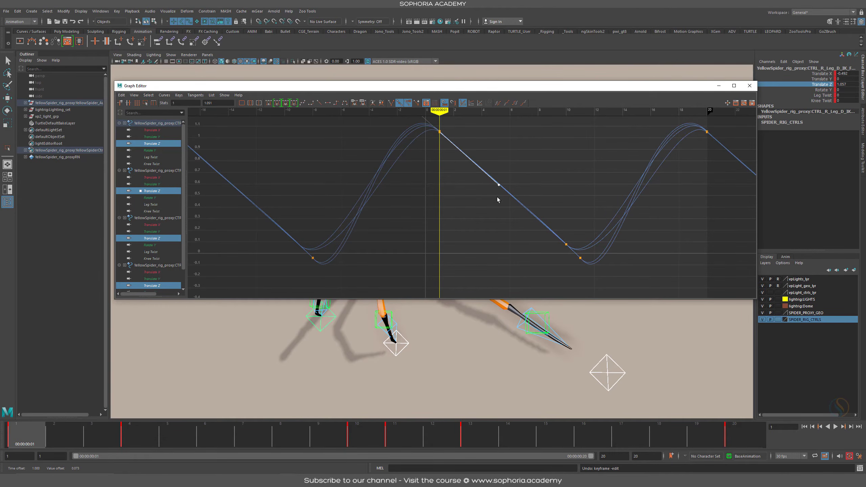
# Step: Pull the outgoing tangent of Leg B's frame 1 Translate Z key upward, bulging its descent above the other curves
pyautogui.keyDown('alt'); pyautogui.moveTo(474, 204); pyautogui.dragTo(506, 185, button='right'); pyautogui.keyUp('alt')
pyautogui.keyDown('alt'); pyautogui.keyDown('shift'); pyautogui.moveTo(558, 198); pyautogui.dragTo(542, 208, button='right'); pyautogui.keyUp('shift'); pyautogui.keyUp('alt')
pyautogui.keyDown('alt'); pyautogui.moveTo(550, 212); pyautogui.dragTo(448, 217, button='middle'); pyautogui.keyUp('alt')
pyautogui.keyDown('alt'); pyautogui.keyDown('shift'); pyautogui.moveTo(627, 241); pyautogui.dragTo(603, 240, button='right'); pyautogui.keyUp('shift'); pyautogui.keyUp('alt')
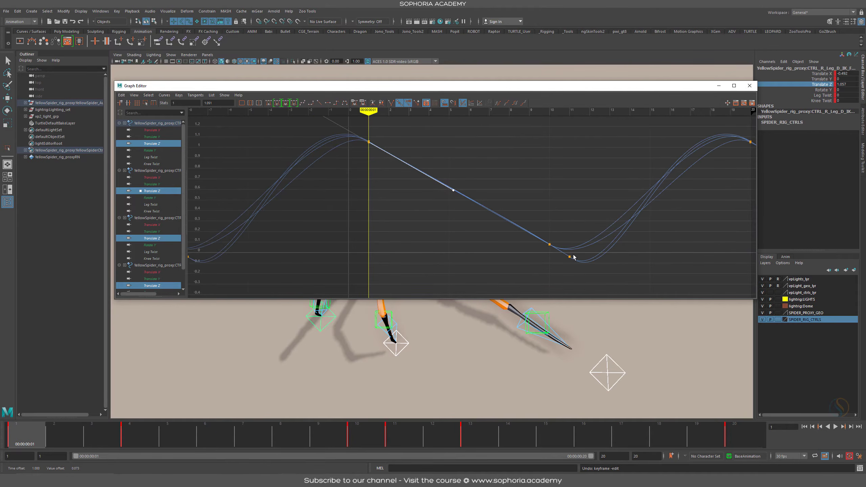
pyautogui.moveTo(472, 167); pyautogui.dragTo(453, 191)
pyautogui.moveTo(446, 215); pyautogui.dragTo(470, 195, button='middle')
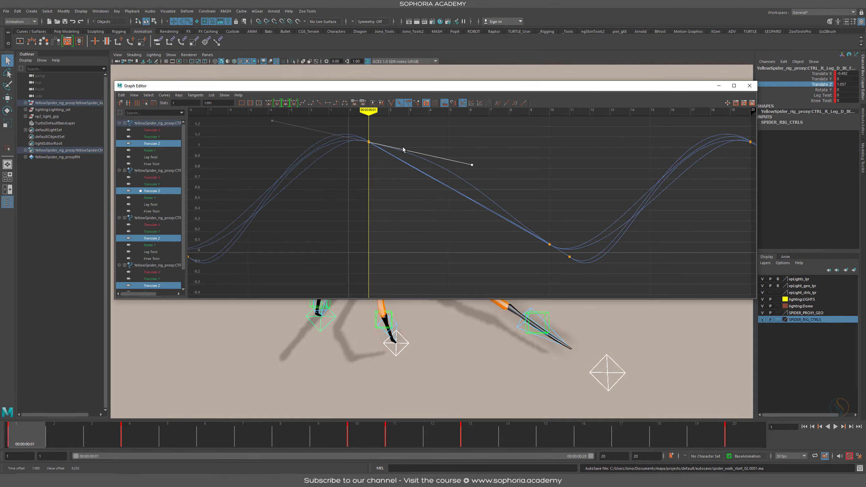
# Step: Undo the last tangent edit on the Translate Z curve and reposition the Graph Editor clear of the whole spider
pyautogui.hotkey('ctrl', 'z')
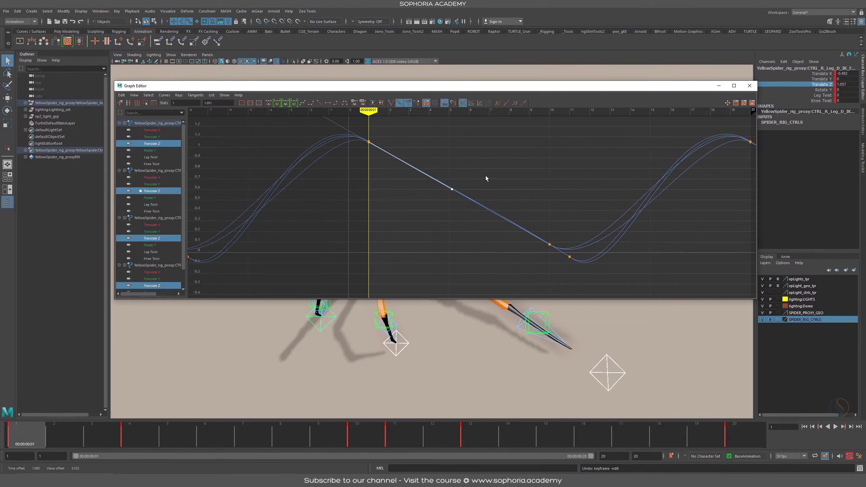
pyautogui.keyDown('alt'); pyautogui.keyDown('shift'); pyautogui.moveTo(509, 217); pyautogui.dragTo(508, 208, button='right'); pyautogui.keyUp('shift'); pyautogui.keyUp('alt')
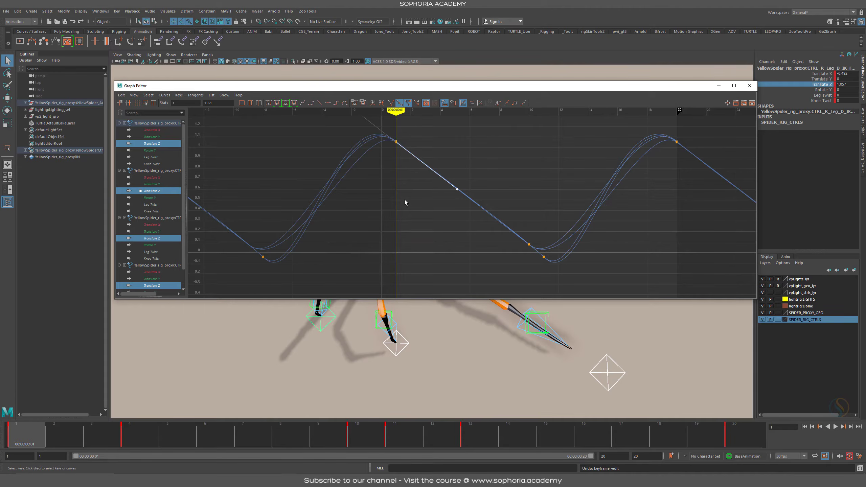
pyautogui.keyDown('alt'); pyautogui.moveTo(500, 208); pyautogui.dragTo(415, 261, button='right'); pyautogui.keyUp('alt')
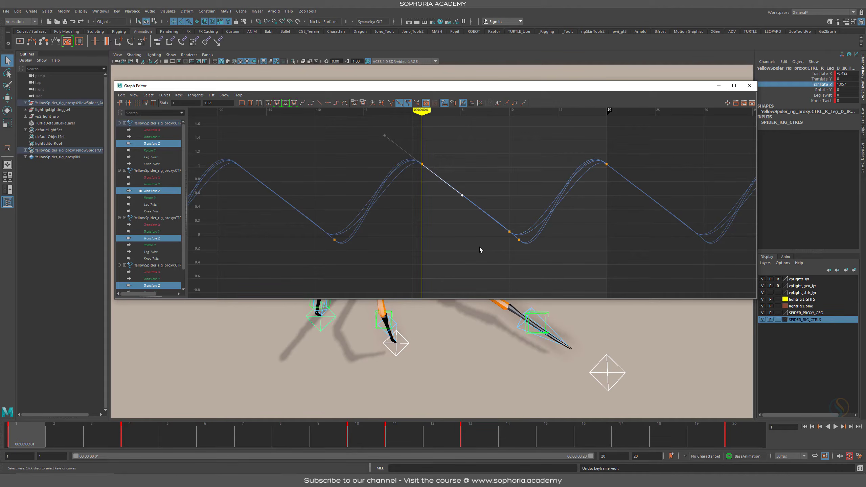
pyautogui.keyDown('alt'); pyautogui.moveTo(447, 363); pyautogui.dragTo(437, 389, button='middle'); pyautogui.keyUp('alt')
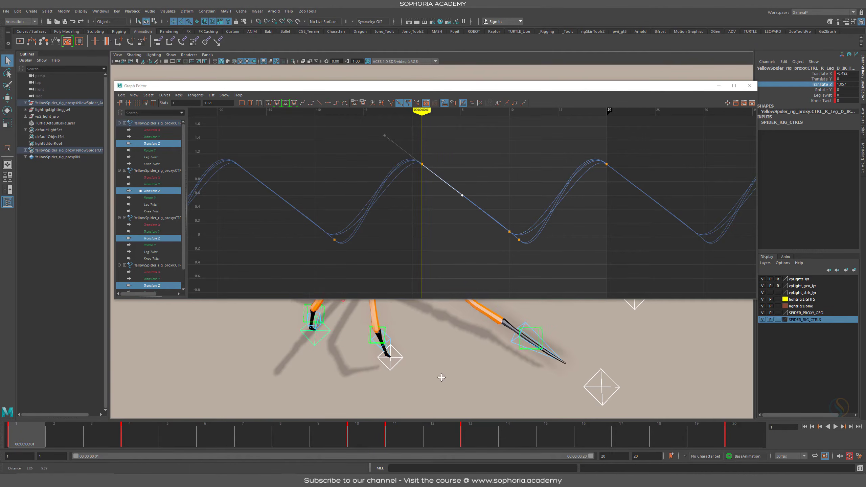
pyautogui.keyDown('alt'); pyautogui.moveTo(522, 359); pyautogui.dragTo(474, 346, button='right'); pyautogui.keyUp('alt')
pyautogui.keyDown('alt'); pyautogui.moveTo(474, 346); pyautogui.dragTo(473, 395, button='middle'); pyautogui.keyUp('alt')
pyautogui.keyDown('alt'); pyautogui.moveTo(640, 347); pyautogui.dragTo(424, 326, button='right'); pyautogui.keyUp('alt')
pyautogui.keyDown('alt'); pyautogui.moveTo(515, 344); pyautogui.dragTo(510, 371, button='middle'); pyautogui.keyUp('alt')
pyautogui.moveTo(494, 85); pyautogui.dragTo(479, 9)
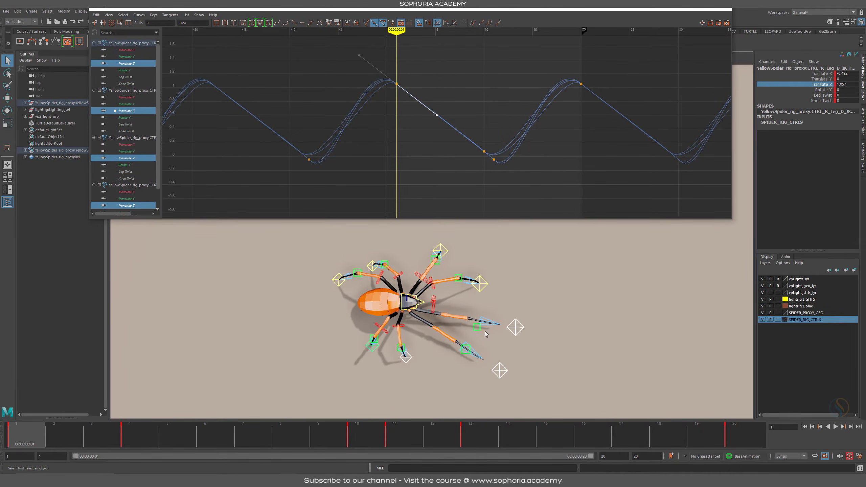
pyautogui.keyDown('alt'); pyautogui.moveTo(508, 344); pyautogui.dragTo(591, 355, button='right'); pyautogui.keyUp('alt')
pyautogui.keyDown('alt'); pyautogui.moveTo(567, 370); pyautogui.dragTo(583, 328, button='middle'); pyautogui.keyUp('alt')
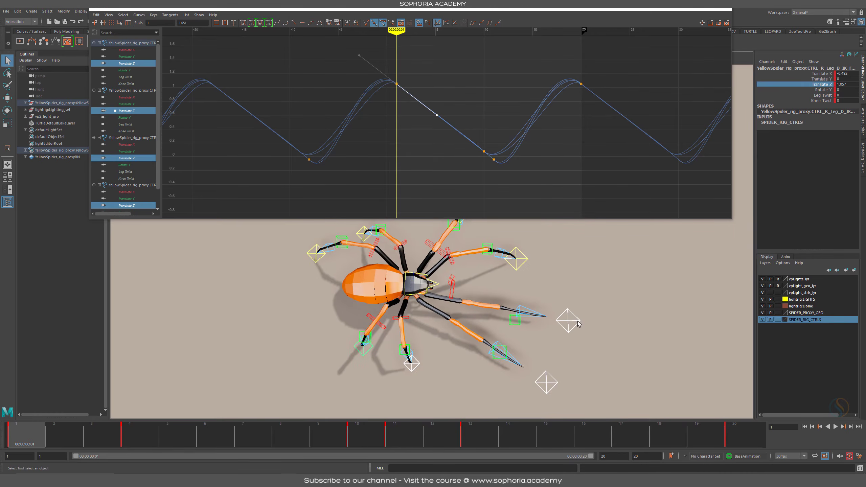
# Step: Try lowering the Translate Z curves of the R_Leg_A and R_Leg_B IK controls to about 0.26 at frame 1, previewing the motion
pyautogui.click(573, 321)
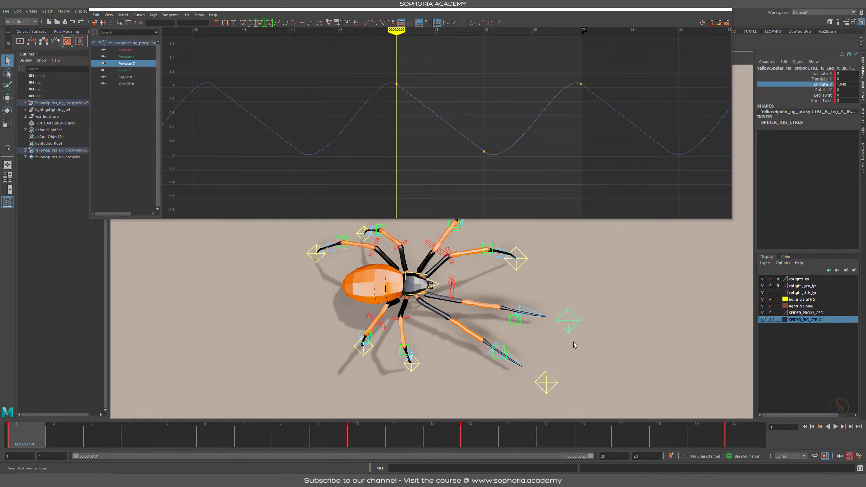
pyautogui.keyDown('shift'); pyautogui.click(556, 380); pyautogui.keyUp('shift')
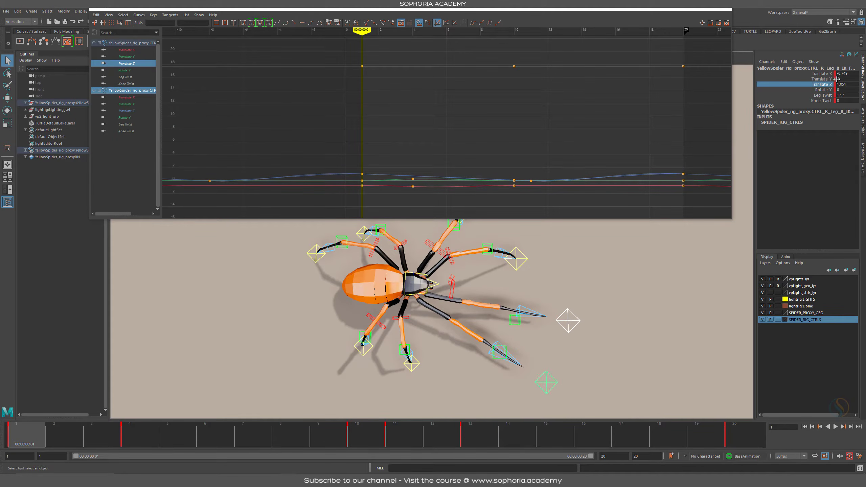
pyautogui.click(826, 80)
pyautogui.click(826, 84)
pyautogui.press('f')
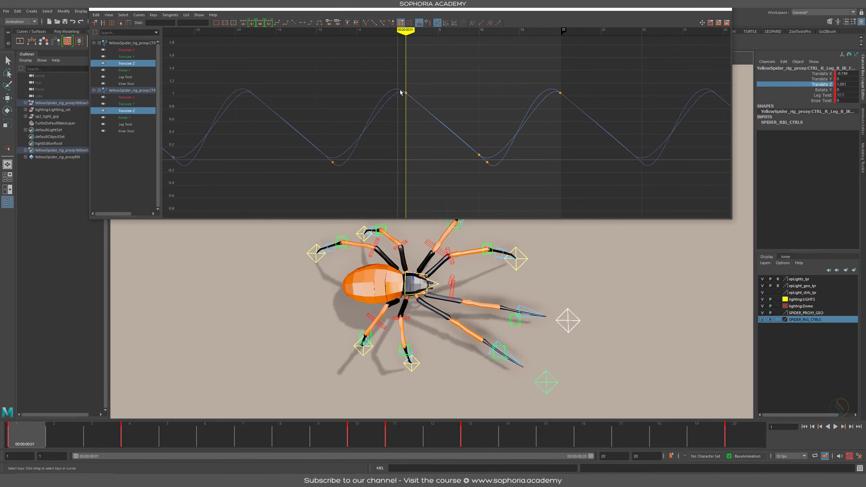
pyautogui.moveTo(434, 87); pyautogui.dragTo(429, 149)
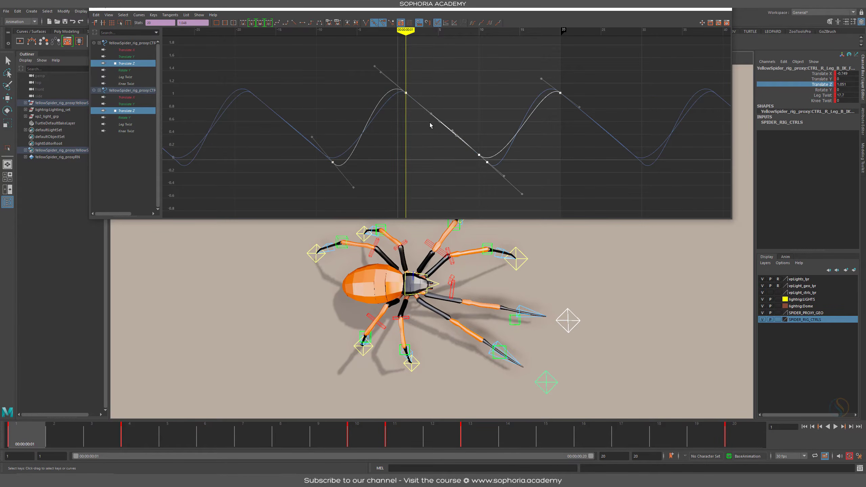
pyautogui.keyDown('shift'); pyautogui.moveTo(430, 132); pyautogui.dragTo(419, 181, button='middle'); pyautogui.keyUp('shift')
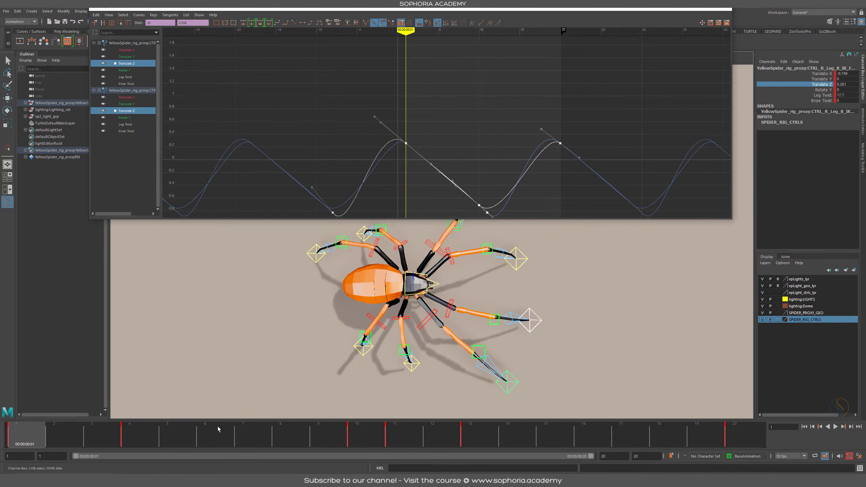
pyautogui.hotkey('alt', 'v')
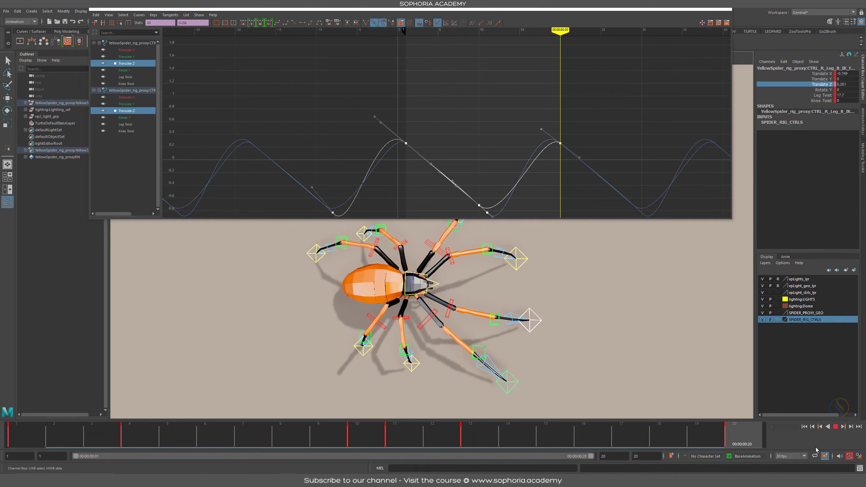
pyautogui.keyDown('alt'); pyautogui.moveTo(477, 181); pyautogui.dragTo(513, 129, button='middle'); pyautogui.keyUp('alt')
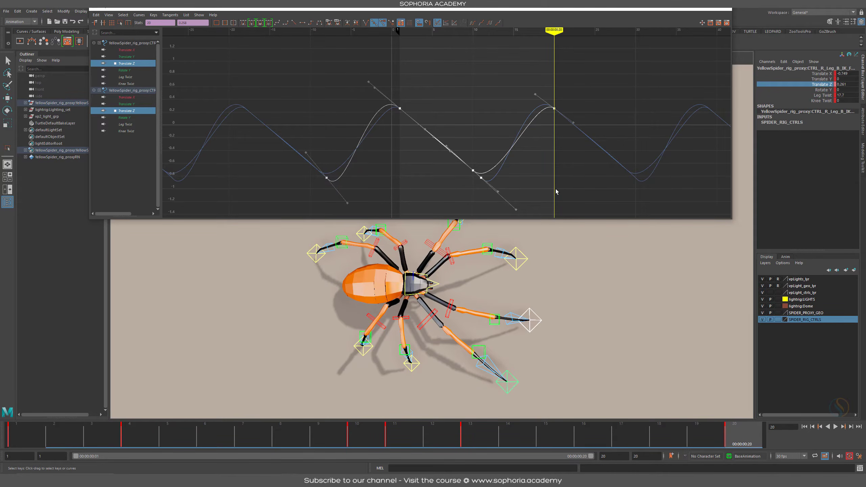
pyautogui.hotkey('alt', 'shift', 'v')
pyautogui.hotkey('ctrl', 'z')
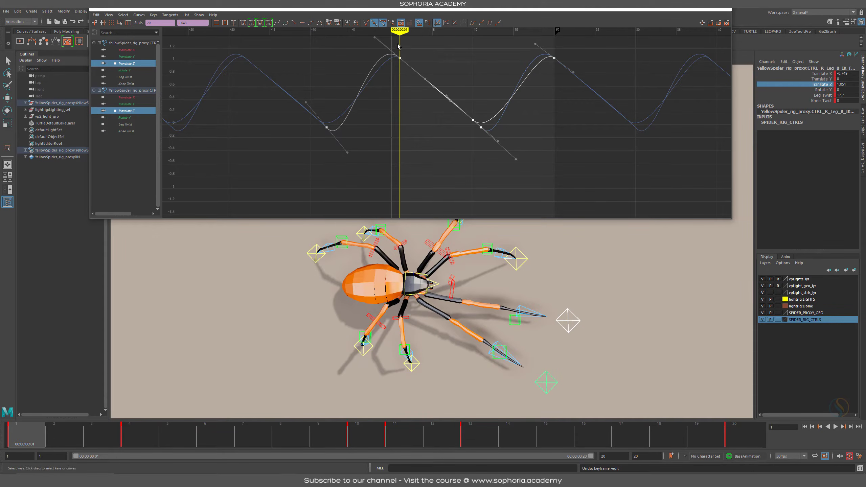
# Step: Shift the Translate Z keys of the R_Leg_B and R_Leg_D IK controls forward by 9 frames and preview the playback
pyautogui.click(555, 380)
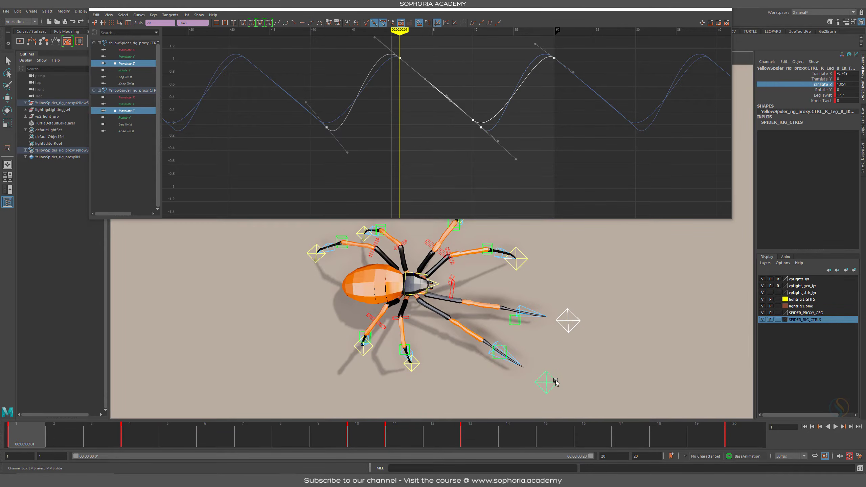
pyautogui.keyDown('shift'); pyautogui.click(364, 348); pyautogui.keyUp('shift')
pyautogui.press('f')
pyautogui.moveTo(393, 93); pyautogui.dragTo(388, 113)
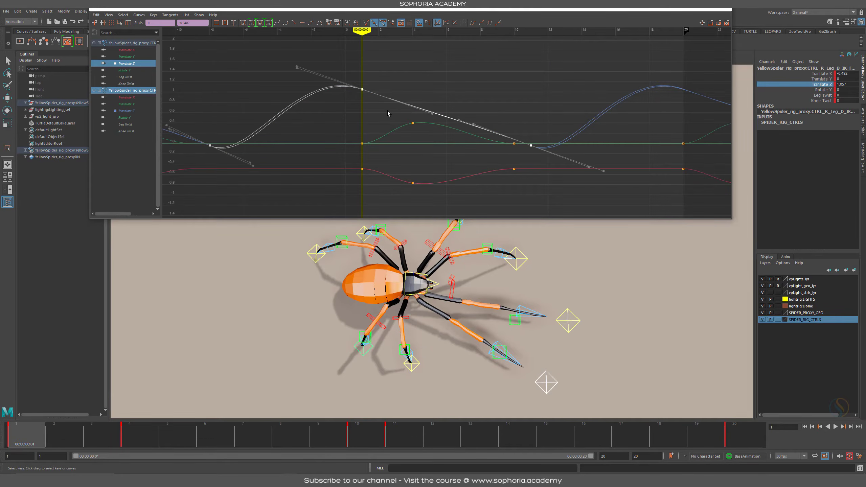
pyautogui.keyDown('shift'); pyautogui.moveTo(453, 164); pyautogui.dragTo(617, 165, button='middle'); pyautogui.keyUp('shift')
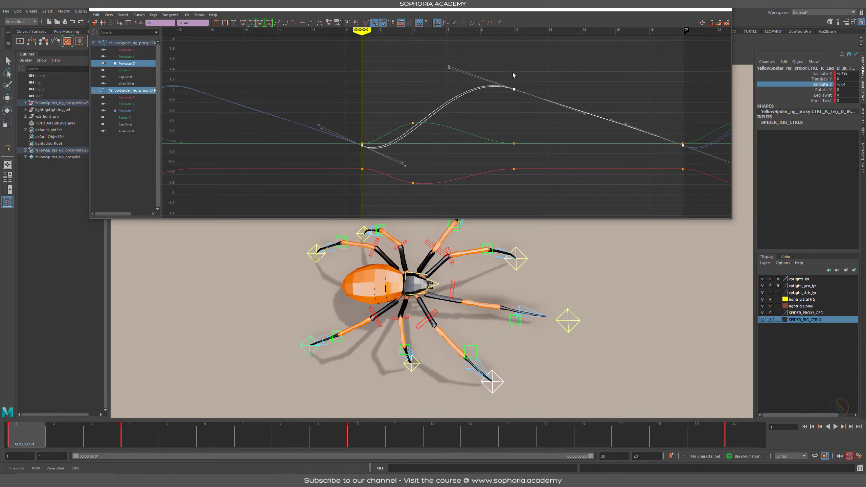
pyautogui.keyDown('shift'); pyautogui.moveTo(506, 176); pyautogui.dragTo(547, 159, button='middle'); pyautogui.keyUp('shift')
pyautogui.hotkey('alt', 'v')
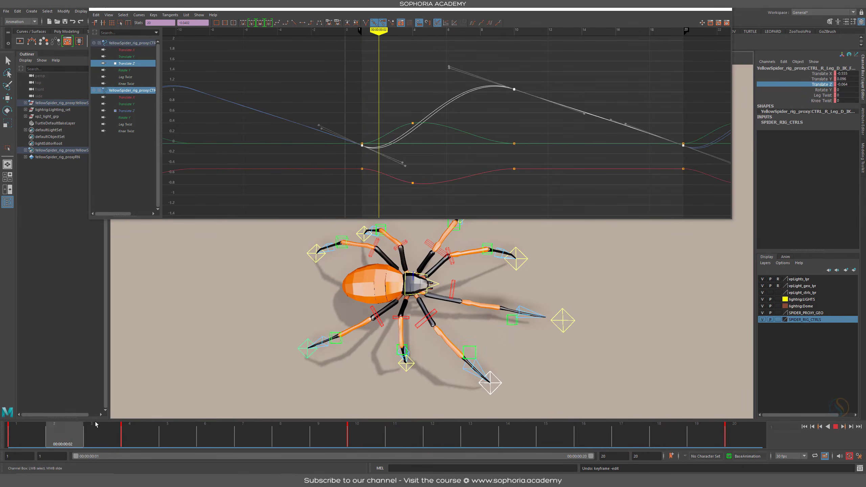
pyautogui.press('Escape')
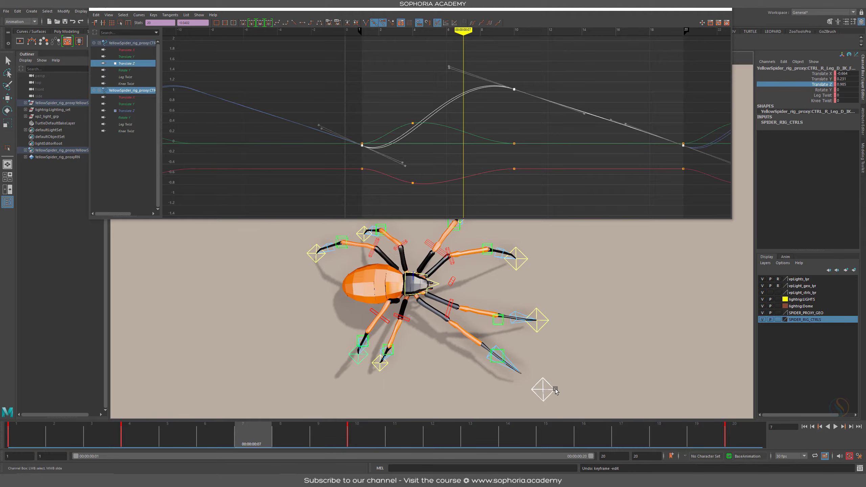
# Step: Lower the whole Translate Z curve of the R_Leg_B IK control to about -1.27 at frame 1 and preview the leg swing
pyautogui.click(548, 391)
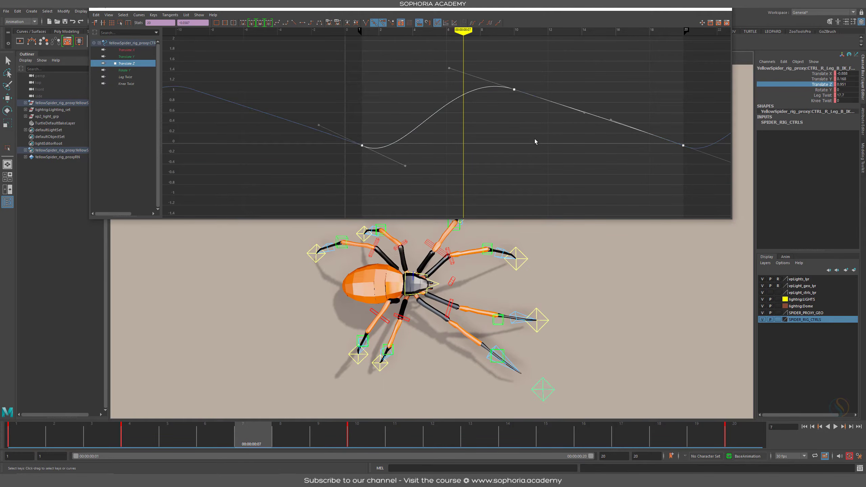
pyautogui.keyDown('shift'); pyautogui.moveTo(535, 142); pyautogui.dragTo(526, 214, button='middle'); pyautogui.keyUp('shift')
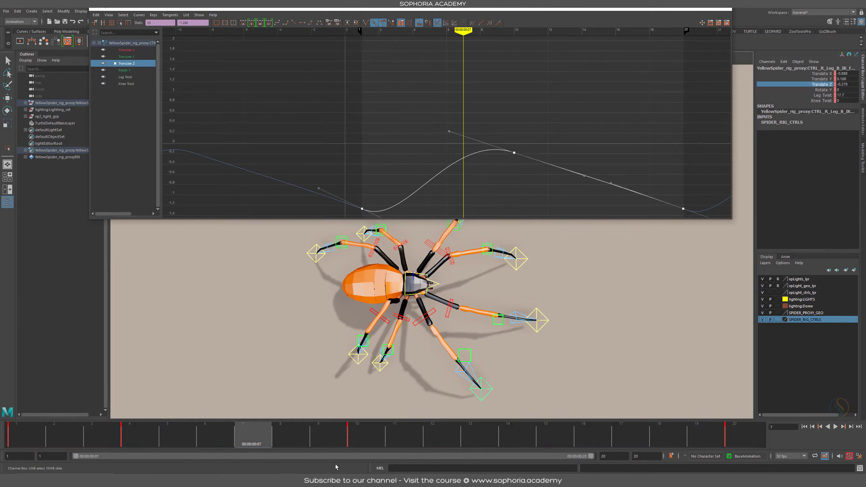
pyautogui.click(361, 446)
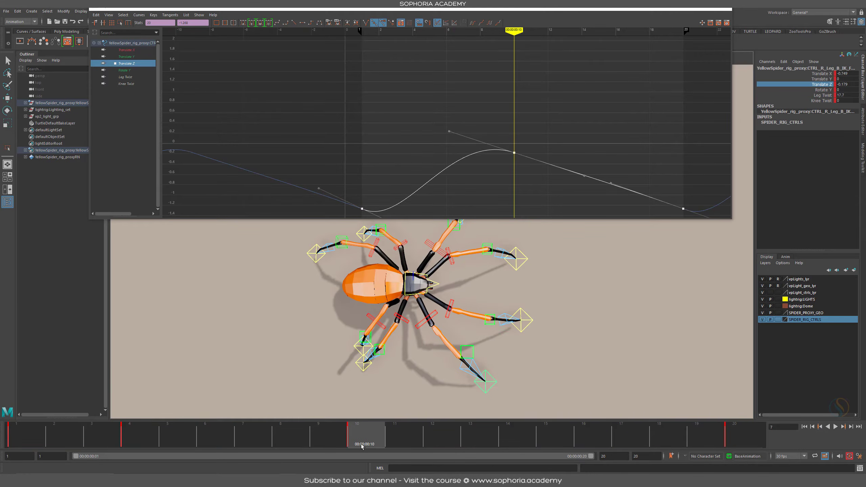
pyautogui.hotkey('alt', 'v')
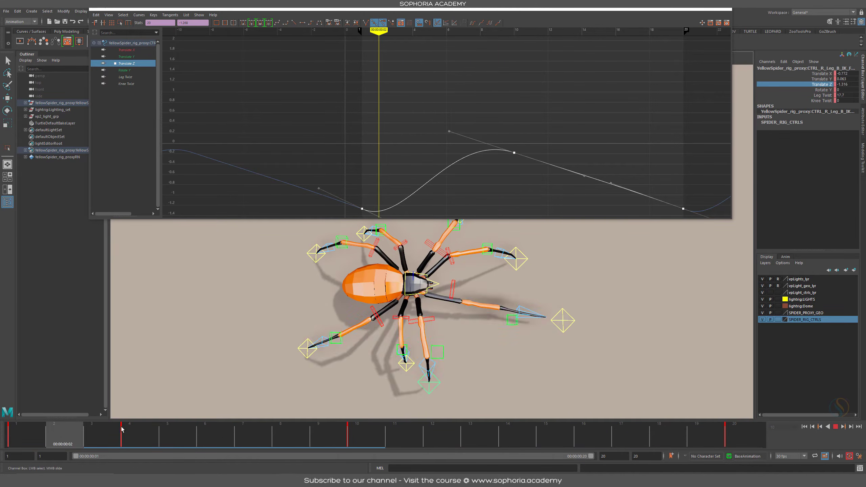
pyautogui.click(25, 437)
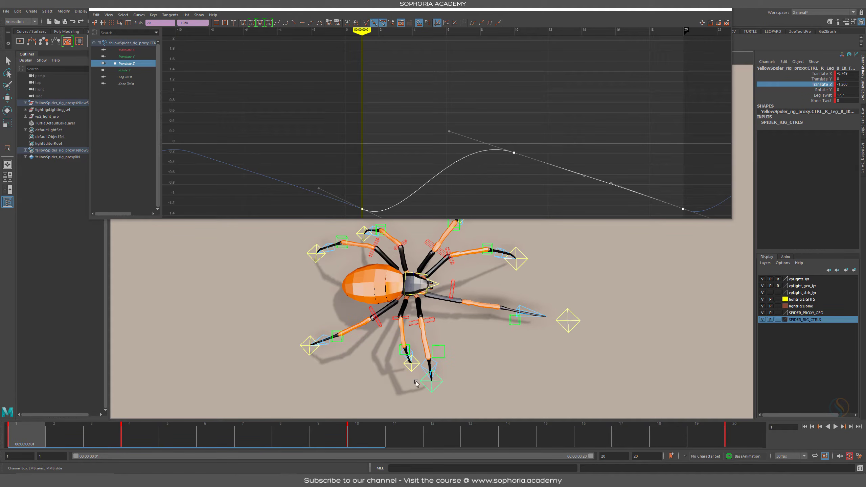
# Step: Lower R_Leg_B's Translate Z curve further to about -1.59 at frame 1, and check its motion against R_Leg_D
pyautogui.moveTo(507, 186)
pyautogui.keyDown('shift'); pyautogui.mouseDown(button='middle')
pyautogui.moveTo(508, 206)
pyautogui.moveTo(510, 199)
pyautogui.mouseUp(button='middle'); pyautogui.keyUp('shift')
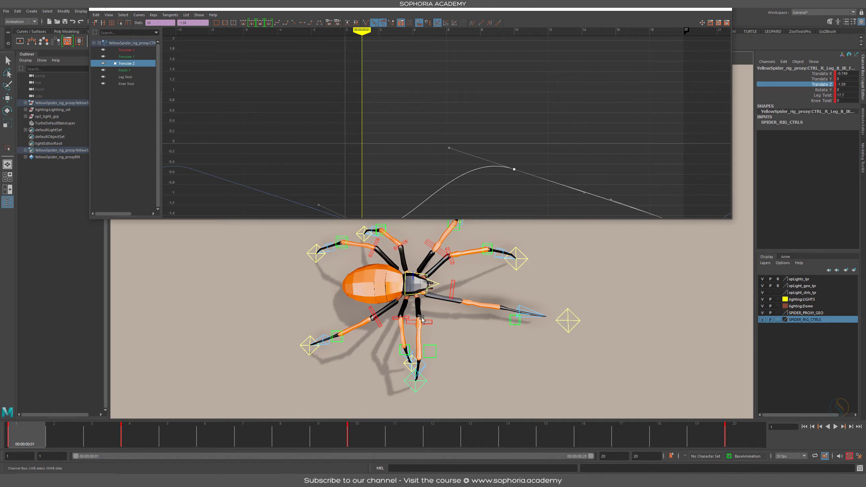
pyautogui.keyDown('alt'); pyautogui.moveTo(437, 213); pyautogui.dragTo(427, 170, button='middle'); pyautogui.keyUp('alt')
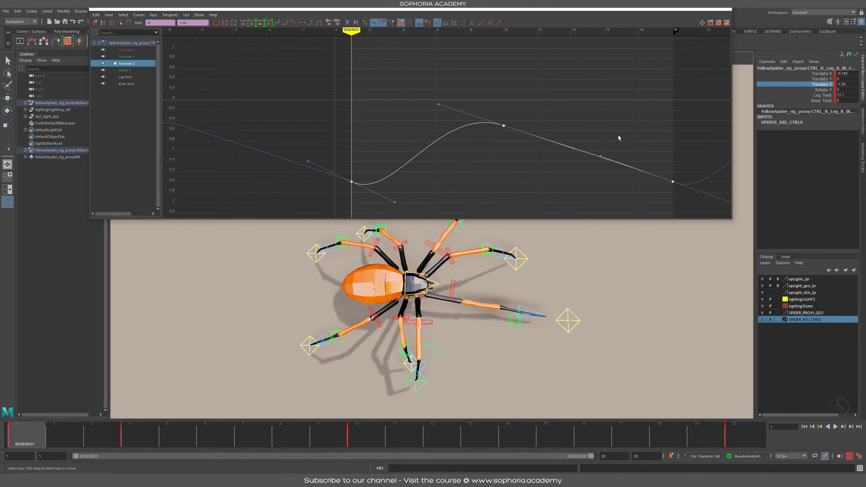
pyautogui.moveTo(618, 135); pyautogui.dragTo(550, 173)
pyautogui.moveTo(598, 175); pyautogui.dragTo(598, 177, button='middle')
pyautogui.click(306, 355)
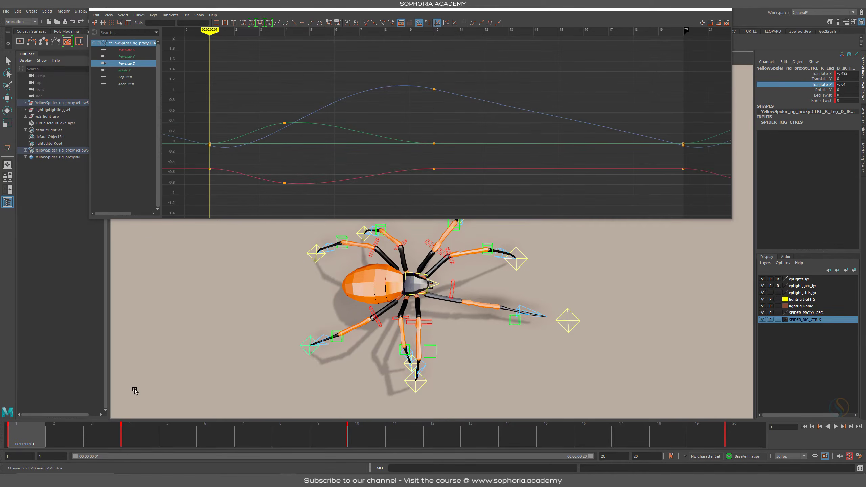
pyautogui.click(112, 445)
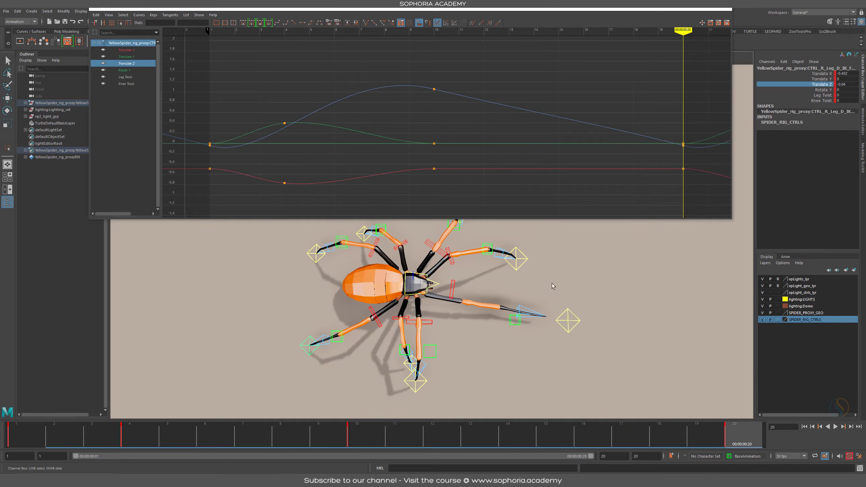
# Step: Isolate the Translate Z curve of the R_Leg_A IK control and lower all its keys to about 0.39 at frame 1
pyautogui.click(578, 321)
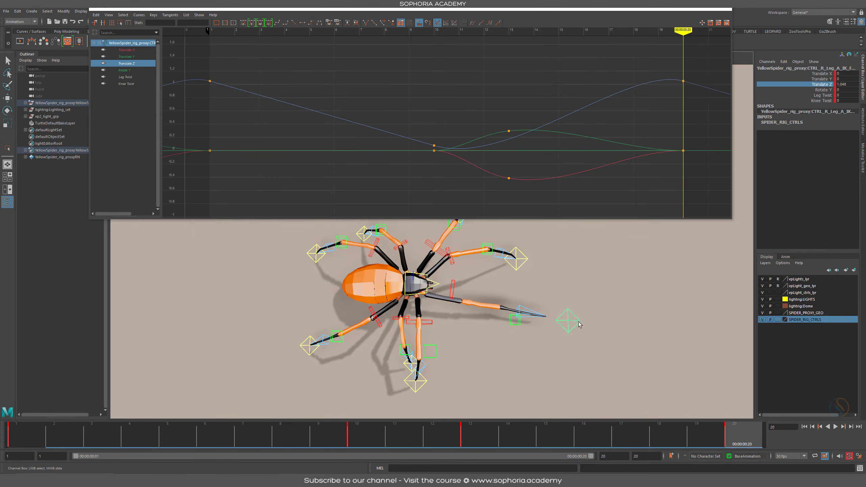
pyautogui.click(137, 64)
pyautogui.keyDown('alt'); pyautogui.keyDown('shift'); pyautogui.moveTo(712, 90); pyautogui.dragTo(599, 103, button='right'); pyautogui.keyUp('shift'); pyautogui.keyUp('alt')
pyautogui.keyDown('alt'); pyautogui.moveTo(599, 102); pyautogui.dragTo(560, 104, button='middle'); pyautogui.keyUp('alt')
pyautogui.moveTo(423, 83); pyautogui.dragTo(446, 198)
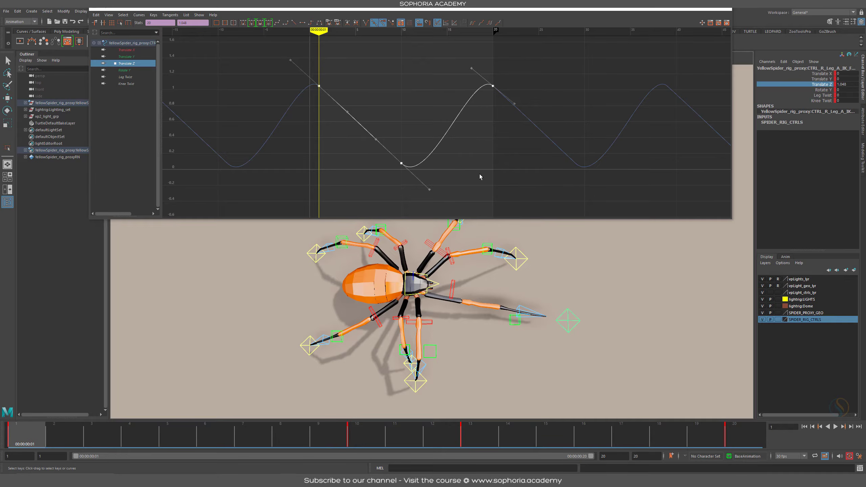
pyautogui.moveTo(477, 134); pyautogui.dragTo(478, 186, button='middle')
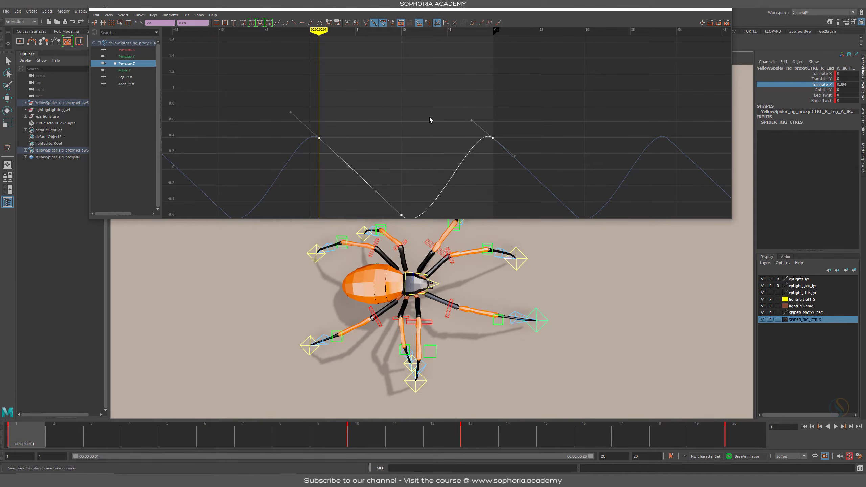
# Step: Turn on Show Buffer Curves in the Graph Editor
pyautogui.click(107, 15)
pyautogui.moveTo(129, 106)
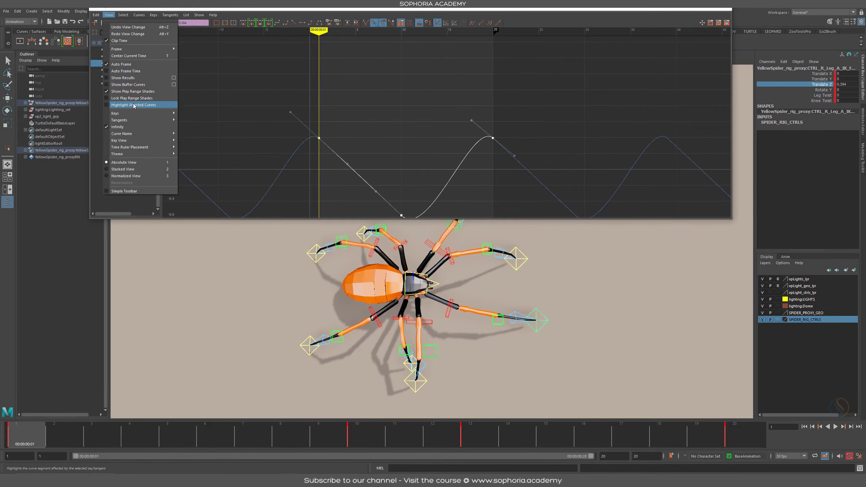
pyautogui.click(150, 85)
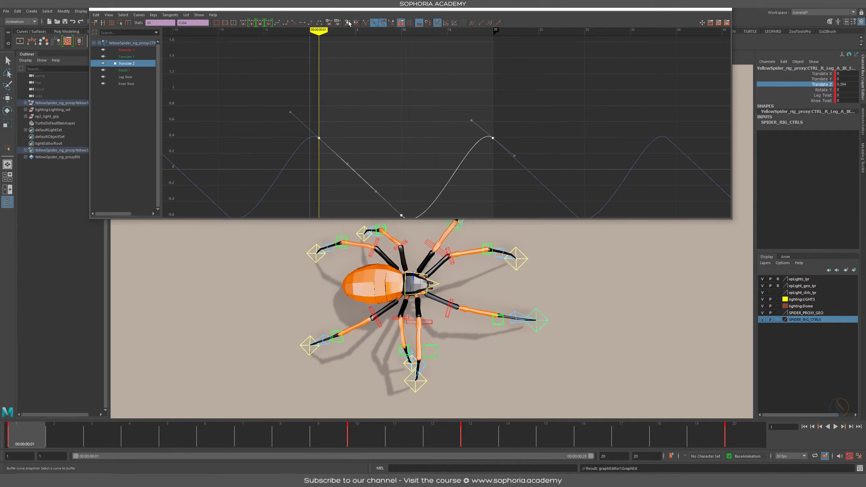
# Step: Try raising R_Leg_A's Translate Z curve to about 1.42 at frame 1 for comparison with its buffer curve
pyautogui.moveTo(398, 148); pyautogui.dragTo(452, 190)
pyautogui.keyDown('shift'); pyautogui.moveTo(449, 203); pyautogui.dragTo(476, 152, button='middle'); pyautogui.keyUp('shift')
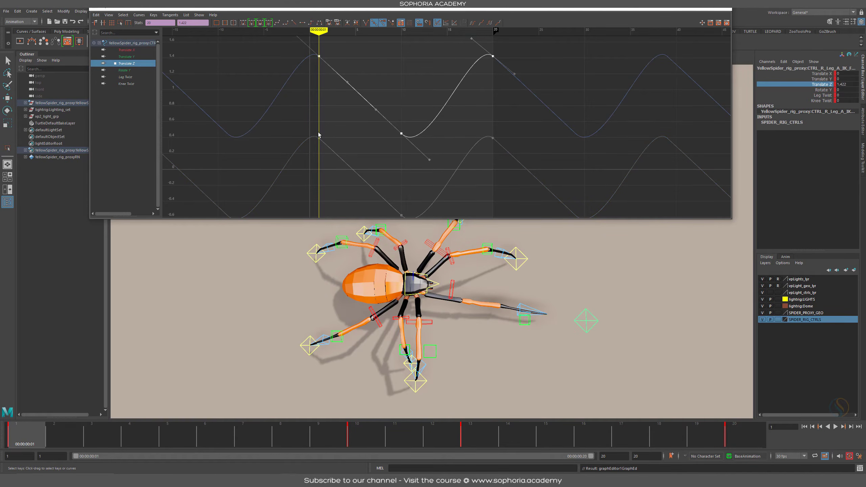
pyautogui.hotkey('ctrl', 'z')
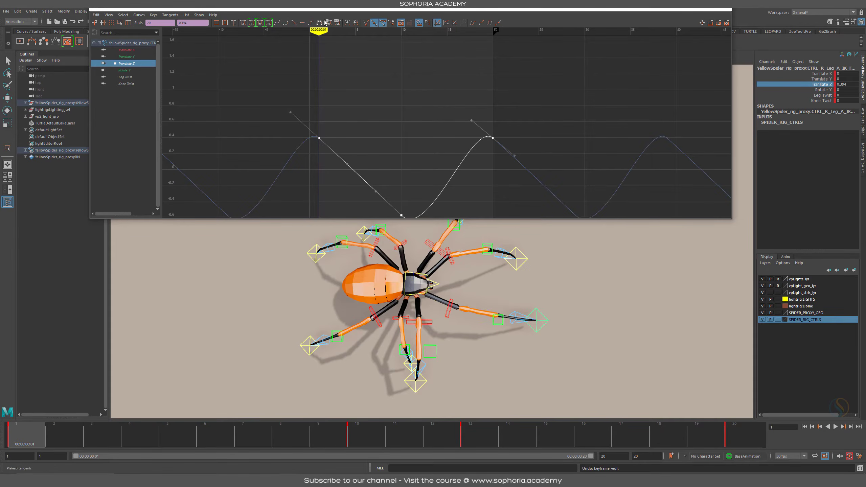
# Step: Turn off Show Buffer Curves in the Graph Editor
pyautogui.click(109, 14)
pyautogui.moveTo(121, 120)
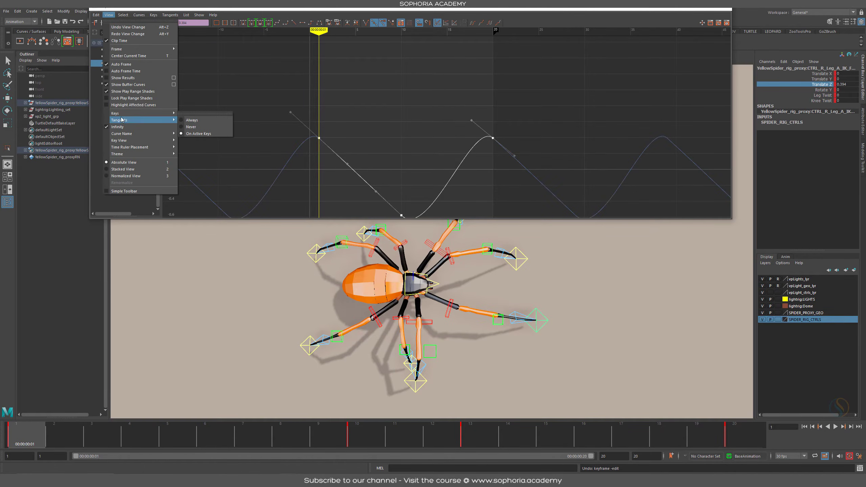
pyautogui.click(132, 84)
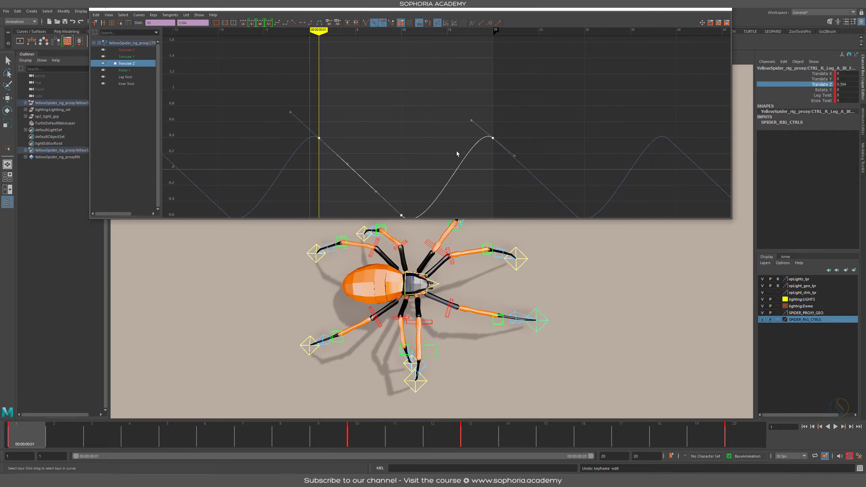
pyautogui.keyDown('alt'); pyautogui.moveTo(463, 160); pyautogui.dragTo(474, 116, button='middle'); pyautogui.keyUp('alt')
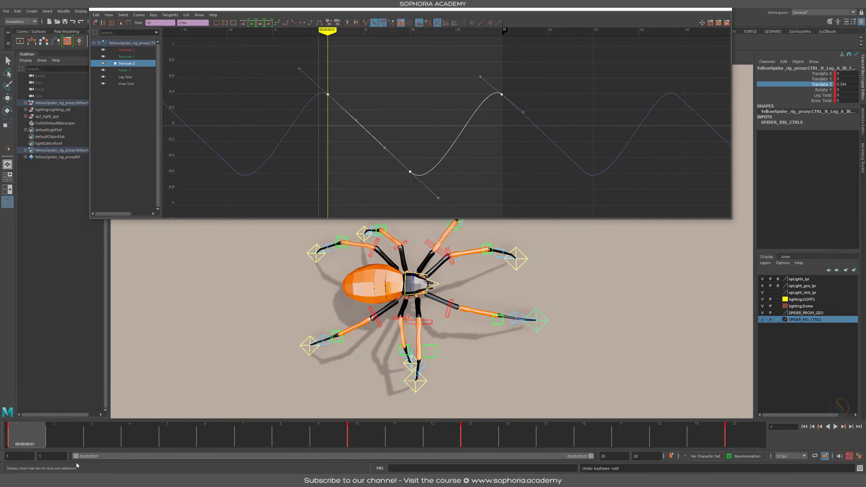
# Step: Play the walk cycle and check the legs' motion from above and from the side
pyautogui.hotkey('alt', 'v')
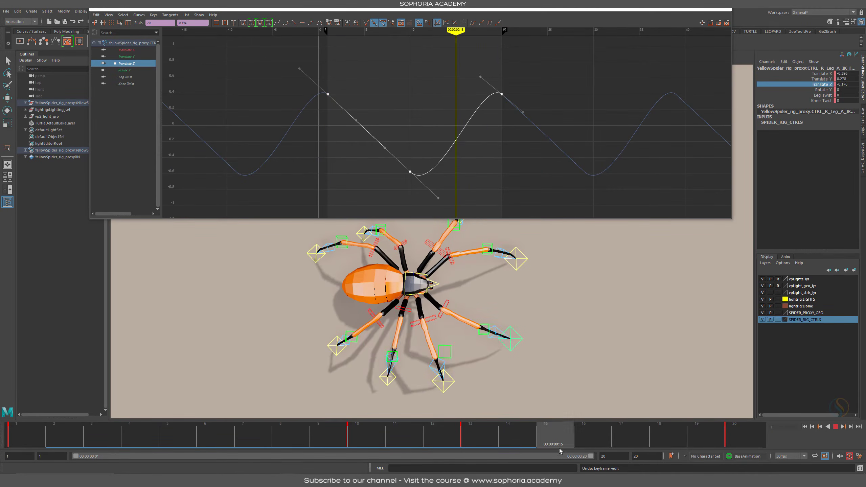
pyautogui.moveTo(678, 448); pyautogui.dragTo(783, 450)
pyautogui.moveTo(358, 435); pyautogui.dragTo(465, 437)
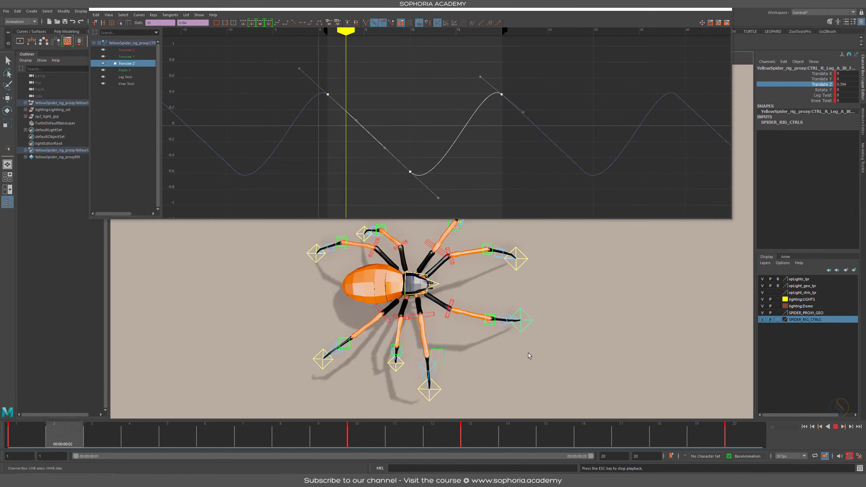
pyautogui.keyDown('alt'); pyautogui.moveTo(503, 355); pyautogui.dragTo(538, 318); pyautogui.keyUp('alt')
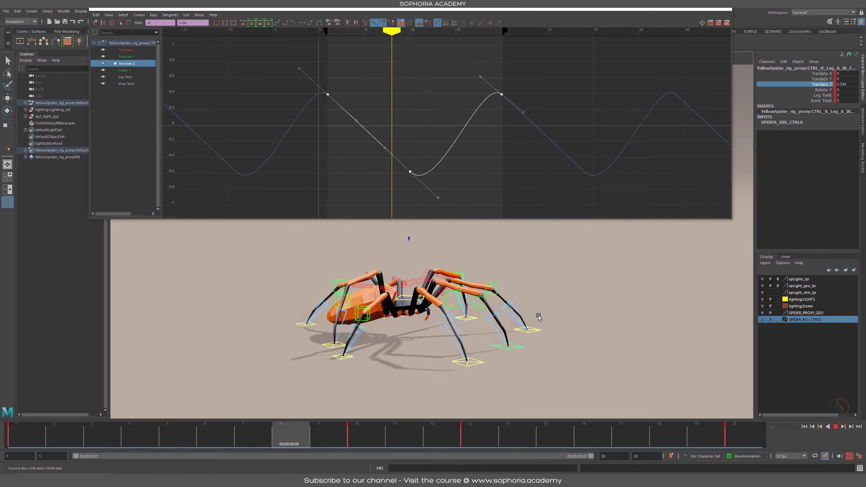
pyautogui.hotkey('alt', 'v')
pyautogui.press('[')
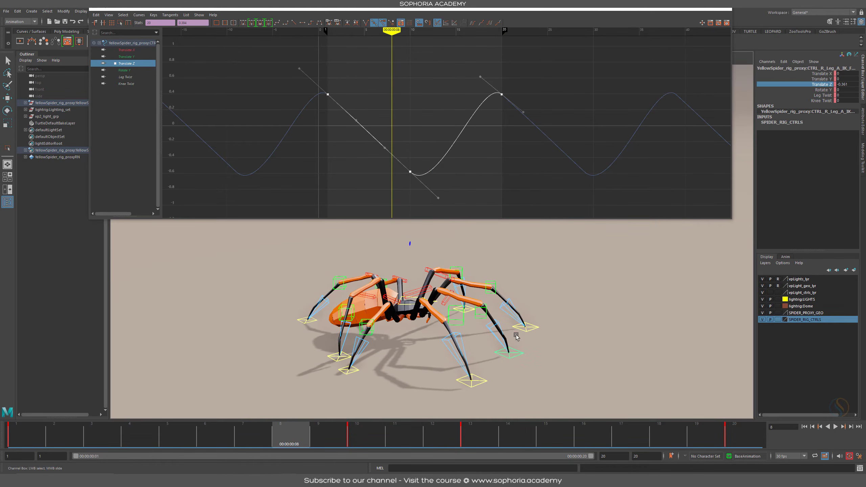
# Step: Select all four right-leg IK controls and isolate their Translate Z curves in the Graph Editor for comparison
pyautogui.keyDown('shift'); pyautogui.click(533, 329); pyautogui.keyUp('shift')
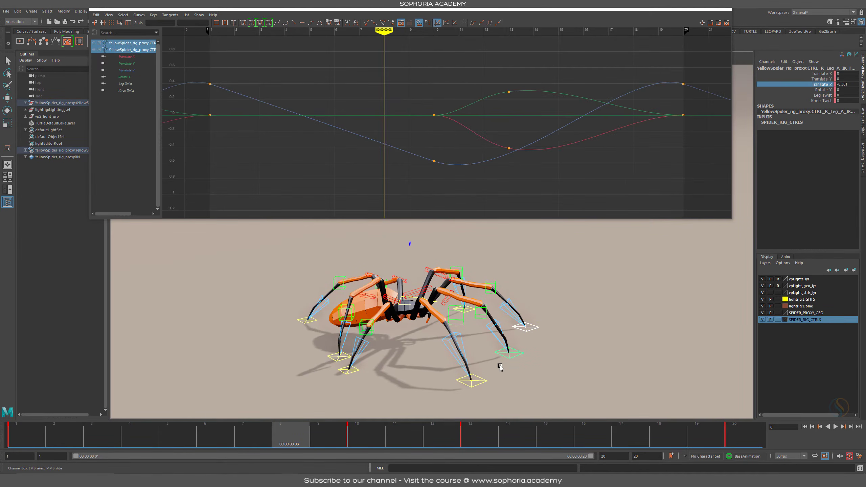
pyautogui.keyDown('shift'); pyautogui.click(484, 383); pyautogui.keyUp('shift')
pyautogui.keyDown('shift'); pyautogui.click(355, 371); pyautogui.keyUp('shift')
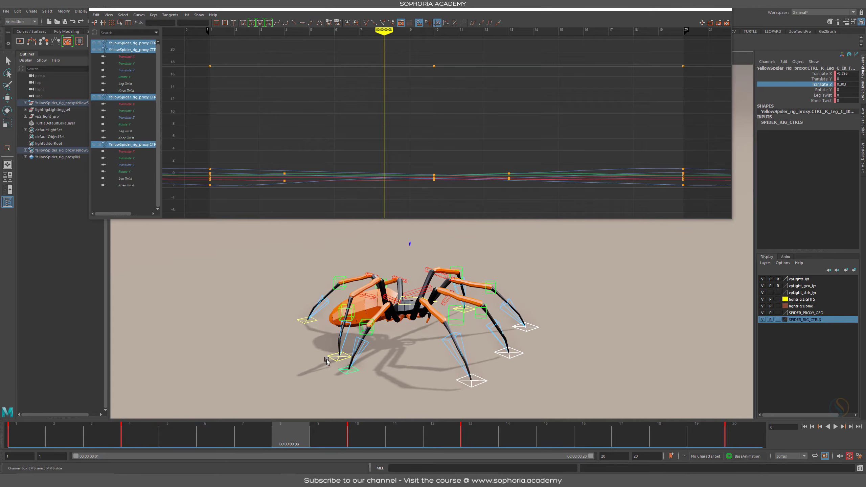
pyautogui.keyDown('shift'); pyautogui.click(330, 358); pyautogui.keyUp('shift')
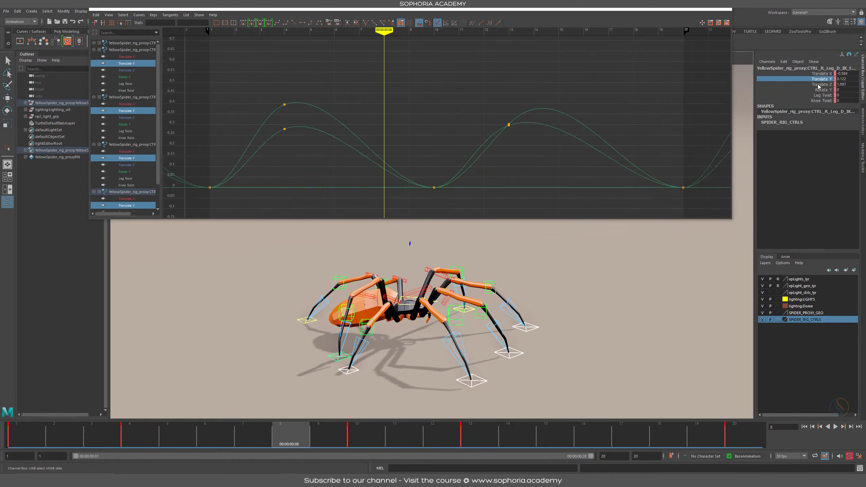
pyautogui.keyDown('alt'); pyautogui.keyDown('shift'); pyautogui.moveTo(560, 134); pyautogui.dragTo(530, 132, button='right'); pyautogui.keyUp('shift'); pyautogui.keyUp('alt')
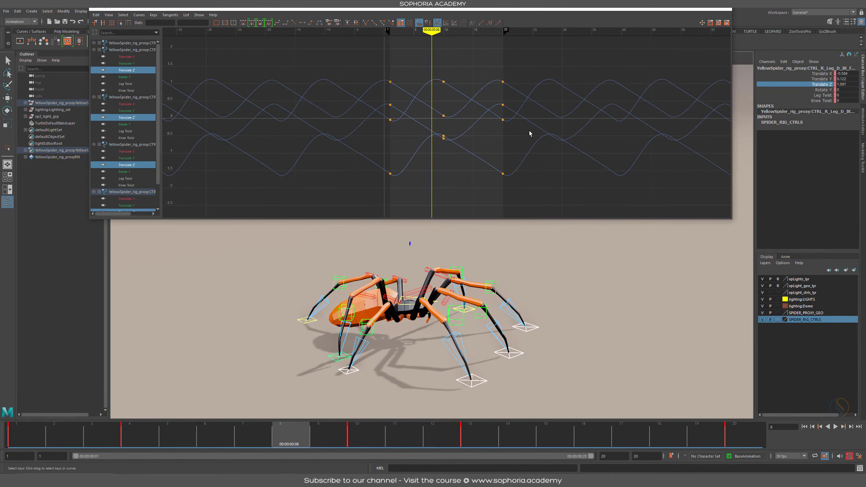
pyautogui.keyDown('alt'); pyautogui.moveTo(489, 118); pyautogui.dragTo(488, 127, button='middle'); pyautogui.keyUp('alt')
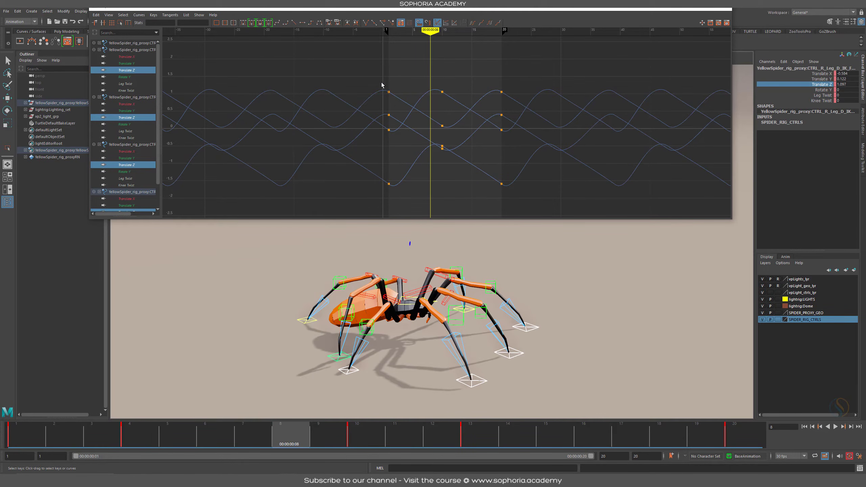
pyautogui.moveTo(382, 89); pyautogui.dragTo(461, 132)
pyautogui.moveTo(444, 88); pyautogui.dragTo(511, 144)
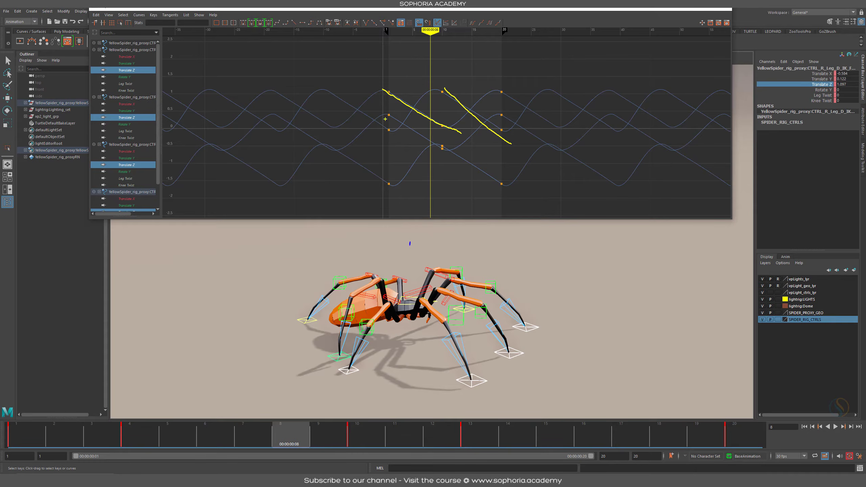
pyautogui.moveTo(388, 113); pyautogui.dragTo(520, 198)
pyautogui.moveTo(518, 119); pyautogui.dragTo(586, 174)
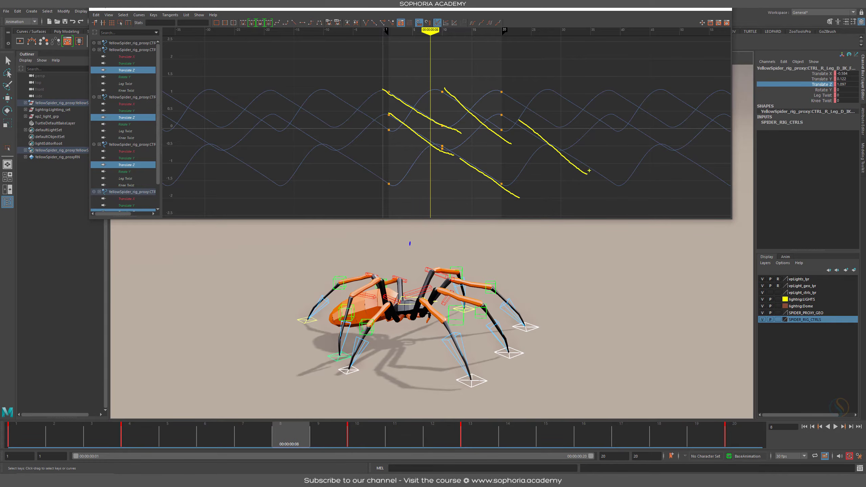
pyautogui.moveTo(496, 81); pyautogui.dragTo(625, 146)
pyautogui.moveTo(602, 104); pyautogui.dragTo(686, 152)
pyautogui.press('Escape')
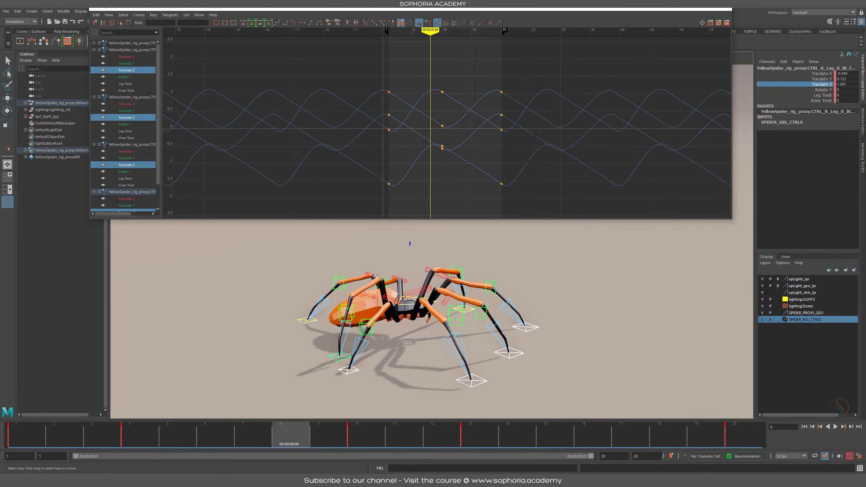
# Step: Close the Graph Editor and save the scene with the spider at frame 1
pyautogui.click(726, 9)
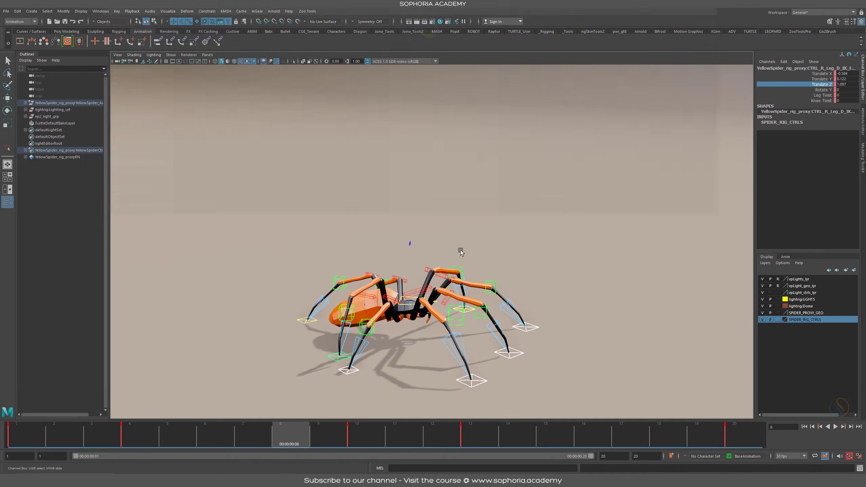
pyautogui.keyDown('alt'); pyautogui.moveTo(417, 291); pyautogui.dragTo(362, 291); pyautogui.keyUp('alt')
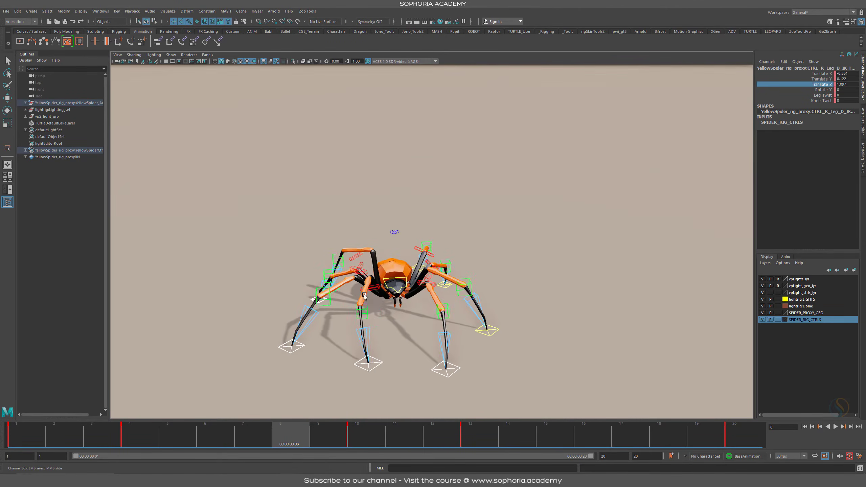
pyautogui.keyDown('alt'); pyautogui.moveTo(363, 292); pyautogui.dragTo(417, 236, button='middle'); pyautogui.keyUp('alt')
pyautogui.keyDown('alt'); pyautogui.moveTo(417, 235); pyautogui.dragTo(467, 239, button='right'); pyautogui.keyUp('alt')
pyautogui.keyDown('alt'); pyautogui.moveTo(468, 239); pyautogui.dragTo(550, 266); pyautogui.keyUp('alt')
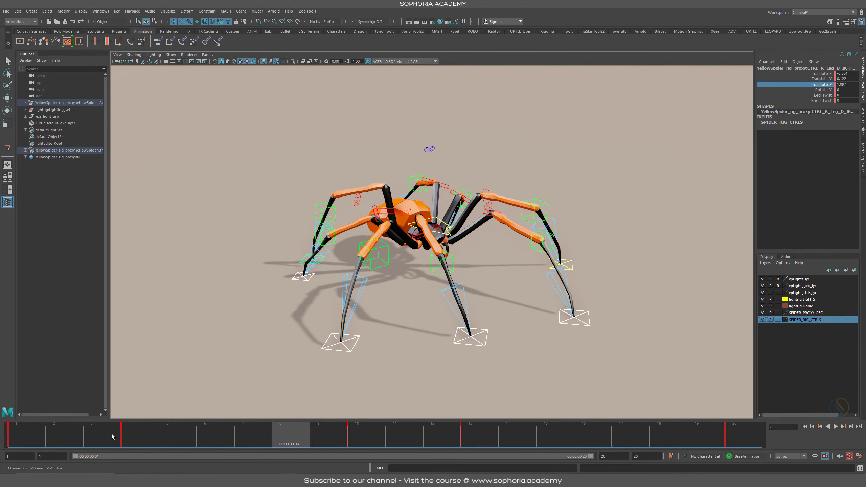
pyautogui.click(26, 437)
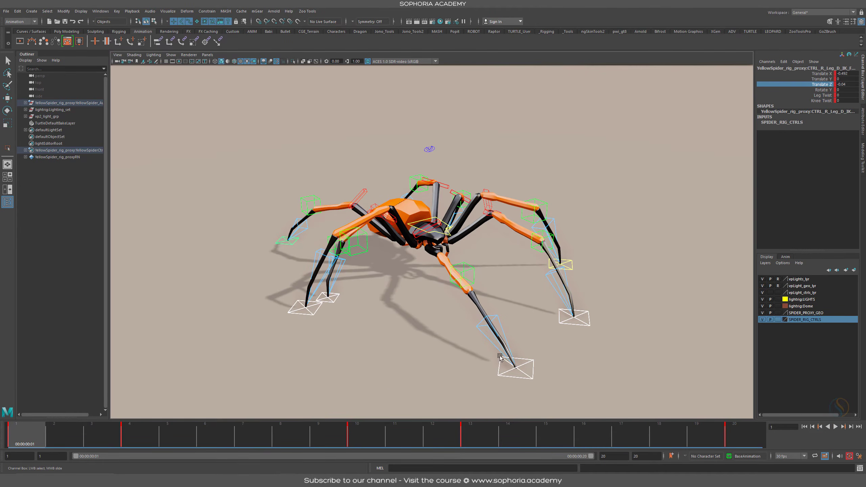
pyautogui.keyDown('alt'); pyautogui.moveTo(453, 284); pyautogui.dragTo(459, 299); pyautogui.keyUp('alt')
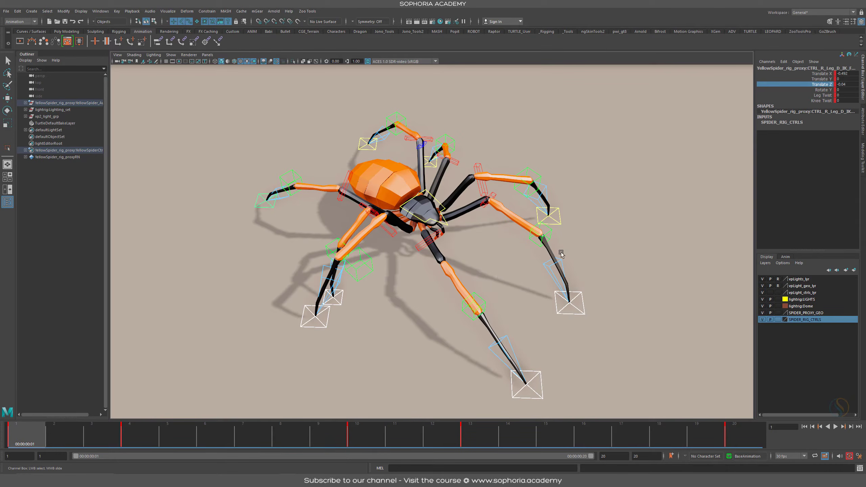
pyautogui.keyDown('alt'); pyautogui.moveTo(574, 256); pyautogui.dragTo(562, 239); pyautogui.keyUp('alt')
pyautogui.press('q')
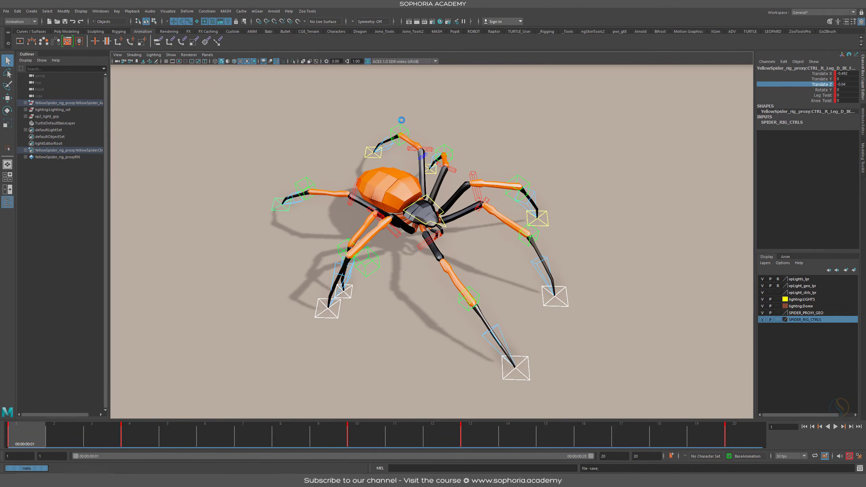
pyautogui.hotkey('ctrl', 's')
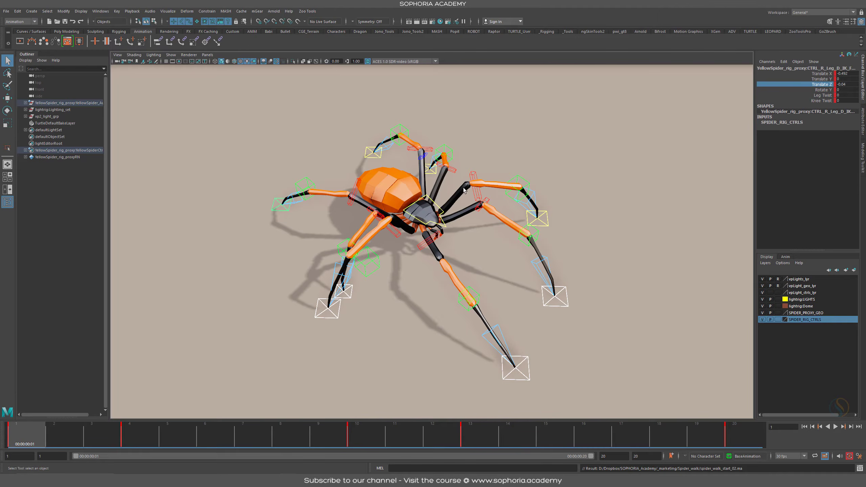
# Step: Select the R_Leg_A IK control and review its two key ranges, frames 1 to 10 and 10 to 20, on the timeline
pyautogui.keyDown('alt'); pyautogui.moveTo(496, 288); pyautogui.dragTo(487, 293); pyautogui.keyUp('alt')
pyautogui.keyDown('alt'); pyautogui.moveTo(522, 370); pyautogui.dragTo(470, 322, button='middle'); pyautogui.keyUp('alt')
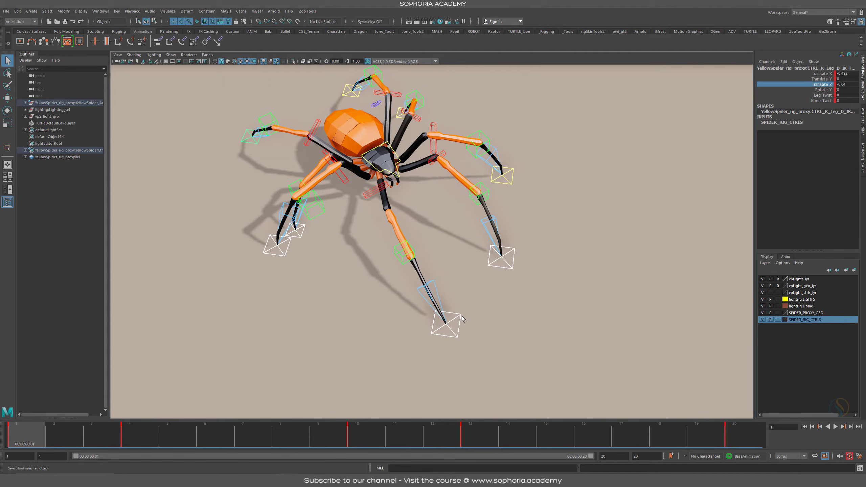
pyautogui.click(461, 317)
pyautogui.keyDown('shift'); pyautogui.moveTo(34, 435); pyautogui.dragTo(366, 428); pyautogui.keyUp('shift')
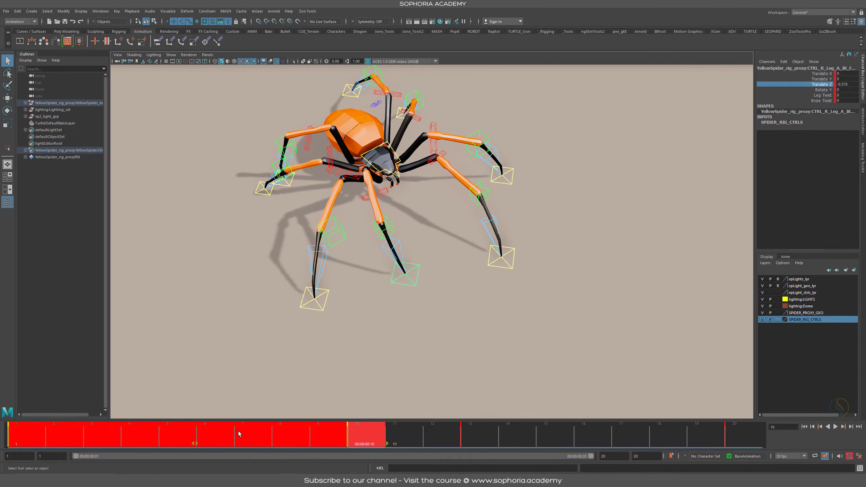
pyautogui.click(465, 437)
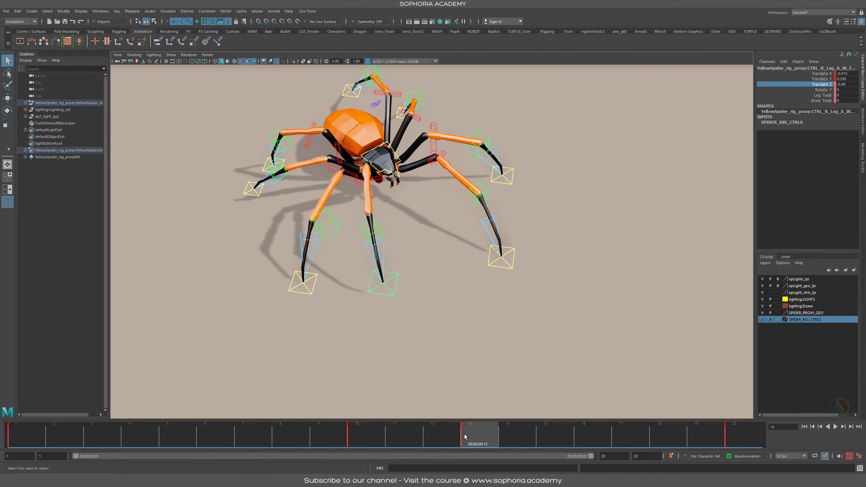
pyautogui.keyDown('shift'); pyautogui.moveTo(368, 433); pyautogui.dragTo(758, 434); pyautogui.keyUp('shift')
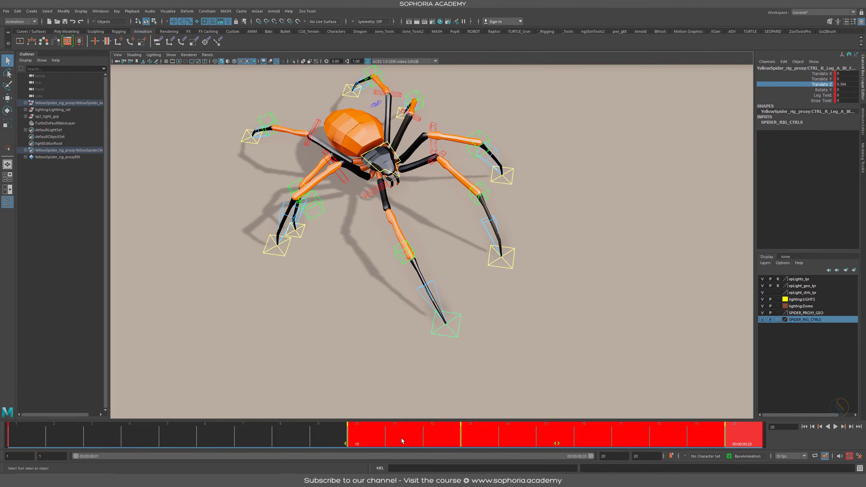
pyautogui.click(460, 315)
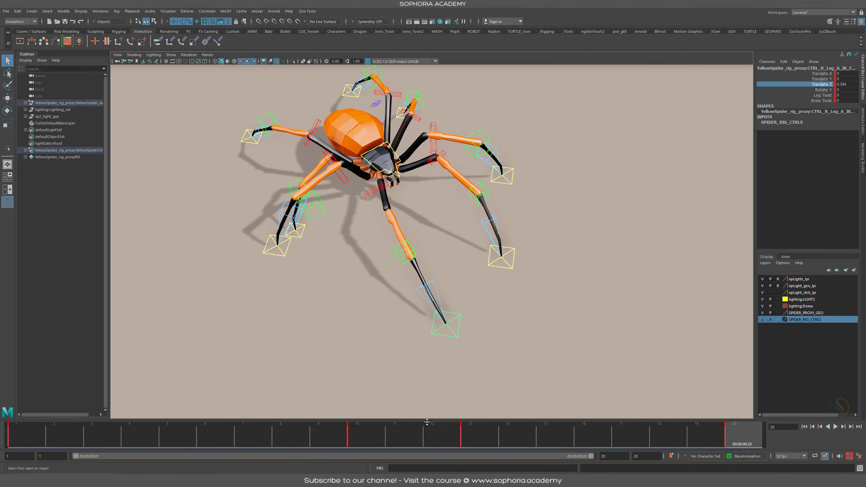
# Step: Copy R_Leg_A's keys from frames 1 to 10 on the timeline
pyautogui.moveTo(215, 435); pyautogui.dragTo(14, 435)
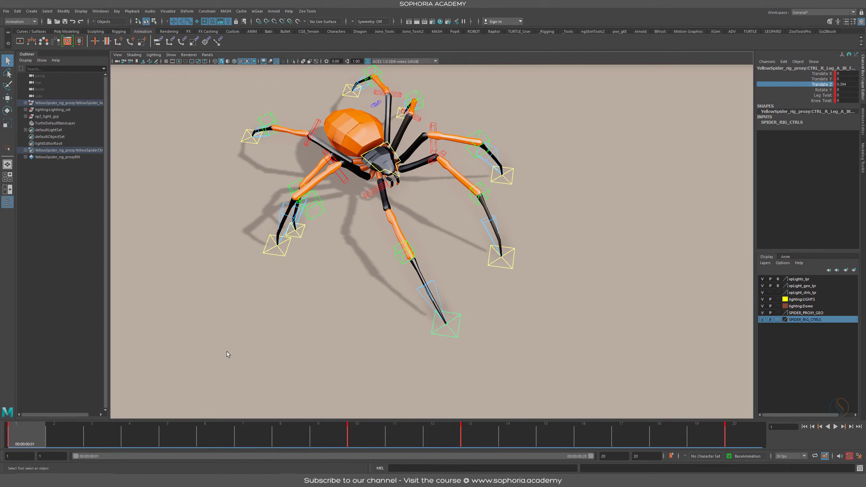
pyautogui.keyDown('shift'); pyautogui.moveTo(31, 427); pyautogui.dragTo(359, 435); pyautogui.keyUp('shift')
pyautogui.rightClick(359, 435)
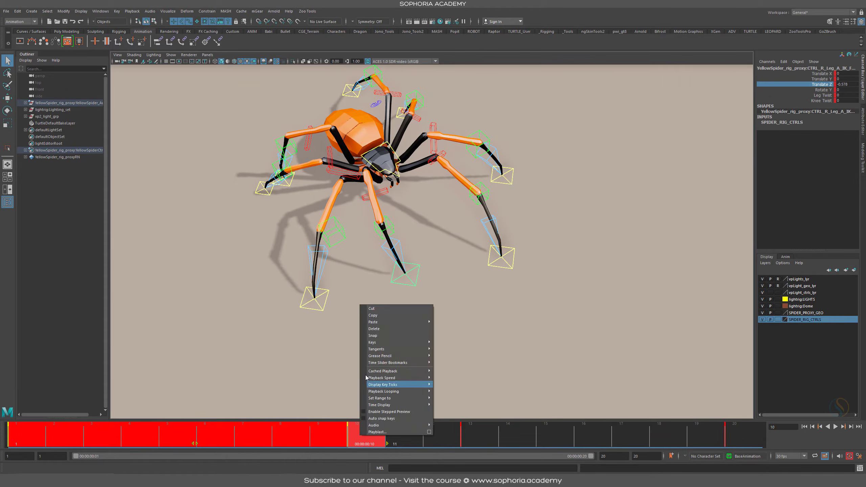
pyautogui.click(395, 315)
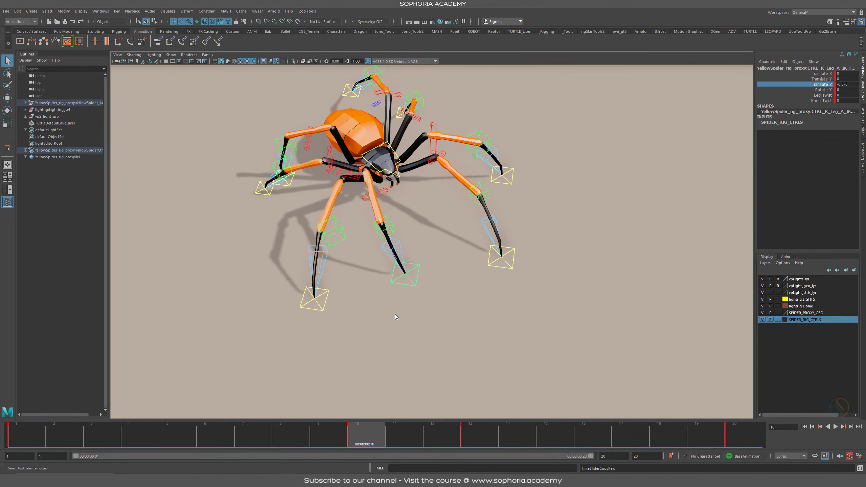
# Step: Paste the copied keys onto the L_Leg_A IK control at frame 10 and move the last pasted key to frame 20
pyautogui.click(513, 249)
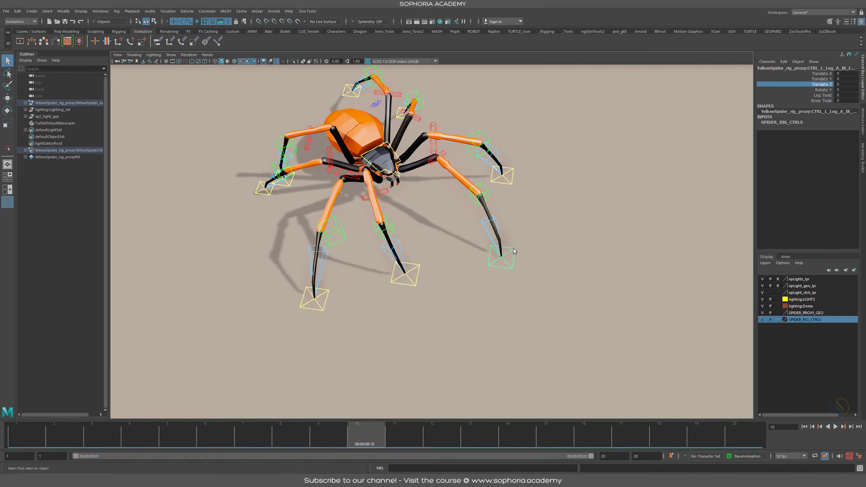
pyautogui.rightClick(371, 436)
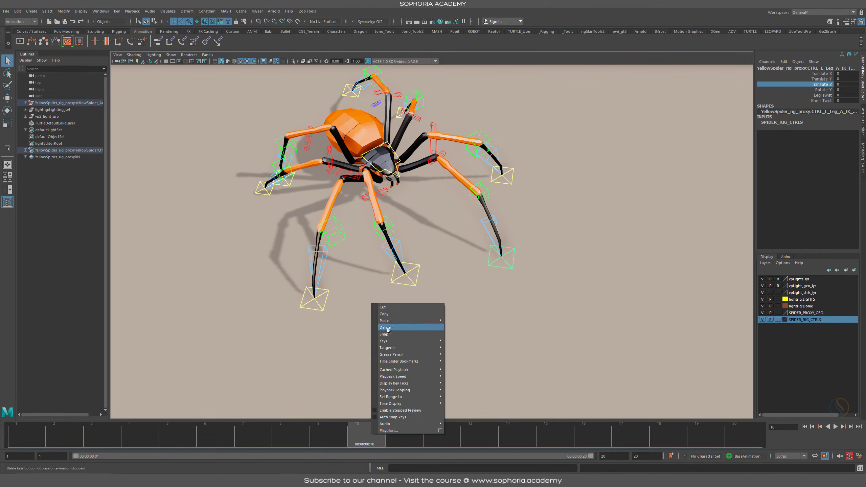
pyautogui.moveTo(439, 323)
pyautogui.click(475, 320)
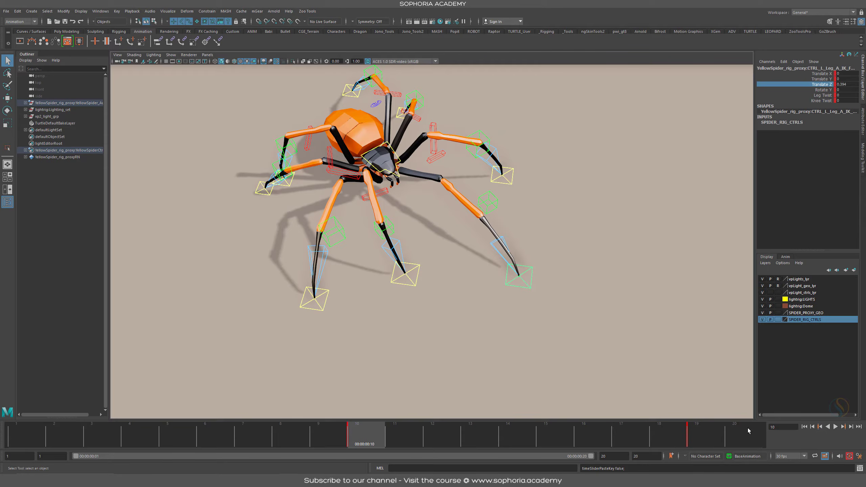
pyautogui.keyDown('shift'); pyautogui.click(707, 436); pyautogui.keyUp('shift')
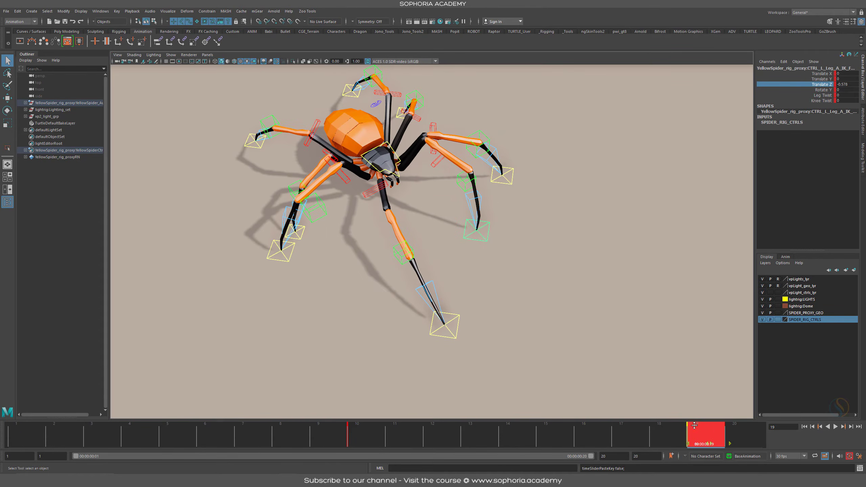
pyautogui.moveTo(718, 435); pyautogui.dragTo(744, 440)
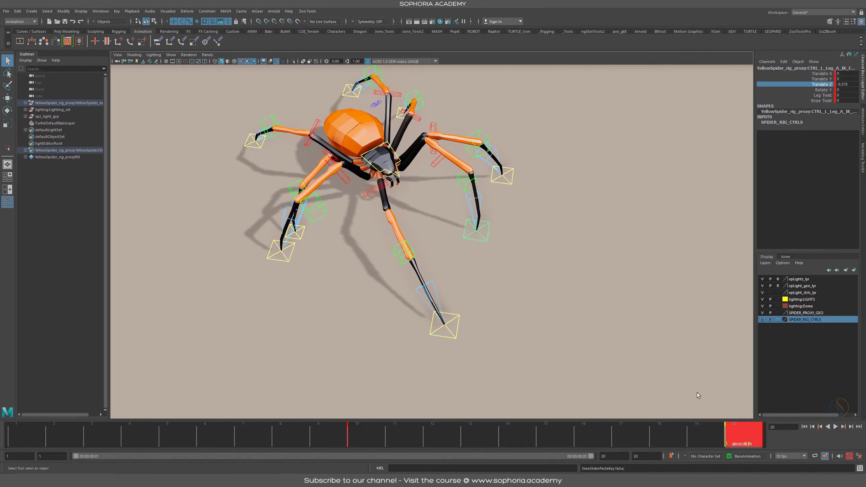
# Step: Copy the R_Leg_A IK control's keys from frames 10 to 20 on the timeline
pyautogui.click(458, 319)
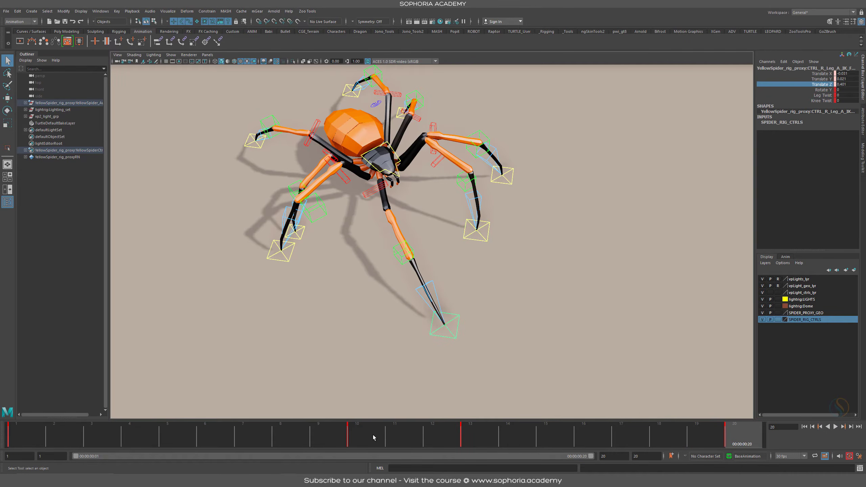
pyautogui.keyDown('shift'); pyautogui.moveTo(373, 435); pyautogui.dragTo(746, 434); pyautogui.keyUp('shift')
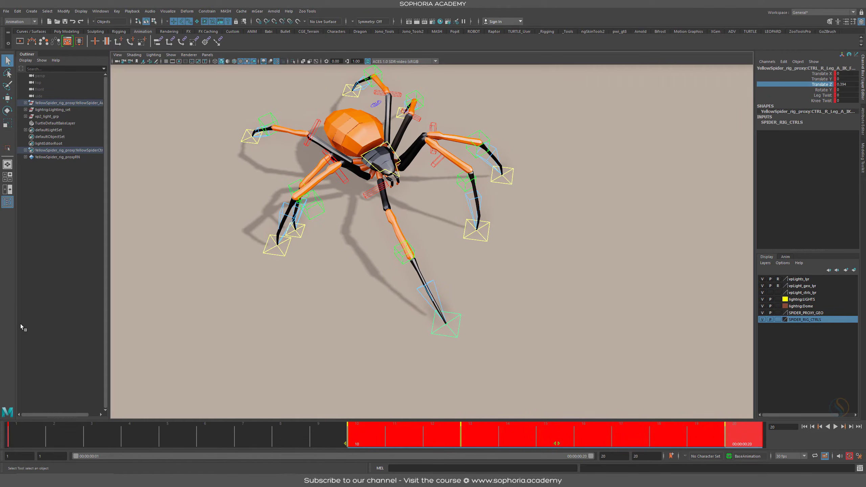
pyautogui.rightClick(570, 448)
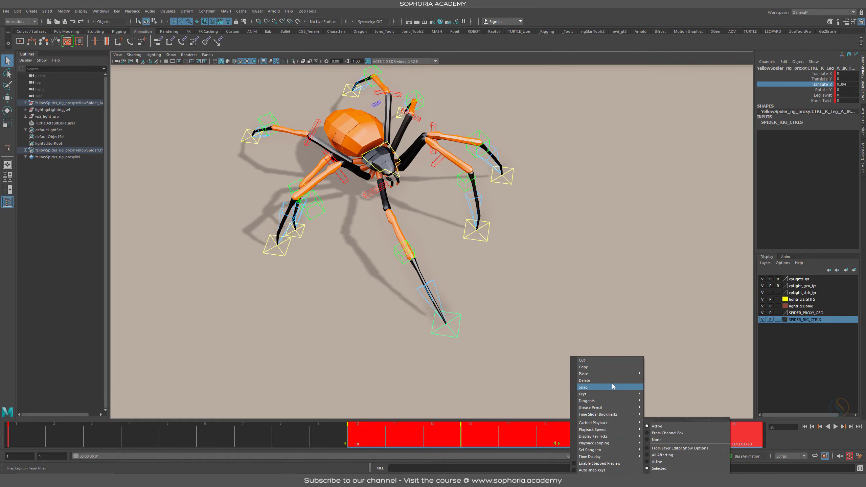
pyautogui.click(628, 367)
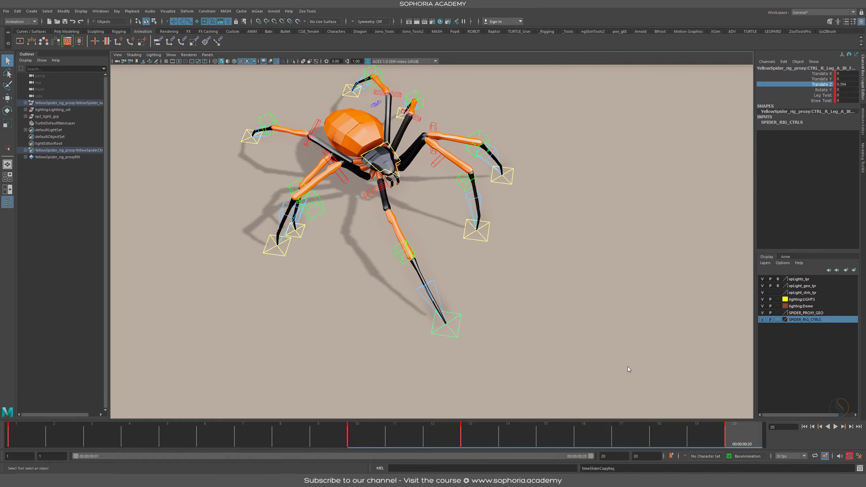
# Step: Paste the copied keys onto the L_Leg_A IK control at frame 1
pyautogui.click(488, 235)
pyautogui.click(31, 442)
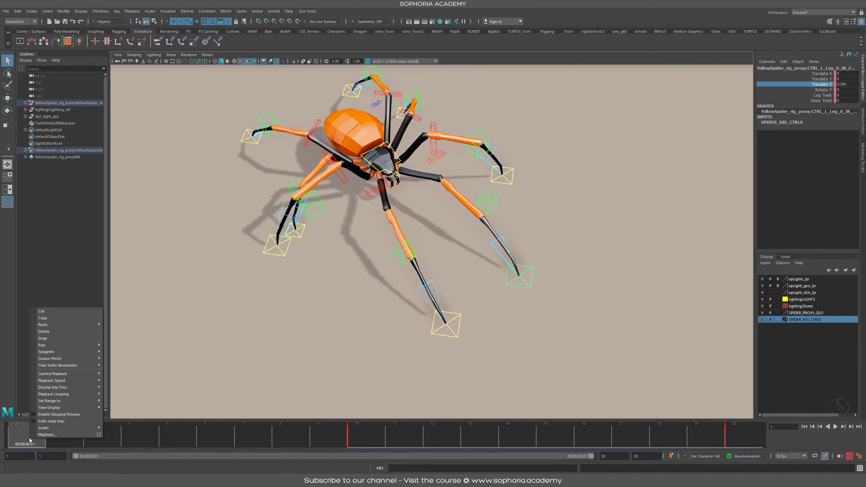
pyautogui.rightClick(30, 441)
pyautogui.moveTo(82, 325)
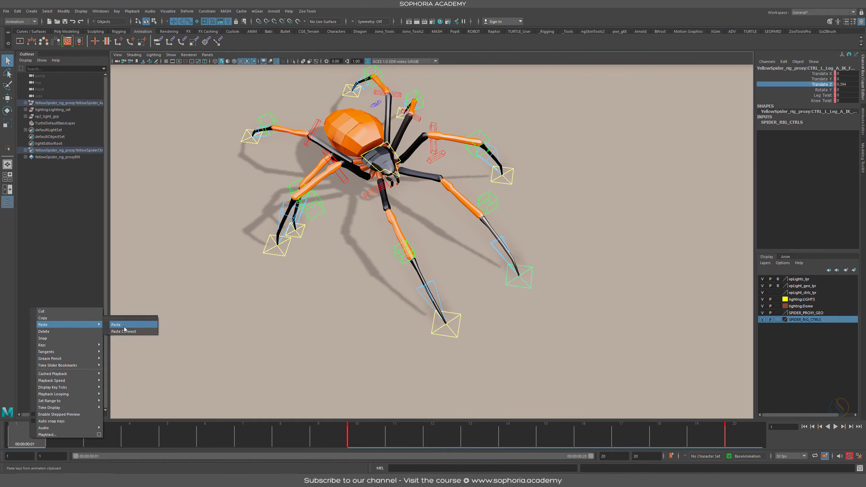
pyautogui.click(124, 327)
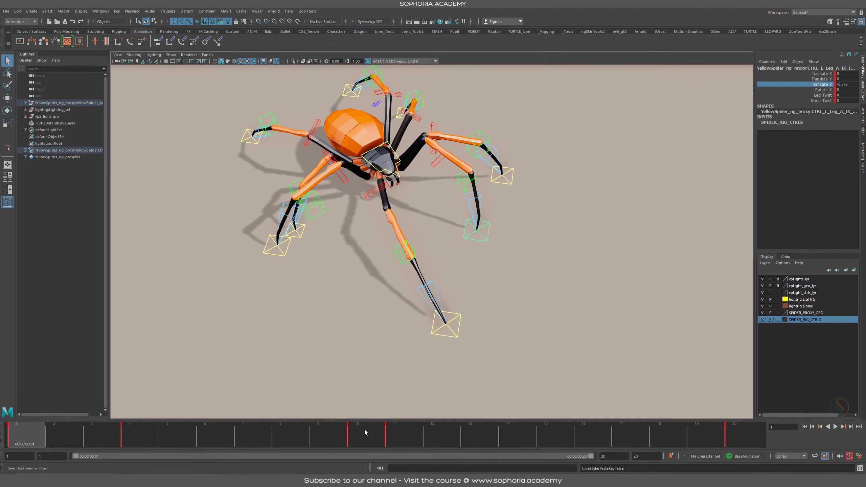
# Step: Open the Graph Editor for the L_Leg_A IK control and select its Translate Z key at frame 10
pyautogui.hotkey('ctrl', 'g')
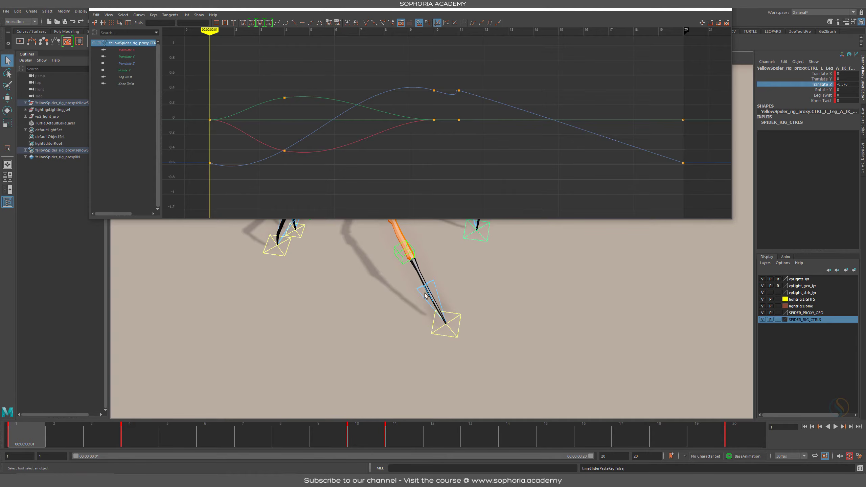
pyautogui.keyDown('alt'); pyautogui.keyDown('shift'); pyautogui.moveTo(496, 105); pyautogui.dragTo(473, 117, button='right'); pyautogui.keyUp('shift'); pyautogui.keyUp('alt')
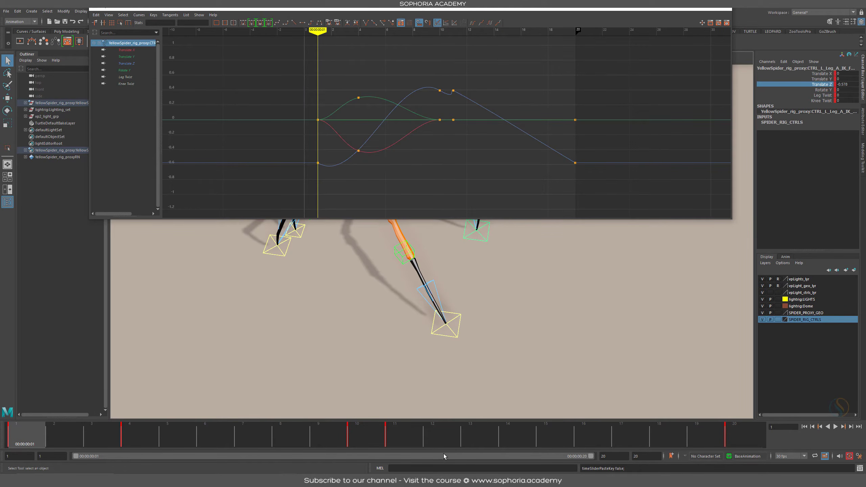
pyautogui.click(374, 438)
pyautogui.moveTo(374, 438)
pyautogui.mouseDown()
pyautogui.moveTo(397, 436)
pyautogui.moveTo(370, 436)
pyautogui.mouseUp()
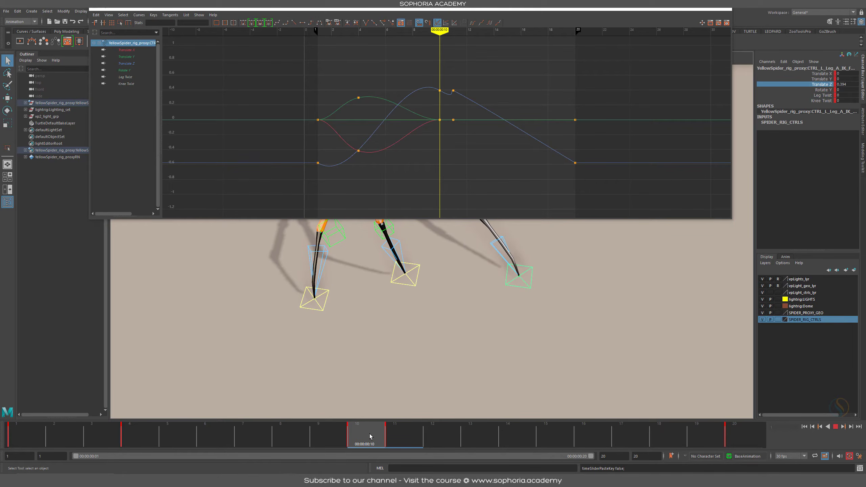
pyautogui.moveTo(478, 72); pyautogui.dragTo(444, 87)
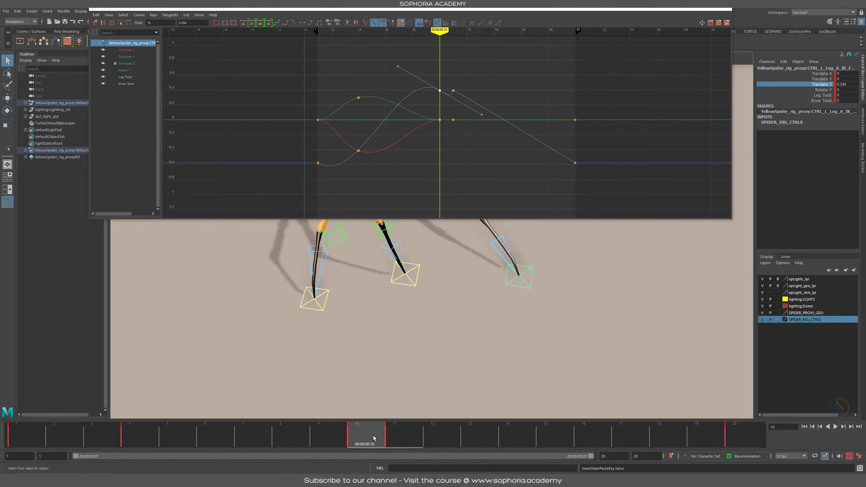
# Step: Try deleting L_Leg_A's frame 10 keys and moving the frame 11 keys to frame 10, and undo both changes
pyautogui.press('Delete')
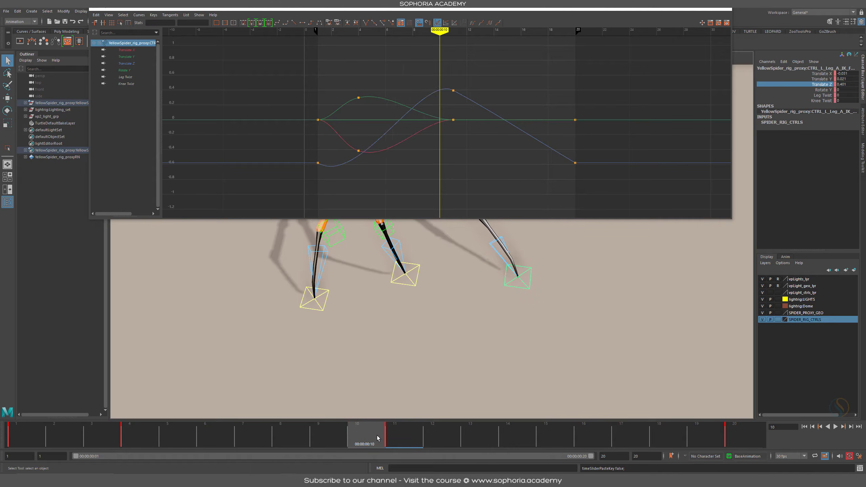
pyautogui.keyDown('shift'); pyautogui.click(401, 436); pyautogui.keyUp('shift')
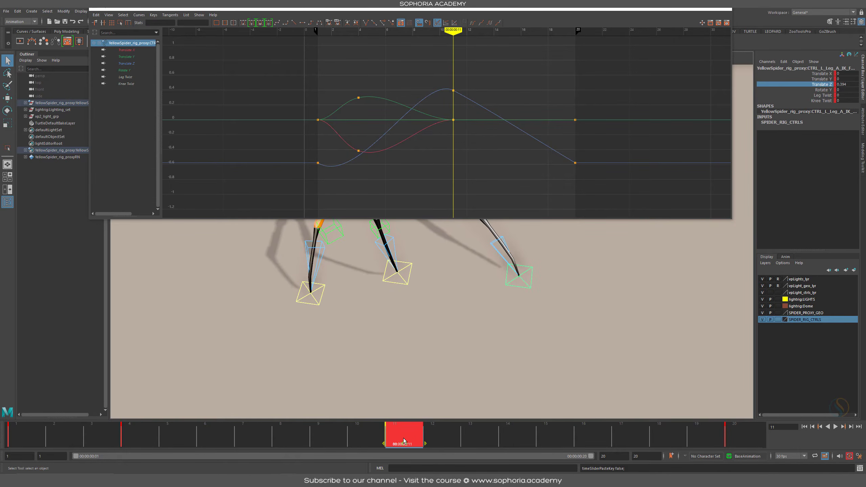
pyautogui.moveTo(403, 441); pyautogui.dragTo(377, 440)
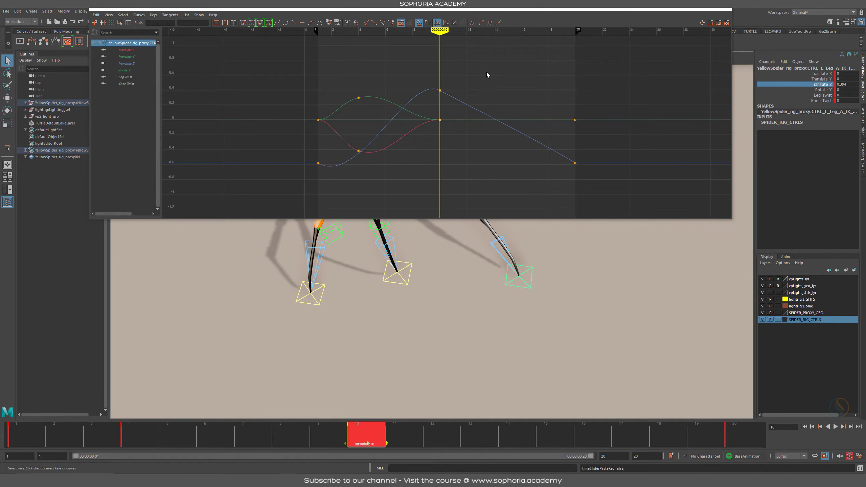
pyautogui.hotkey('ctrl', 'z')
pyautogui.hotkey('ctrl', 'z')
pyautogui.hotkey('ctrl', 'z')
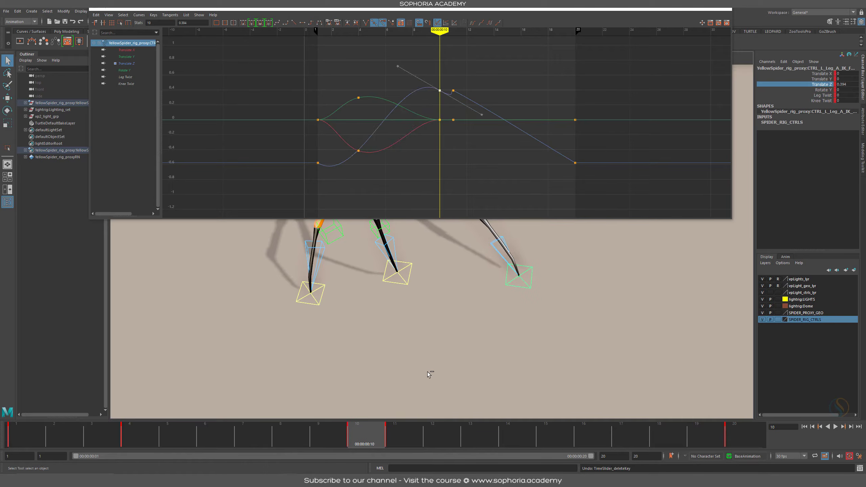
# Step: Delete L_Leg_A's keys at frame 10 and move its frame 11 keys to frame 10 on the timeline
pyautogui.moveTo(360, 439)
pyautogui.mouseDown()
pyautogui.moveTo(440, 436)
pyautogui.moveTo(363, 430)
pyautogui.mouseUp()
pyautogui.rightClick(363, 430)
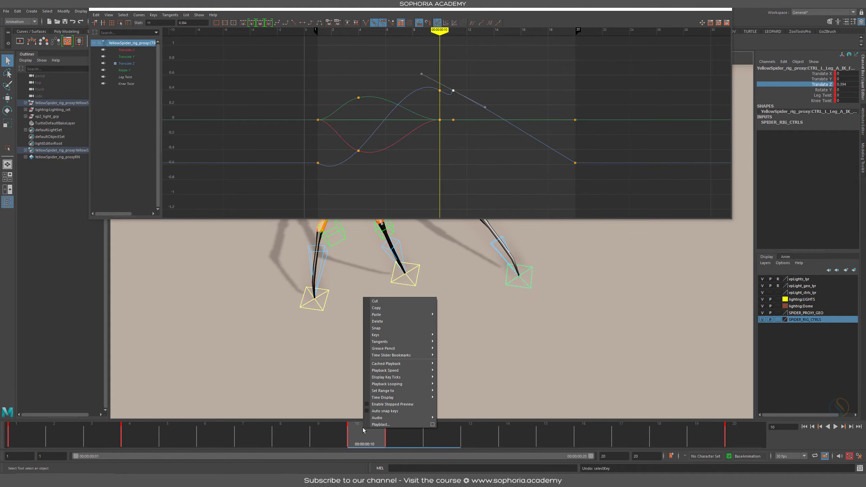
pyautogui.click(401, 321)
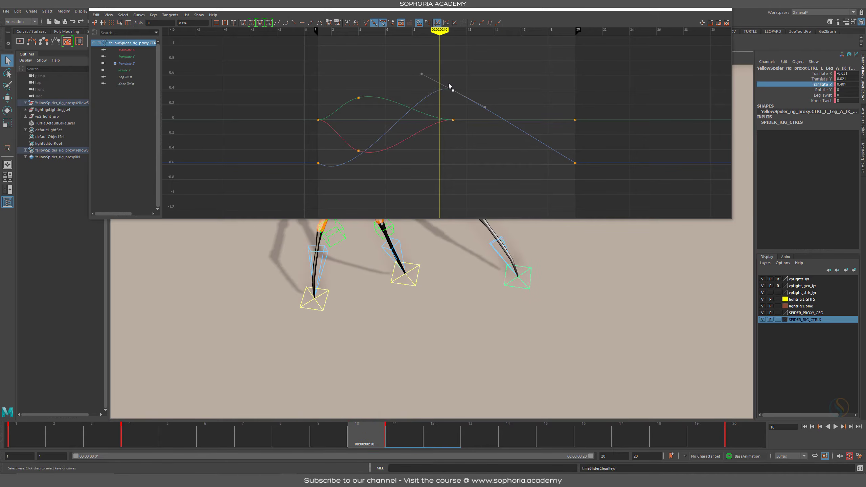
pyautogui.press('.')
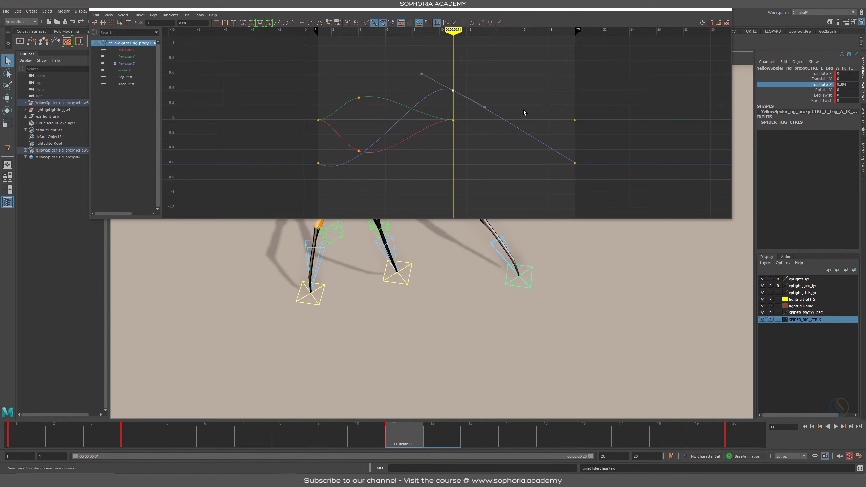
pyautogui.keyDown('shift'); pyautogui.click(400, 438); pyautogui.keyUp('shift')
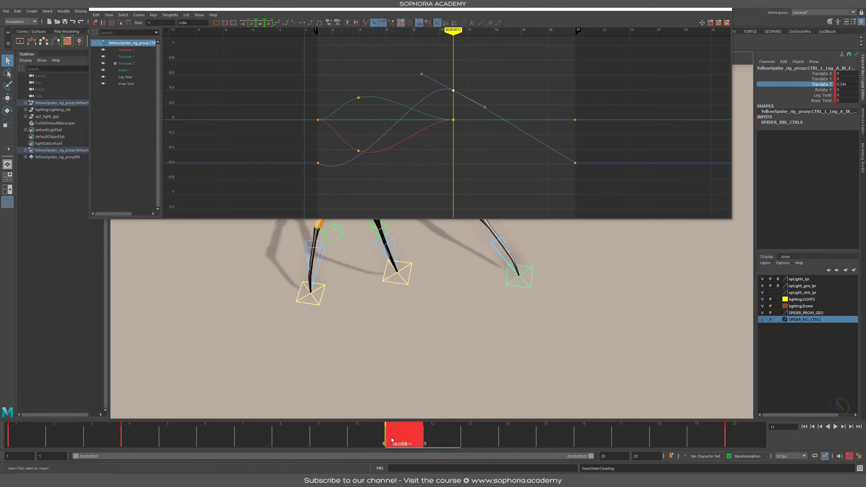
pyautogui.moveTo(391, 440); pyautogui.dragTo(373, 441)
# Step: Set all of L_Leg_A's curves to cycle beyond their keyed range and play the animation to check the front leg
pyautogui.click(14, 443)
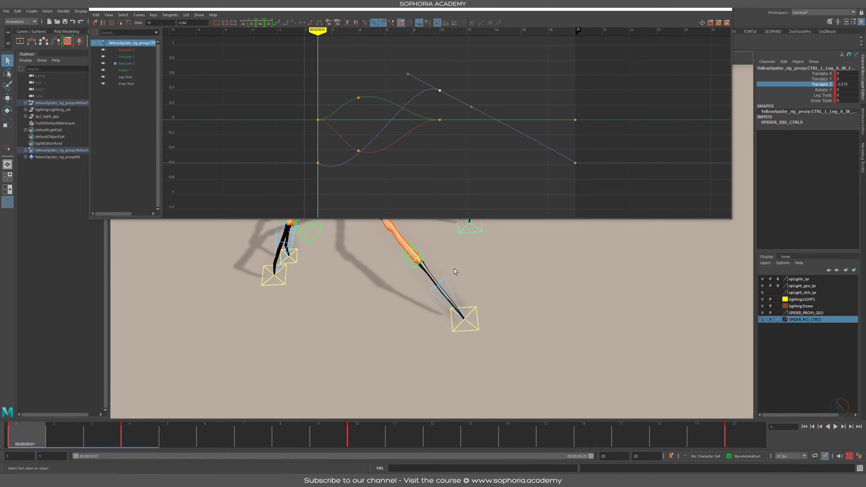
pyautogui.keyDown('alt'); pyautogui.moveTo(453, 269); pyautogui.dragTo(456, 321, button='middle'); pyautogui.keyUp('alt')
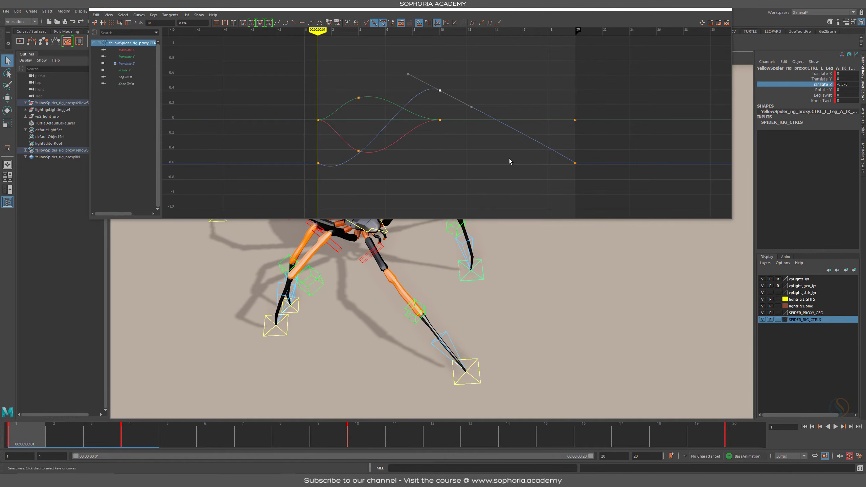
pyautogui.moveTo(519, 93); pyautogui.dragTo(520, 174)
pyautogui.click(481, 23)
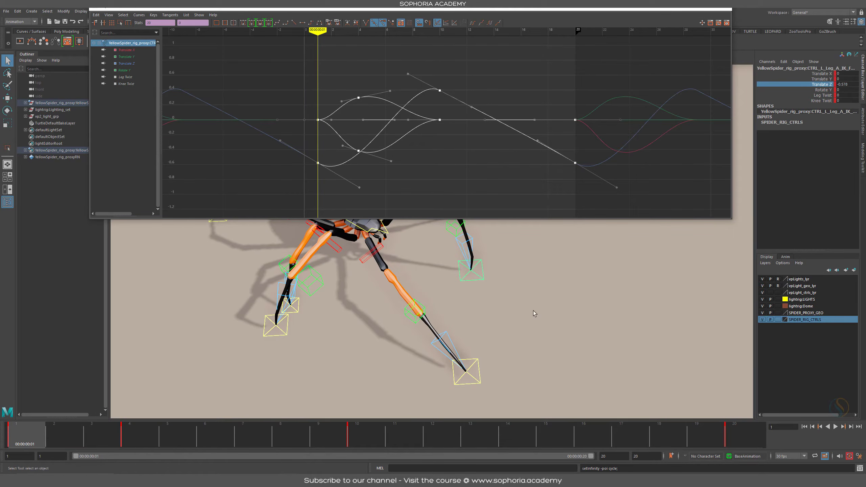
pyautogui.keyDown('alt'); pyautogui.moveTo(533, 311); pyautogui.dragTo(488, 288); pyautogui.keyUp('alt')
pyautogui.keyDown('alt'); pyautogui.moveTo(488, 296); pyautogui.dragTo(490, 333, button='middle'); pyautogui.keyUp('alt')
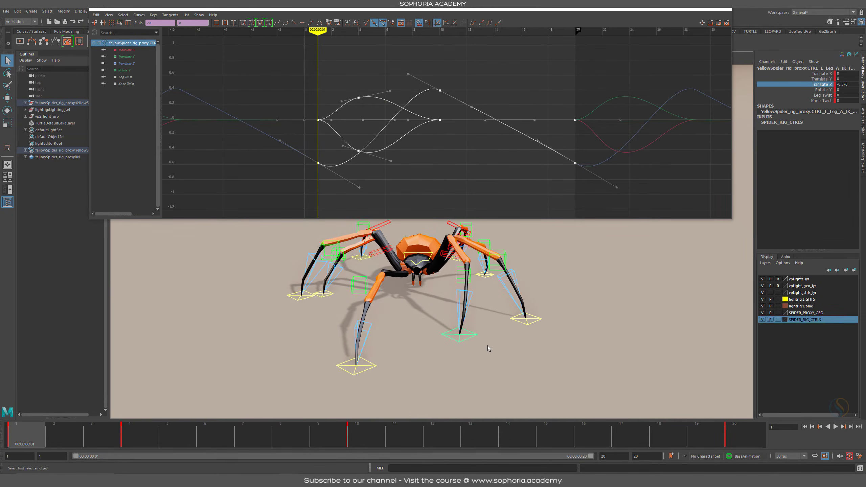
pyautogui.hotkey('alt', 'v')
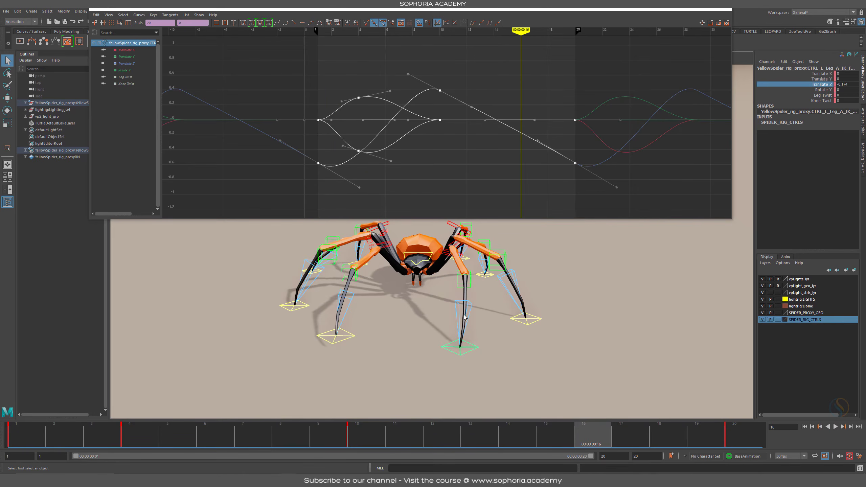
pyautogui.hotkey('alt', 'v')
pyautogui.hotkey('alt', 'v')
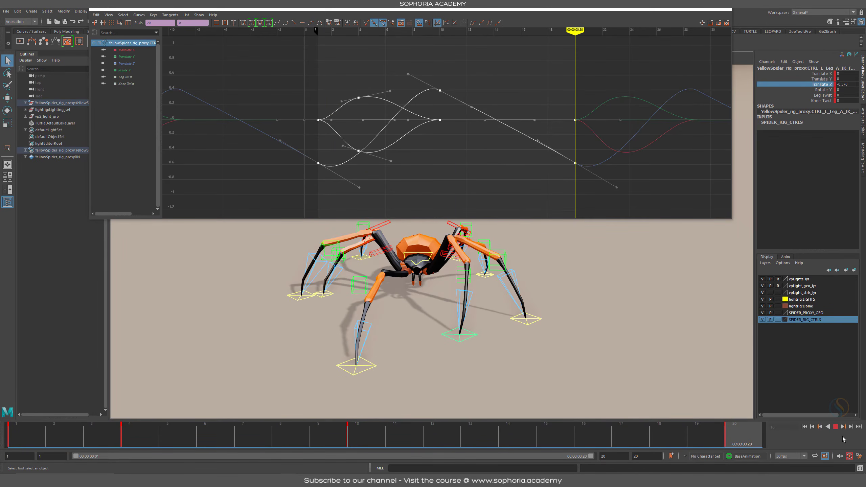
# Step: At frame 4, isolate and select L_Leg_A's Translate X curve and open the Scale Keys options
pyautogui.moveTo(43, 437); pyautogui.dragTo(134, 438)
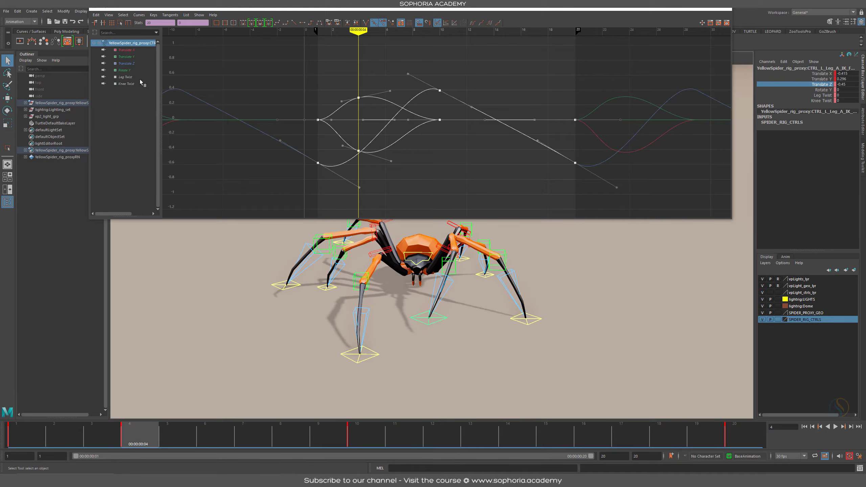
pyautogui.click(136, 50)
pyautogui.click(536, 109)
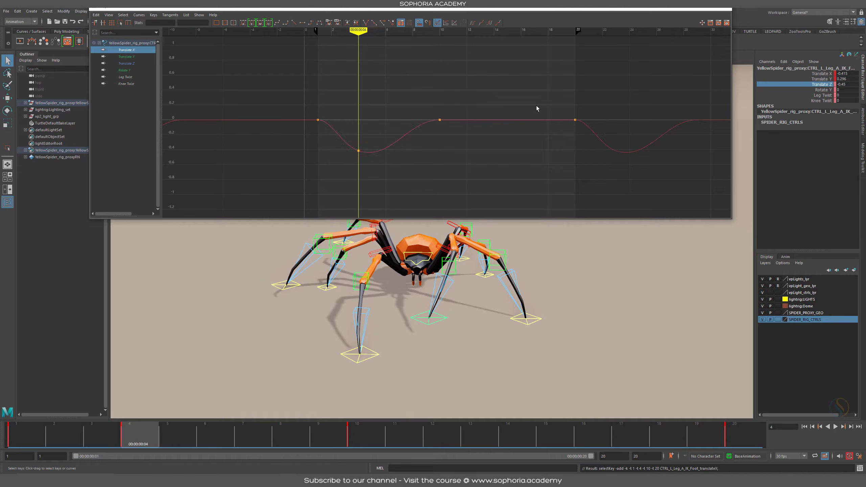
pyautogui.click(484, 120)
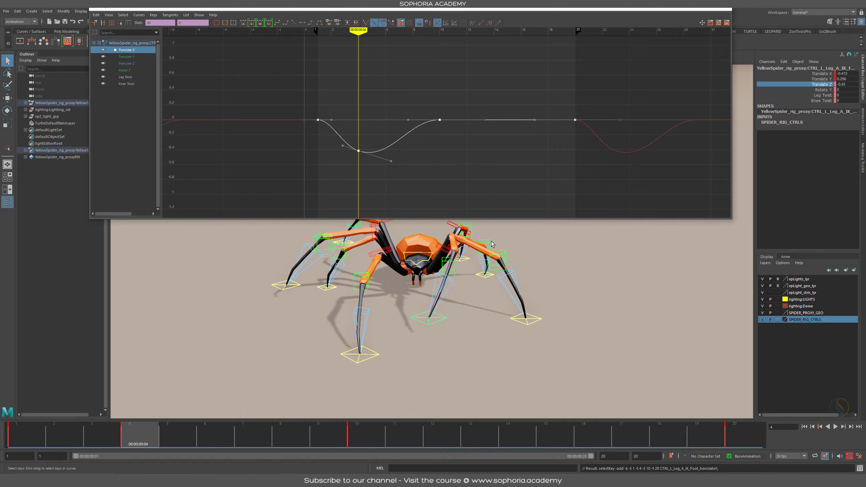
pyautogui.click(97, 15)
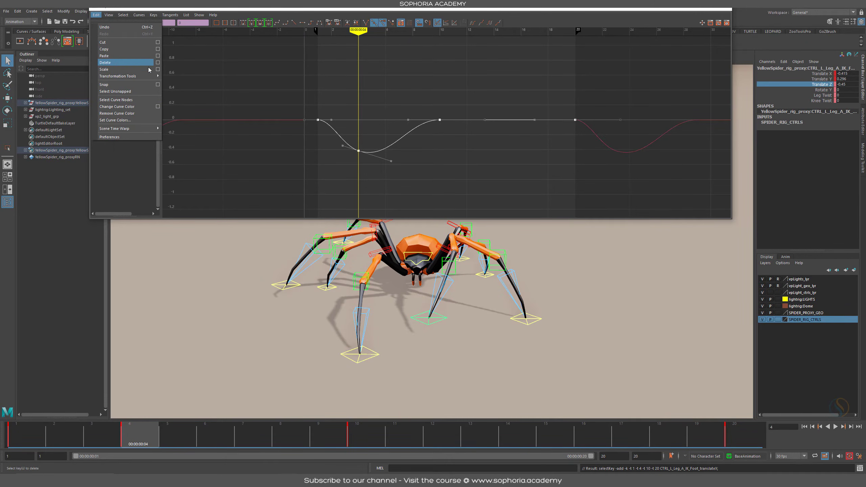
pyautogui.click(159, 71)
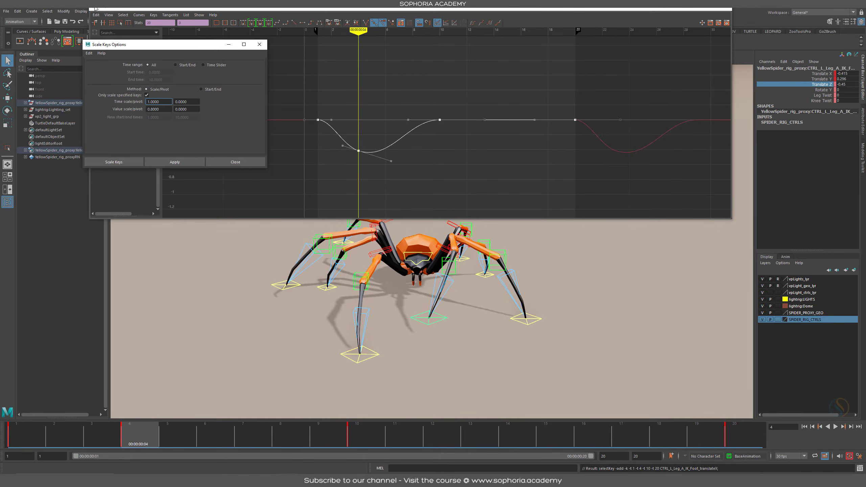
# Step: Flip L_Leg_A's Translate X curve by scaling its key values by -1 with a pivot of 0, keeping the time scale at 1
pyautogui.moveTo(184, 77); pyautogui.dragTo(161, 252)
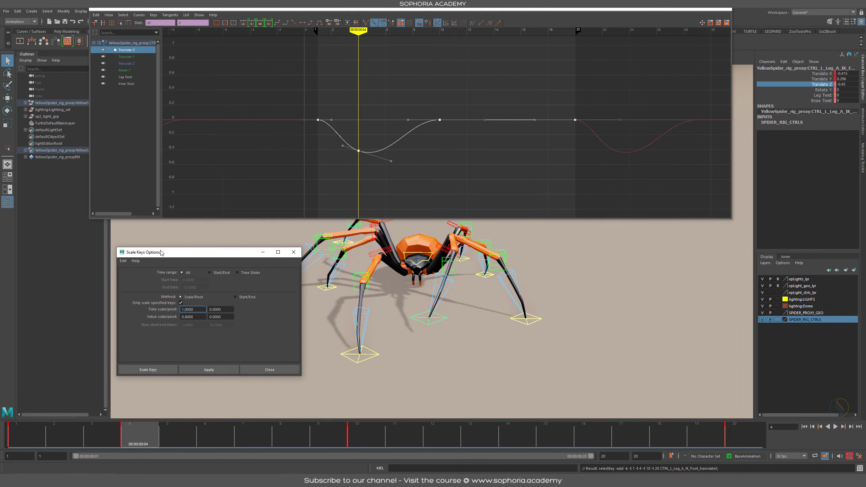
pyautogui.click(123, 260)
pyautogui.click(160, 275)
pyautogui.click(197, 317)
pyautogui.write('-1')
pyautogui.click(220, 369)
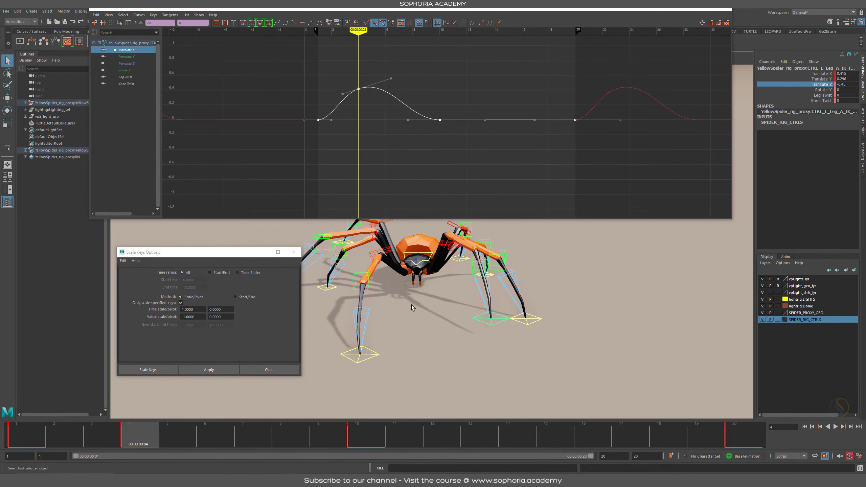
pyautogui.hotkey('ctrl', 'z')
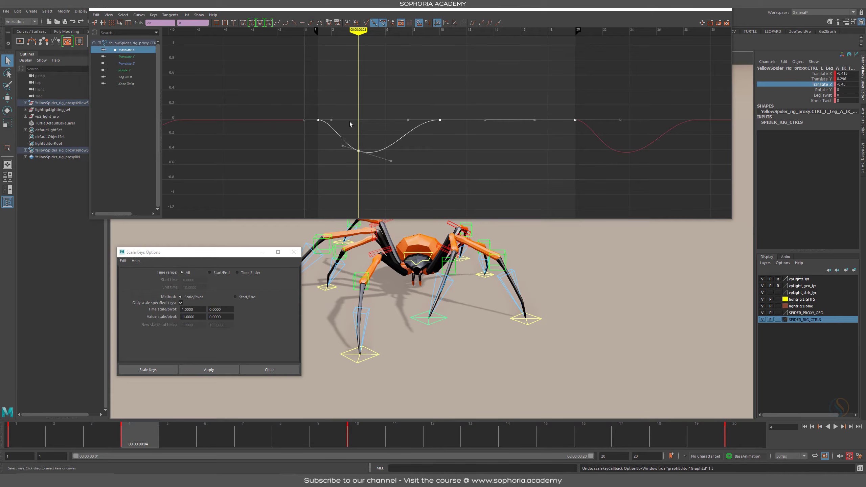
pyautogui.click(227, 369)
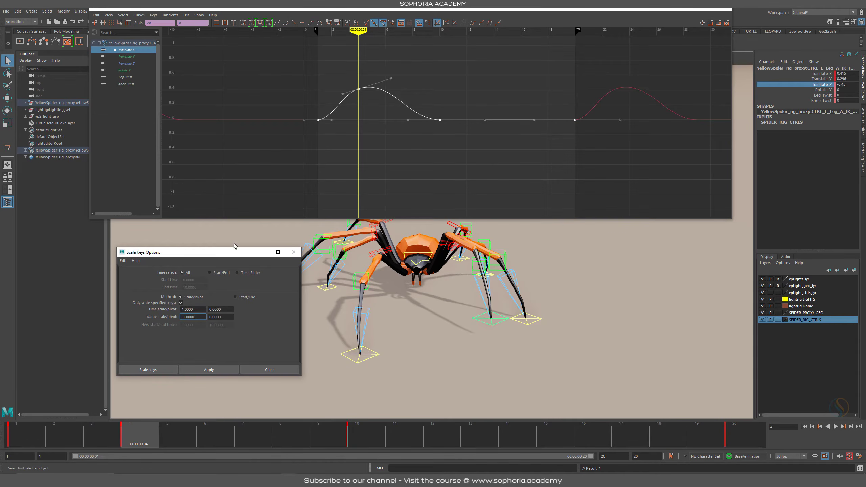
pyautogui.moveTo(206, 254); pyautogui.dragTo(176, 227)
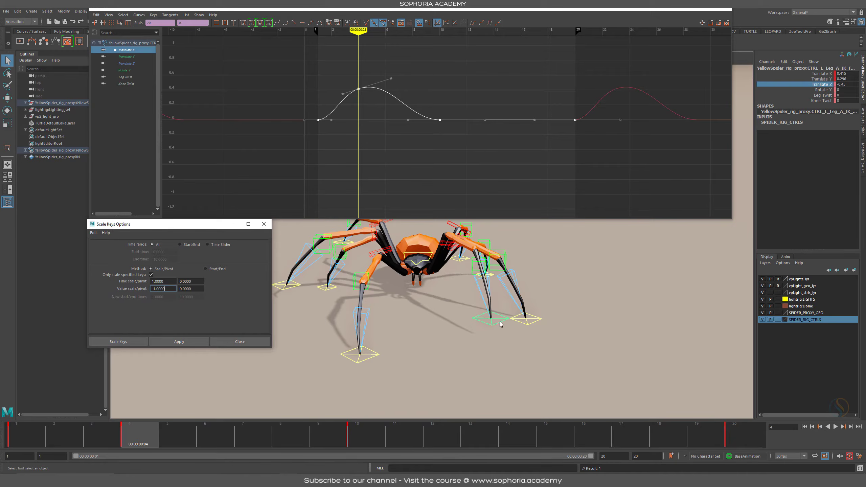
# Step: Play the walk cycle and examine L_Leg_A's mirrored motion from several angles
pyautogui.keyDown('alt'); pyautogui.moveTo(529, 291); pyautogui.dragTo(484, 319); pyautogui.keyUp('alt')
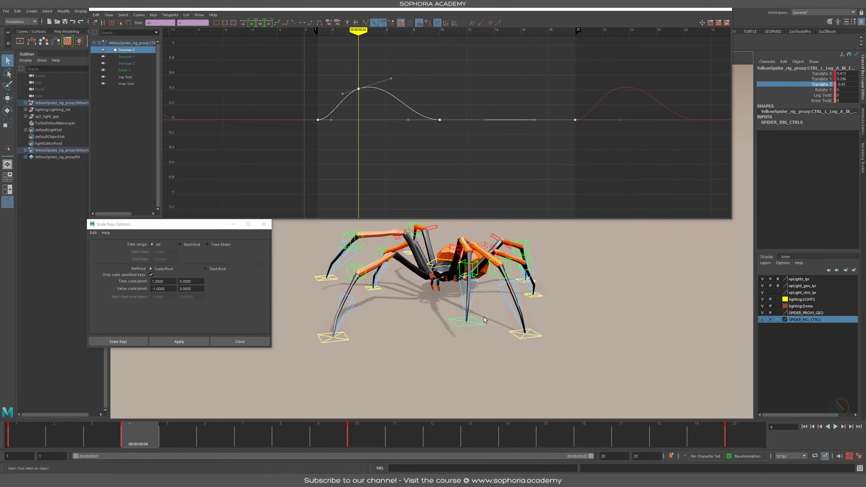
pyautogui.hotkey('alt', 'v')
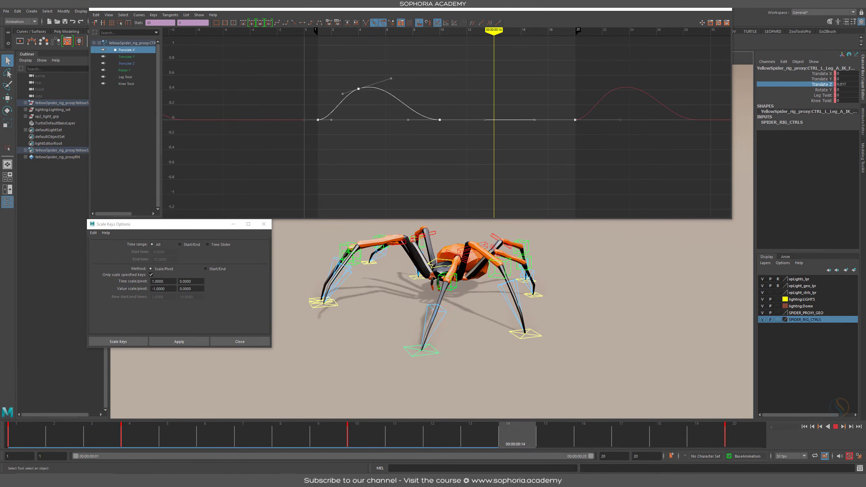
pyautogui.keyDown('alt'); pyautogui.moveTo(630, 382); pyautogui.dragTo(599, 359); pyautogui.keyUp('alt')
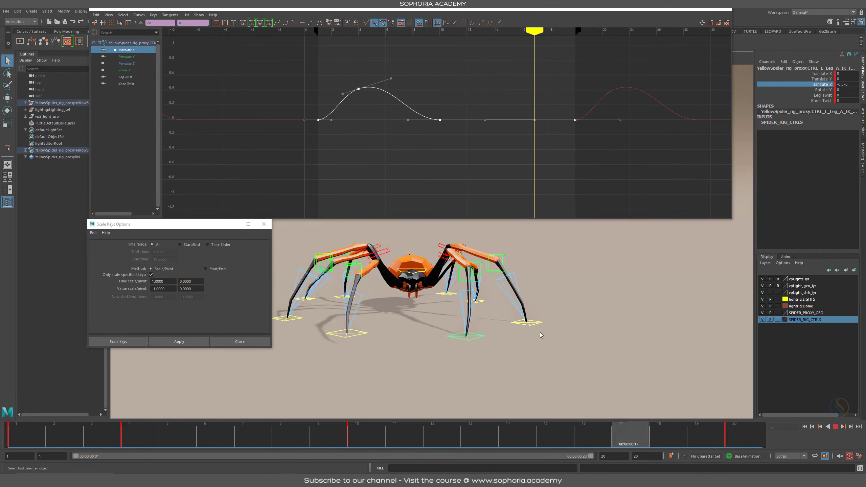
pyautogui.keyDown('alt'); pyautogui.moveTo(518, 333); pyautogui.dragTo(362, 349); pyautogui.keyUp('alt')
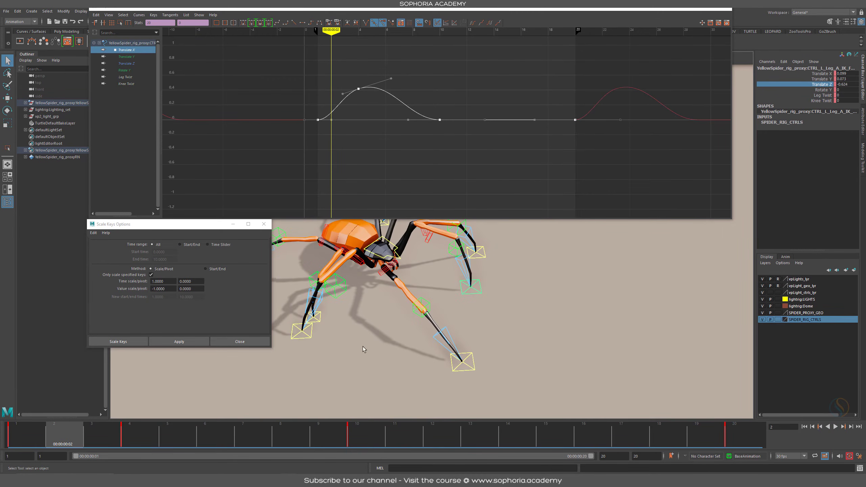
# Step: Copy R_Leg_B's keys from frames 1 to 10 on the timeline
pyautogui.click(311, 332)
pyautogui.keyDown('shift'); pyautogui.moveTo(13, 433); pyautogui.dragTo(363, 431); pyautogui.keyUp('shift')
pyautogui.rightClick(363, 432)
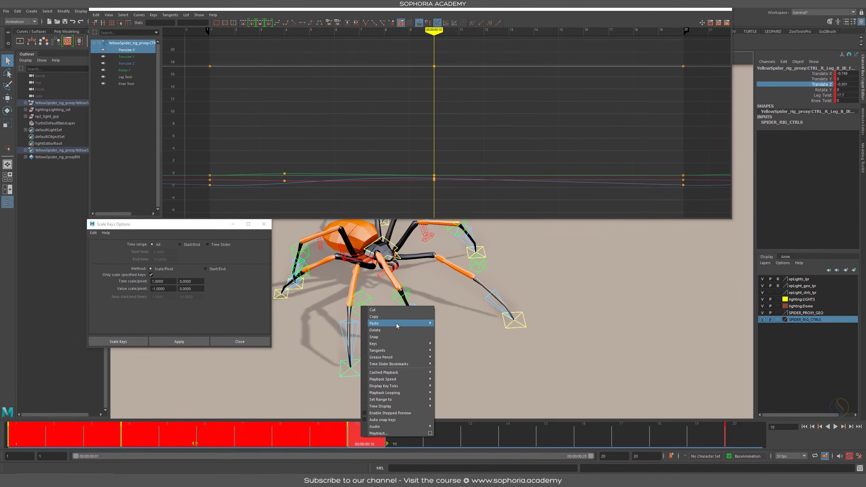
pyautogui.click(421, 317)
# Step: Paste the copied keys onto L_Leg_B at frame 10 and move its last pasted keys to frame 20
pyautogui.keyDown('alt'); pyautogui.moveTo(484, 261); pyautogui.dragTo(471, 297); pyautogui.keyUp('alt')
pyautogui.click(518, 297)
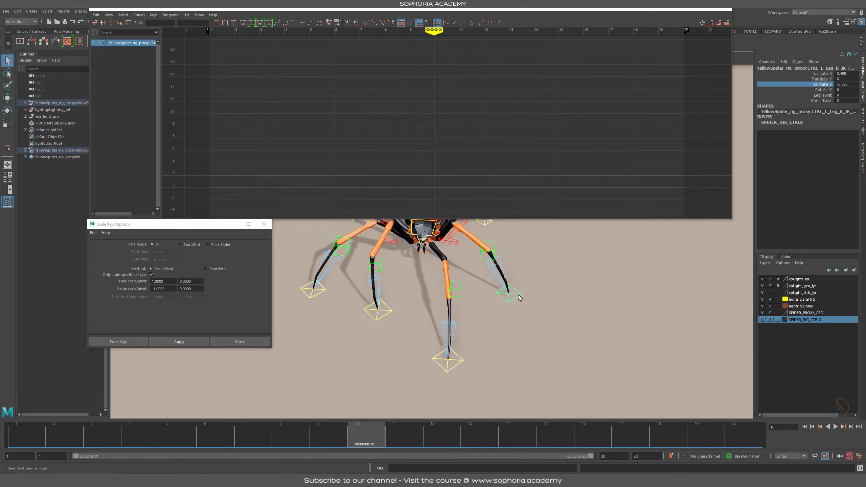
pyautogui.rightClick(390, 423)
pyautogui.moveTo(439, 325)
pyautogui.click(475, 327)
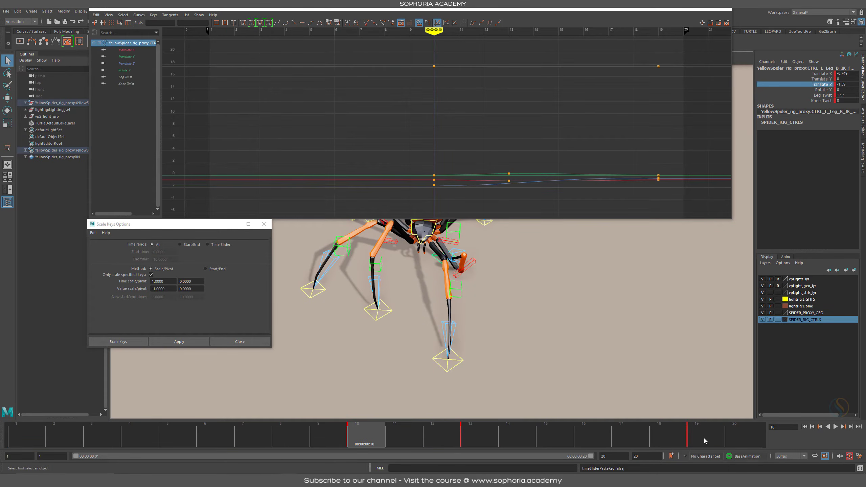
pyautogui.keyDown('shift'); pyautogui.click(705, 441); pyautogui.keyUp('shift')
pyautogui.moveTo(709, 443); pyautogui.dragTo(746, 443)
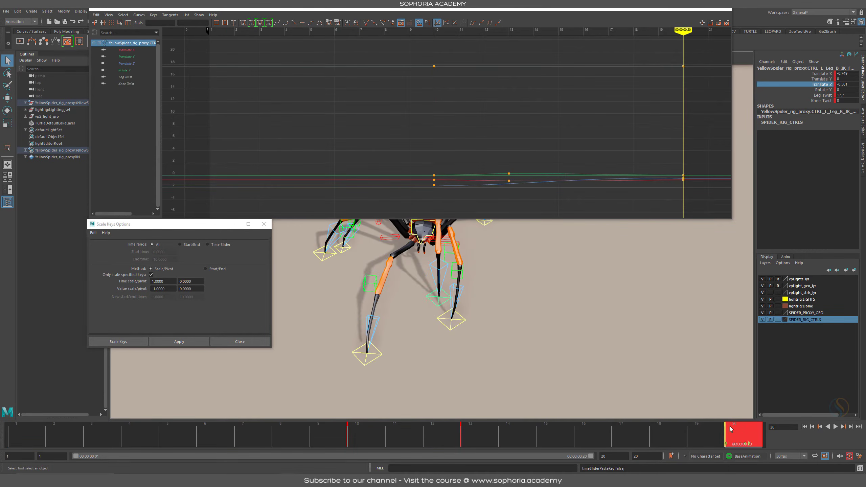
# Step: Copy R_Leg_B's keys from frames 10 to 20 on the timeline
pyautogui.keyDown('alt'); pyautogui.moveTo(446, 320); pyautogui.dragTo(424, 343); pyautogui.keyUp('alt')
pyautogui.click(320, 353)
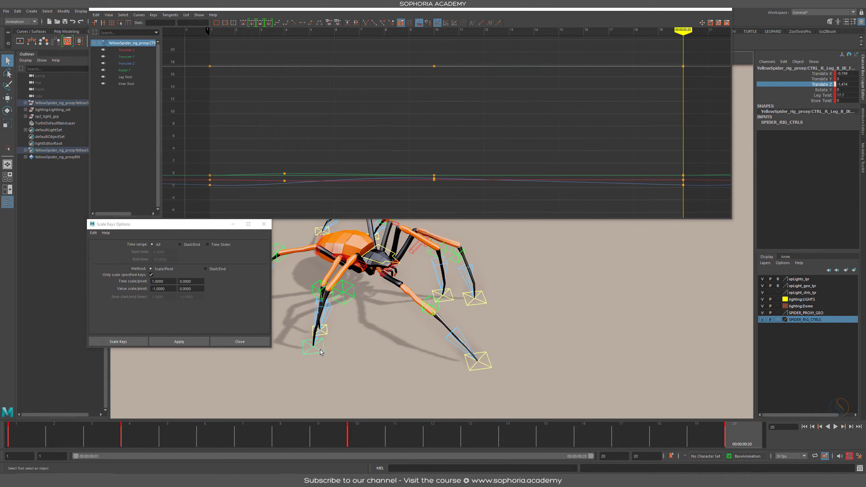
pyautogui.keyDown('shift'); pyautogui.moveTo(365, 439); pyautogui.dragTo(740, 435); pyautogui.keyUp('shift')
pyautogui.rightClick(740, 434)
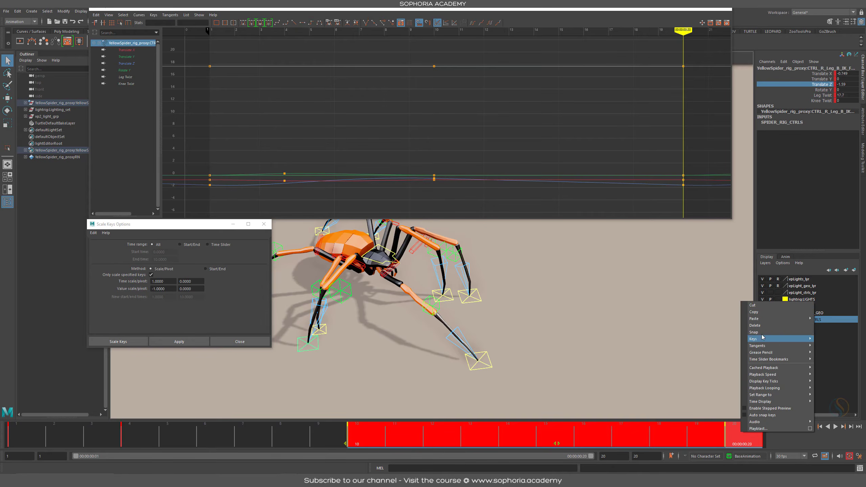
pyautogui.click(775, 316)
# Step: Paste the copied second-half keys onto L_Leg_B at frame 1
pyautogui.keyDown('alt'); pyautogui.moveTo(525, 288); pyautogui.dragTo(449, 307); pyautogui.keyUp('alt')
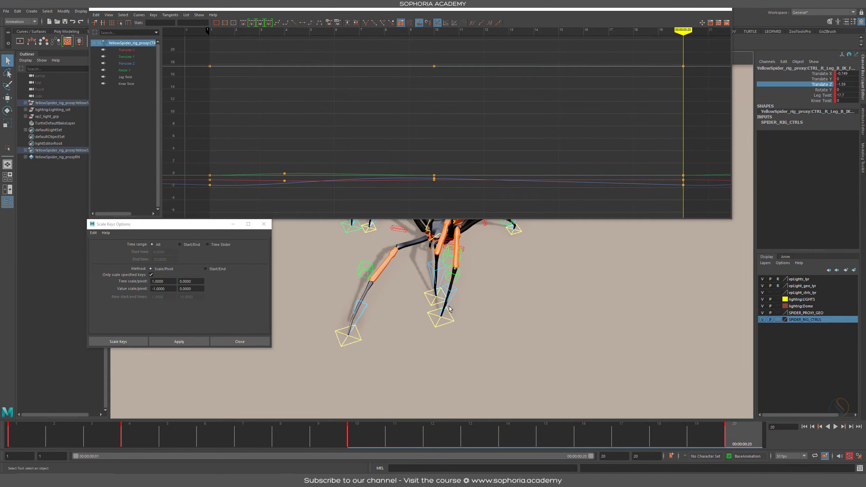
pyautogui.click(361, 445)
pyautogui.keyDown('alt'); pyautogui.moveTo(457, 344); pyautogui.dragTo(456, 291); pyautogui.keyUp('alt')
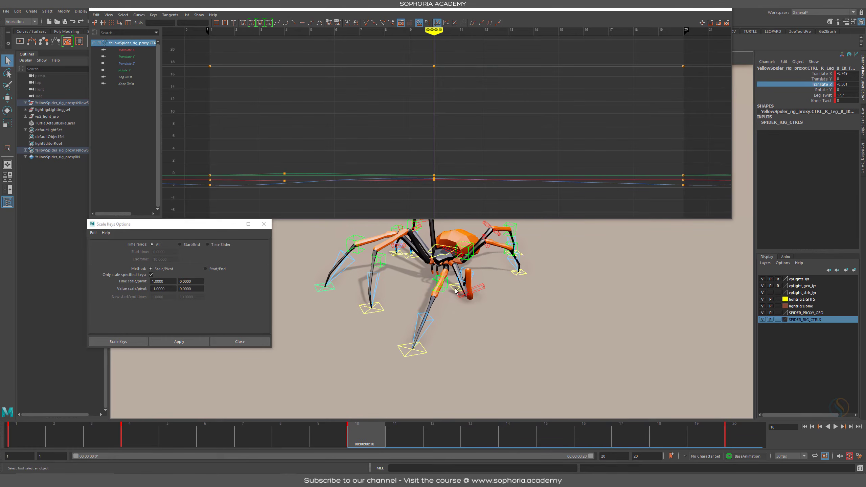
pyautogui.click(456, 288)
pyautogui.click(27, 441)
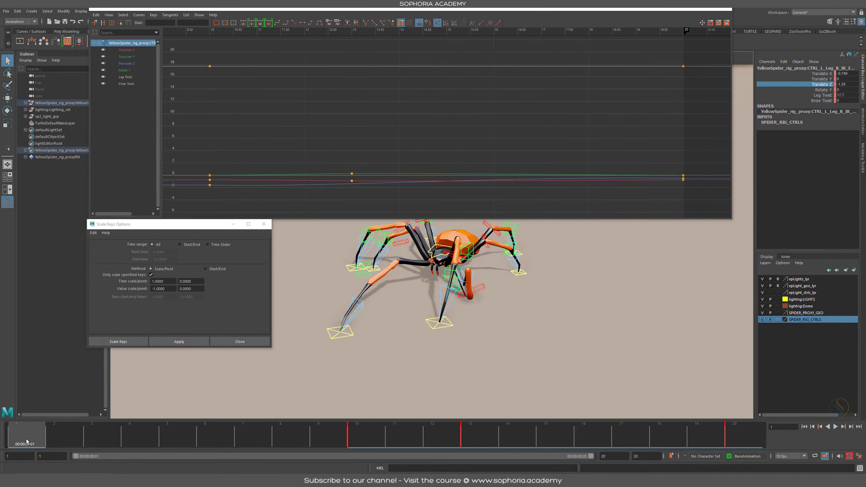
pyautogui.rightClick(27, 441)
pyautogui.moveTo(69, 325)
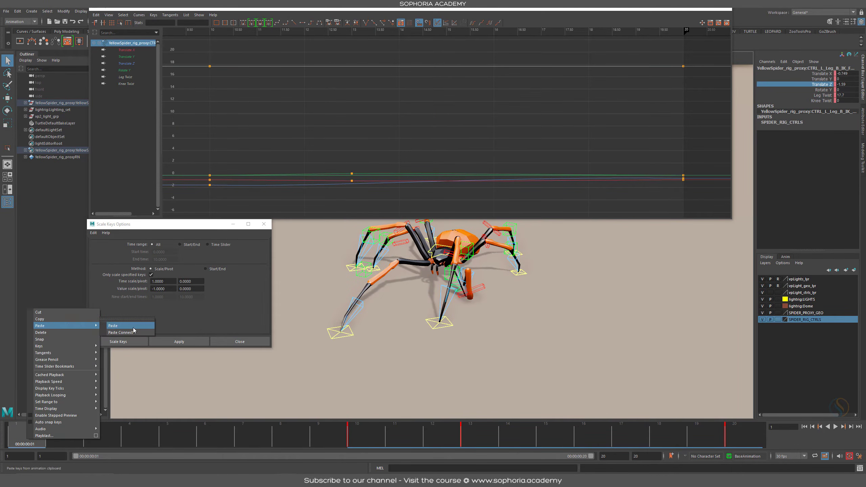
pyautogui.click(130, 325)
# Step: Select all of L_Leg_B's keys, then isolate and frame its Translate X, Y, Z and Rotate Y curves
pyautogui.keyDown('alt'); pyautogui.keyDown('shift'); pyautogui.moveTo(471, 121); pyautogui.dragTo(571, 112, button='right'); pyautogui.keyUp('shift'); pyautogui.keyUp('alt')
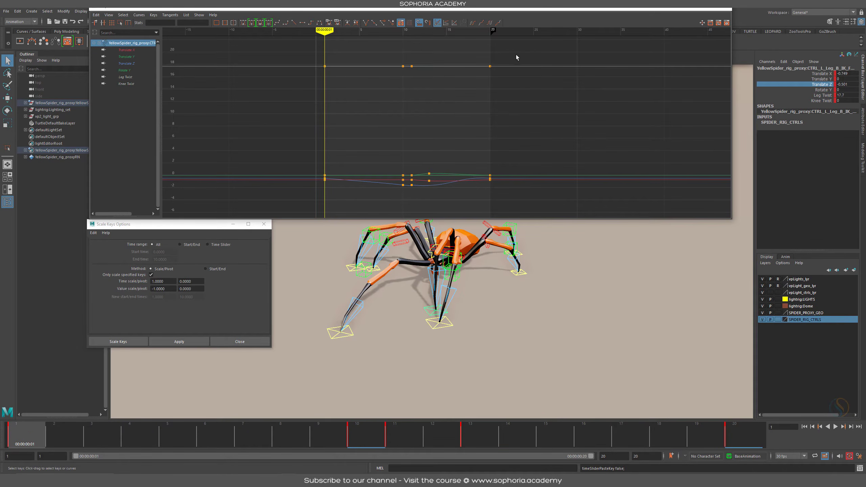
pyautogui.moveTo(516, 47); pyautogui.dragTo(238, 224)
pyautogui.press('f')
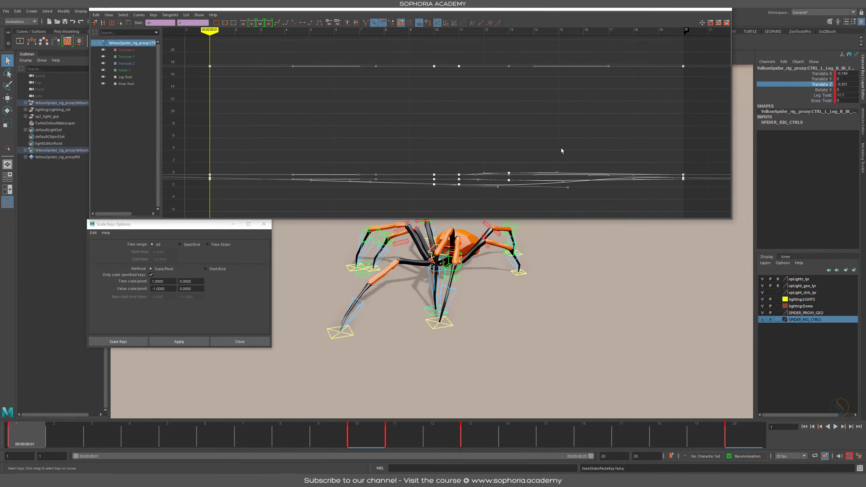
pyautogui.keyDown('alt'); pyautogui.keyDown('shift'); pyautogui.moveTo(597, 167); pyautogui.dragTo(545, 147, button='right'); pyautogui.keyUp('shift'); pyautogui.keyUp('alt')
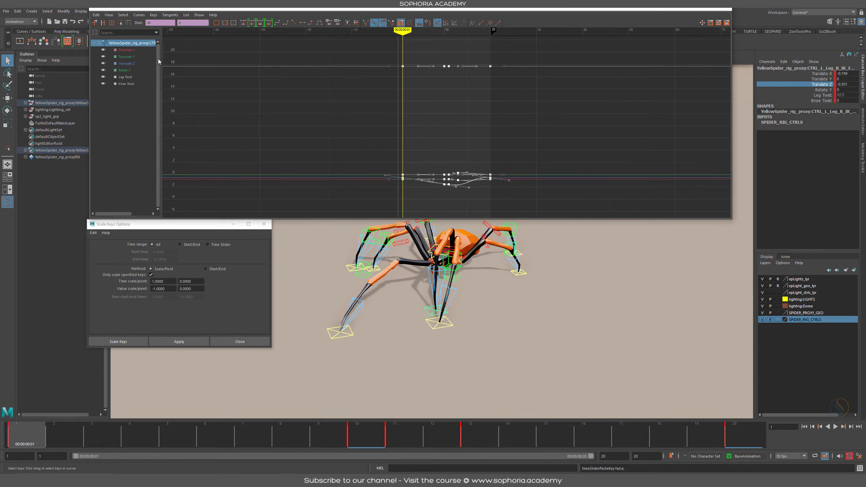
pyautogui.moveTo(137, 51); pyautogui.dragTo(138, 70)
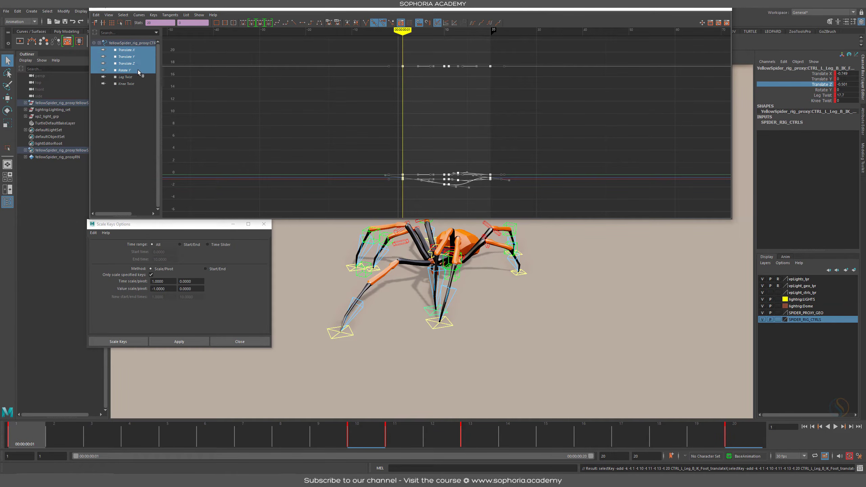
pyautogui.press('f')
pyautogui.moveTo(547, 153)
pyautogui.keyDown('alt'); pyautogui.keyDown('shift'); pyautogui.mouseDown(button='right')
pyautogui.moveTo(611, 161)
pyautogui.moveTo(559, 164)
pyautogui.mouseUp(button='right'); pyautogui.keyUp('shift'); pyautogui.keyUp('alt')
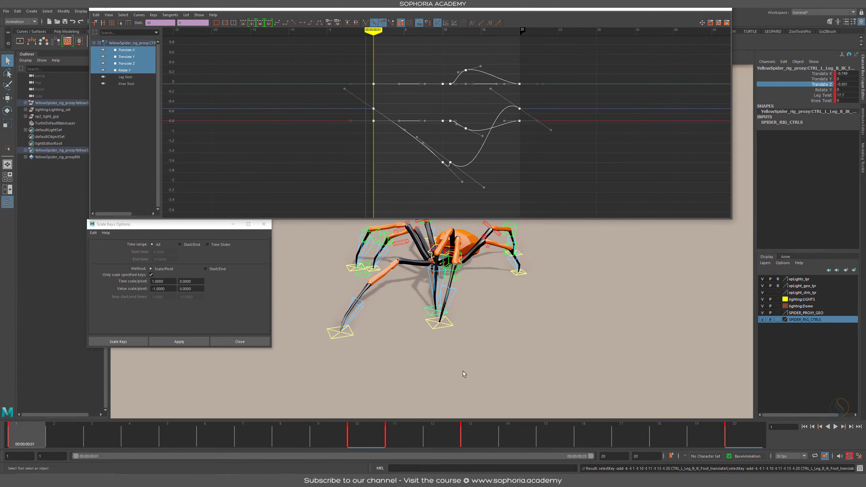
# Step: Delete L_Leg_B's keys at frame 10 and move its frame 11 keys to frame 10
pyautogui.doubleClick(374, 440)
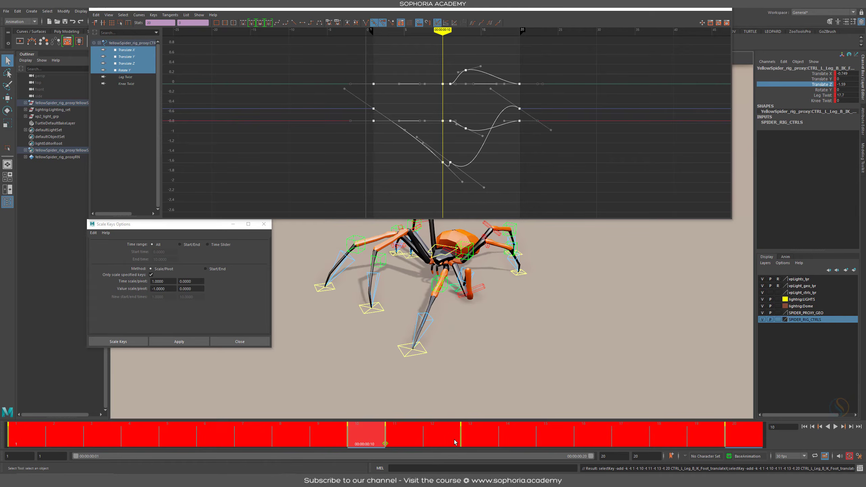
pyautogui.moveTo(454, 442); pyautogui.dragTo(364, 441)
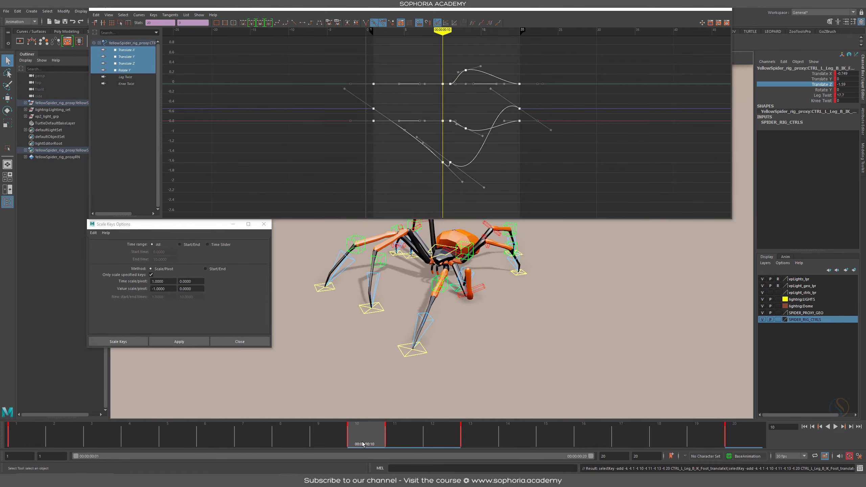
pyautogui.press('Delete')
pyautogui.keyDown('shift'); pyautogui.click(403, 432); pyautogui.keyUp('shift')
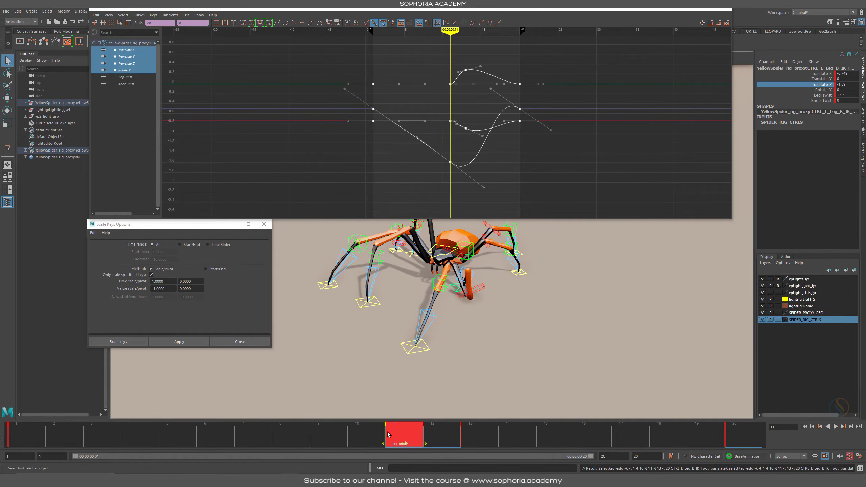
pyautogui.moveTo(388, 434); pyautogui.dragTo(370, 437)
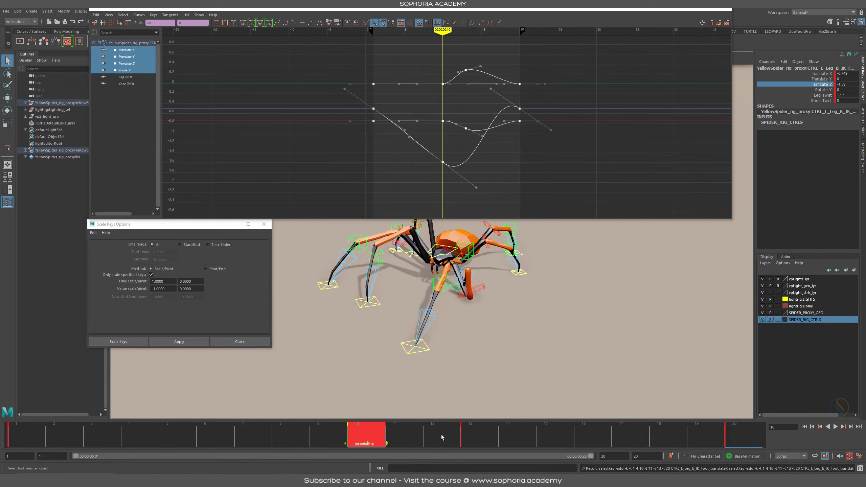
# Step: Play the animation briefly and set L_Leg_B's translate and Rotate Y curves to cycle before and after their keyed range
pyautogui.hotkey('alt', 'v')
pyautogui.hotkey('alt', 'v')
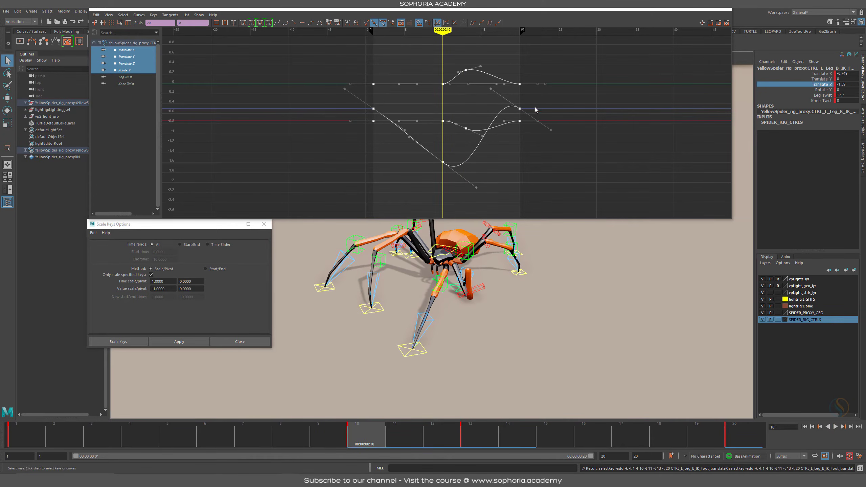
pyautogui.click(473, 22)
pyautogui.click(489, 23)
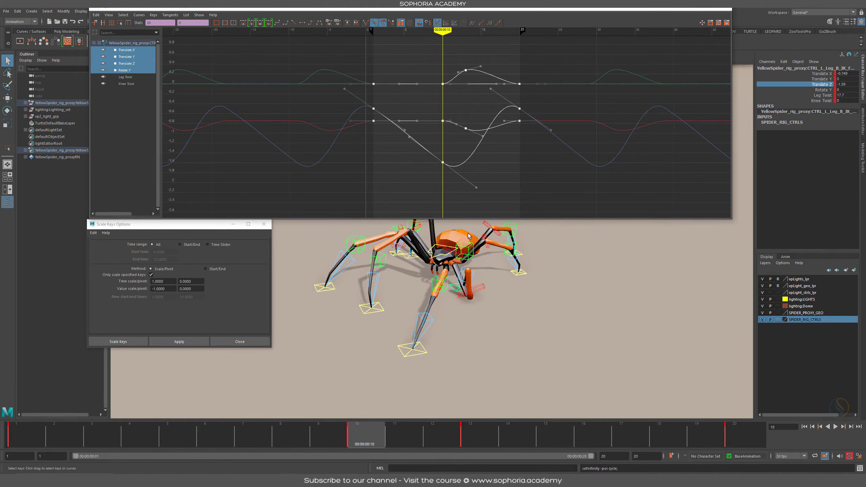
# Step: Flip L_Leg_B's Translate X curve by scaling its key values by -1 around a pivot of 0
pyautogui.click(437, 93)
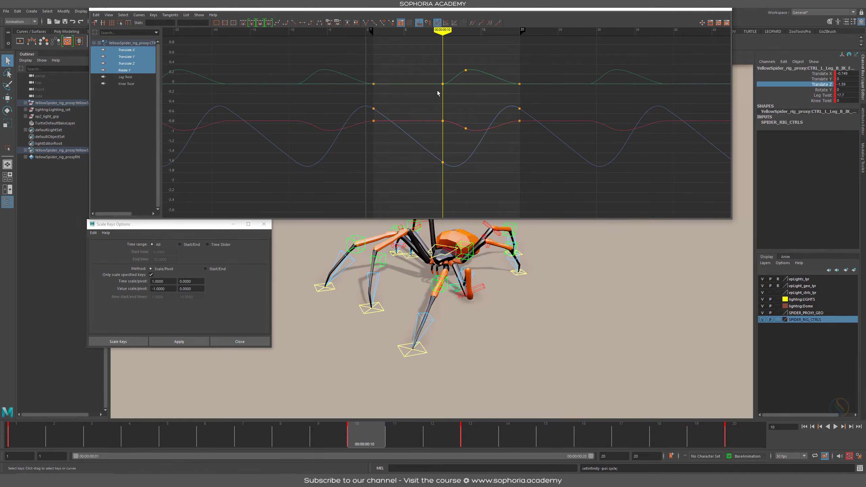
pyautogui.click(424, 121)
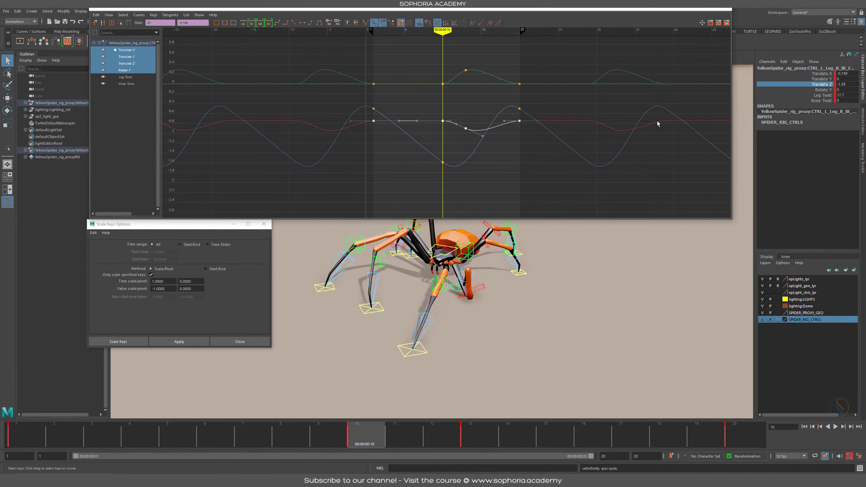
pyautogui.click(181, 343)
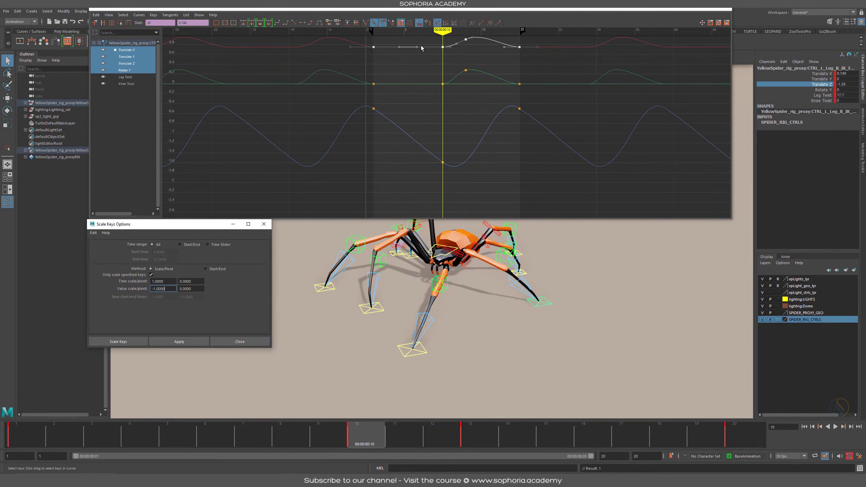
pyautogui.keyDown('alt'); pyautogui.moveTo(553, 296); pyautogui.dragTo(491, 328); pyautogui.keyUp('alt')
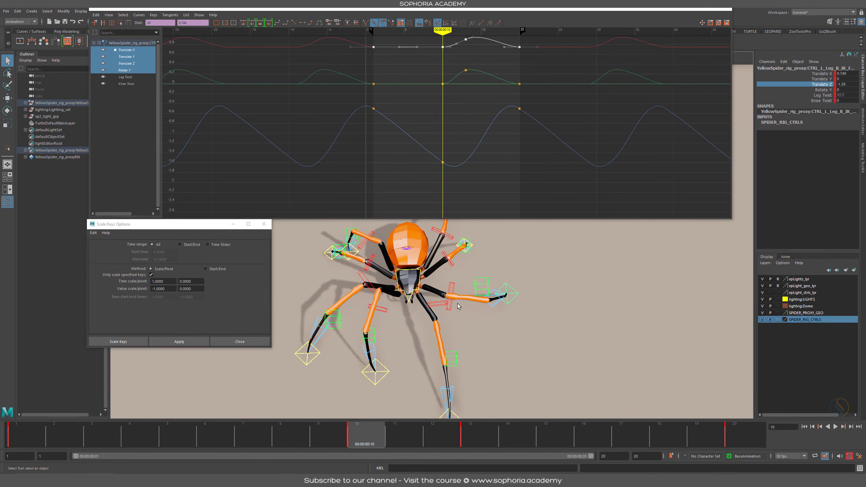
# Step: Isolate L_Leg_B's Leg Twist curve and flip it by scaling its key values by -1 around a pivot of 0
pyautogui.click(125, 77)
pyautogui.click(484, 127)
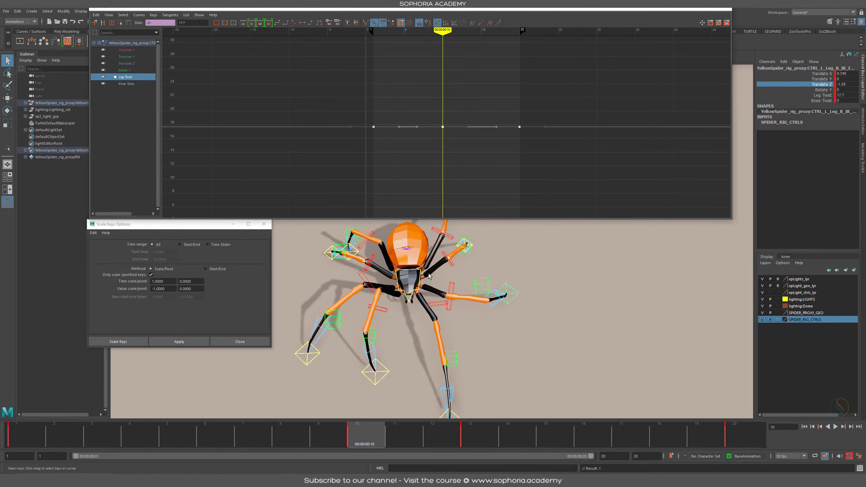
pyautogui.click(181, 342)
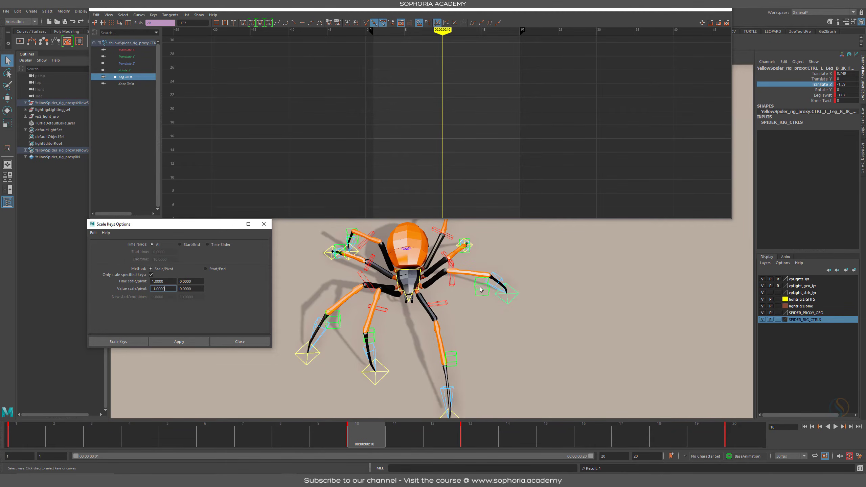
pyautogui.keyDown('alt'); pyautogui.moveTo(504, 255); pyautogui.dragTo(529, 315); pyautogui.keyUp('alt')
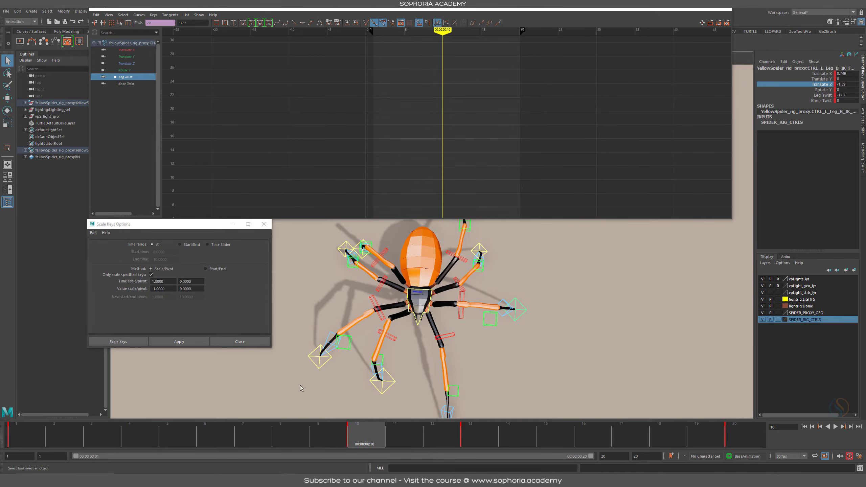
# Step: Copy R_Leg_B's keys from frames 1 to 10 and paste them onto L_Leg_C at frame 10
pyautogui.click(316, 350)
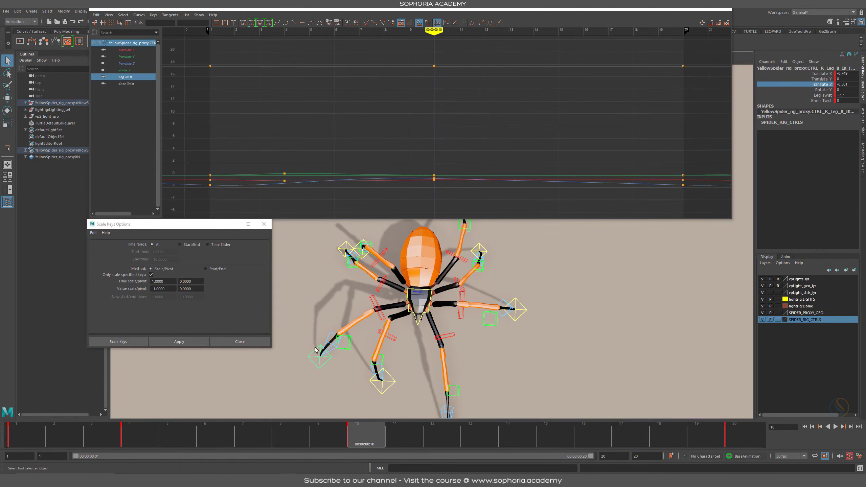
pyautogui.keyDown('shift'); pyautogui.moveTo(14, 438); pyautogui.dragTo(379, 438); pyautogui.keyUp('shift')
pyautogui.rightClick(378, 436)
pyautogui.click(404, 305)
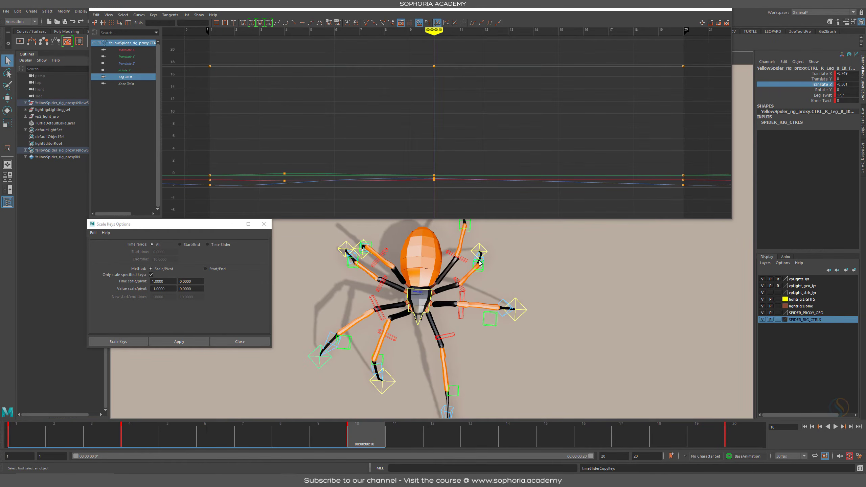
pyautogui.click(480, 251)
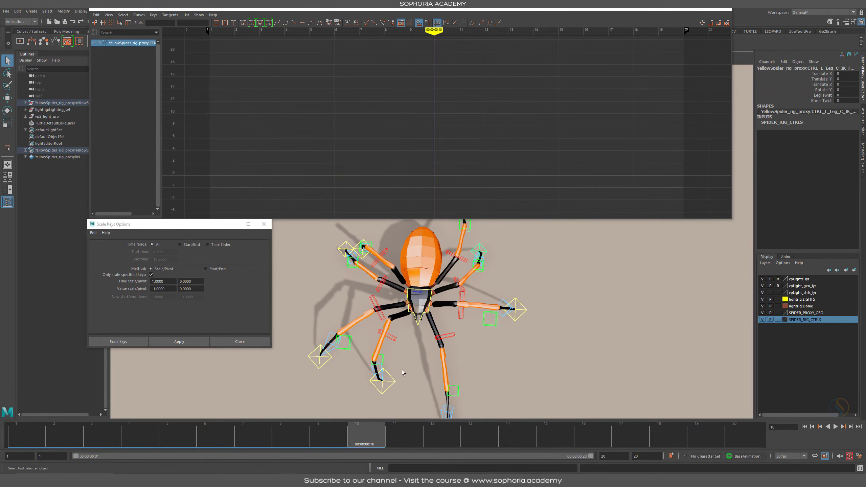
pyautogui.rightClick(363, 429)
pyautogui.click(450, 315)
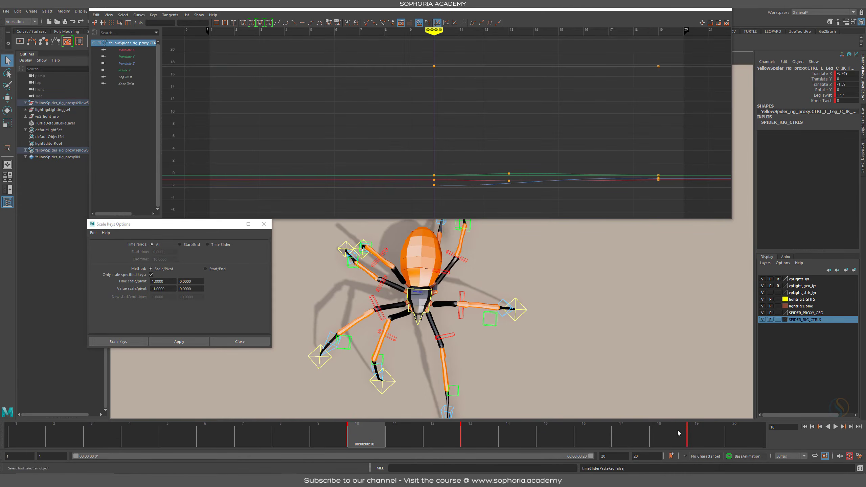
# Step: Move L_Leg_C's keys from frame 19 to frame 20 and return to frame 10
pyautogui.keyDown('shift'); pyautogui.click(703, 436); pyautogui.keyUp('shift')
pyautogui.moveTo(704, 437); pyautogui.dragTo(746, 437)
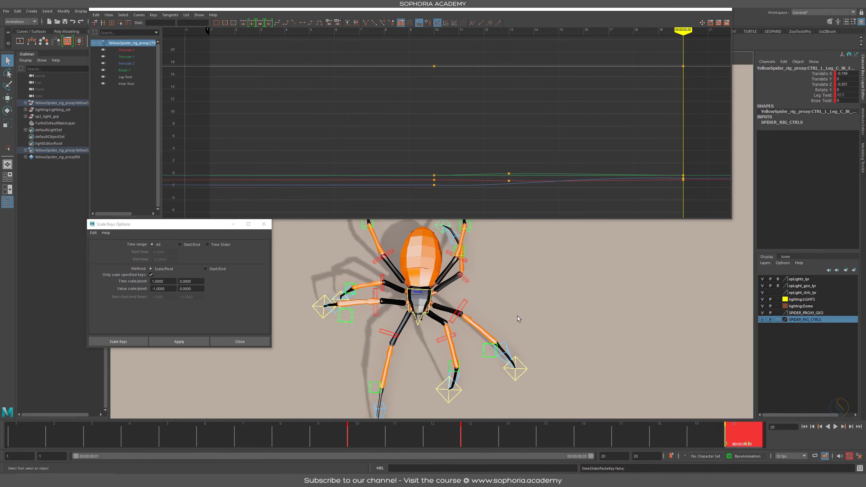
pyautogui.moveTo(102, 435); pyautogui.dragTo(24, 435)
pyautogui.click(373, 431)
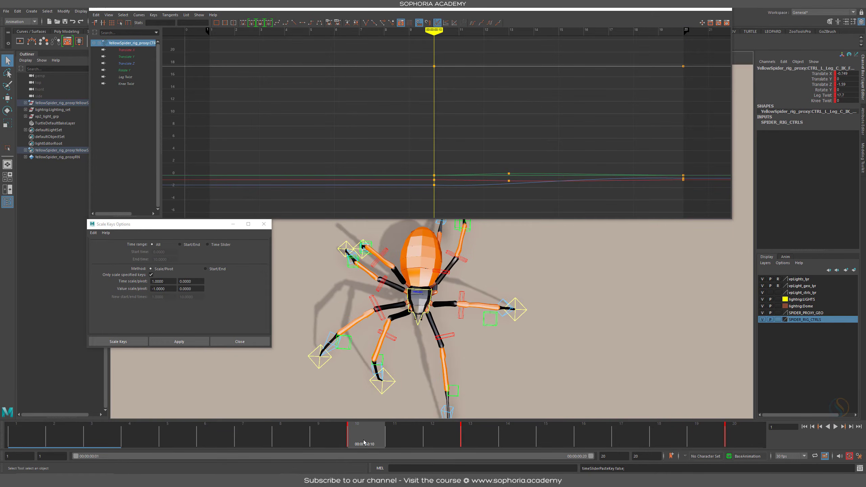
# Step: Copy R_Leg_C's keys from frames 10 to 20 and paste them onto L_Leg_C at frame 1
pyautogui.click(343, 247)
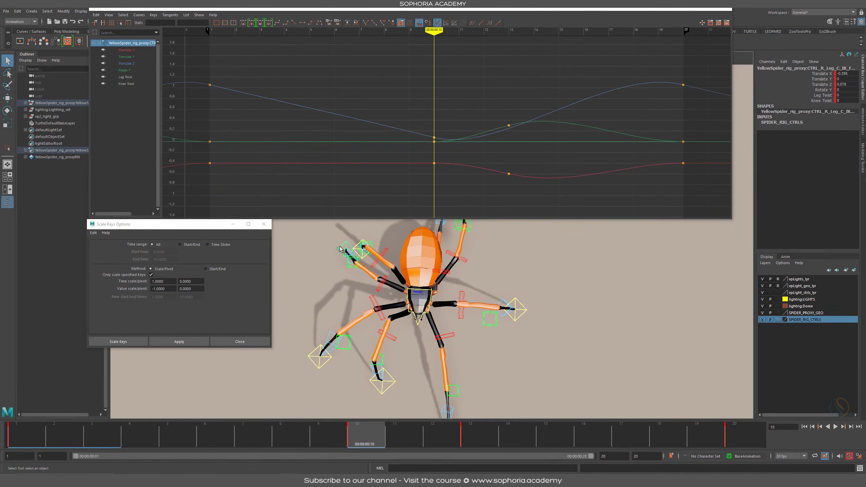
pyautogui.keyDown('shift'); pyautogui.moveTo(350, 431); pyautogui.dragTo(744, 431); pyautogui.keyUp('shift')
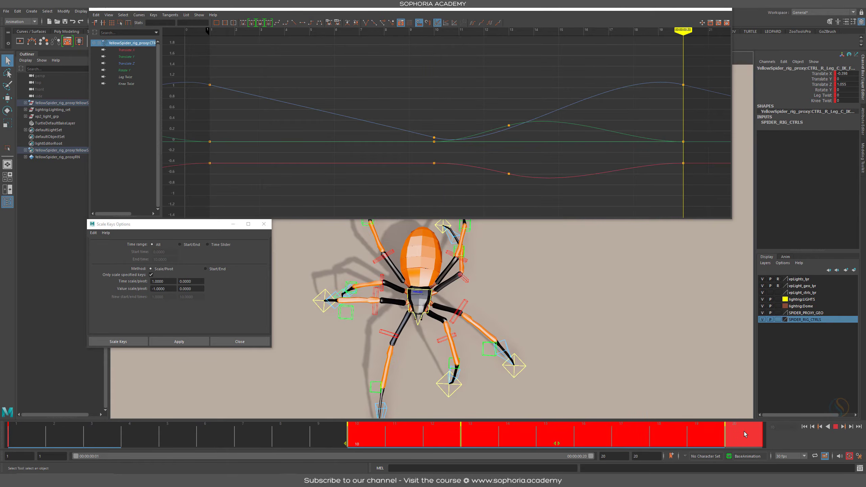
pyautogui.rightClick(708, 432)
pyautogui.click(745, 313)
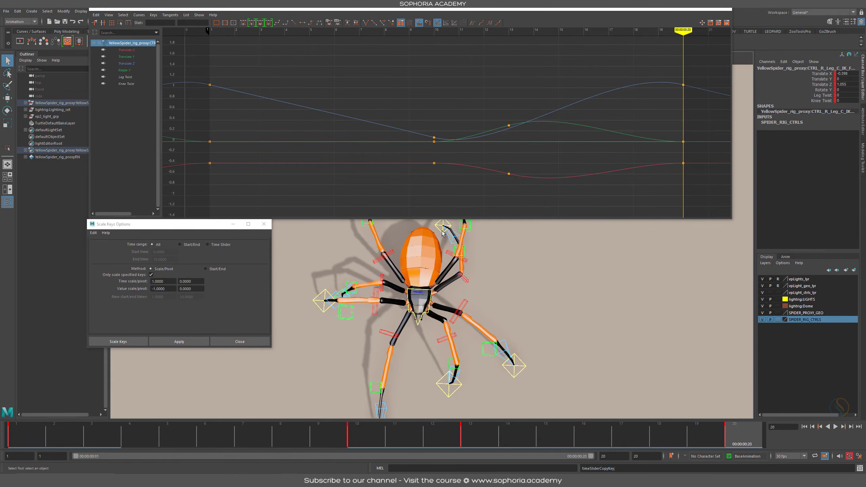
pyautogui.click(450, 259)
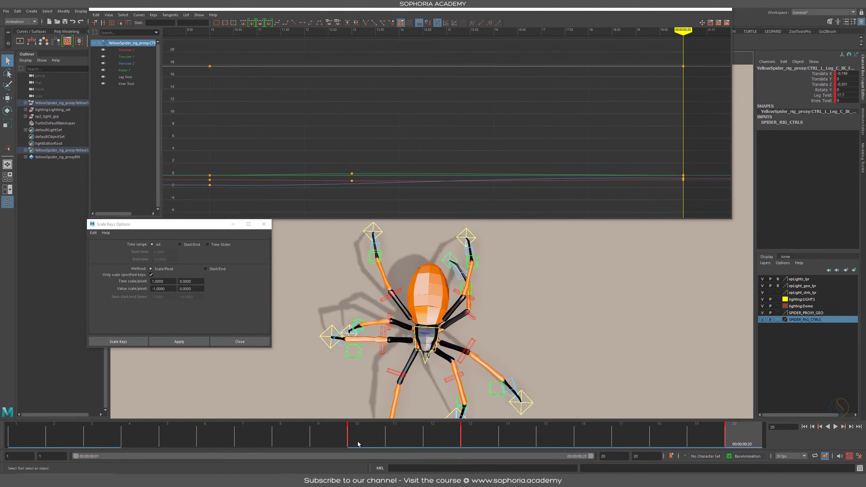
pyautogui.click(40, 434)
pyautogui.rightClick(39, 433)
pyautogui.moveTo(69, 320)
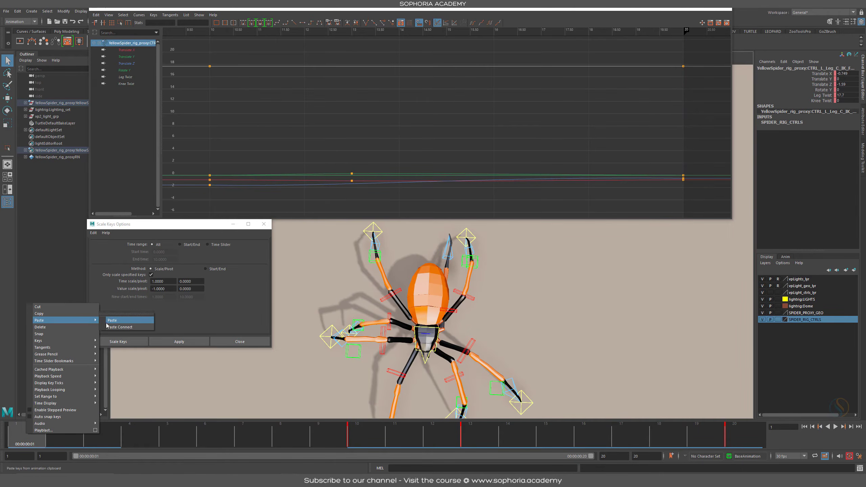
pyautogui.click(107, 323)
# Step: Delete L_Leg_C's keys at frame 10 and move its frame 11 keys to frame 10
pyautogui.click(366, 434)
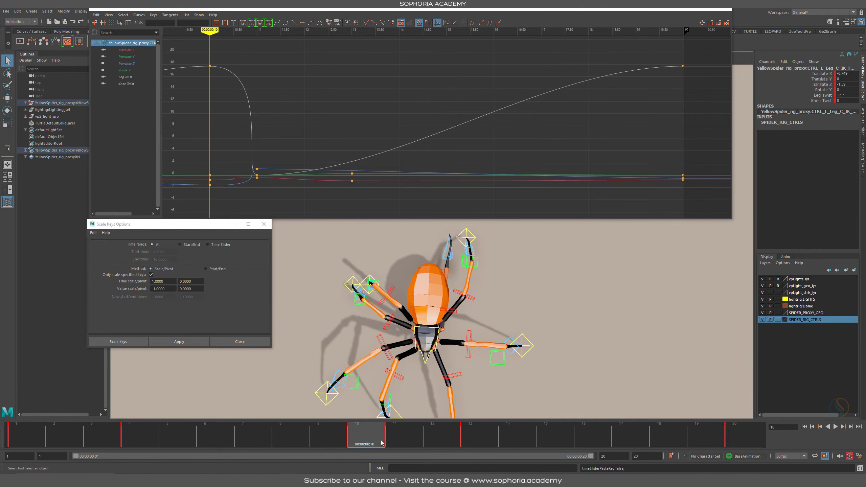
pyautogui.press('Delete')
pyautogui.keyDown('shift'); pyautogui.click(398, 432); pyautogui.keyUp('shift')
pyautogui.moveTo(397, 432); pyautogui.dragTo(362, 419)
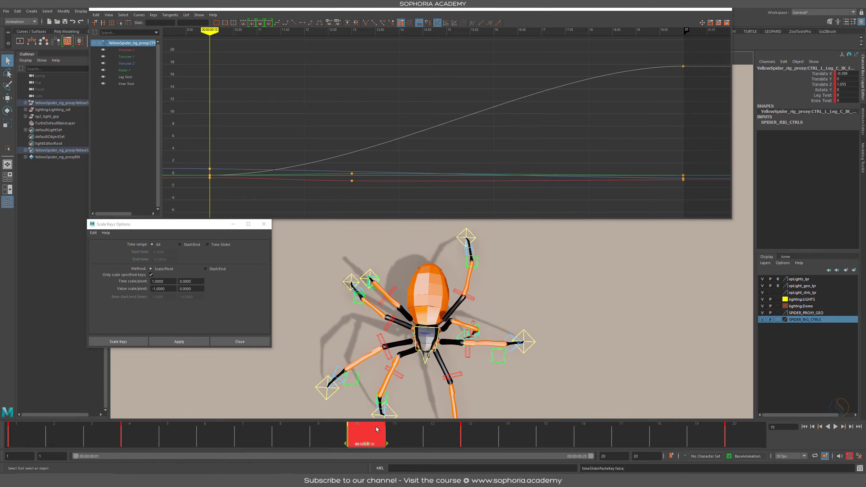
# Step: Isolate L_Leg_C's Leg Twist curve and key the control at frame 20 with its frame 1 pose
pyautogui.keyDown('alt'); pyautogui.moveTo(626, 151); pyautogui.dragTo(569, 144, button='right'); pyautogui.keyUp('alt')
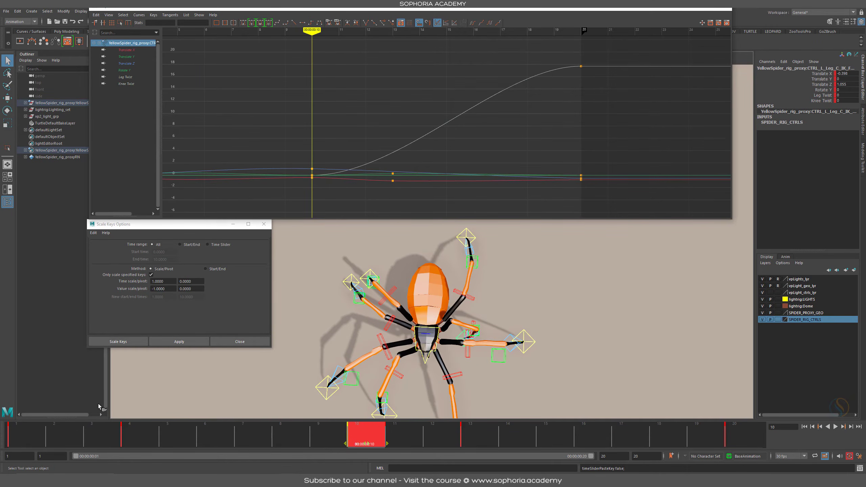
pyautogui.click(36, 432)
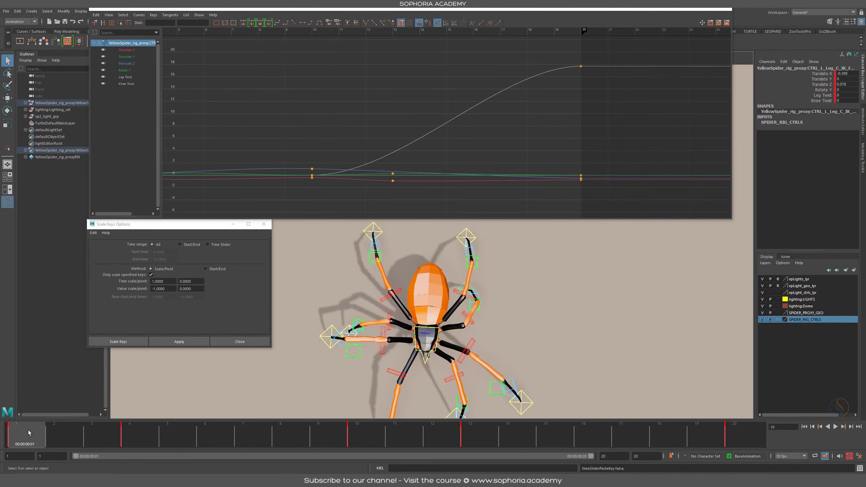
pyautogui.moveTo(595, 55)
pyautogui.keyDown('alt'); pyautogui.mouseDown(button='right')
pyautogui.moveTo(521, 91)
pyautogui.moveTo(487, 57)
pyautogui.mouseUp(button='right'); pyautogui.keyUp('alt')
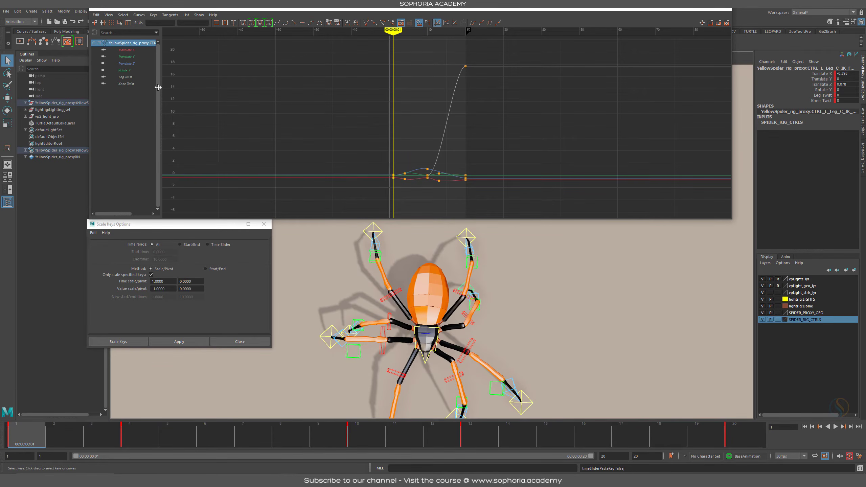
pyautogui.click(128, 84)
pyautogui.click(129, 77)
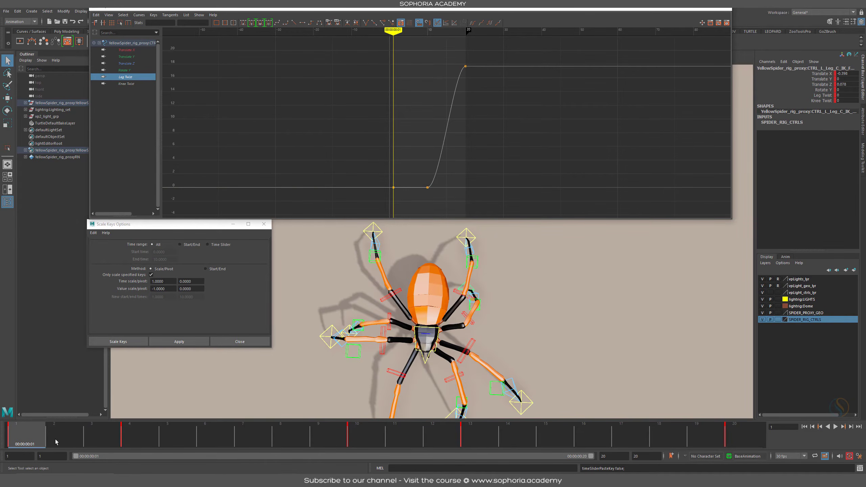
pyautogui.moveTo(26, 441); pyautogui.dragTo(734, 440, button='middle')
pyautogui.press('s')
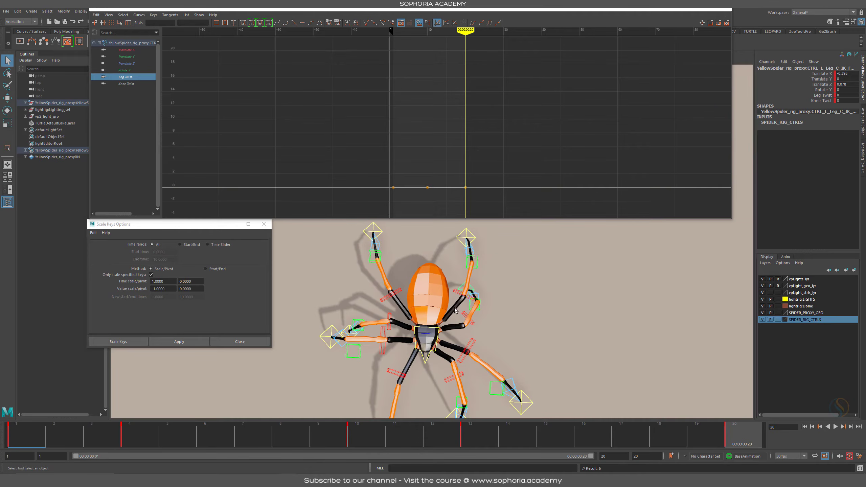
# Step: Flip L_Leg_C's Translate X curve by scaling its key values by -1 around a pivot of 0
pyautogui.click(127, 78)
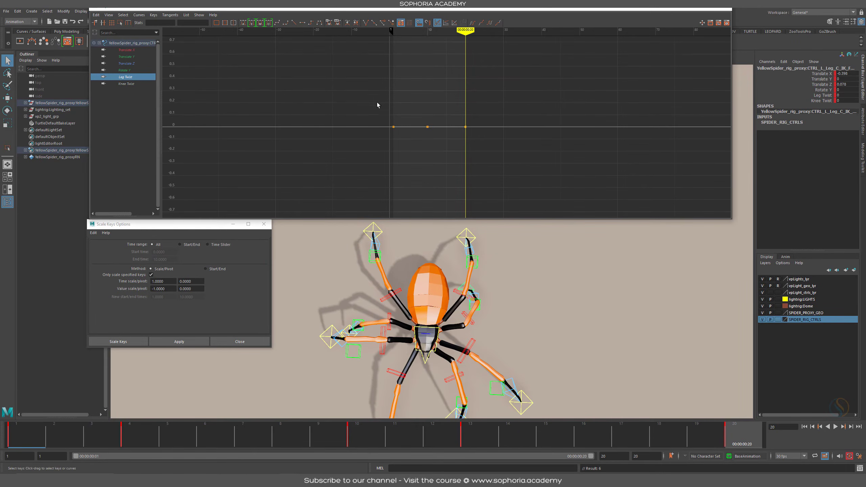
pyautogui.moveTo(533, 111); pyautogui.dragTo(375, 152)
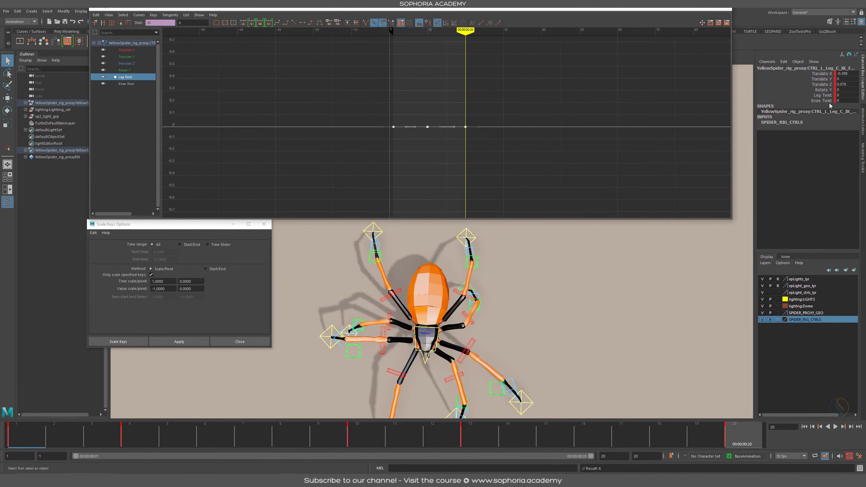
pyautogui.click(127, 84)
pyautogui.click(123, 70)
pyautogui.click(126, 49)
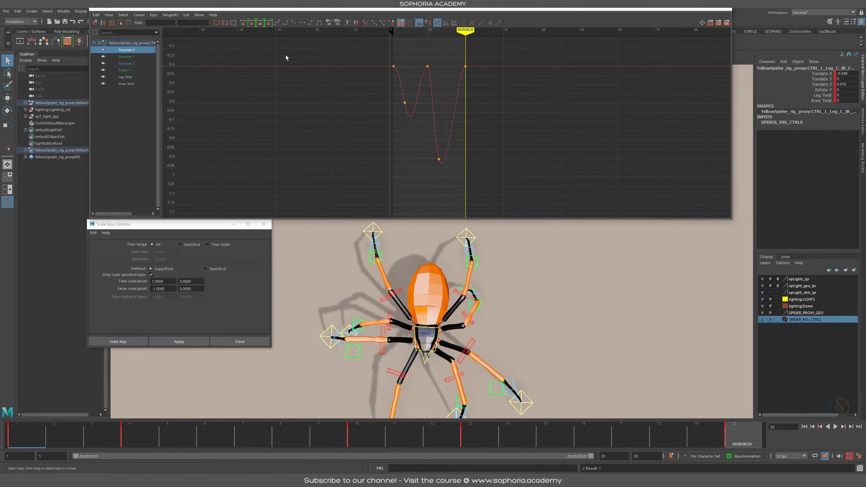
pyautogui.click(458, 82)
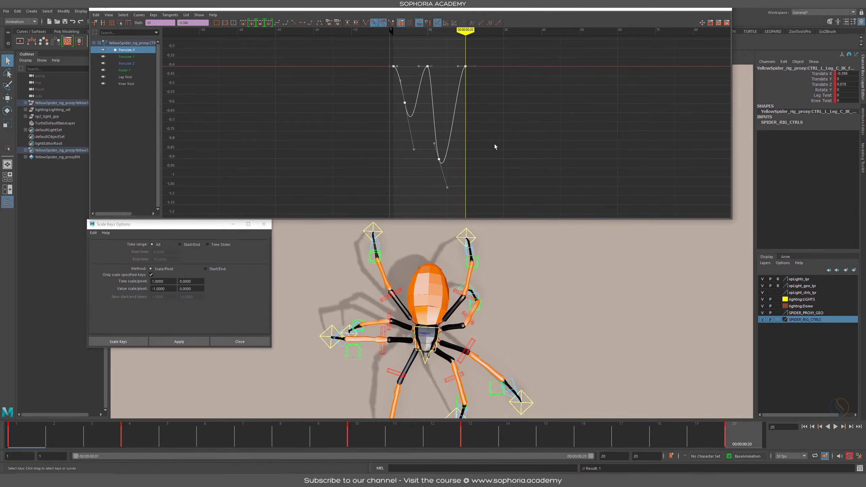
pyautogui.click(184, 341)
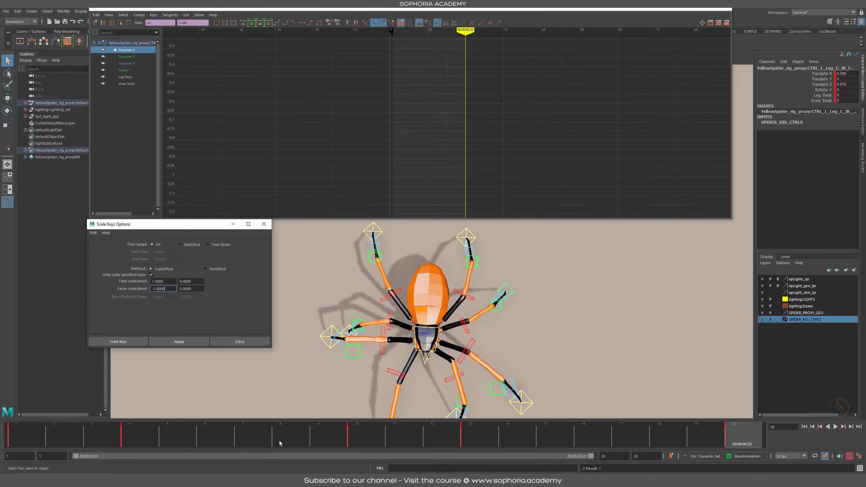
# Step: Play the animation to check L_Leg_C's motion and examine R_Leg_C's cycled curves around frame 10
pyautogui.hotkey('alt', 'v')
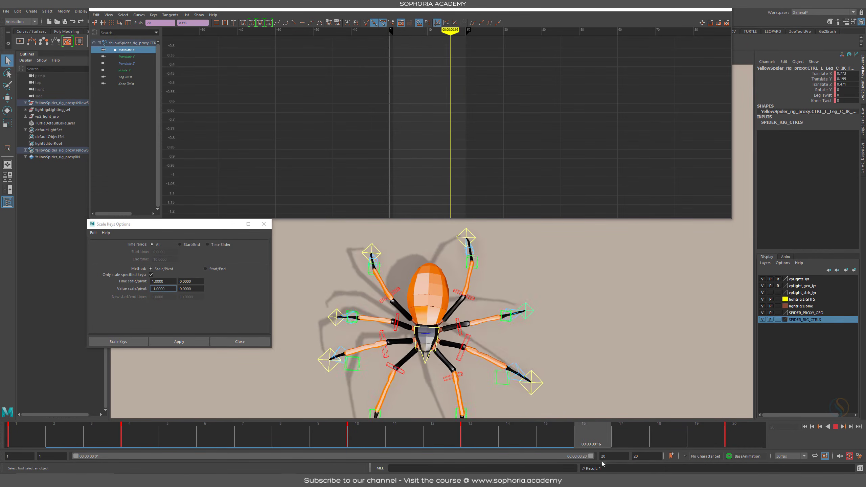
pyautogui.hotkey('alt', 'v')
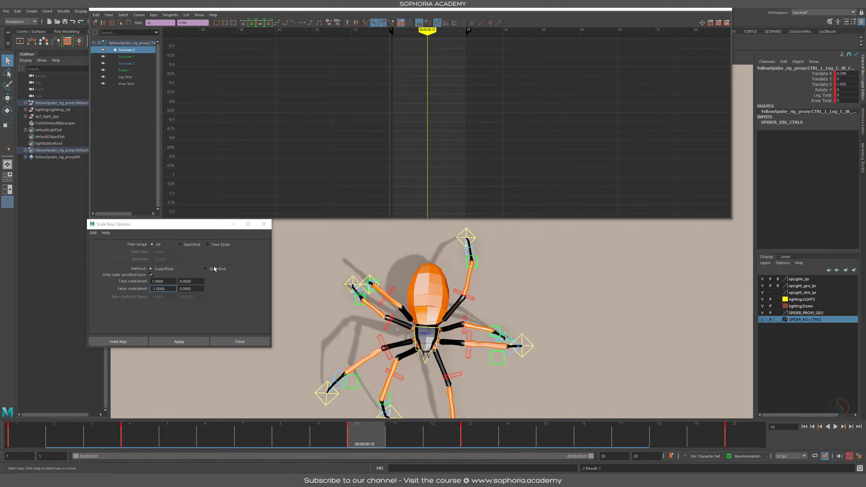
pyautogui.hotkey('alt', 'v')
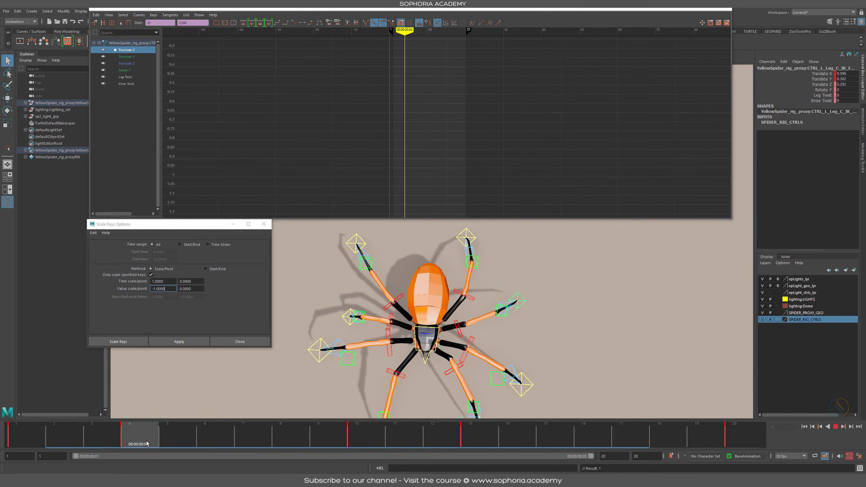
pyautogui.hotkey('alt', 'v')
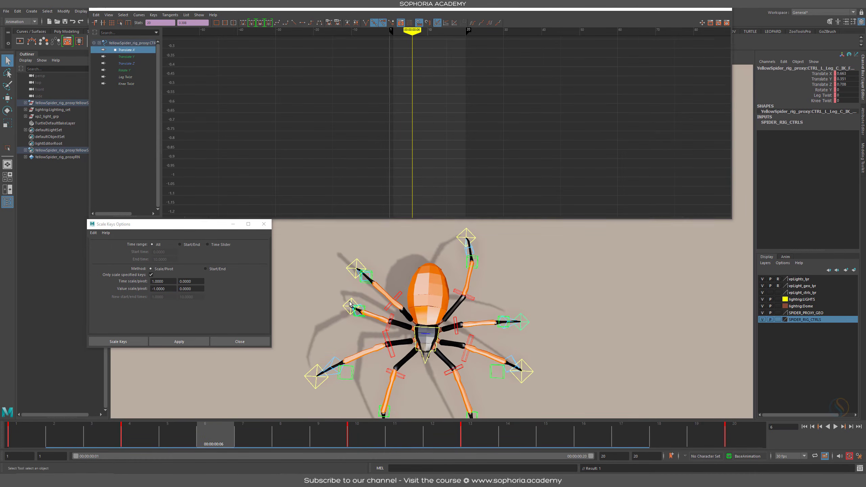
pyautogui.click(349, 303)
pyautogui.press('f')
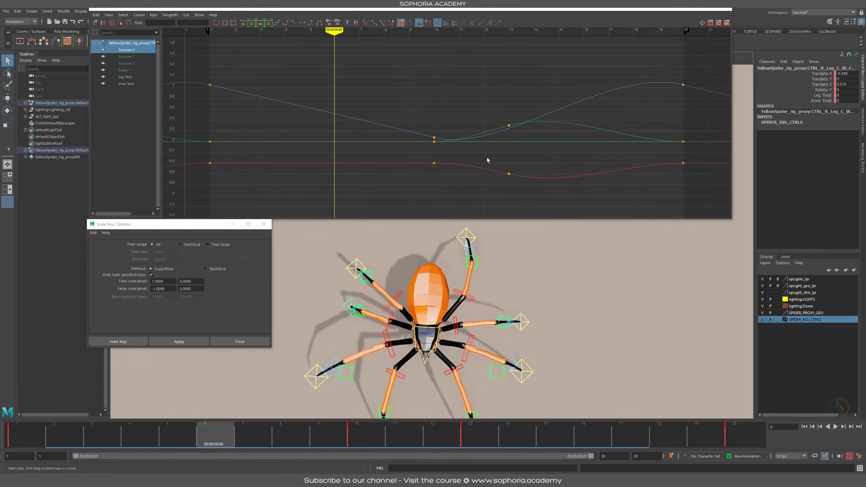
pyautogui.keyDown('alt'); pyautogui.keyDown('shift'); pyautogui.moveTo(559, 155); pyautogui.dragTo(522, 154, button='right'); pyautogui.keyUp('shift'); pyautogui.keyUp('alt')
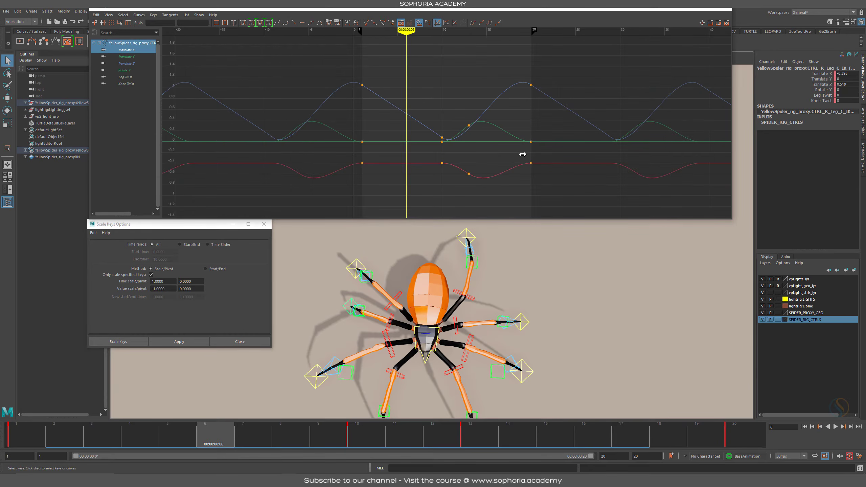
pyautogui.click(358, 442)
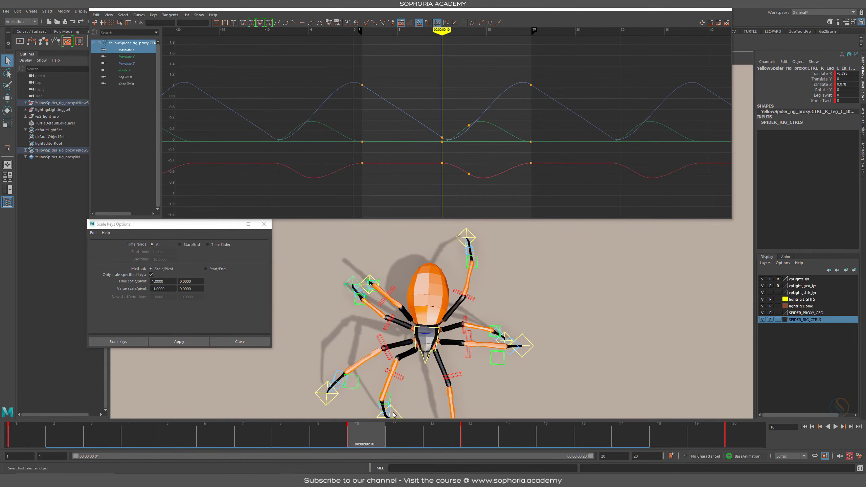
pyautogui.press('s')
# Step: Delete L_Leg_C's keys at frame 13 and all of its remaining keys
pyautogui.click(505, 334)
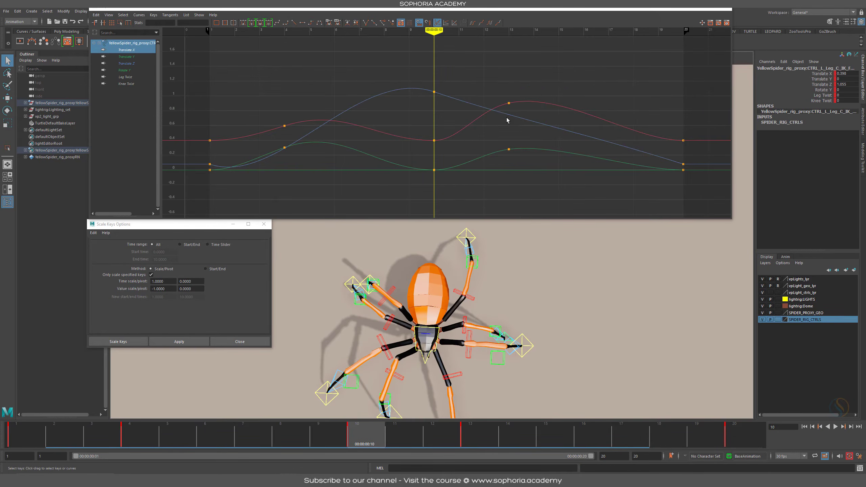
pyautogui.keyDown('alt'); pyautogui.keyDown('shift'); pyautogui.moveTo(591, 180); pyautogui.dragTo(455, 155, button='right'); pyautogui.keyUp('shift'); pyautogui.keyUp('alt')
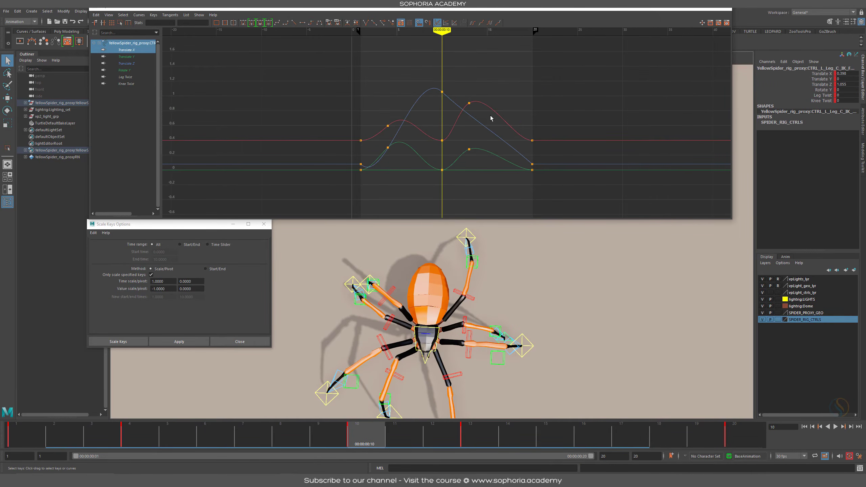
pyautogui.moveTo(483, 82); pyautogui.dragTo(463, 165)
pyautogui.press('Delete')
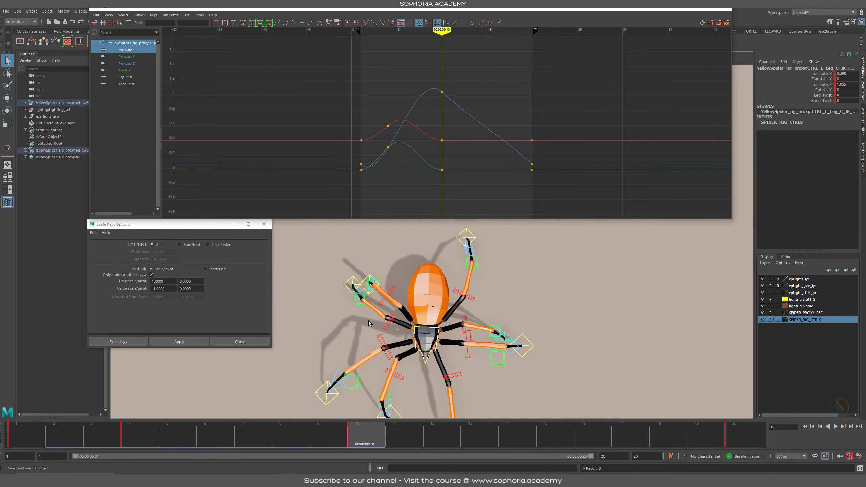
pyautogui.moveTo(587, 64); pyautogui.dragTo(301, 200)
pyautogui.press('Delete')
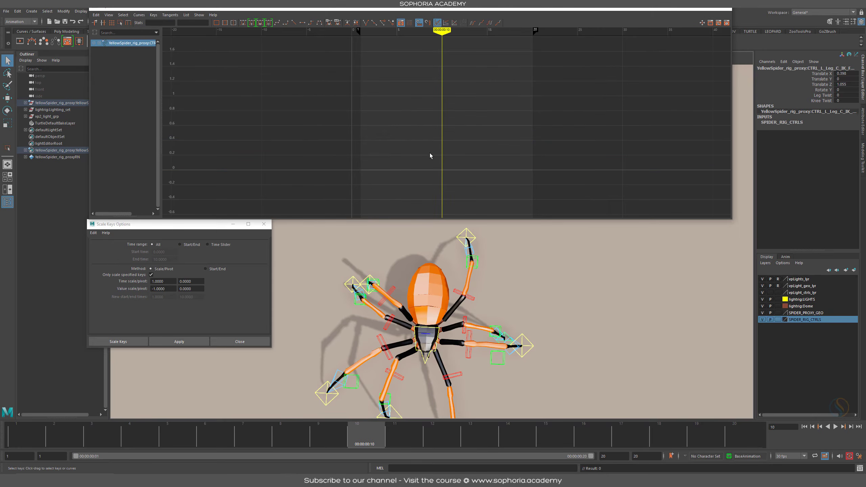
# Step: Copy the R_Leg_C control's keys from frame 10 through frame 20
pyautogui.click(347, 283)
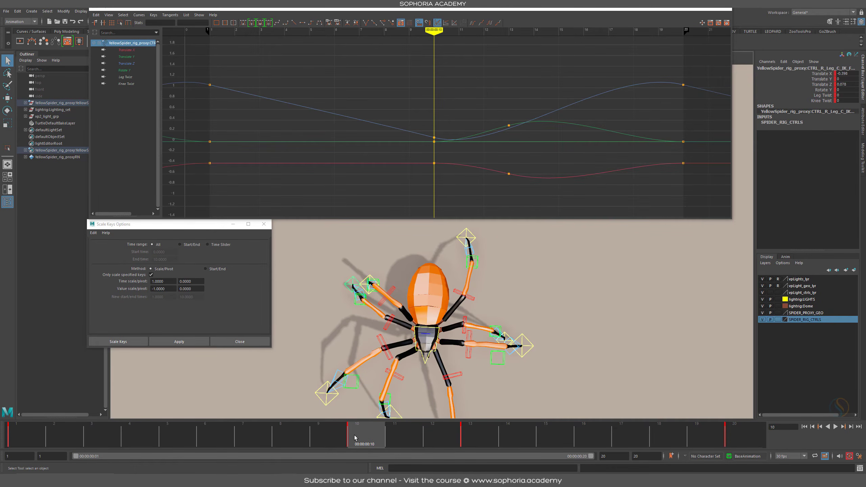
pyautogui.keyDown('shift'); pyautogui.moveTo(360, 438); pyautogui.dragTo(744, 434); pyautogui.keyUp('shift')
pyautogui.rightClick(744, 434)
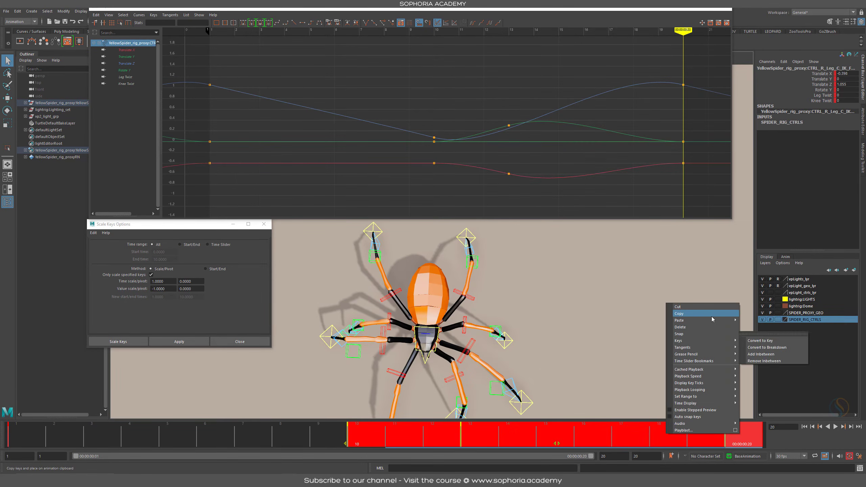
pyautogui.click(711, 316)
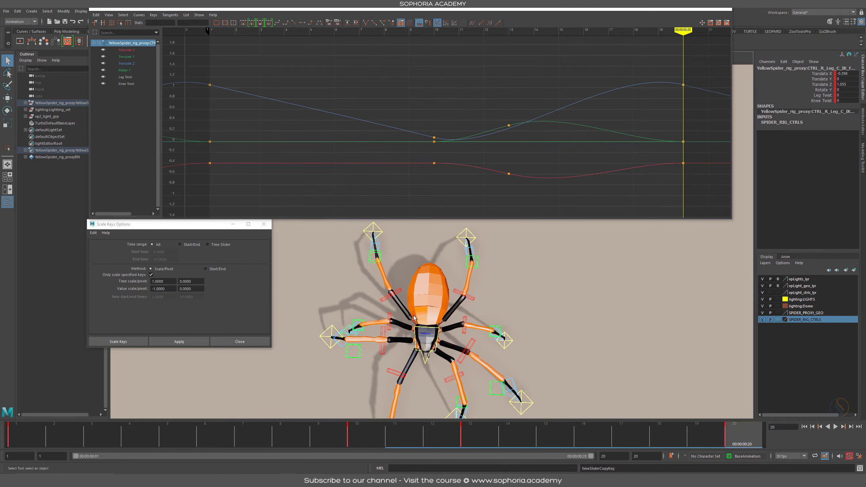
# Step: Paste the copied second-half keys onto the L_Leg_C control at frame 1
pyautogui.click(513, 344)
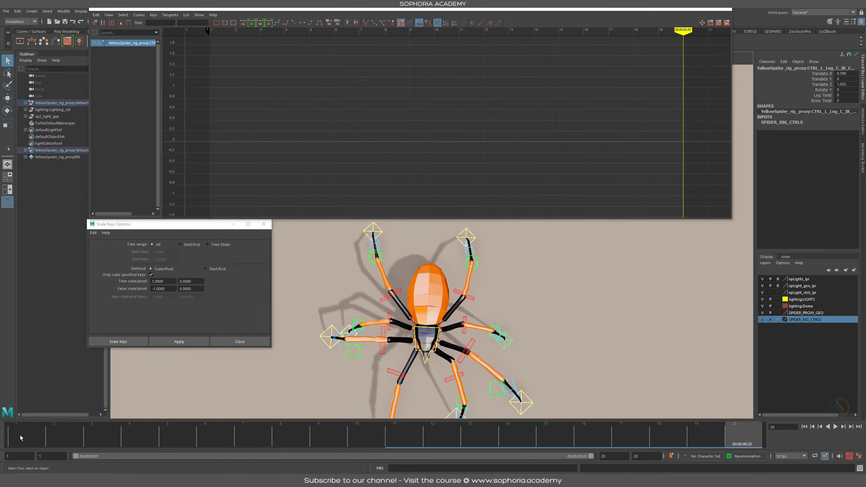
pyautogui.click(23, 436)
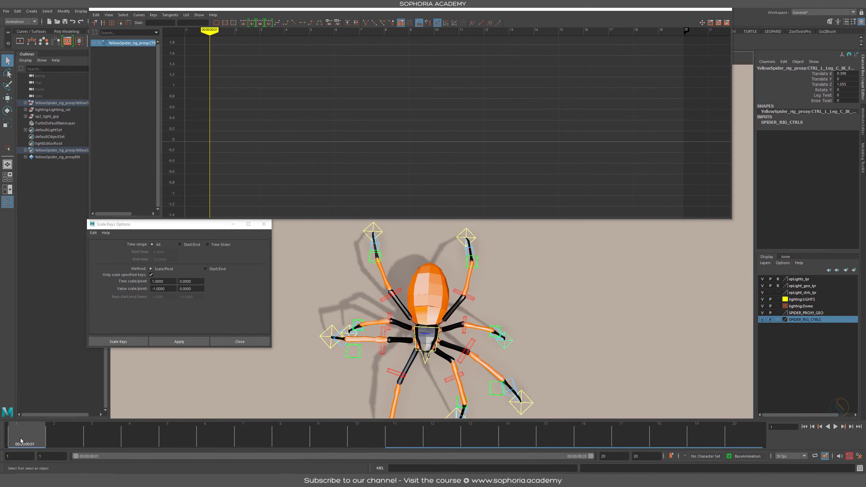
pyautogui.rightClick(22, 436)
pyautogui.moveTo(52, 325)
pyautogui.click(116, 325)
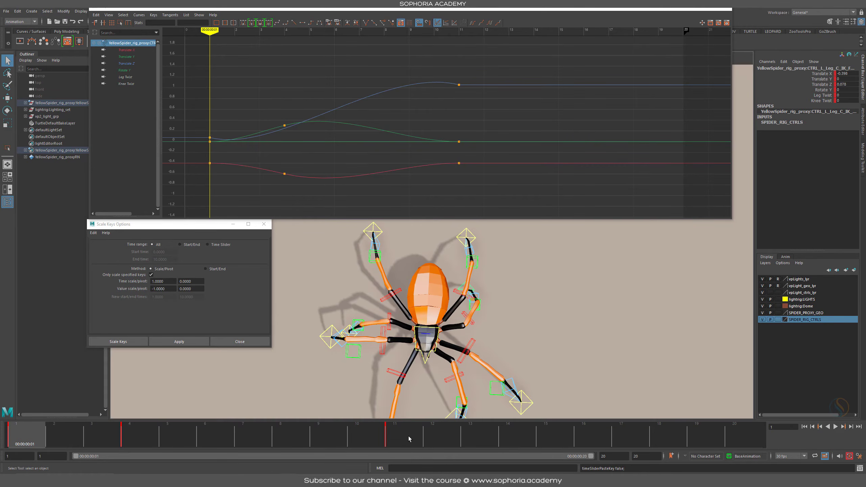
# Step: Copy R_Leg_C's keys from frame 1 through frame 10 and select the L_Leg_C control
pyautogui.click(350, 327)
pyautogui.keyDown('shift'); pyautogui.moveTo(30, 437); pyautogui.dragTo(369, 438); pyautogui.keyUp('shift')
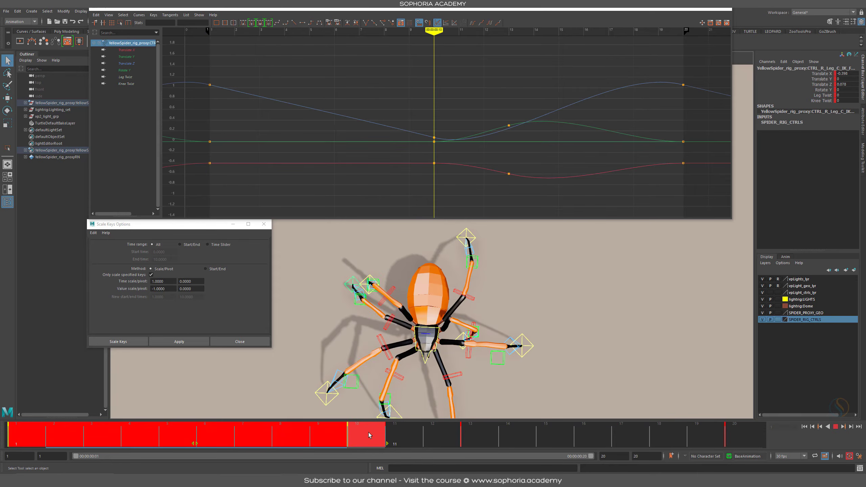
pyautogui.rightClick(370, 438)
pyautogui.click(414, 313)
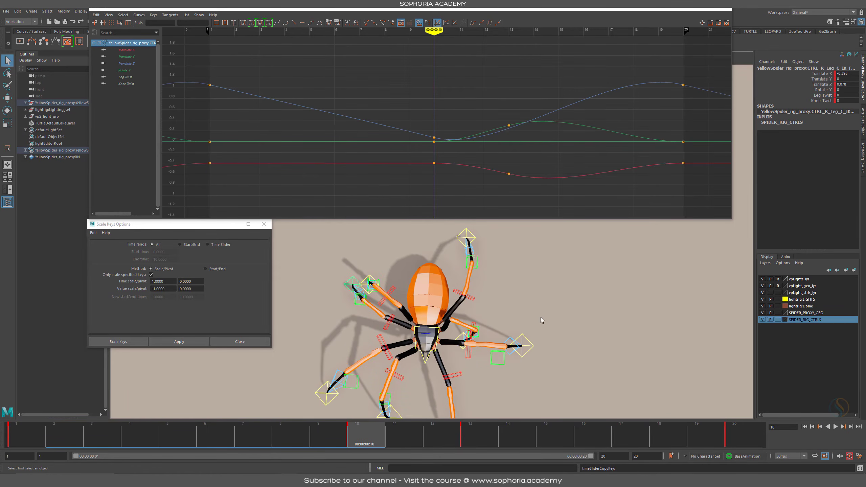
pyautogui.click(461, 337)
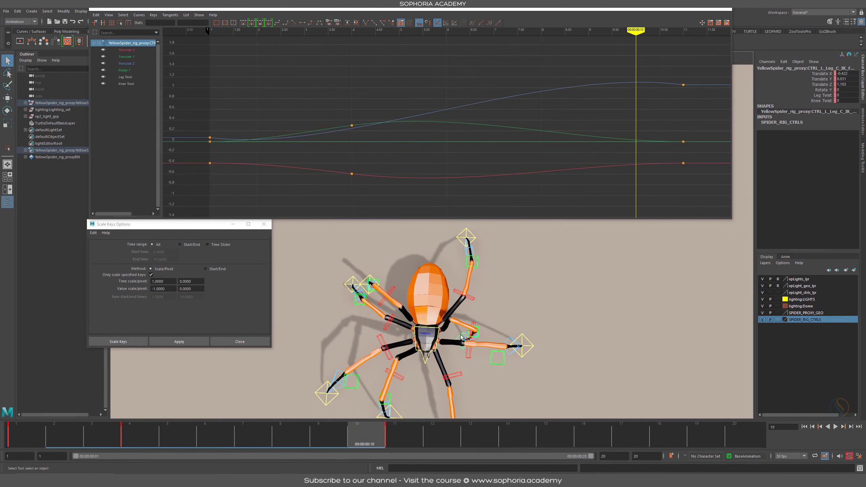
# Step: Try moving L_Leg_C's frame 11 keys to frame 10 and pasting the copied first-half keys there
pyautogui.keyDown('shift'); pyautogui.click(405, 436); pyautogui.keyUp('shift')
pyautogui.moveTo(405, 437); pyautogui.dragTo(358, 442)
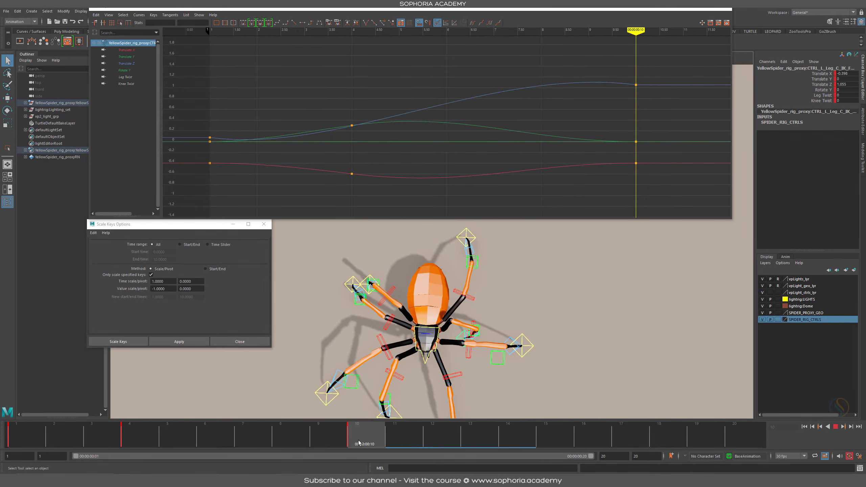
pyautogui.rightClick(359, 443)
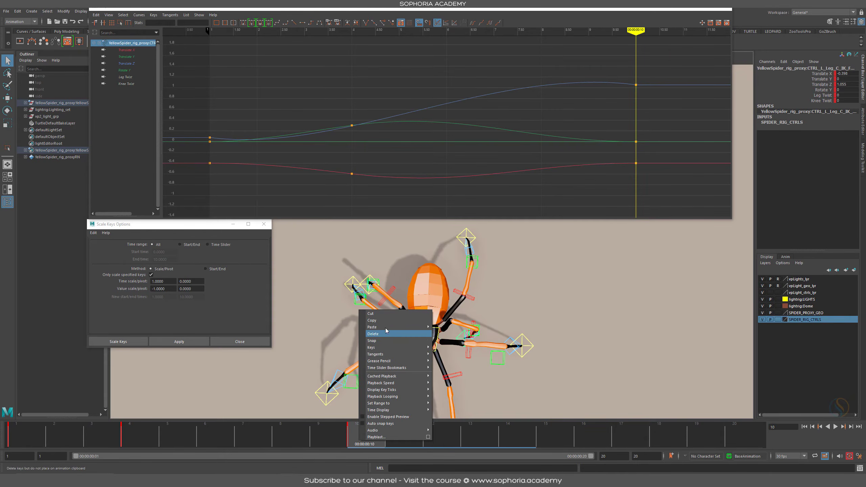
pyautogui.moveTo(411, 326)
pyautogui.click(452, 323)
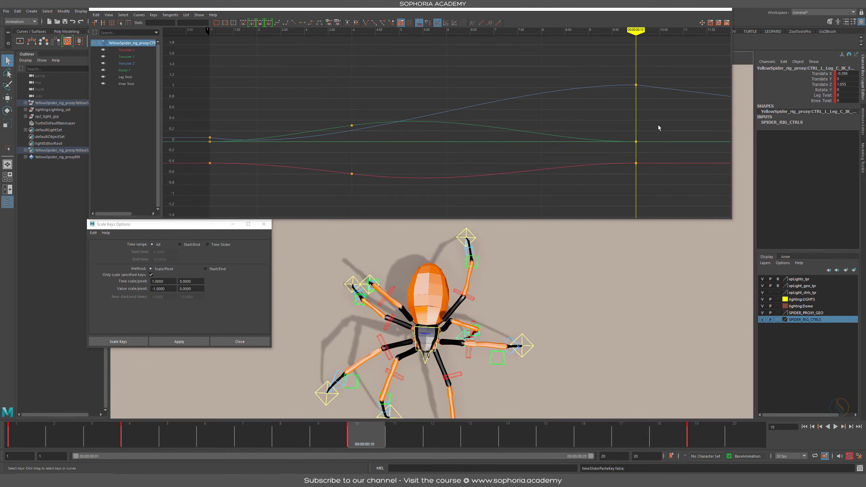
pyautogui.hotkey('ctrl', 'z')
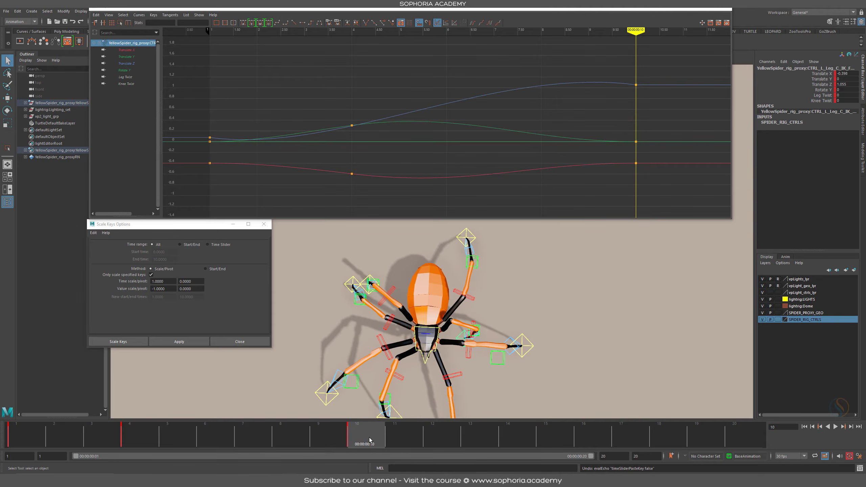
# Step: Paste the copied keys onto L_Leg_C at frame 10 and remove the extra pasted keys at frame 10
pyautogui.rightClick(367, 434)
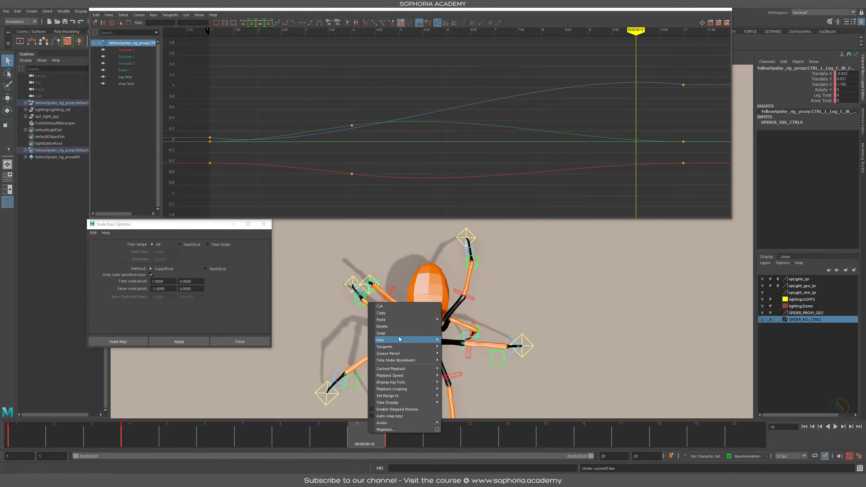
pyautogui.moveTo(437, 320)
pyautogui.click(465, 322)
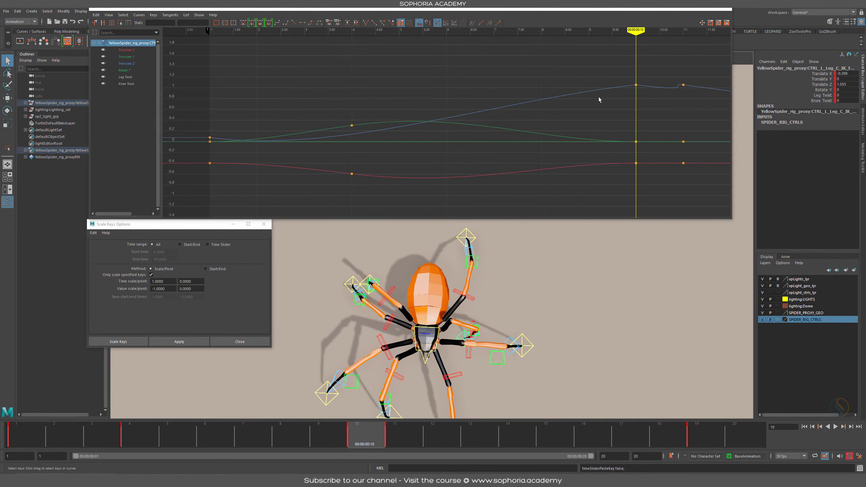
pyautogui.keyDown('alt'); pyautogui.keyDown('shift'); pyautogui.moveTo(677, 113); pyautogui.dragTo(618, 114, button='right'); pyautogui.keyUp('shift'); pyautogui.keyUp('alt')
pyautogui.keyDown('alt'); pyautogui.moveTo(618, 114); pyautogui.dragTo(596, 110, button='middle'); pyautogui.keyUp('alt')
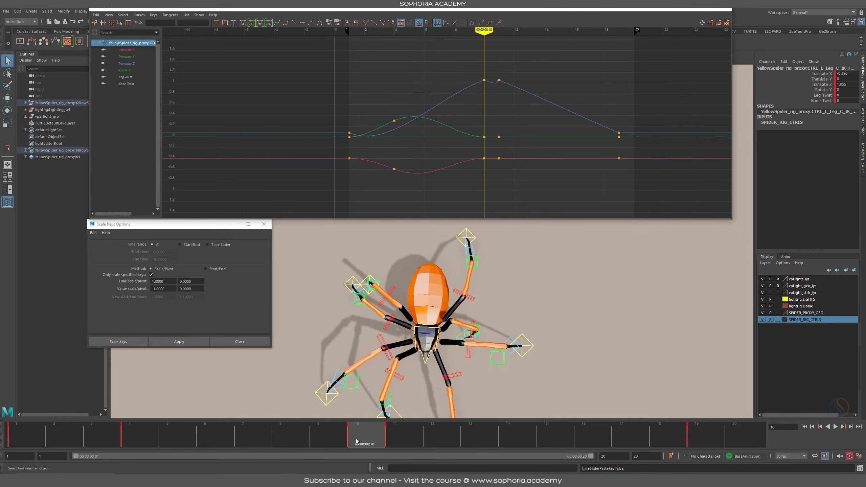
pyautogui.hotkey('ctrl', 'z')
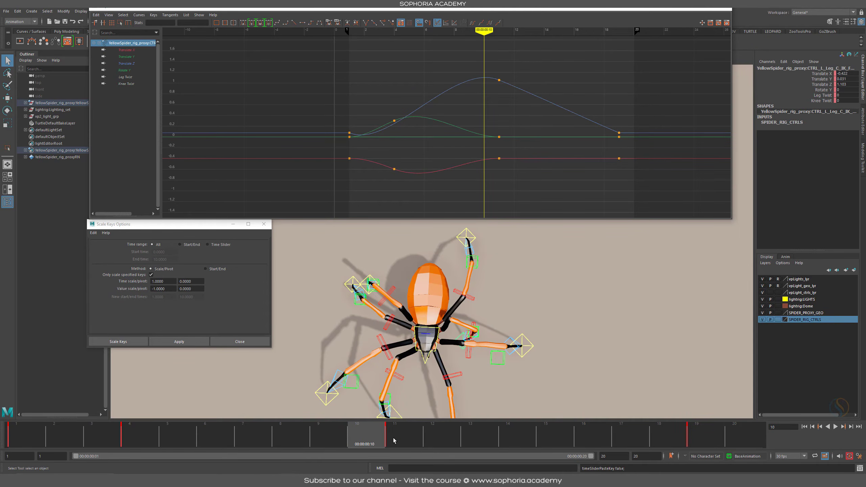
# Step: Shift L_Leg_C's frame 11 keys to frame 10 and its last keys from frame 19 to frame 20
pyautogui.keyDown('shift'); pyautogui.click(406, 438); pyautogui.keyUp('shift')
pyautogui.moveTo(406, 439); pyautogui.dragTo(380, 439)
pyautogui.keyDown('shift'); pyautogui.click(702, 440); pyautogui.keyUp('shift')
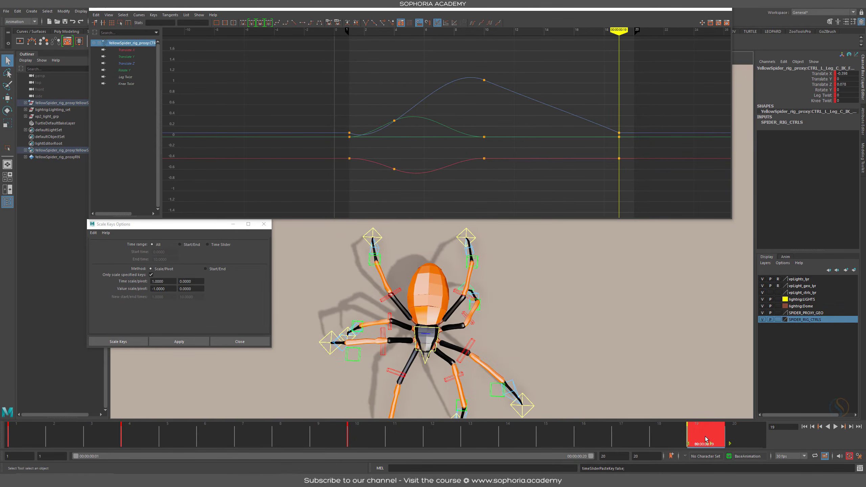
pyautogui.moveTo(706, 439); pyautogui.dragTo(735, 433)
# Step: Set all of L_Leg_C's animation curves to cycle before and after their keyed range
pyautogui.moveTo(539, 61); pyautogui.dragTo(548, 255)
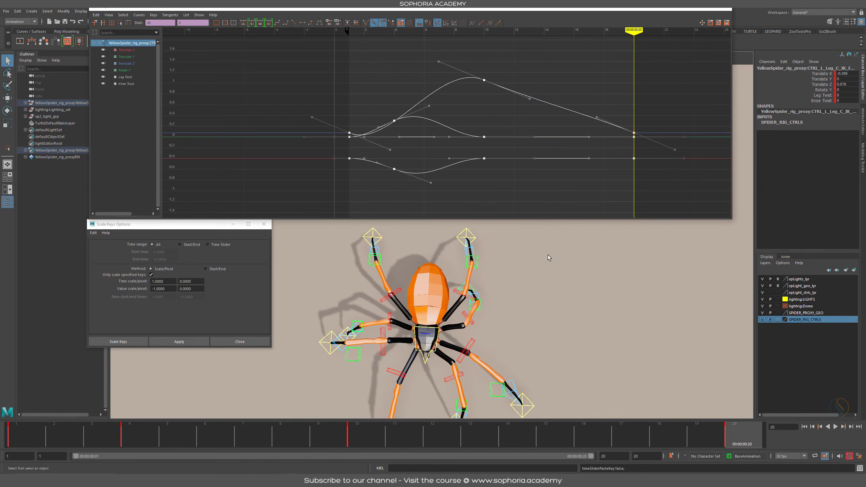
pyautogui.click(472, 23)
pyautogui.click(489, 23)
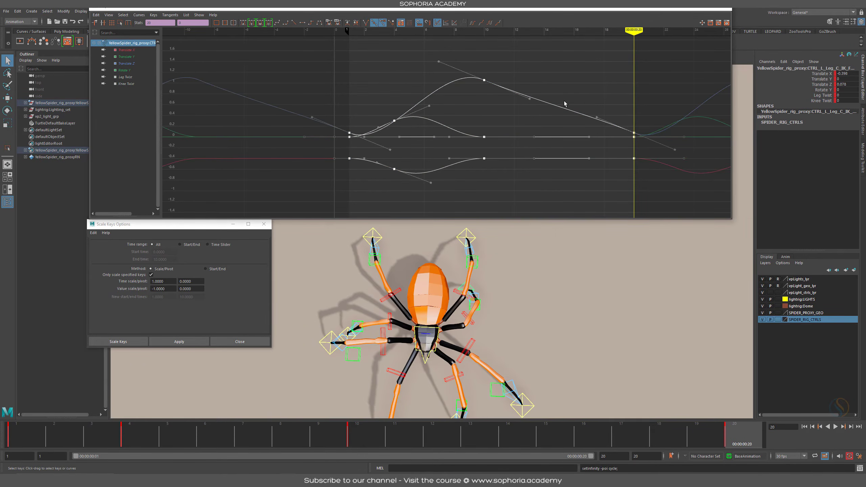
pyautogui.keyDown('alt'); pyautogui.keyDown('shift'); pyautogui.moveTo(595, 148); pyautogui.dragTo(387, 88, button='right'); pyautogui.keyUp('shift'); pyautogui.keyUp('alt')
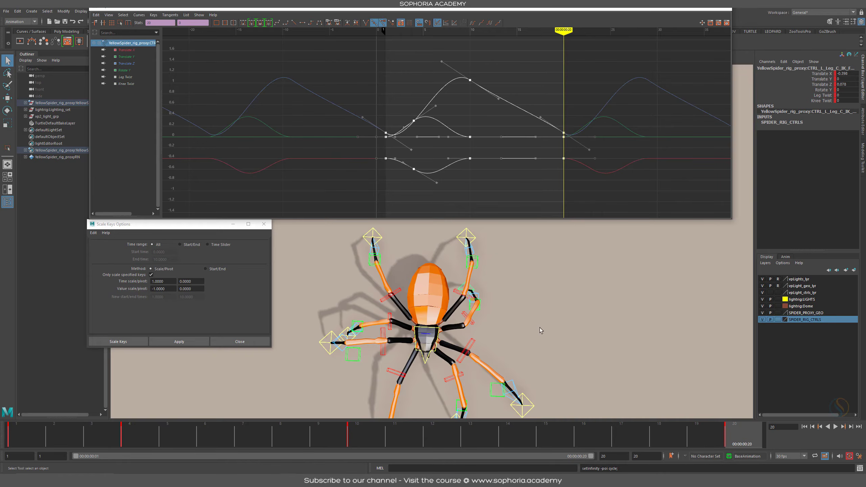
# Step: Flip L_Leg_C's Translate X curve with a value scale of -1 around pivot 0 and play the animation to check it
pyautogui.click(507, 147)
pyautogui.click(527, 159)
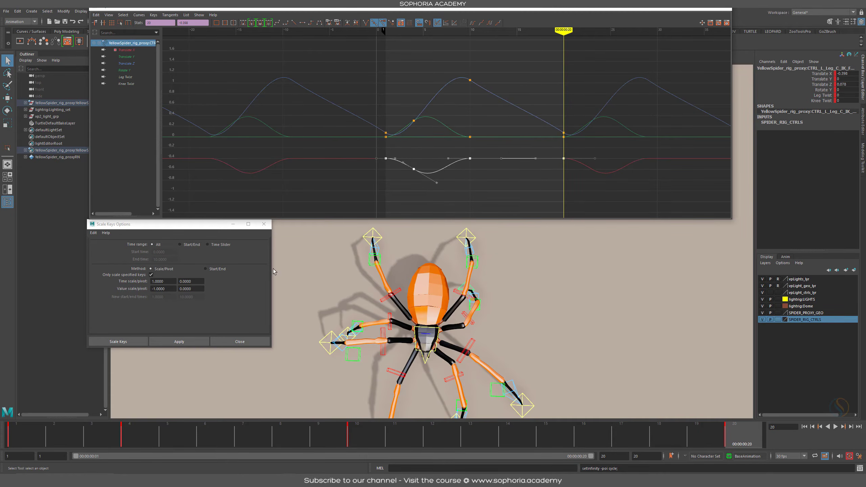
pyautogui.click(170, 344)
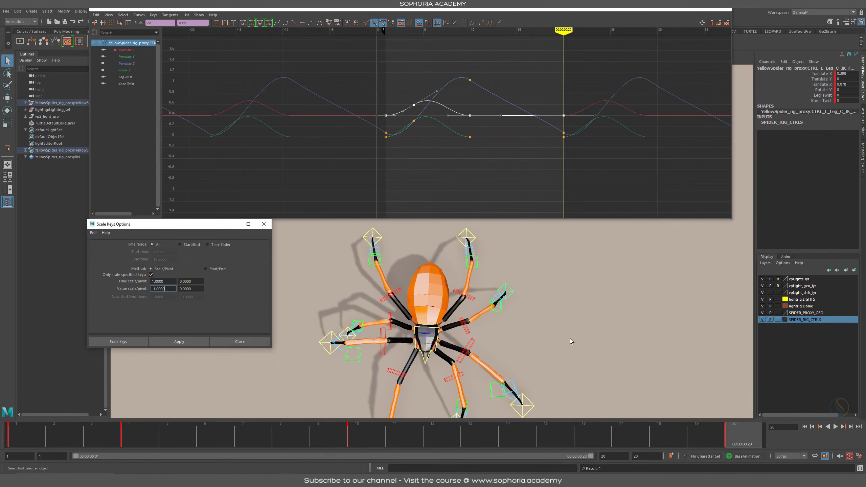
pyautogui.hotkey('alt', 'v')
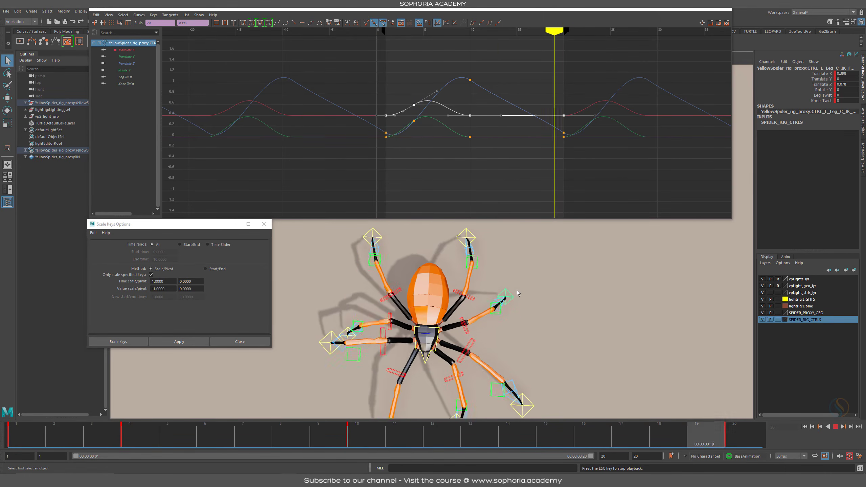
pyautogui.press('Escape')
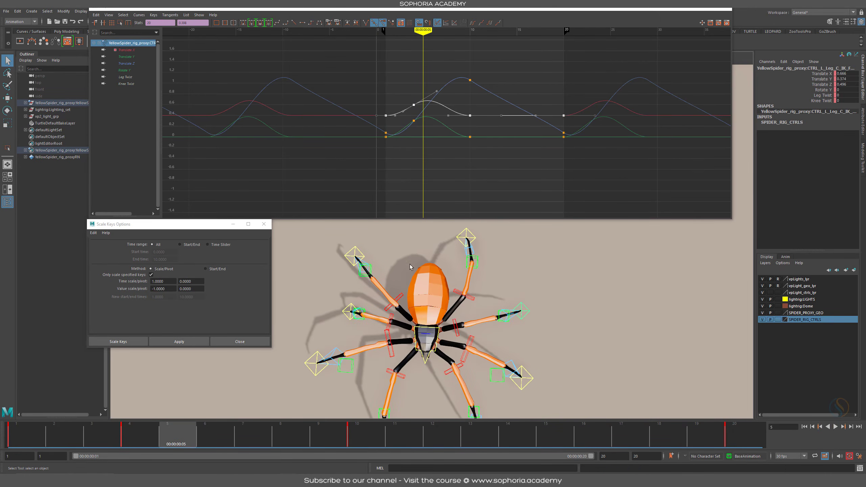
# Step: Copy the R_Leg_D control's keys from frame 10 through frame 20
pyautogui.click(355, 251)
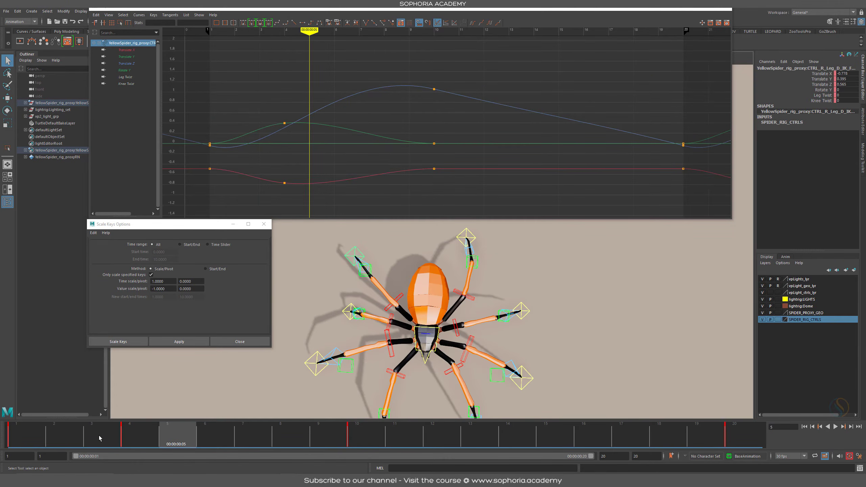
pyautogui.click(29, 439)
pyautogui.keyDown('shift'); pyautogui.moveTo(362, 433); pyautogui.dragTo(761, 433); pyautogui.keyUp('shift')
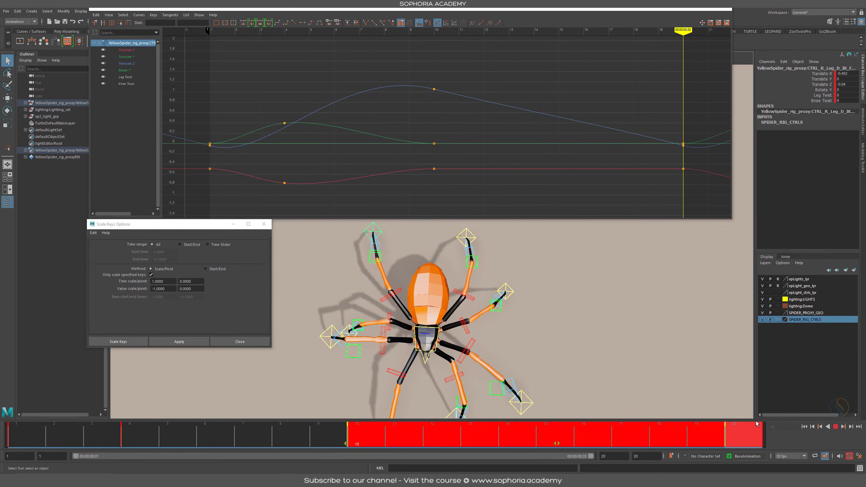
pyautogui.rightClick(637, 442)
pyautogui.click(658, 324)
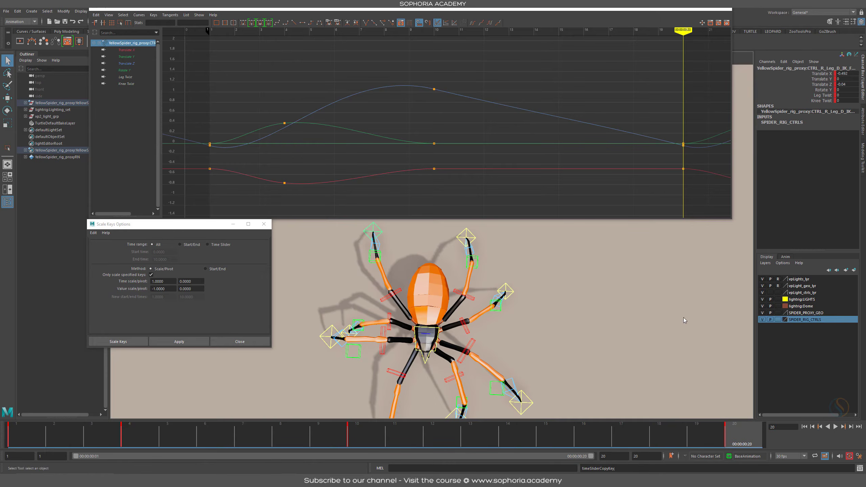
# Step: Paste the copied second-half keys onto the L_Leg_D control at frame 1
pyautogui.click(466, 233)
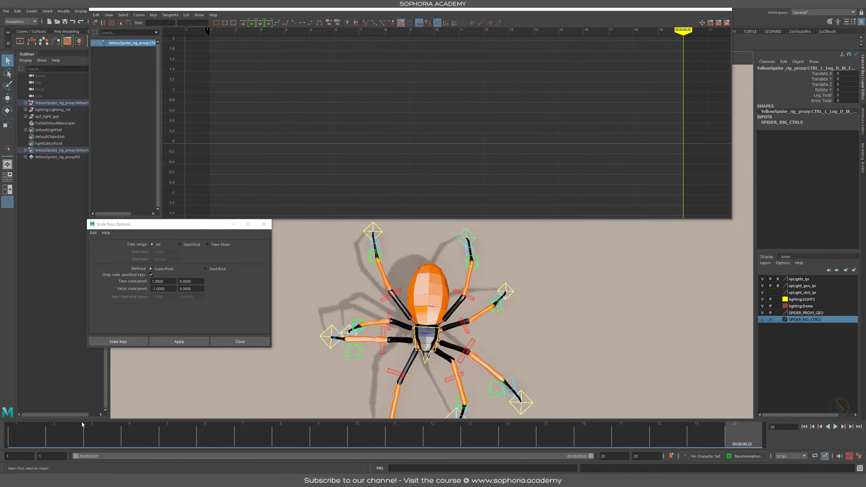
pyautogui.click(29, 435)
pyautogui.rightClick(29, 435)
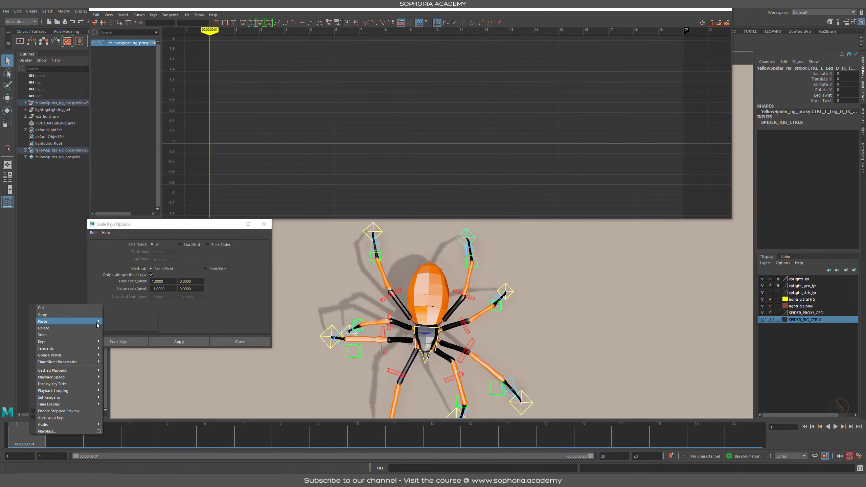
pyautogui.moveTo(68, 321)
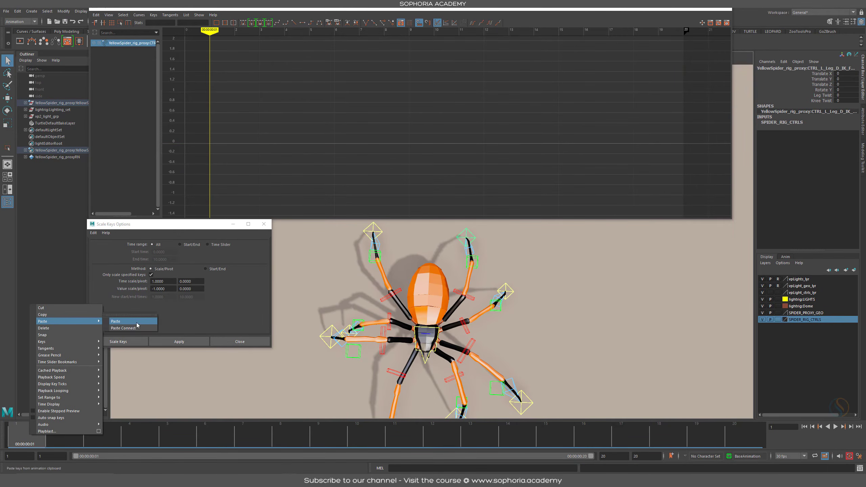
pyautogui.click(115, 321)
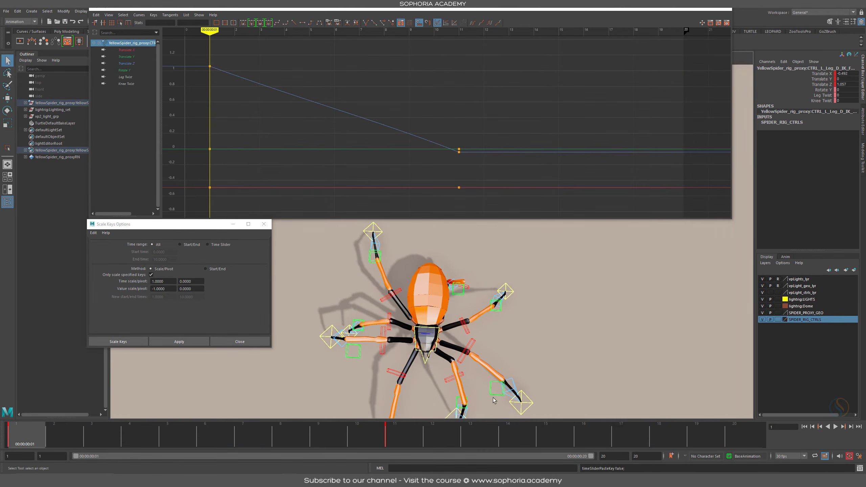
# Step: Copy R_Leg_D's keys from frame 1 through frame 10 and select the L_Leg_D control
pyautogui.click(376, 226)
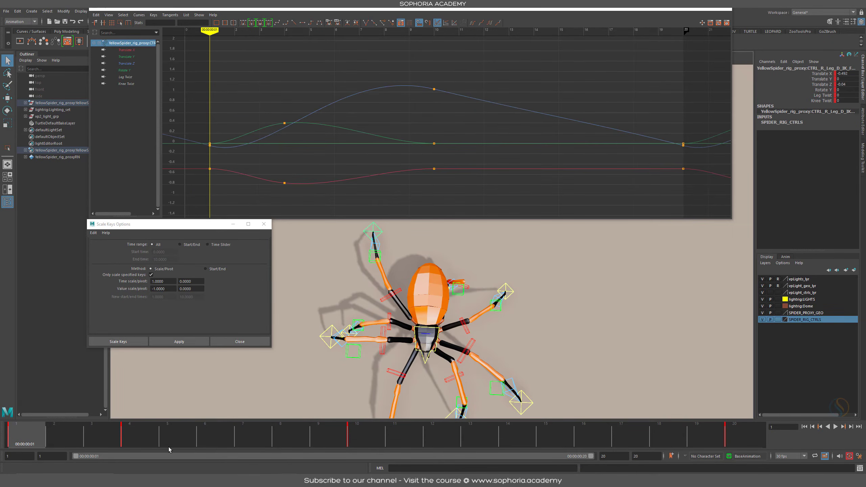
pyautogui.keyDown('shift'); pyautogui.moveTo(33, 442); pyautogui.dragTo(366, 438); pyautogui.keyUp('shift')
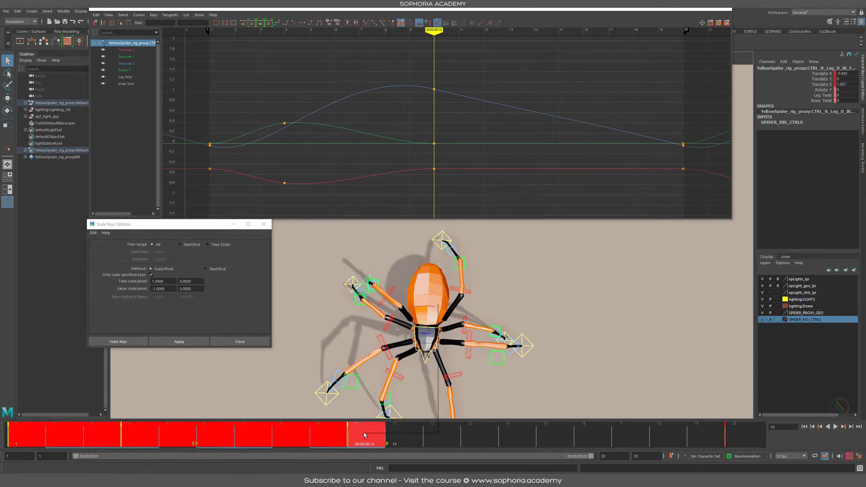
pyautogui.rightClick(366, 439)
pyautogui.click(407, 313)
pyautogui.click(442, 237)
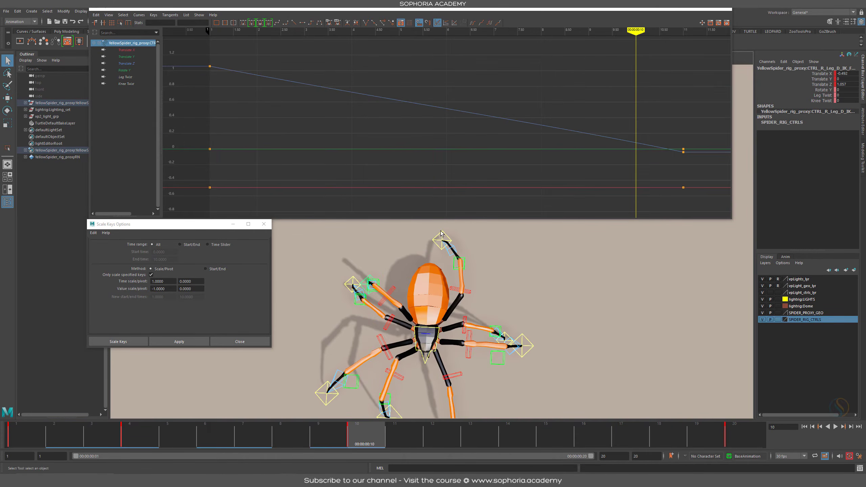
# Step: Paste the copied first-half keys onto the L_Leg_D control at frame 10 and clear the duplicate key on that frame
pyautogui.rightClick(363, 434)
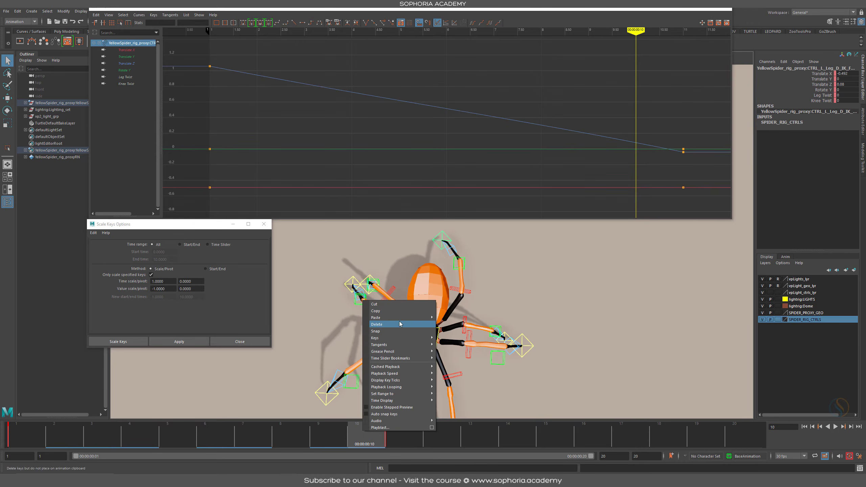
pyautogui.moveTo(409, 317)
pyautogui.click(471, 321)
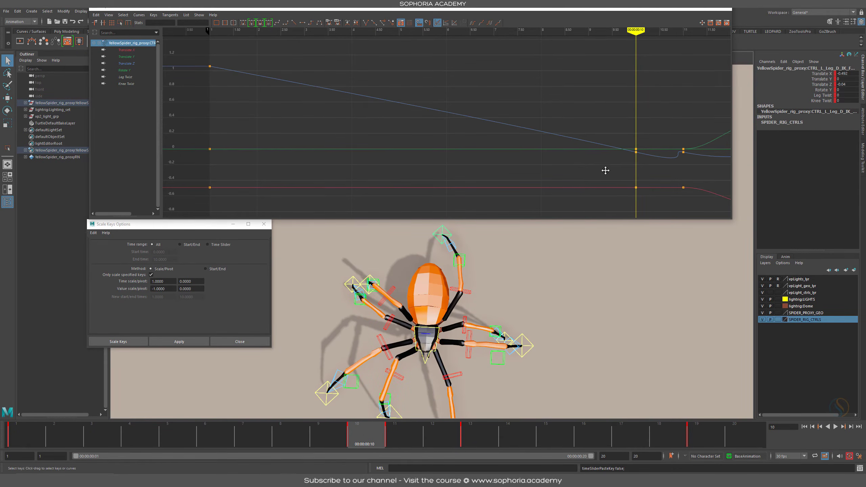
pyautogui.keyDown('alt'); pyautogui.moveTo(605, 170); pyautogui.dragTo(523, 168, button='middle'); pyautogui.keyUp('alt')
pyautogui.hotkey('ctrl', 'z')
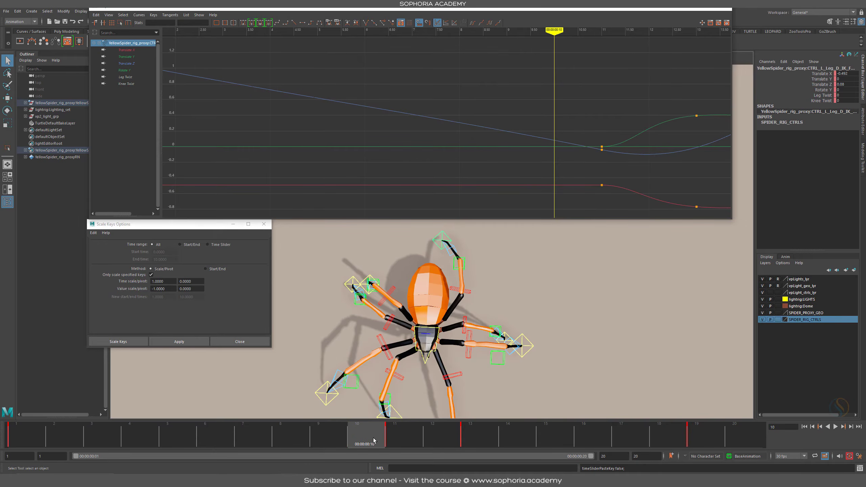
# Step: Move L_Leg_D's key from frame 11 to frame 10 and its last key from frame 19 to frame 20
pyautogui.keyDown('shift'); pyautogui.click(397, 438); pyautogui.keyUp('shift')
pyautogui.moveTo(400, 443); pyautogui.dragTo(374, 438)
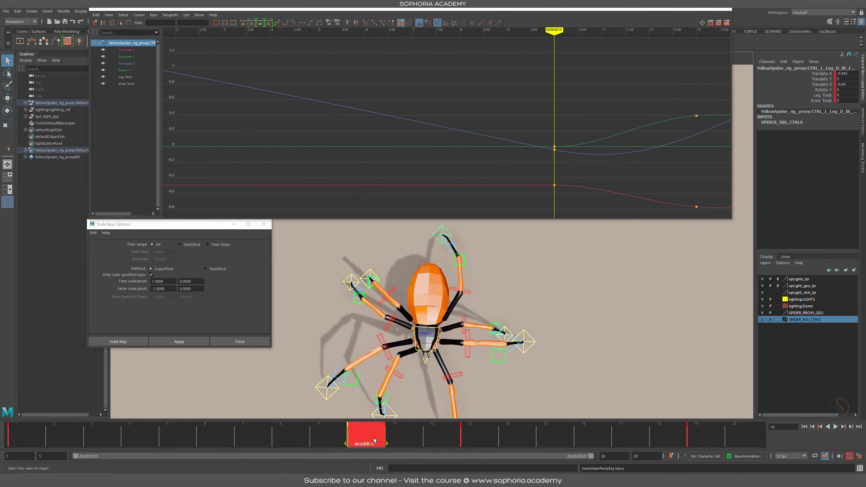
pyautogui.keyDown('shift'); pyautogui.click(706, 431); pyautogui.keyUp('shift')
pyautogui.moveTo(706, 443); pyautogui.dragTo(744, 440)
# Step: Cycle all L_Leg_D curves before and after their keys, and flip Translate X with a value scale of -1 around pivot 0
pyautogui.keyDown('alt'); pyautogui.keyDown('shift'); pyautogui.moveTo(635, 175); pyautogui.dragTo(584, 159, button='right'); pyautogui.keyUp('shift'); pyautogui.keyUp('alt')
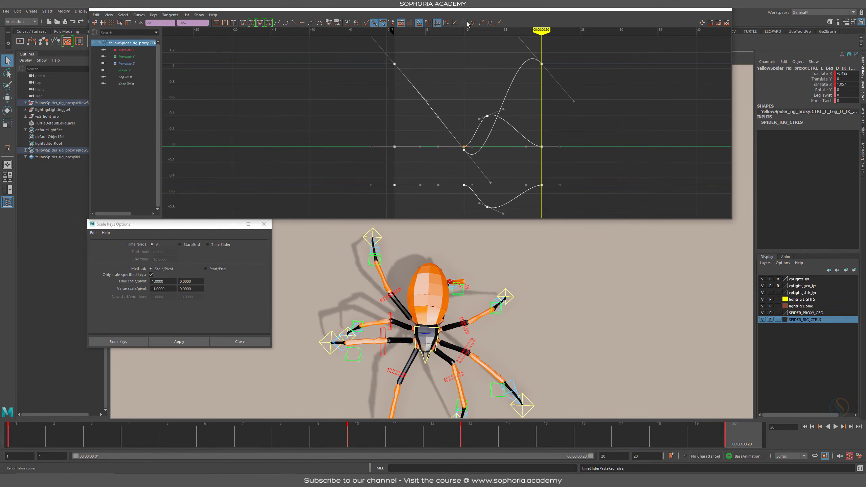
pyautogui.click(489, 22)
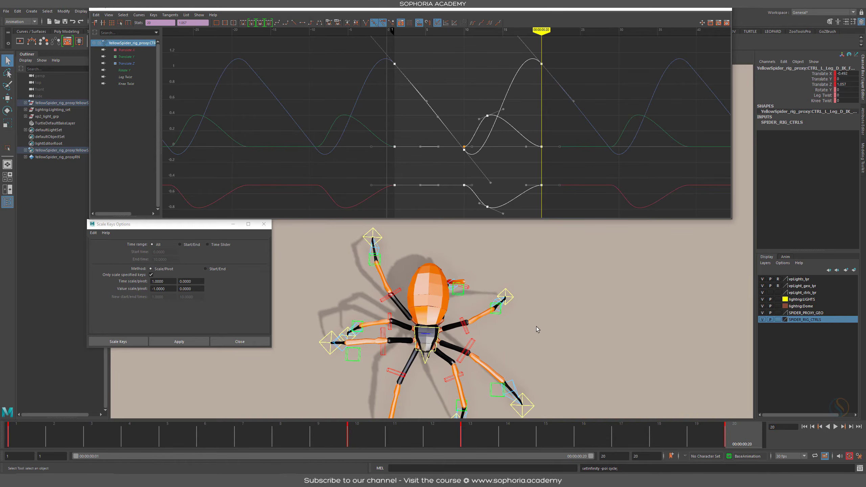
pyautogui.click(580, 166)
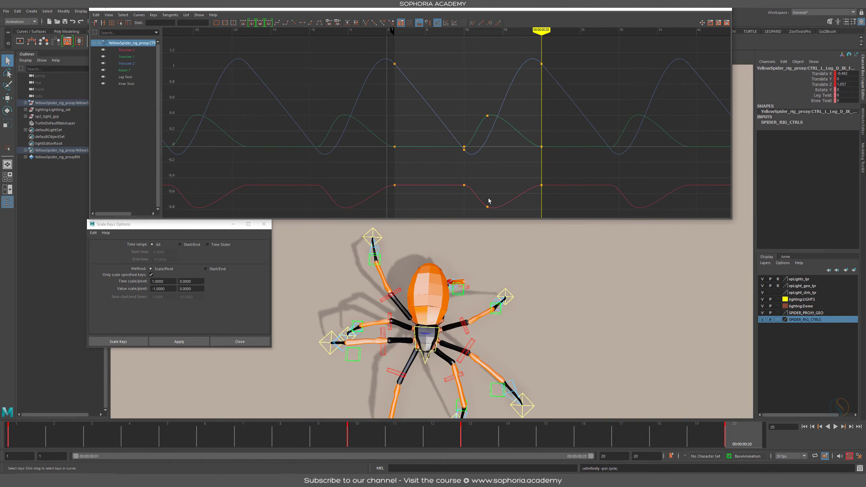
pyautogui.click(426, 185)
pyautogui.click(167, 341)
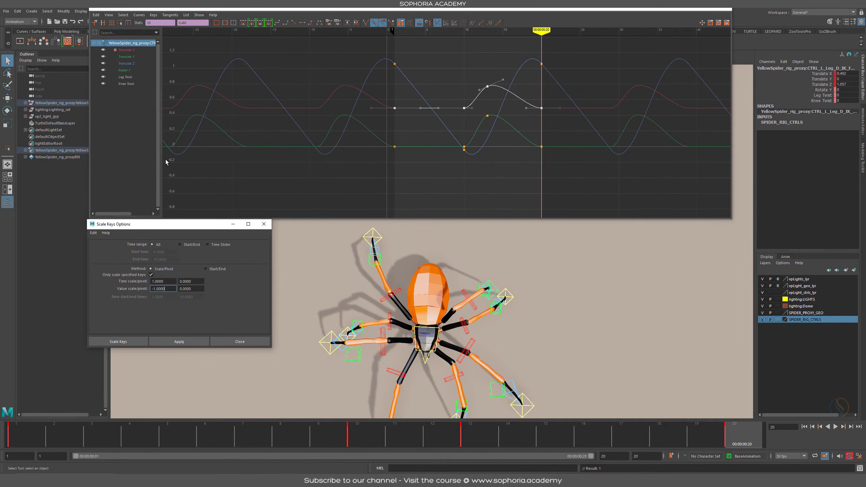
# Step: Inspect the Knee Twist curves of the L_Leg_D and R_Leg_D controls
pyautogui.click(129, 83)
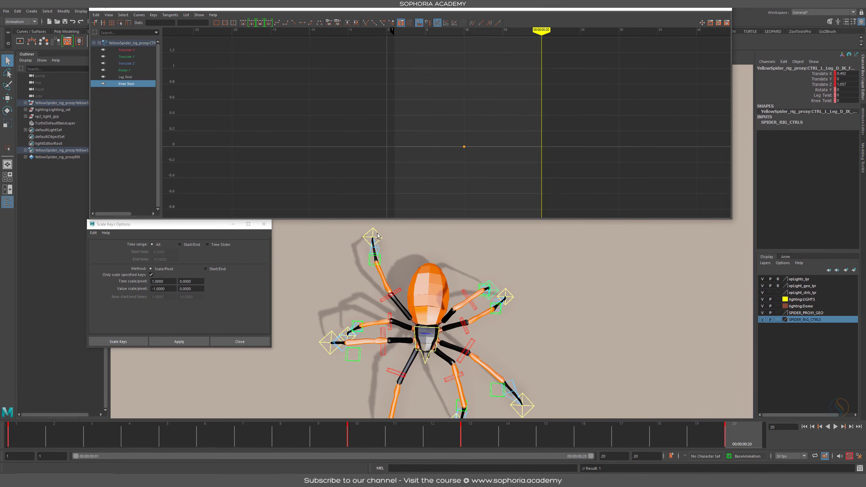
pyautogui.click(374, 233)
pyautogui.click(134, 84)
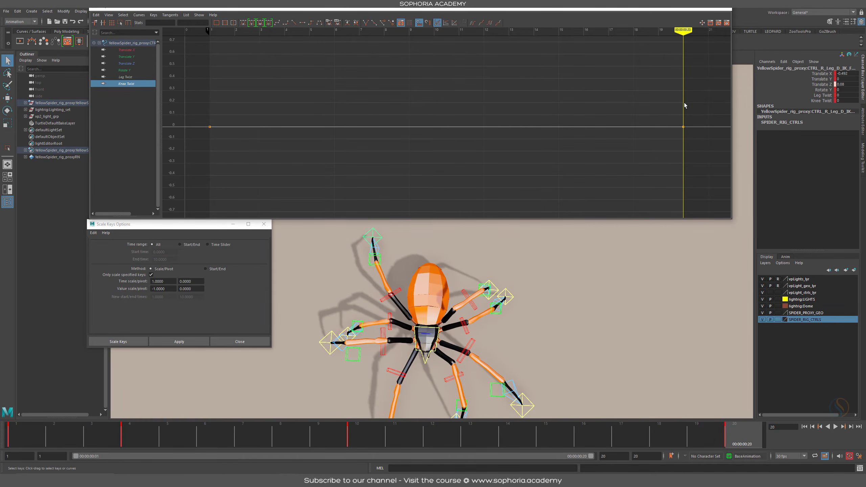
# Step: Play the walk cycle with the Graph Editor closed and review the leg motion from several angles
pyautogui.hotkey('alt', 'v')
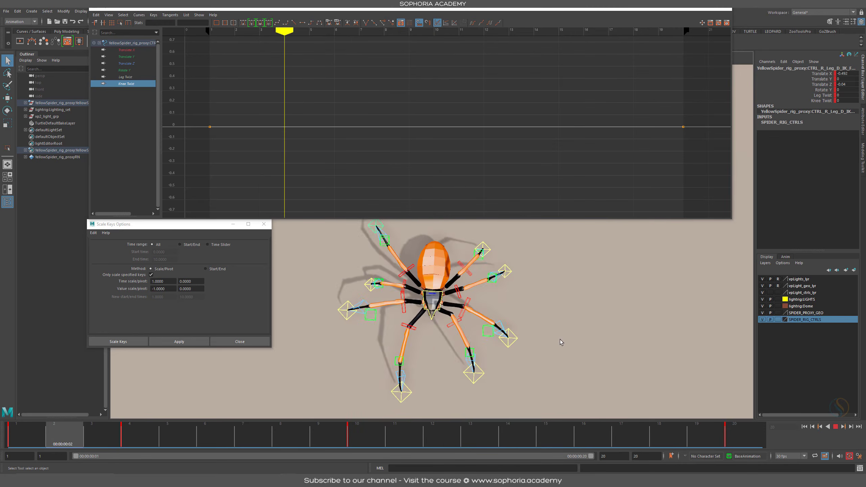
pyautogui.click(723, 9)
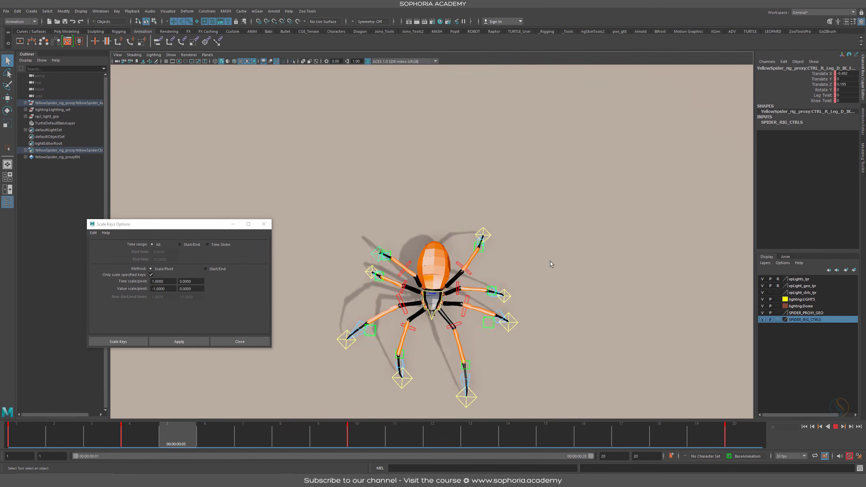
pyautogui.keyDown('alt'); pyautogui.moveTo(550, 262); pyautogui.dragTo(576, 193); pyautogui.keyUp('alt')
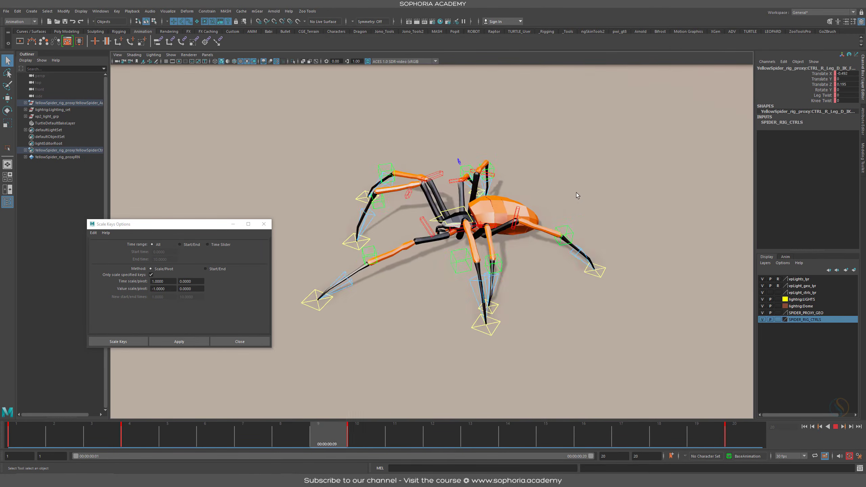
pyautogui.keyDown('alt'); pyautogui.moveTo(446, 201); pyautogui.dragTo(479, 193); pyautogui.keyUp('alt')
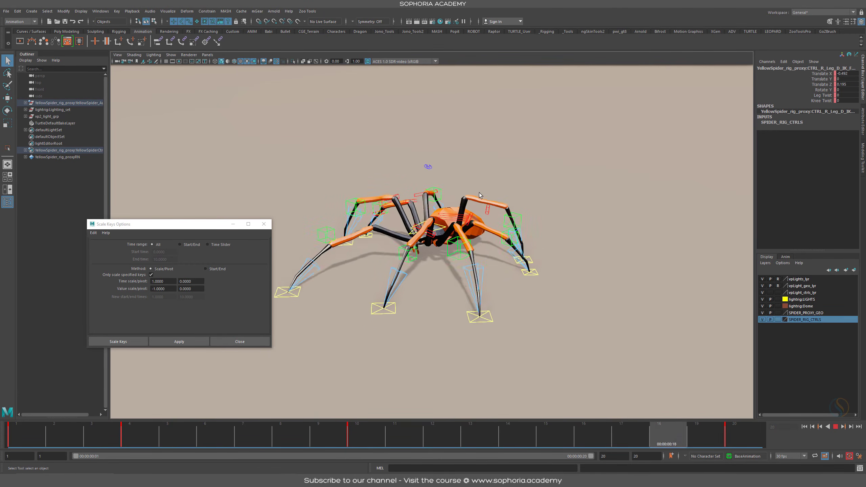
pyautogui.press('Escape')
# Step: Close the Scale Keys options and save the scene at frame 1
pyautogui.click(243, 342)
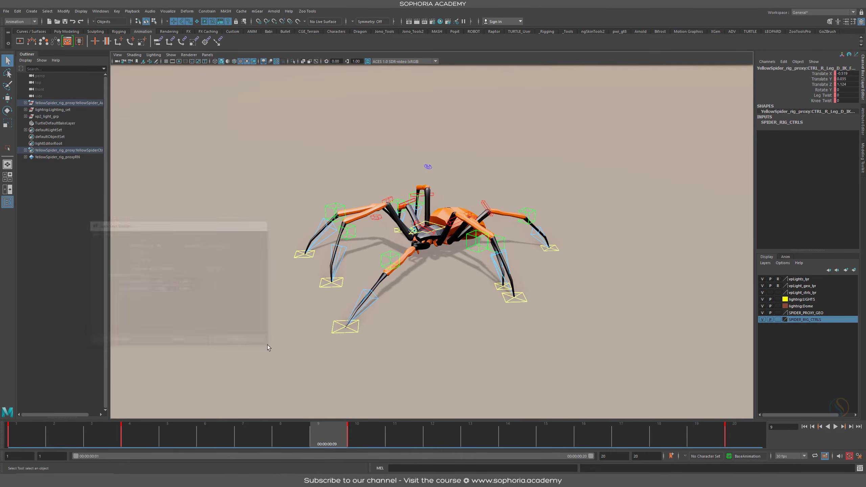
pyautogui.hotkey('alt', 'shift', 'v')
pyautogui.keyDown('alt'); pyautogui.moveTo(520, 293); pyautogui.dragTo(594, 277, button='right'); pyautogui.keyUp('alt')
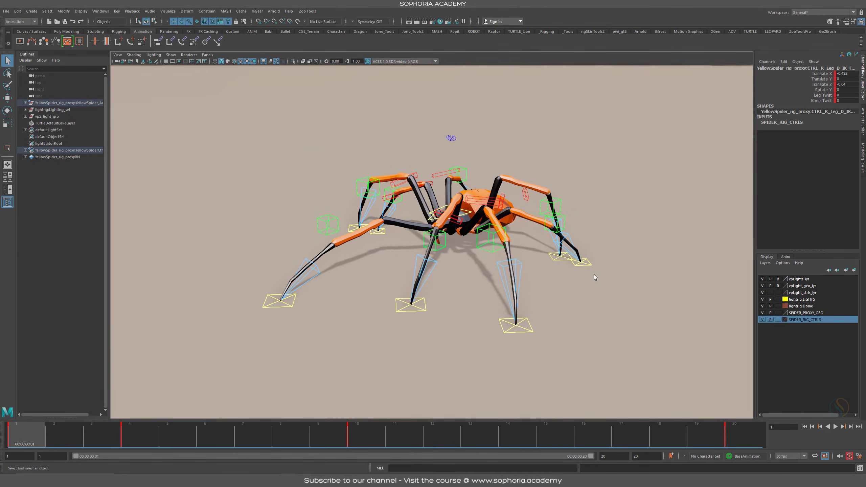
pyautogui.hotkey('ctrl', 's')
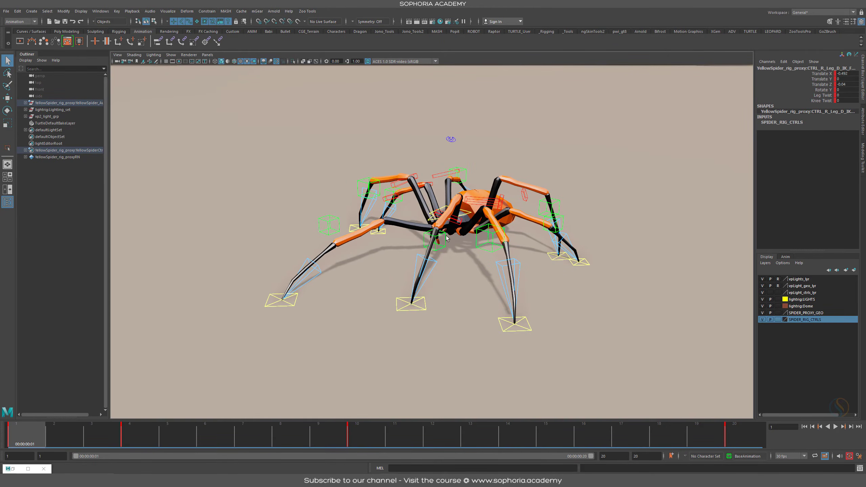
# Step: Hide the leg controls by setting Leg A, B, C and D Vis to 0 on the CTRL_Vis control
pyautogui.keyDown('alt'); pyautogui.moveTo(446, 237); pyautogui.dragTo(529, 261, button='right'); pyautogui.keyUp('alt')
pyautogui.keyDown('alt'); pyautogui.moveTo(529, 261); pyautogui.dragTo(568, 250); pyautogui.keyUp('alt')
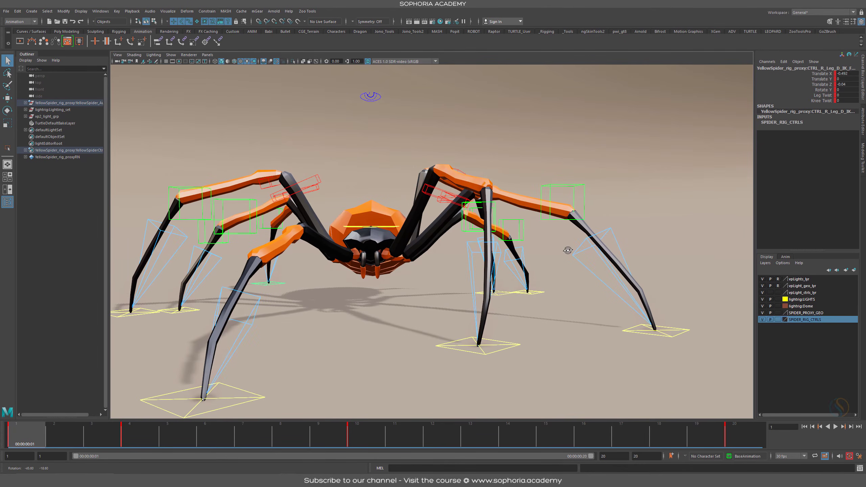
pyautogui.click(391, 227)
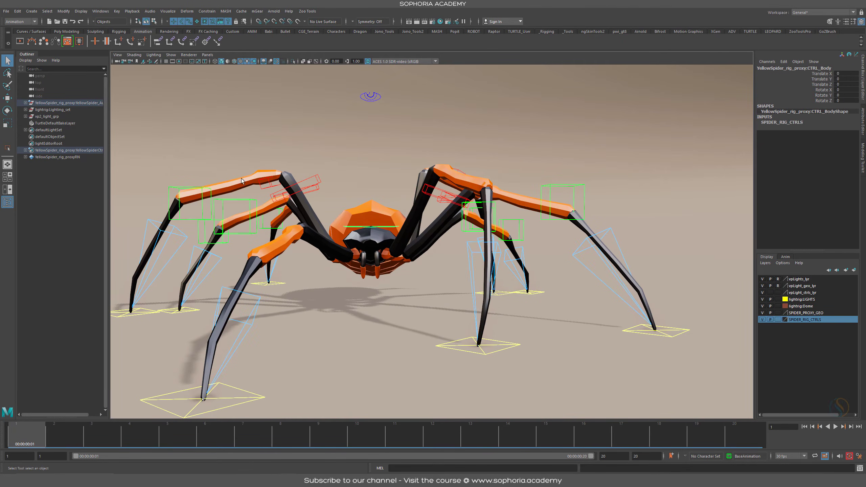
pyautogui.click(374, 99)
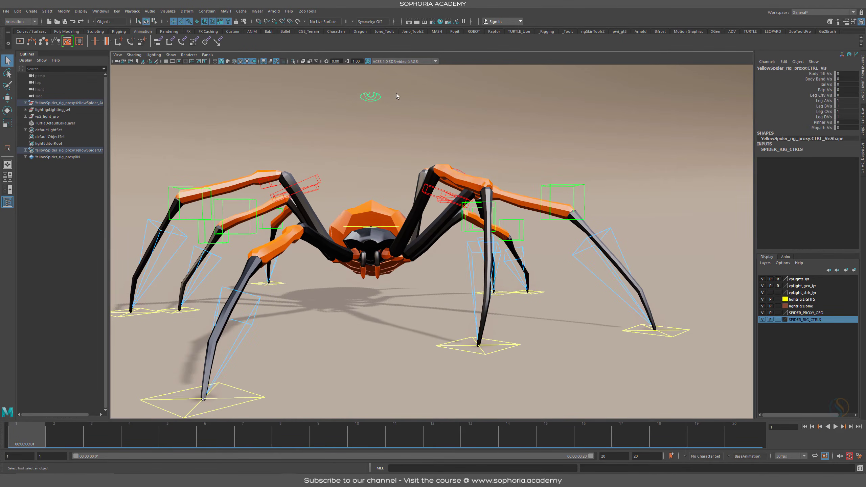
pyautogui.moveTo(823, 103); pyautogui.dragTo(820, 119)
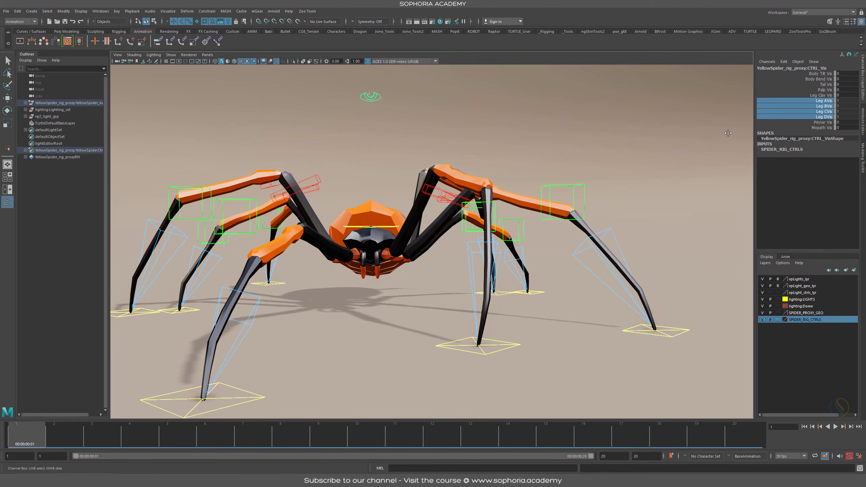
pyautogui.moveTo(728, 133); pyautogui.dragTo(330, 182, button='middle')
pyautogui.keyDown('alt'); pyautogui.moveTo(209, 196); pyautogui.dragTo(330, 207, button='right'); pyautogui.keyUp('alt')
pyautogui.keyDown('alt'); pyautogui.moveTo(370, 226); pyautogui.dragTo(448, 225, button='middle'); pyautogui.keyUp('alt')
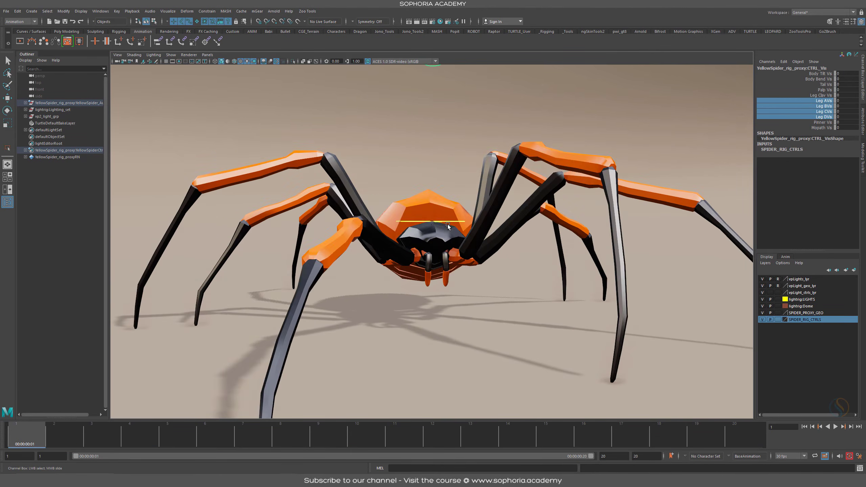
# Step: Select the CTRL_Body control and activate the Move tool in a side view of the spider
pyautogui.keyDown('alt'); pyautogui.moveTo(448, 225); pyautogui.dragTo(510, 226); pyautogui.keyUp('alt')
pyautogui.press('q')
pyautogui.click(454, 200)
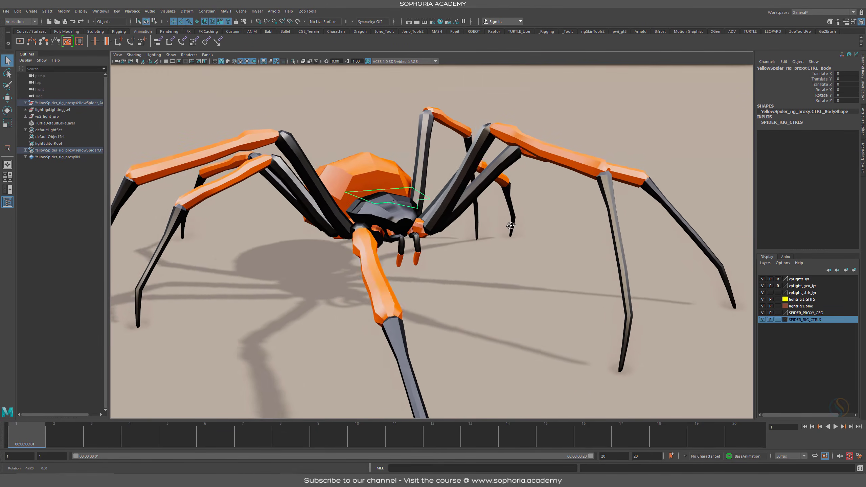
pyautogui.keyDown('alt'); pyautogui.moveTo(510, 225); pyautogui.dragTo(474, 246, button='right'); pyautogui.keyUp('alt')
pyautogui.keyDown('alt'); pyautogui.moveTo(475, 247); pyautogui.dragTo(518, 232); pyautogui.keyUp('alt')
pyautogui.press('w')
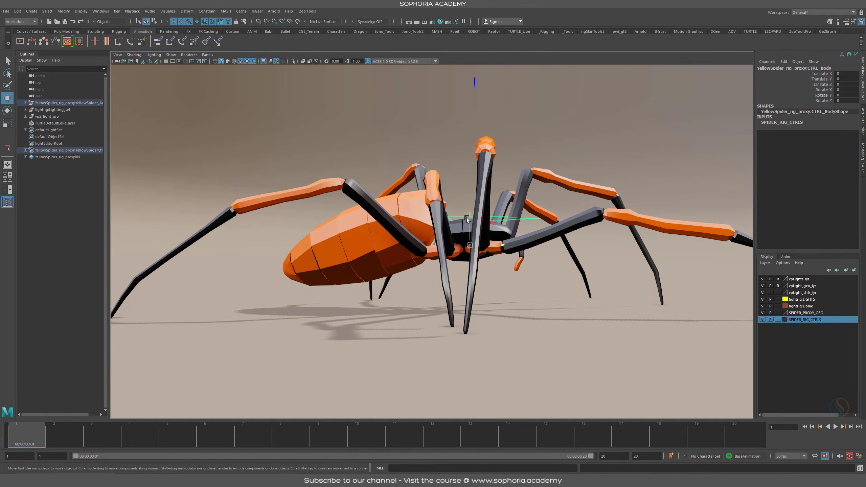
# Step: Try moving the CTRL_Body control up and down, and undo the moves
pyautogui.moveTo(469, 218)
pyautogui.mouseDown()
pyautogui.moveTo(470, 206)
pyautogui.moveTo(474, 228)
pyautogui.mouseUp()
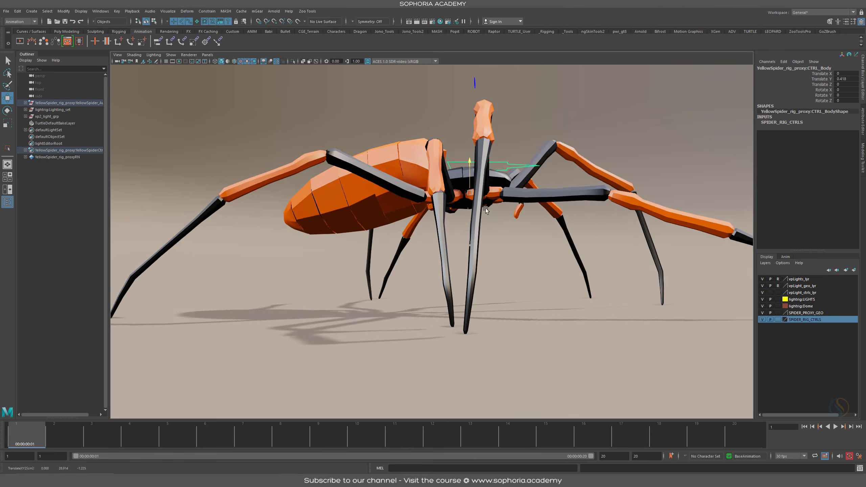
pyautogui.moveTo(502, 186); pyautogui.dragTo(494, 258)
pyautogui.hotkey('ctrl', 'z')
pyautogui.keyDown('alt'); pyautogui.moveTo(494, 258); pyautogui.dragTo(423, 243, button='right'); pyautogui.keyUp('alt')
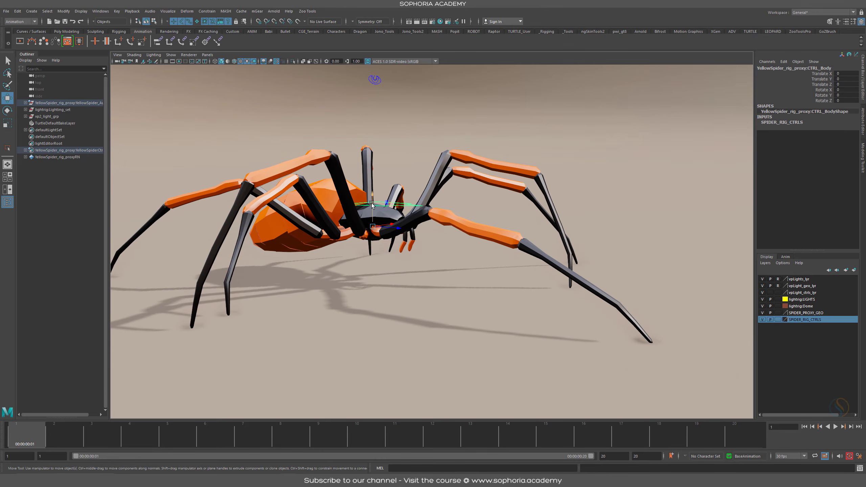
pyautogui.moveTo(373, 199)
pyautogui.mouseDown()
pyautogui.moveTo(373, 219)
pyautogui.moveTo(372, 197)
pyautogui.mouseUp()
pyautogui.hotkey('ctrl', 'z')
pyautogui.hotkey('ctrl', 'z')
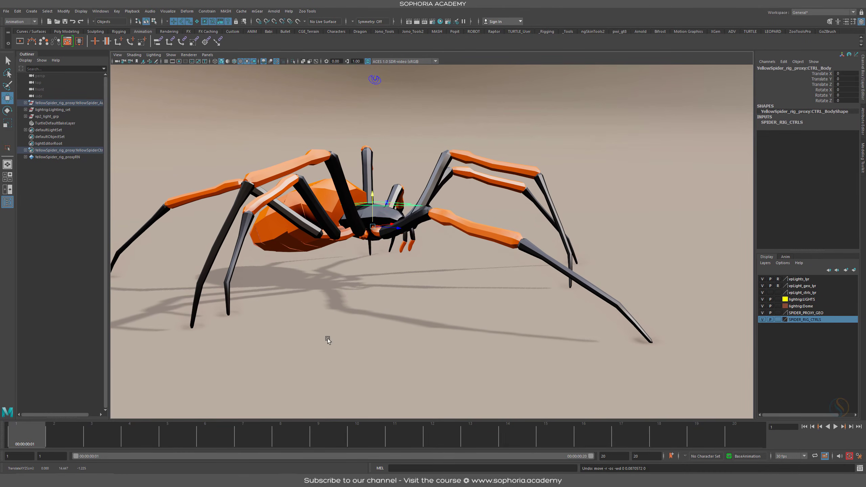
# Step: Open the Graph Editor for CTRL_Body and shrink its height so the whole spider remains visible
pyautogui.keyDown('alt'); pyautogui.moveTo(401, 251); pyautogui.dragTo(173, 403); pyautogui.keyUp('alt')
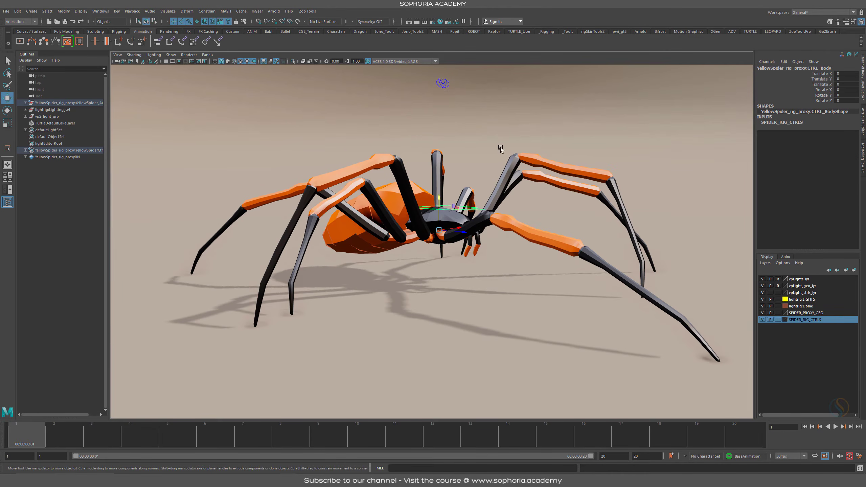
pyautogui.keyDown('alt'); pyautogui.moveTo(593, 234); pyautogui.dragTo(560, 229); pyautogui.keyUp('alt')
pyautogui.hotkey('ctrl', 'g')
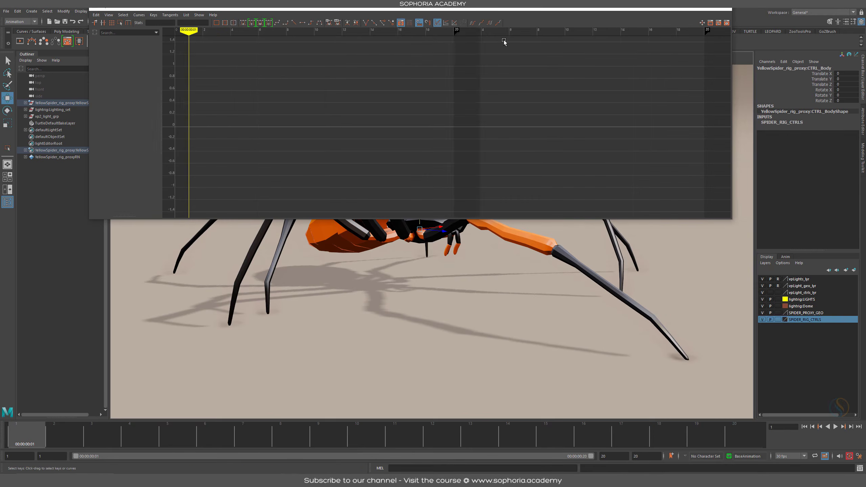
pyautogui.moveTo(733, 221); pyautogui.dragTo(756, 112)
pyautogui.keyDown('alt'); pyautogui.moveTo(498, 202); pyautogui.dragTo(465, 252); pyautogui.keyUp('alt')
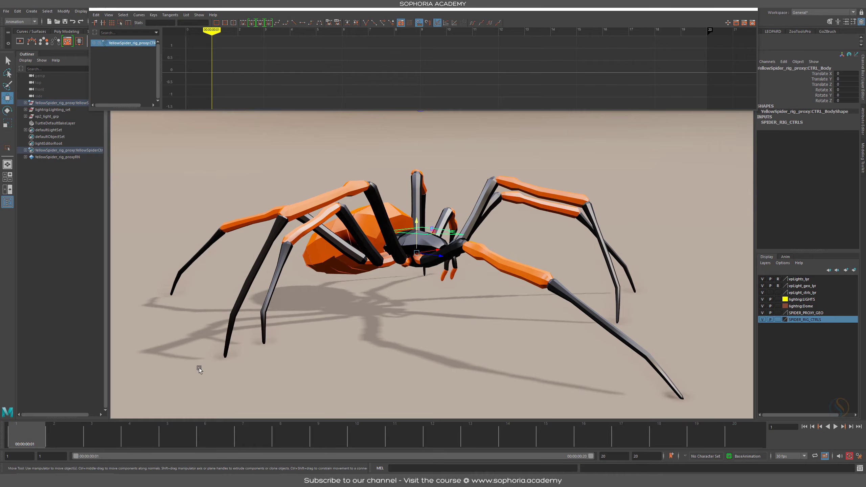
# Step: Key CTRL_Body in its default position at frame 1 and lower it to a Translate Y of about -0.1 at frame 10
pyautogui.press('s')
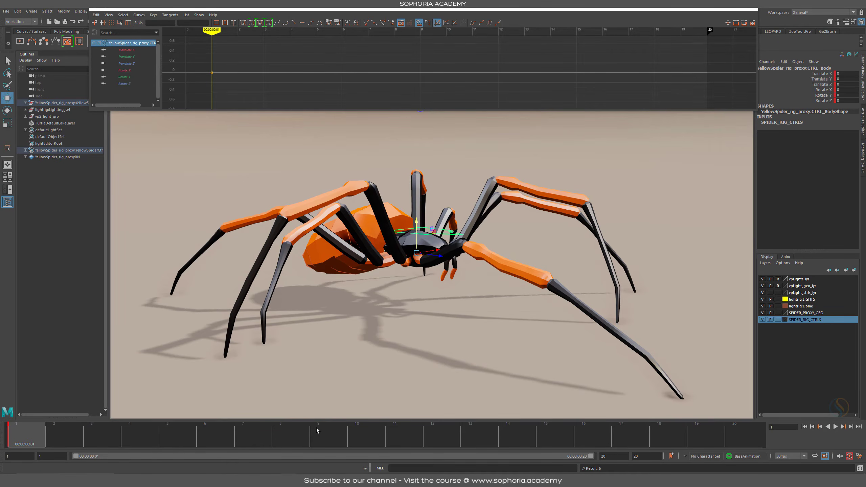
pyautogui.click(182, 435)
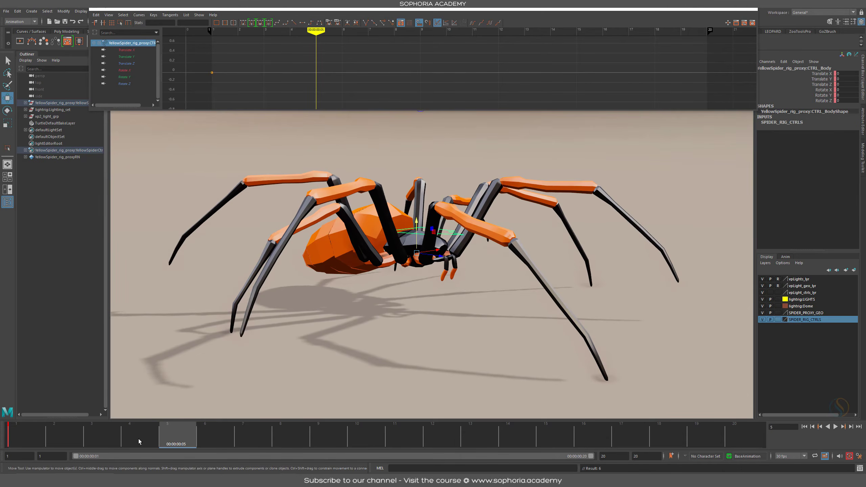
pyautogui.keyDown('alt'); pyautogui.moveTo(340, 166); pyautogui.dragTo(400, 236); pyautogui.keyUp('alt')
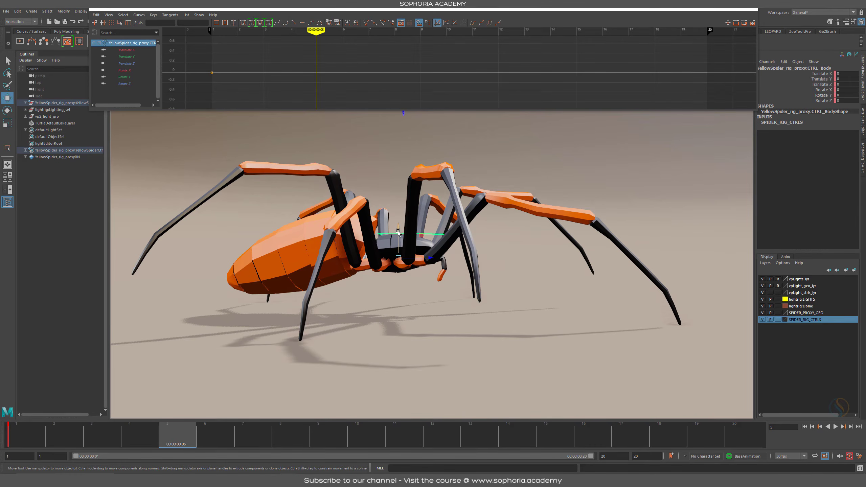
pyautogui.click(373, 436)
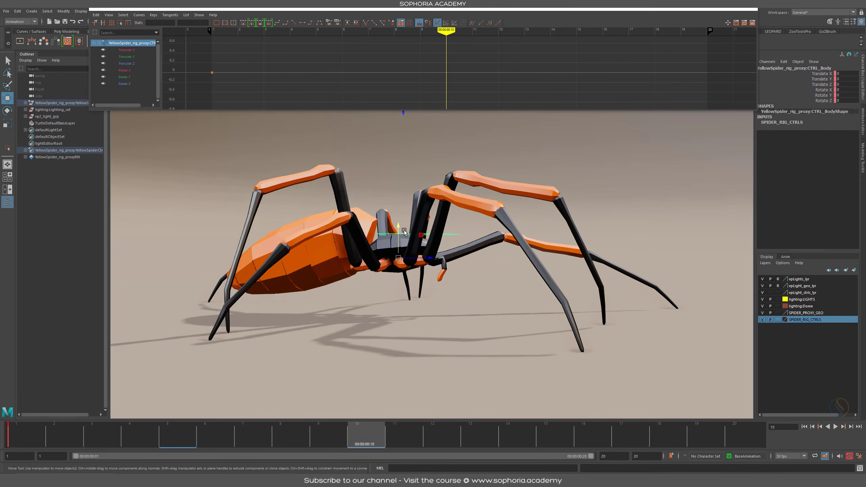
pyautogui.moveTo(403, 226); pyautogui.dragTo(399, 242)
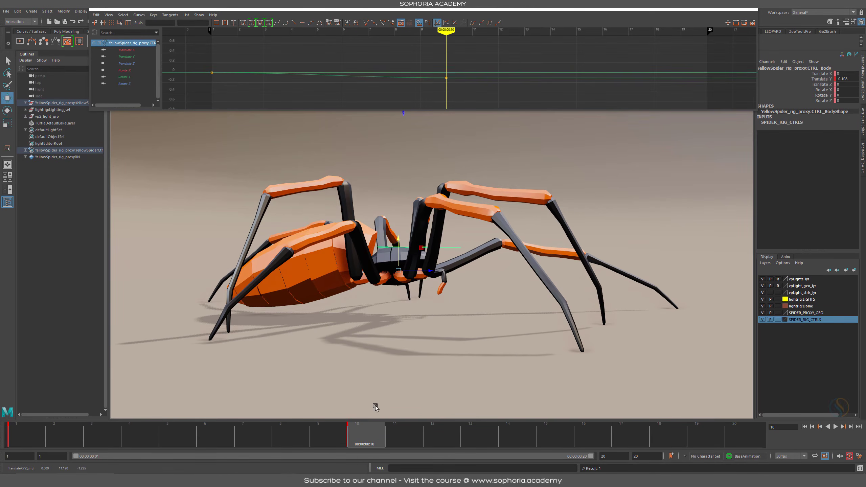
# Step: Play back the body motion, and delete the CTRL_Body keys at frames 20 and 10
pyautogui.hotkey('alt', 'v')
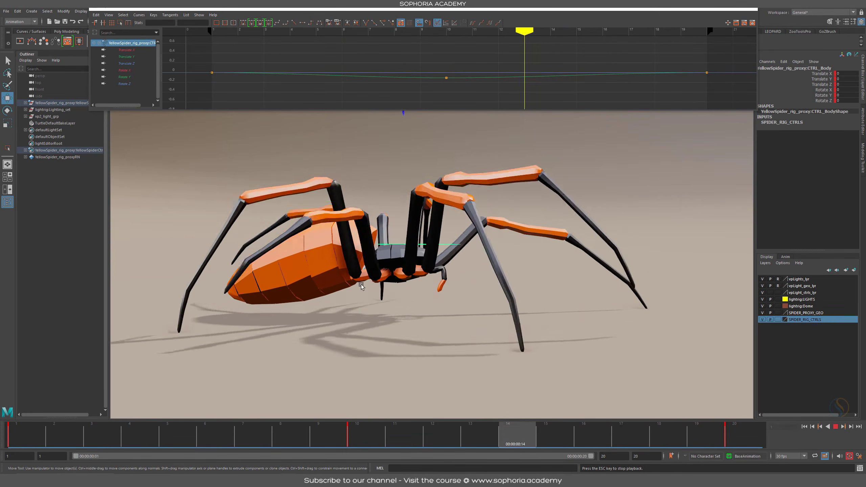
pyautogui.press('Escape')
pyautogui.click(740, 435)
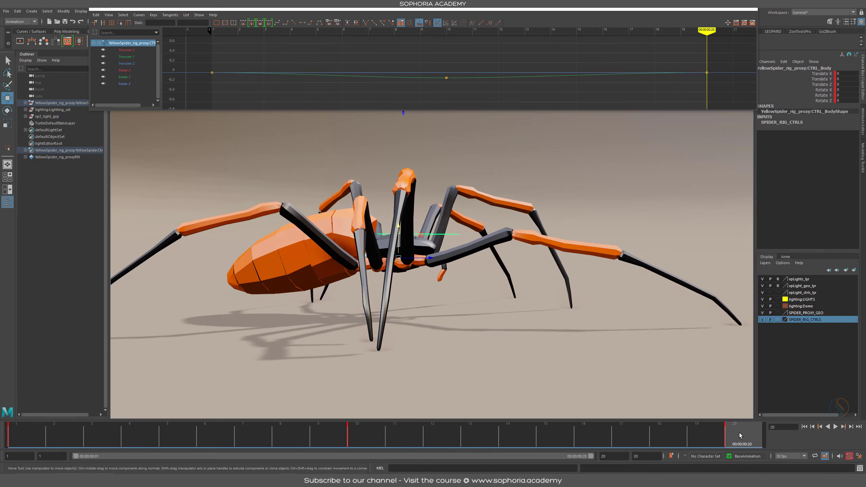
pyautogui.press('Delete')
pyautogui.click(363, 437)
pyautogui.press('Delete')
# Step: Lower CTRL_Body to a Translate Y of about -0.045 at frame 5 and key it
pyautogui.click(141, 443)
pyautogui.moveTo(141, 444); pyautogui.dragTo(169, 442)
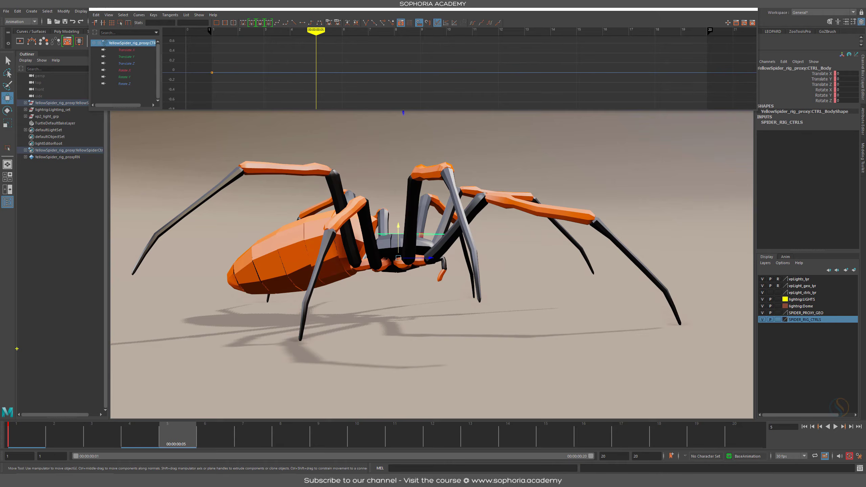
pyautogui.moveTo(11, 345); pyautogui.dragTo(98, 411)
pyautogui.moveTo(157, 403)
pyautogui.mouseDown()
pyautogui.moveTo(230, 352)
pyautogui.moveTo(306, 325)
pyautogui.mouseUp()
pyautogui.moveTo(386, 328)
pyautogui.mouseDown()
pyautogui.moveTo(463, 381)
pyautogui.moveTo(577, 413)
pyautogui.moveTo(768, 321)
pyautogui.mouseUp()
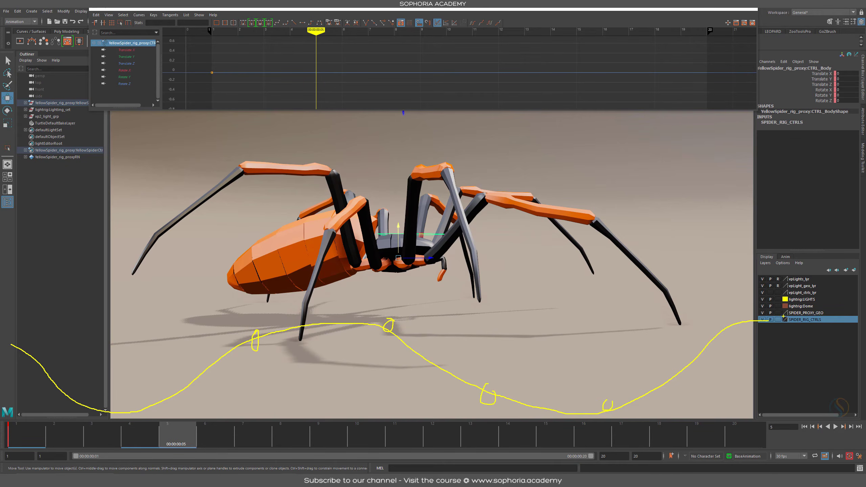
pyautogui.press('Escape')
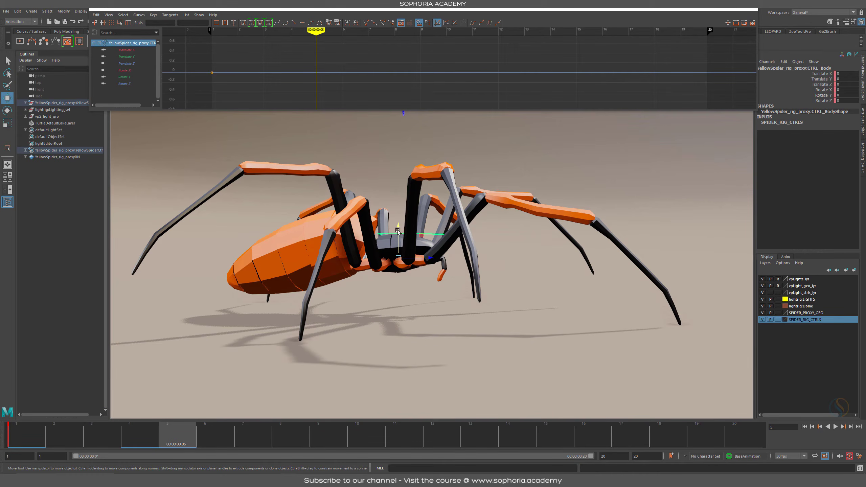
pyautogui.moveTo(398, 226); pyautogui.dragTo(401, 232)
pyautogui.press('s')
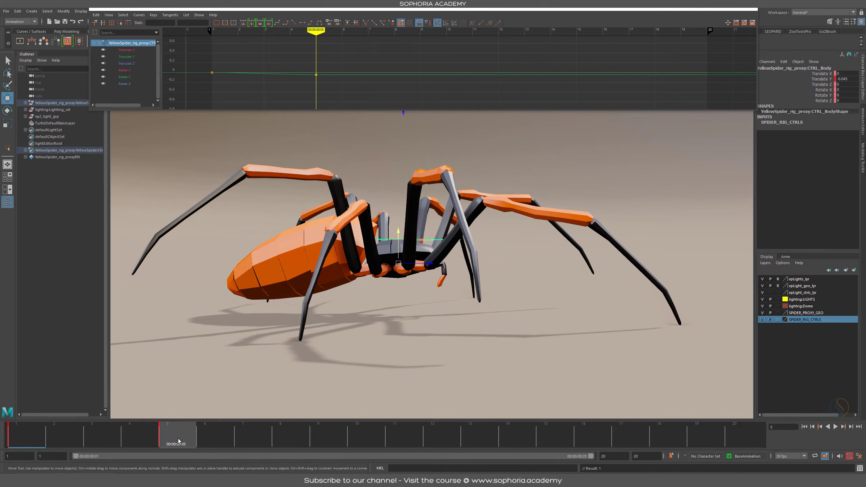
# Step: Copy CTRL_Body's default pose from frame 1 to frames 10 and 20 and its lowered frame 5 pose to frame 15, keying each
pyautogui.moveTo(177, 441); pyautogui.dragTo(356, 439)
pyautogui.click(24, 438)
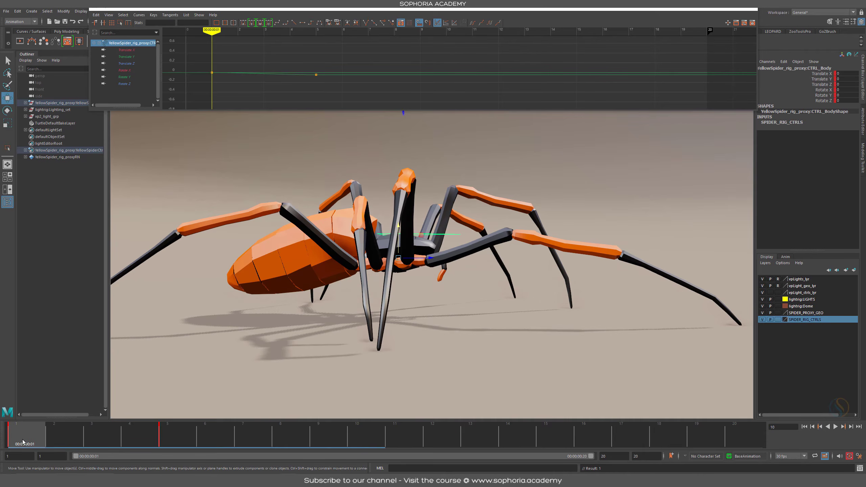
pyautogui.moveTo(24, 438); pyautogui.dragTo(365, 438, button='middle')
pyautogui.press('s')
pyautogui.hotkey('alt', 'v')
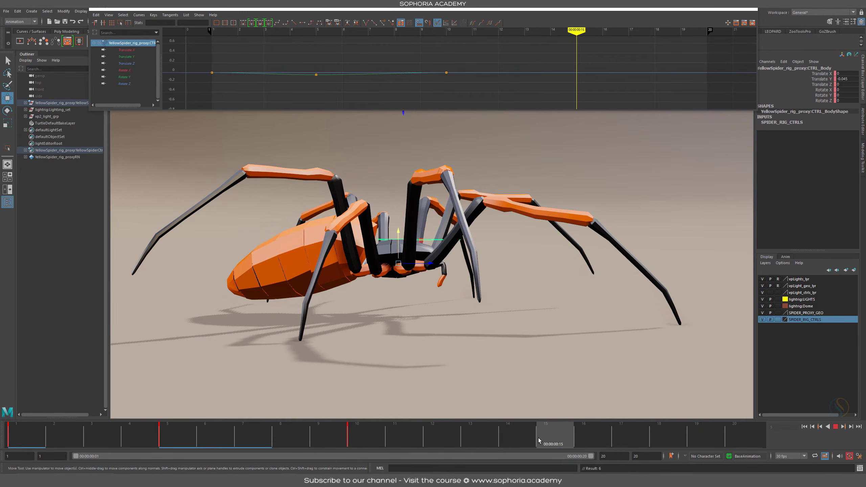
pyautogui.press('s')
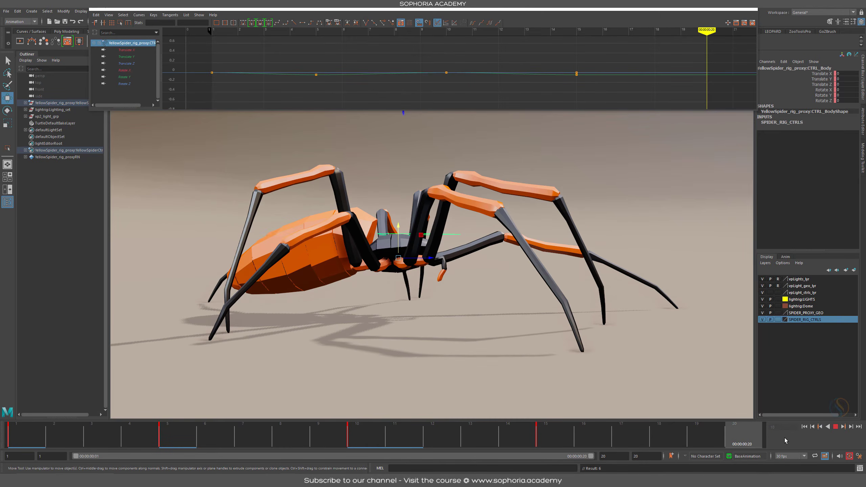
pyautogui.hotkey('alt', 'v')
pyautogui.press('s')
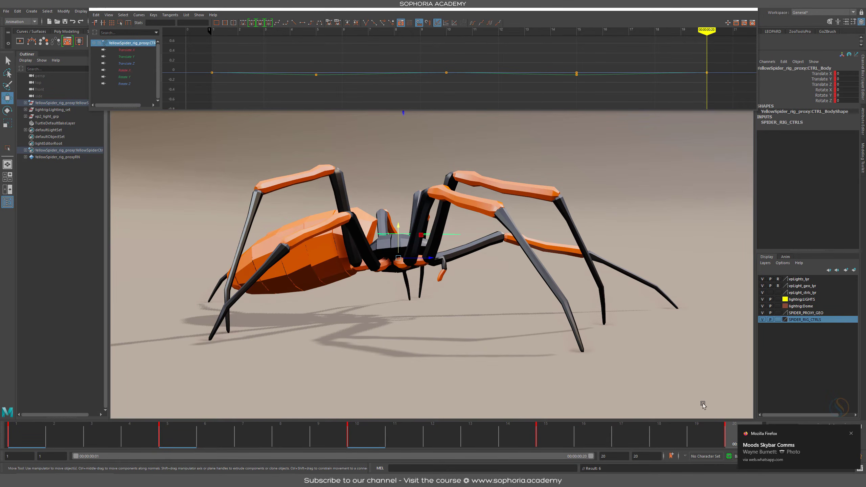
pyautogui.click(851, 434)
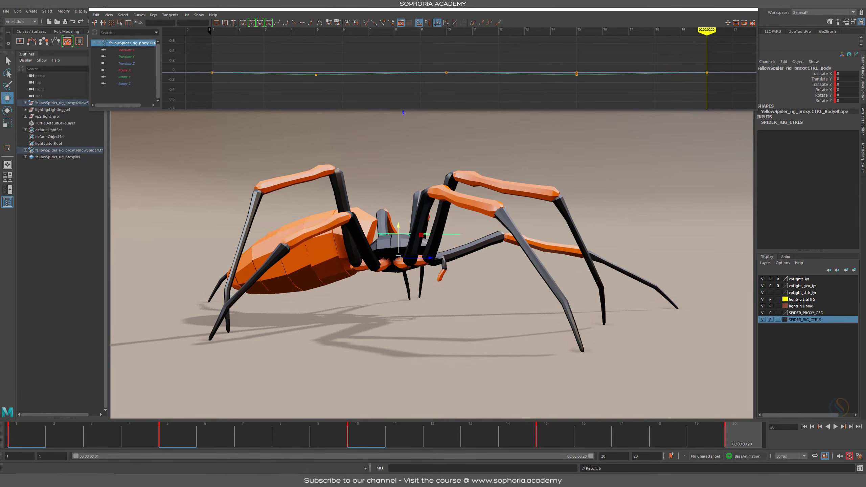
# Step: Play back the body's up-and-down motion from the side of the spider
pyautogui.click(397, 223)
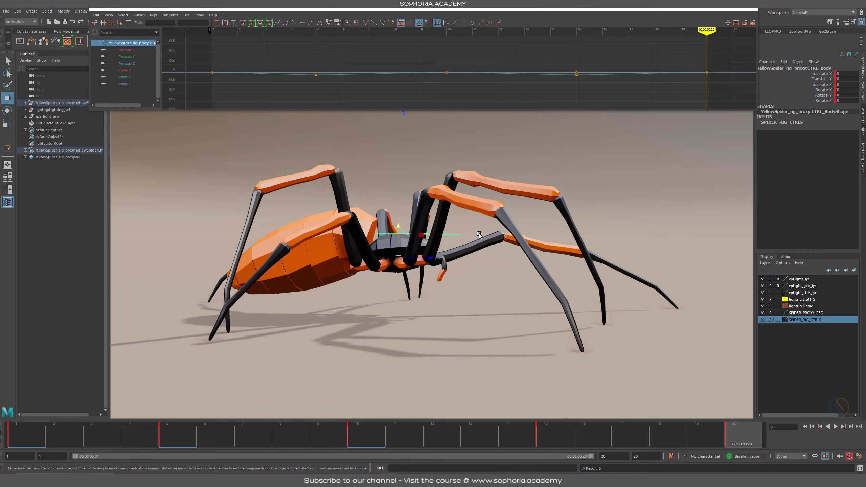
pyautogui.moveTo(442, 278)
pyautogui.keyDown('alt'); pyautogui.mouseDown()
pyautogui.moveTo(443, 287)
pyautogui.moveTo(444, 279)
pyautogui.mouseUp(); pyautogui.keyUp('alt')
pyautogui.hotkey('alt', 'shift', 'v')
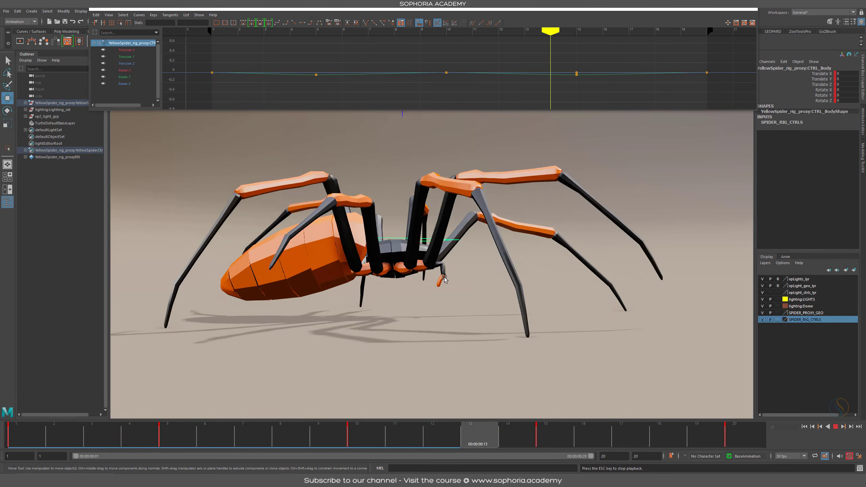
pyautogui.press('Escape')
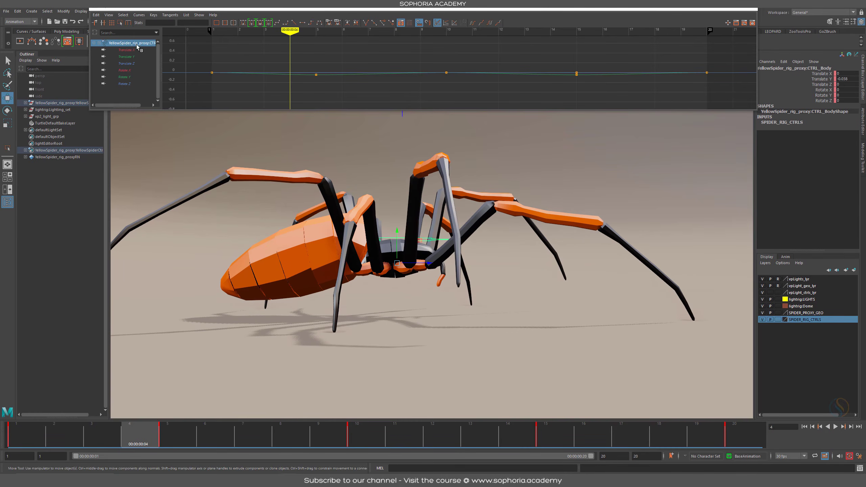
# Step: Check the CTRL_Body channel curves one by one and isolate the Translate Y curve, framing it in the Graph Editor
pyautogui.click(150, 56)
pyautogui.click(131, 64)
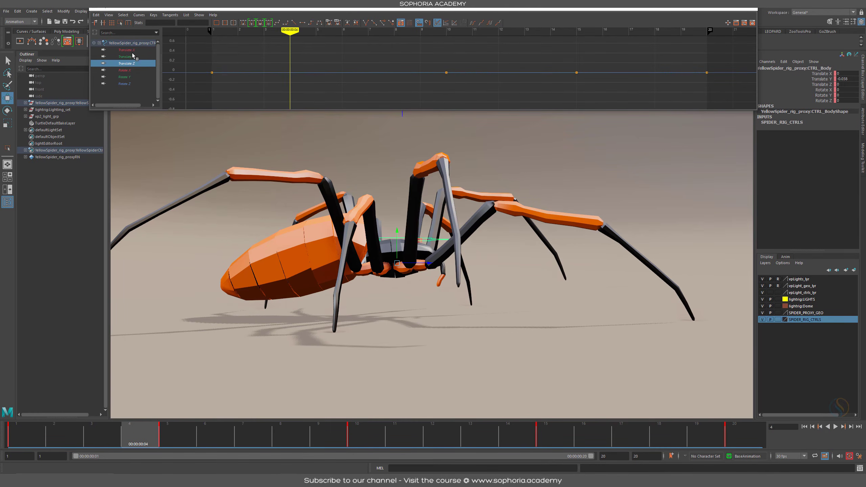
pyautogui.click(132, 51)
pyautogui.click(133, 56)
pyautogui.click(132, 71)
pyautogui.click(130, 77)
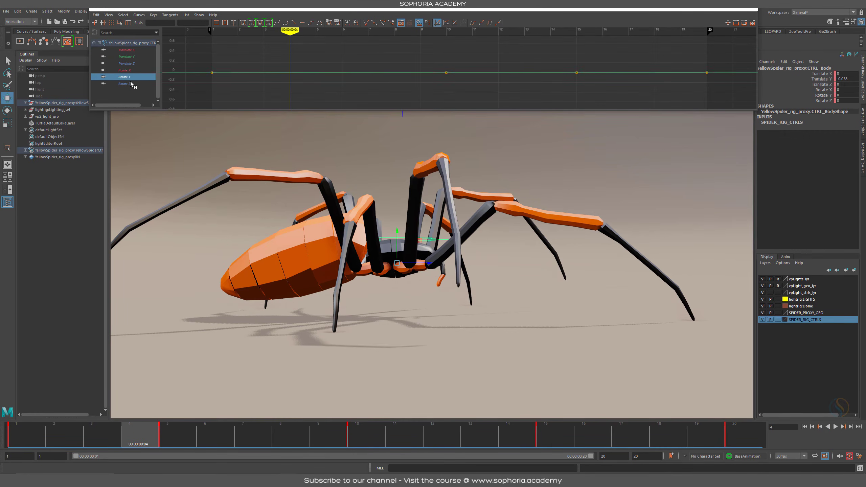
pyautogui.click(131, 83)
pyautogui.click(132, 57)
pyautogui.keyDown('alt'); pyautogui.keyDown('shift'); pyautogui.moveTo(524, 71); pyautogui.dragTo(518, 62, button='right'); pyautogui.keyUp('shift'); pyautogui.keyUp('alt')
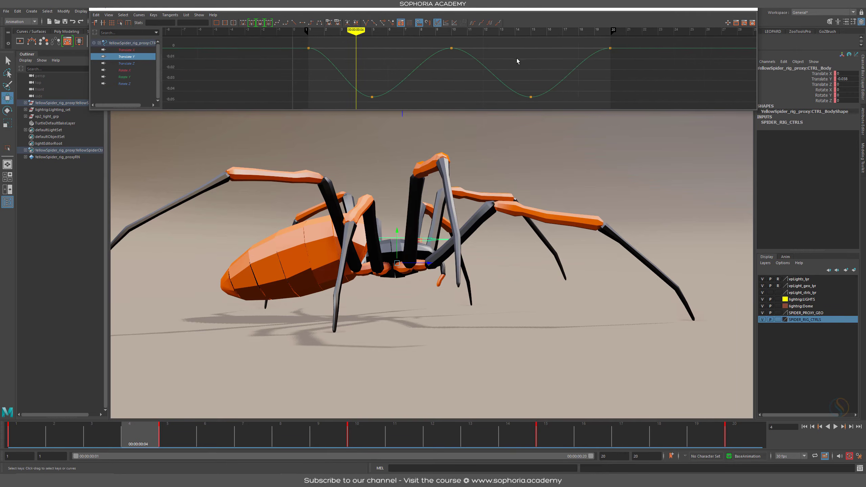
pyautogui.keyDown('alt'); pyautogui.moveTo(518, 62); pyautogui.dragTo(519, 68, button='middle'); pyautogui.keyUp('alt')
pyautogui.keyDown('alt'); pyautogui.moveTo(513, 66); pyautogui.dragTo(544, 71, button='right'); pyautogui.keyUp('alt')
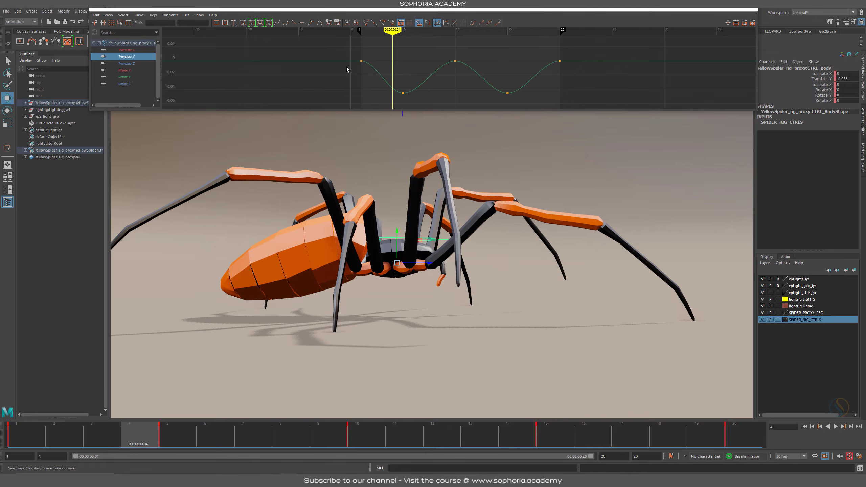
# Step: Raise the whole Translate Y curve by about 0.02 so it swings above and below zero
pyautogui.click(439, 67)
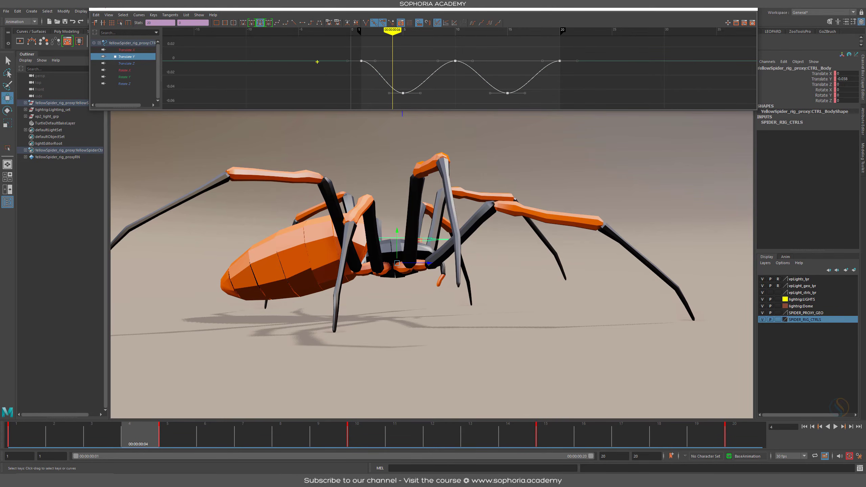
pyautogui.moveTo(321, 62); pyautogui.dragTo(597, 62)
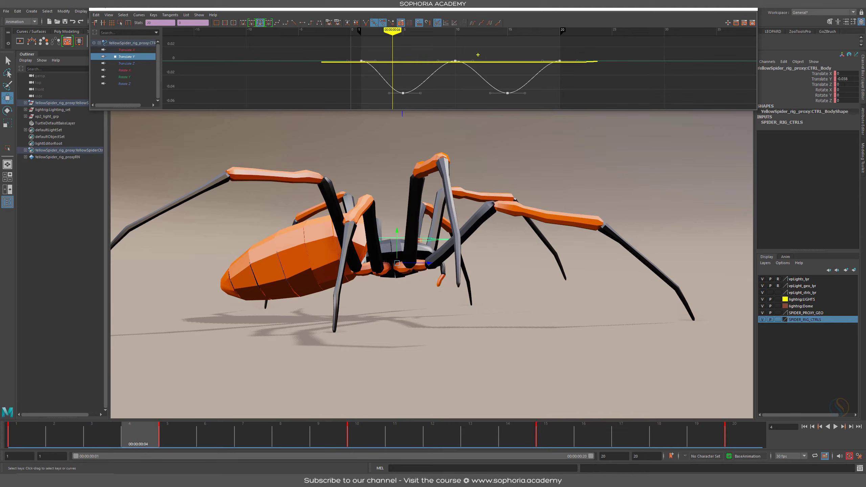
pyautogui.press('Escape')
pyautogui.moveTo(439, 84); pyautogui.dragTo(439, 70)
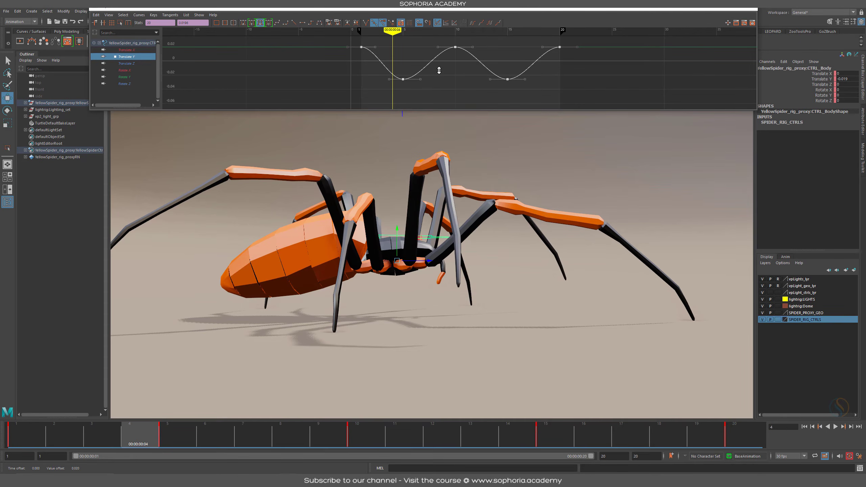
# Step: Cycle the Translate Y curve before and after its keys, and make the Graph Editor taller
pyautogui.keyDown('alt'); pyautogui.moveTo(494, 53); pyautogui.dragTo(465, 64, button='middle'); pyautogui.keyUp('alt')
pyautogui.click(472, 23)
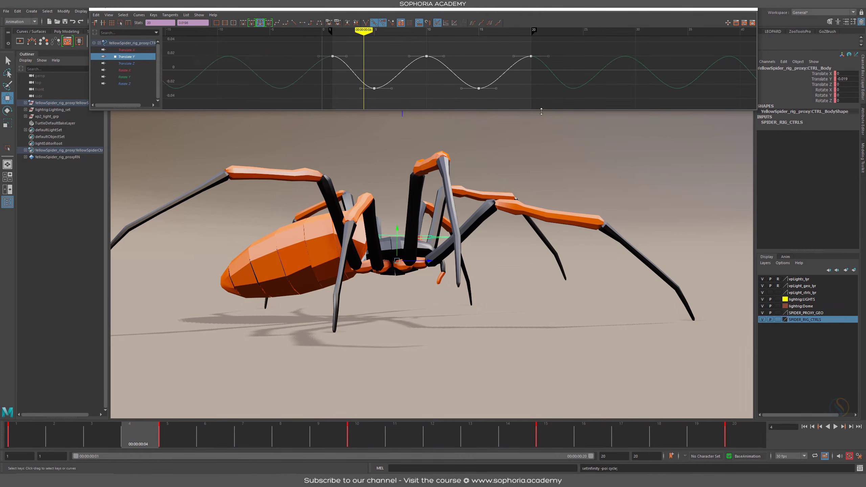
pyautogui.moveTo(557, 148); pyautogui.dragTo(556, 135)
pyautogui.keyDown('alt'); pyautogui.moveTo(501, 95); pyautogui.dragTo(514, 94, button='middle'); pyautogui.keyUp('alt')
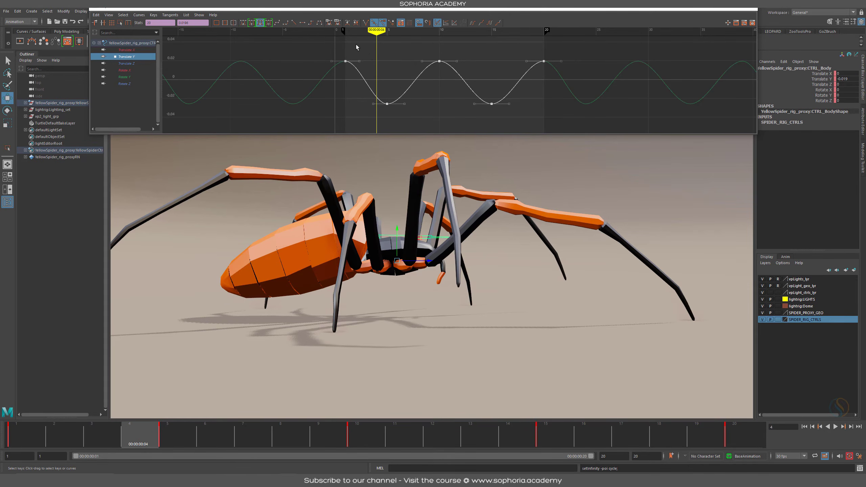
# Step: Tilt the Translate Y tangents slightly upward at frames 1, 10 and 20, and slightly downward at frames 5 and 15
pyautogui.moveTo(364, 51); pyautogui.dragTo(354, 72)
pyautogui.keyDown('shift'); pyautogui.moveTo(468, 51); pyautogui.dragTo(422, 71); pyautogui.keyUp('shift')
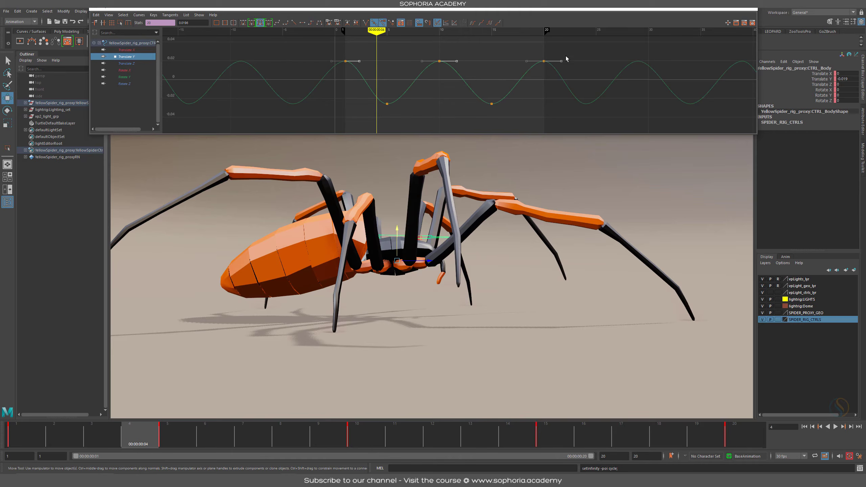
pyautogui.moveTo(644, 69); pyautogui.dragTo(645, 59, button='middle')
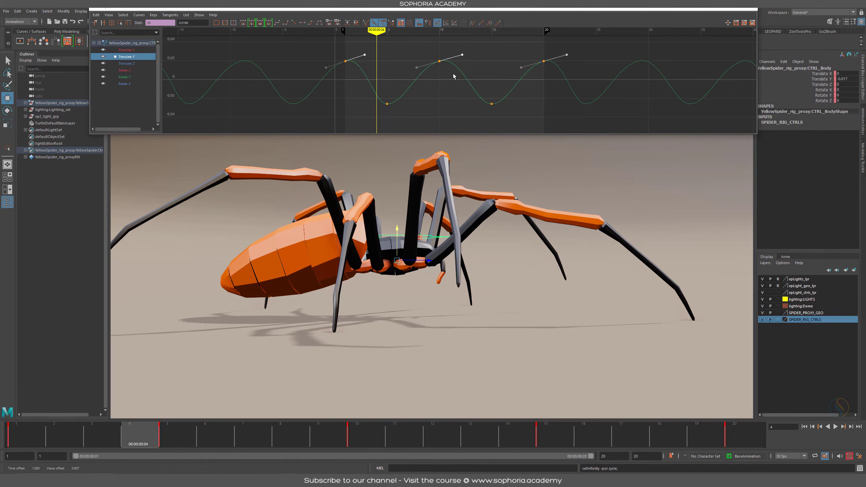
pyautogui.moveTo(429, 95); pyautogui.dragTo(373, 112)
pyautogui.keyDown('shift'); pyautogui.moveTo(525, 103); pyautogui.dragTo(509, 116); pyautogui.keyUp('shift')
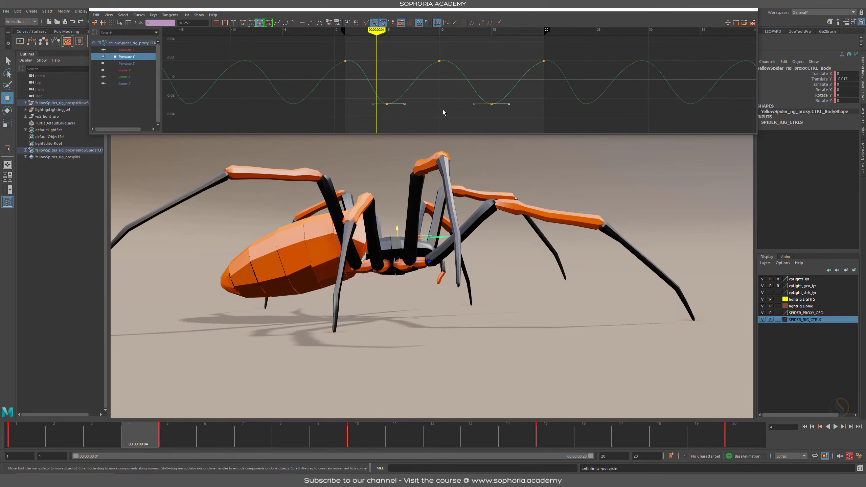
pyautogui.moveTo(443, 112); pyautogui.dragTo(456, 118, button='middle')
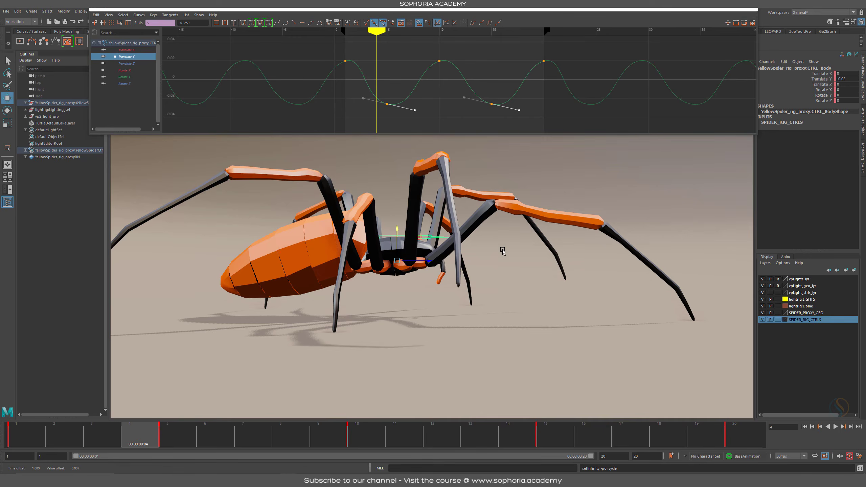
# Step: Play back the walk cycle while viewing the spider from the front
pyautogui.hotkey('alt', 'v')
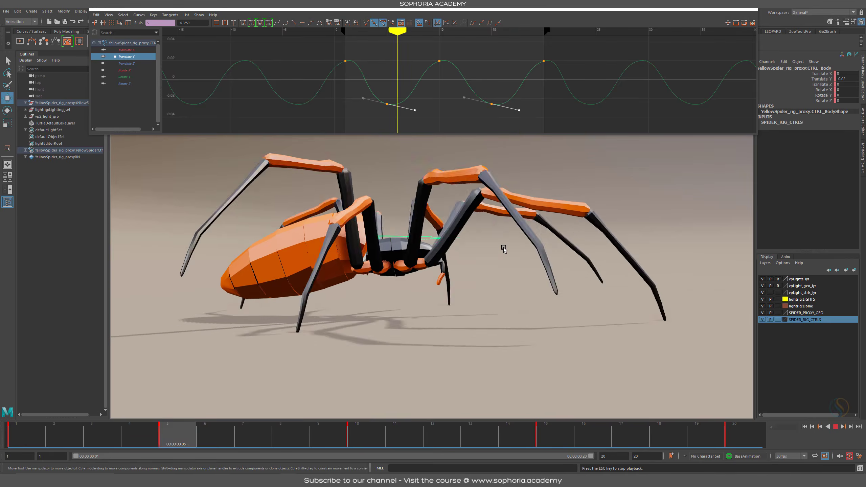
pyautogui.keyDown('alt'); pyautogui.moveTo(430, 283); pyautogui.dragTo(357, 286); pyautogui.keyUp('alt')
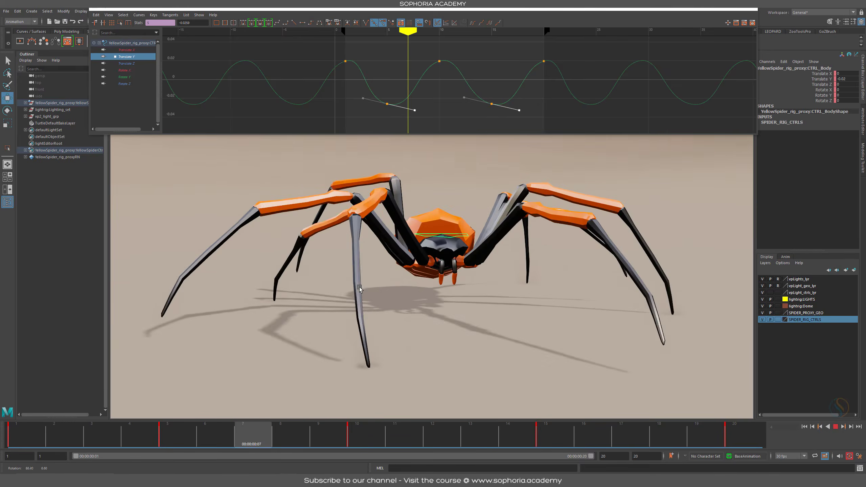
pyautogui.keyDown('alt'); pyautogui.moveTo(501, 271); pyautogui.dragTo(480, 270); pyautogui.keyUp('alt')
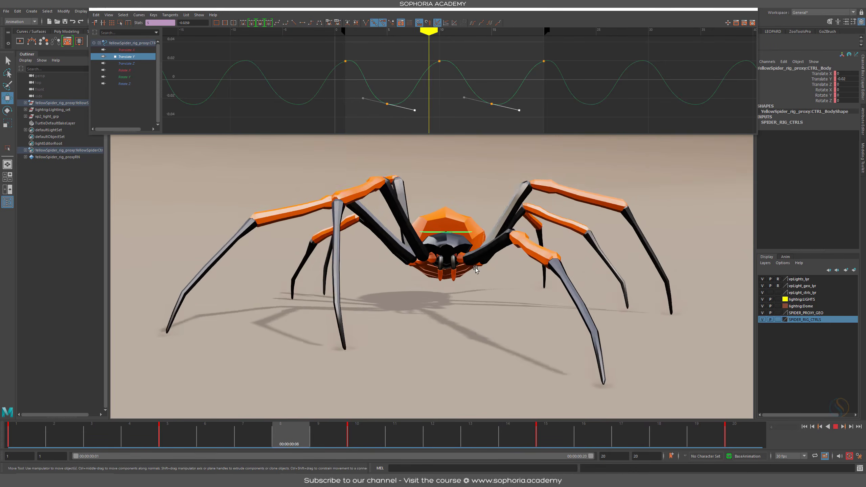
pyautogui.press('Escape')
# Step: Try scaling the Translate Y curve, undo it, and shift all its keys up by about 0.004
pyautogui.click(457, 72)
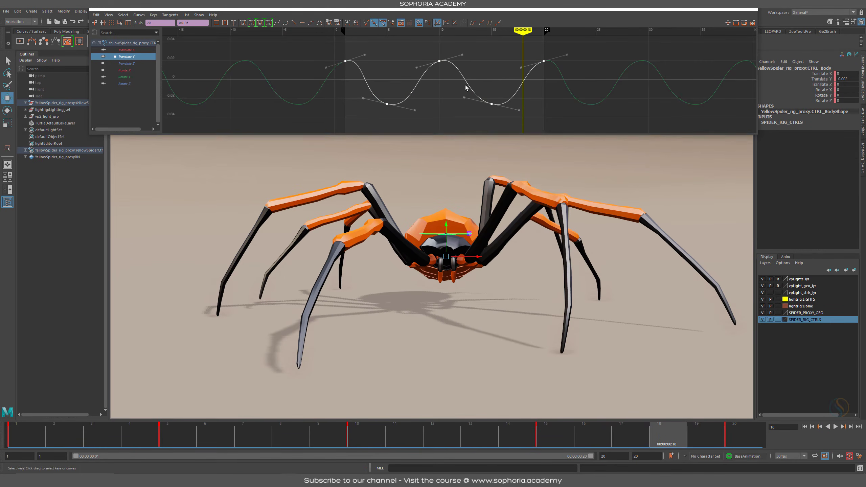
pyautogui.press('r')
pyautogui.keyDown('shift'); pyautogui.moveTo(440, 74); pyautogui.dragTo(441, 75, button='middle'); pyautogui.keyUp('shift')
pyautogui.hotkey('ctrl', 'z')
pyautogui.press('w')
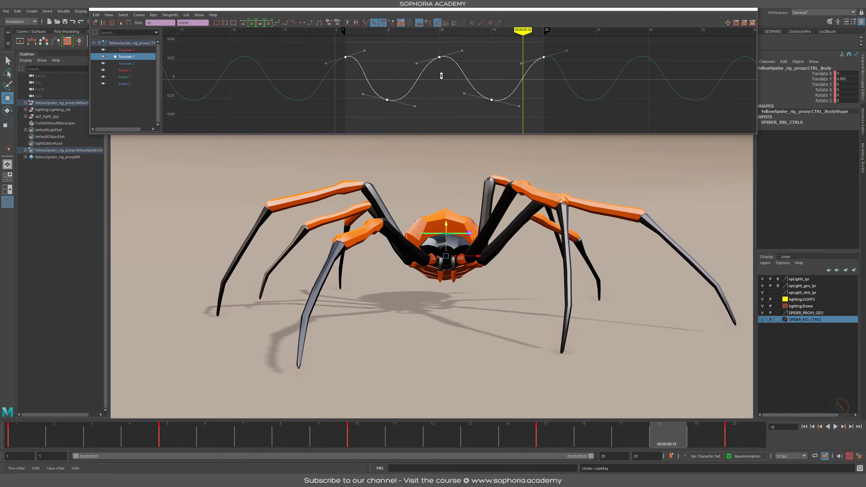
# Step: Scale down the amplitude of the whole Translate Y curve in two passes, playing back the walk to judge the bounce
pyautogui.press('r')
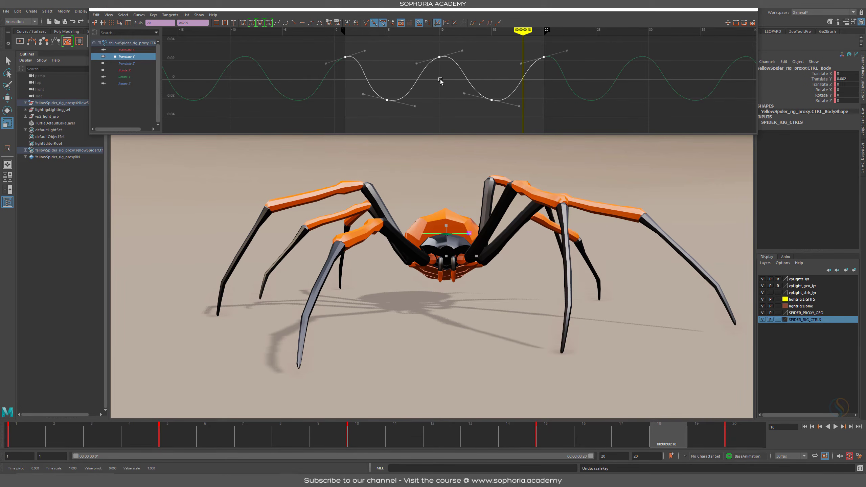
pyautogui.keyDown('shift'); pyautogui.moveTo(440, 81); pyautogui.dragTo(441, 87, button='middle'); pyautogui.keyUp('shift')
pyautogui.hotkey('alt', 'v')
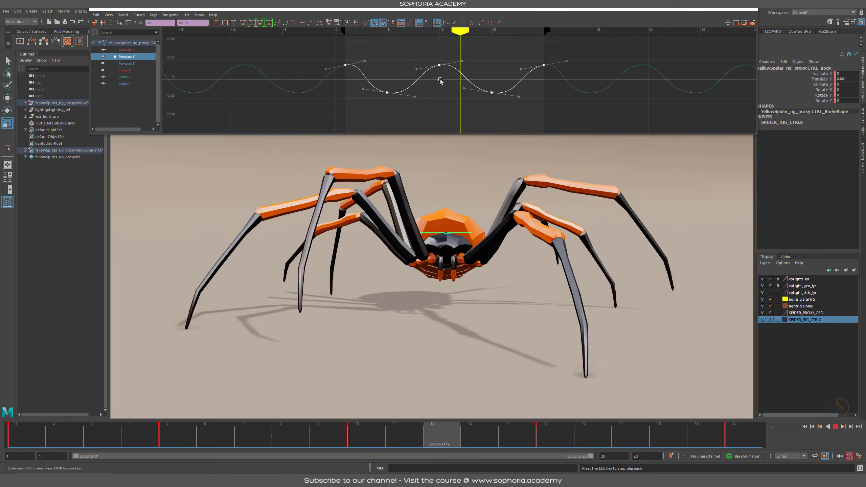
pyautogui.keyDown('shift'); pyautogui.moveTo(441, 79); pyautogui.dragTo(441, 83, button='middle'); pyautogui.keyUp('shift')
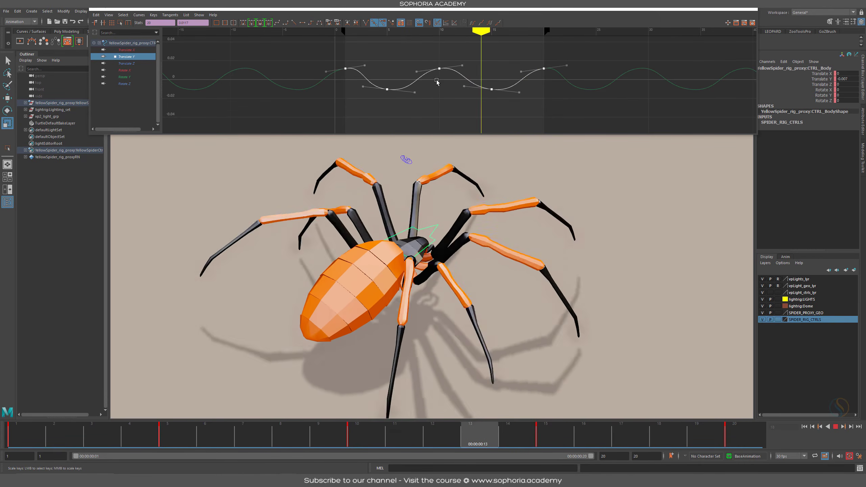
# Step: Scale up the Translate Y curve until its peaks reach about 0.015, stopping playback to view the spider from the front
pyautogui.moveTo(439, 75); pyautogui.dragTo(440, 79)
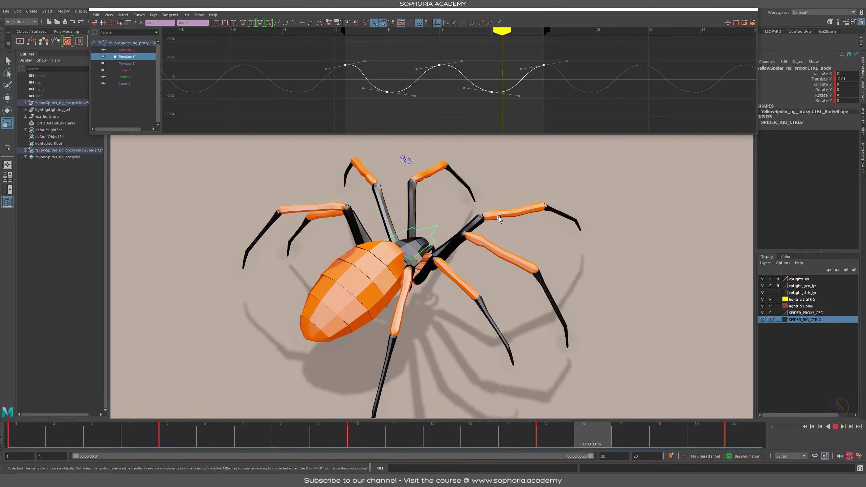
pyautogui.hotkey('alt', 'v')
pyautogui.keyDown('alt'); pyautogui.moveTo(493, 265); pyautogui.dragTo(508, 195); pyautogui.keyUp('alt')
pyautogui.keyDown('alt'); pyautogui.moveTo(509, 196); pyautogui.dragTo(550, 259, button='right'); pyautogui.keyUp('alt')
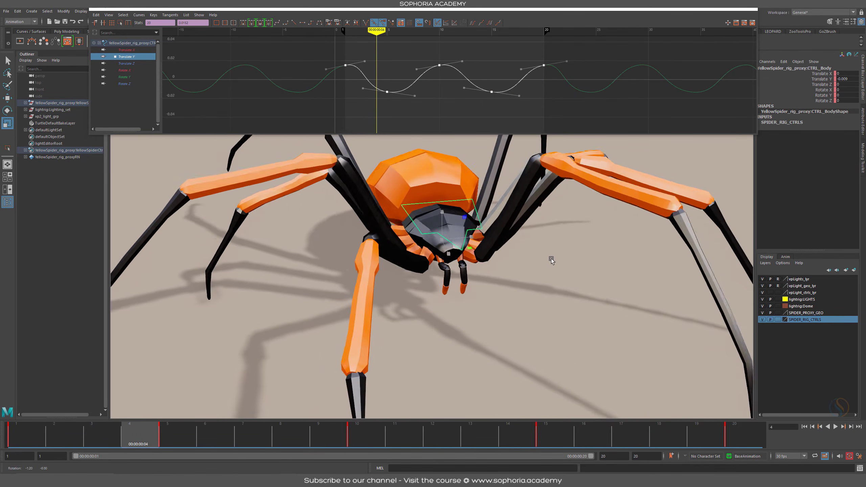
pyautogui.keyDown('alt'); pyautogui.moveTo(551, 259); pyautogui.dragTo(537, 247); pyautogui.keyUp('alt')
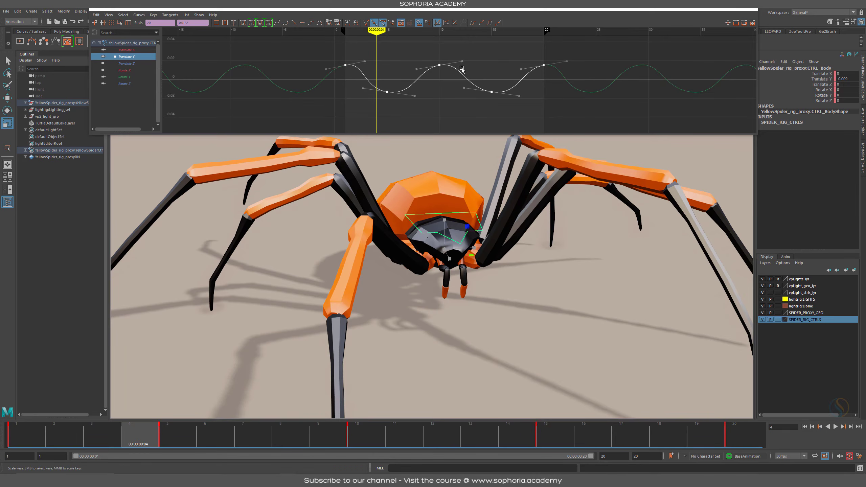
# Step: Copy all selected keys of the body control's Translate Y curve
pyautogui.click(483, 74)
pyautogui.click(512, 86)
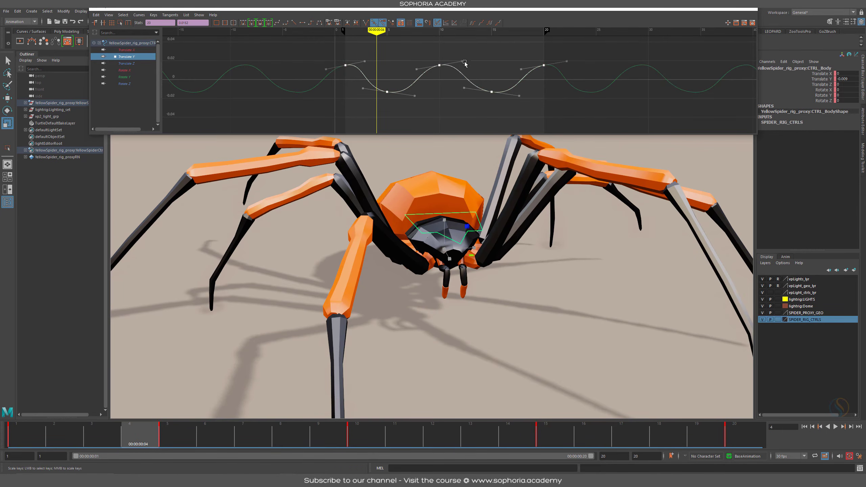
pyautogui.click(98, 15)
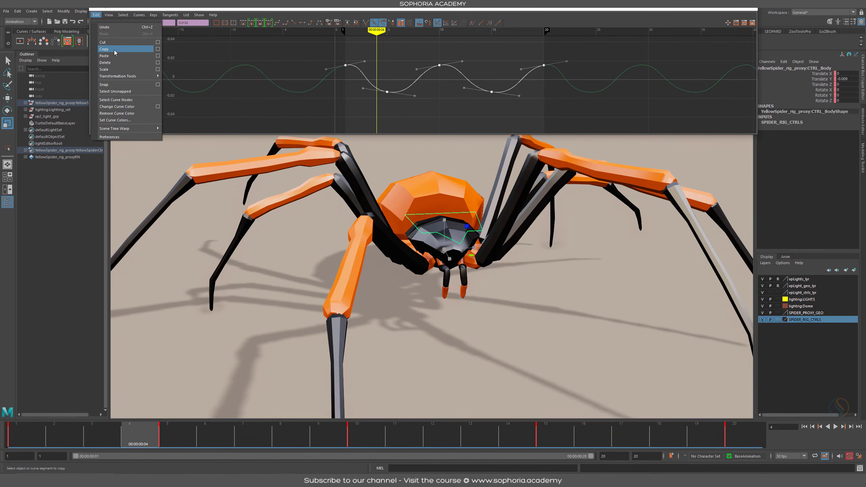
pyautogui.click(114, 52)
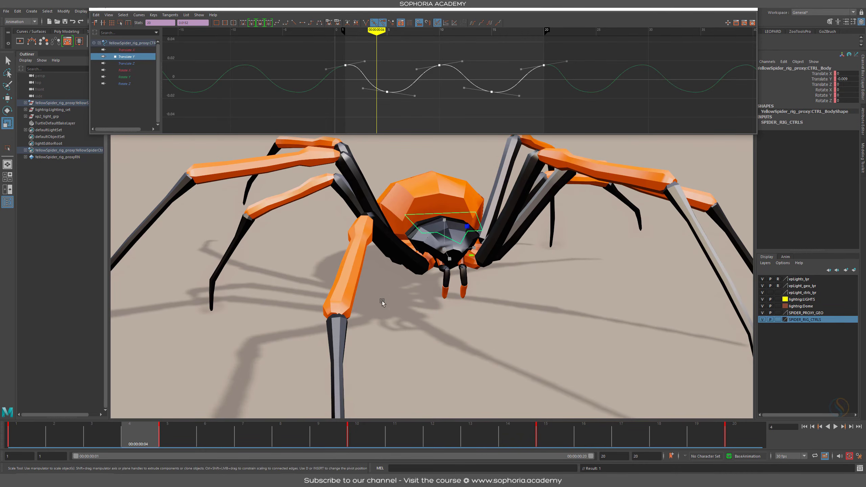
# Step: Try rotating the body control at frame 4 and undo the rotation
pyautogui.moveTo(381, 300)
pyautogui.keyDown('alt'); pyautogui.mouseDown()
pyautogui.moveTo(508, 283)
pyautogui.moveTo(512, 257)
pyautogui.moveTo(495, 280)
pyautogui.moveTo(450, 250)
pyautogui.moveTo(449, 259)
pyautogui.mouseUp(); pyautogui.keyUp('alt')
pyautogui.press('e')
pyautogui.press('s')
pyautogui.hotkey('ctrl', 'z')
pyautogui.hotkey('ctrl', 'z')
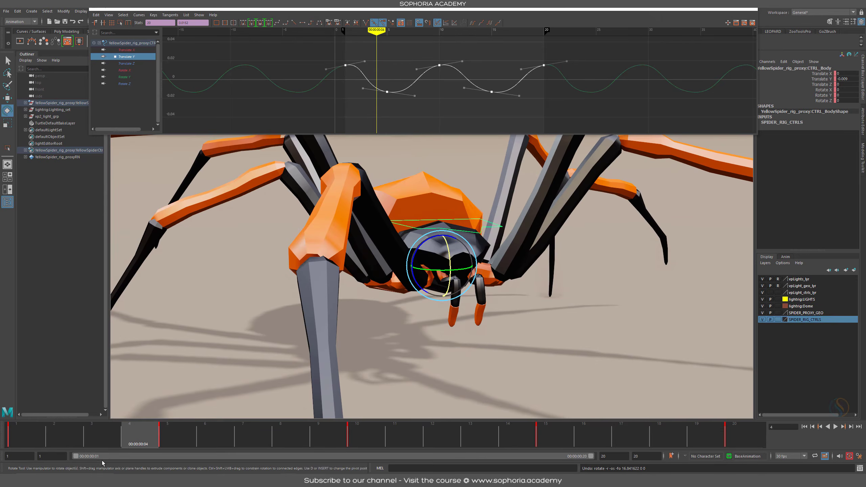
# Step: At frame 1, delete all keys on the body control's Rotate X curve
pyautogui.click(27, 434)
pyautogui.click(126, 70)
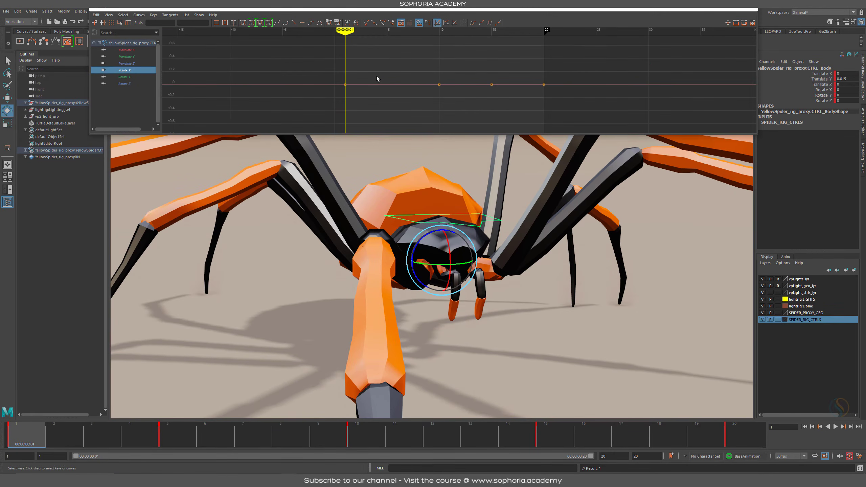
pyautogui.moveTo(576, 66); pyautogui.dragTo(316, 115)
pyautogui.press('Delete')
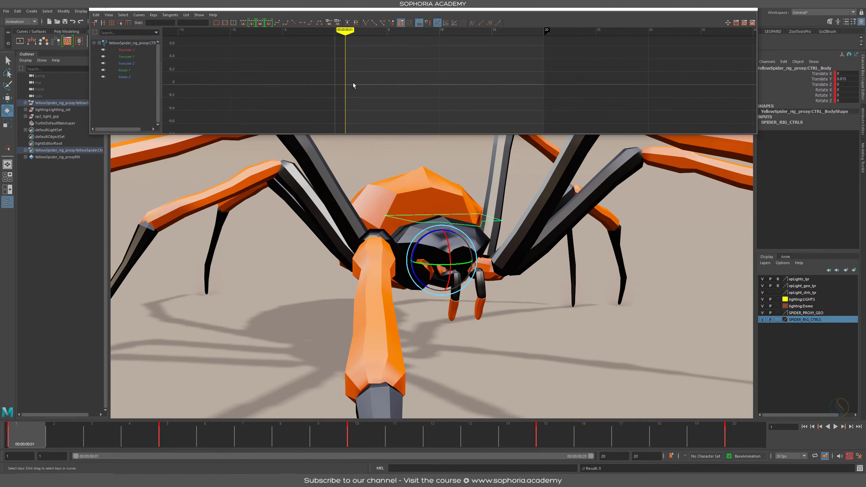
# Step: Paste the copied Translate Y keys onto the body control's Rotate X channel at frame 1
pyautogui.click(821, 90)
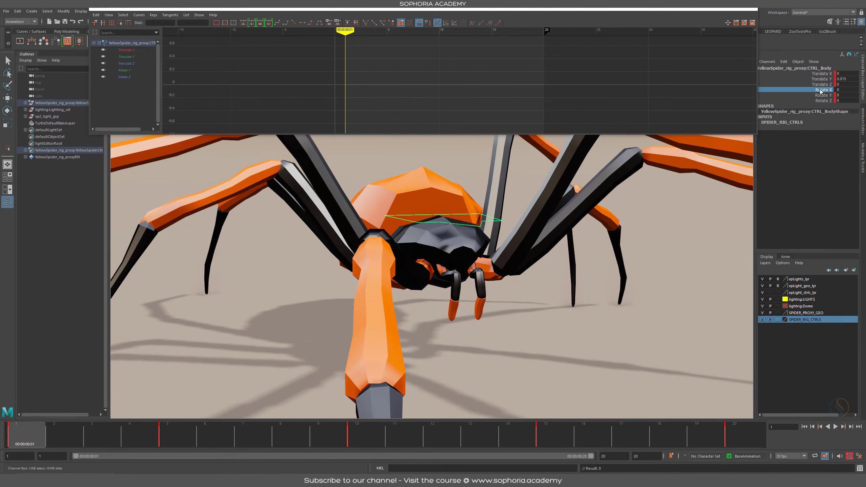
pyautogui.rightClick(820, 90)
pyautogui.click(828, 88)
pyautogui.rightClick(829, 90)
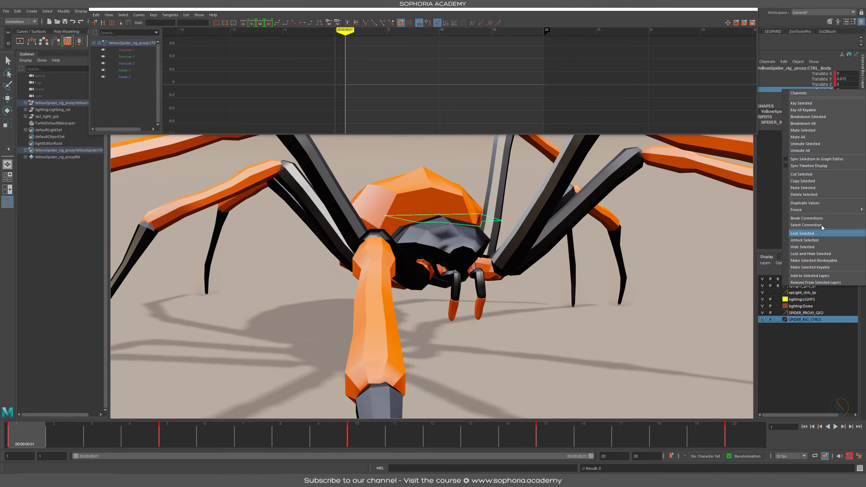
pyautogui.click(821, 188)
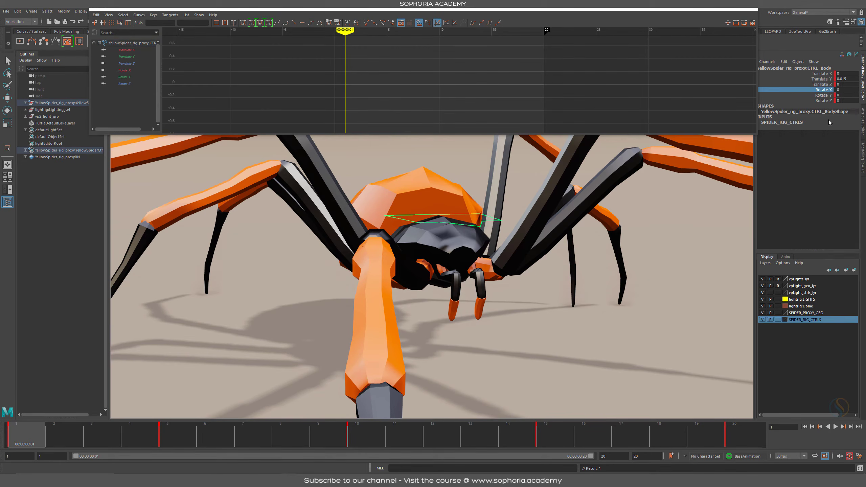
# Step: Select the whole Rotate X curve and scale up its values until the peaks reach about 0.09
pyautogui.click(132, 70)
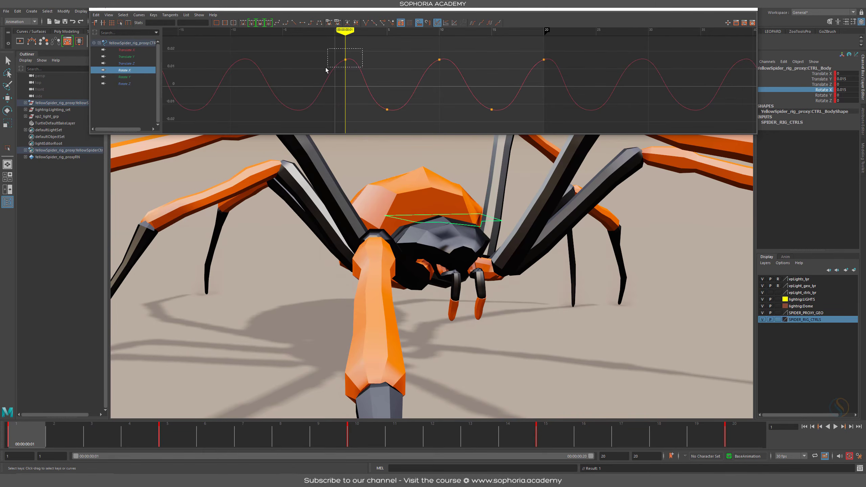
pyautogui.moveTo(325, 70); pyautogui.dragTo(326, 69)
pyautogui.moveTo(61, 443)
pyautogui.mouseDown()
pyautogui.moveTo(257, 447)
pyautogui.moveTo(69, 430)
pyautogui.mouseUp()
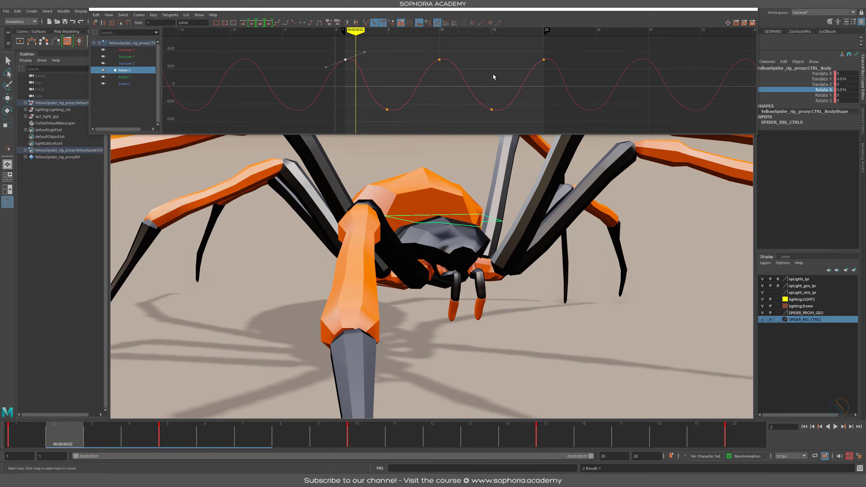
pyautogui.click(412, 95)
pyautogui.press('r')
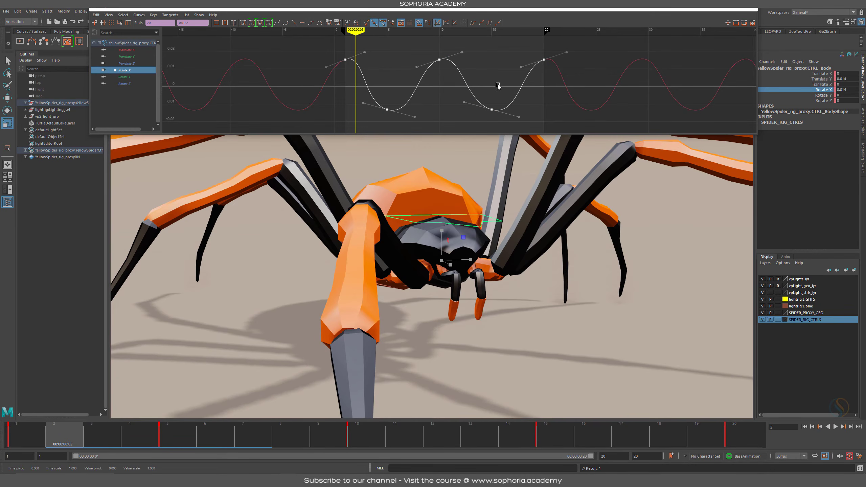
pyautogui.scroll(-1, 498, 86)
pyautogui.click(37, 431)
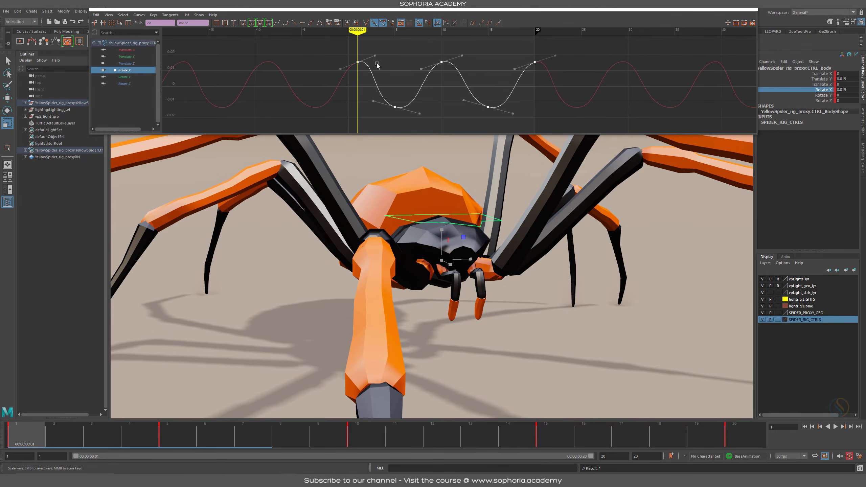
pyautogui.moveTo(442, 88); pyautogui.dragTo(525, 119, button='middle')
pyautogui.press('f')
pyautogui.scroll(-2, 474, 89)
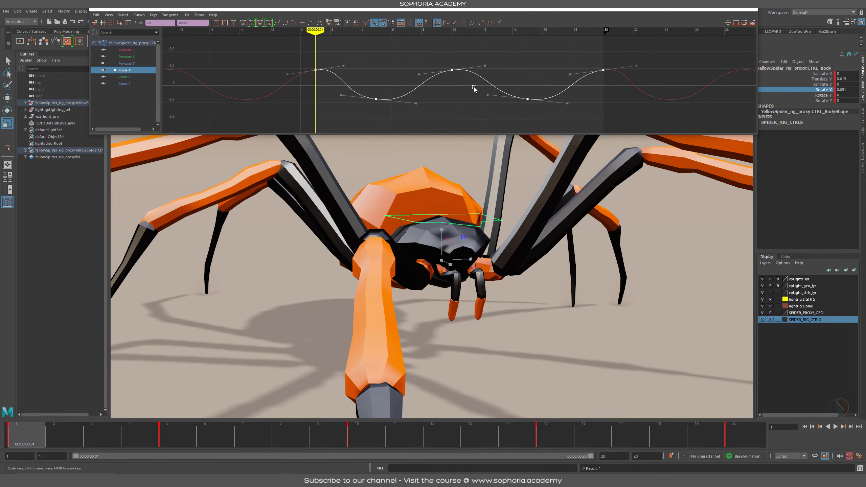
# Step: Scale the Rotate X curve up further in two passes, until its peaks reach about 1.52
pyautogui.moveTo(453, 87); pyautogui.dragTo(495, 102, button='middle')
pyautogui.press('f')
pyautogui.scroll(-3, 496, 102)
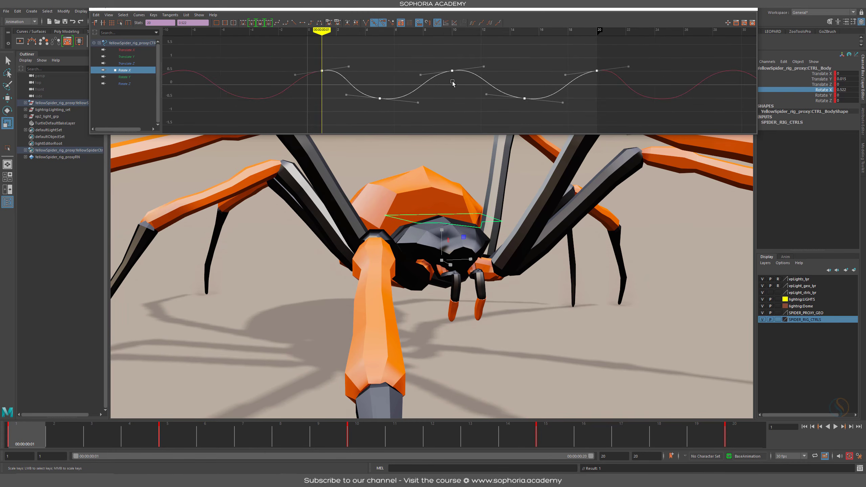
pyautogui.moveTo(453, 86); pyautogui.dragTo(454, 97, button='middle')
# Step: Play back the walk from several angles and scale the Rotate X curve down to peaks of about 0.825
pyautogui.hotkey('alt', 'v')
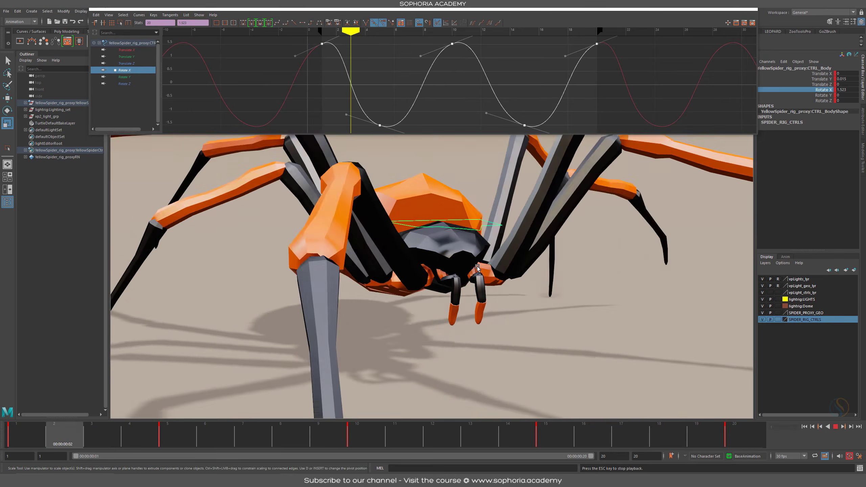
pyautogui.keyDown('alt'); pyautogui.moveTo(484, 309); pyautogui.dragTo(438, 287); pyautogui.keyUp('alt')
pyautogui.scroll(-7, 462, 268)
pyautogui.scroll(3, 495, 271)
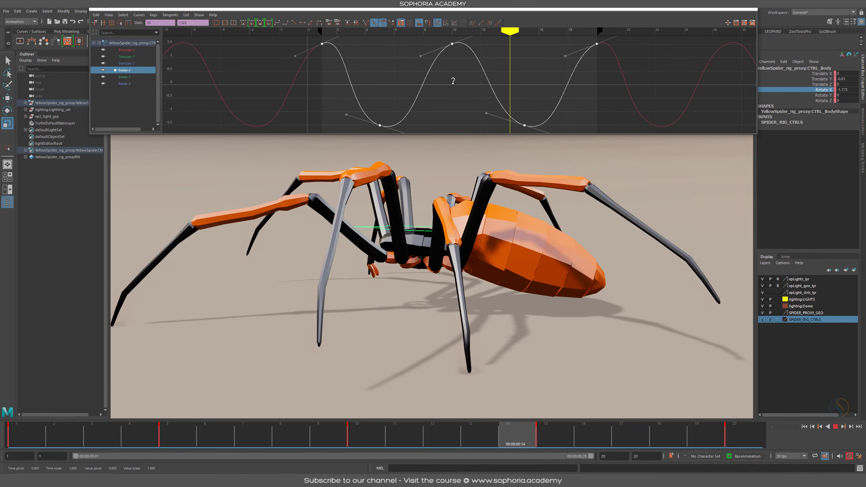
pyautogui.moveTo(452, 85); pyautogui.dragTo(473, 140, button='middle')
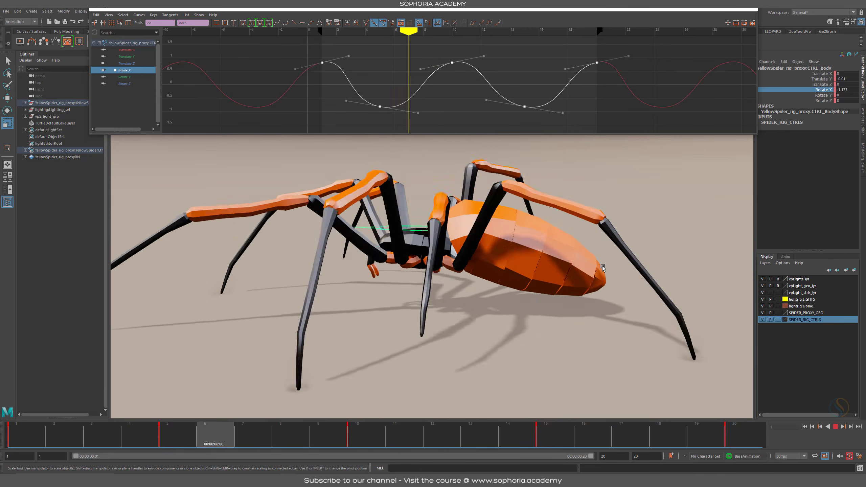
pyautogui.keyDown('alt'); pyautogui.moveTo(542, 250); pyautogui.dragTo(518, 244); pyautogui.keyUp('alt')
pyautogui.press('Escape')
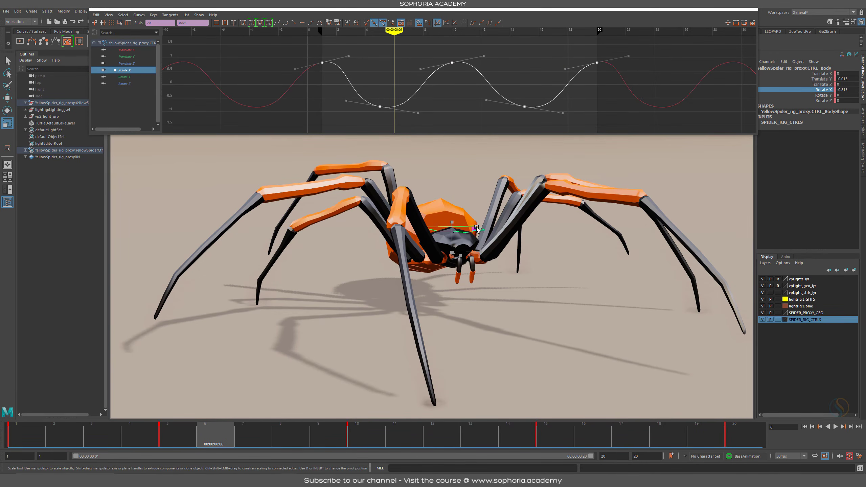
# Step: Move the second Graph Editor window aside, try rolling the body control around Z at frame 6, and undo the rotation
pyautogui.keyDown('alt'); pyautogui.moveTo(474, 228); pyautogui.dragTo(466, 226); pyautogui.keyUp('alt')
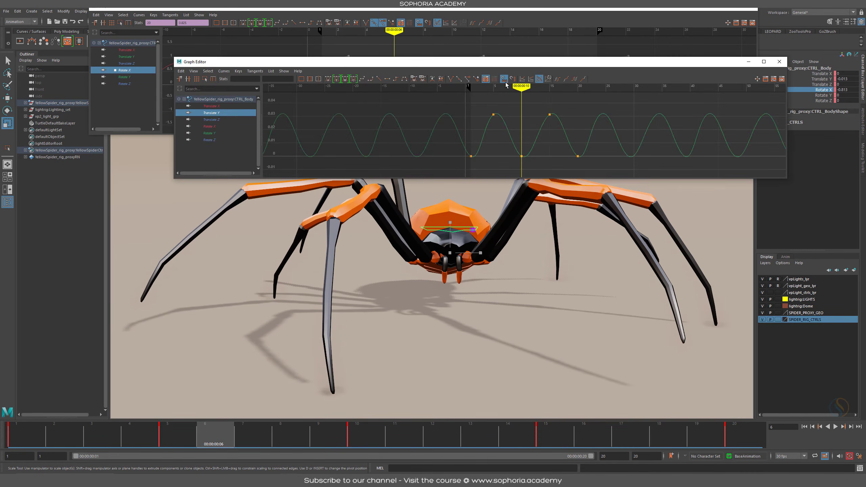
pyautogui.moveTo(582, 63); pyautogui.dragTo(0, 70)
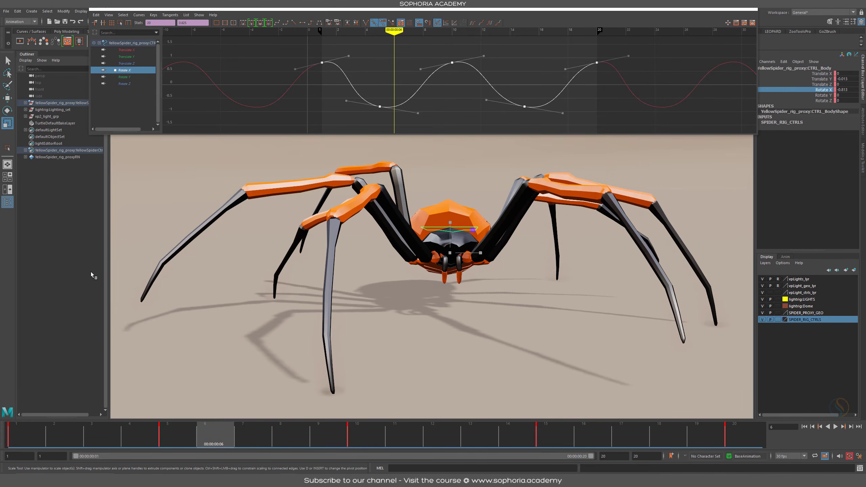
pyautogui.keyDown('alt'); pyautogui.moveTo(465, 230); pyautogui.dragTo(484, 228, button='right'); pyautogui.keyUp('alt')
pyautogui.press('e')
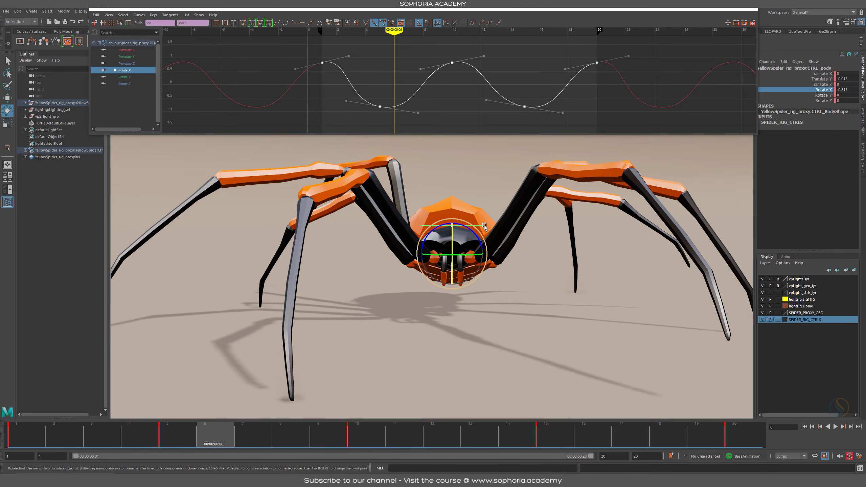
pyautogui.moveTo(479, 236); pyautogui.dragTo(475, 228)
pyautogui.hotkey('ctrl', 'z')
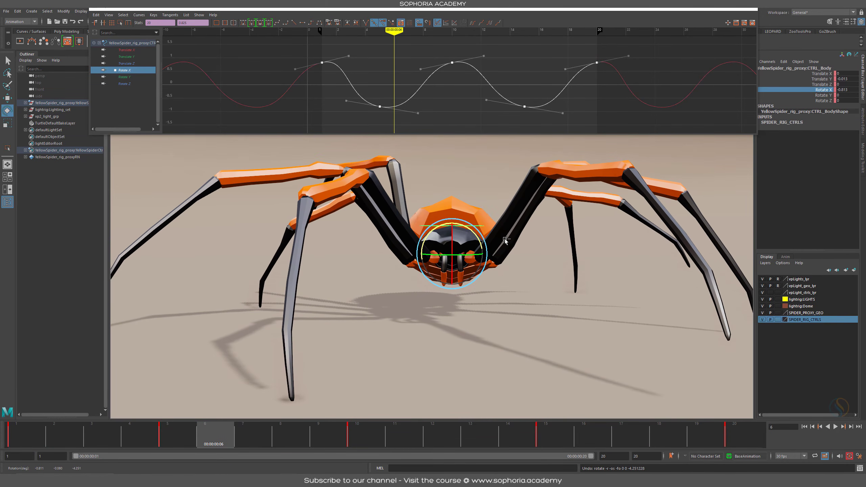
# Step: Delete the key at frame 15 on the body control's Rotate Z curve
pyautogui.click(130, 83)
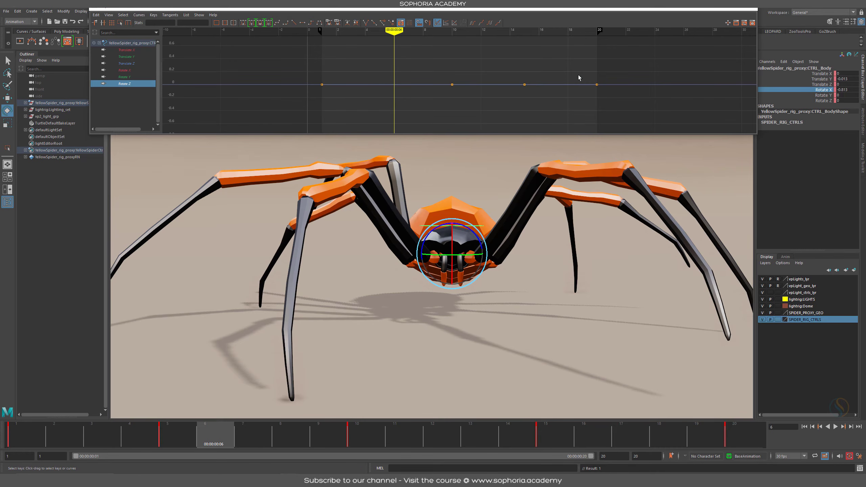
pyautogui.moveTo(565, 67); pyautogui.dragTo(515, 110)
pyautogui.press('Delete')
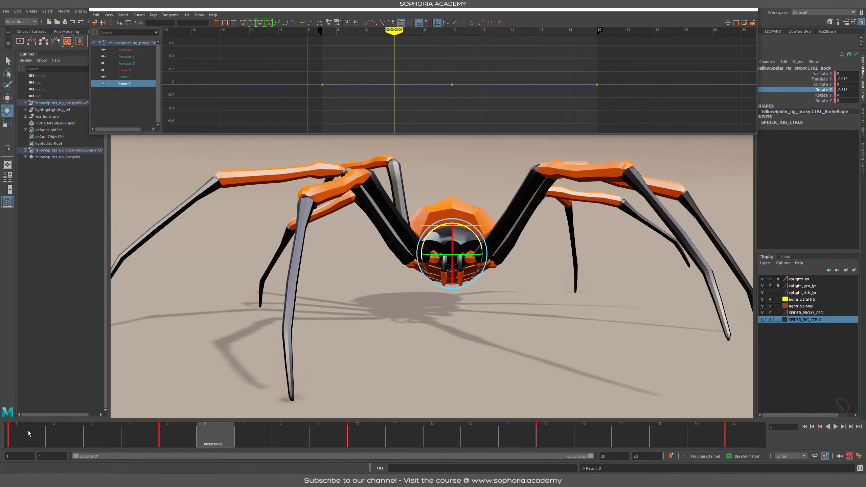
# Step: Raise the Rotate Z keys at frames 1 and 20 to about 0.67
pyautogui.click(29, 434)
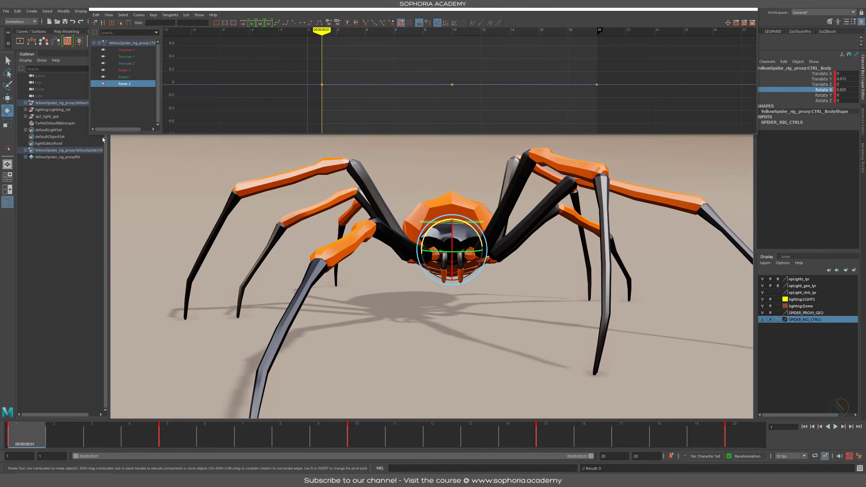
pyautogui.moveTo(337, 66); pyautogui.dragTo(295, 101)
pyautogui.keyDown('shift'); pyautogui.moveTo(567, 107); pyautogui.dragTo(566, 108); pyautogui.keyUp('shift')
pyautogui.keyDown('shift'); pyautogui.moveTo(527, 97); pyautogui.dragTo(526, 55, button='middle'); pyautogui.keyUp('shift')
# Step: Lower the Rotate Z key at frame 10 to about -0.68
pyautogui.moveTo(476, 65); pyautogui.dragTo(429, 120)
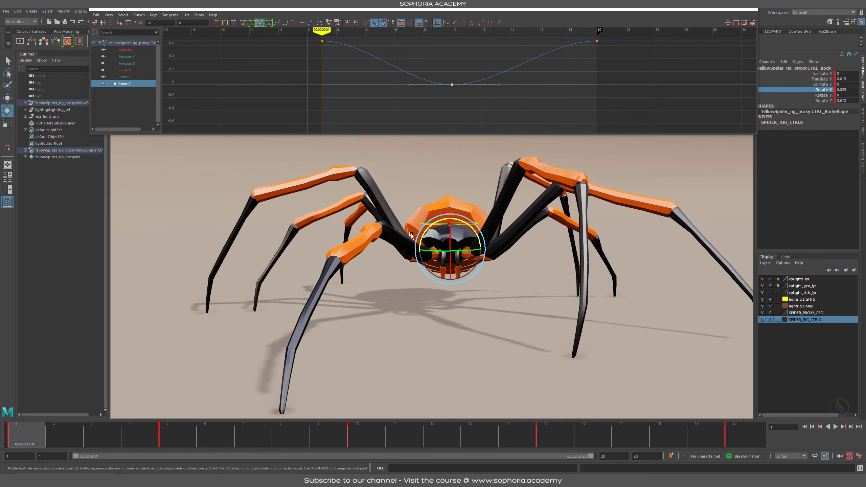
pyautogui.keyDown('shift'); pyautogui.moveTo(454, 96); pyautogui.dragTo(450, 147, button='middle'); pyautogui.keyUp('shift')
pyautogui.keyDown('alt'); pyautogui.moveTo(542, 295); pyautogui.dragTo(587, 220, button='right'); pyautogui.keyUp('alt')
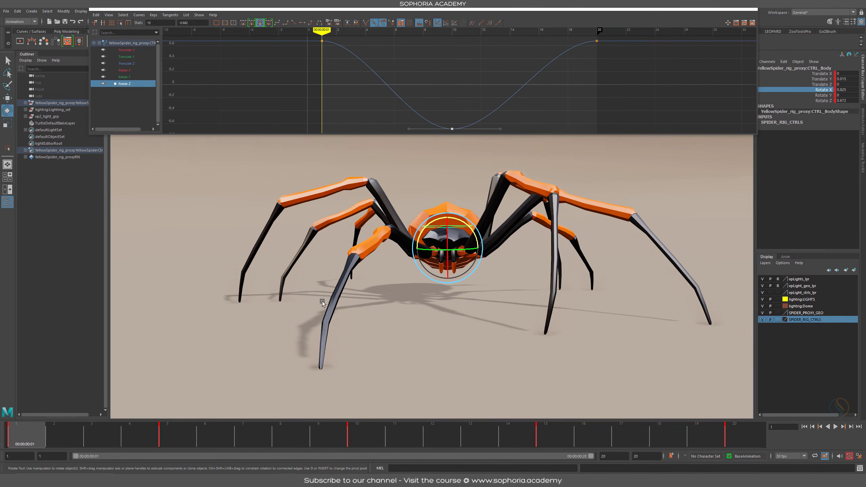
# Step: Try shifting the spider's body control sideways at frame 1, and undo the move
pyautogui.press('w')
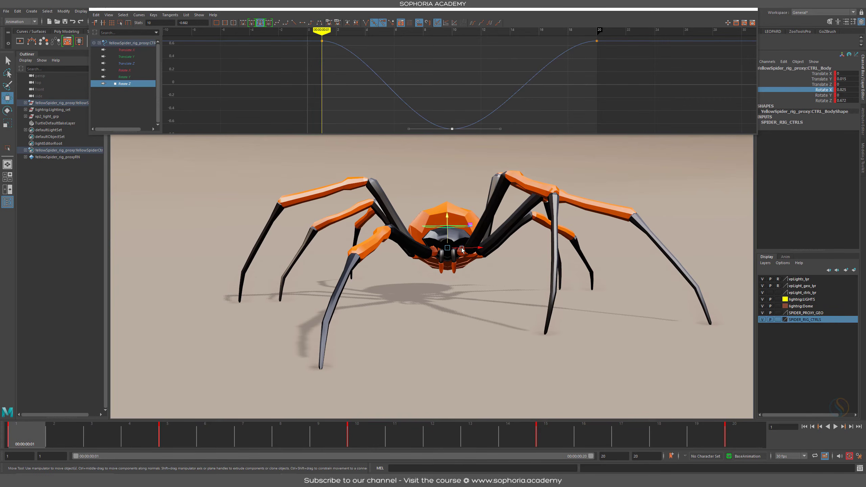
pyautogui.moveTo(462, 247); pyautogui.dragTo(415, 248)
pyautogui.hotkey('ctrl', 'z')
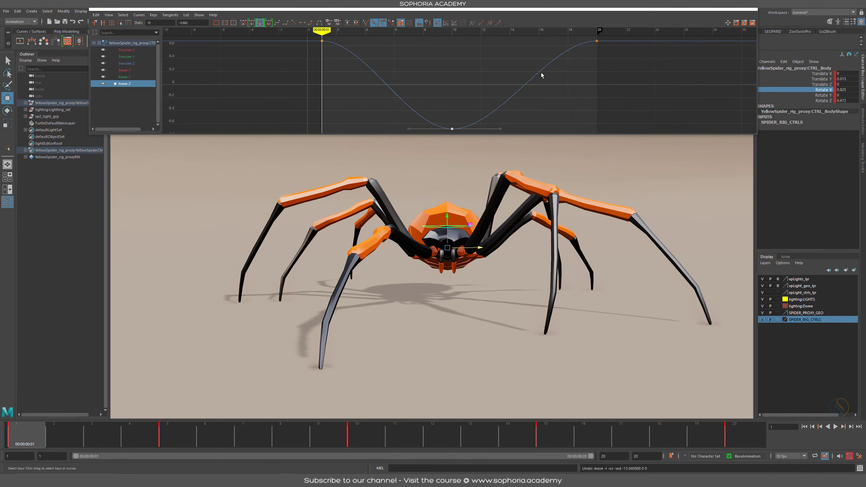
# Step: Select all Rotate Z keys of the body control and set their pre- and post-infinity to cycle
pyautogui.moveTo(566, 78); pyautogui.dragTo(479, 116)
pyautogui.click(473, 22)
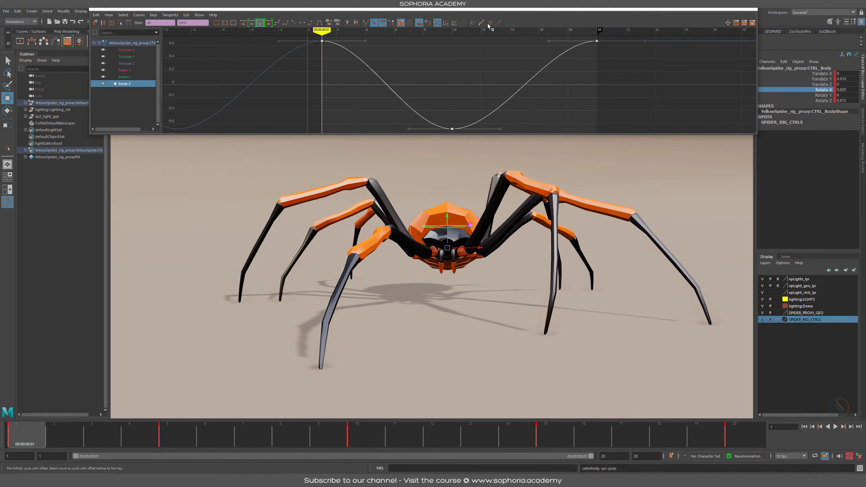
pyautogui.click(489, 22)
pyautogui.scroll(-1, 570, 79)
pyautogui.scroll(-2, 570, 79)
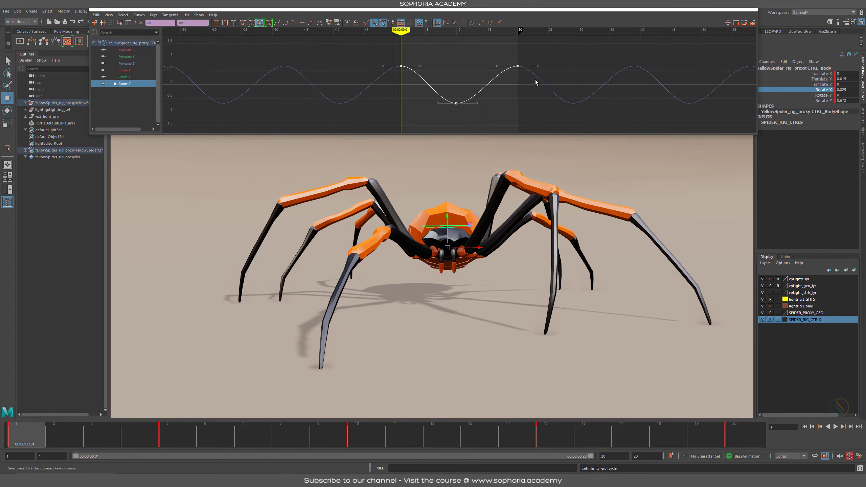
# Step: Tilt the Rotate Z tangents upward on the first and last keys and downward on the middle key, checking by scrubbing
pyautogui.moveTo(394, 67); pyautogui.dragTo(396, 66)
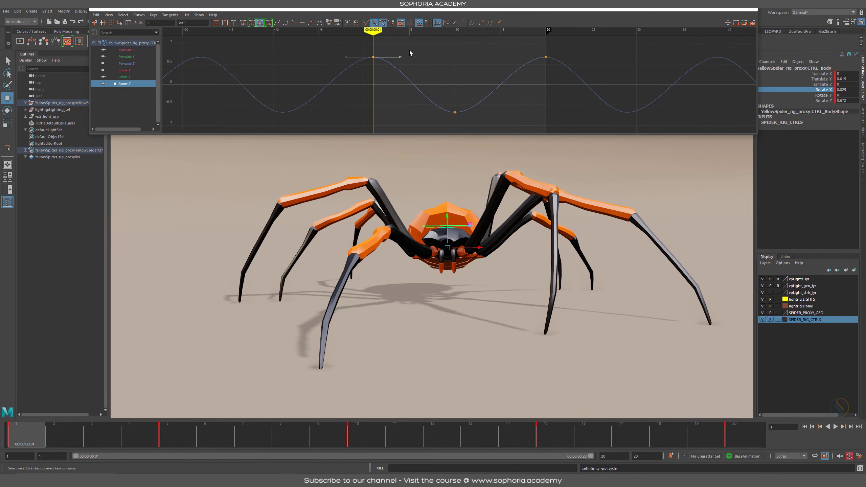
pyautogui.moveTo(550, 48); pyautogui.dragTo(540, 63)
pyautogui.moveTo(593, 44); pyautogui.dragTo(577, 60)
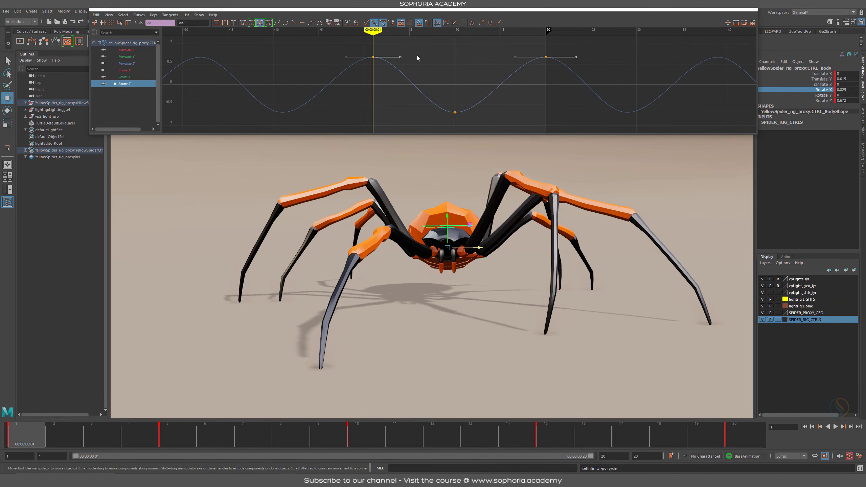
pyautogui.moveTo(610, 66); pyautogui.dragTo(609, 52, button='middle')
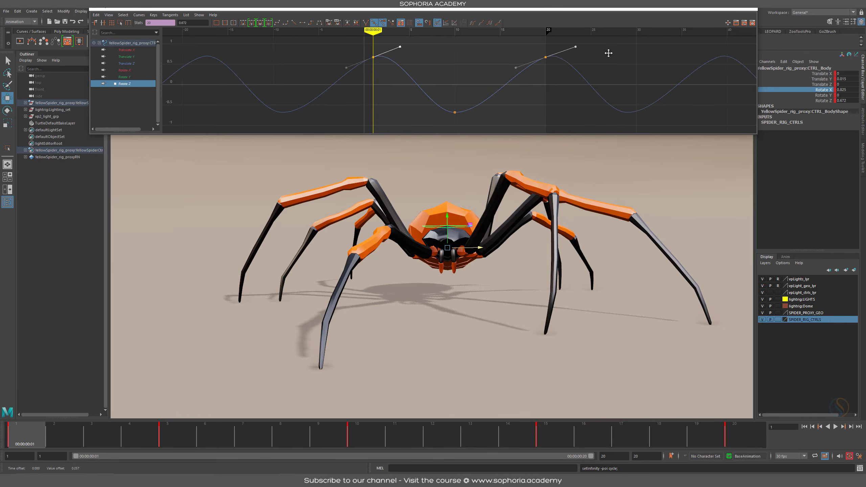
pyautogui.click(455, 112)
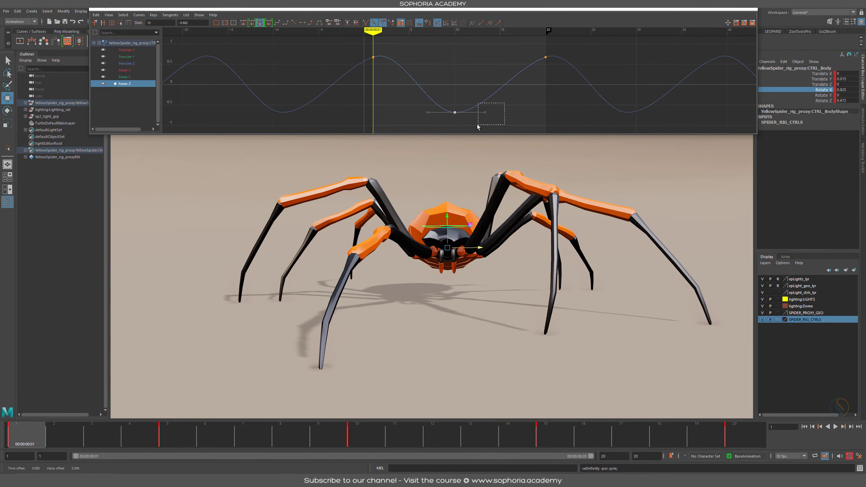
pyautogui.moveTo(454, 111); pyautogui.dragTo(494, 139, button='middle')
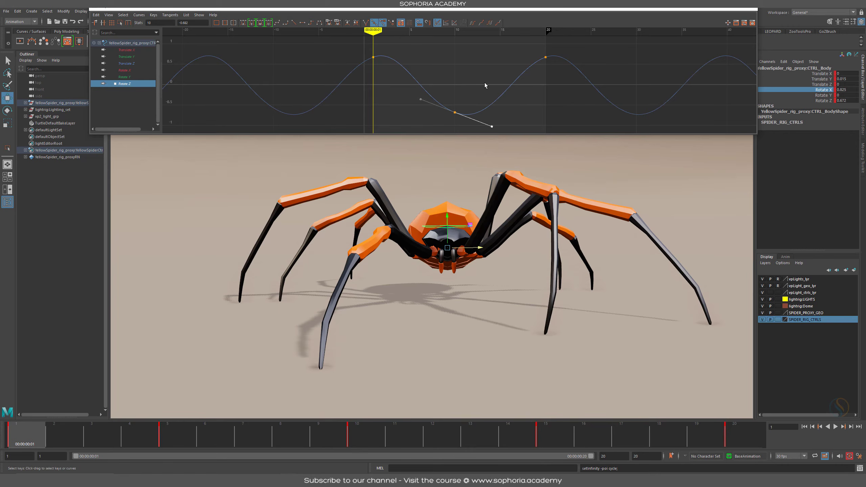
pyautogui.moveTo(82, 430); pyautogui.dragTo(174, 431)
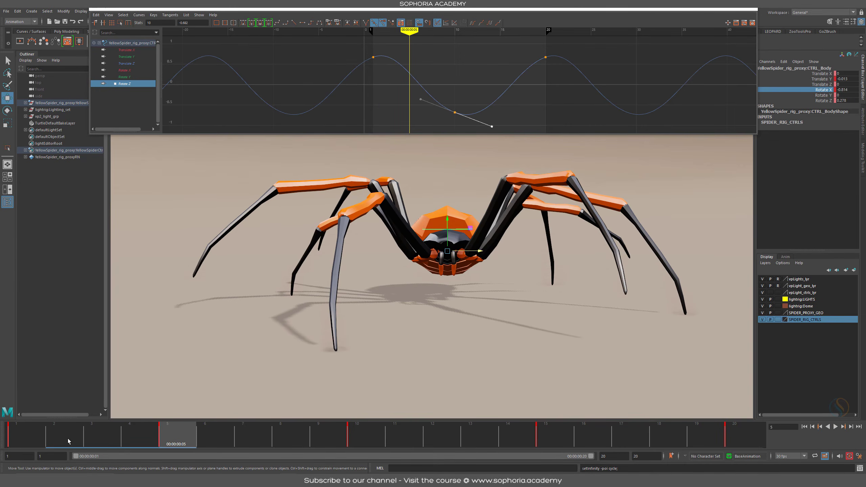
pyautogui.click(29, 438)
# Step: Scale all Rotate Z keys up vertically until the first key is about 1.225, and play back the motion
pyautogui.scroll(-3, 491, 98)
pyautogui.moveTo(583, 39); pyautogui.dragTo(395, 120)
pyautogui.press('r')
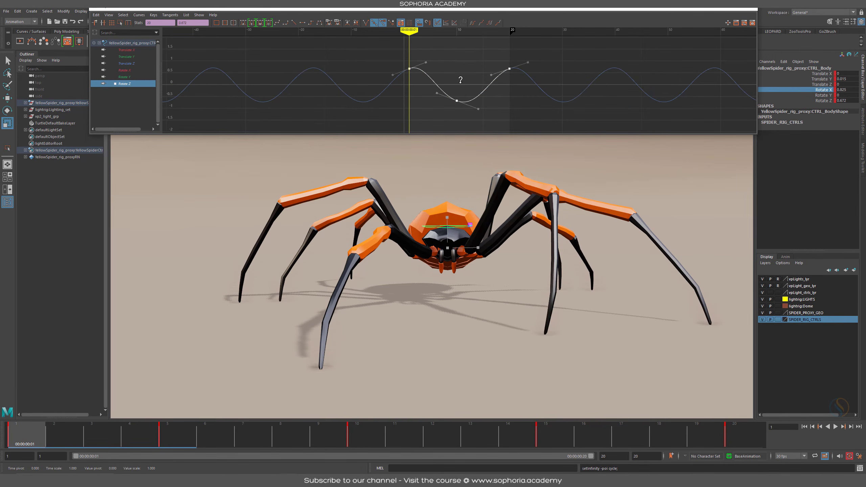
pyautogui.moveTo(461, 79)
pyautogui.mouseDown(button='middle')
pyautogui.moveTo(458, 41)
pyautogui.moveTo(457, 64)
pyautogui.mouseUp(button='middle')
pyautogui.hotkey('alt', 'v')
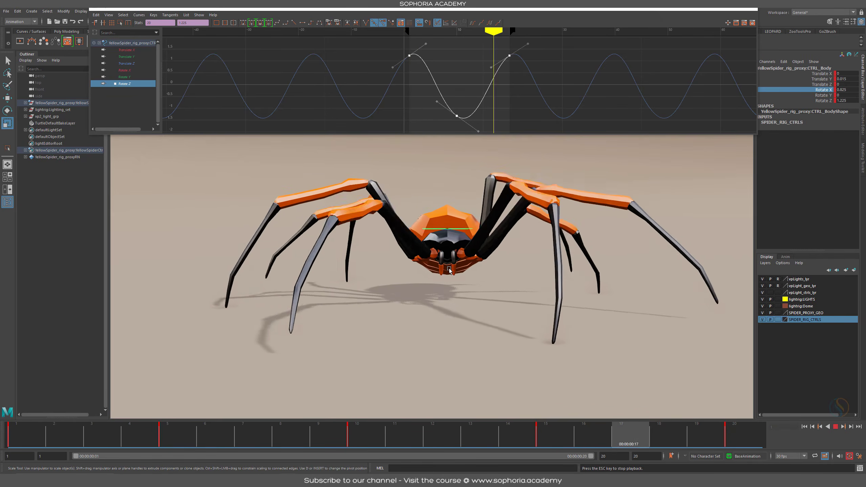
pyautogui.keyDown('alt'); pyautogui.moveTo(449, 269); pyautogui.dragTo(334, 267); pyautogui.keyUp('alt')
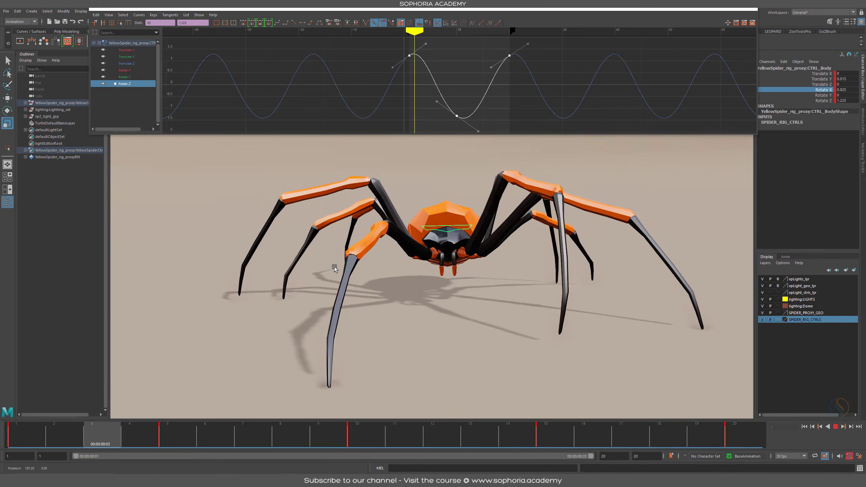
pyautogui.hotkey('alt', 'shift', 'v')
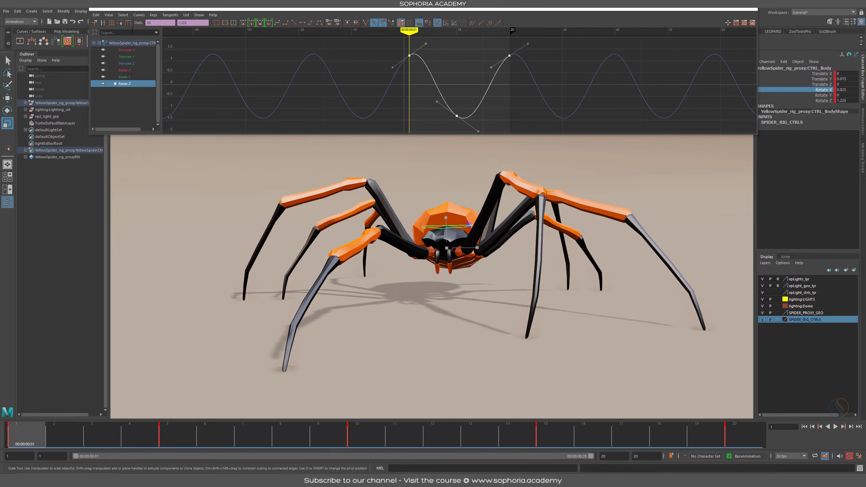
# Step: Copy the Rotate Z keys and paste them onto the Rotate Y curve, deleting its keys after frame 1 first
pyautogui.click(96, 15)
pyautogui.click(108, 49)
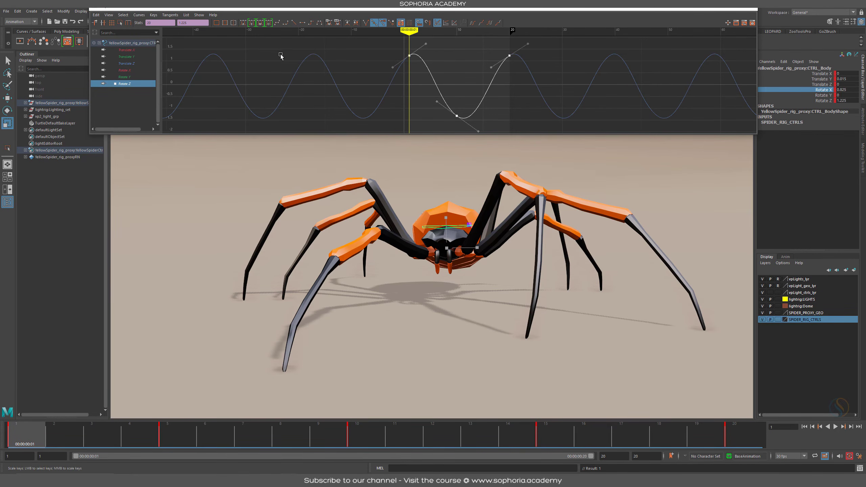
pyautogui.click(133, 77)
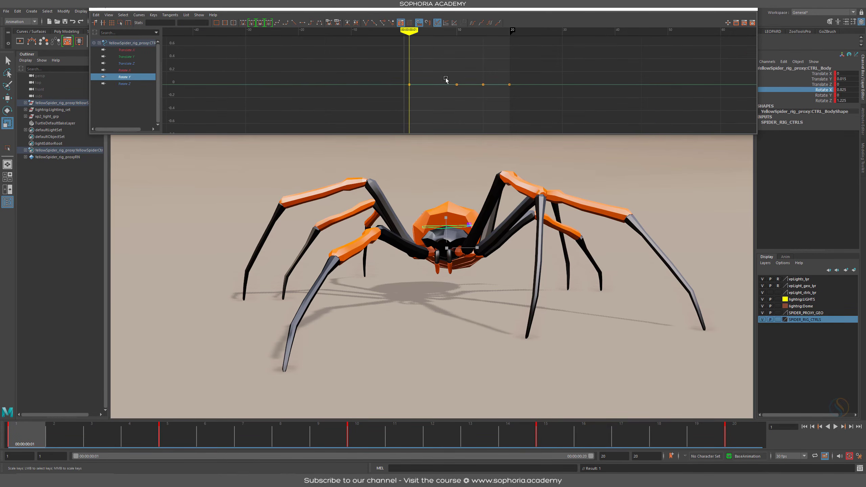
pyautogui.moveTo(556, 64); pyautogui.dragTo(429, 110)
pyautogui.press('Delete')
pyautogui.moveTo(529, 64); pyautogui.dragTo(314, 129)
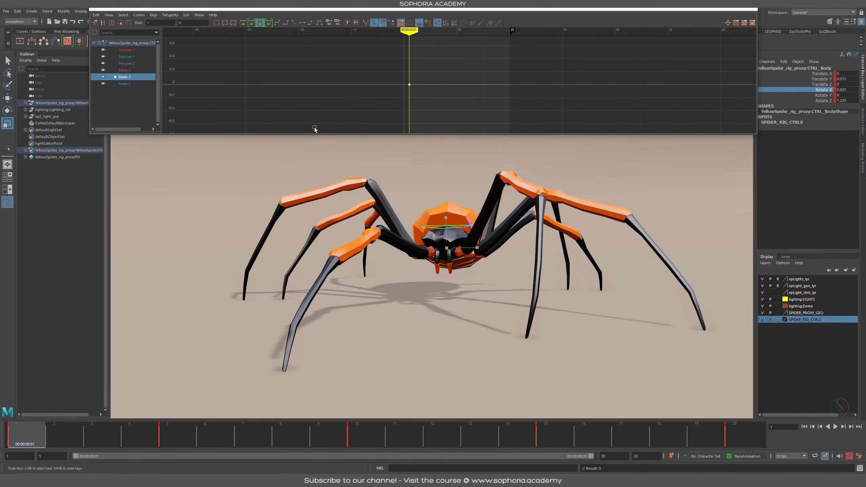
pyautogui.click(96, 14)
pyautogui.click(105, 56)
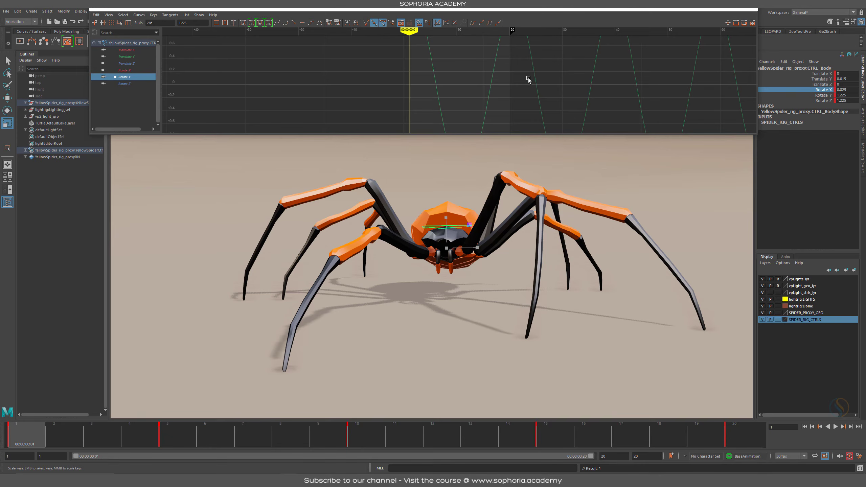
# Step: Delete the repeated Rotate Y keys after frame 20, keeping only the first cycle
pyautogui.press('f')
pyautogui.keyDown('alt'); pyautogui.keyDown('shift'); pyautogui.moveTo(604, 85); pyautogui.dragTo(344, 79, button='right'); pyautogui.keyUp('shift'); pyautogui.keyUp('alt')
pyautogui.keyDown('alt'); pyautogui.moveTo(344, 79); pyautogui.dragTo(729, 98, button='middle'); pyautogui.keyUp('alt')
pyautogui.scroll(-5, 669, 96)
pyautogui.scroll(2, 577, 92)
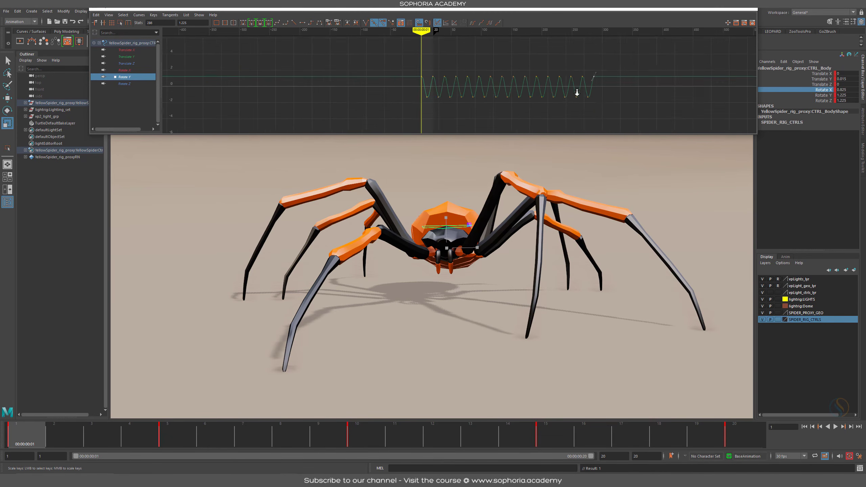
pyautogui.scroll(3, 577, 92)
pyautogui.keyDown('alt'); pyautogui.keyDown('shift'); pyautogui.moveTo(629, 85); pyautogui.dragTo(629, 91, button='right'); pyautogui.keyUp('shift'); pyautogui.keyUp('alt')
pyautogui.moveTo(711, 62); pyautogui.dragTo(419, 111)
pyautogui.press('Delete')
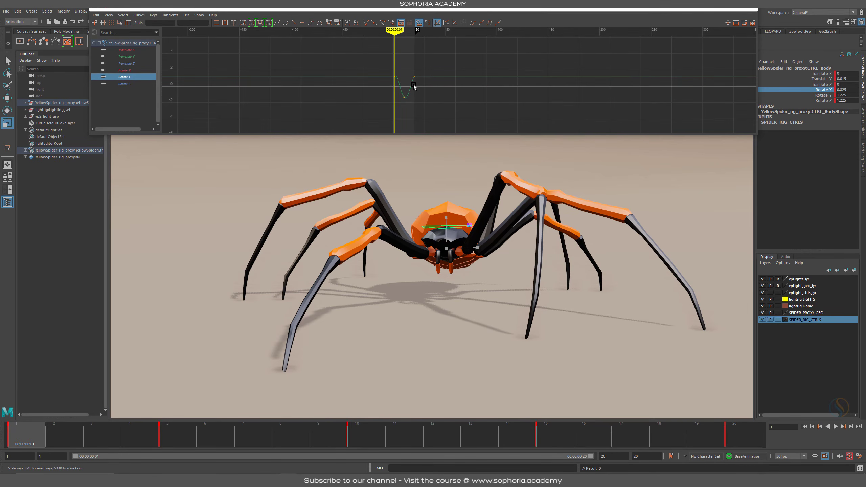
# Step: Set the pre- and post-infinity of the Rotate Y curve to cycle
pyautogui.click(413, 85)
pyautogui.click(472, 23)
pyautogui.click(489, 23)
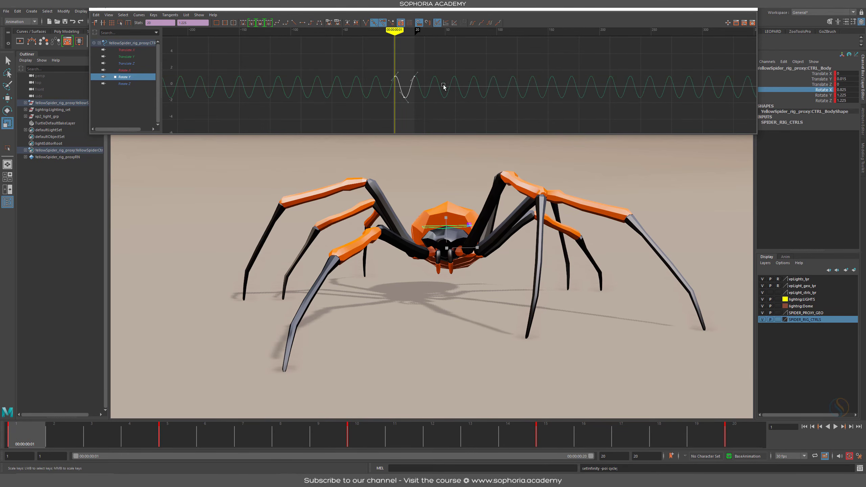
pyautogui.keyDown('alt'); pyautogui.moveTo(397, 87); pyautogui.dragTo(223, 404, button='right'); pyautogui.keyUp('alt')
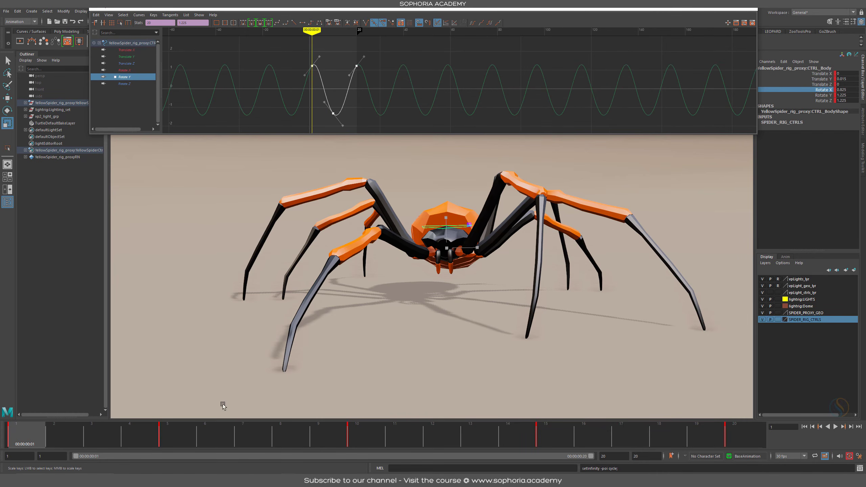
# Step: Scrub and play back the walk, examining the body's rotation from above and behind
pyautogui.moveTo(52, 428); pyautogui.dragTo(204, 429)
pyautogui.keyDown('alt'); pyautogui.moveTo(493, 296); pyautogui.dragTo(487, 313); pyautogui.keyUp('alt')
pyautogui.hotkey('alt', 'v')
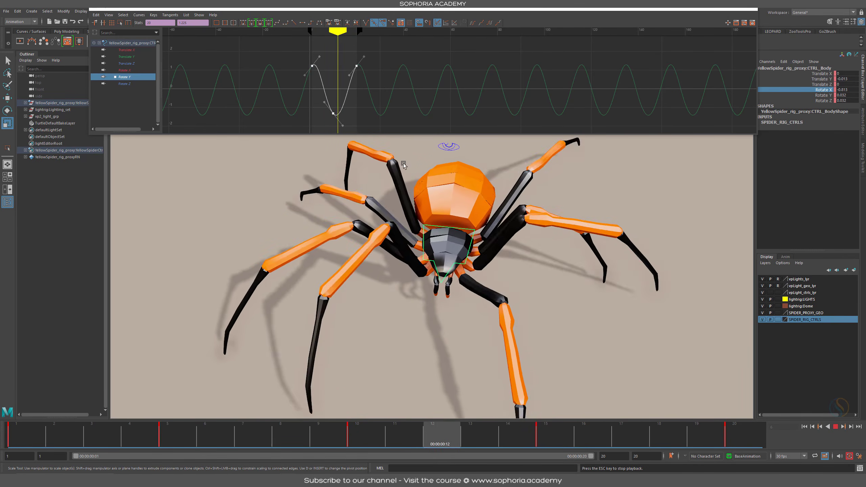
pyautogui.keyDown('alt'); pyautogui.moveTo(443, 247); pyautogui.dragTo(557, 287); pyautogui.keyUp('alt')
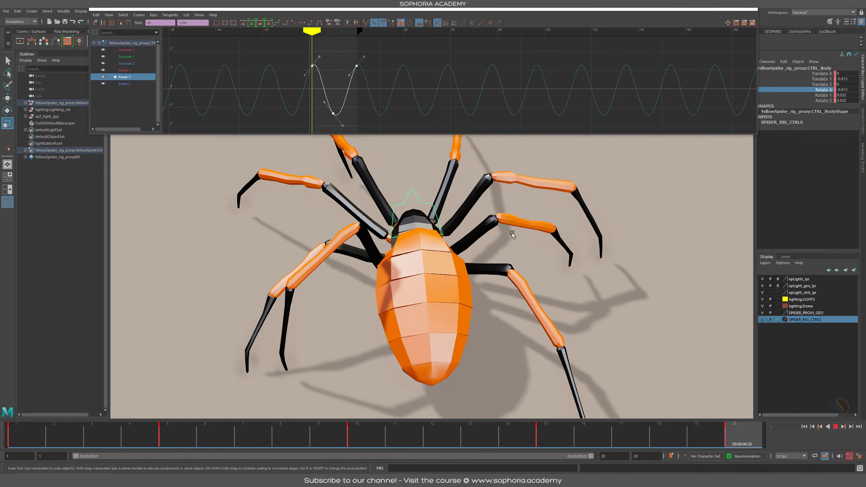
pyautogui.press('Escape')
# Step: Try scaling the Rotate Y keys while viewing the spider from the front, and undo the scaling
pyautogui.keyDown('alt'); pyautogui.moveTo(571, 275); pyautogui.dragTo(483, 265); pyautogui.keyUp('alt')
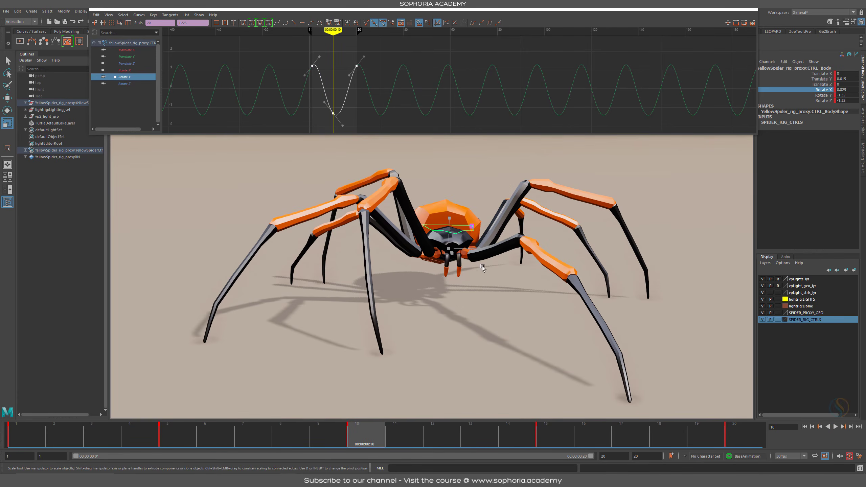
pyautogui.moveTo(336, 89); pyautogui.dragTo(430, 311, button='middle')
pyautogui.hotkey('ctrl', 'z')
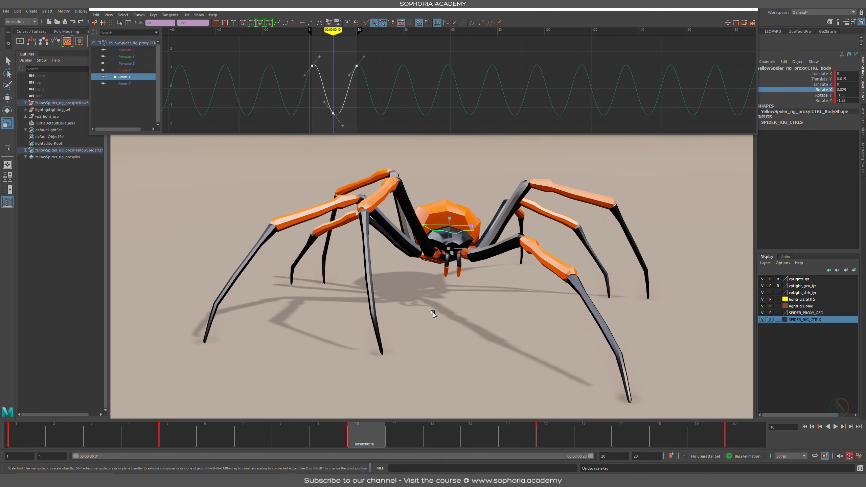
pyautogui.scroll(4, 476, 225)
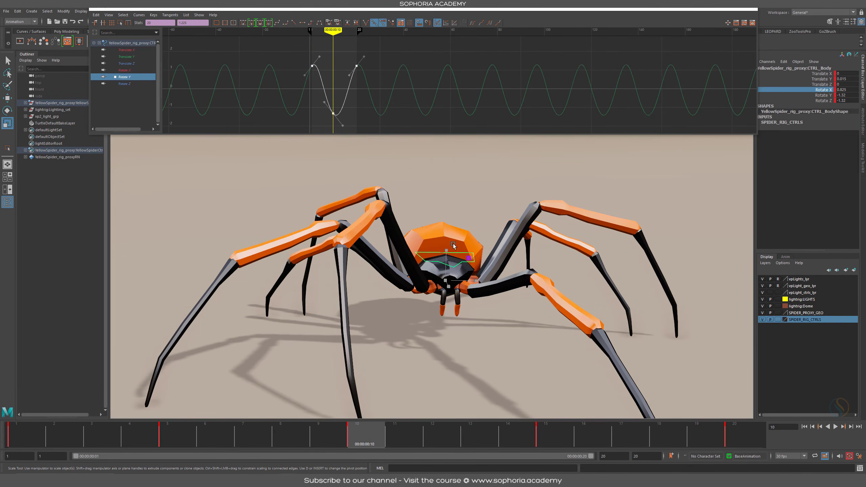
pyautogui.keyDown('alt'); pyautogui.moveTo(453, 245); pyautogui.dragTo(362, 163); pyautogui.keyUp('alt')
pyautogui.moveTo(415, 239)
pyautogui.keyDown('alt'); pyautogui.mouseDown()
pyautogui.moveTo(547, 247)
pyautogui.moveTo(461, 249)
pyautogui.moveTo(477, 240)
pyautogui.moveTo(429, 239)
pyautogui.mouseUp(); pyautogui.keyUp('alt')
pyautogui.scroll(5, 462, 249)
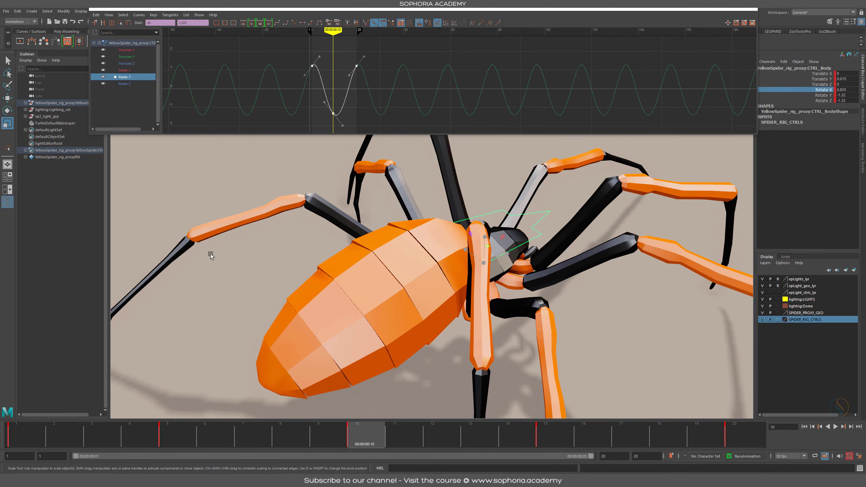
pyautogui.keyDown('alt'); pyautogui.moveTo(501, 315); pyautogui.dragTo(563, 246); pyautogui.keyUp('alt')
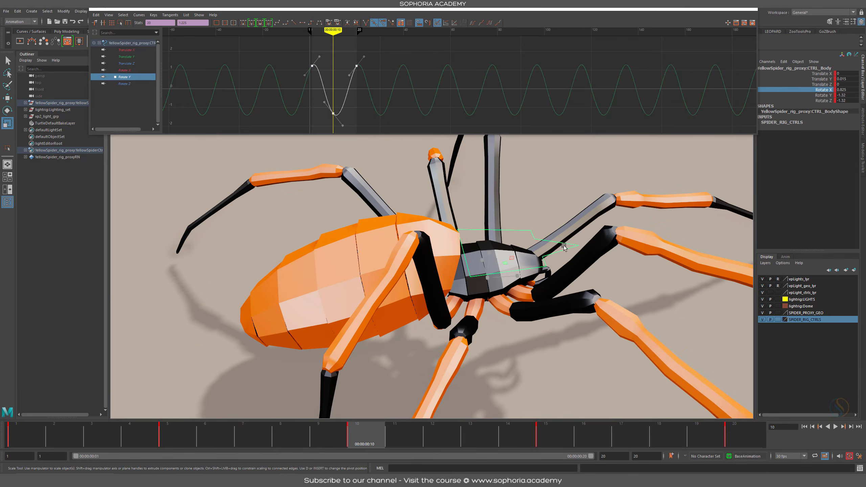
# Step: Select all keys of the body control's Rotate X curve and copy them
pyautogui.click(578, 245)
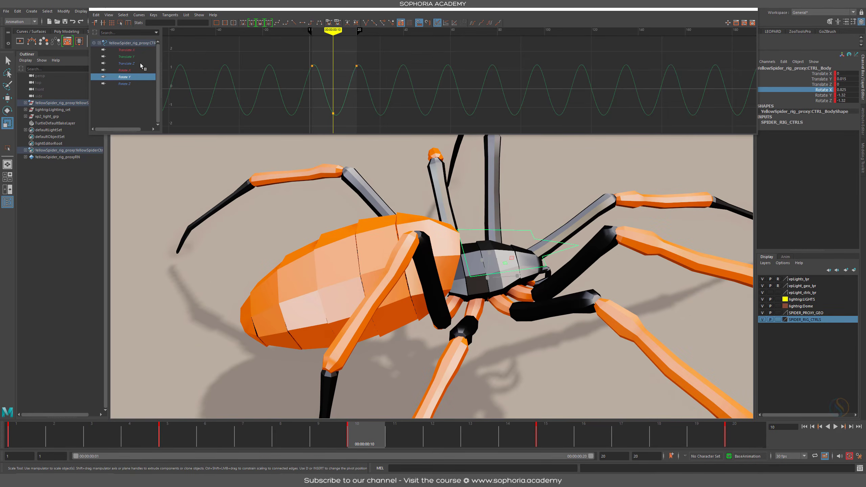
pyautogui.click(124, 70)
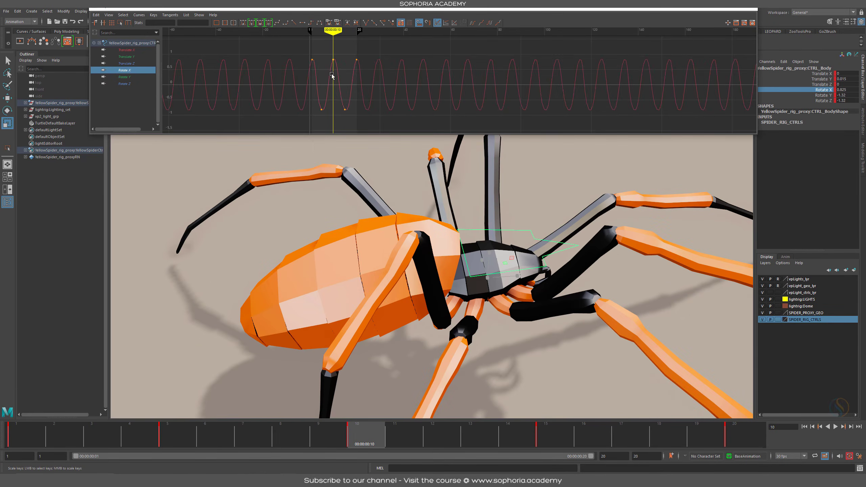
pyautogui.keyDown('alt'); pyautogui.keyDown('shift'); pyautogui.moveTo(366, 92); pyautogui.dragTo(376, 92, button='right'); pyautogui.keyUp('shift'); pyautogui.keyUp('alt')
pyautogui.keyDown('alt'); pyautogui.moveTo(254, 83); pyautogui.dragTo(522, 80, button='middle'); pyautogui.keyUp('alt')
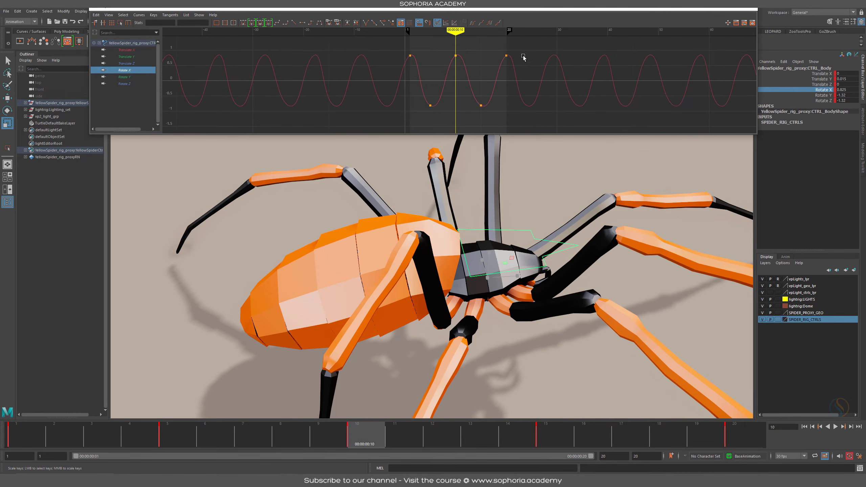
pyautogui.moveTo(523, 56); pyautogui.dragTo(286, 107)
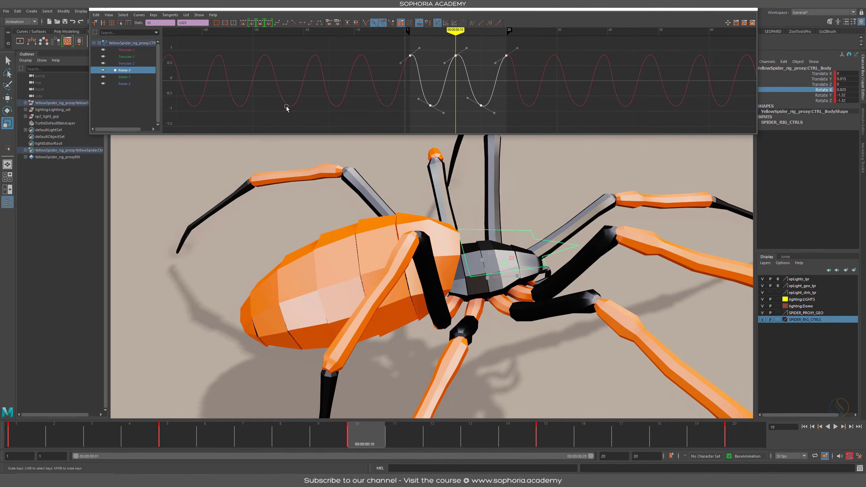
pyautogui.click(98, 15)
pyautogui.click(105, 48)
# Step: Select the rig's visibility control above the spider and switch on Tail Vis to show the tail controls
pyautogui.keyDown('alt'); pyautogui.moveTo(488, 237); pyautogui.dragTo(525, 245); pyautogui.keyUp('alt')
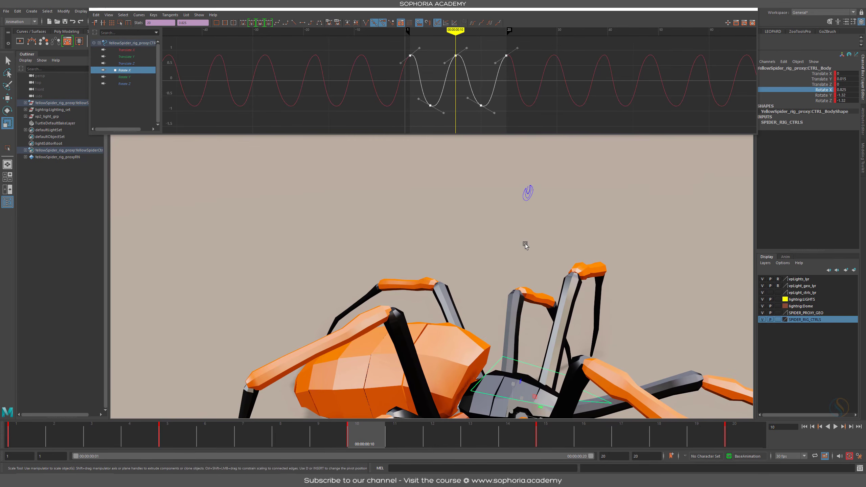
pyautogui.click(526, 197)
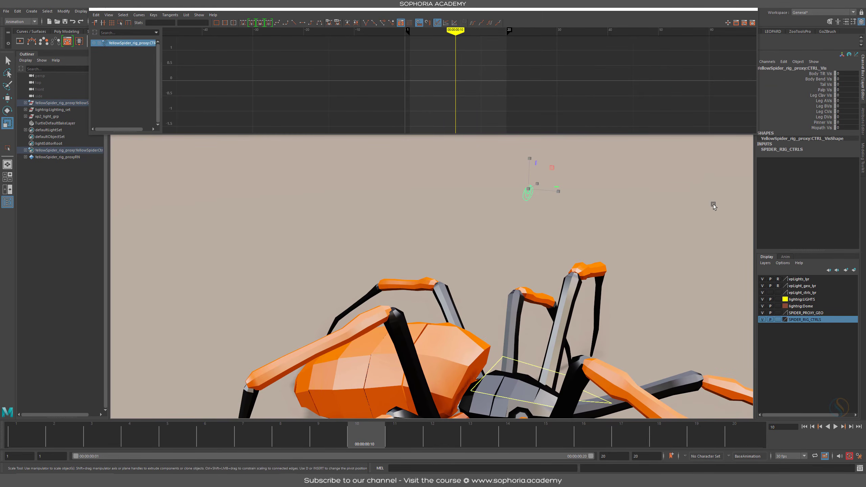
pyautogui.click(826, 85)
pyautogui.moveTo(487, 222); pyautogui.dragTo(512, 228, button='middle')
pyautogui.keyDown('alt'); pyautogui.moveTo(524, 283); pyautogui.dragTo(567, 295); pyautogui.keyUp('alt')
pyautogui.keyDown('alt'); pyautogui.moveTo(593, 257); pyautogui.dragTo(597, 222, button='middle'); pyautogui.keyUp('alt')
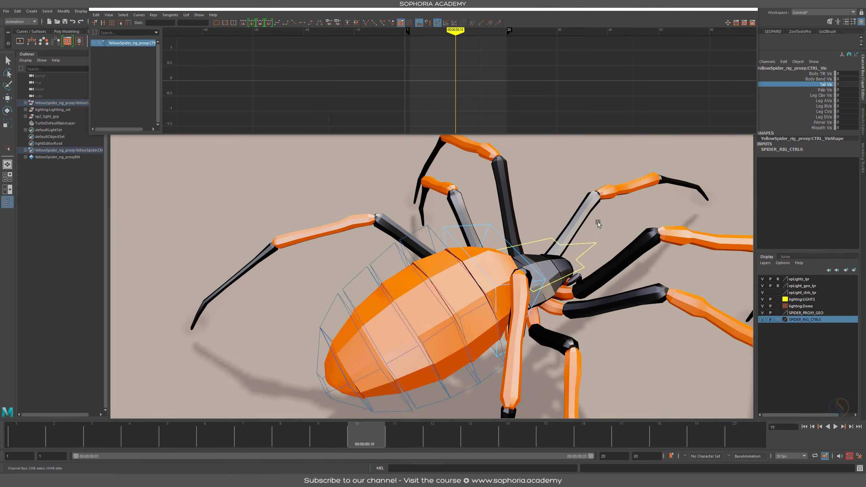
pyautogui.keyDown('alt'); pyautogui.moveTo(539, 228); pyautogui.dragTo(529, 213); pyautogui.keyUp('alt')
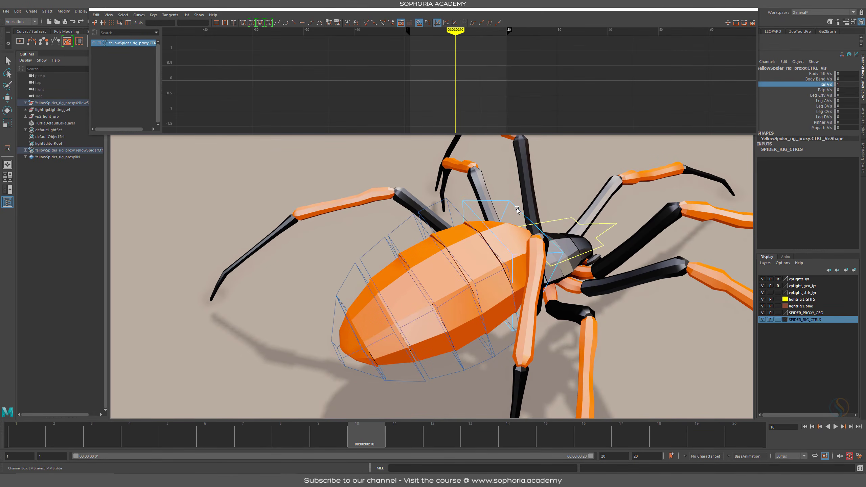
# Step: Select all six tail controls in order from the abdomen's base to its tip
pyautogui.click(517, 209)
pyautogui.press('r')
pyautogui.keyDown('shift'); pyautogui.click(448, 199); pyautogui.keyUp('shift')
pyautogui.keyDown('shift'); pyautogui.click(384, 244); pyautogui.keyUp('shift')
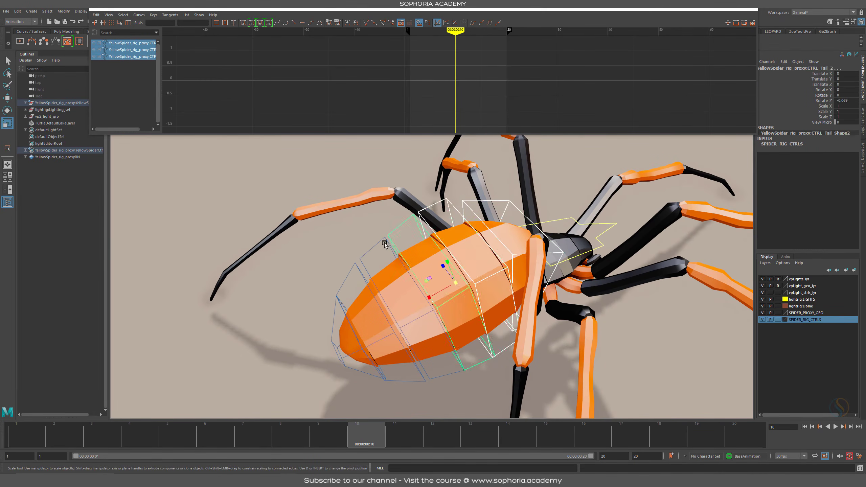
pyautogui.keyDown('shift'); pyautogui.click(372, 251); pyautogui.keyUp('shift')
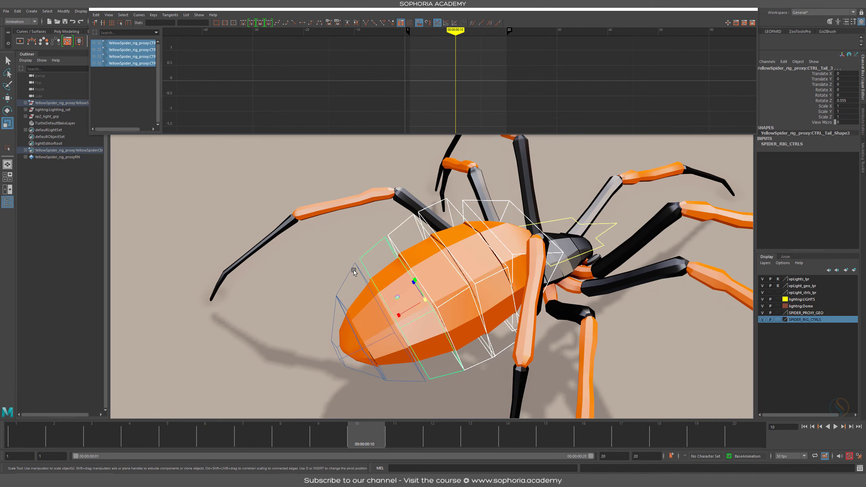
pyautogui.keyDown('shift'); pyautogui.click(349, 271); pyautogui.keyUp('shift')
pyautogui.keyDown('shift'); pyautogui.click(334, 316); pyautogui.keyUp('shift')
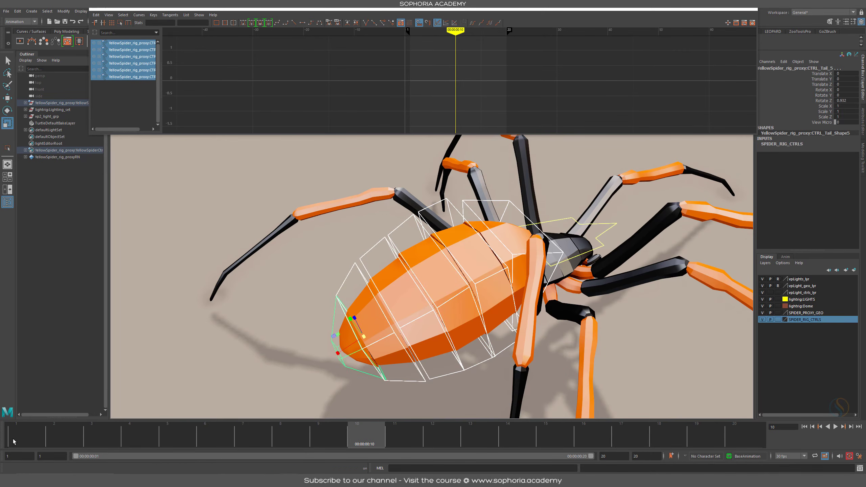
# Step: Return to frame 1 and set Rotate Z of the selected tail controls to 0
pyautogui.hotkey('alt', 'shift', 'v')
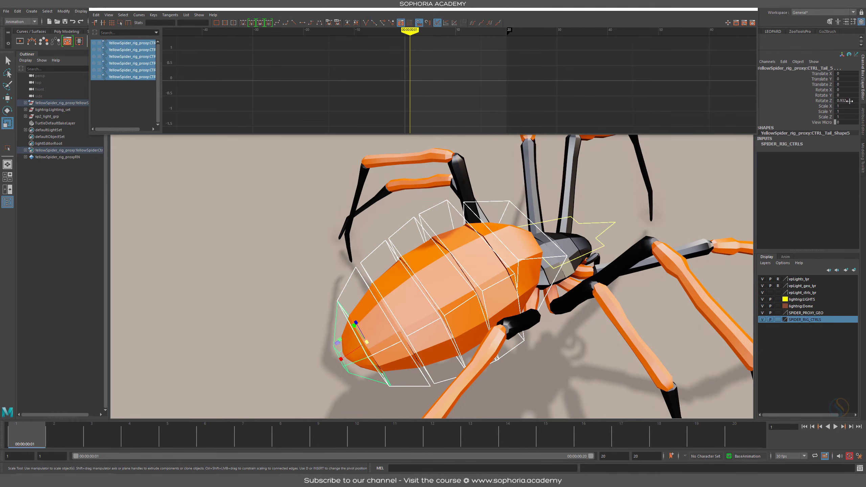
pyautogui.keyDown('alt'); pyautogui.moveTo(528, 234); pyautogui.dragTo(511, 243); pyautogui.keyUp('alt')
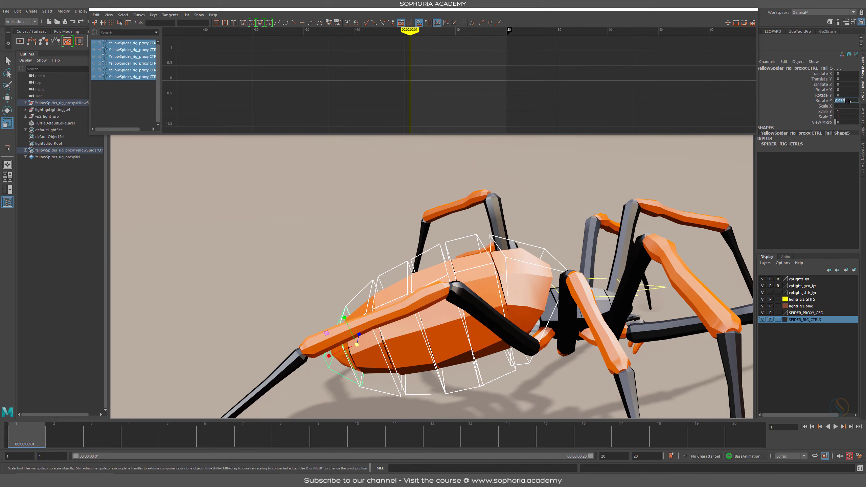
pyautogui.write('0')
pyautogui.press('Return')
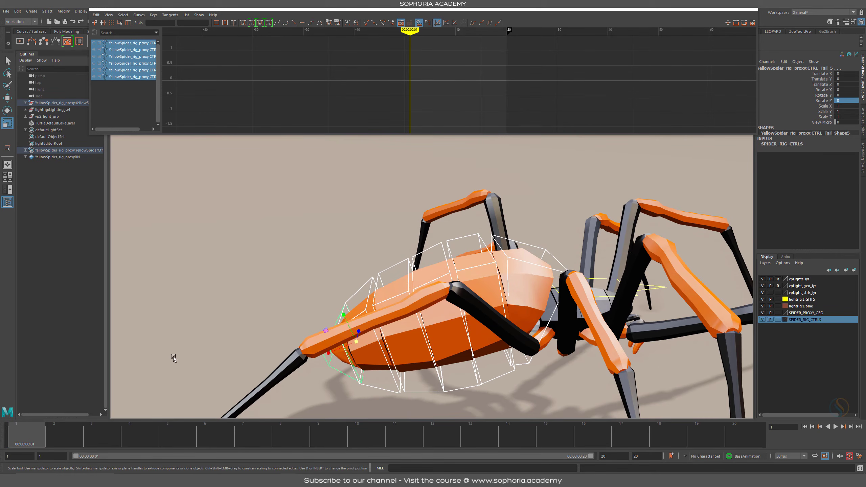
# Step: Try rotating the selected tail controls about Z, and undo the rotation
pyautogui.press('e')
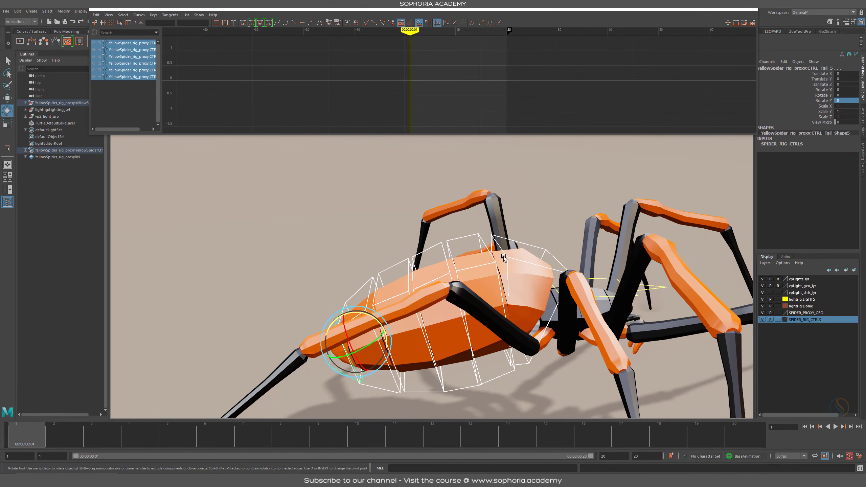
pyautogui.moveTo(372, 320)
pyautogui.mouseDown()
pyautogui.moveTo(385, 345)
pyautogui.moveTo(372, 316)
pyautogui.mouseUp()
pyautogui.hotkey('ctrl', 'z')
# Step: Paste the copied body rotation keys into the Rotate Z channel of the six tail controls
pyautogui.click(826, 101)
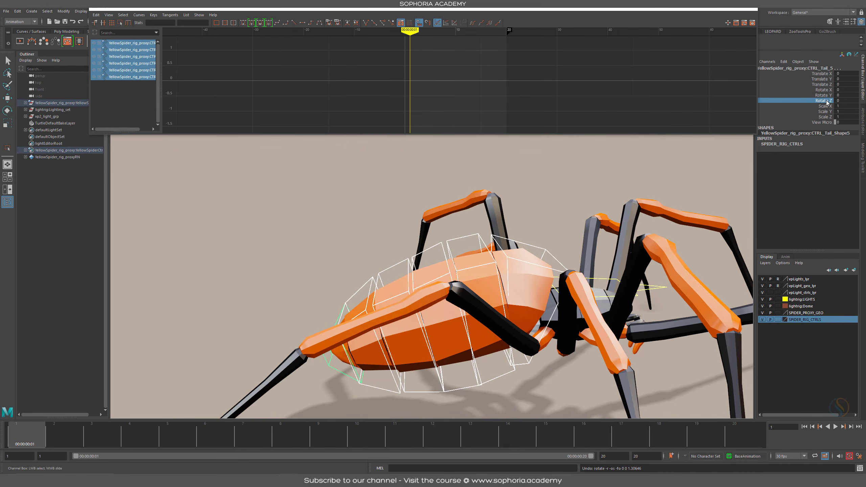
pyautogui.rightClick(826, 101)
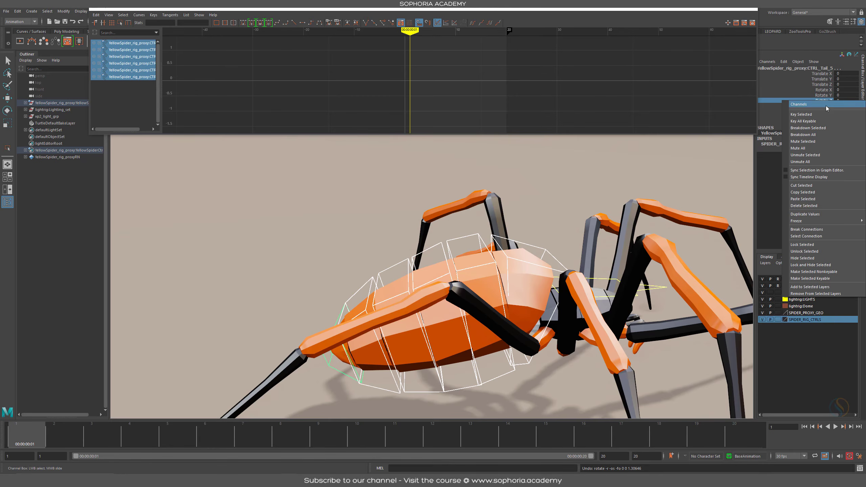
pyautogui.click(825, 200)
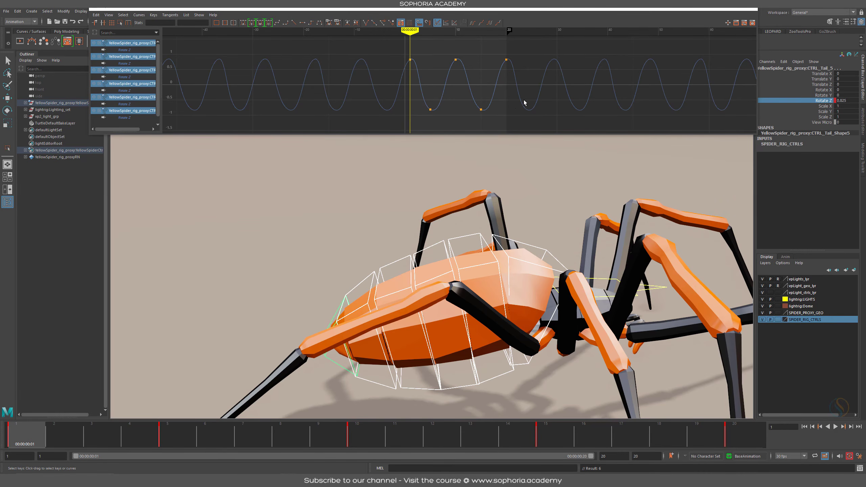
# Step: Play back the walk and examine the abdomen's motion from the side and from behind
pyautogui.hotkey('alt', 'v')
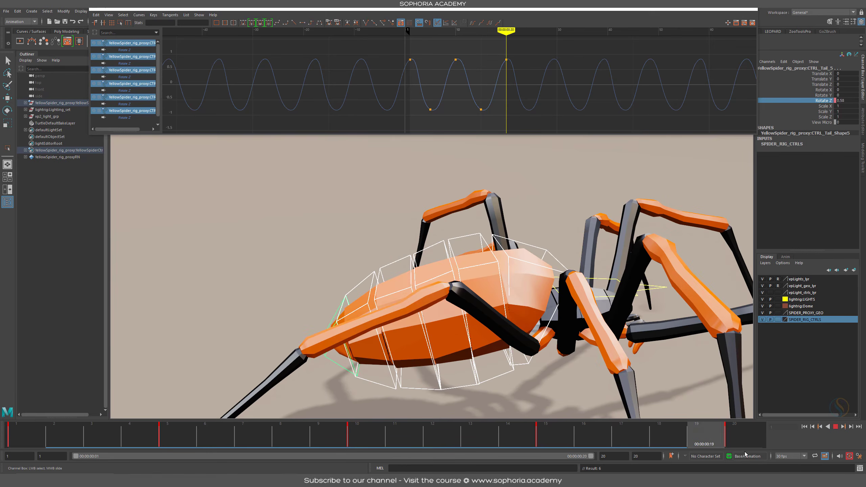
pyautogui.hotkey('alt', 'v')
pyautogui.keyDown('alt'); pyautogui.moveTo(478, 293); pyautogui.dragTo(531, 292); pyautogui.keyUp('alt')
pyautogui.hotkey('alt', 'v')
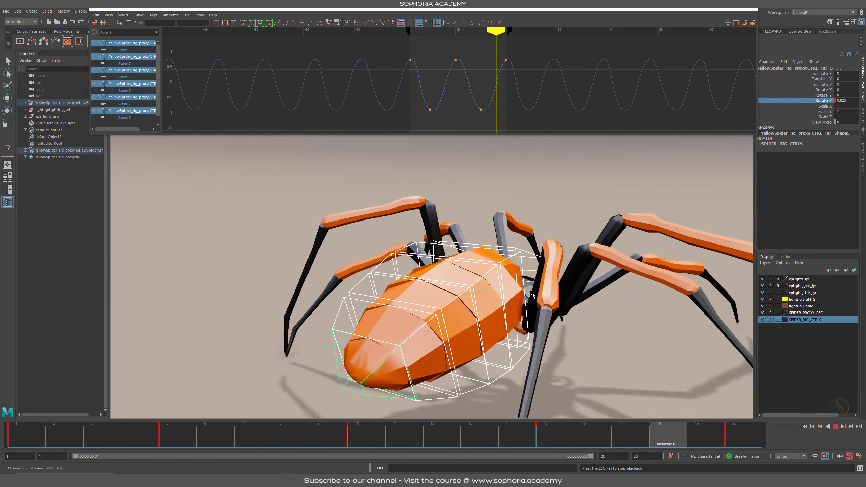
pyautogui.hotkey('alt', 'v')
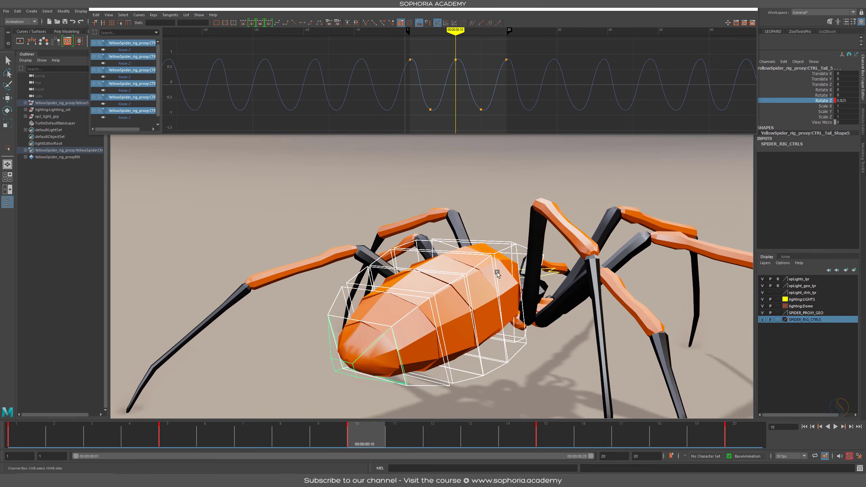
# Step: Deselect the tail control at the abdomen's base and shift the other five controls' Rotate Z keys forward by one frame
pyautogui.keyDown('alt'); pyautogui.moveTo(533, 258); pyautogui.dragTo(546, 235); pyautogui.keyUp('alt')
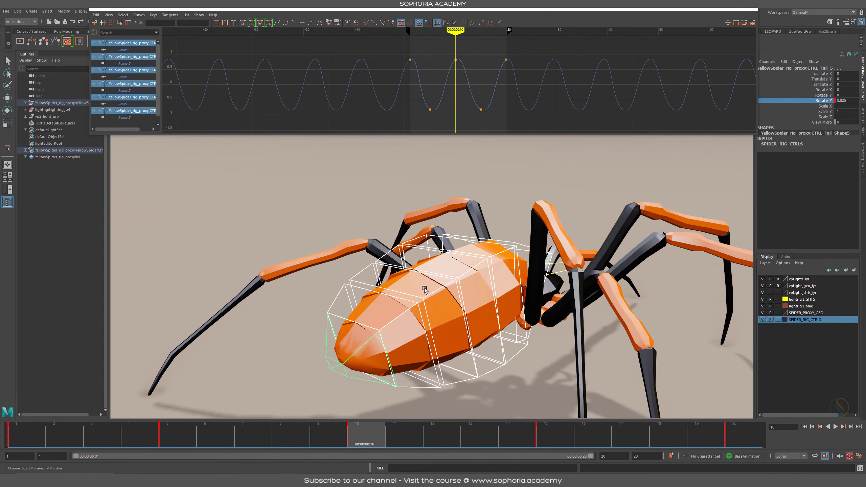
pyautogui.keyDown('alt'); pyautogui.moveTo(370, 358); pyautogui.dragTo(542, 249); pyautogui.keyUp('alt')
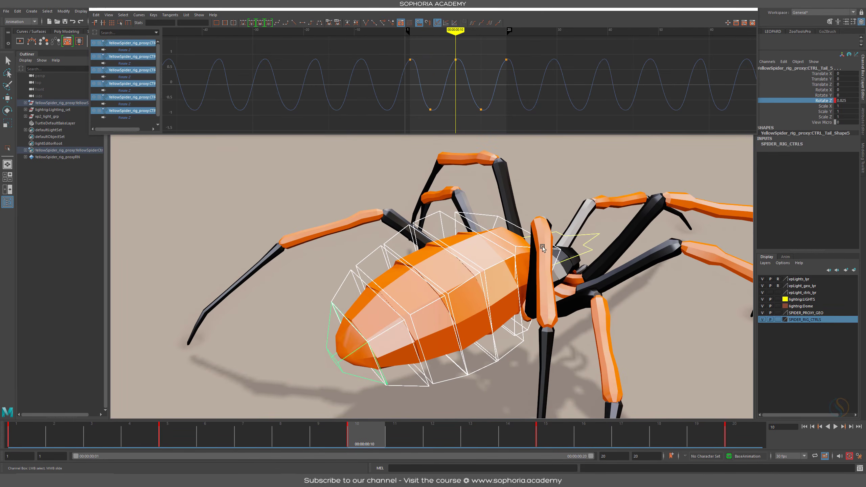
pyautogui.keyDown('ctrl'); pyautogui.click(528, 253); pyautogui.keyUp('ctrl')
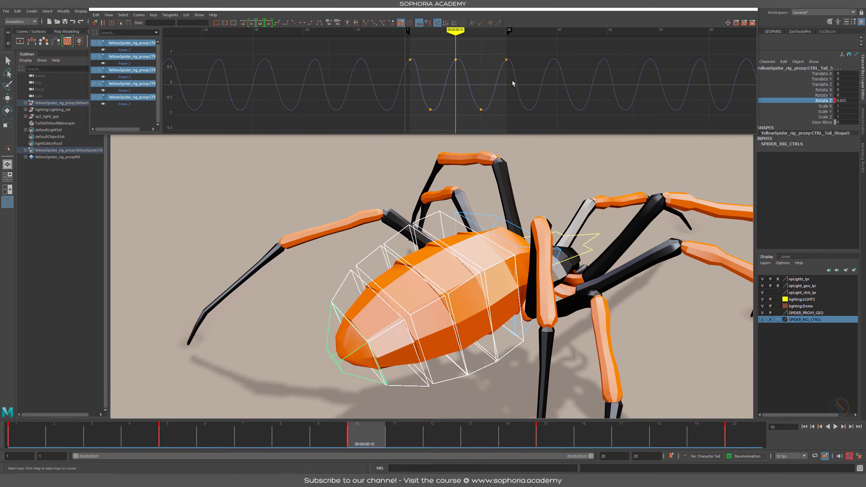
pyautogui.click(426, 84)
pyautogui.moveTo(439, 79); pyautogui.dragTo(444, 79, button='middle')
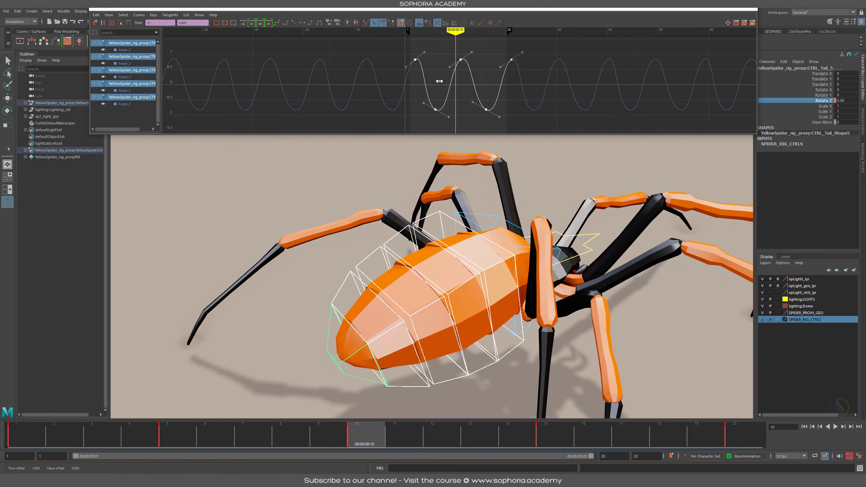
# Step: Deselect the second and third tail controls in turn, each time shifting the remaining controls' Rotate Z keys forward by one frame
pyautogui.keyDown('ctrl'); pyautogui.click(501, 235); pyautogui.keyUp('ctrl')
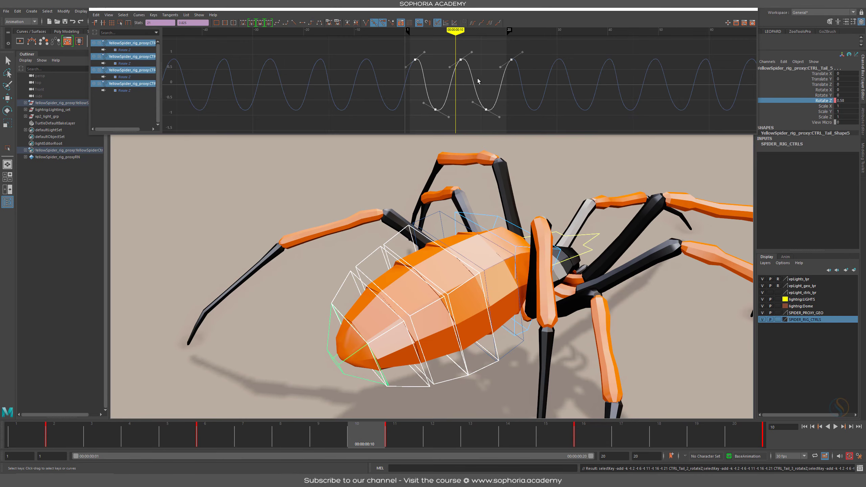
pyautogui.keyDown('shift'); pyautogui.moveTo(477, 81); pyautogui.dragTo(482, 79, button='middle'); pyautogui.keyUp('shift')
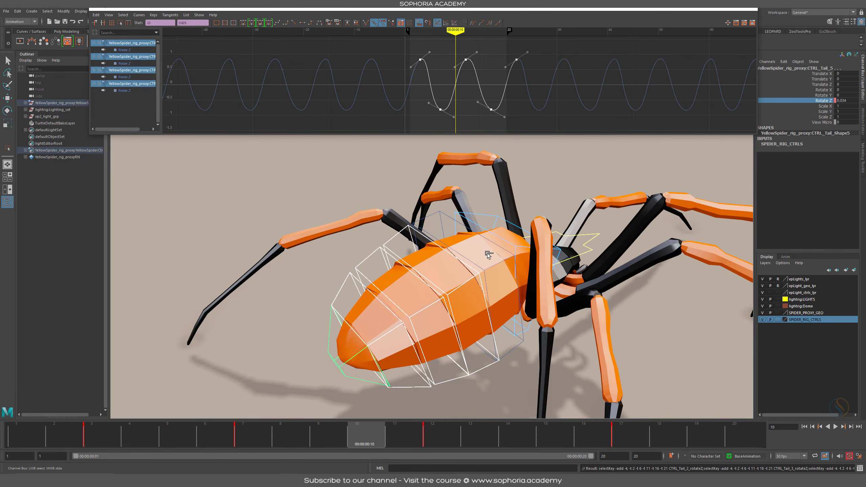
pyautogui.moveTo(488, 252); pyautogui.dragTo(470, 288)
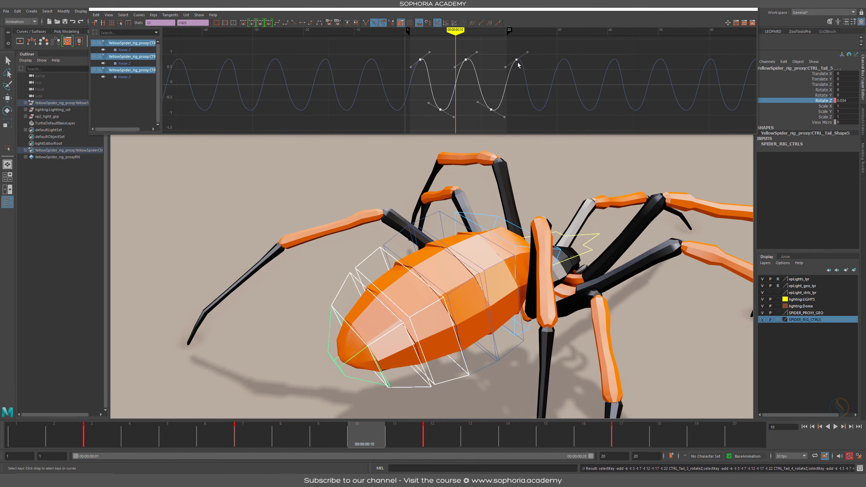
pyautogui.moveTo(465, 83); pyautogui.dragTo(470, 83, button='middle')
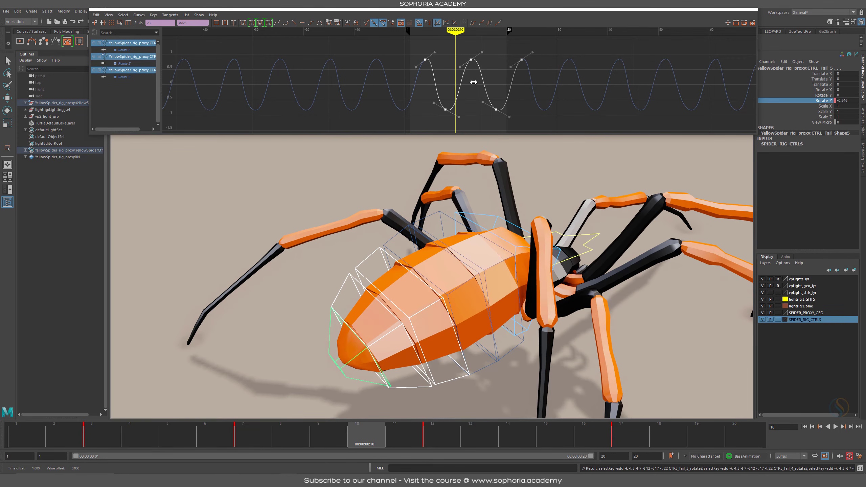
# Step: Drop the fourth and fifth tail controls in turn, moving the keys of those still selected one more frame forward each time
pyautogui.keyDown('ctrl'); pyautogui.click(446, 299); pyautogui.keyUp('ctrl')
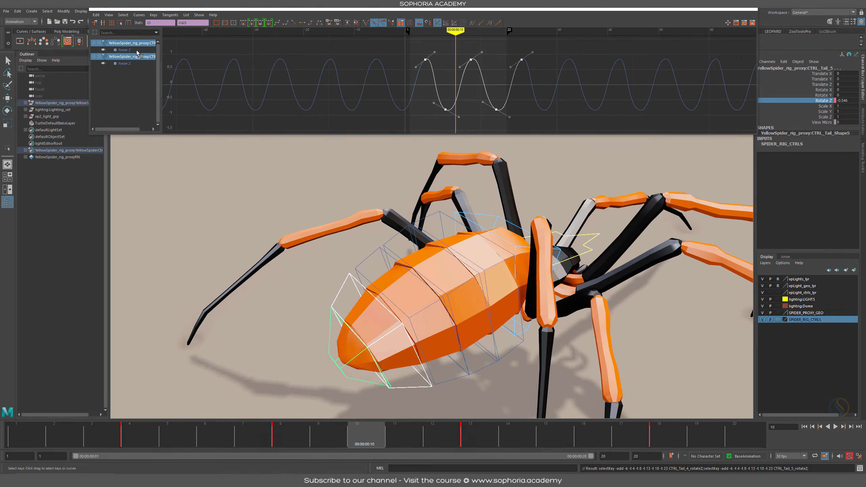
pyautogui.moveTo(475, 82); pyautogui.dragTo(480, 82, button='middle')
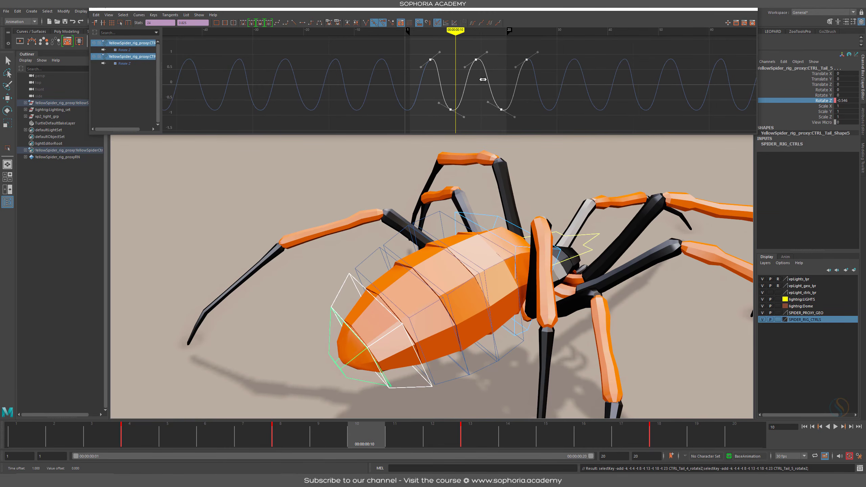
pyautogui.keyDown('ctrl'); pyautogui.click(397, 325); pyautogui.keyUp('ctrl')
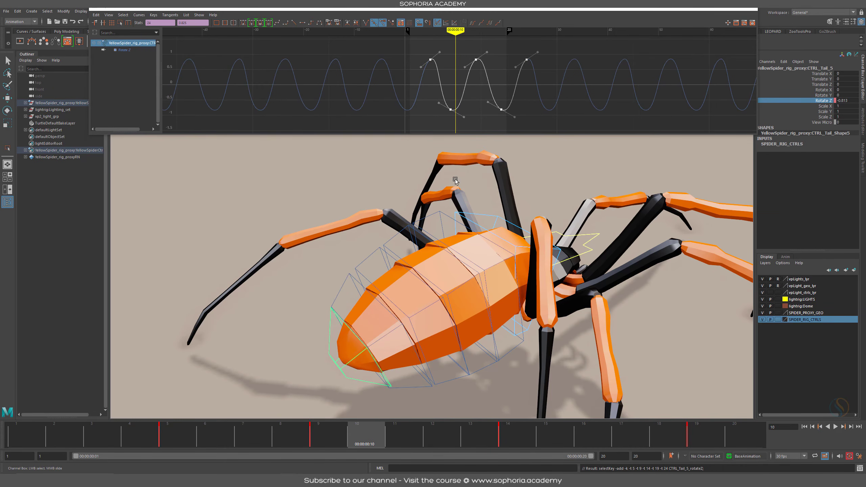
pyautogui.moveTo(475, 79); pyautogui.dragTo(480, 79, button='middle')
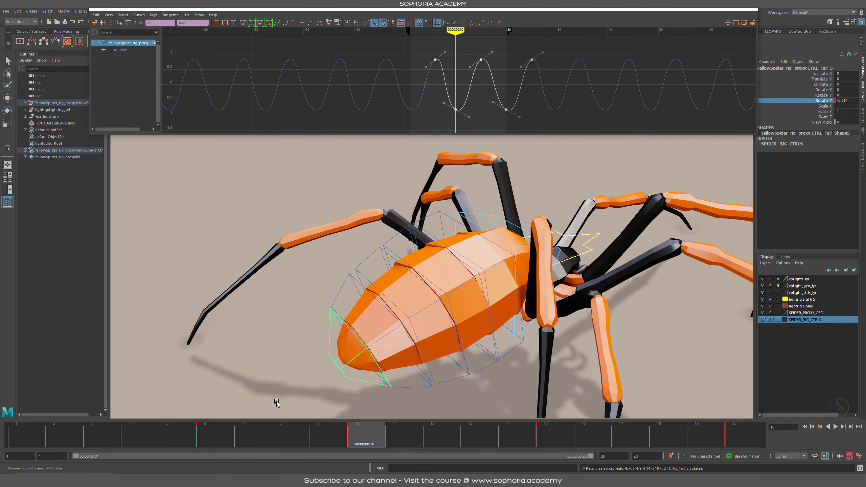
# Step: Play back and scrub the walk to frame 20, examining the abdomen's overlapping motion from the opposite side
pyautogui.hotkey('alt', 'v')
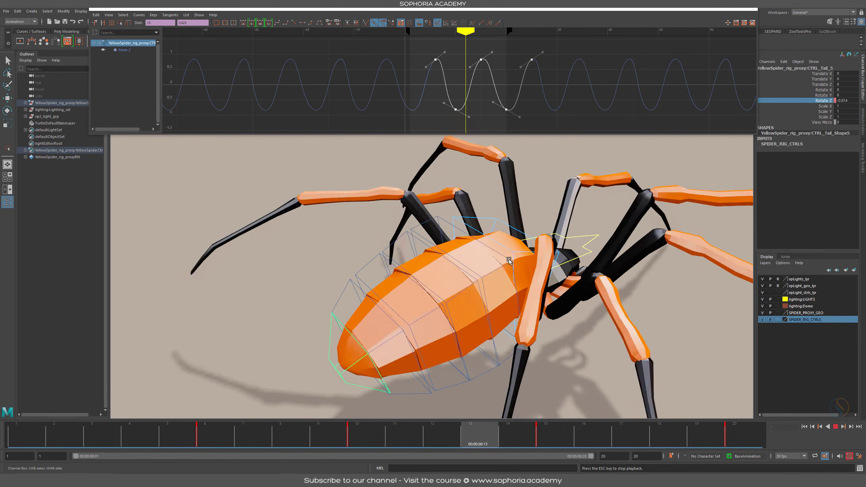
pyautogui.keyDown('alt'); pyautogui.moveTo(474, 270); pyautogui.dragTo(652, 229); pyautogui.keyUp('alt')
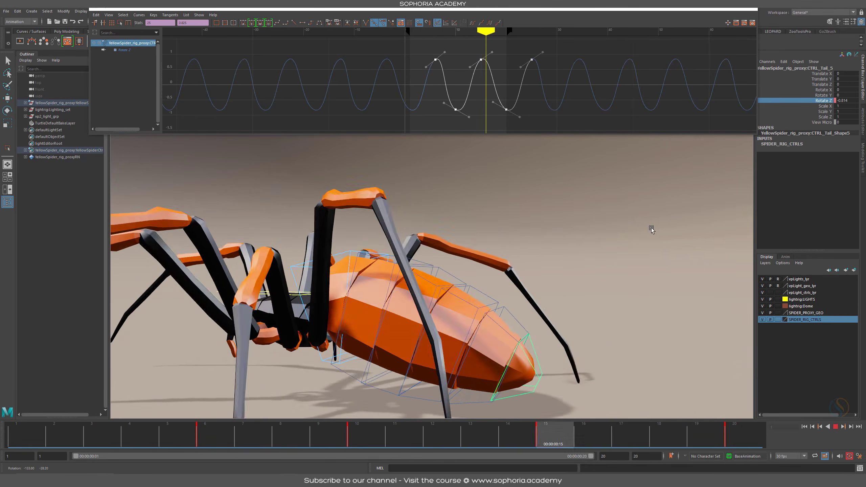
pyautogui.hotkey('alt', 'v')
pyautogui.keyDown('alt'); pyautogui.moveTo(553, 303); pyautogui.dragTo(578, 304); pyautogui.keyUp('alt')
pyautogui.moveTo(125, 435)
pyautogui.mouseDown()
pyautogui.moveTo(249, 445)
pyautogui.moveTo(288, 444)
pyautogui.moveTo(186, 443)
pyautogui.moveTo(760, 436)
pyautogui.moveTo(751, 434)
pyautogui.mouseUp()
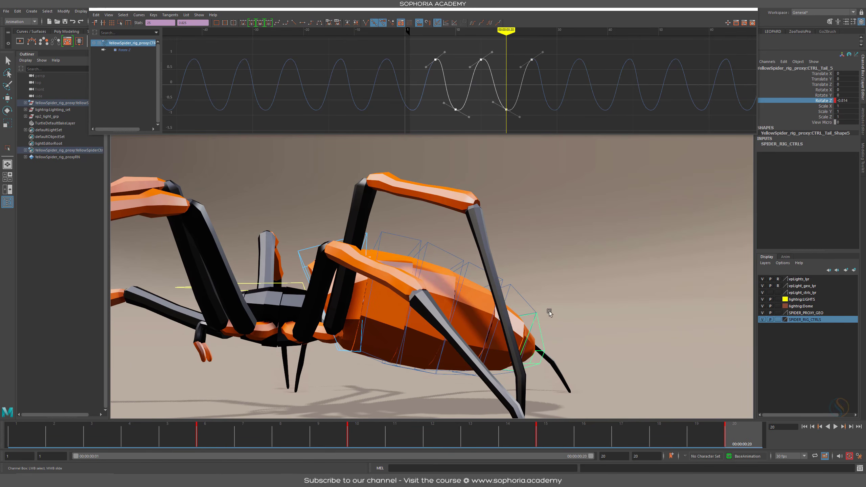
pyautogui.keyDown('alt'); pyautogui.moveTo(549, 310); pyautogui.dragTo(506, 316); pyautogui.keyUp('alt')
pyautogui.keyDown('alt'); pyautogui.moveTo(413, 263); pyautogui.dragTo(505, 318); pyautogui.keyUp('alt')
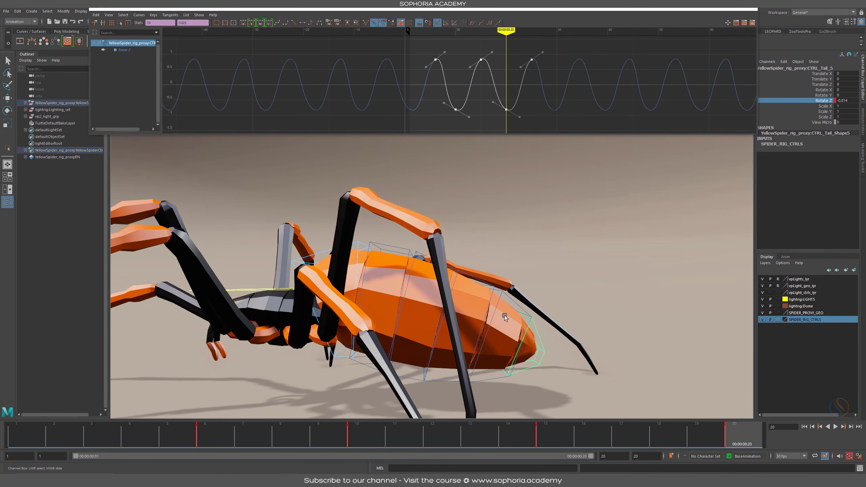
# Step: Play back the walk with the whole spider in view, examining it from the side and from above and behind
pyautogui.scroll(-4, 371, 264)
pyautogui.hotkey('alt', 'v')
pyautogui.keyDown('alt'); pyautogui.moveTo(472, 290); pyautogui.dragTo(520, 294); pyautogui.keyUp('alt')
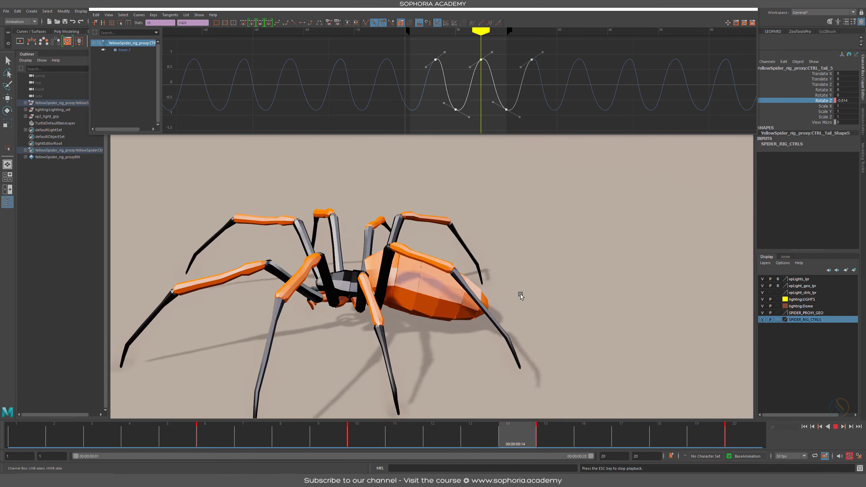
pyautogui.keyDown('alt'); pyautogui.moveTo(520, 294); pyautogui.dragTo(422, 290, button='right'); pyautogui.keyUp('alt')
pyautogui.keyDown('alt'); pyautogui.moveTo(422, 290); pyautogui.dragTo(447, 255); pyautogui.keyUp('alt')
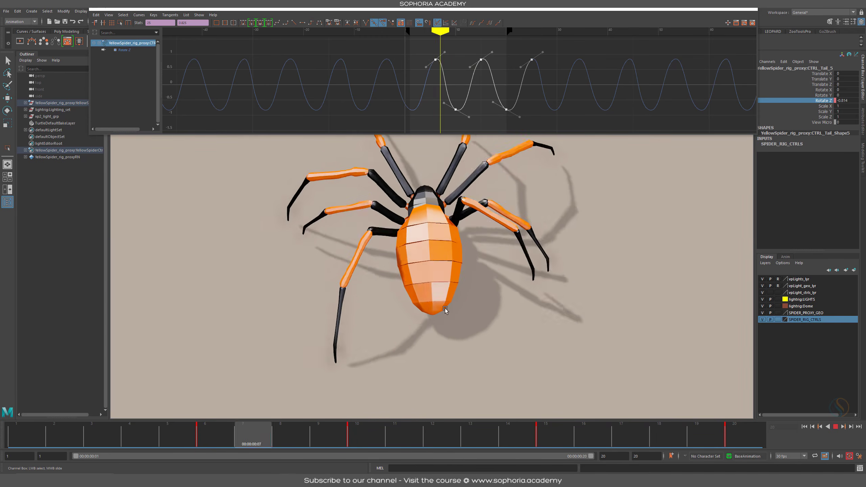
# Step: Stop playback and try rotating the last tail control, and the first three tail controls together, undoing each test
pyautogui.press('Escape')
pyautogui.press('e')
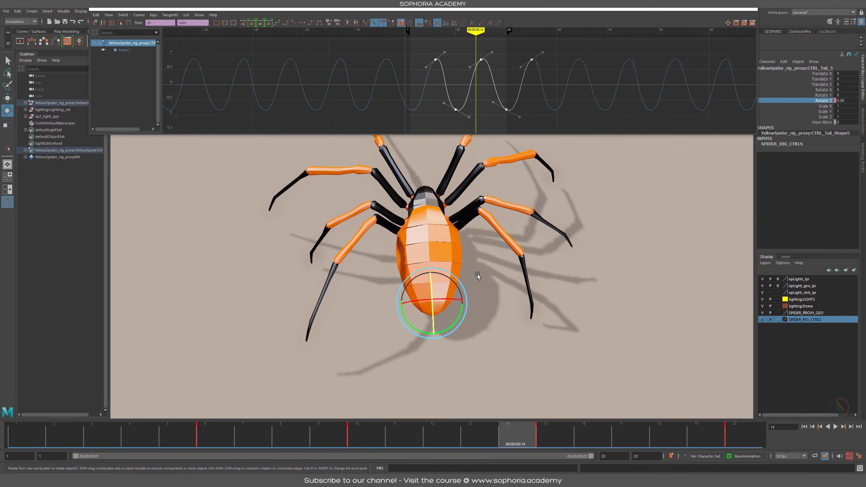
pyautogui.moveTo(454, 322); pyautogui.dragTo(455, 322)
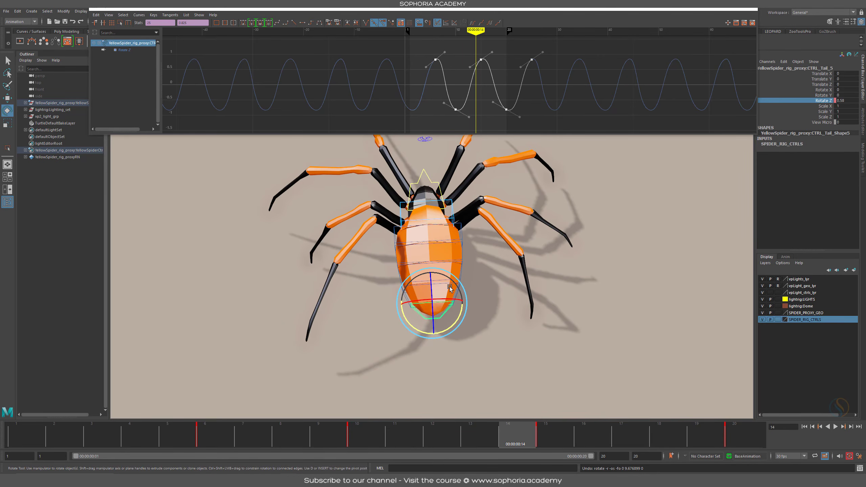
pyautogui.click(462, 232)
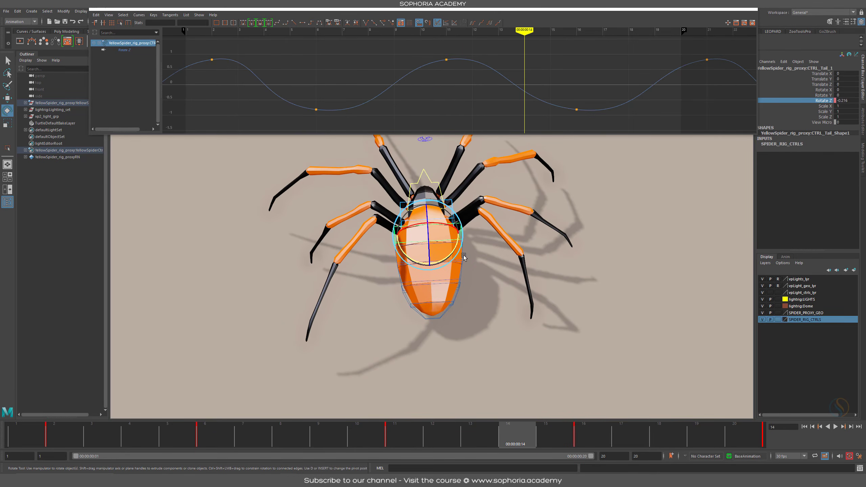
pyautogui.keyDown('shift'); pyautogui.click(462, 254); pyautogui.keyUp('shift')
pyautogui.keyDown('shift'); pyautogui.click(461, 272); pyautogui.keyUp('shift')
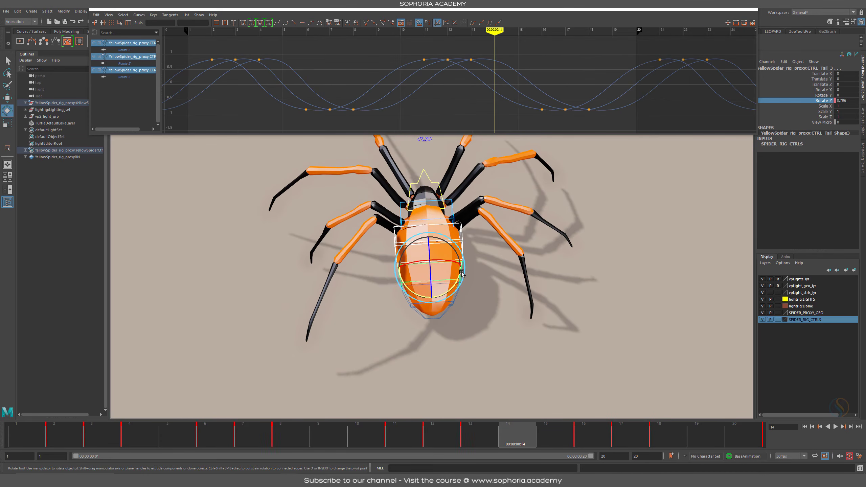
pyautogui.moveTo(448, 289)
pyautogui.mouseDown()
pyautogui.moveTo(459, 293)
pyautogui.moveTo(446, 290)
pyautogui.mouseUp()
pyautogui.hotkey('ctrl', 'z')
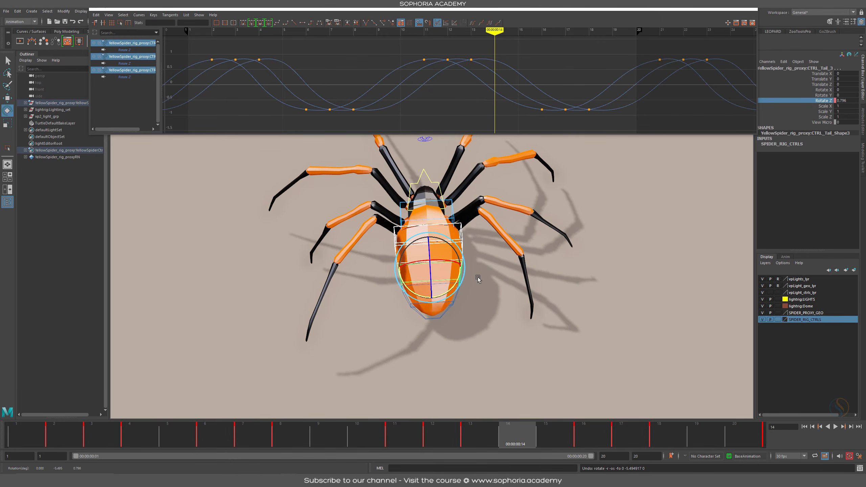
# Step: Add the remaining two tail controls down to the abdomen's tip to the selection and select all their Rotate Z keys
pyautogui.keyDown('alt'); pyautogui.moveTo(329, 228); pyautogui.dragTo(474, 314, button='right'); pyautogui.keyUp('alt')
pyautogui.keyDown('shift'); pyautogui.click(451, 336); pyautogui.keyUp('shift')
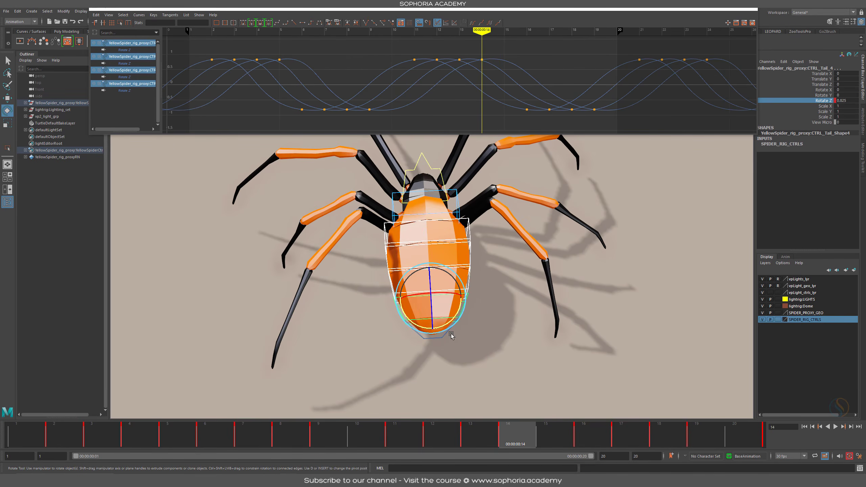
pyautogui.keyDown('shift'); pyautogui.click(442, 338); pyautogui.keyUp('shift')
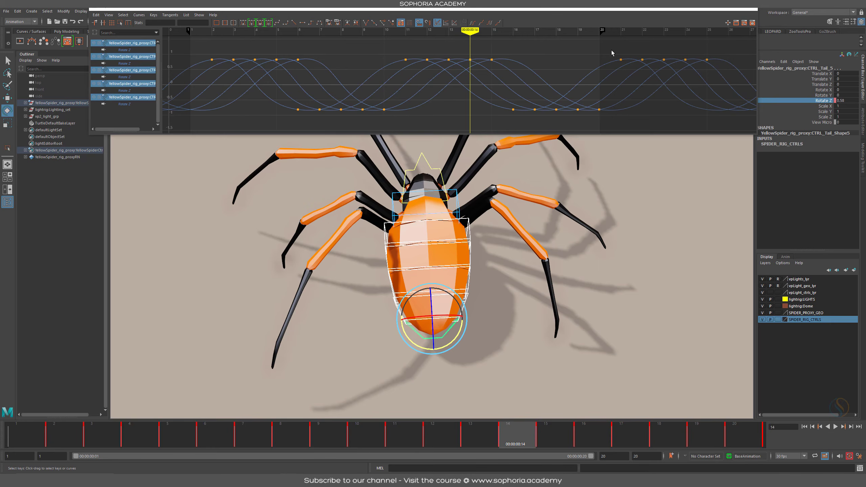
pyautogui.scroll(-3, 641, 65)
pyautogui.moveTo(675, 58); pyautogui.dragTo(164, 129)
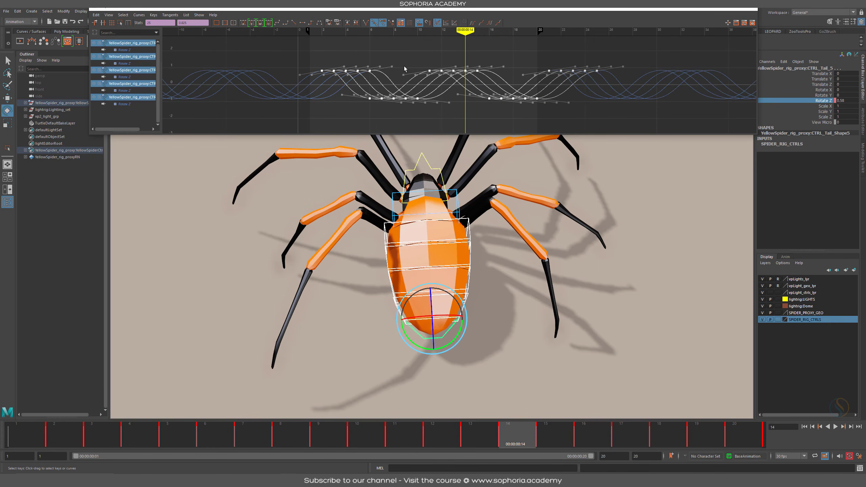
pyautogui.keyDown('alt'); pyautogui.moveTo(443, 243); pyautogui.dragTo(453, 240); pyautogui.keyUp('alt')
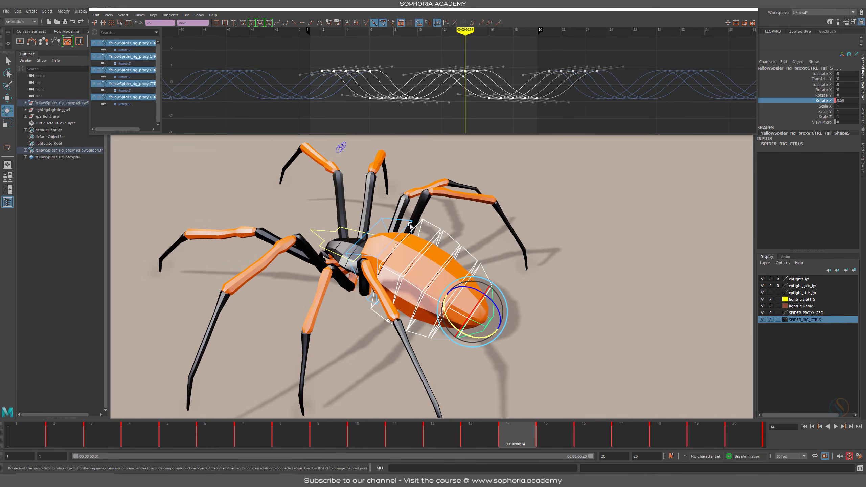
# Step: Select all six tail controls from the abdomen's base to its tip and copy all their Rotate Z keys
pyautogui.click(410, 226)
pyautogui.keyDown('shift'); pyautogui.click(443, 230); pyautogui.keyUp('shift')
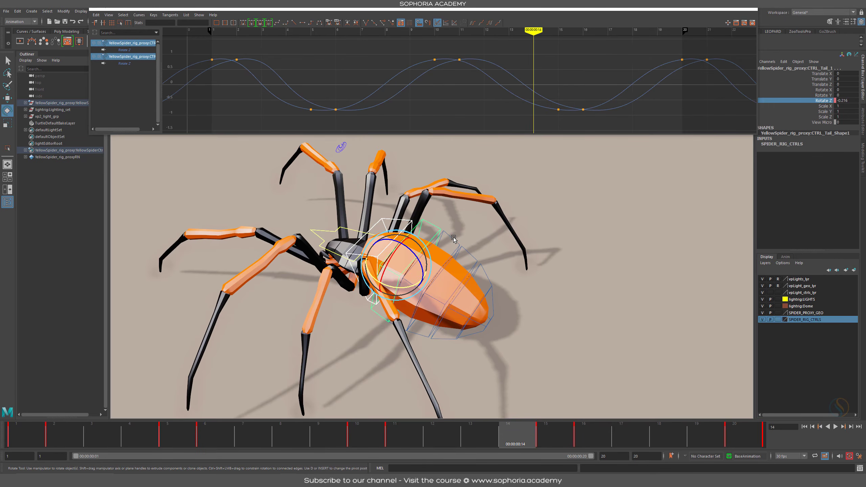
pyautogui.keyDown('shift'); pyautogui.click(462, 246); pyautogui.keyUp('shift')
pyautogui.keyDown('shift'); pyautogui.click(484, 273); pyautogui.keyUp('shift')
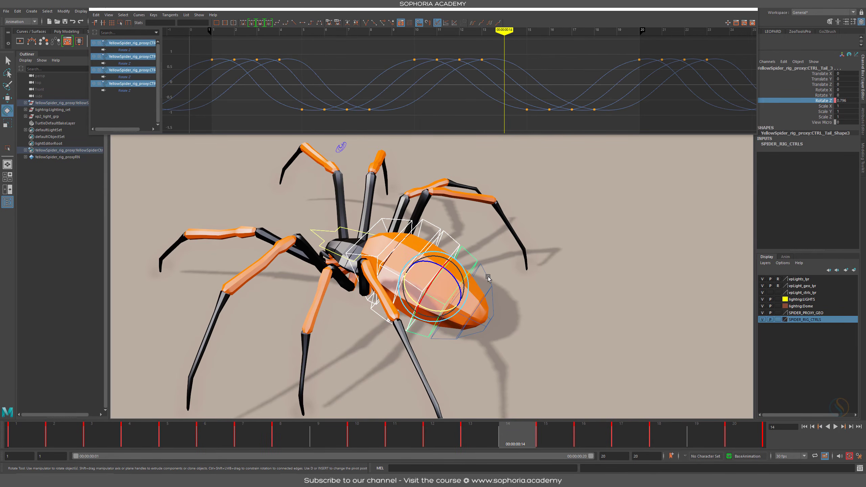
pyautogui.keyDown('shift'); pyautogui.click(490, 302); pyautogui.keyUp('shift')
pyautogui.keyDown('shift'); pyautogui.click(493, 313); pyautogui.keyUp('shift')
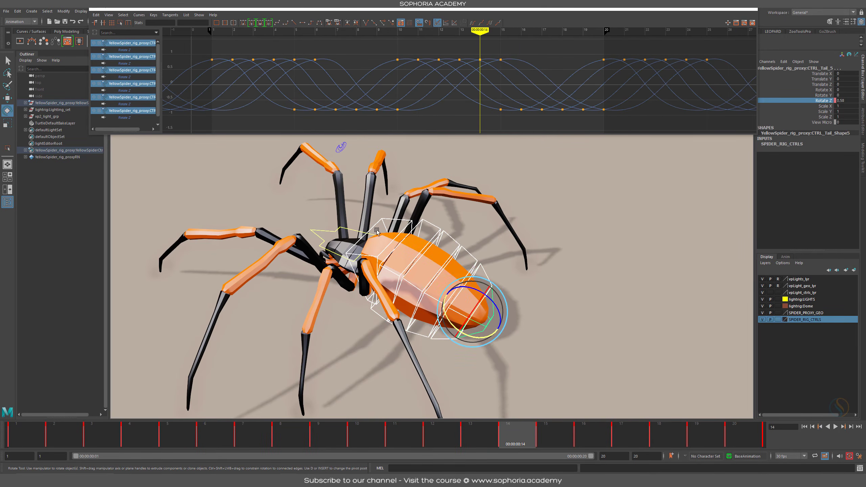
pyautogui.scroll(-6, 653, 73)
pyautogui.moveTo(657, 55); pyautogui.dragTo(321, 113)
pyautogui.click(97, 15)
pyautogui.click(113, 52)
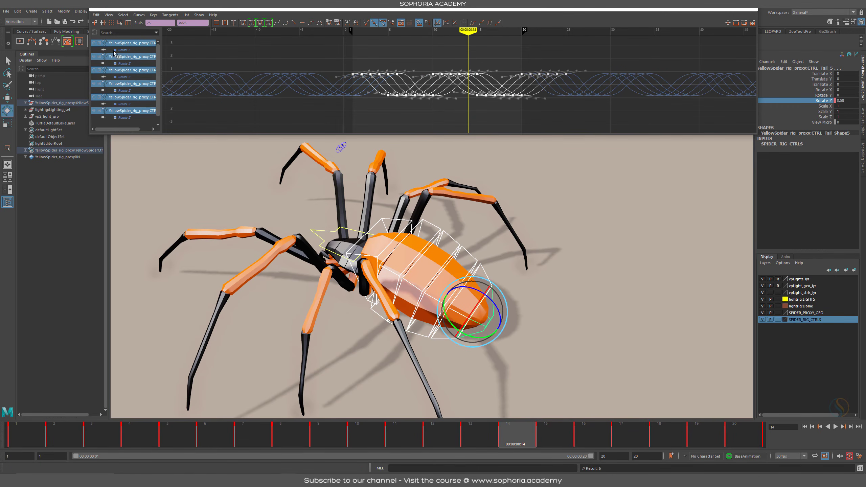
# Step: Paste the copied keys into the tail controls' Rotate Y channel at frame 1
pyautogui.click(47, 434)
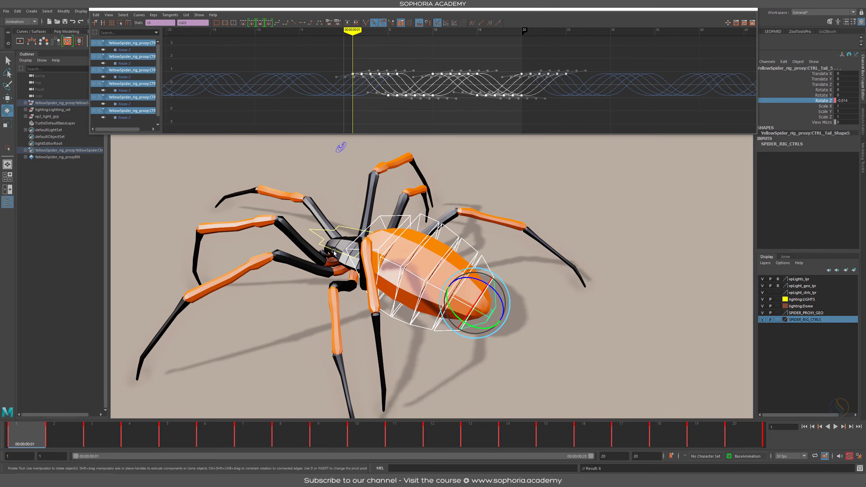
pyautogui.click(822, 95)
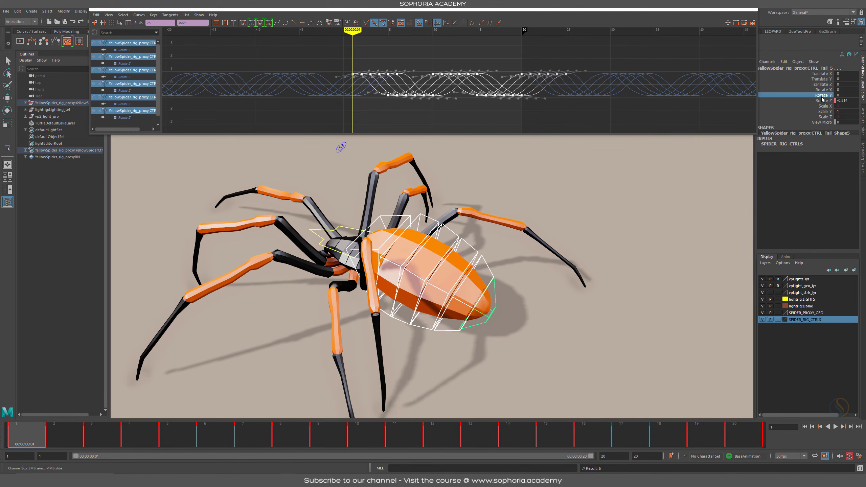
pyautogui.rightClick(821, 95)
pyautogui.click(823, 195)
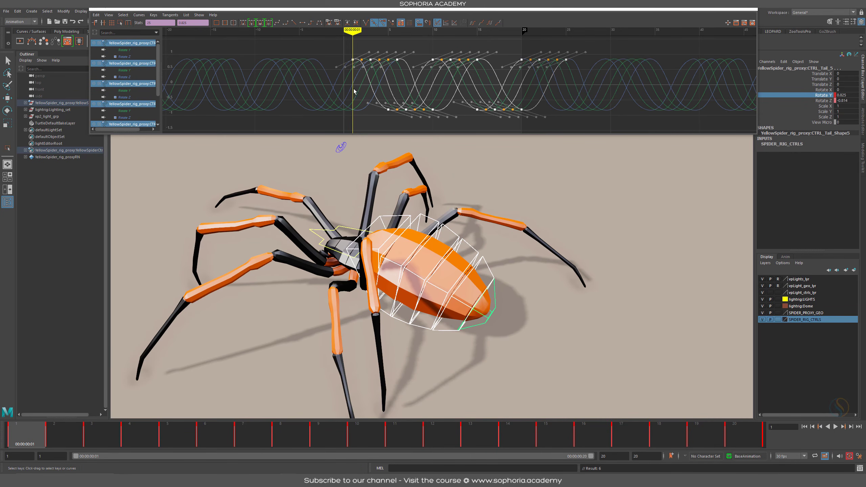
# Step: Play back the walk and examine the abdomen's motion from above and from behind
pyautogui.keyDown('alt'); pyautogui.moveTo(486, 349); pyautogui.dragTo(439, 358); pyautogui.keyUp('alt')
pyautogui.hotkey('alt', 'v')
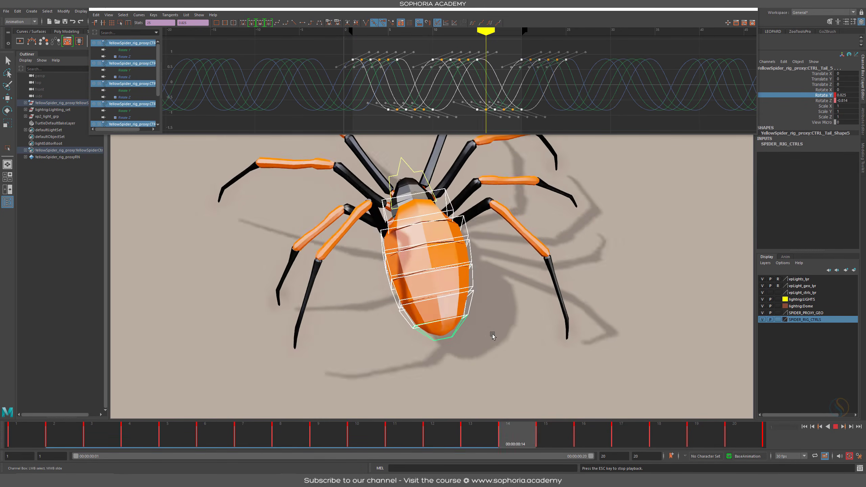
pyautogui.keyDown('alt'); pyautogui.moveTo(485, 327); pyautogui.dragTo(612, 275); pyautogui.keyUp('alt')
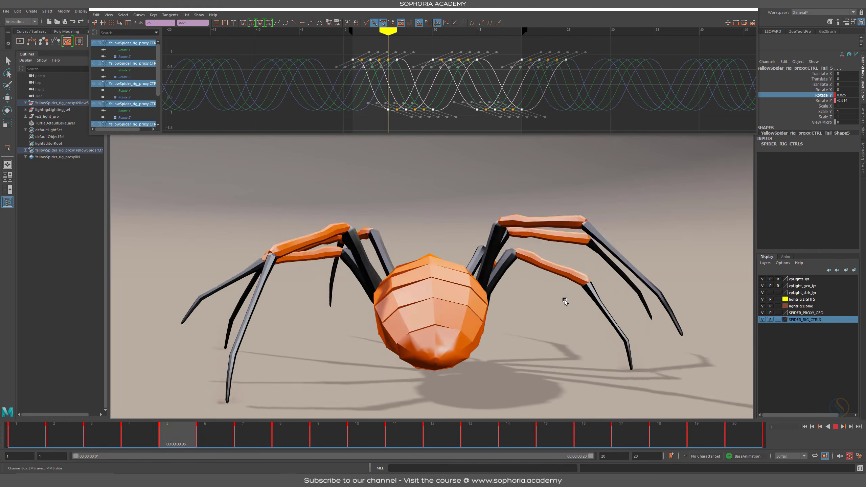
pyautogui.hotkey('alt', 'v')
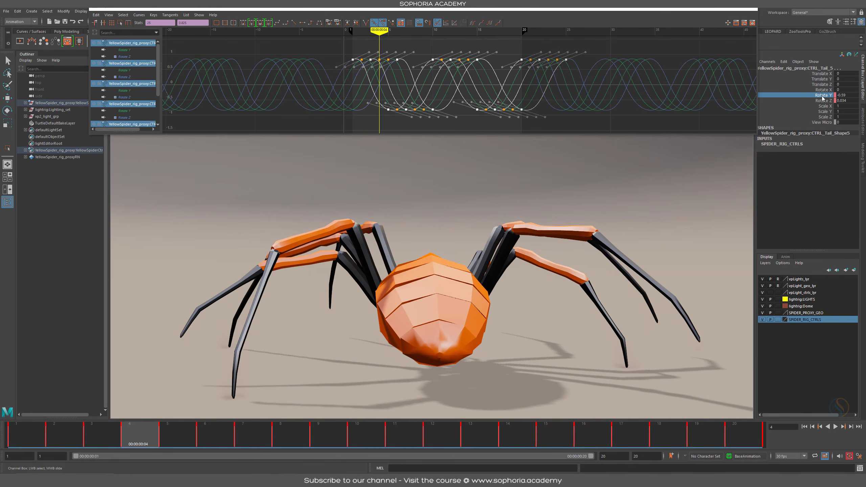
# Step: Isolate the tail controls' Rotate Y curves and scale all their key values down to just over a third
pyautogui.rightClick(823, 98)
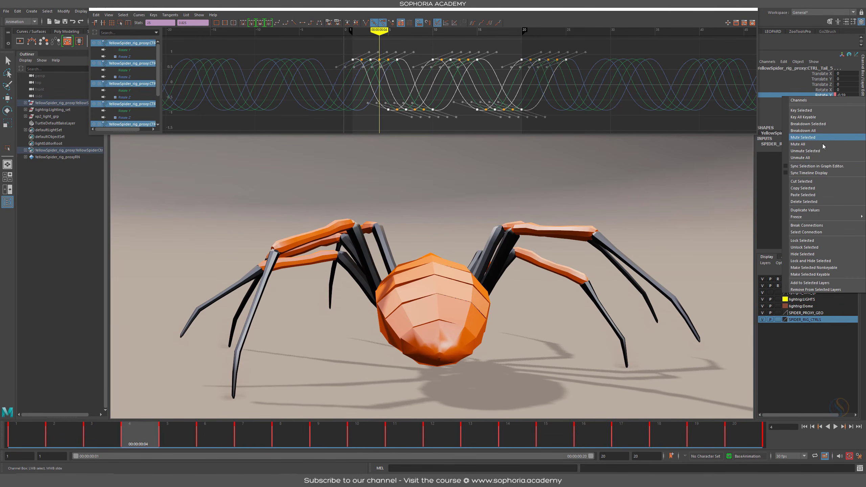
pyautogui.click(824, 166)
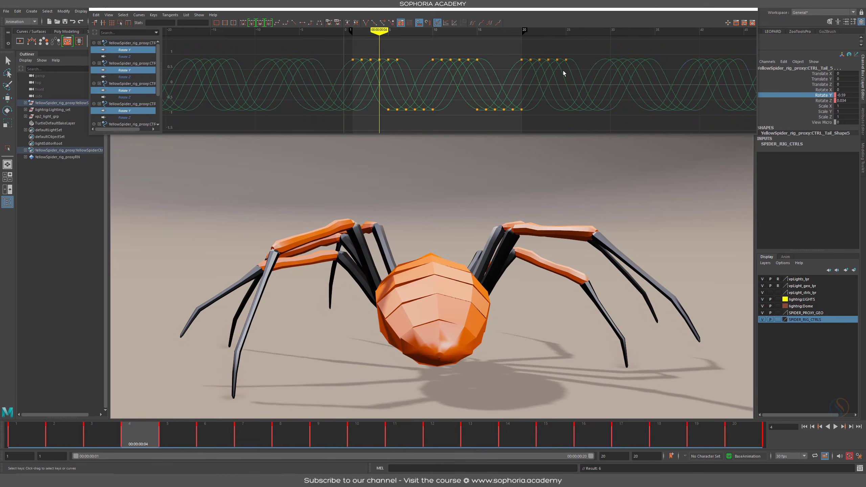
pyautogui.scroll(-2, 579, 71)
pyautogui.moveTo(581, 50); pyautogui.dragTo(287, 127)
pyautogui.press('r')
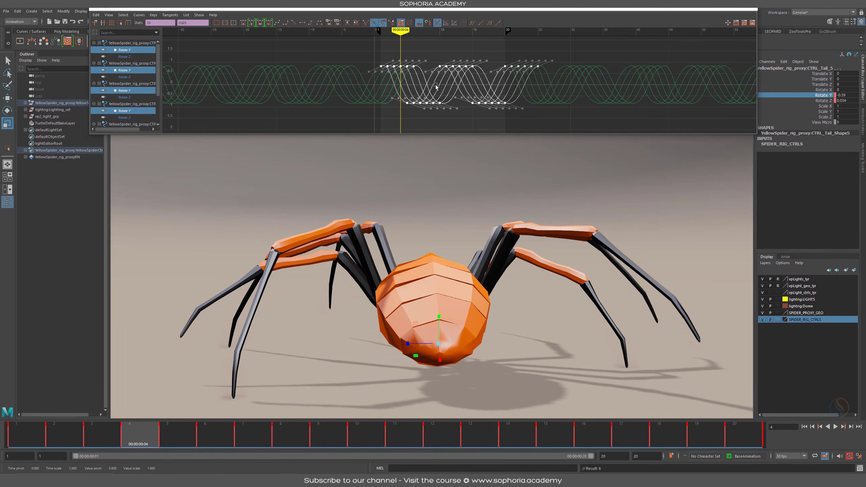
pyautogui.moveTo(435, 85); pyautogui.dragTo(487, 282, button='middle')
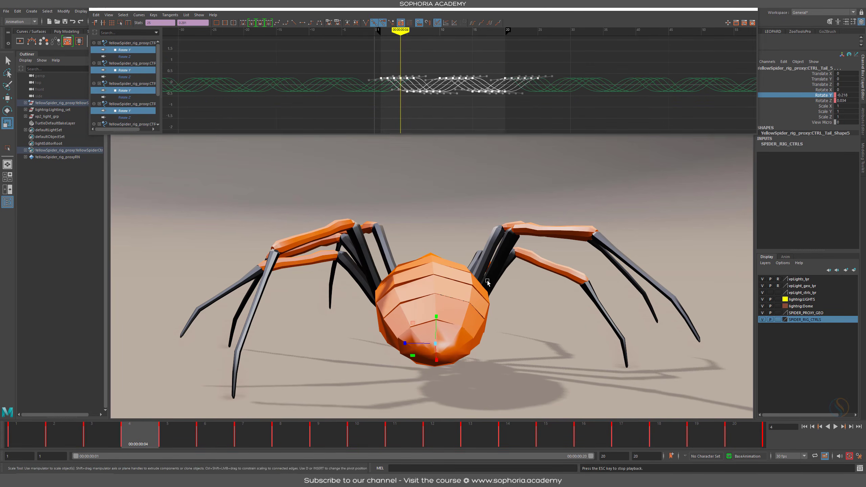
# Step: Play back the walk and scale the tail controls' Rotate Y key values down by about another half
pyautogui.hotkey('alt', 'v')
pyautogui.keyDown('alt'); pyautogui.moveTo(477, 348); pyautogui.dragTo(496, 365); pyautogui.keyUp('alt')
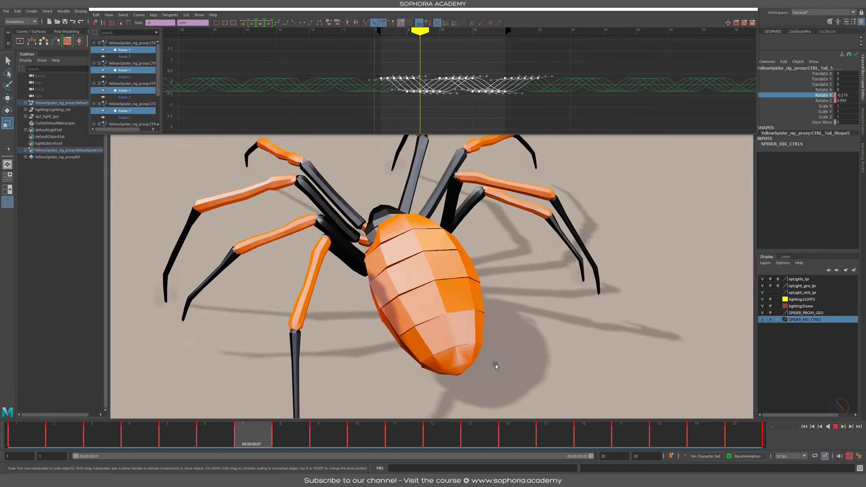
pyautogui.press('f')
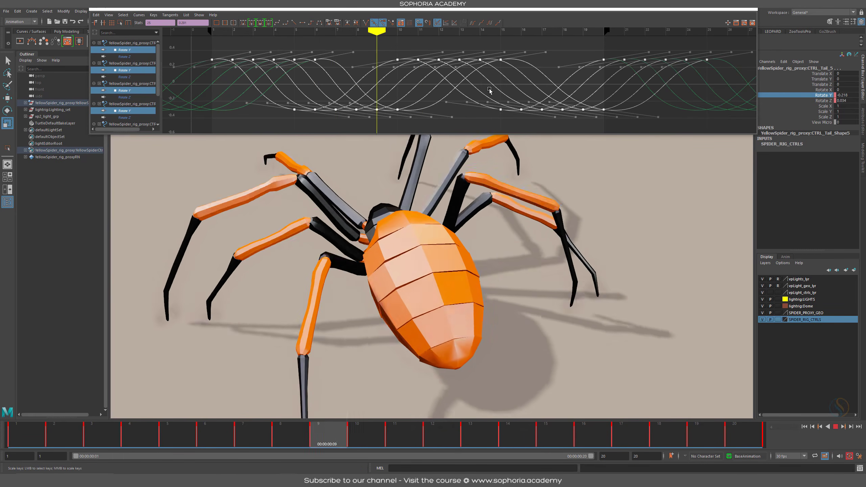
pyautogui.moveTo(481, 85); pyautogui.dragTo(470, 92, button='middle')
pyautogui.keyDown('alt'); pyautogui.moveTo(531, 294); pyautogui.dragTo(509, 270); pyautogui.keyUp('alt')
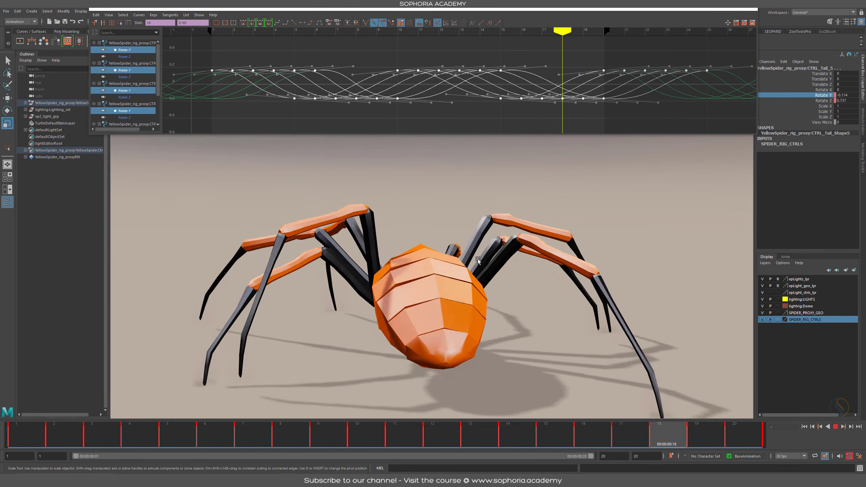
# Step: Select the rig's visibility control and turn on Palp Vis to show the palp controls at the spider's mouth
pyautogui.keyDown('alt'); pyautogui.moveTo(478, 258); pyautogui.dragTo(416, 219); pyautogui.keyUp('alt')
pyautogui.keyDown('alt'); pyautogui.moveTo(415, 219); pyautogui.dragTo(645, 289, button='right'); pyautogui.keyUp('alt')
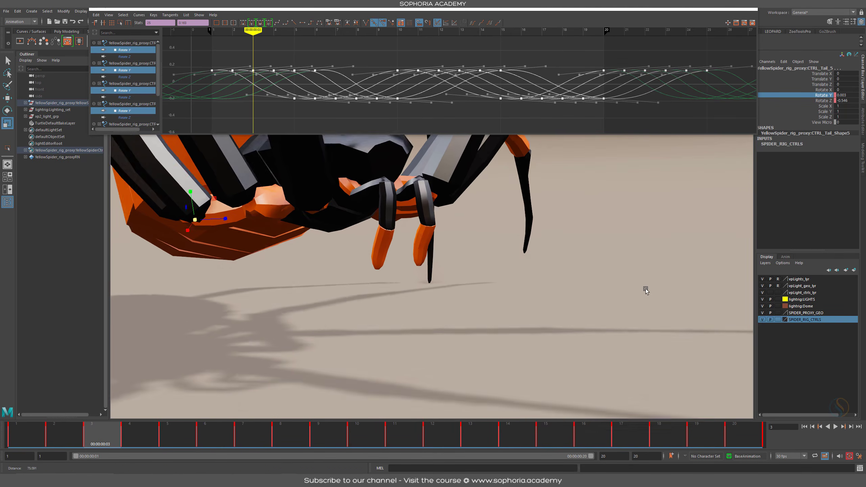
pyautogui.keyDown('alt'); pyautogui.moveTo(454, 208); pyautogui.dragTo(505, 252, button='middle'); pyautogui.keyUp('alt')
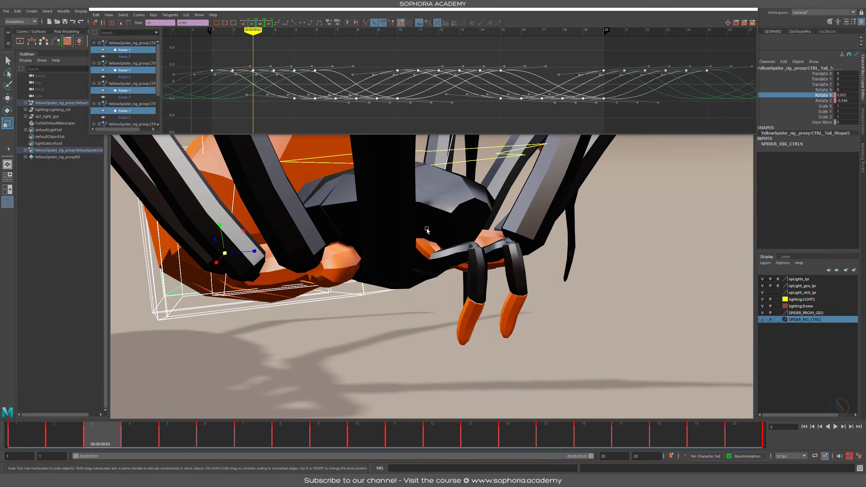
pyautogui.keyDown('alt'); pyautogui.moveTo(539, 219); pyautogui.dragTo(410, 167); pyautogui.keyUp('alt')
pyautogui.click(408, 150)
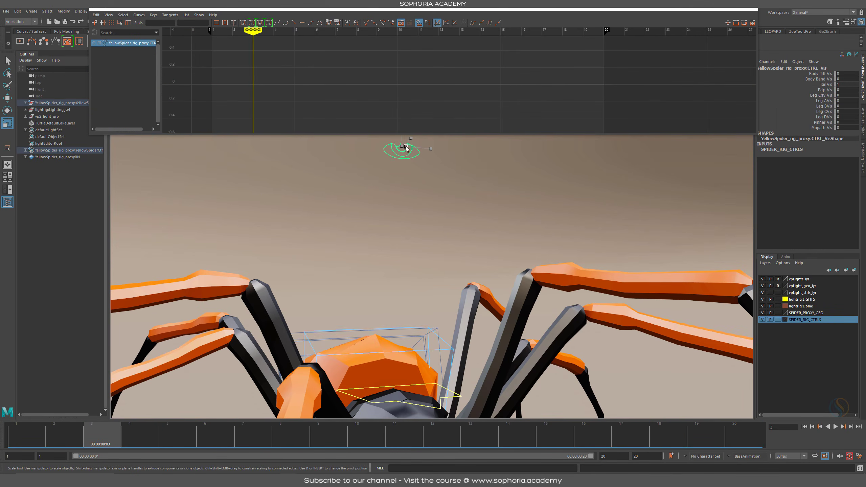
pyautogui.click(824, 90)
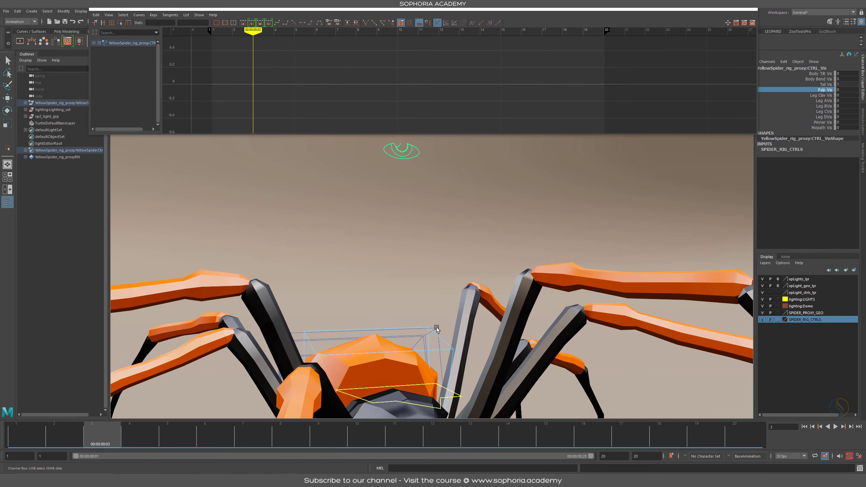
pyautogui.keyDown('alt'); pyautogui.moveTo(491, 324); pyautogui.dragTo(494, 181, button='middle'); pyautogui.keyUp('alt')
pyautogui.keyDown('alt'); pyautogui.moveTo(494, 181); pyautogui.dragTo(523, 307, button='right'); pyautogui.keyUp('alt')
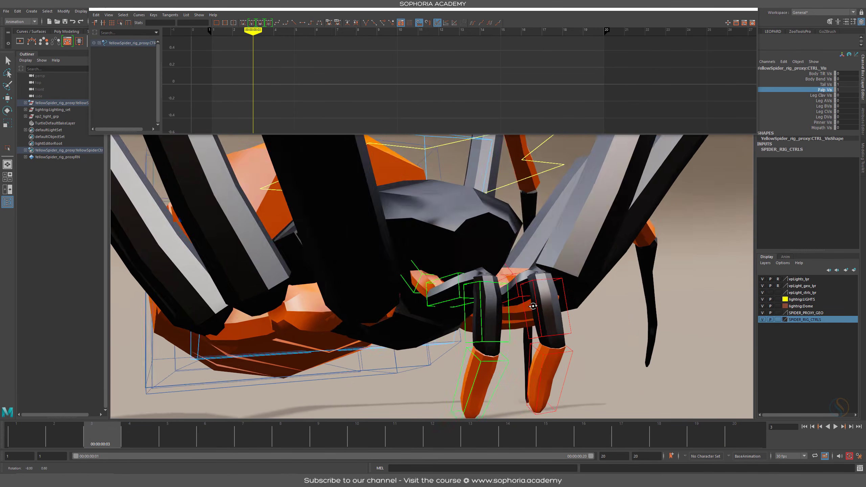
# Step: Select the body control and copy all the keys of its Rotate X curve
pyautogui.keyDown('alt'); pyautogui.moveTo(523, 307); pyautogui.dragTo(534, 303); pyautogui.keyUp('alt')
pyautogui.keyDown('alt'); pyautogui.moveTo(460, 186); pyautogui.dragTo(435, 249, button='middle'); pyautogui.keyUp('alt')
pyautogui.click(547, 147)
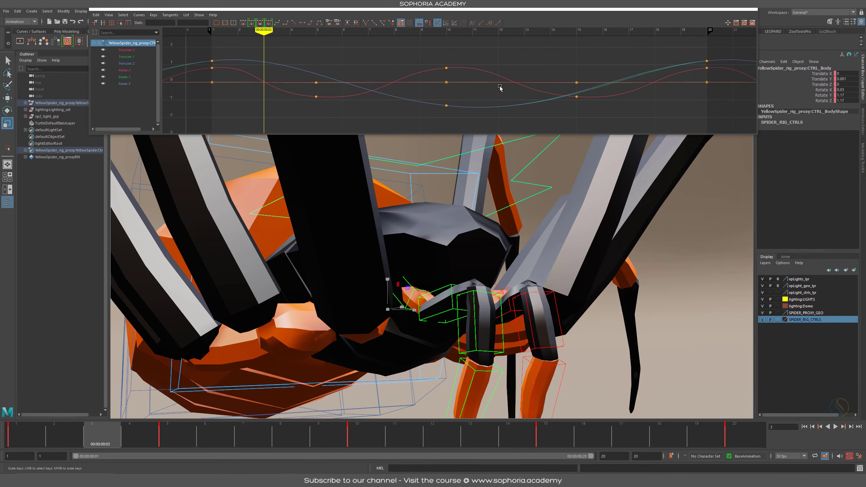
pyautogui.press('r')
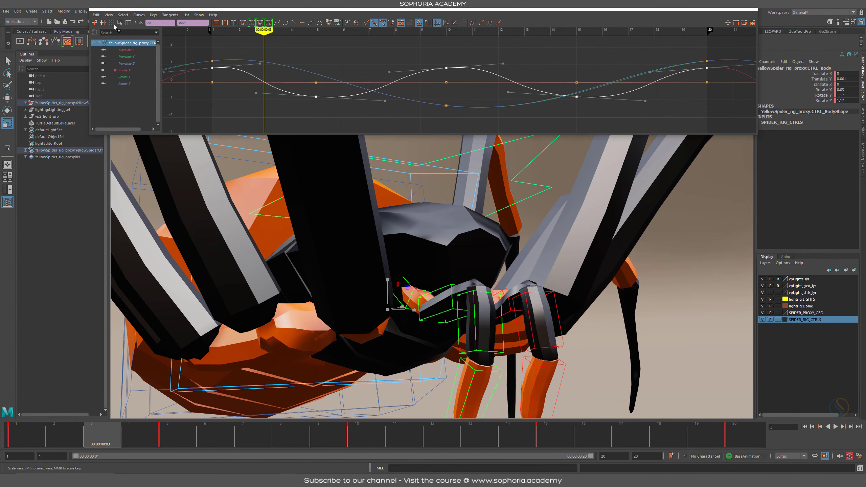
pyautogui.click(97, 14)
pyautogui.click(110, 48)
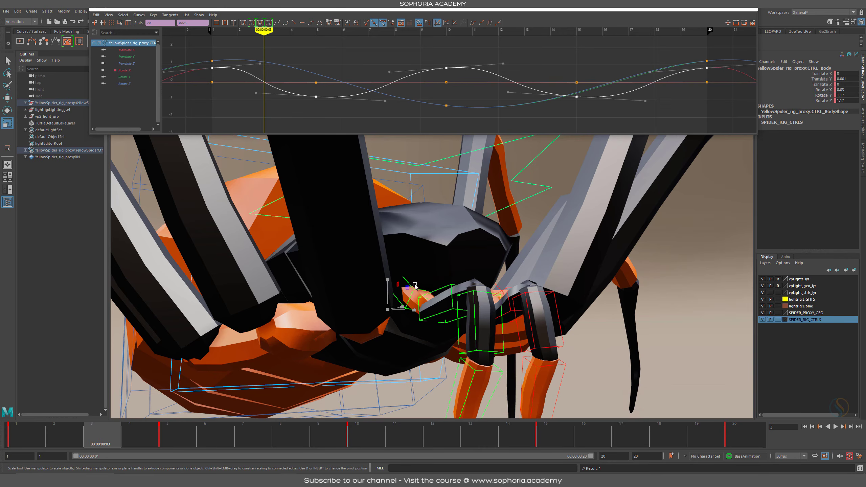
# Step: Try rotating the right palp's base control about its Z axis
pyautogui.press('f')
pyautogui.press('[')
pyautogui.keyDown('alt'); pyautogui.moveTo(501, 239); pyautogui.dragTo(489, 259); pyautogui.keyUp('alt')
pyautogui.click(412, 257)
pyautogui.press('e')
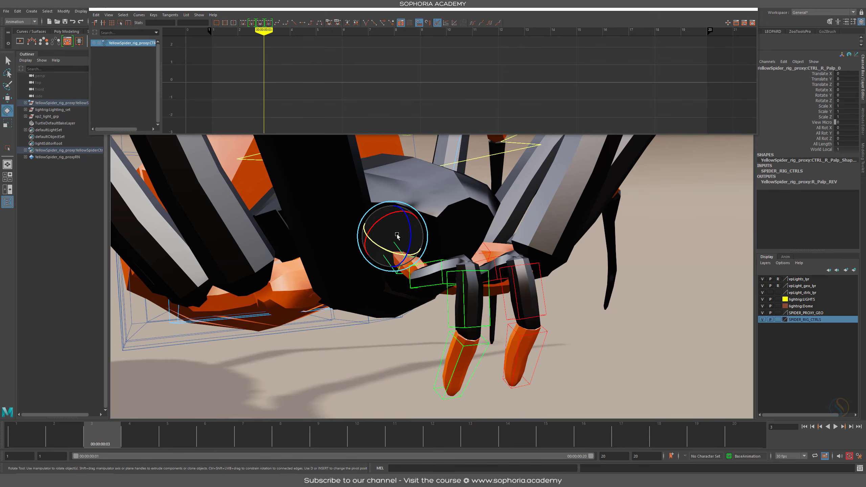
pyautogui.moveTo(407, 235); pyautogui.dragTo(411, 231)
pyautogui.hotkey('ctrl', 'z')
pyautogui.hotkey('ctrl', 'z')
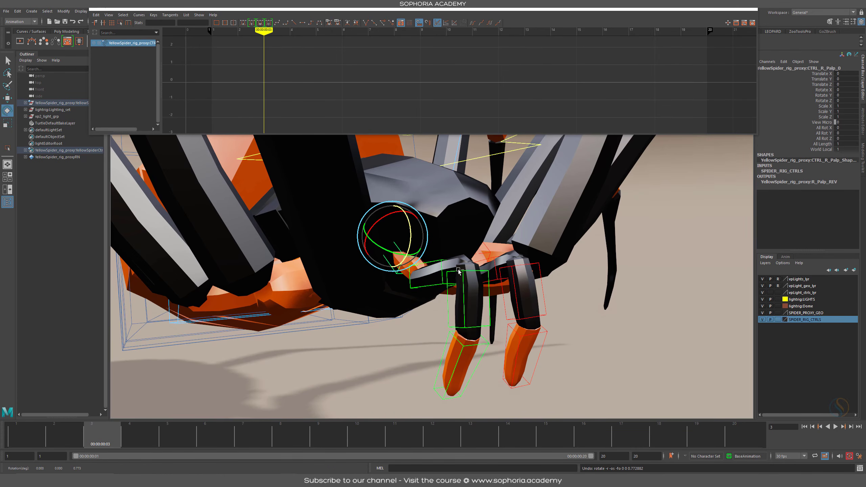
pyautogui.moveTo(449, 276)
pyautogui.keyDown('alt'); pyautogui.mouseDown()
pyautogui.moveTo(471, 293)
pyautogui.moveTo(428, 234)
pyautogui.mouseUp(); pyautogui.keyUp('alt')
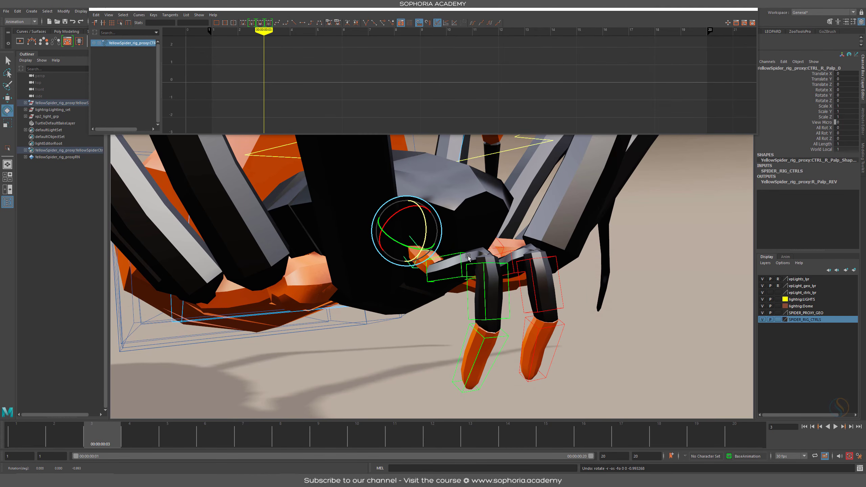
# Step: Select the three segment controls on both the right and left palps and set their Rotate Z to 0
pyautogui.keyDown('shift'); pyautogui.click(483, 266); pyautogui.keyUp('shift')
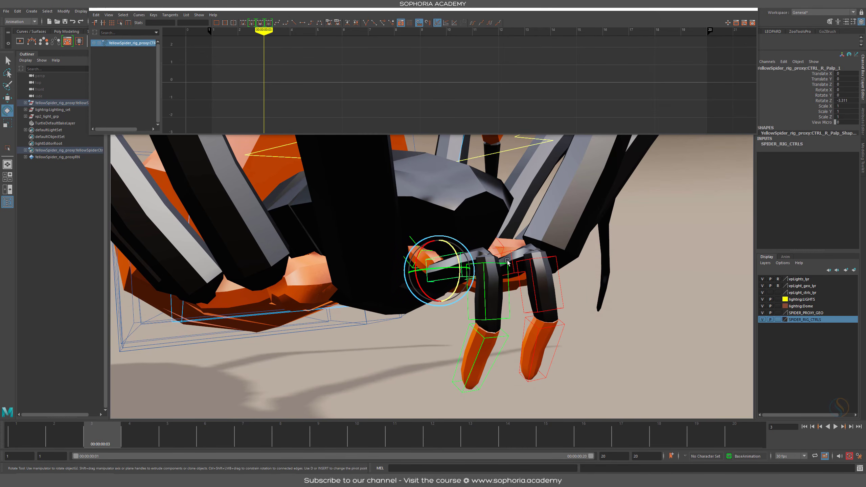
pyautogui.keyDown('shift'); pyautogui.click(509, 340); pyautogui.keyUp('shift')
pyautogui.keyDown('alt'); pyautogui.moveTo(509, 341); pyautogui.dragTo(424, 274); pyautogui.keyUp('alt')
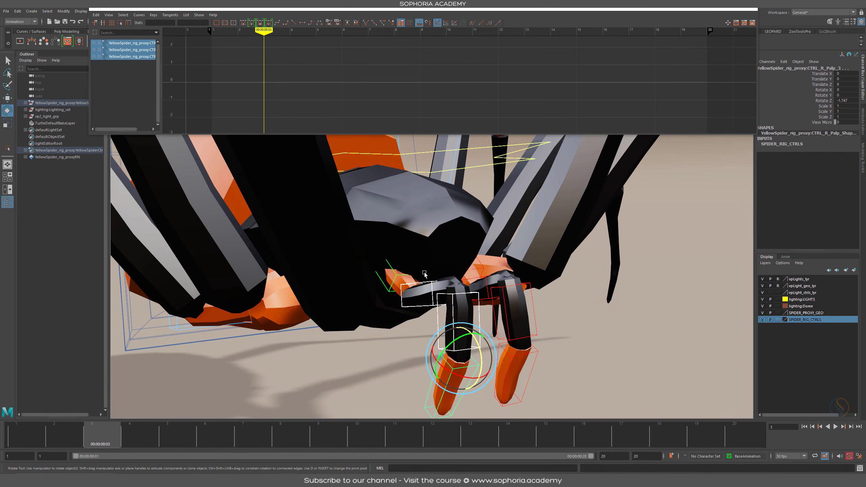
pyautogui.keyDown('shift'); pyautogui.click(482, 277); pyautogui.keyUp('shift')
pyautogui.keyDown('shift'); pyautogui.click(536, 337); pyautogui.keyUp('shift')
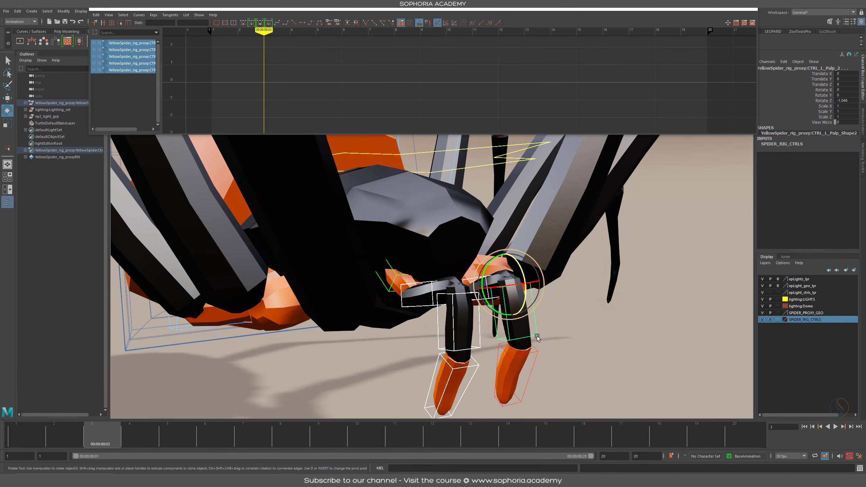
pyautogui.keyDown('shift'); pyautogui.click(537, 352); pyautogui.keyUp('shift')
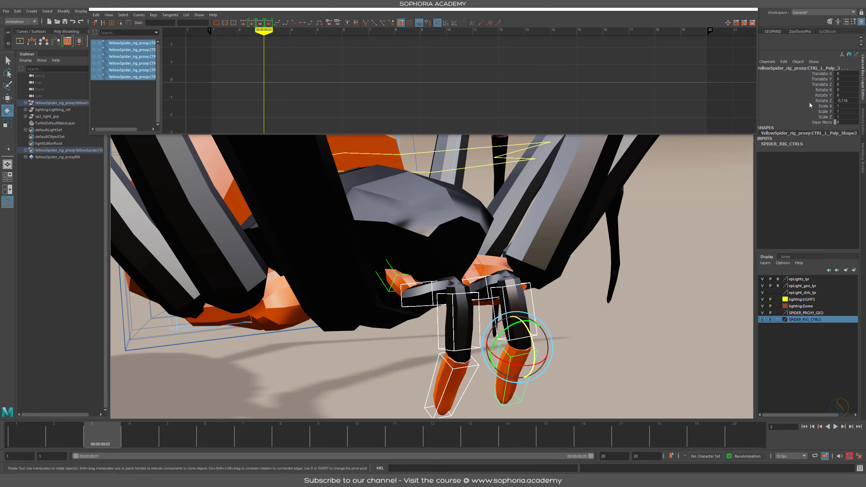
pyautogui.write('0')
pyautogui.press('Return')
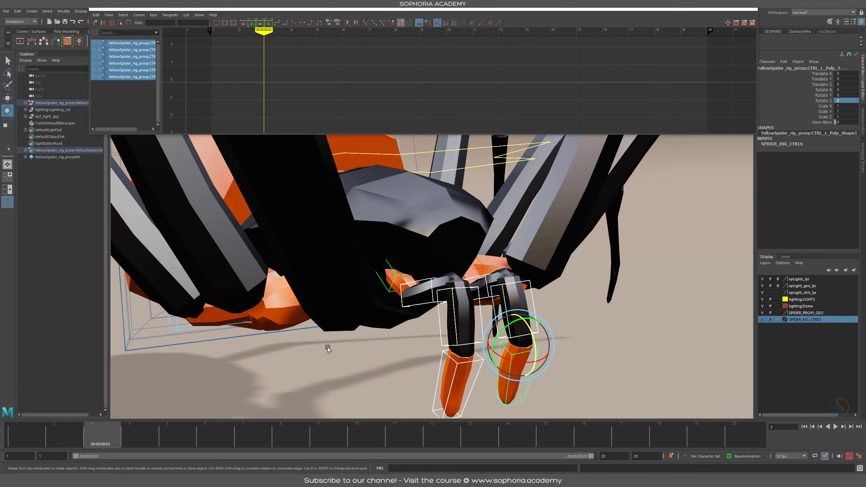
# Step: At frame 1, turn off Sync Selection in Graph Editor and paste the copied keys onto the palp controls' Rotate Z channel
pyautogui.click(12, 443)
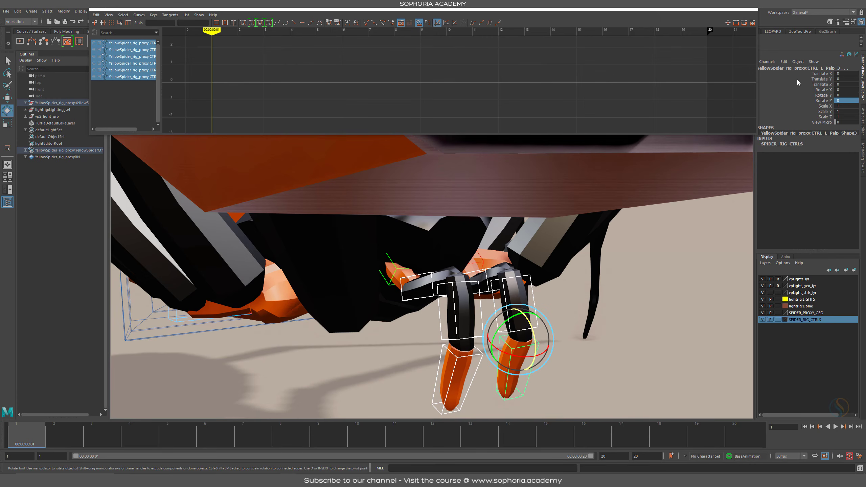
pyautogui.click(823, 100)
pyautogui.rightClick(823, 101)
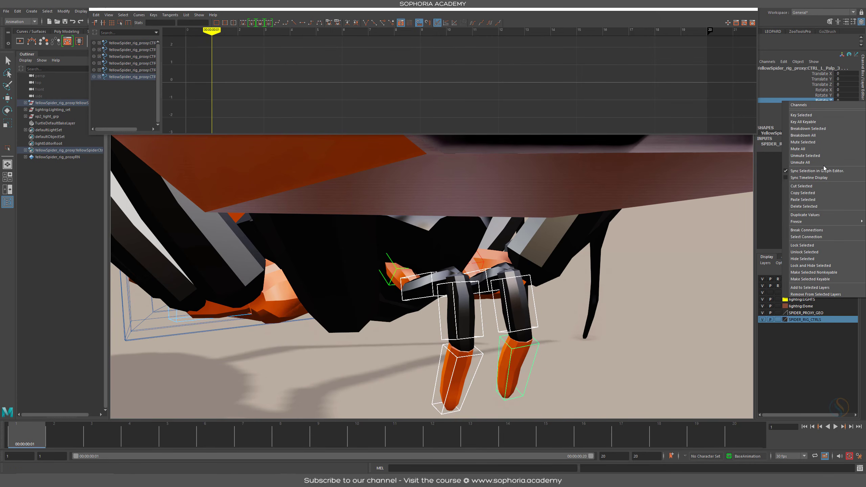
pyautogui.click(830, 170)
pyautogui.rightClick(823, 99)
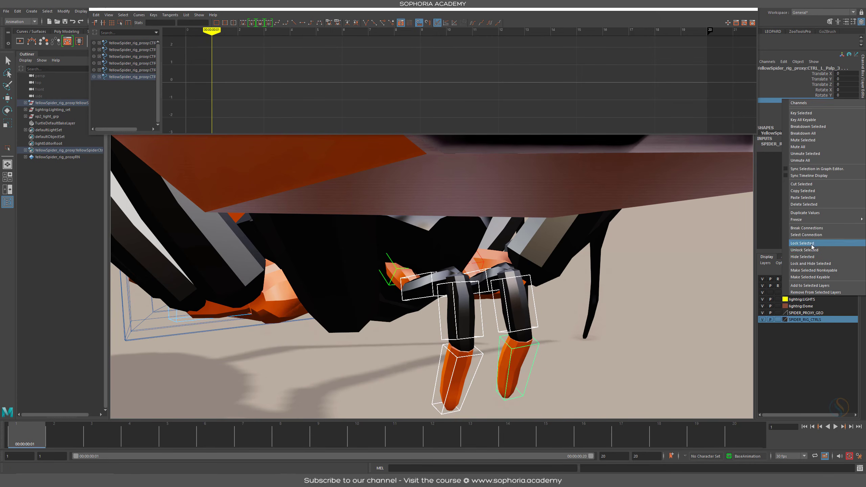
pyautogui.click(822, 197)
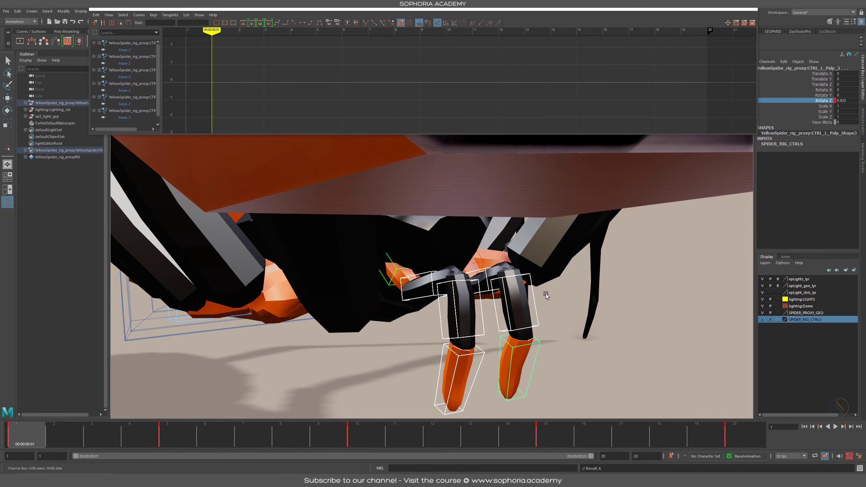
# Step: Frame the Rotate Z curves of all six palp controls in the Graph Editor, scrub the first frames, and select the curves
pyautogui.click(824, 96)
pyautogui.click(825, 101)
pyautogui.keyDown('alt'); pyautogui.keyDown('shift'); pyautogui.moveTo(576, 91); pyautogui.dragTo(568, 96, button='right'); pyautogui.keyUp('shift'); pyautogui.keyUp('alt')
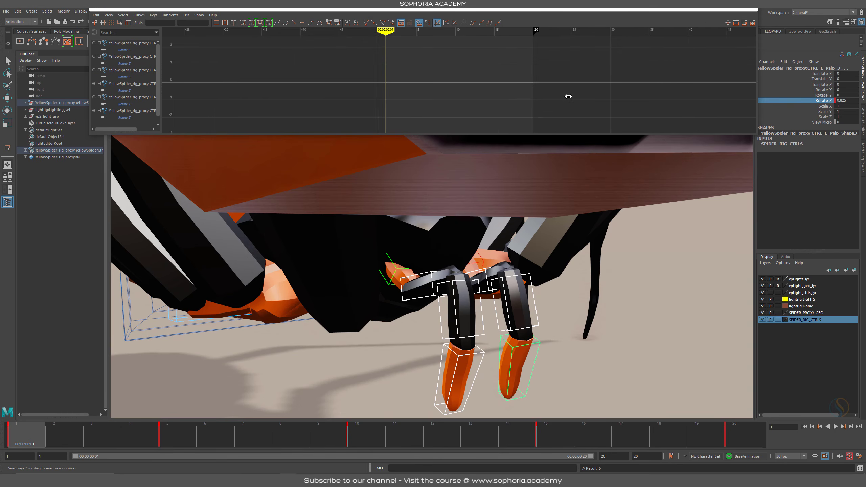
pyautogui.press('f')
pyautogui.moveTo(135, 42); pyautogui.dragTo(132, 120)
pyautogui.keyDown('alt'); pyautogui.keyDown('shift'); pyautogui.moveTo(649, 99); pyautogui.dragTo(430, 93, button='right'); pyautogui.keyUp('shift'); pyautogui.keyUp('alt')
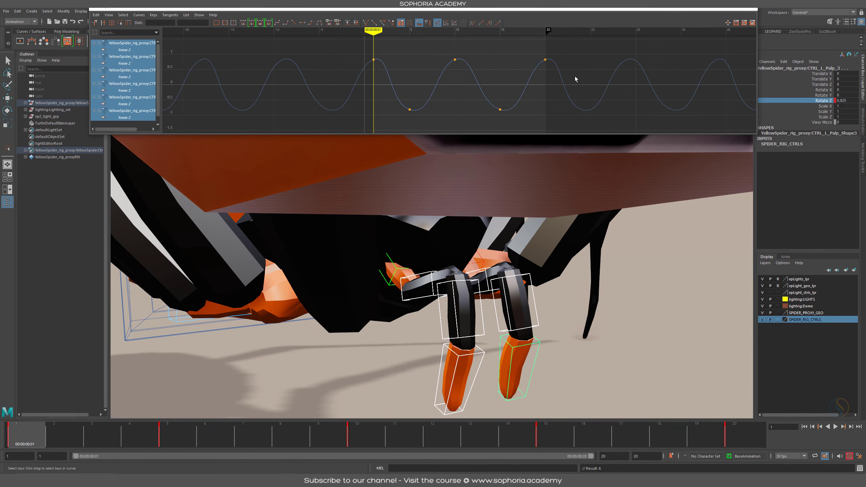
pyautogui.moveTo(58, 437); pyautogui.dragTo(169, 437)
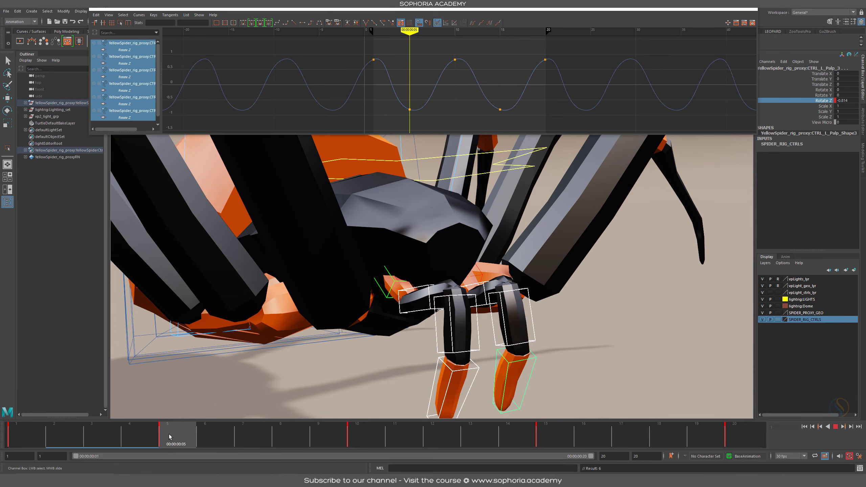
pyautogui.click(426, 85)
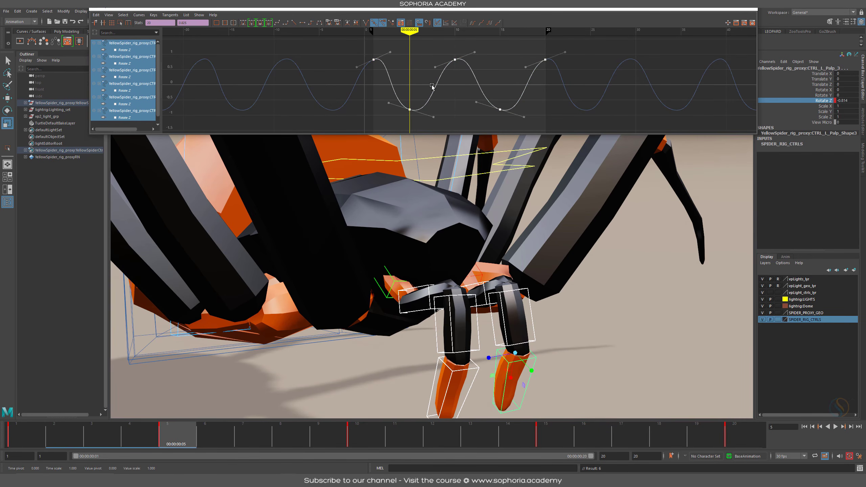
# Step: Scale the six palp controls' Rotate Z key values up slightly and play back the walk
pyautogui.press('r')
pyautogui.moveTo(425, 86); pyautogui.dragTo(434, 124, button='middle')
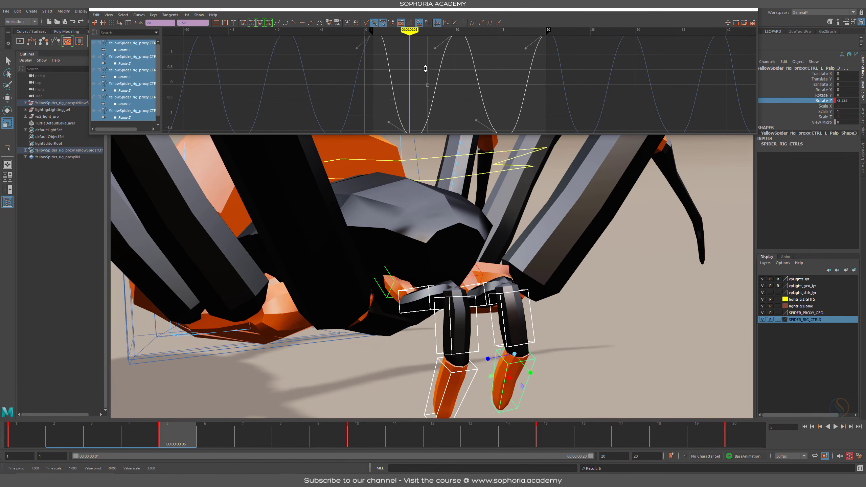
pyautogui.hotkey('ctrl', 'z')
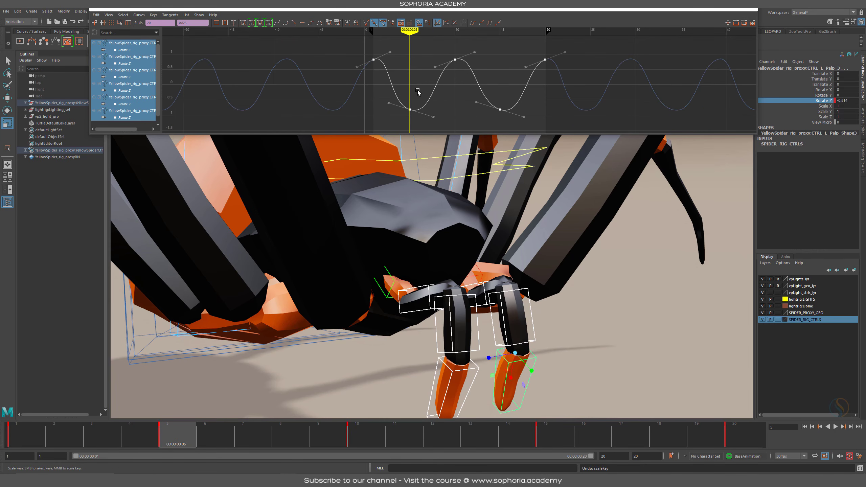
pyautogui.moveTo(411, 88); pyautogui.dragTo(411, 83, button='middle')
pyautogui.hotkey('alt', 'v')
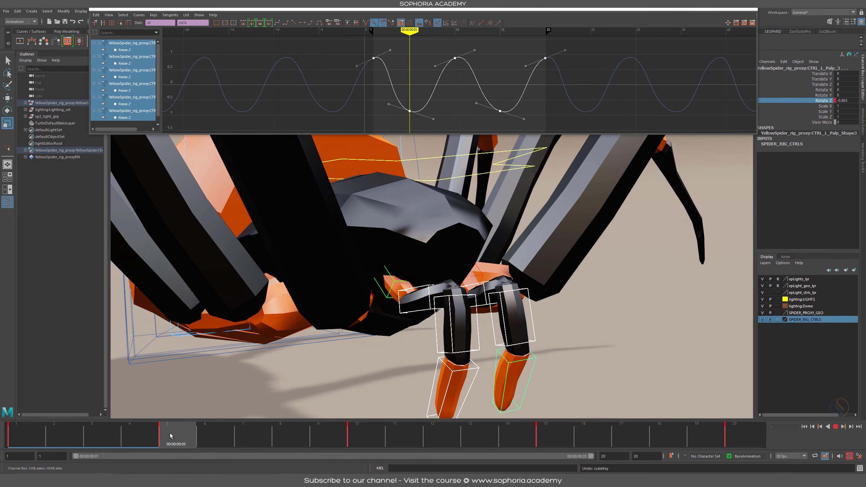
pyautogui.keyDown('alt'); pyautogui.moveTo(526, 318); pyautogui.dragTo(525, 265, button='middle'); pyautogui.keyUp('alt')
pyautogui.keyDown('alt'); pyautogui.moveTo(458, 216); pyautogui.dragTo(458, 238, button='middle'); pyautogui.keyUp('alt')
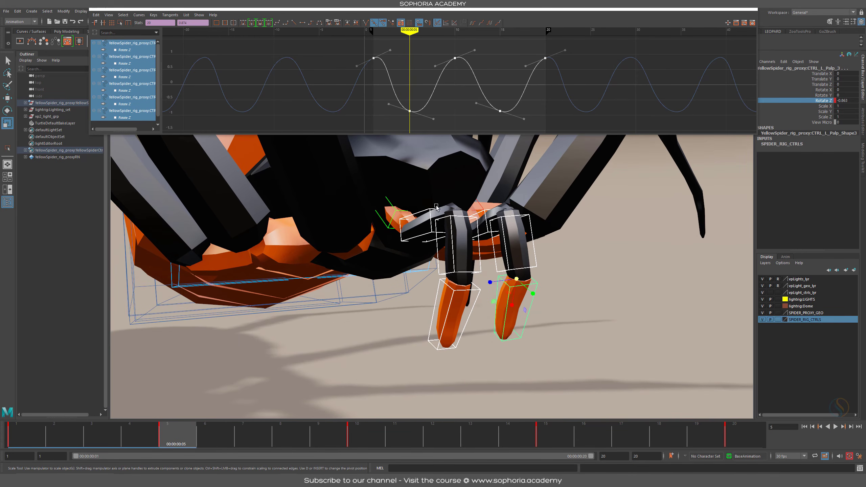
# Step: Deselect the first segment control of each palp and move the remaining four controls' Rotate Z keys two frames later
pyautogui.keyDown('alt'); pyautogui.moveTo(575, 273); pyautogui.dragTo(560, 273); pyautogui.keyUp('alt')
pyautogui.keyDown('ctrl'); pyautogui.moveTo(372, 244); pyautogui.dragTo(370, 244); pyautogui.keyUp('ctrl')
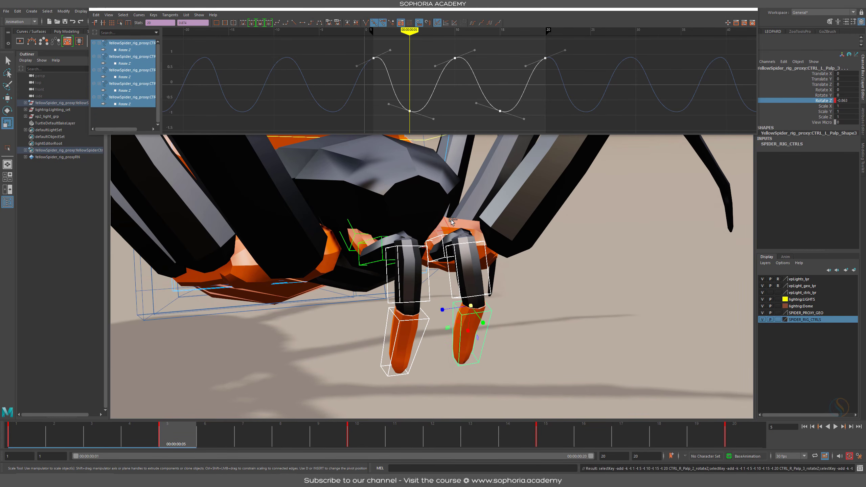
pyautogui.keyDown('ctrl'); pyautogui.moveTo(450, 220); pyautogui.dragTo(436, 235); pyautogui.keyUp('ctrl')
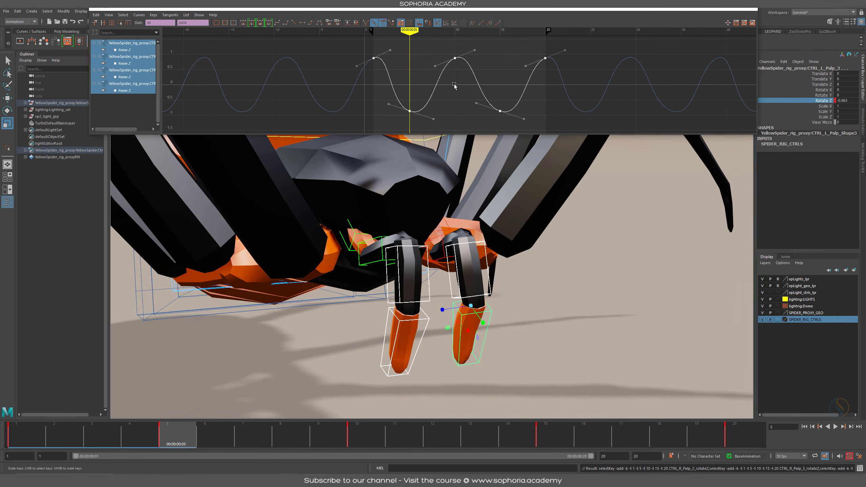
pyautogui.moveTo(454, 85); pyautogui.dragTo(461, 86, button='middle')
pyautogui.hotkey('ctrl', 'z')
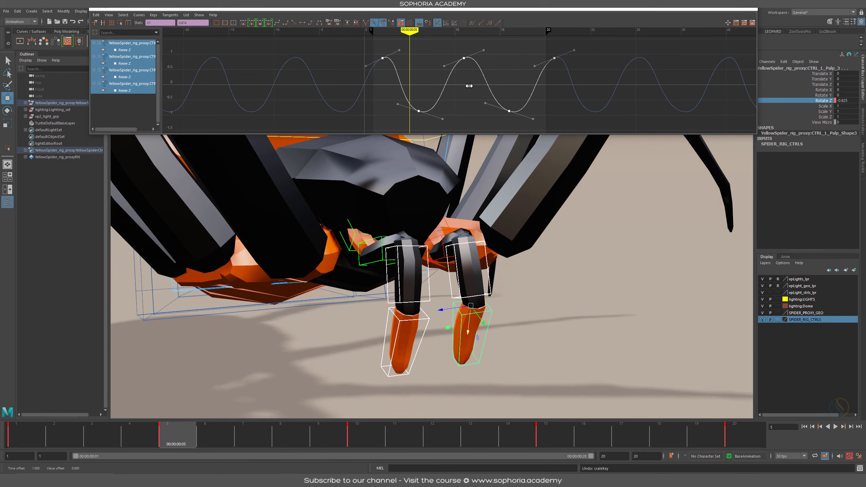
pyautogui.moveTo(469, 86); pyautogui.dragTo(474, 86, button='middle')
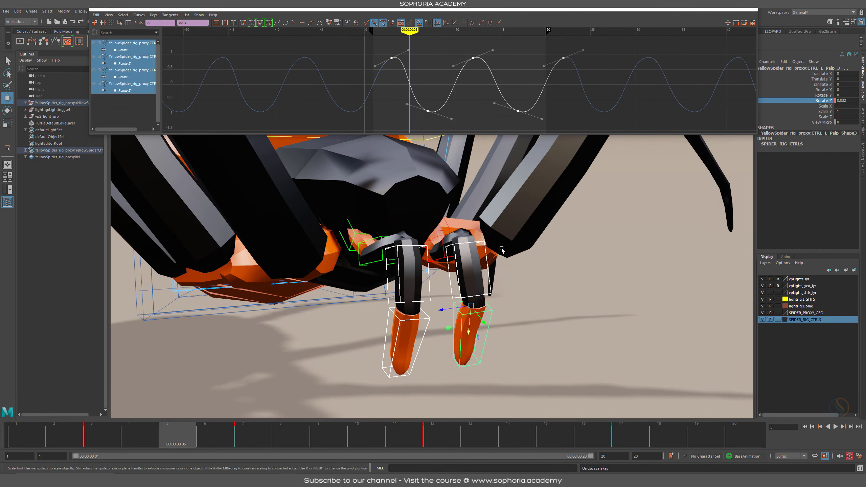
# Step: Keep only the two palp tip controls selected, move their Rotate Z keys another two frames later, and play back the walk from the side
pyautogui.keyDown('ctrl'); pyautogui.moveTo(511, 241); pyautogui.dragTo(395, 268); pyautogui.keyUp('ctrl')
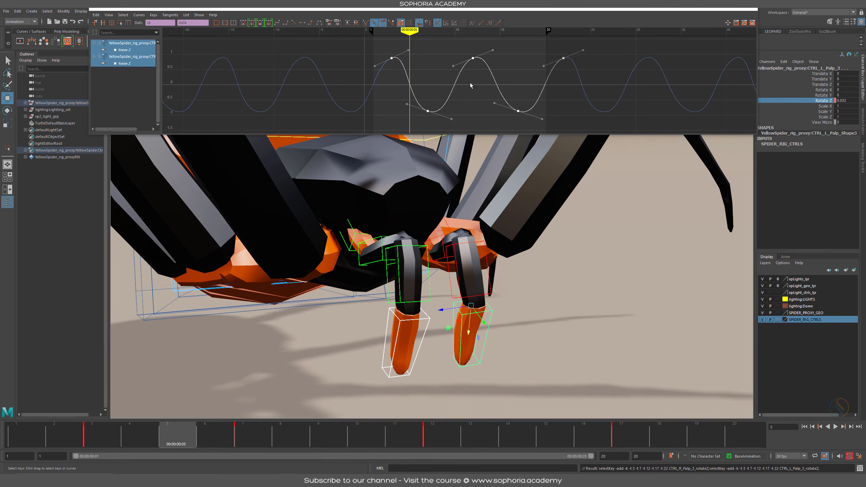
pyautogui.moveTo(470, 85); pyautogui.dragTo(491, 85, button='middle')
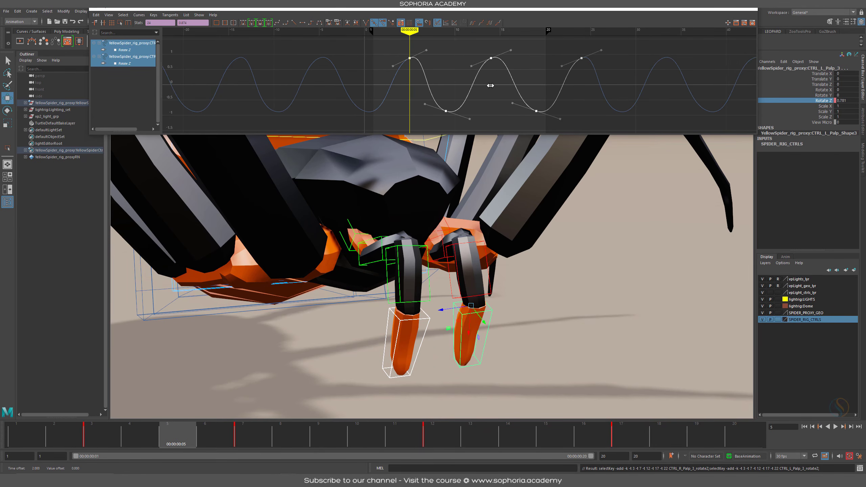
pyautogui.hotkey('alt', 'v')
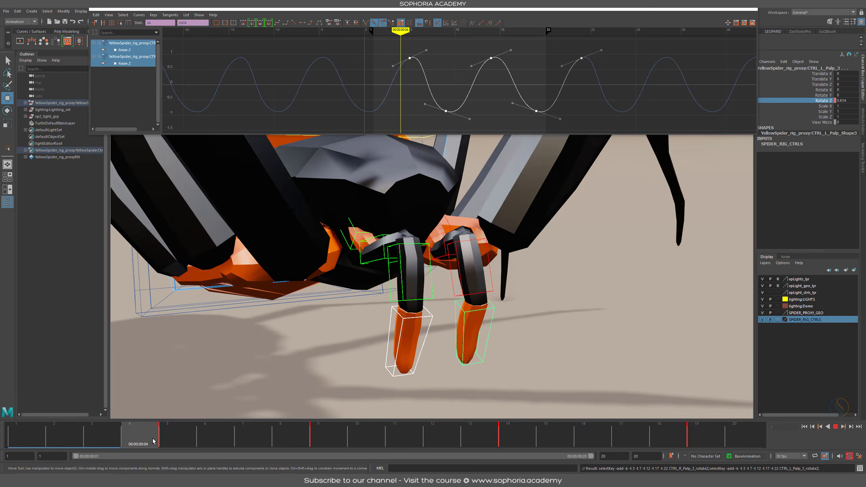
pyautogui.hotkey('alt', 'v')
pyautogui.keyDown('alt'); pyautogui.moveTo(436, 394); pyautogui.dragTo(556, 290); pyautogui.keyUp('alt')
pyautogui.keyDown('alt'); pyautogui.moveTo(556, 290); pyautogui.dragTo(484, 328, button='middle'); pyautogui.keyUp('alt')
pyautogui.hotkey('alt', 'v')
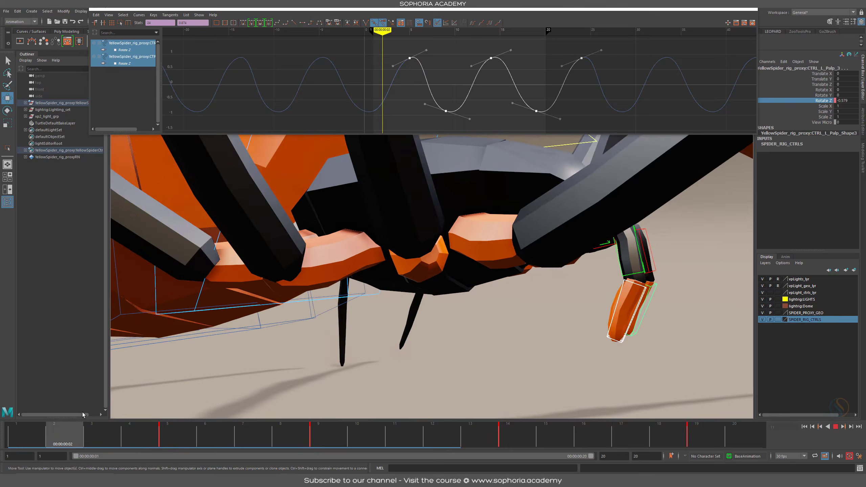
# Step: Scale the palp tip controls' Rotate Z key values up to peaks of about 5 and play back the motion
pyautogui.click(383, 434)
pyautogui.press('r')
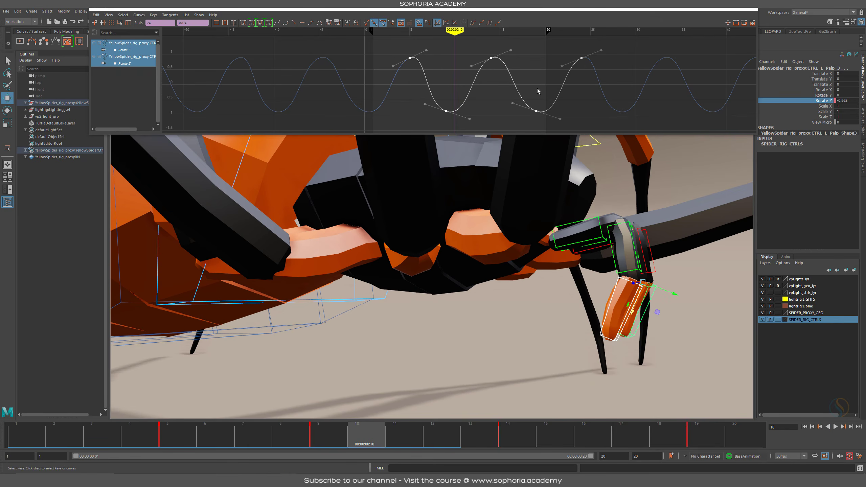
pyautogui.moveTo(493, 79); pyautogui.dragTo(495, 62, button='middle')
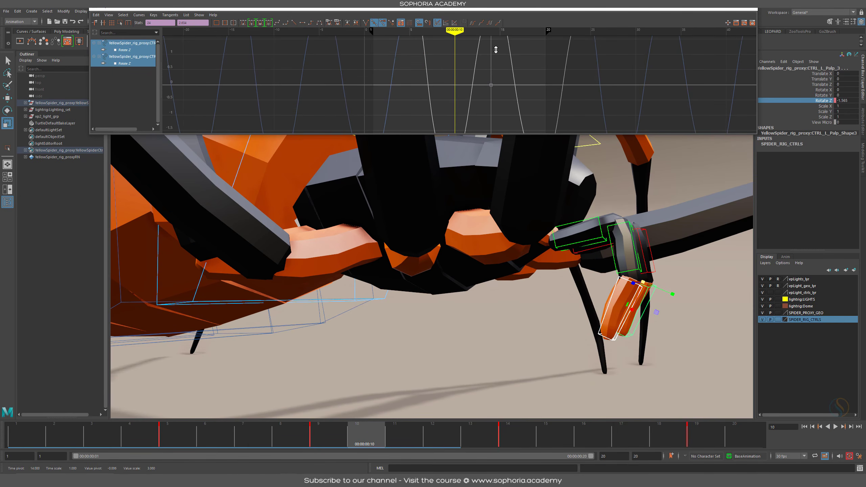
pyautogui.moveTo(187, 443); pyautogui.dragTo(763, 442)
pyautogui.press('f')
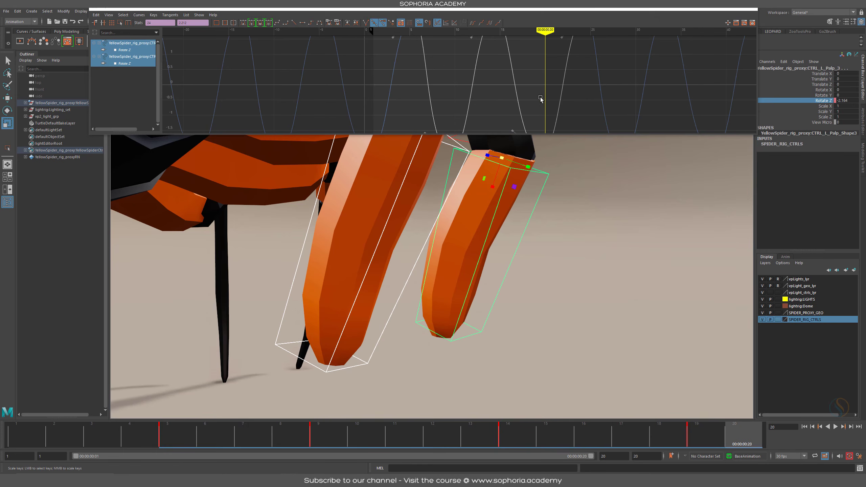
pyautogui.press('f')
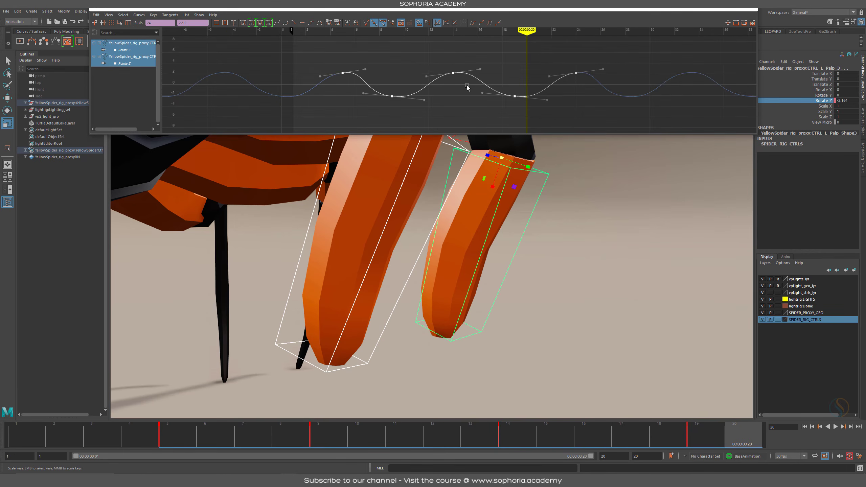
pyautogui.moveTo(460, 86); pyautogui.dragTo(460, 57, button='middle')
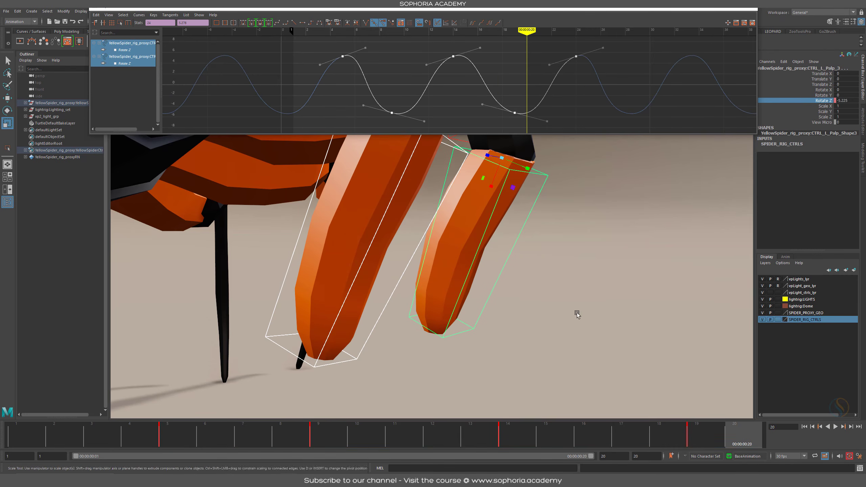
pyautogui.keyDown('alt'); pyautogui.moveTo(578, 314); pyautogui.dragTo(452, 286, button='right'); pyautogui.keyUp('alt')
pyautogui.hotkey('alt', 'v')
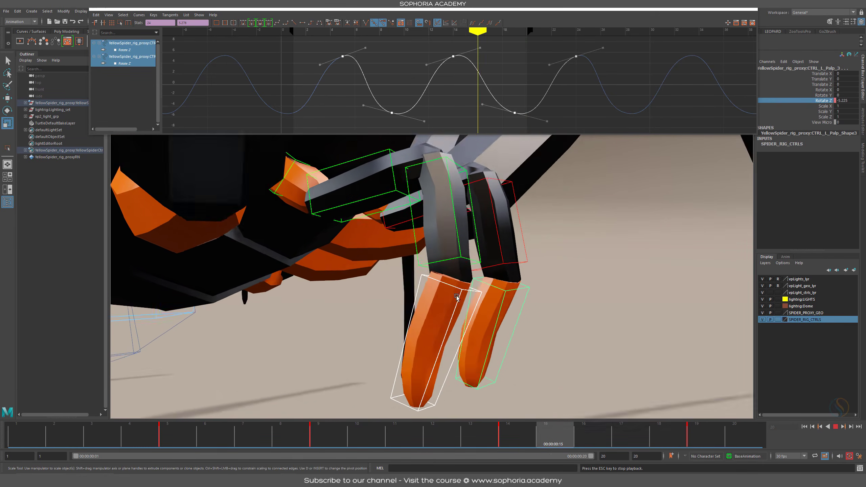
pyautogui.press('Escape')
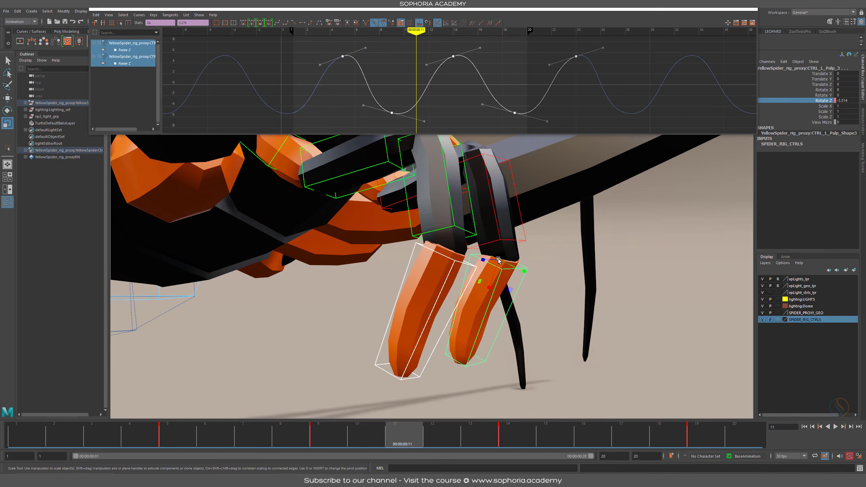
# Step: Select all three left palp controls and move all their Rotate Z keys two frames later
pyautogui.keyDown('alt'); pyautogui.moveTo(543, 290); pyautogui.dragTo(512, 271); pyautogui.keyUp('alt')
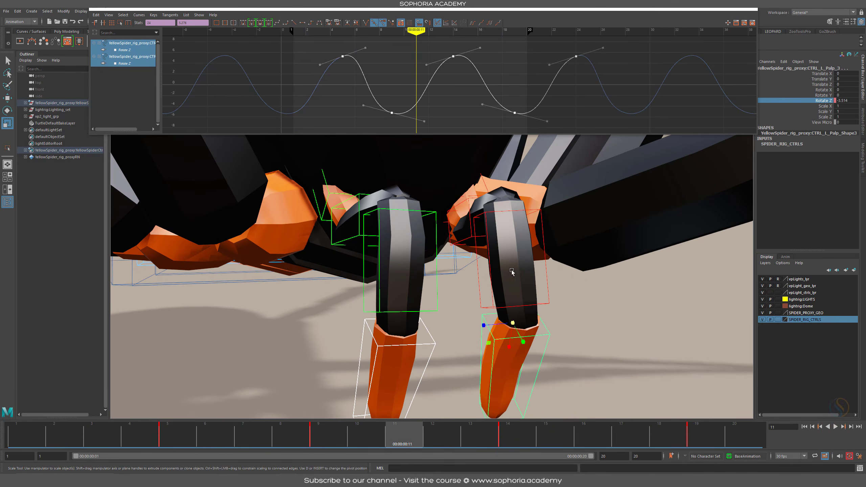
pyautogui.click(469, 202)
pyautogui.keyDown('shift'); pyautogui.click(532, 210); pyautogui.keyUp('shift')
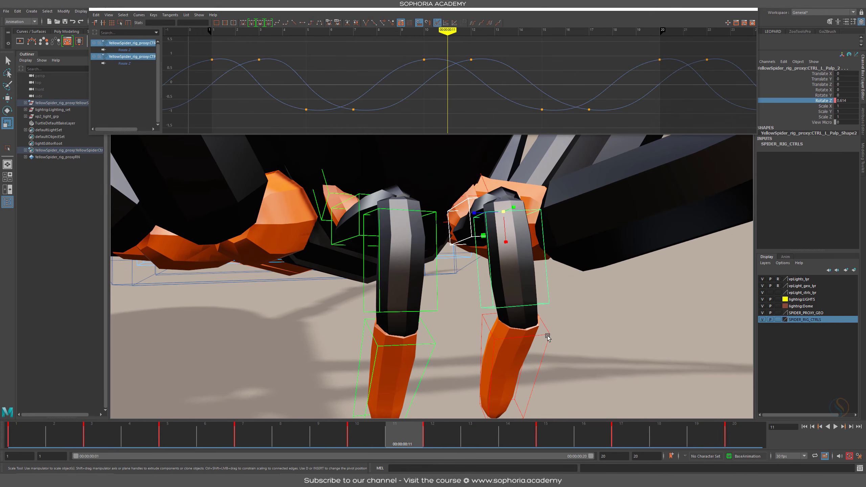
pyautogui.keyDown('shift'); pyautogui.click(550, 336); pyautogui.keyUp('shift')
pyautogui.press('a')
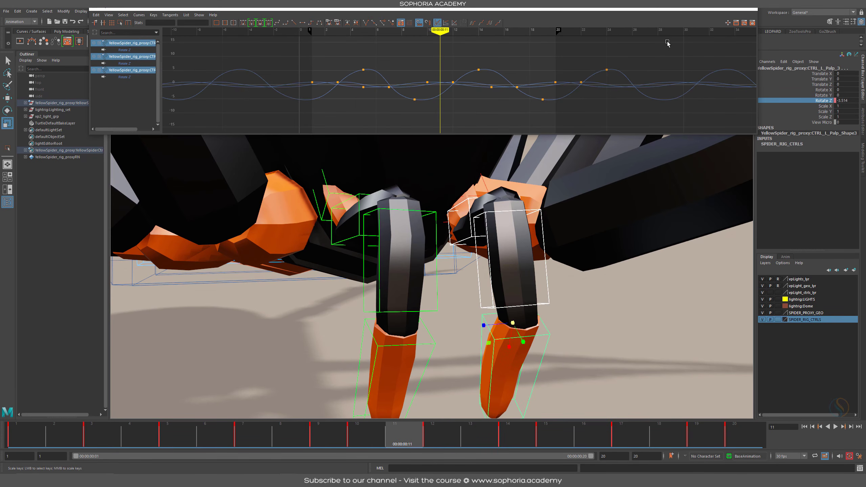
pyautogui.moveTo(666, 49); pyautogui.dragTo(284, 109)
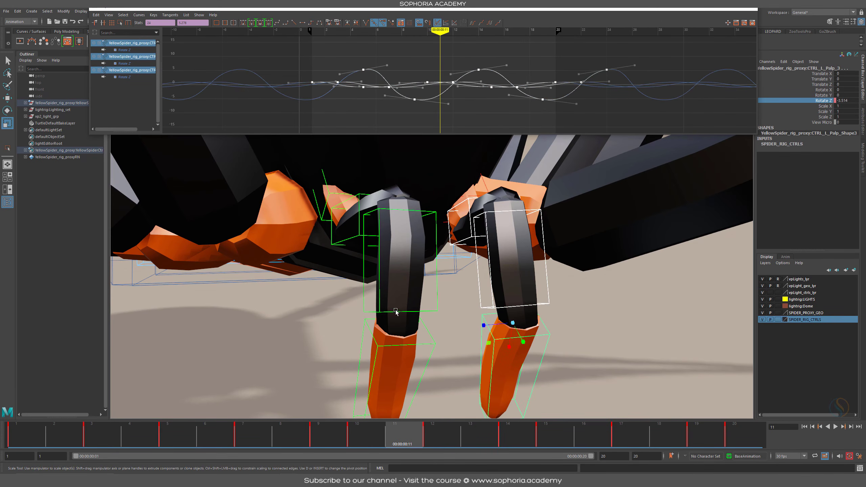
pyautogui.press('w')
pyautogui.moveTo(440, 95); pyautogui.dragTo(464, 92, button='middle')
# Step: Raise the Rotate Z key values of the three left palp controls by about 5.6 and play back the walk
pyautogui.keyDown('alt'); pyautogui.moveTo(642, 334); pyautogui.dragTo(516, 296); pyautogui.keyUp('alt')
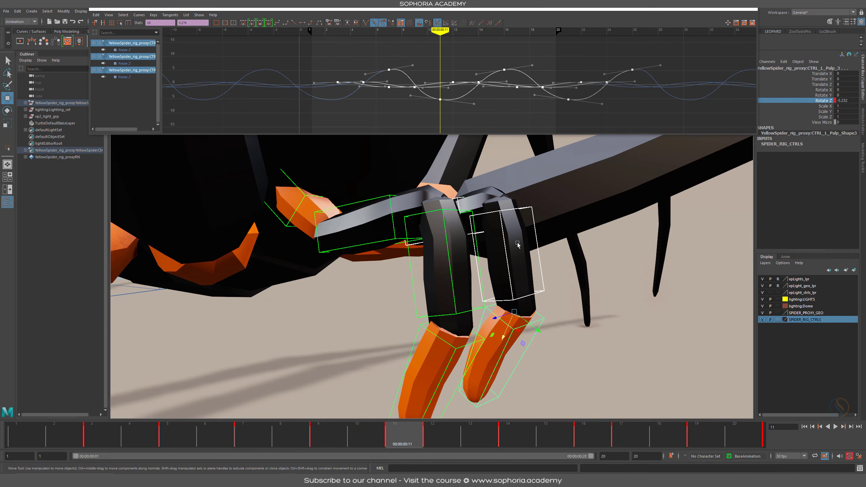
pyautogui.keyDown('alt'); pyautogui.moveTo(469, 359); pyautogui.dragTo(508, 345); pyautogui.keyUp('alt')
pyautogui.keyDown('alt'); pyautogui.moveTo(613, 328); pyautogui.dragTo(462, 250, button='right'); pyautogui.keyUp('alt')
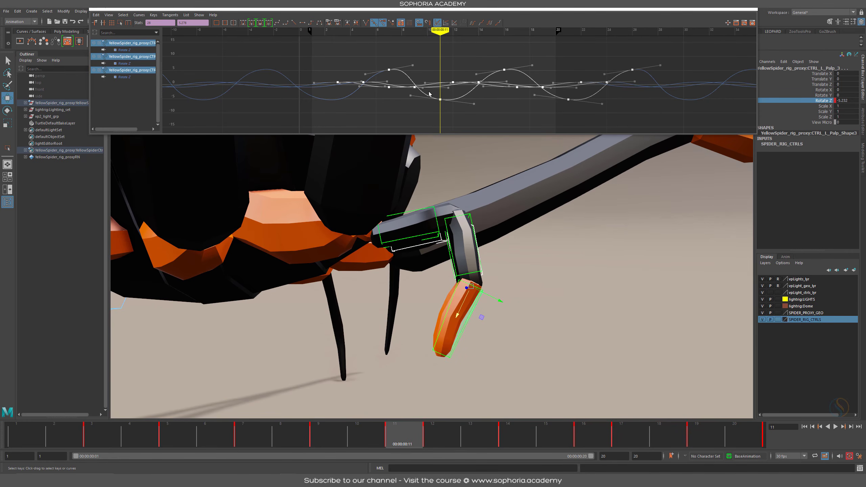
pyautogui.moveTo(432, 88); pyautogui.dragTo(433, 70, button='middle')
pyautogui.hotkey('alt', 'v')
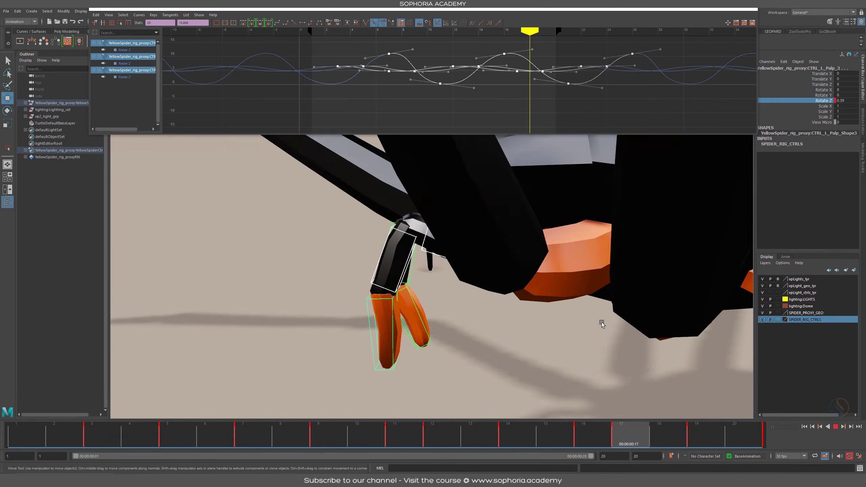
# Step: Hide the control curves and examine the looping walk from the side, the front and above
pyautogui.keyDown('alt'); pyautogui.moveTo(601, 322); pyautogui.dragTo(286, 247, button='right'); pyautogui.keyUp('alt')
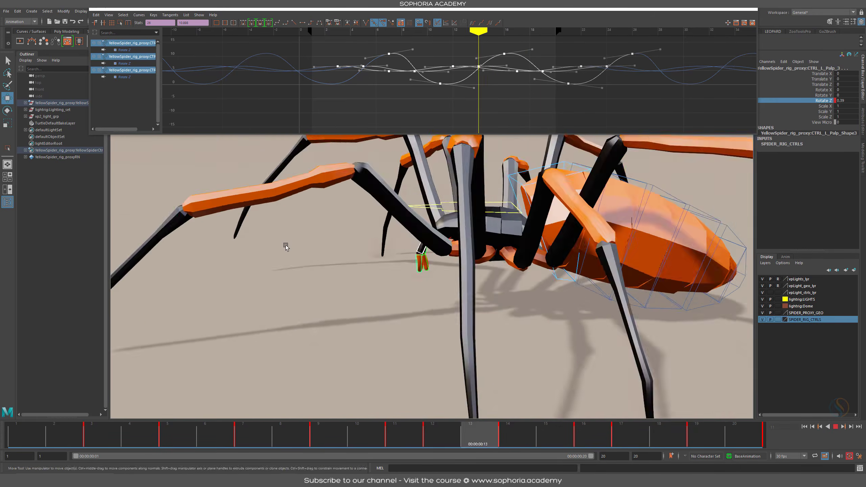
pyautogui.keyDown('alt'); pyautogui.moveTo(286, 248); pyautogui.dragTo(590, 302); pyautogui.keyUp('alt')
pyautogui.hotkey('alt', '1')
pyautogui.keyDown('alt'); pyautogui.moveTo(591, 303); pyautogui.dragTo(462, 274, button='right'); pyautogui.keyUp('alt')
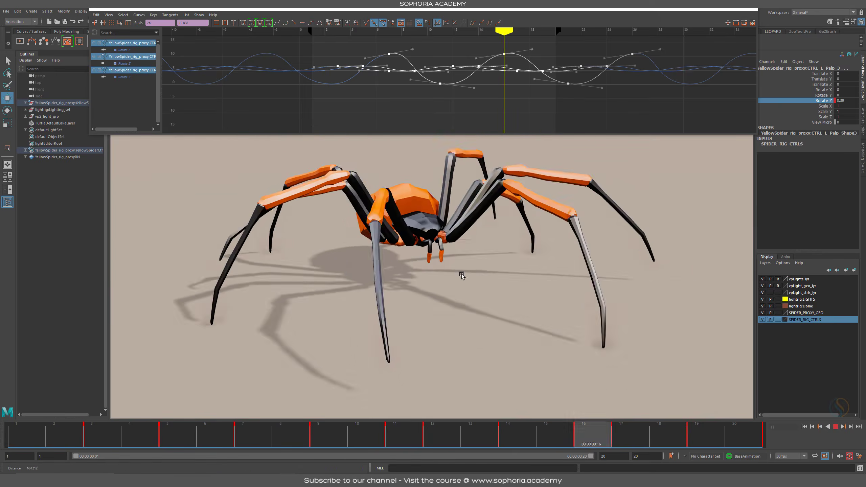
pyautogui.keyDown('alt'); pyautogui.moveTo(452, 273); pyautogui.dragTo(513, 273); pyautogui.keyUp('alt')
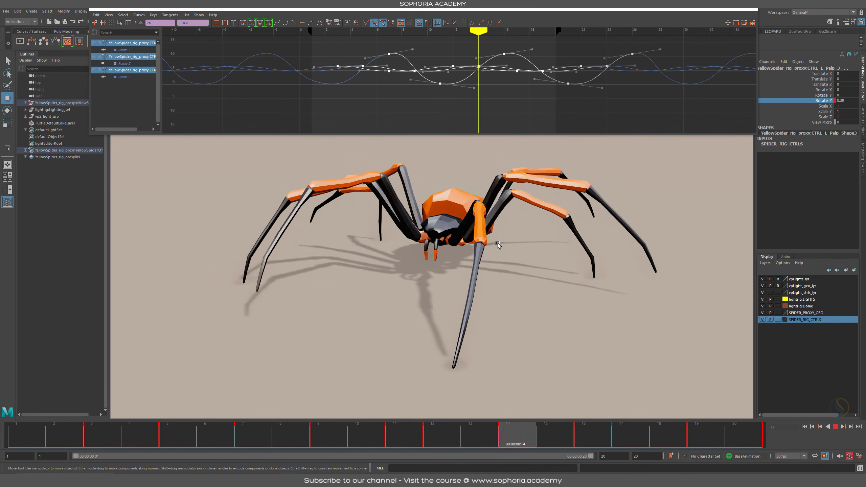
pyautogui.keyDown('alt'); pyautogui.moveTo(497, 245); pyautogui.dragTo(542, 284); pyautogui.keyUp('alt')
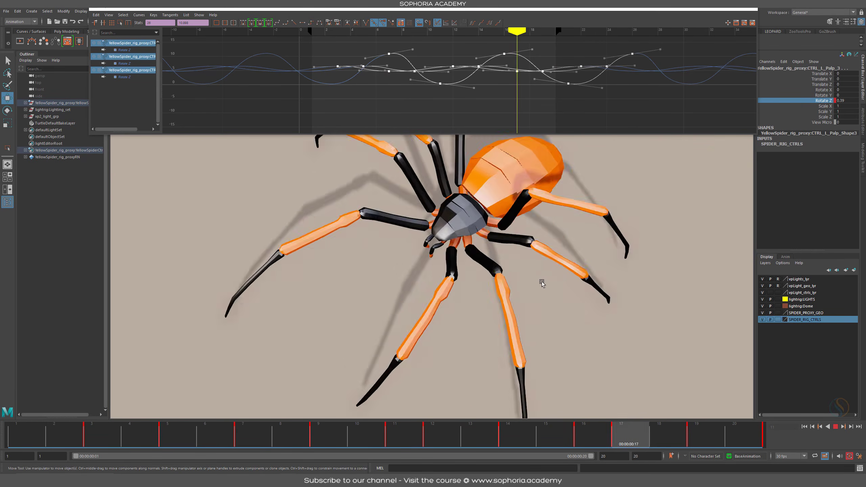
pyautogui.keyDown('alt'); pyautogui.moveTo(541, 285); pyautogui.dragTo(278, 214, button='right'); pyautogui.keyUp('alt')
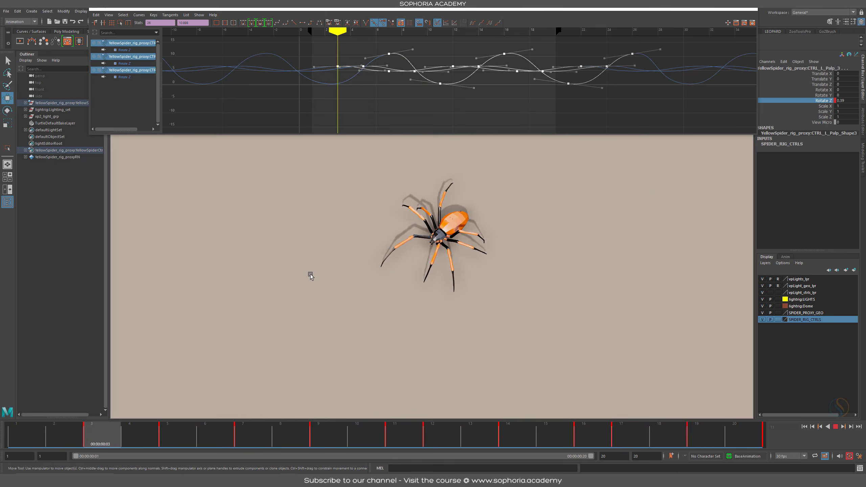
pyautogui.keyDown('alt'); pyautogui.moveTo(237, 281); pyautogui.dragTo(507, 288, button='right'); pyautogui.keyUp('alt')
pyautogui.press('Escape')
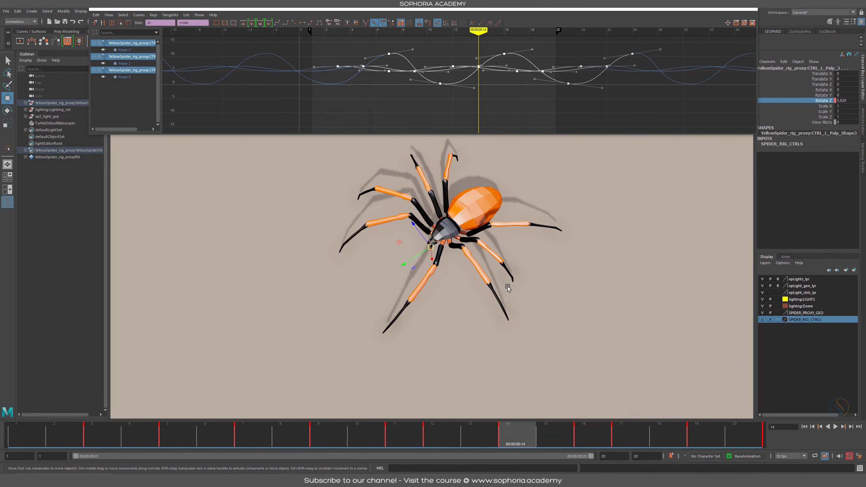
# Step: Show the control curves again and turn on Mopath Vis on the spider's visibility control
pyautogui.scroll(6, 422, 274)
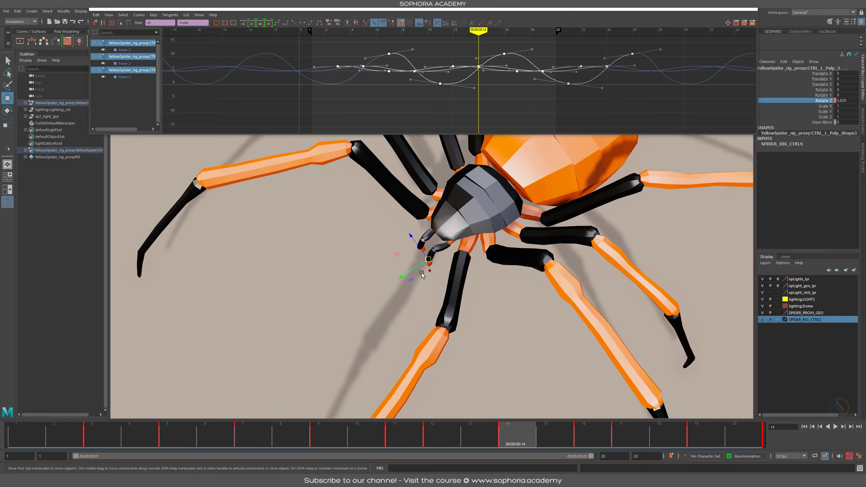
pyautogui.keyDown('alt'); pyautogui.moveTo(422, 274); pyautogui.dragTo(411, 300); pyautogui.keyUp('alt')
pyautogui.hotkey('alt', '1')
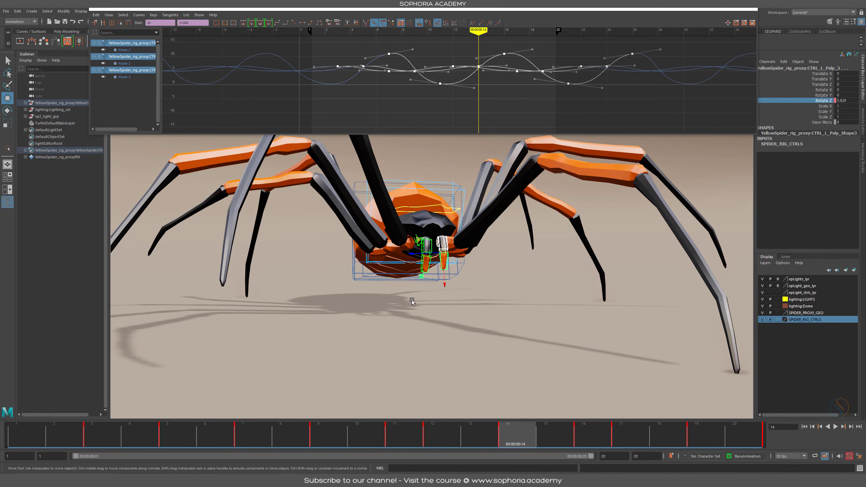
pyautogui.keyDown('alt'); pyautogui.moveTo(437, 164); pyautogui.dragTo(436, 287, button='middle'); pyautogui.keyUp('alt')
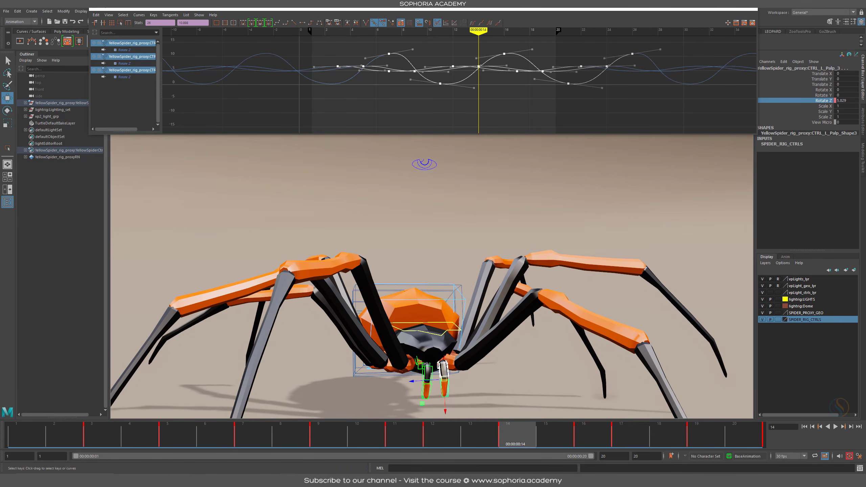
pyautogui.click(749, 10)
pyautogui.click(424, 163)
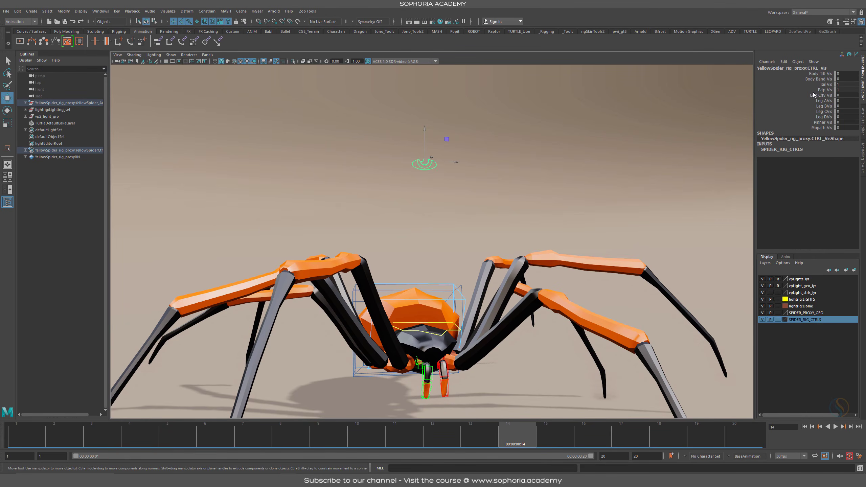
pyautogui.click(826, 130)
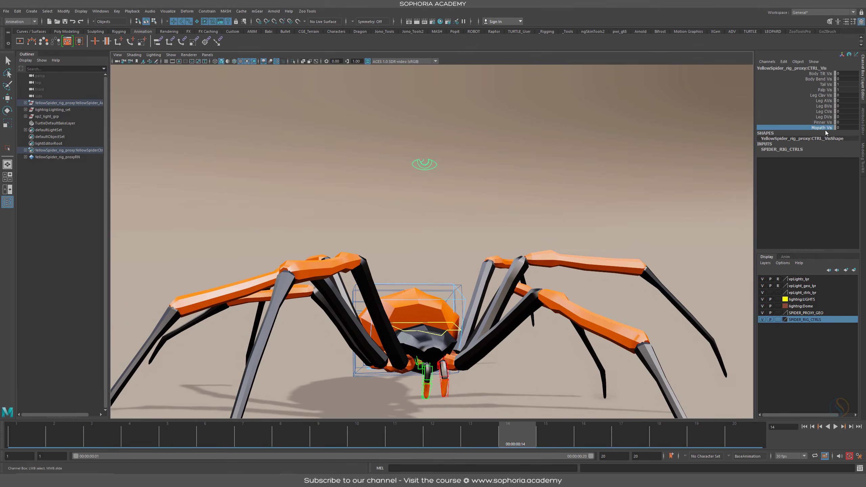
pyautogui.moveTo(525, 222); pyautogui.dragTo(547, 223, button='middle')
pyautogui.keyDown('alt'); pyautogui.moveTo(555, 271); pyautogui.dragTo(542, 158, button='middle'); pyautogui.keyUp('alt')
pyautogui.keyDown('alt'); pyautogui.moveTo(541, 158); pyautogui.dragTo(455, 270); pyautogui.keyUp('alt')
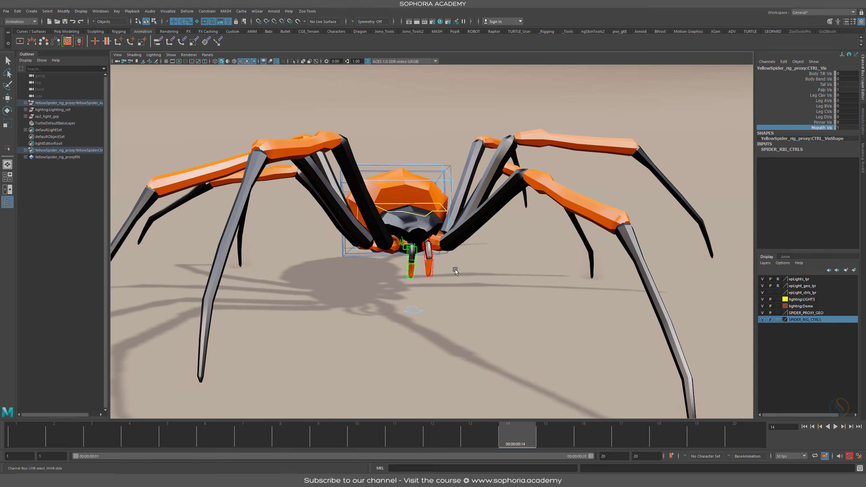
# Step: Select the MoPath control on the ground and switch to a wireframe side view of the feet
pyautogui.click(420, 314)
pyautogui.press('w')
pyautogui.keyDown('alt'); pyautogui.moveTo(423, 309); pyautogui.dragTo(417, 288); pyautogui.keyUp('alt')
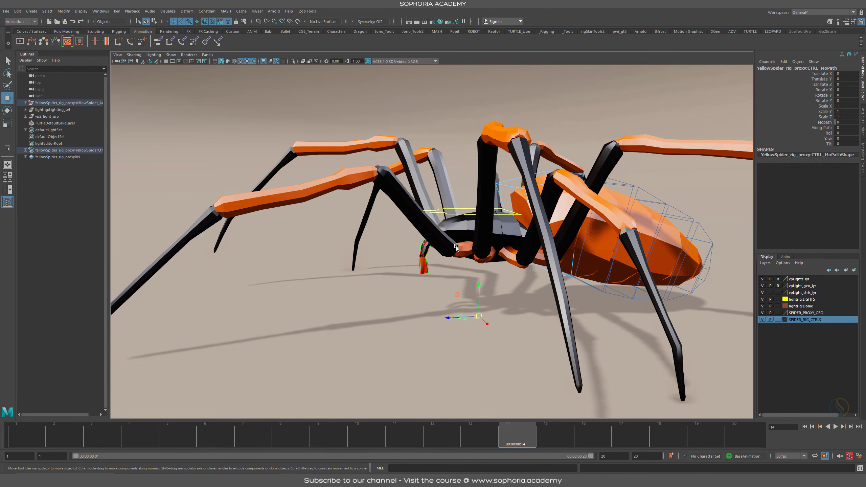
pyautogui.keyDown('alt'); pyautogui.moveTo(598, 314); pyautogui.dragTo(331, 316, button='right'); pyautogui.keyUp('alt')
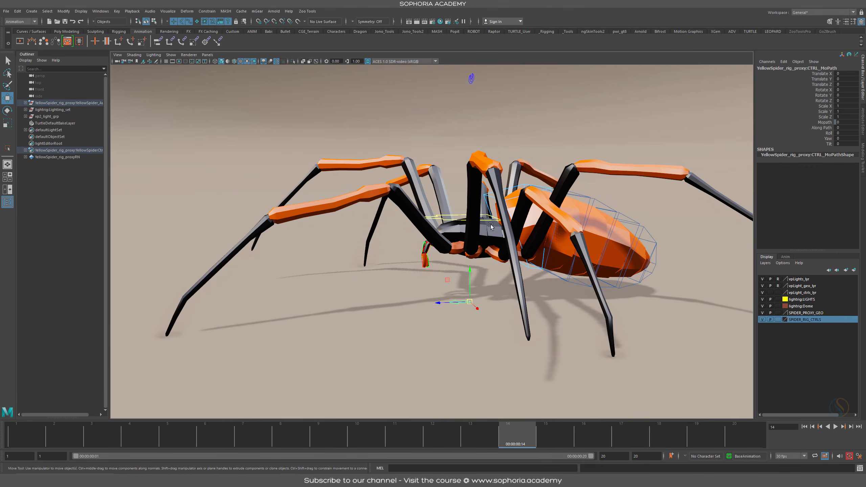
pyautogui.keyDown('alt'); pyautogui.moveTo(489, 235); pyautogui.dragTo(454, 230); pyautogui.keyUp('alt')
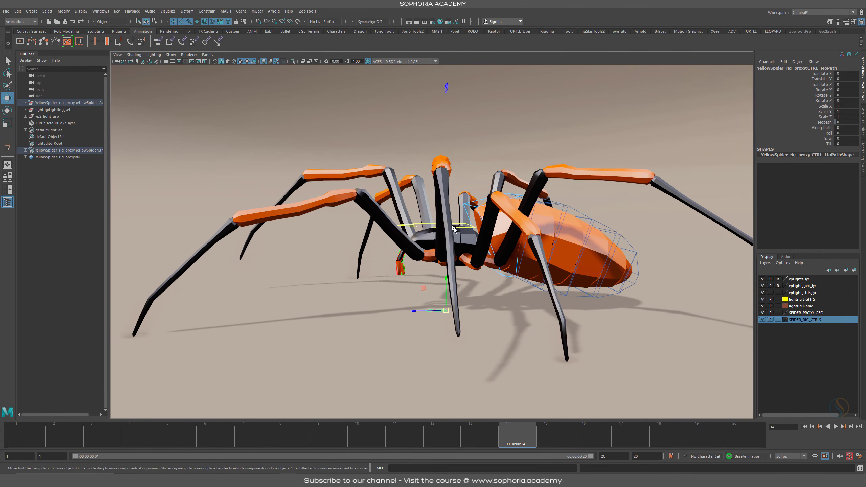
pyautogui.click(169, 55)
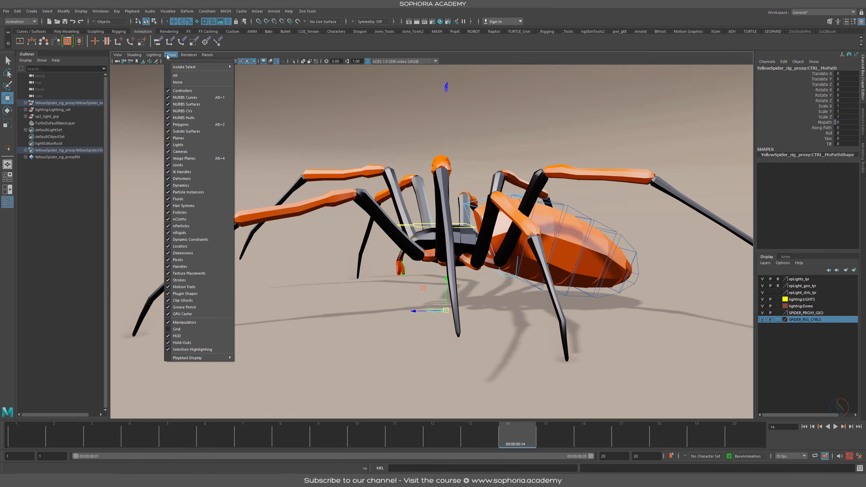
pyautogui.click(244, 161)
pyautogui.keyDown('alt'); pyautogui.moveTo(467, 199); pyautogui.dragTo(450, 216, button='middle'); pyautogui.keyUp('alt')
pyautogui.press('space')
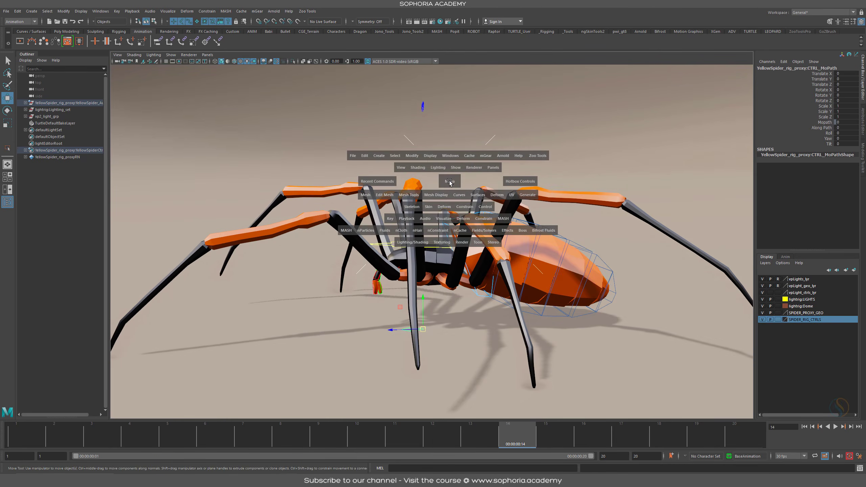
pyautogui.moveTo(449, 183); pyautogui.dragTo(486, 184)
pyautogui.press('4')
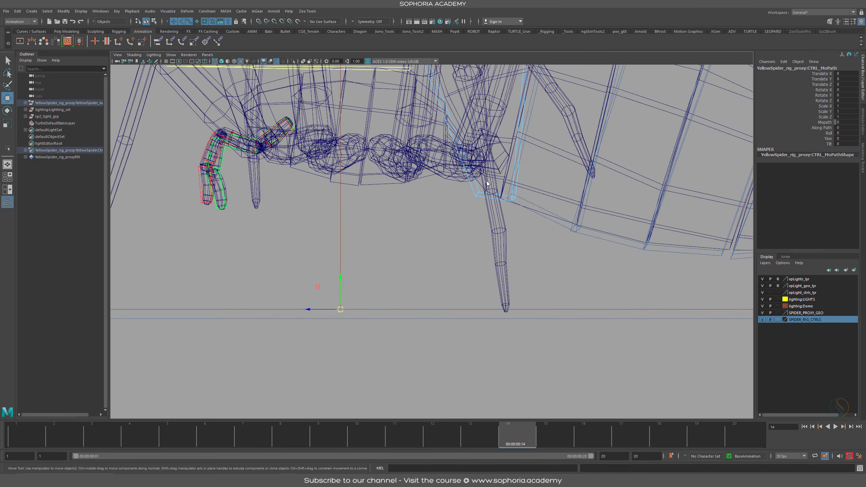
pyautogui.keyDown('alt'); pyautogui.moveTo(381, 181); pyautogui.dragTo(489, 219, button='middle'); pyautogui.keyUp('alt')
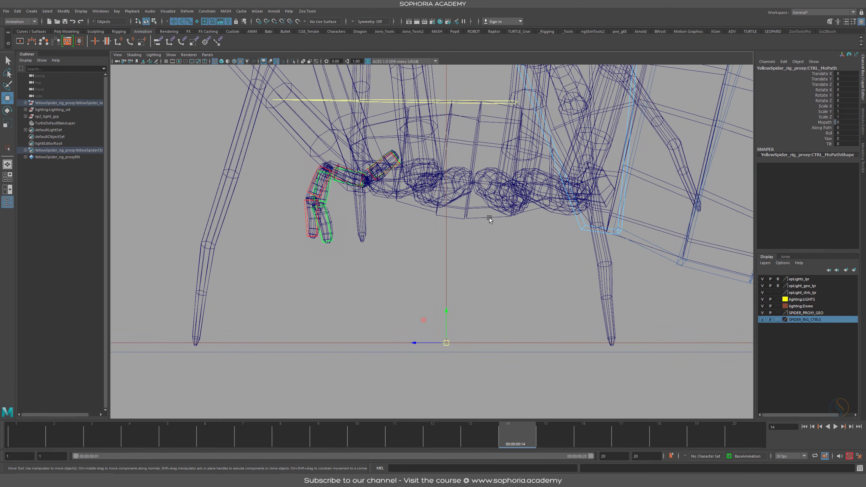
# Step: Key the MoPath control at frames 1 and 2
pyautogui.click(446, 344)
pyautogui.click(26, 439)
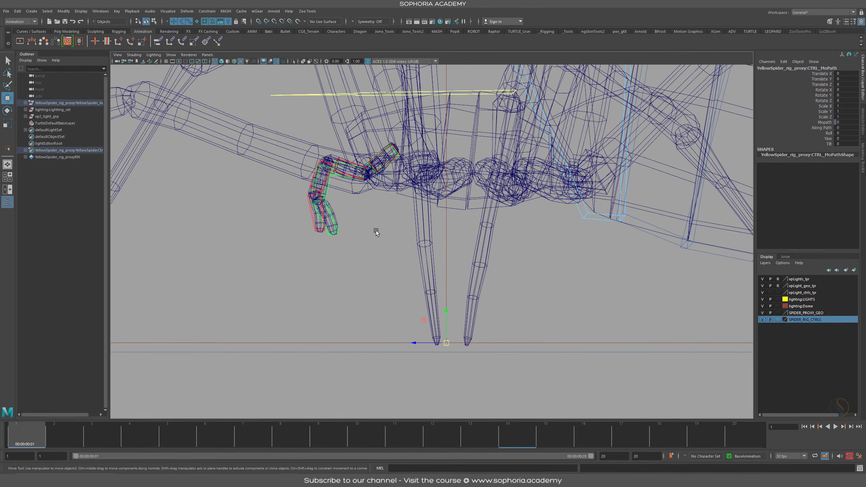
pyautogui.press('s')
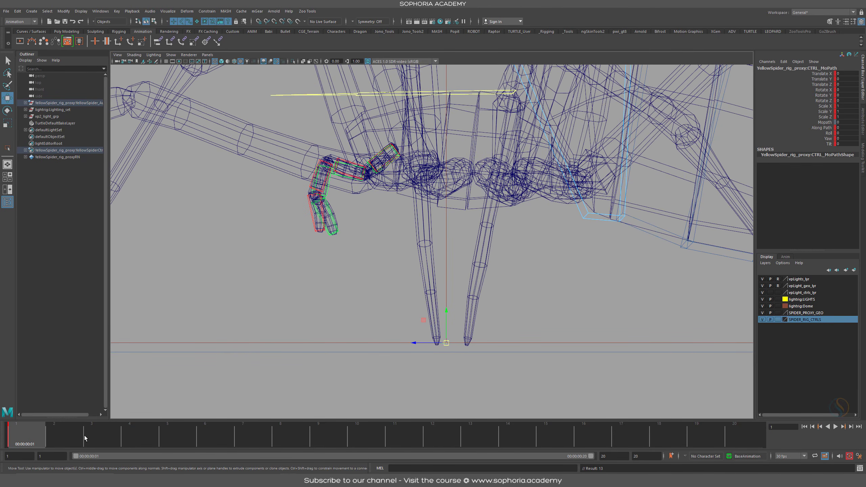
pyautogui.click(63, 440)
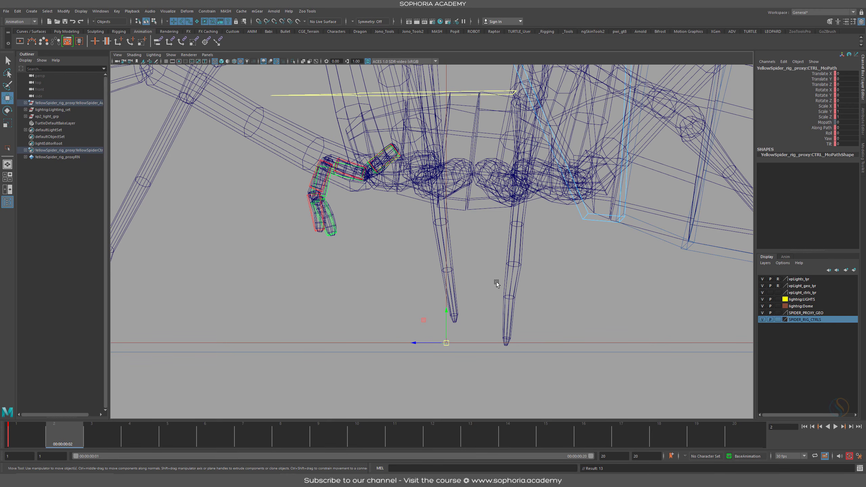
pyautogui.press('s')
# Step: Open the Graph Editor for the MoPath control and select the frame 2 key on its Translate Z curve
pyautogui.hotkey('ctrl', 'g')
pyautogui.click(120, 64)
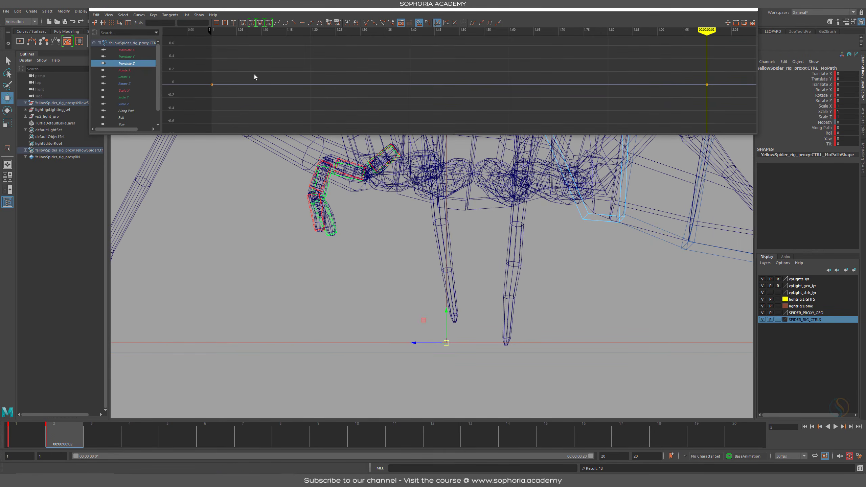
pyautogui.scroll(-3, 688, 77)
pyautogui.moveTo(654, 69); pyautogui.dragTo(563, 112)
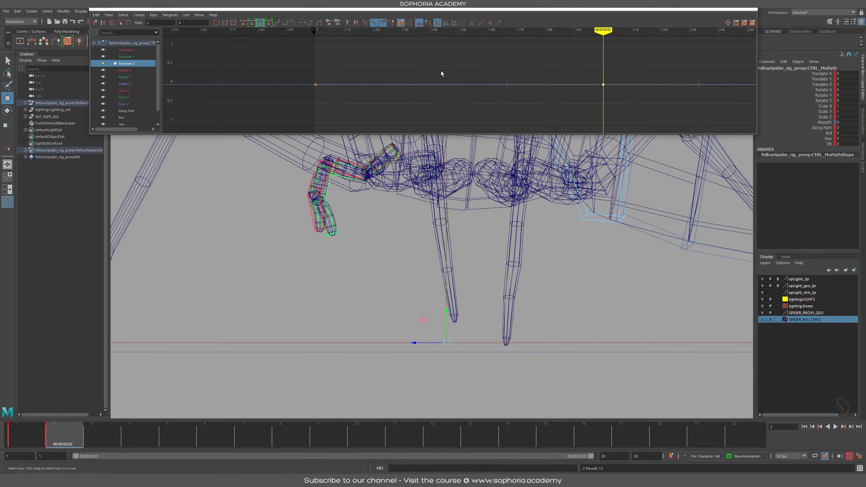
# Step: Play the walk in the side view and stop at frame 10 to examine the feet's ground contact and travel
pyautogui.hotkey('alt', 'v')
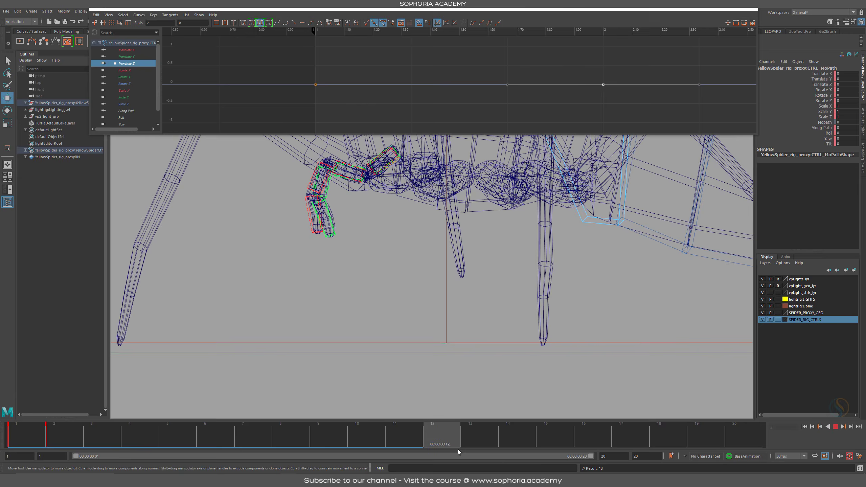
pyautogui.hotkey('alt', 'v')
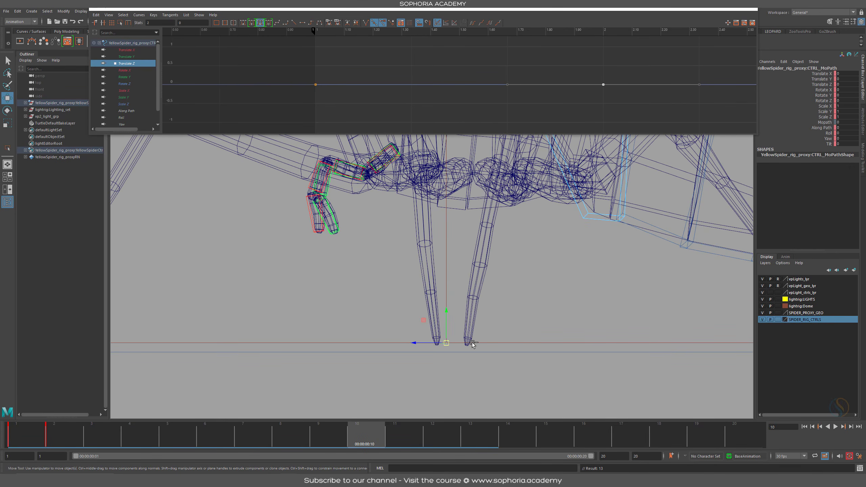
pyautogui.moveTo(469, 342); pyautogui.dragTo(708, 345)
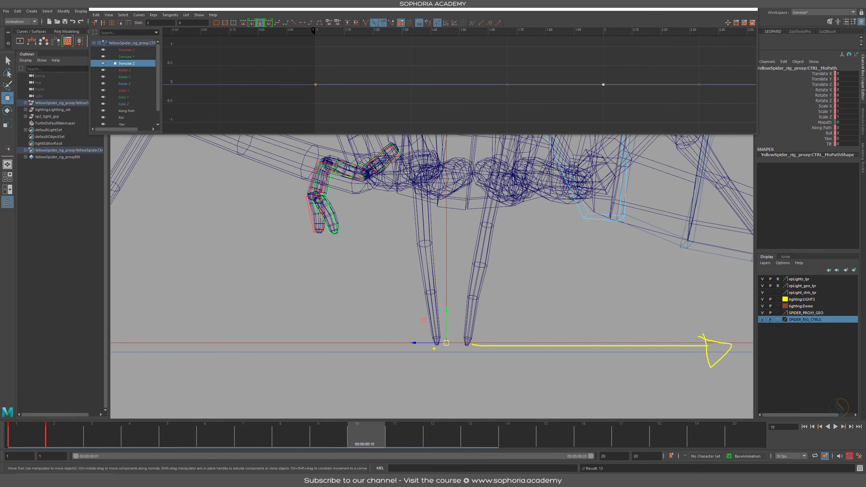
pyautogui.moveTo(428, 354); pyautogui.dragTo(123, 347)
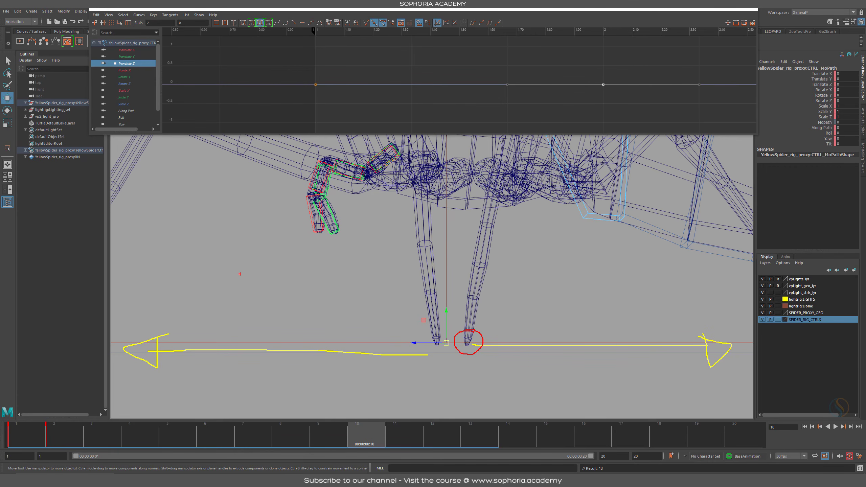
# Step: Clear the annotations and compare the feet's ground positions between frames 1 and 2 in the side view
pyautogui.press('Escape')
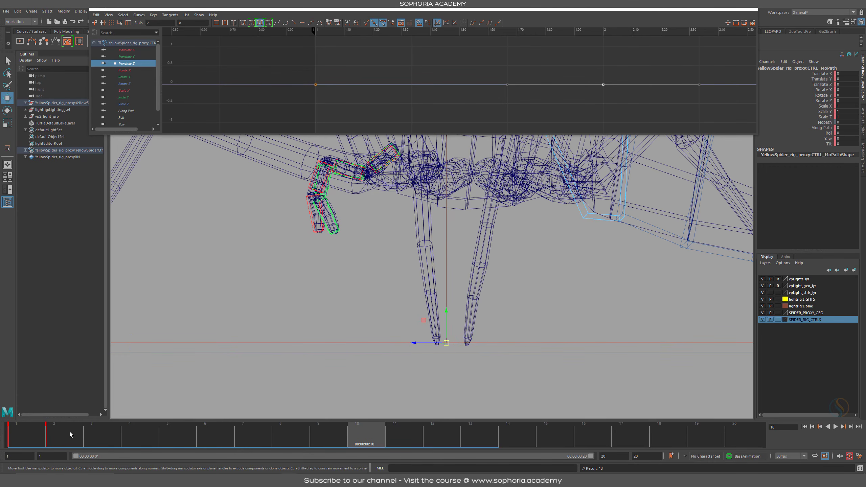
pyautogui.moveTo(70, 435)
pyautogui.mouseDown()
pyautogui.moveTo(29, 433)
pyautogui.moveTo(65, 430)
pyautogui.mouseUp()
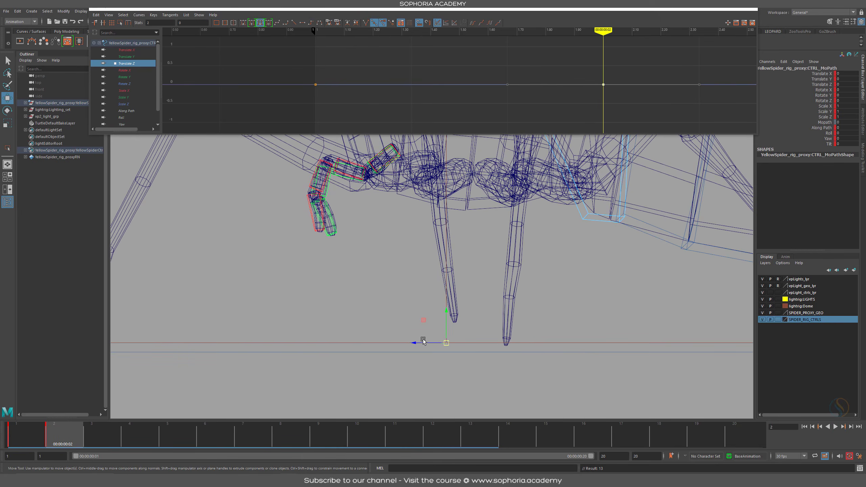
pyautogui.hotkey('alt', 'v')
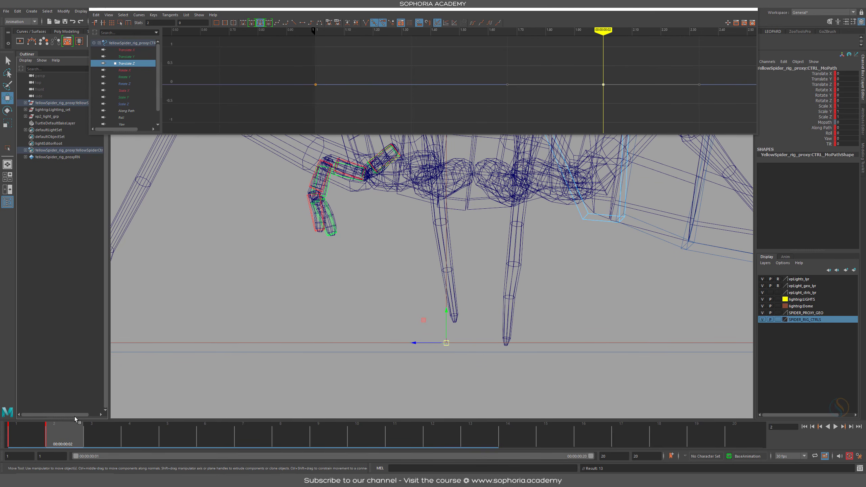
pyautogui.hotkey('alt', 'v')
pyautogui.hotkey('alt', ',')
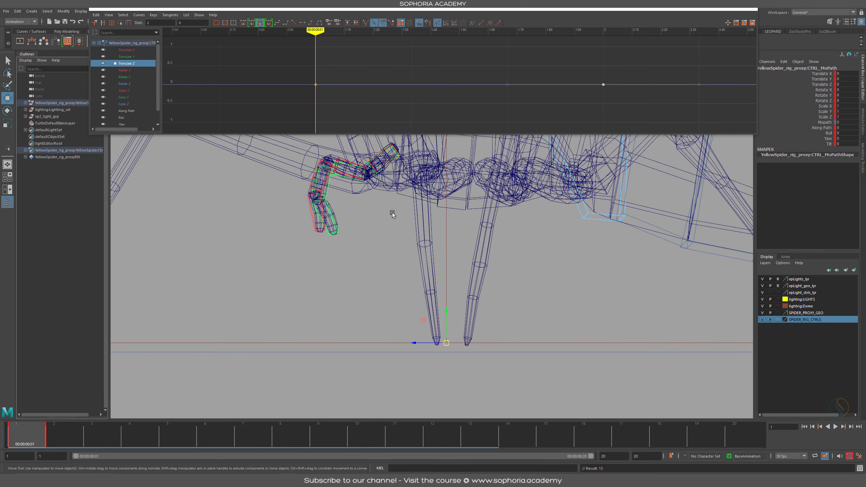
# Step: Reposition the Graph Editor and show the viewport grid as a reference behind the feet at frame 1
pyautogui.moveTo(251, 10); pyautogui.dragTo(269, 70)
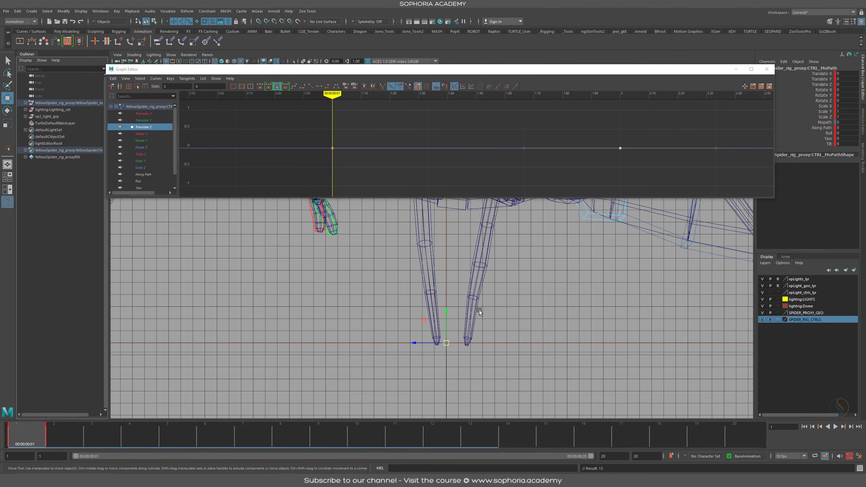
pyautogui.keyDown('alt'); pyautogui.moveTo(479, 310); pyautogui.dragTo(446, 271, button='middle'); pyautogui.keyUp('alt')
pyautogui.keyDown('alt'); pyautogui.moveTo(369, 296); pyautogui.dragTo(703, 361, button='right'); pyautogui.keyUp('alt')
pyautogui.keyDown('alt'); pyautogui.moveTo(471, 349); pyautogui.dragTo(527, 230, button='middle'); pyautogui.keyUp('alt')
pyautogui.keyDown('alt'); pyautogui.moveTo(531, 282); pyautogui.dragTo(530, 318, button='middle'); pyautogui.keyUp('alt')
pyautogui.moveTo(30, 429)
pyautogui.mouseDown()
pyautogui.moveTo(53, 429)
pyautogui.moveTo(27, 429)
pyautogui.mouseUp()
pyautogui.moveTo(438, 352)
pyautogui.keyDown('alt'); pyautogui.mouseDown(button='right')
pyautogui.moveTo(420, 284)
pyautogui.moveTo(410, 326)
pyautogui.moveTo(445, 333)
pyautogui.mouseUp(button='right'); pyautogui.keyUp('alt')
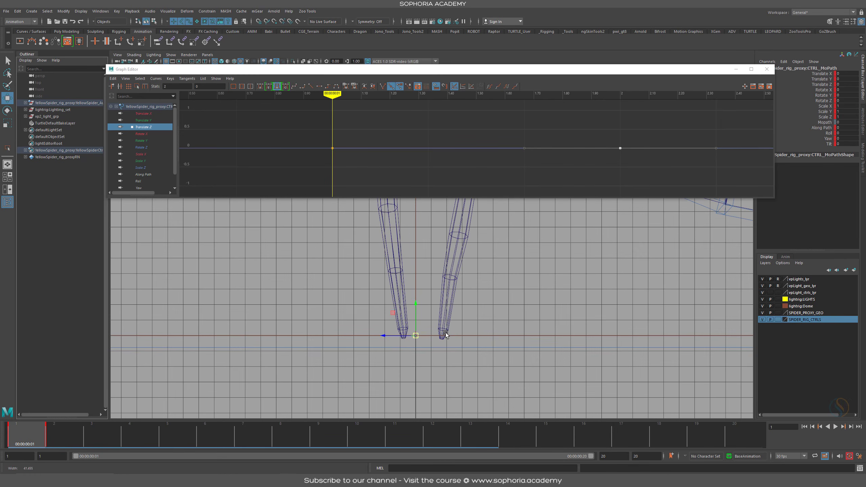
# Step: Raise the MoPath control's frame 2 Translate Z key to about 3.16, checking the planted foot against the grid
pyautogui.click(64, 440)
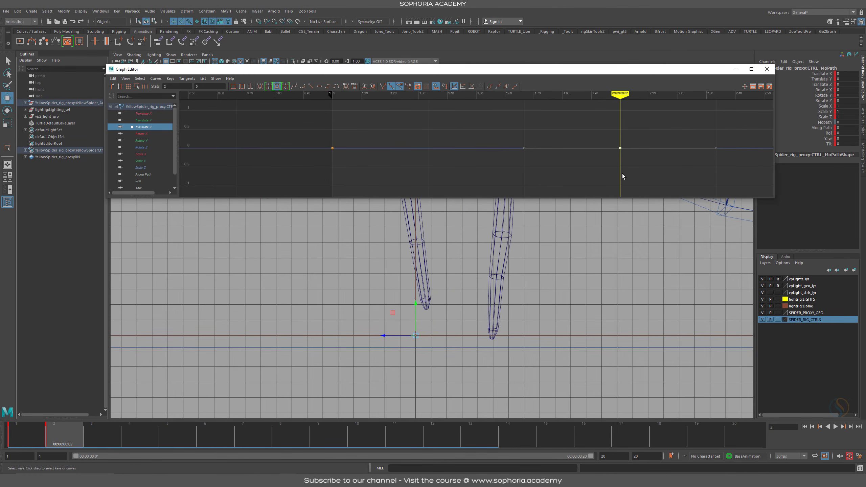
pyautogui.keyDown('shift'); pyautogui.moveTo(622, 173); pyautogui.dragTo(605, 95, button='middle'); pyautogui.keyUp('shift')
pyautogui.moveTo(55, 427)
pyautogui.mouseDown()
pyautogui.moveTo(40, 431)
pyautogui.moveTo(54, 432)
pyautogui.mouseUp()
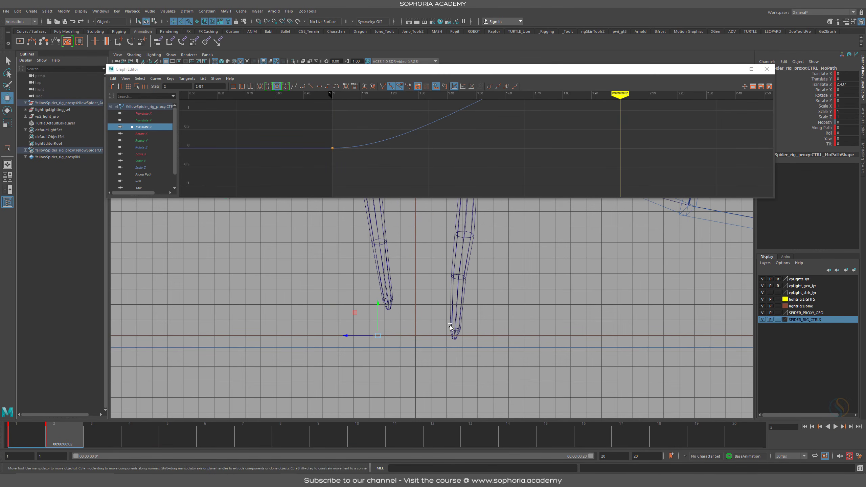
pyautogui.keyDown('alt'); pyautogui.moveTo(614, 322); pyautogui.dragTo(246, 318, button='middle'); pyautogui.keyUp('alt')
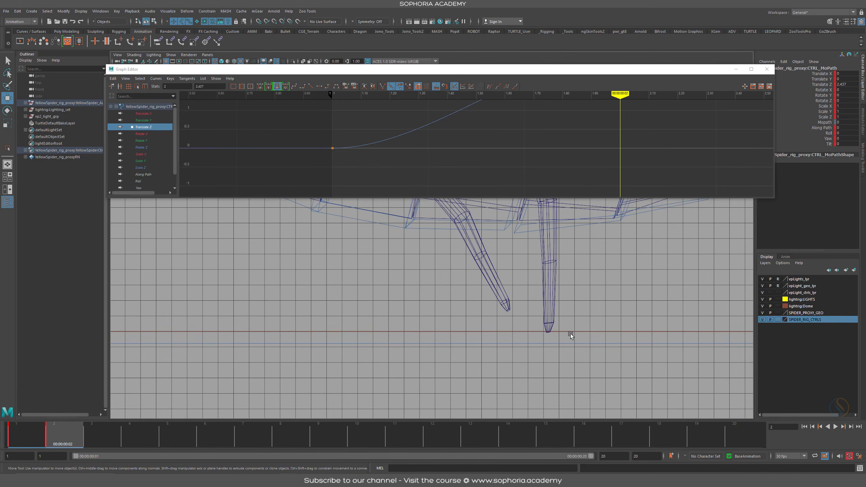
pyautogui.moveTo(86, 433); pyautogui.dragTo(54, 432)
pyautogui.keyDown('alt'); pyautogui.moveTo(649, 134); pyautogui.dragTo(592, 149, button='right'); pyautogui.keyUp('alt')
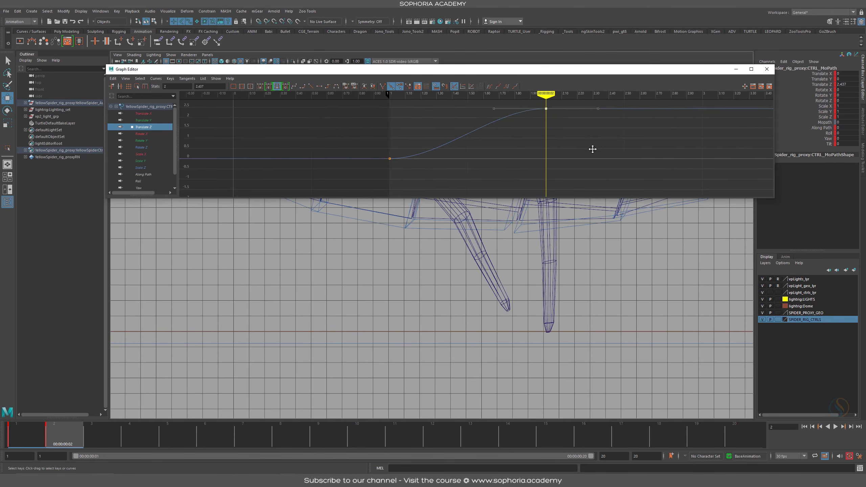
pyautogui.keyDown('alt'); pyautogui.moveTo(591, 149); pyautogui.dragTo(534, 156, button='middle'); pyautogui.keyUp('alt')
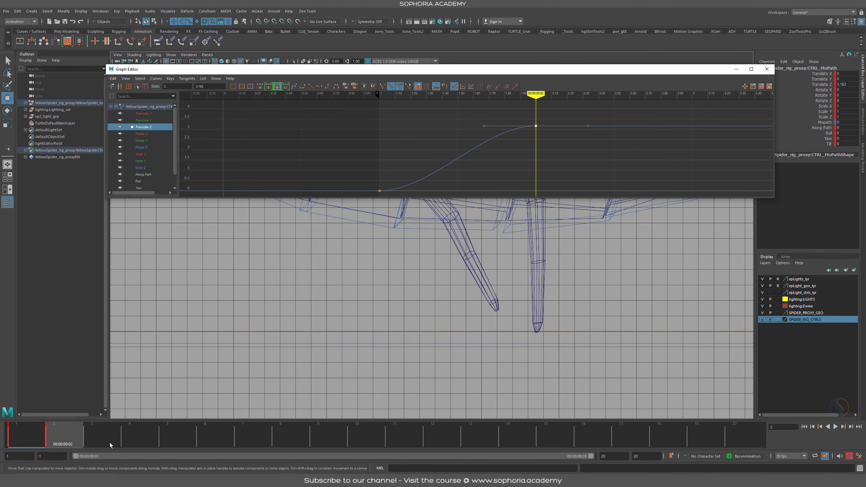
# Step: Refine the frame 2 Translate Z key to about 3.67 by comparing the planted foot between frames 1 and 2
pyautogui.click(29, 437)
pyautogui.moveTo(46, 436); pyautogui.dragTo(56, 435)
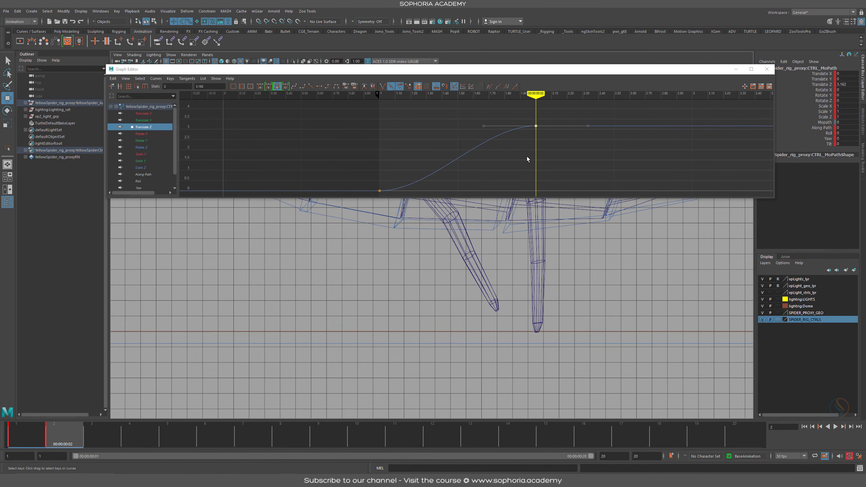
pyautogui.keyDown('shift'); pyautogui.moveTo(527, 156); pyautogui.dragTo(527, 147, button='middle'); pyautogui.keyUp('shift')
pyautogui.moveTo(47, 437)
pyautogui.mouseDown()
pyautogui.moveTo(27, 436)
pyautogui.moveTo(39, 438)
pyautogui.mouseUp()
pyautogui.keyDown('shift'); pyautogui.moveTo(519, 141); pyautogui.dragTo(519, 136, button='middle'); pyautogui.keyUp('shift')
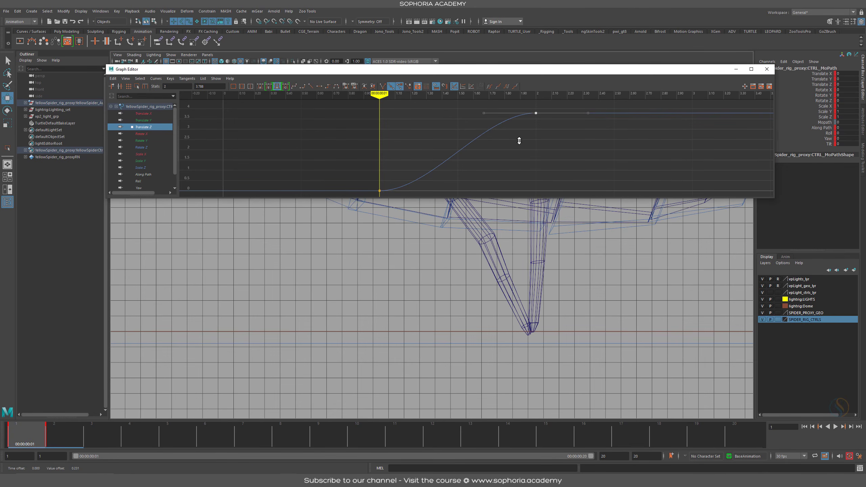
pyautogui.moveTo(44, 438)
pyautogui.mouseDown()
pyautogui.moveTo(27, 437)
pyautogui.moveTo(50, 436)
pyautogui.mouseUp()
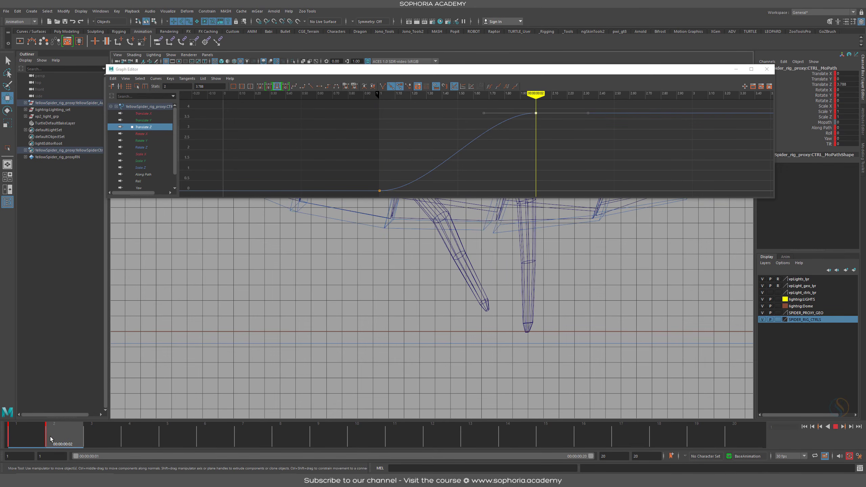
pyautogui.keyDown('shift'); pyautogui.moveTo(530, 123); pyautogui.dragTo(532, 125, button='middle'); pyautogui.keyUp('shift')
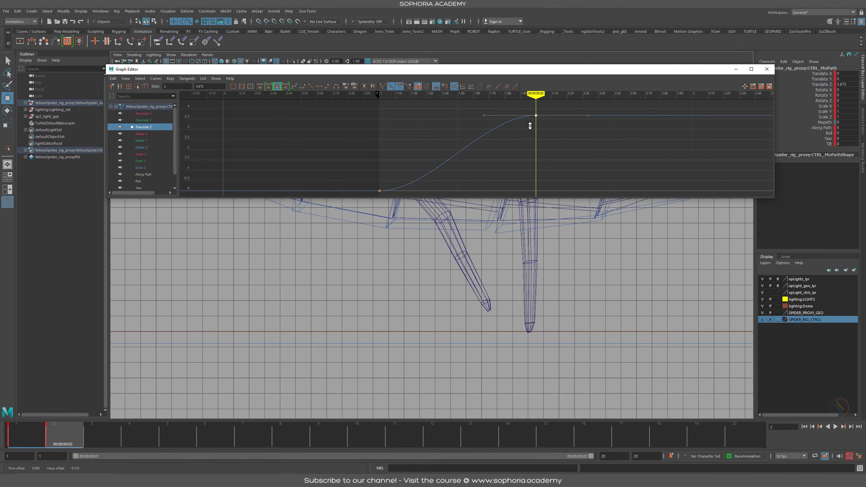
# Step: Give both Translate Z keys linear tangents and set the curve's post infinity to Cycle with Offset
pyautogui.moveTo(558, 110); pyautogui.dragTo(339, 196)
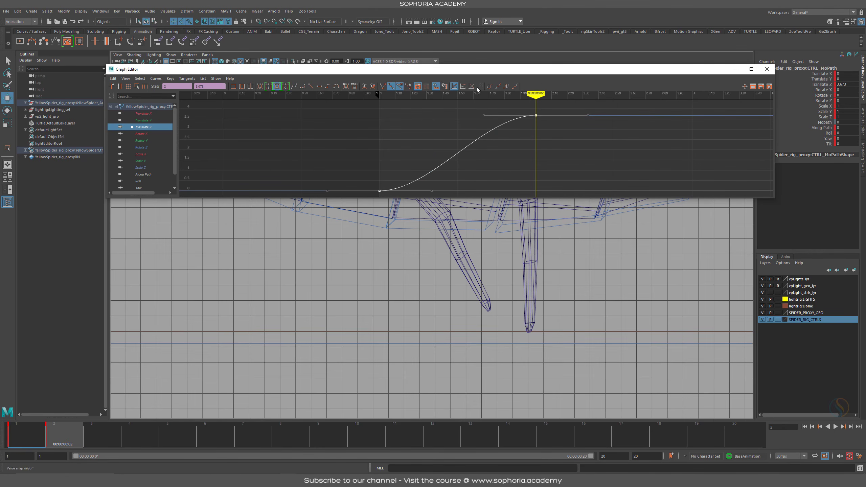
pyautogui.click(311, 86)
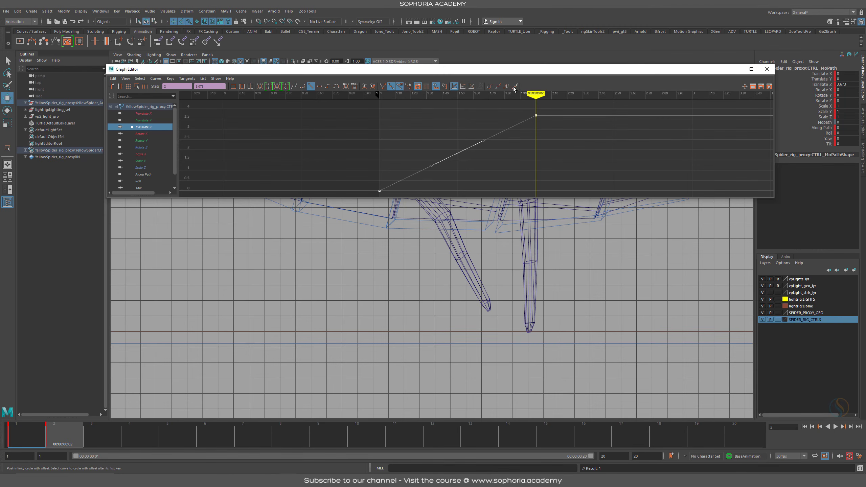
pyautogui.click(156, 78)
pyautogui.moveTo(190, 97)
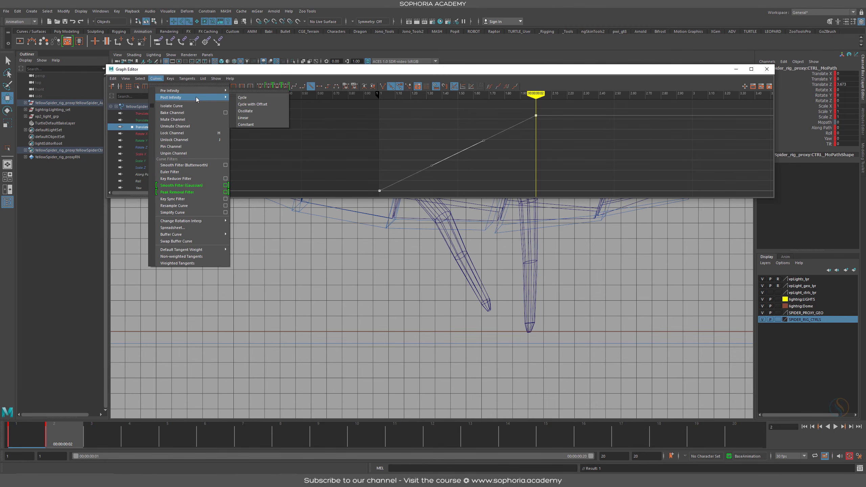
pyautogui.click(265, 105)
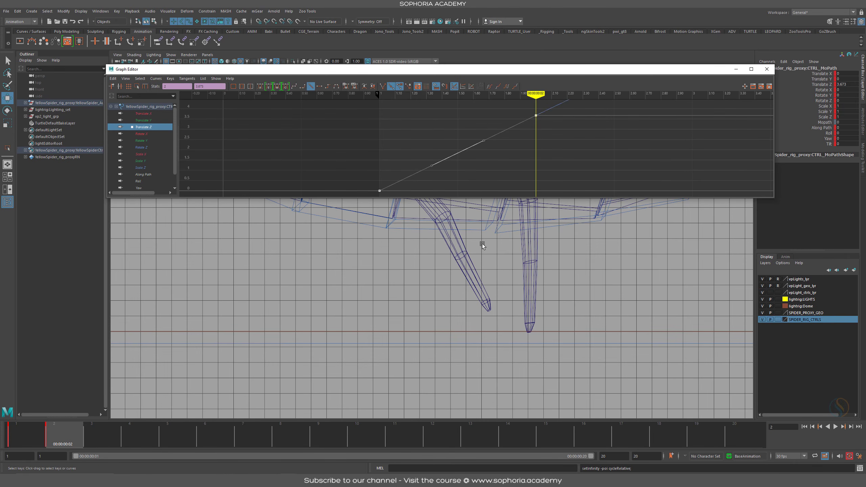
# Step: Check the walk for foot sliding and lower the frame 2 Translate Z key to about 3.52
pyautogui.hotkey('alt', 'v')
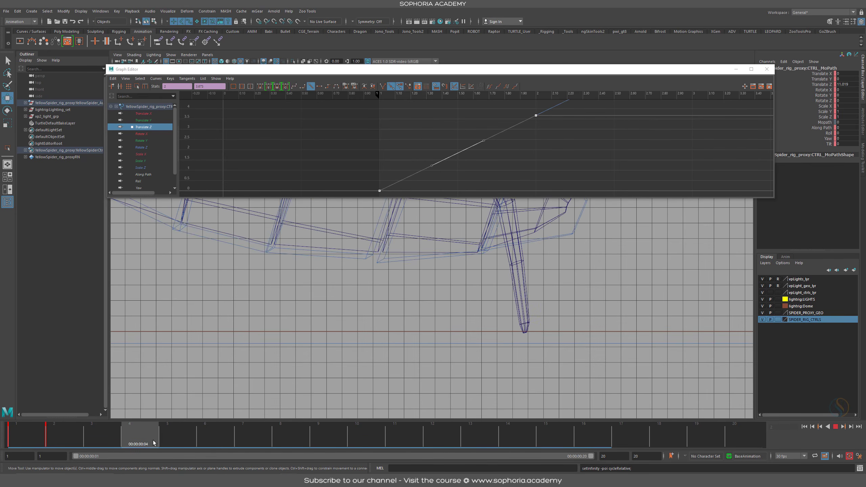
pyautogui.moveTo(73, 440); pyautogui.dragTo(26, 440)
pyautogui.keyDown('alt'); pyautogui.moveTo(388, 331); pyautogui.dragTo(702, 334, button='middle'); pyautogui.keyUp('alt')
pyautogui.moveTo(35, 439); pyautogui.dragTo(479, 444)
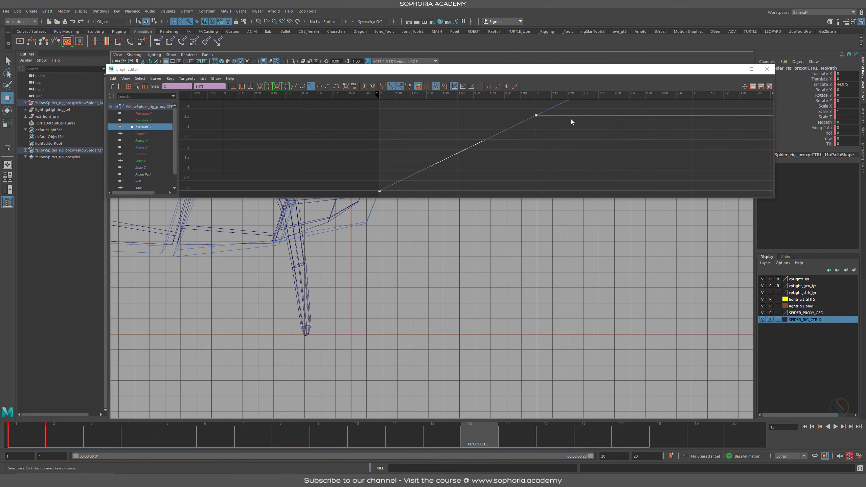
pyautogui.keyDown('alt'); pyautogui.moveTo(571, 119); pyautogui.dragTo(508, 119, button='right'); pyautogui.keyUp('alt')
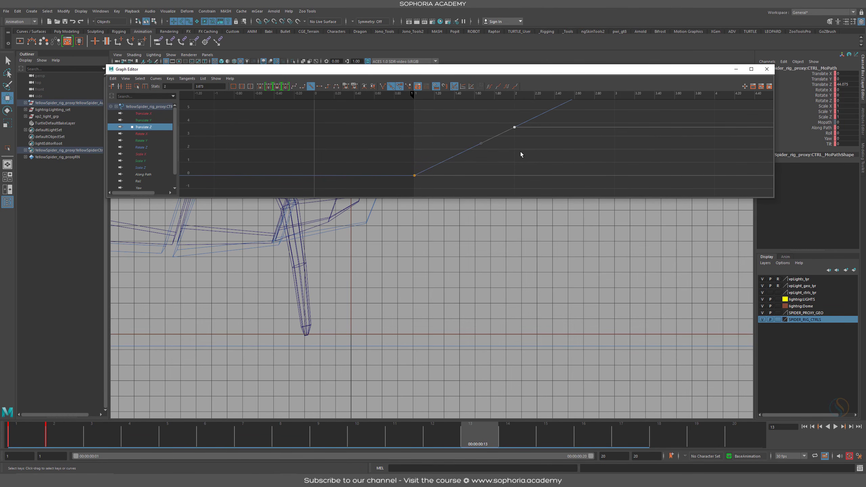
pyautogui.keyDown('shift'); pyautogui.moveTo(521, 151); pyautogui.dragTo(520, 147, button='middle'); pyautogui.keyUp('shift')
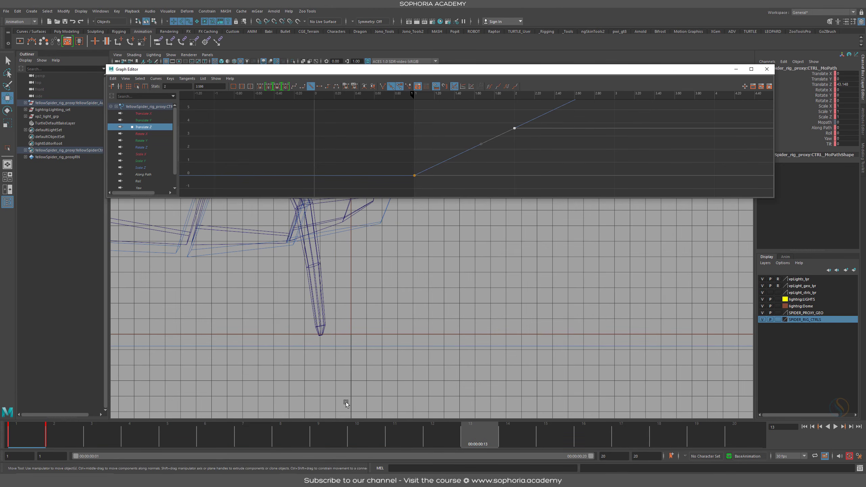
pyautogui.hotkey('alt', 'v')
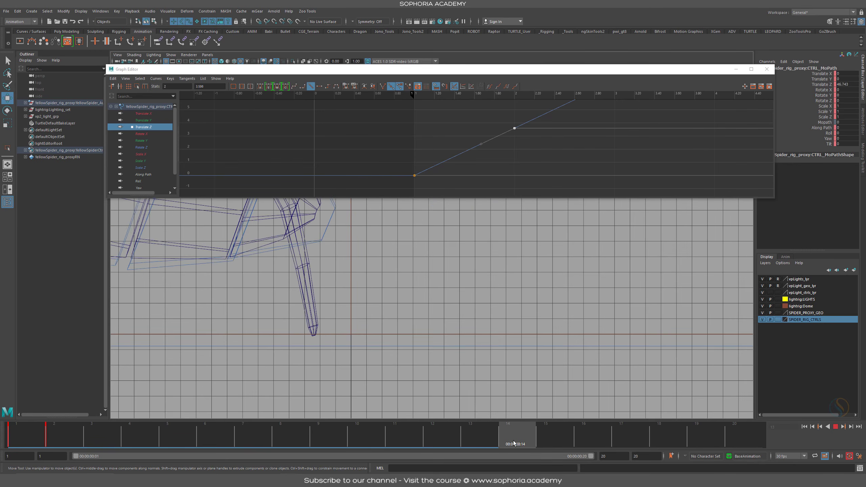
pyautogui.keyDown('shift'); pyautogui.moveTo(514, 137); pyautogui.dragTo(514, 143, button='middle'); pyautogui.keyUp('shift')
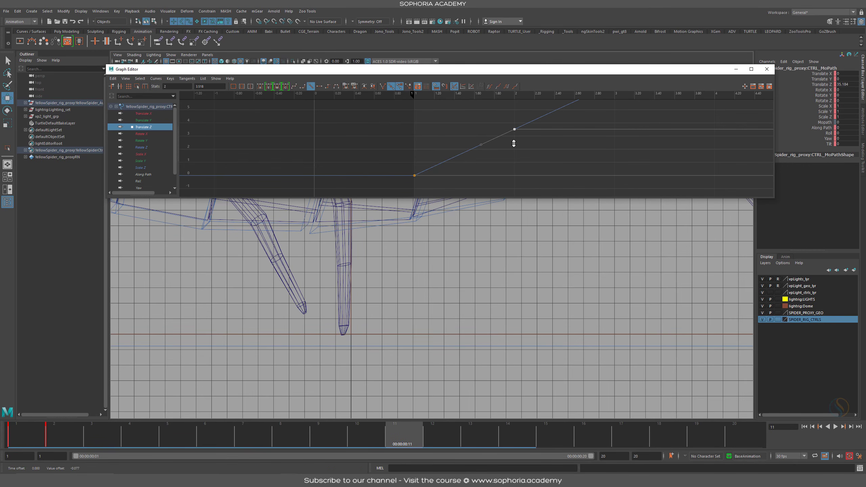
# Step: Try a much faster forward travel with the frame 2 Translate Z key at about 4.88 and play the walk
pyautogui.moveTo(244, 438)
pyautogui.mouseDown()
pyautogui.moveTo(631, 440)
pyautogui.moveTo(24, 440)
pyautogui.moveTo(61, 440)
pyautogui.mouseUp()
pyautogui.keyDown('shift'); pyautogui.moveTo(512, 131); pyautogui.dragTo(513, 112, button='middle'); pyautogui.keyUp('shift')
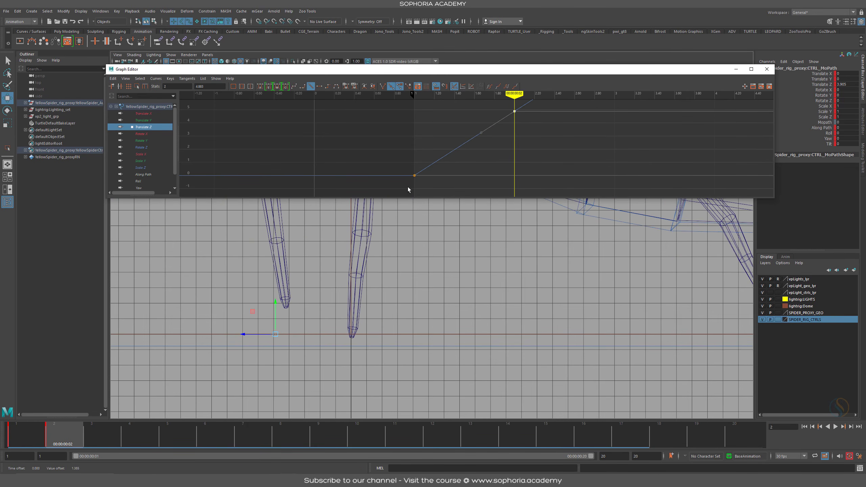
pyautogui.hotkey('alt', 'v')
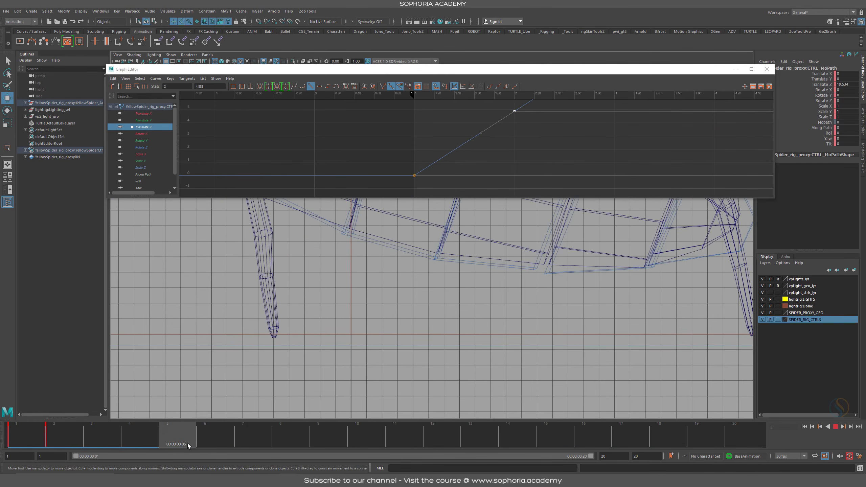
pyautogui.hotkey('alt', 'v')
# Step: Lower the frame 2 Translate Z key to 2.9, playing the walk to check the feet for sliding
pyautogui.keyDown('shift'); pyautogui.moveTo(505, 133); pyautogui.dragTo(483, 185, button='middle'); pyautogui.keyUp('shift')
pyautogui.hotkey('alt', 'v')
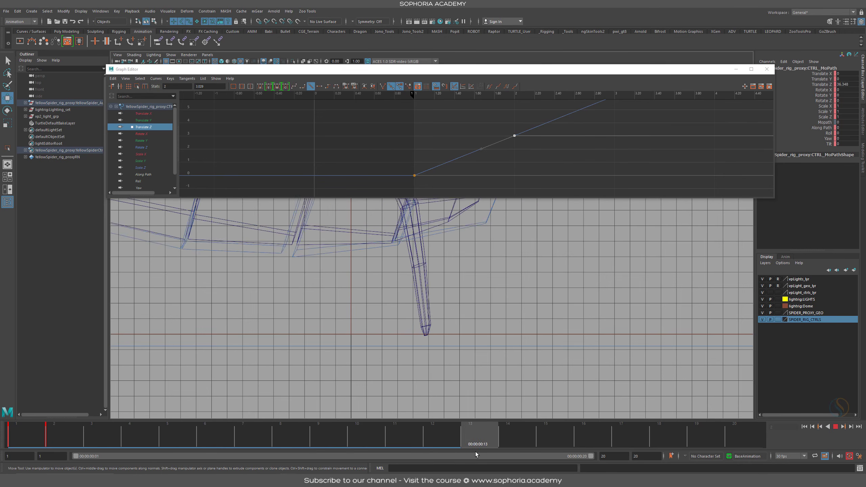
pyautogui.hotkey('alt', 'v')
pyautogui.keyDown('shift'); pyautogui.moveTo(517, 141); pyautogui.dragTo(517, 144, button='middle'); pyautogui.keyUp('shift')
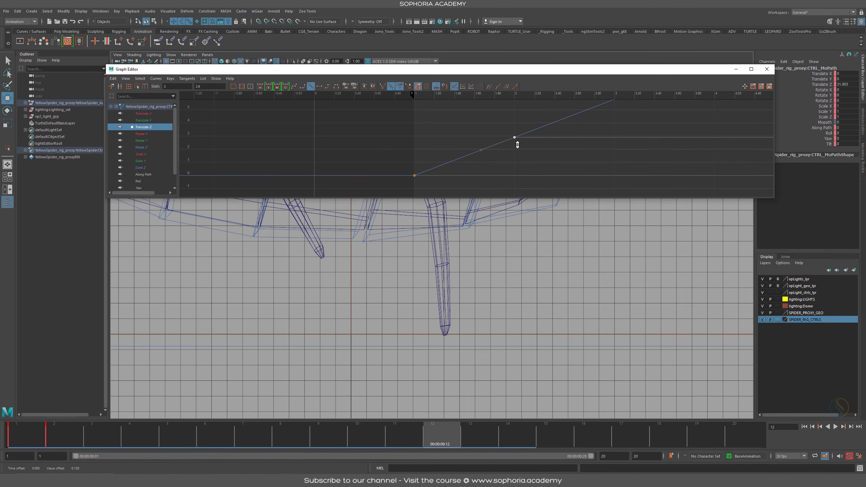
pyautogui.hotkey('alt', 'v')
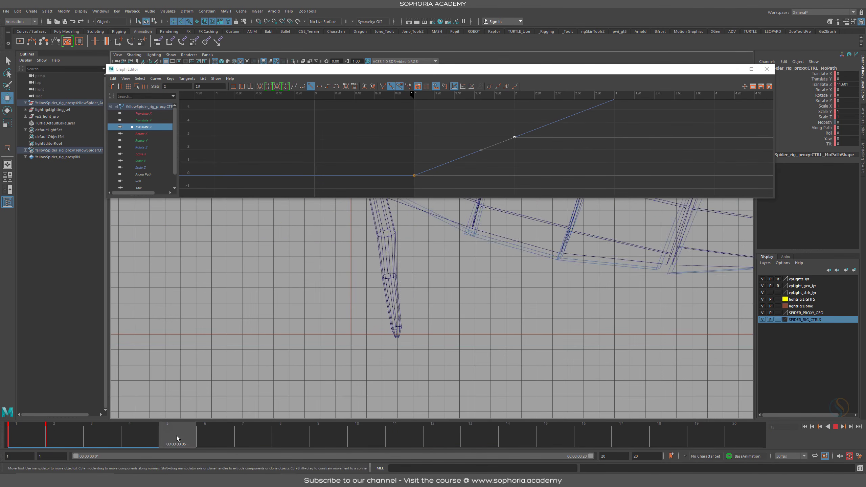
pyautogui.hotkey('alt', 'v')
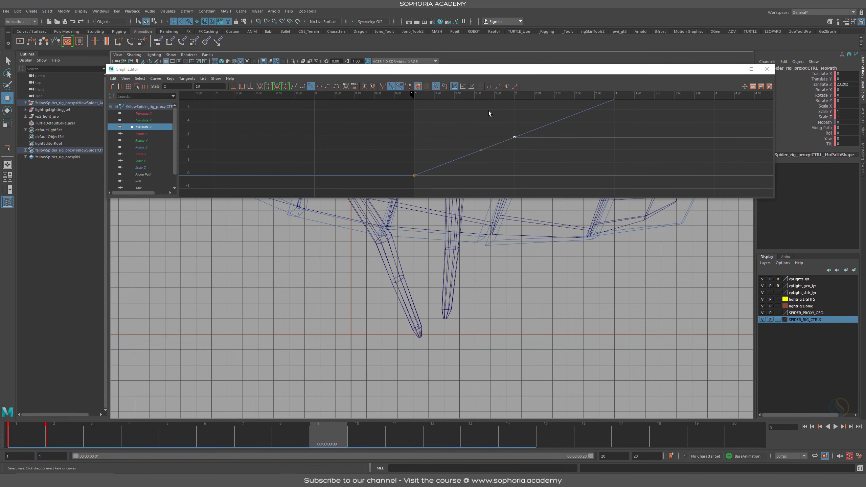
# Step: Fine-tune the frame 2 Translate Z key to about 3.06 and check the planted feet through frame 14
pyautogui.press('a')
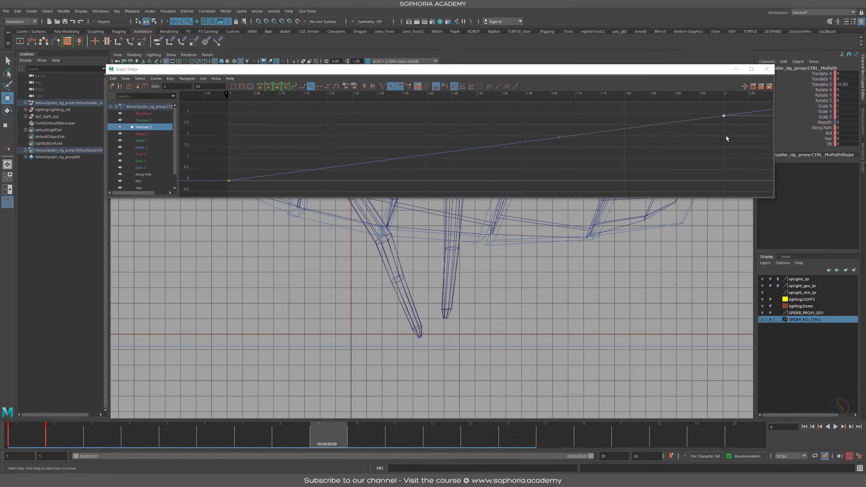
pyautogui.keyDown('alt'); pyautogui.moveTo(726, 135); pyautogui.dragTo(629, 144, button='middle'); pyautogui.keyUp('alt')
pyautogui.moveTo(515, 131); pyautogui.dragTo(515, 123, button='middle')
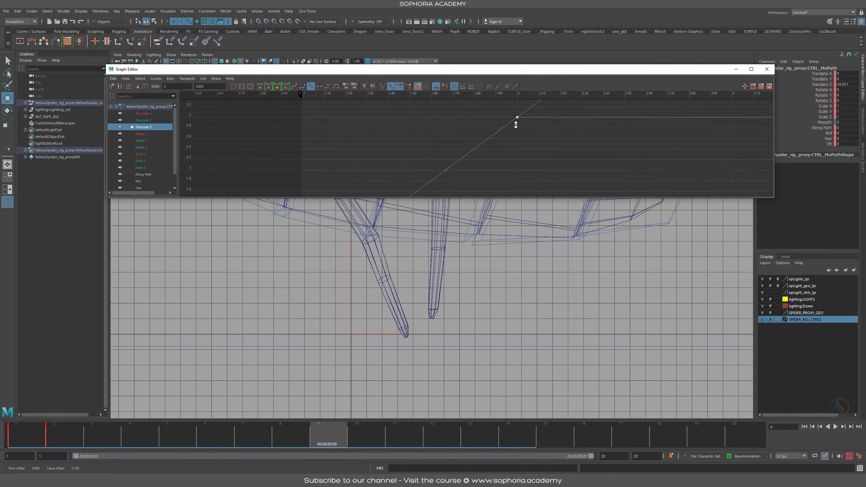
pyautogui.moveTo(178, 440); pyautogui.dragTo(665, 471)
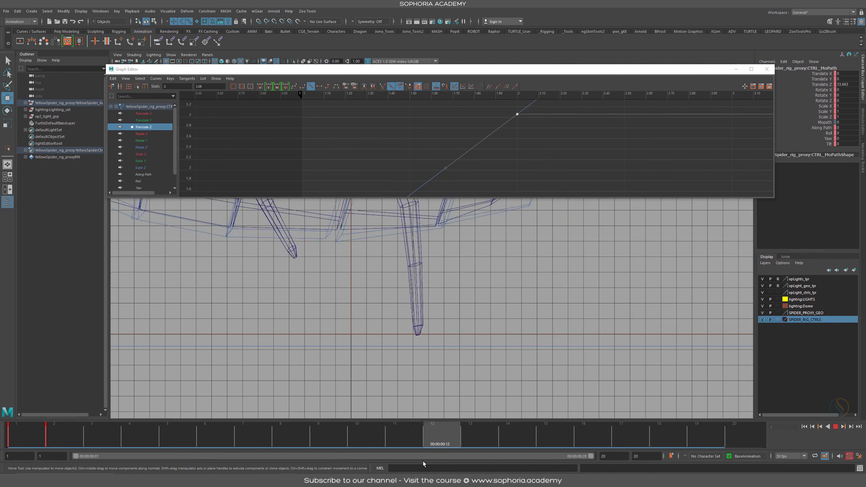
pyautogui.click(508, 444)
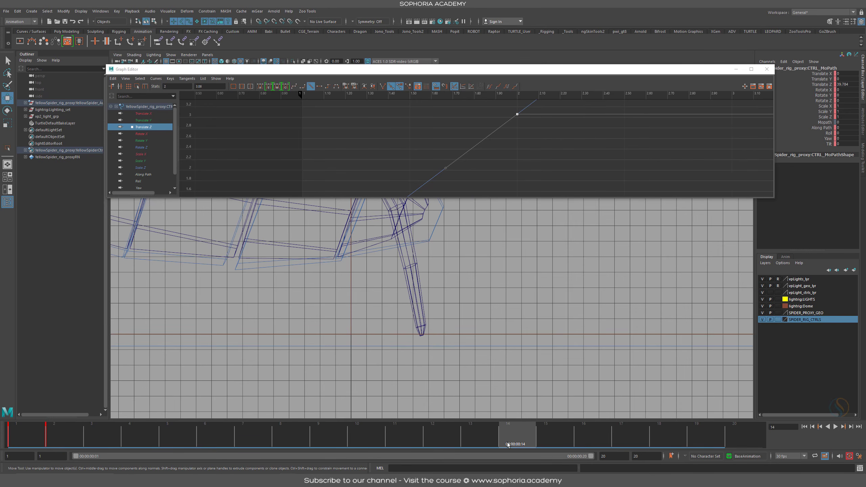
# Step: Close the Graph Editor, return to the perspective view and display the spider textured with scene lights
pyautogui.click(771, 69)
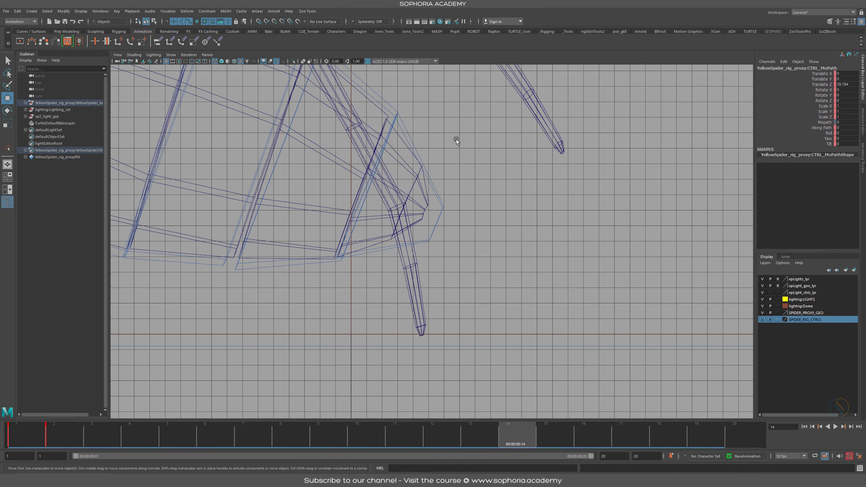
pyautogui.press('space')
pyautogui.moveTo(574, 221); pyautogui.dragTo(572, 174)
pyautogui.keyDown('alt'); pyautogui.moveTo(587, 232); pyautogui.dragTo(441, 196, button='right'); pyautogui.keyUp('alt')
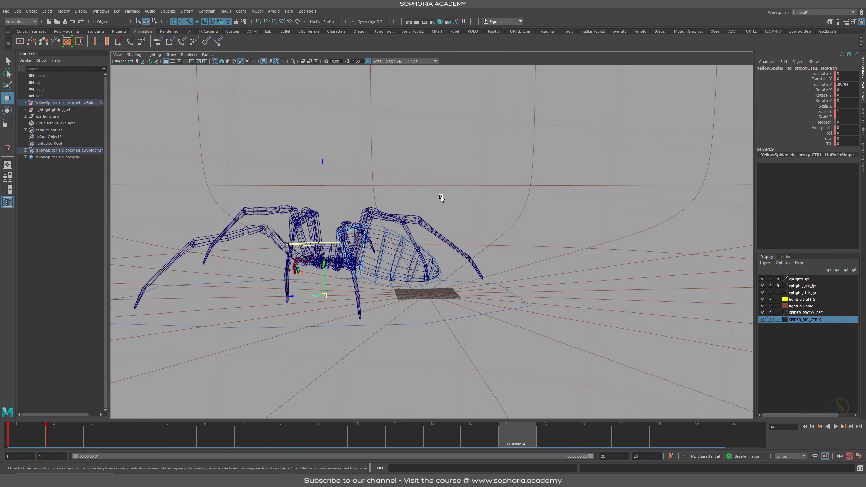
pyautogui.press('6')
pyautogui.press('7')
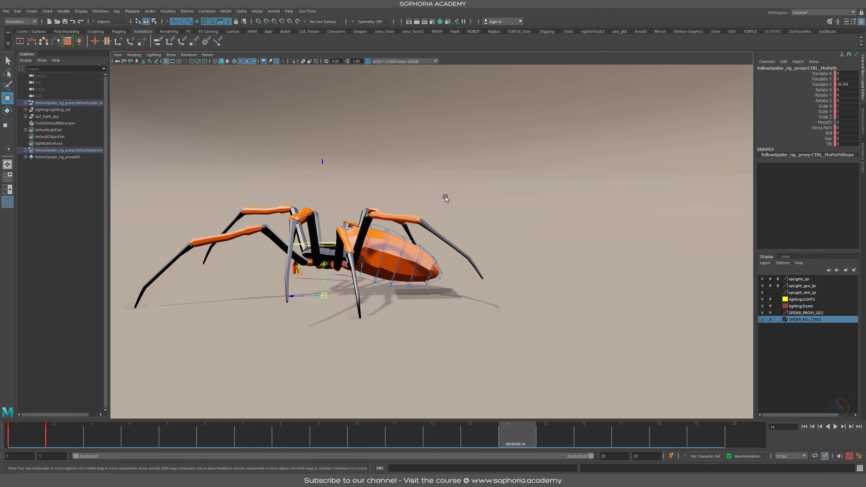
# Step: Play the walk from a wider front view of the spider
pyautogui.moveTo(445, 196)
pyautogui.keyDown('alt'); pyautogui.mouseDown()
pyautogui.moveTo(506, 251)
pyautogui.moveTo(473, 232)
pyautogui.moveTo(498, 208)
pyautogui.mouseUp(); pyautogui.keyUp('alt')
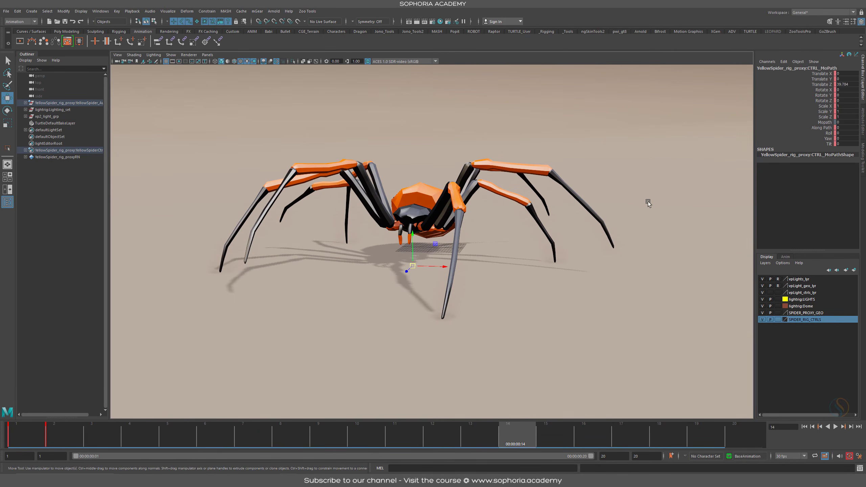
pyautogui.keyDown('alt'); pyautogui.moveTo(431, 197); pyautogui.dragTo(327, 201, button='right'); pyautogui.keyUp('alt')
pyautogui.keyDown('alt'); pyautogui.moveTo(392, 184); pyautogui.dragTo(508, 151); pyautogui.keyUp('alt')
pyautogui.hotkey('alt', 'v')
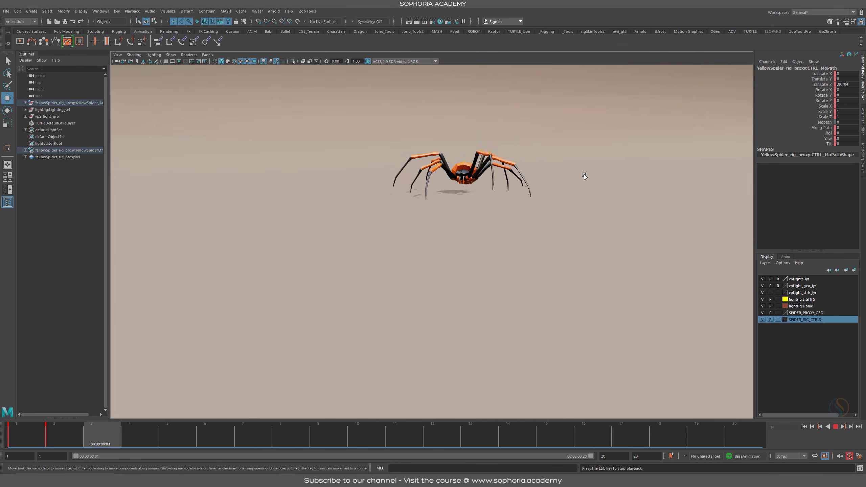
# Step: Stop playback, set the animation end time to 150 and expand the playback range to match
pyautogui.press('Escape')
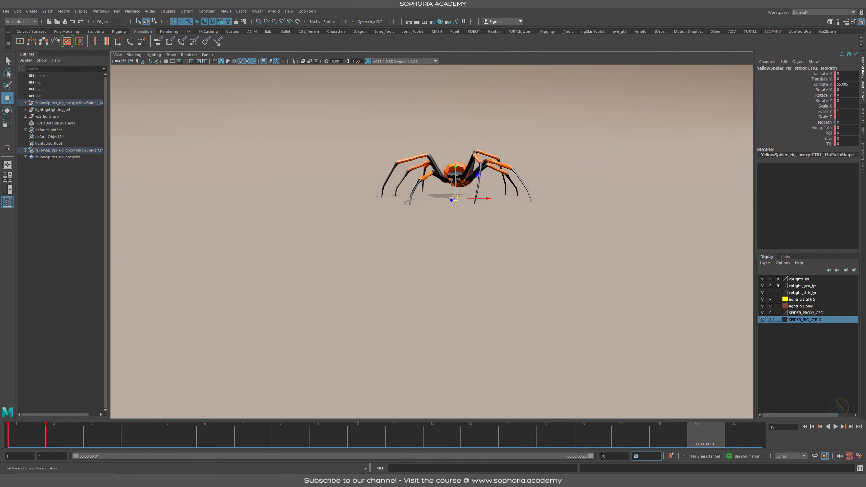
pyautogui.press('Return')
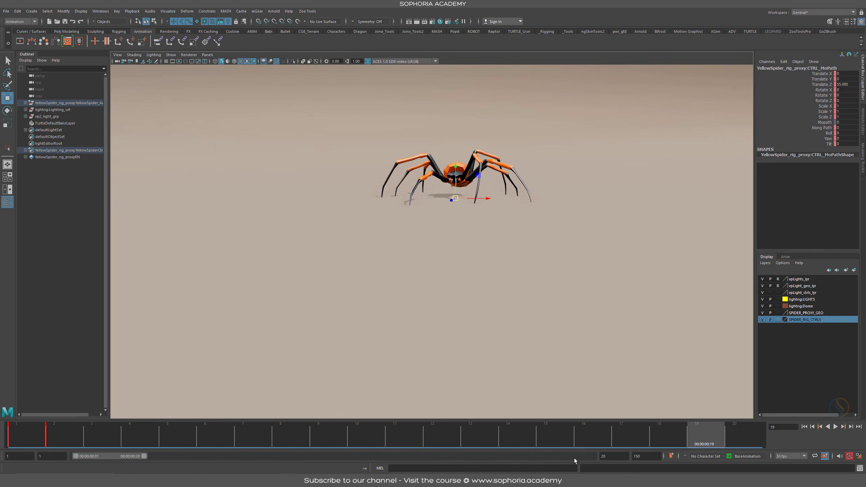
pyautogui.doubleClick(125, 456)
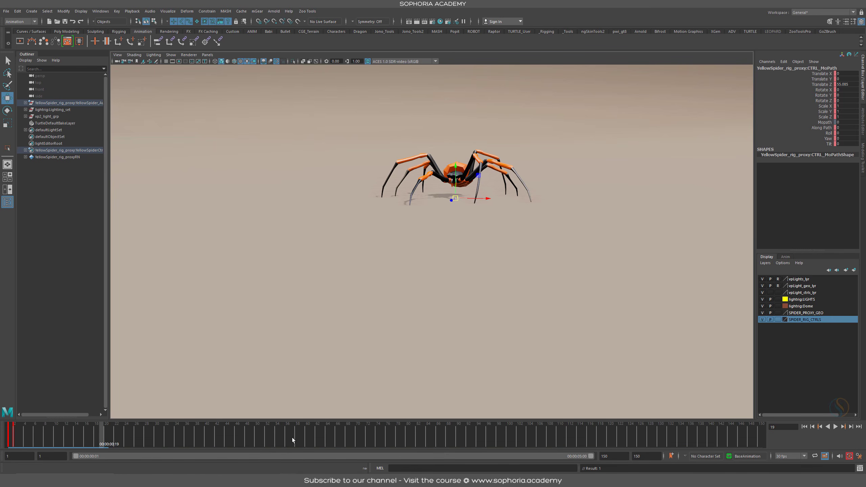
# Step: Play the longer walk across the set and examine it from a higher, more distant angle
pyautogui.hotkey('alt', 'v')
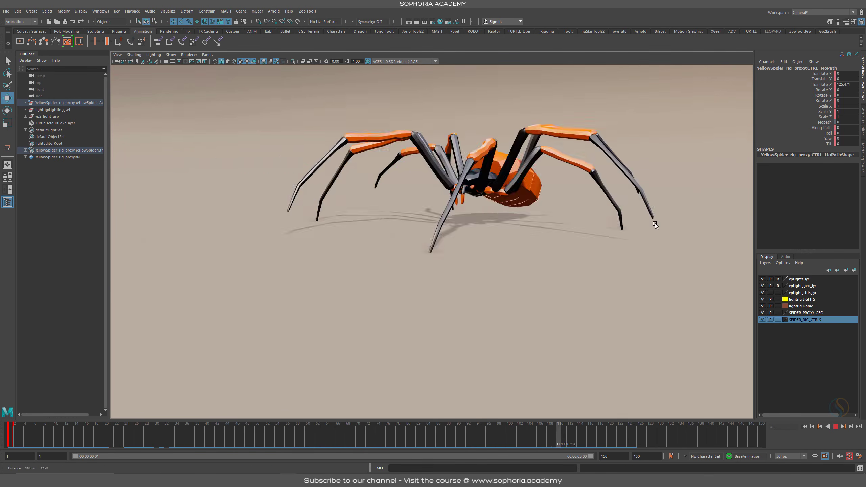
pyautogui.keyDown('alt'); pyautogui.moveTo(695, 218); pyautogui.dragTo(639, 283, button='middle'); pyautogui.keyUp('alt')
pyautogui.keyDown('alt'); pyautogui.moveTo(638, 283); pyautogui.dragTo(479, 247, button='right'); pyautogui.keyUp('alt')
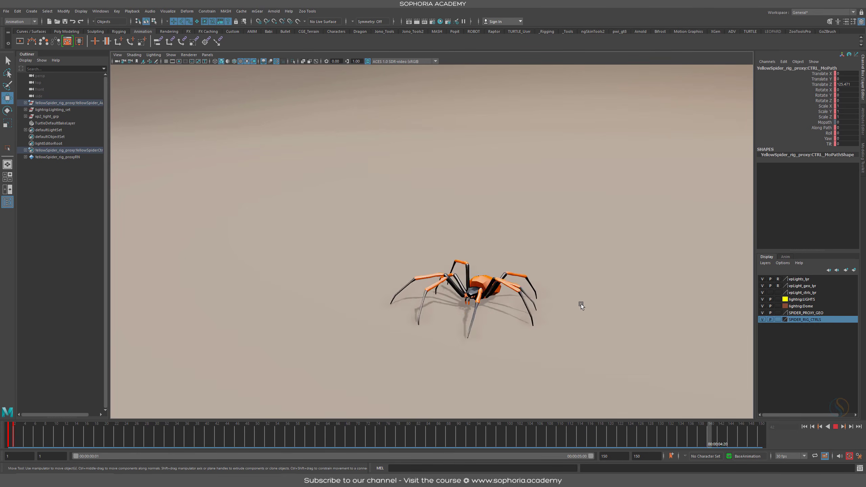
pyautogui.keyDown('alt'); pyautogui.moveTo(551, 281); pyautogui.dragTo(553, 311); pyautogui.keyUp('alt')
pyautogui.keyDown('alt'); pyautogui.moveTo(555, 319); pyautogui.dragTo(551, 310, button='middle'); pyautogui.keyUp('alt')
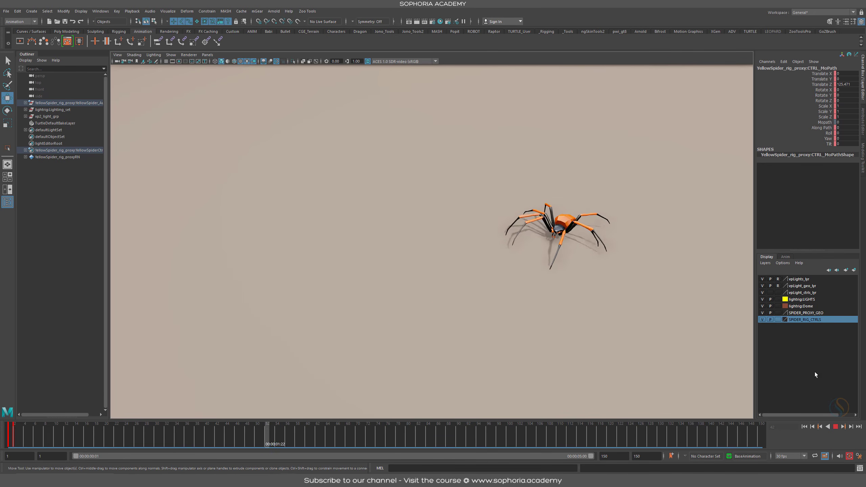
pyautogui.click(834, 427)
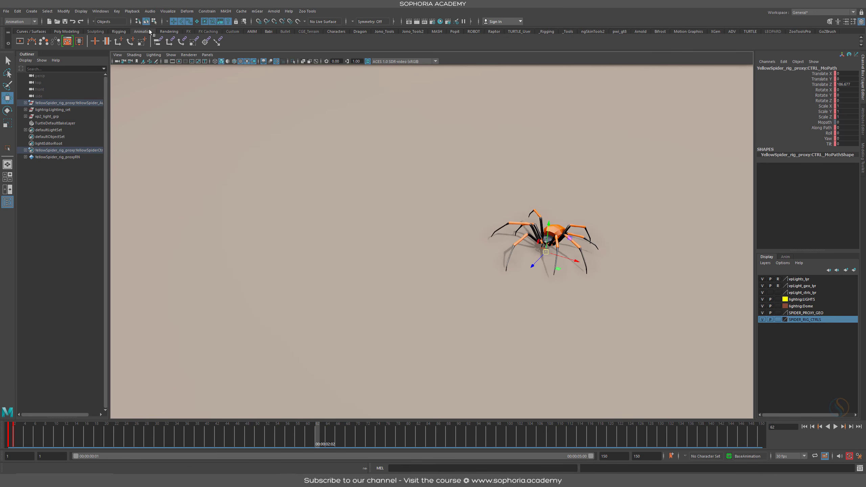
# Step: Select the spider's CTRL_Vis control and turn on visibility of the Leg A, B, C, D and Pinner controls
pyautogui.keyDown('alt'); pyautogui.moveTo(526, 231); pyautogui.dragTo(640, 262, button='right'); pyautogui.keyUp('alt')
pyautogui.keyDown('alt'); pyautogui.moveTo(641, 262); pyautogui.dragTo(522, 248, button='middle'); pyautogui.keyUp('alt')
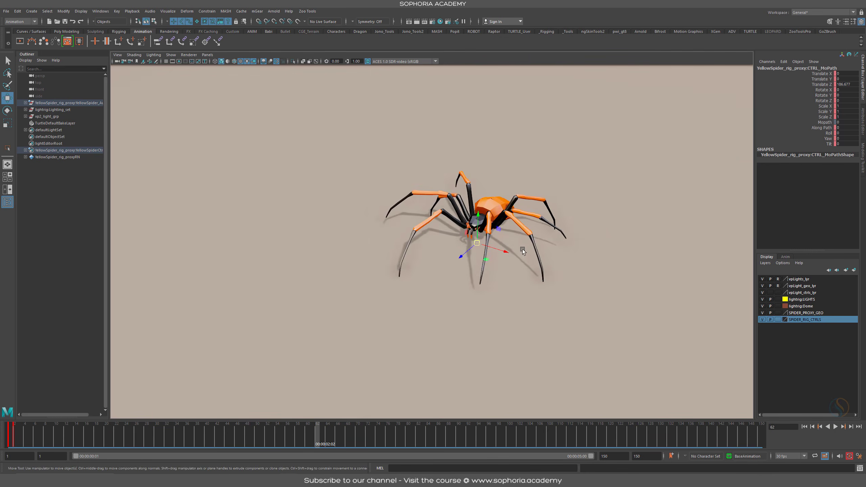
pyautogui.keyDown('alt'); pyautogui.moveTo(523, 249); pyautogui.dragTo(631, 287, button='right'); pyautogui.keyUp('alt')
pyautogui.keyDown('alt'); pyautogui.moveTo(631, 287); pyautogui.dragTo(432, 305, button='middle'); pyautogui.keyUp('alt')
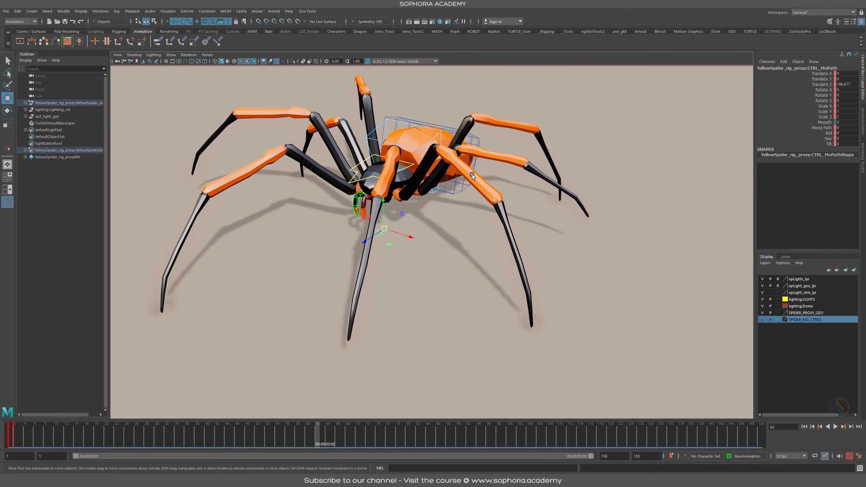
pyautogui.keyDown('alt'); pyautogui.moveTo(472, 176); pyautogui.dragTo(470, 218, button='middle'); pyautogui.keyUp('alt')
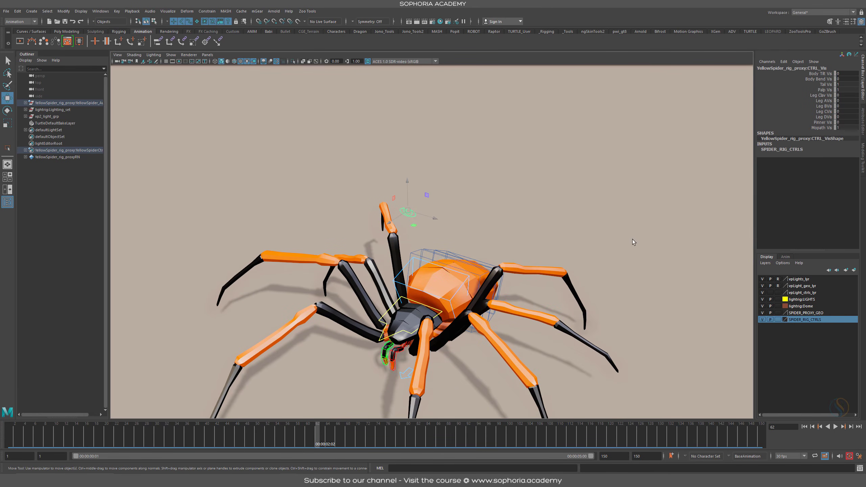
pyautogui.keyDown('alt'); pyautogui.moveTo(530, 330); pyautogui.dragTo(440, 341, button='right'); pyautogui.keyUp('alt')
pyautogui.moveTo(179, 429); pyautogui.dragTo(252, 451)
pyautogui.keyDown('alt'); pyautogui.moveTo(443, 307); pyautogui.dragTo(542, 273); pyautogui.keyUp('alt')
pyautogui.keyDown('alt'); pyautogui.moveTo(330, 173); pyautogui.dragTo(438, 225); pyautogui.keyUp('alt')
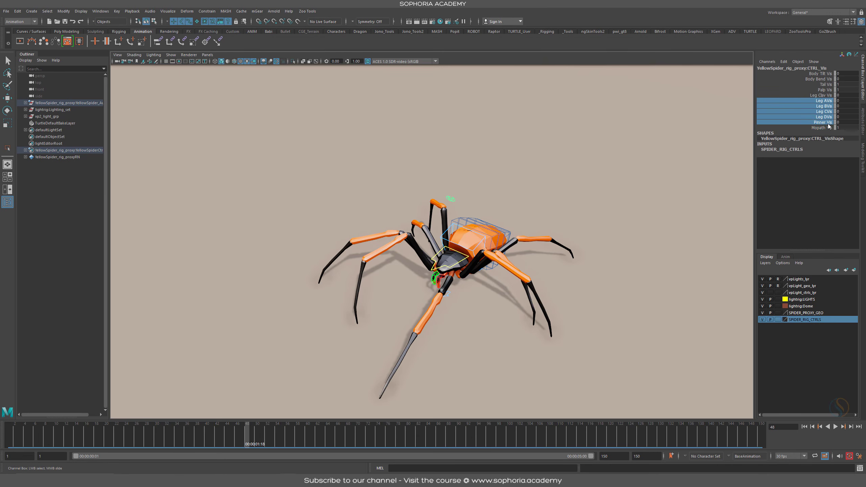
pyautogui.keyDown('alt'); pyautogui.moveTo(537, 220); pyautogui.dragTo(549, 259); pyautogui.keyUp('alt')
# Step: Shift the keys of the spider's left leg IK foot controls one frame later in the Graph Editor
pyautogui.click(571, 197)
pyautogui.press('w')
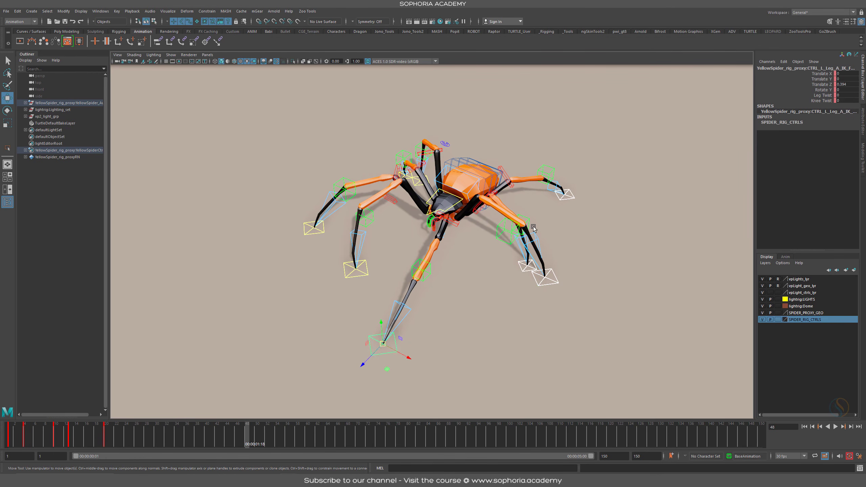
pyautogui.press('g')
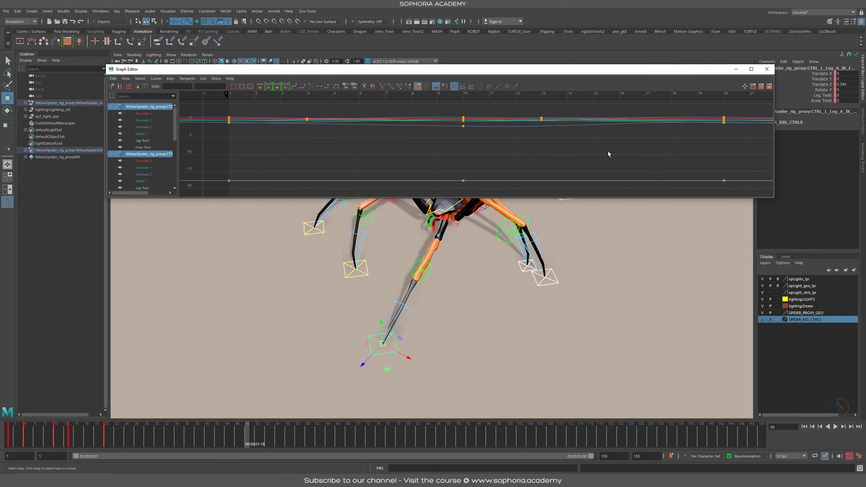
pyautogui.keyDown('alt'); pyautogui.keyDown('shift'); pyautogui.moveTo(608, 151); pyautogui.dragTo(522, 138, button='right'); pyautogui.keyUp('shift'); pyautogui.keyUp('alt')
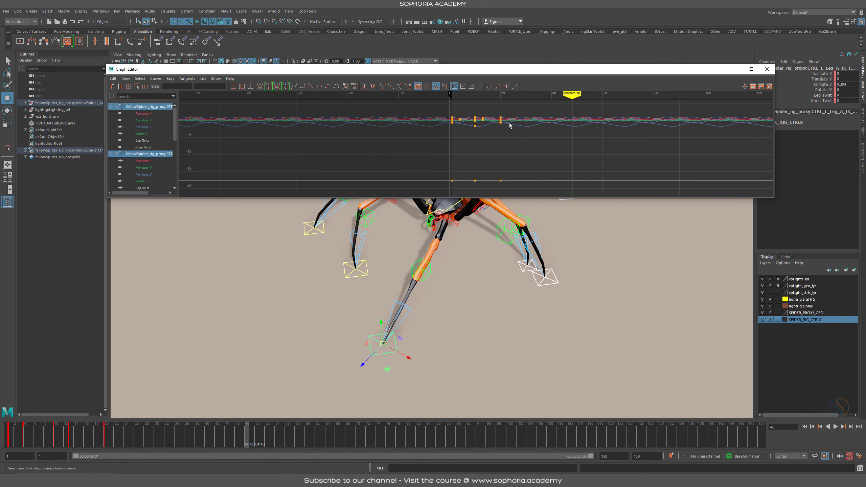
pyautogui.scroll(2, 512, 126)
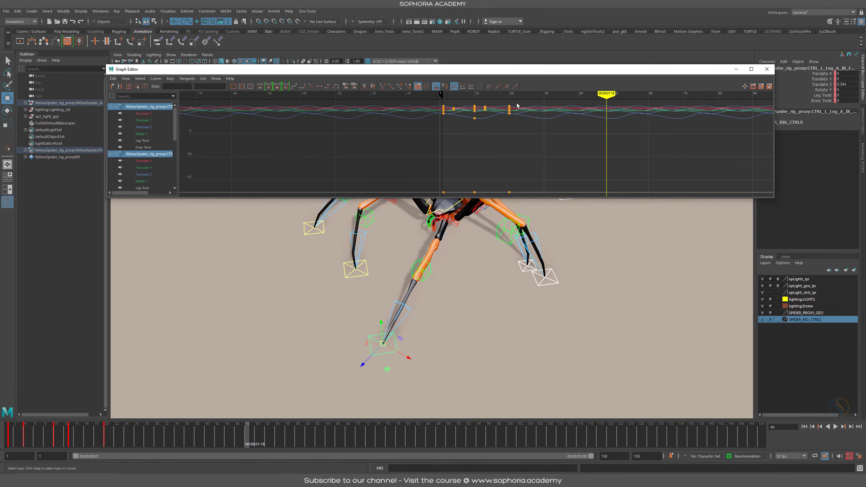
pyautogui.keyDown('shift'); pyautogui.moveTo(440, 134); pyautogui.dragTo(445, 131, button='middle'); pyautogui.keyUp('shift')
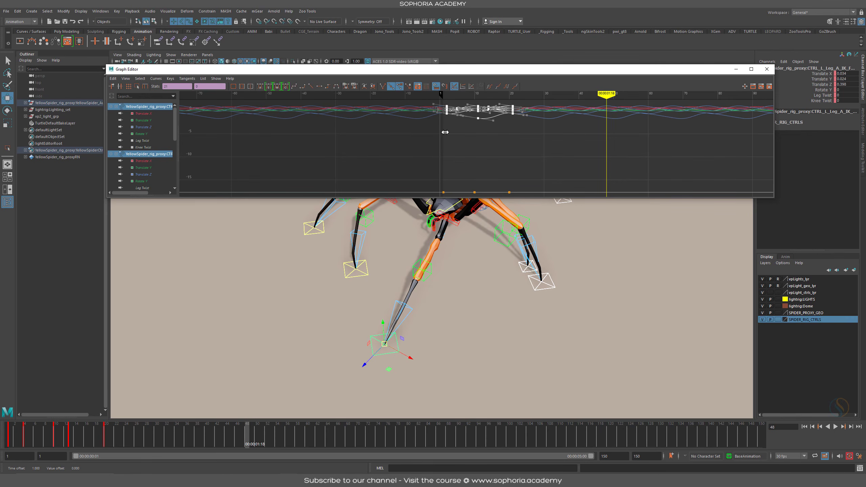
pyautogui.click(733, 70)
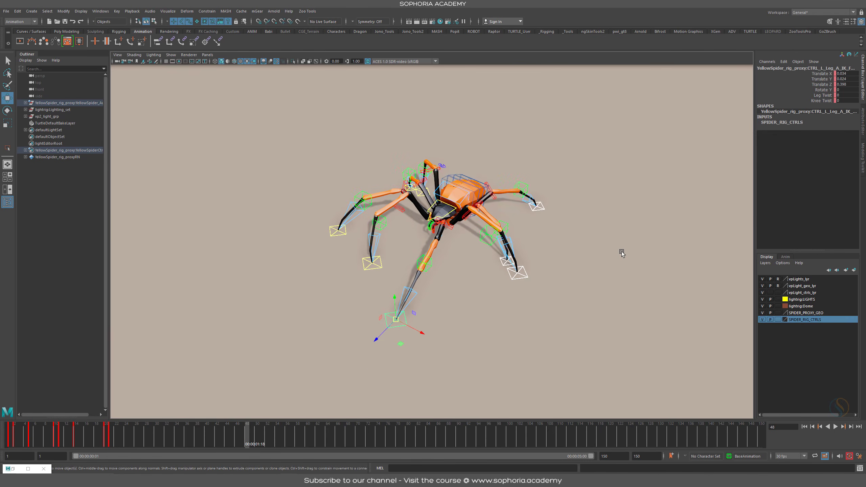
# Step: Play the walk with the offset left legs and inspect the leg poses up close
pyautogui.hotkey('alt', 'v')
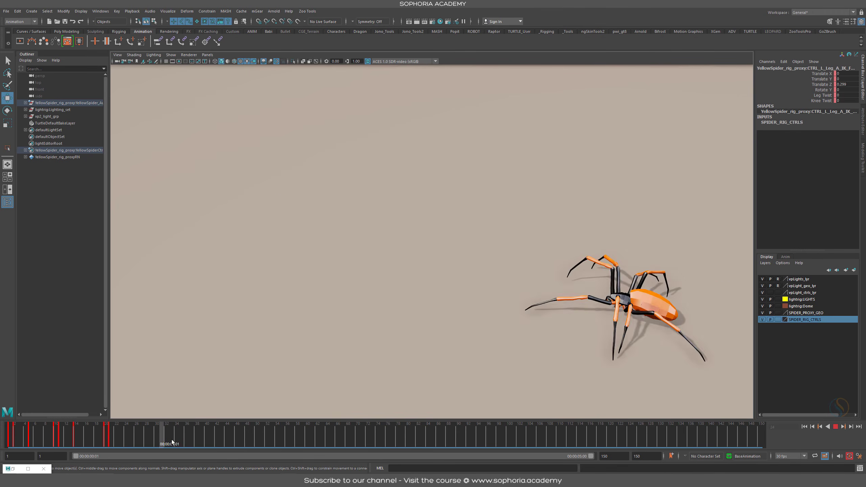
pyautogui.moveTo(172, 440)
pyautogui.mouseDown()
pyautogui.moveTo(227, 445)
pyautogui.moveTo(202, 444)
pyautogui.mouseUp()
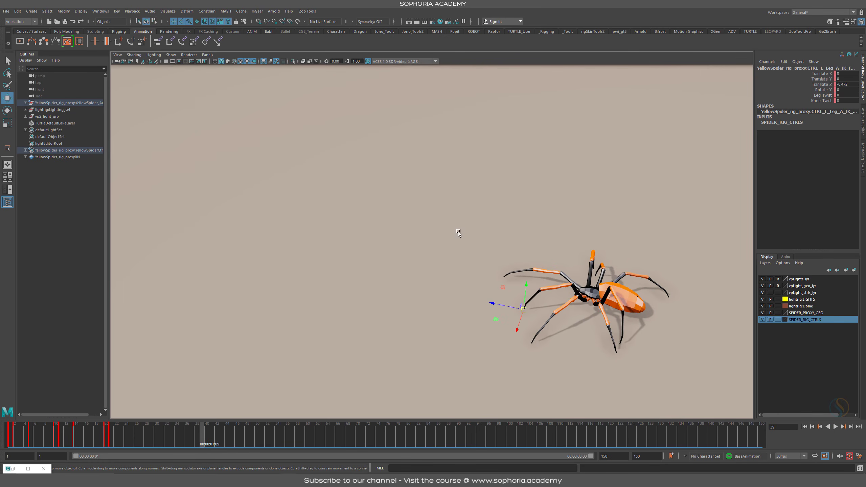
pyautogui.keyDown('alt'); pyautogui.moveTo(596, 285); pyautogui.dragTo(595, 238); pyautogui.keyUp('alt')
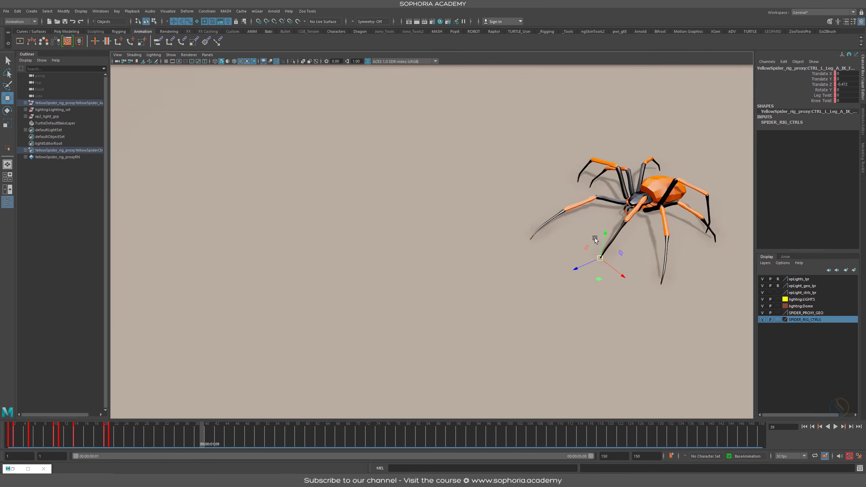
pyautogui.keyDown('alt'); pyautogui.moveTo(595, 238); pyautogui.dragTo(613, 232, button='right'); pyautogui.keyUp('alt')
pyautogui.keyDown('alt'); pyautogui.moveTo(613, 232); pyautogui.dragTo(391, 296, button='middle'); pyautogui.keyUp('alt')
pyautogui.keyDown('alt'); pyautogui.moveTo(390, 296); pyautogui.dragTo(512, 289, button='right'); pyautogui.keyUp('alt')
pyautogui.keyDown('alt'); pyautogui.moveTo(512, 289); pyautogui.dragTo(540, 289); pyautogui.keyUp('alt')
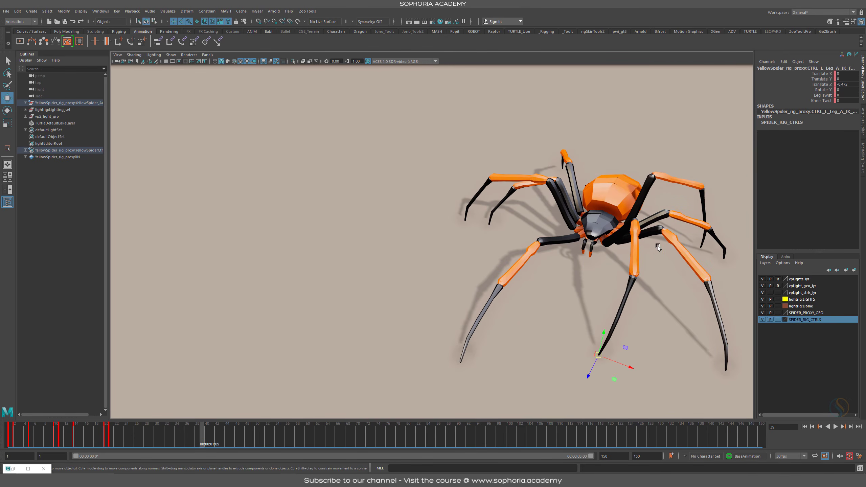
# Step: Replay the opening of the walk and scrub back to frame 12 to review the leg timing
pyautogui.hotkey('alt', 'v')
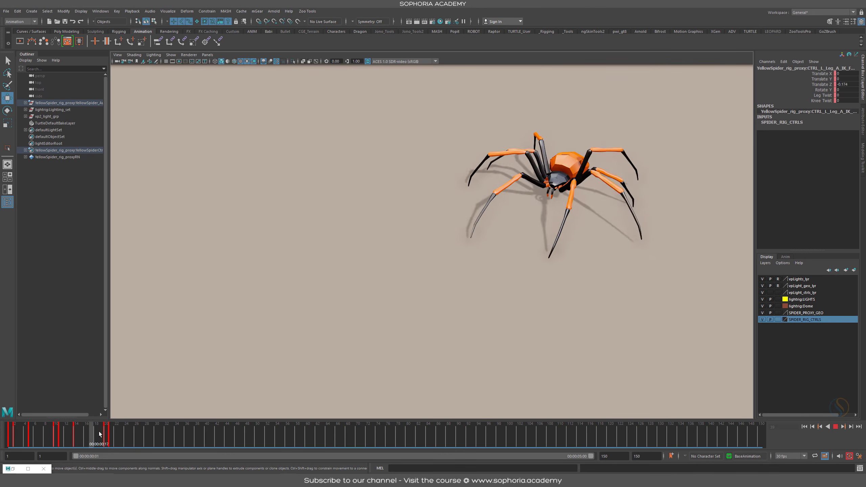
pyautogui.hotkey('alt', 'v')
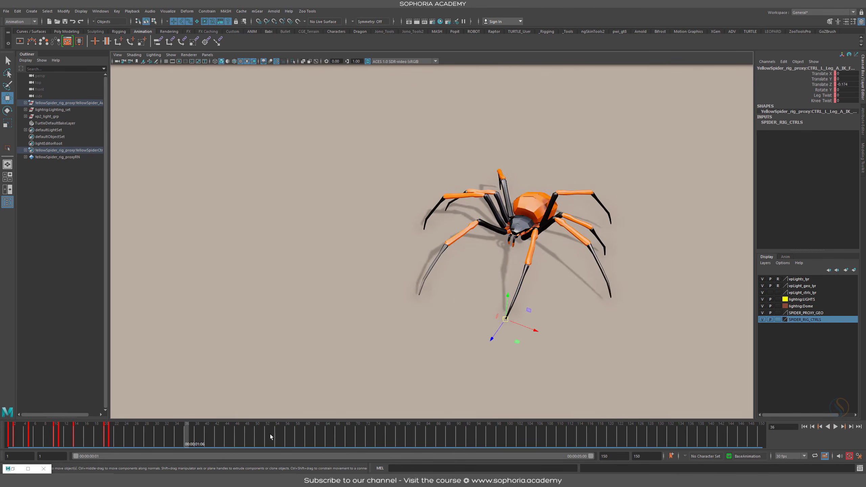
pyautogui.keyDown('alt'); pyautogui.moveTo(583, 317); pyautogui.dragTo(611, 270); pyautogui.keyUp('alt')
pyautogui.moveTo(149, 441); pyautogui.dragTo(66, 440)
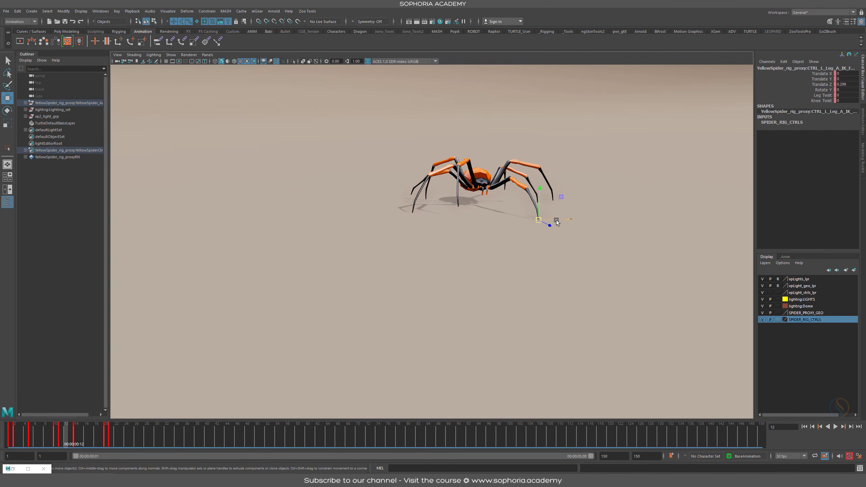
# Step: Play the walk from a low angle near the ground and return to frame 1
pyautogui.keyDown('alt'); pyautogui.moveTo(550, 223); pyautogui.dragTo(545, 225); pyautogui.keyUp('alt')
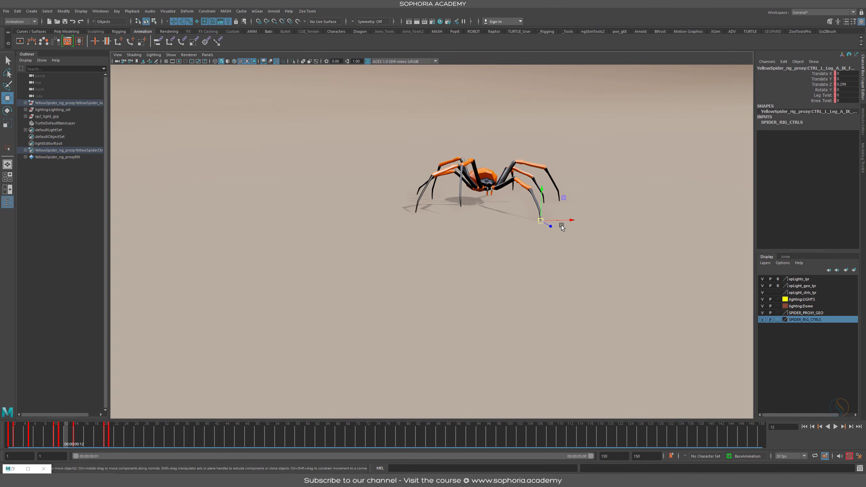
pyautogui.keyDown('alt'); pyautogui.moveTo(596, 232); pyautogui.dragTo(552, 268); pyautogui.keyUp('alt')
pyautogui.keyDown('alt'); pyautogui.moveTo(575, 265); pyautogui.dragTo(539, 242); pyautogui.keyUp('alt')
pyautogui.keyDown('alt'); pyautogui.moveTo(539, 242); pyautogui.dragTo(516, 257, button='middle'); pyautogui.keyUp('alt')
pyautogui.click(35, 426)
pyautogui.hotkey('alt', 'v')
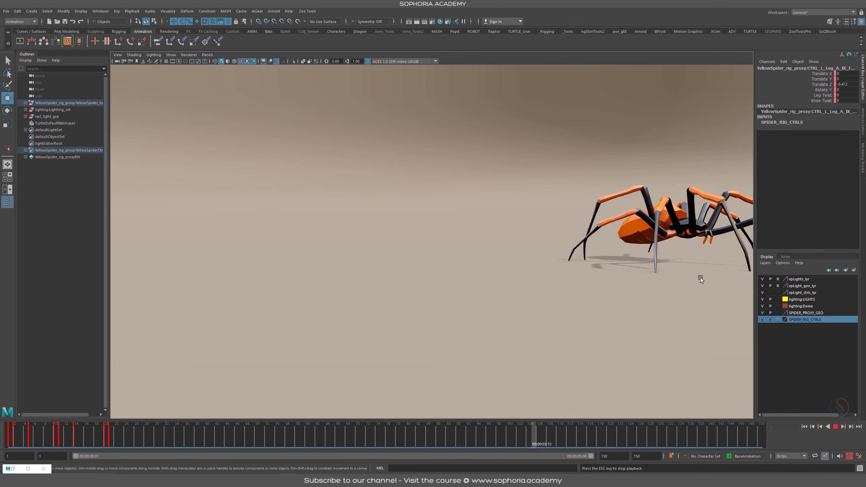
pyautogui.press('Escape')
pyautogui.hotkey('alt', 'shift', 'v')
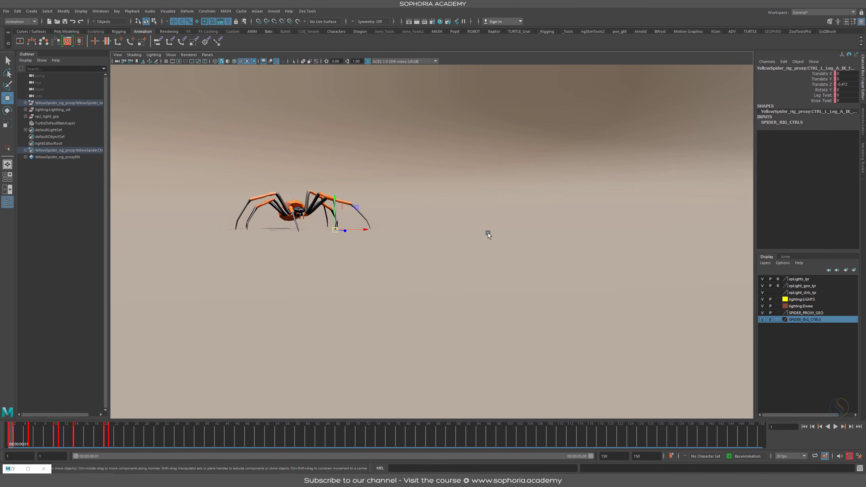
# Step: Frame the spider from the front at frame 1 and create a new camera from this view
pyautogui.keyDown('alt'); pyautogui.moveTo(488, 233); pyautogui.dragTo(536, 228); pyautogui.keyUp('alt')
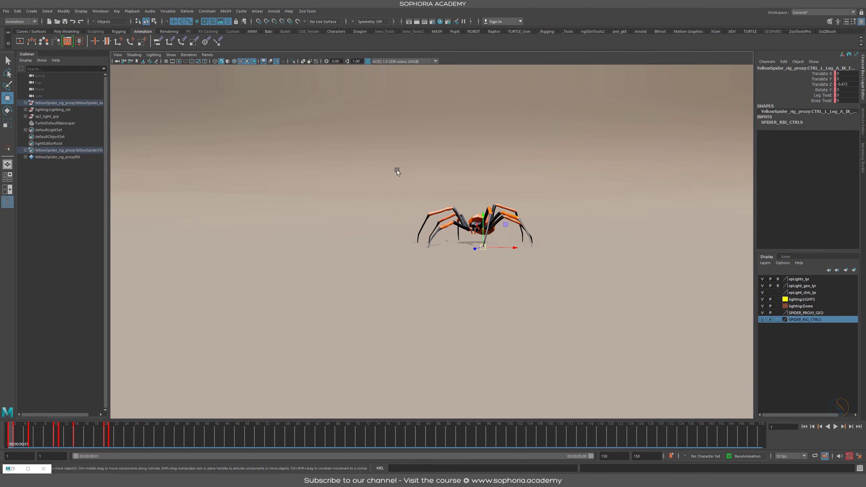
pyautogui.click(118, 55)
pyautogui.moveTo(148, 182)
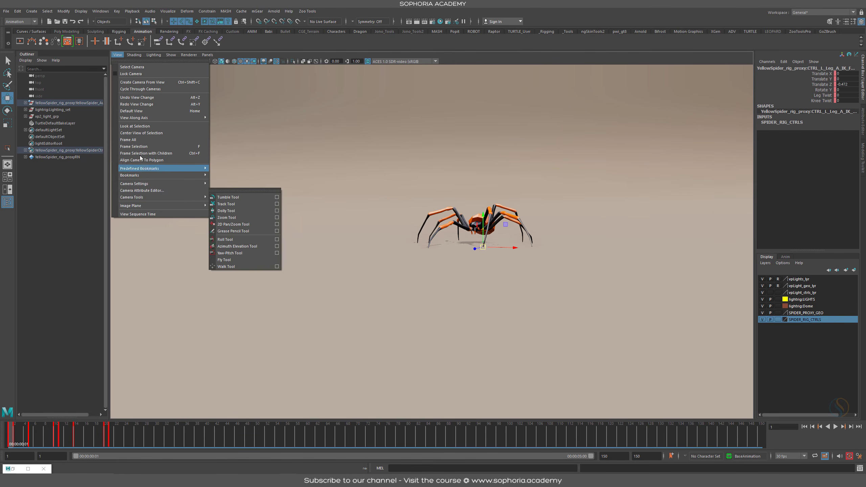
pyautogui.click(193, 82)
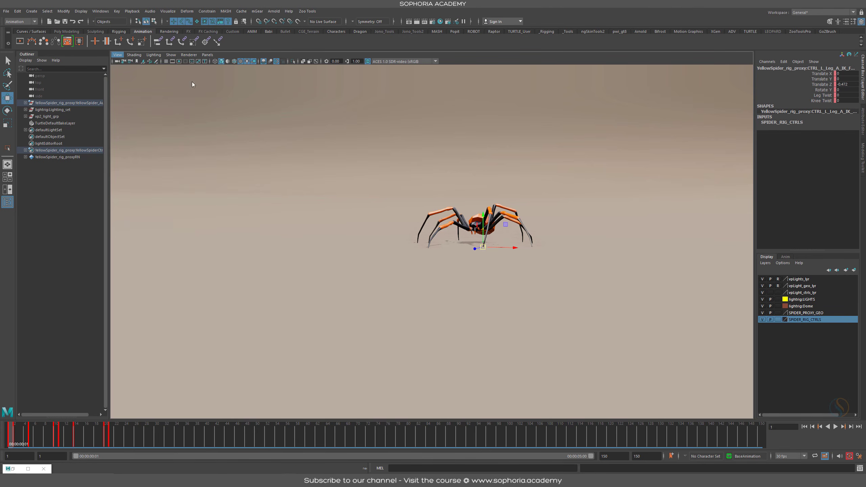
# Step: Select the new front-view camera and rename it REMDERCAM
pyautogui.click(116, 62)
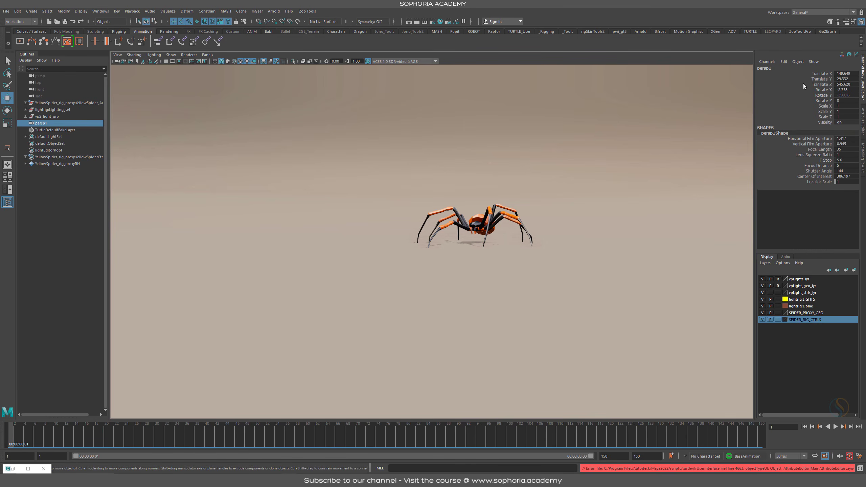
pyautogui.click(781, 69)
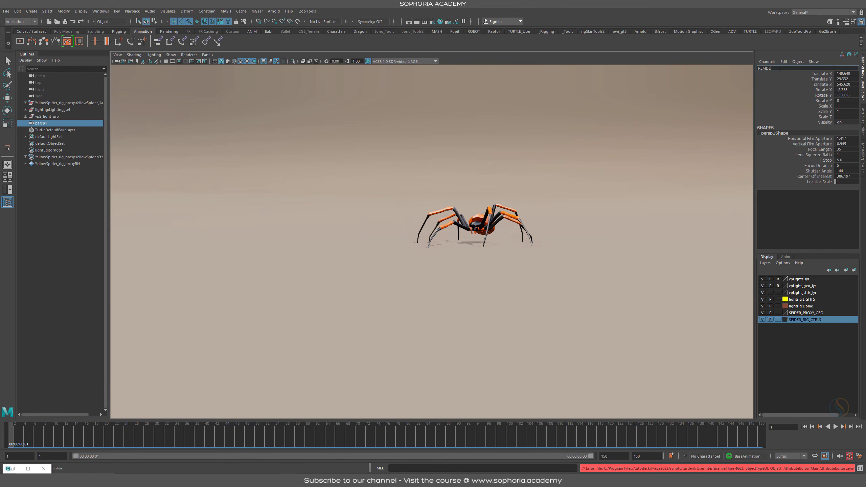
pyautogui.write('REMDERCAM')
pyautogui.press('Return')
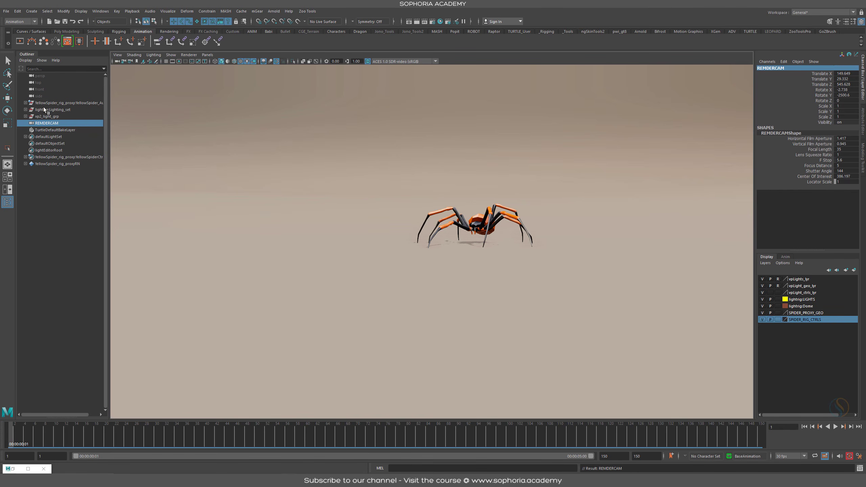
# Step: Split the workspace into two side-by-side viewports and look through REMDERCAM in one of them
pyautogui.rightClick(9, 165)
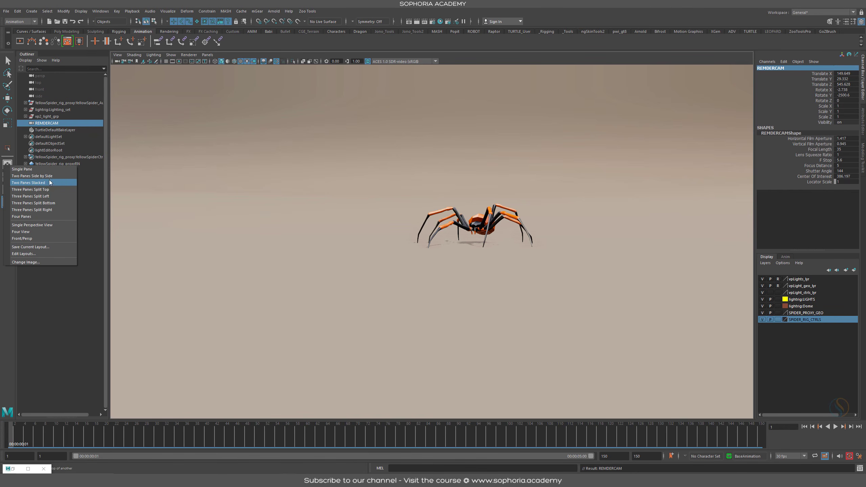
pyautogui.click(13, 162)
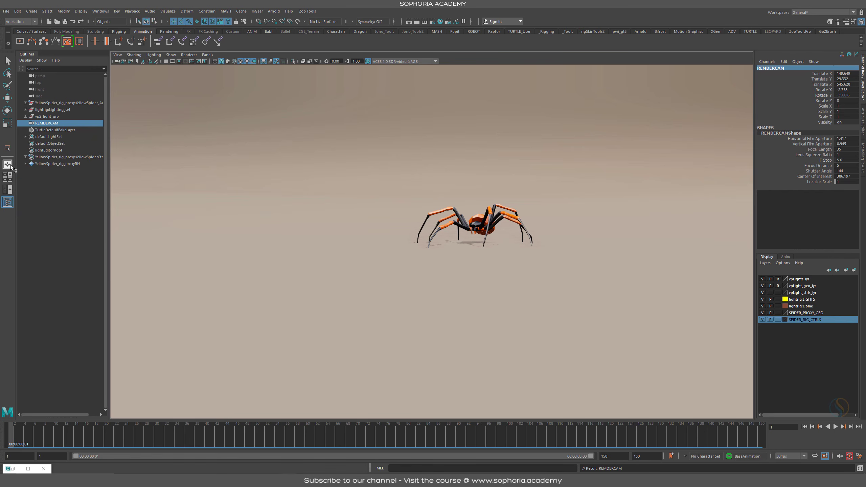
pyautogui.rightClick(11, 166)
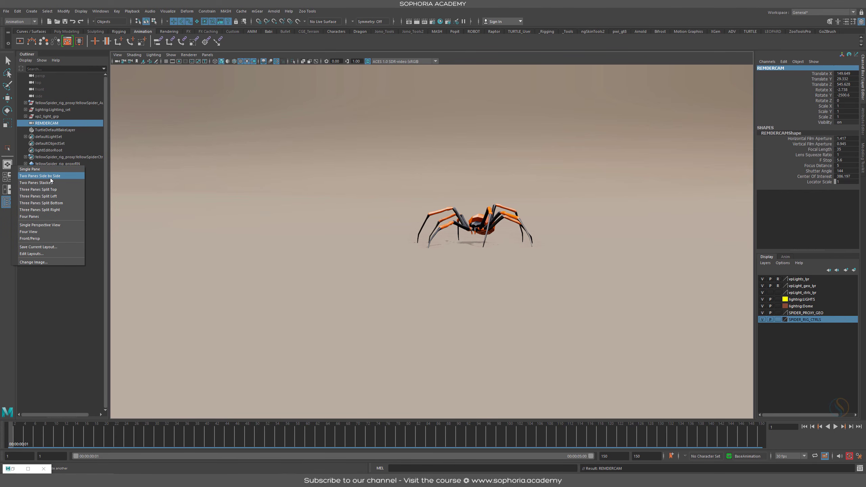
pyautogui.click(50, 176)
pyautogui.click(207, 54)
pyautogui.moveTo(238, 62)
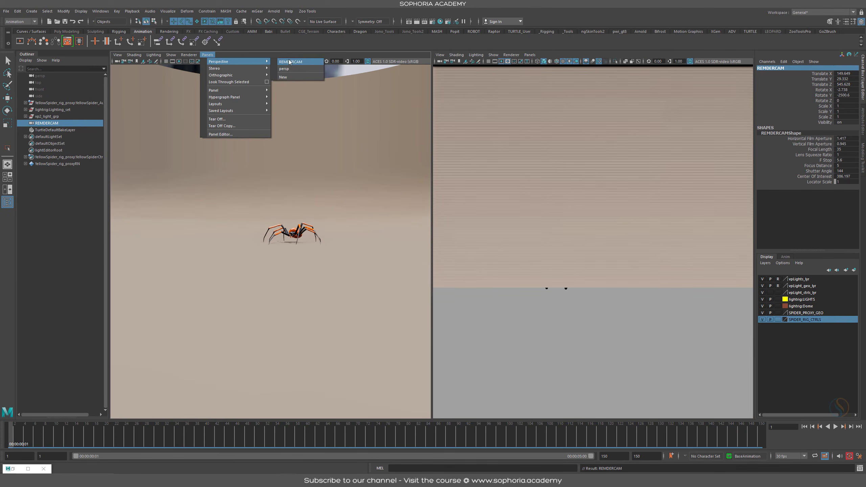
pyautogui.click(292, 63)
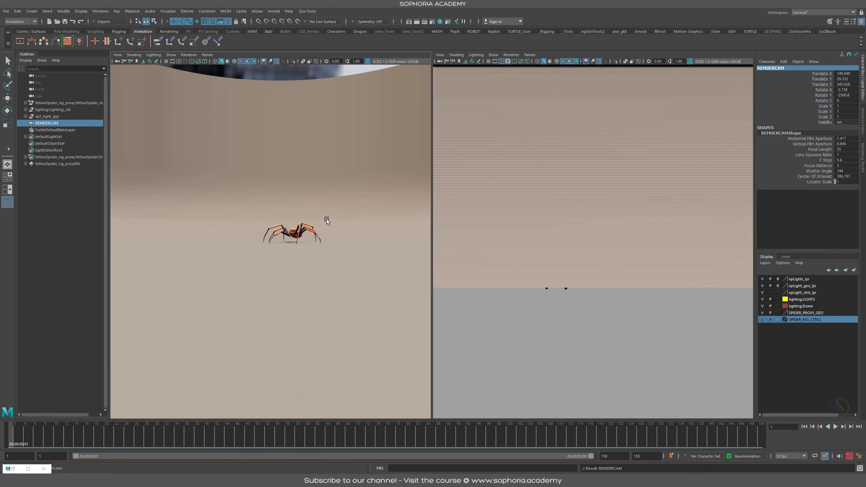
# Step: Show the resolution gate in the REMDERCAM view and review the render image size presets, keeping HD_540
pyautogui.click(179, 61)
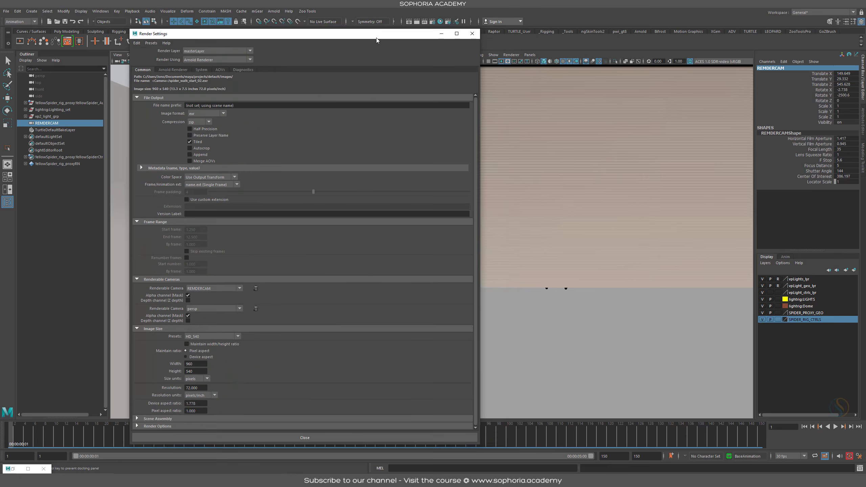
pyautogui.moveTo(338, 38); pyautogui.dragTo(378, 66)
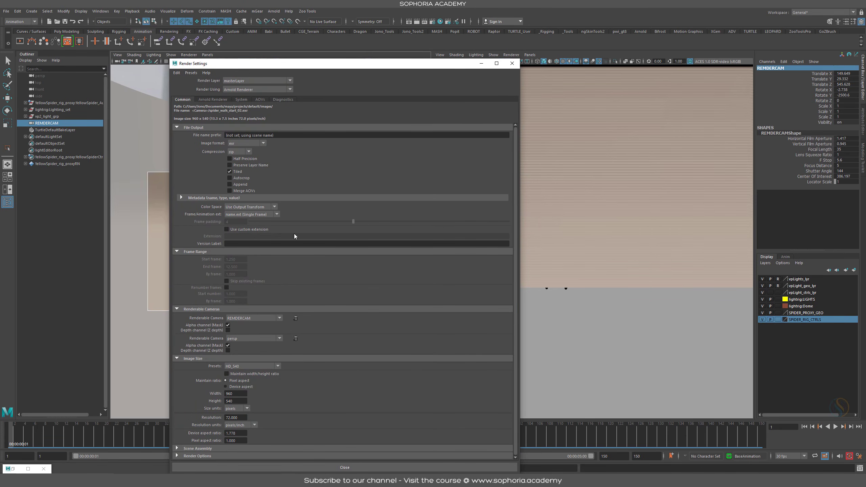
pyautogui.click(277, 365)
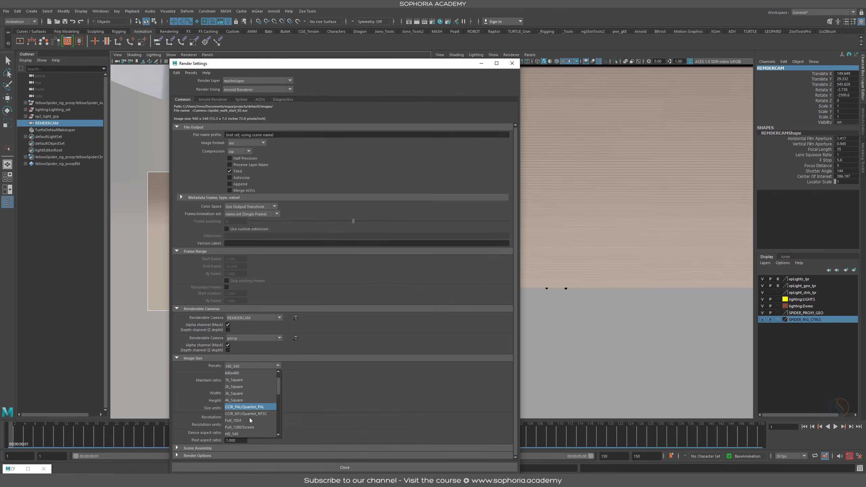
pyautogui.click(512, 64)
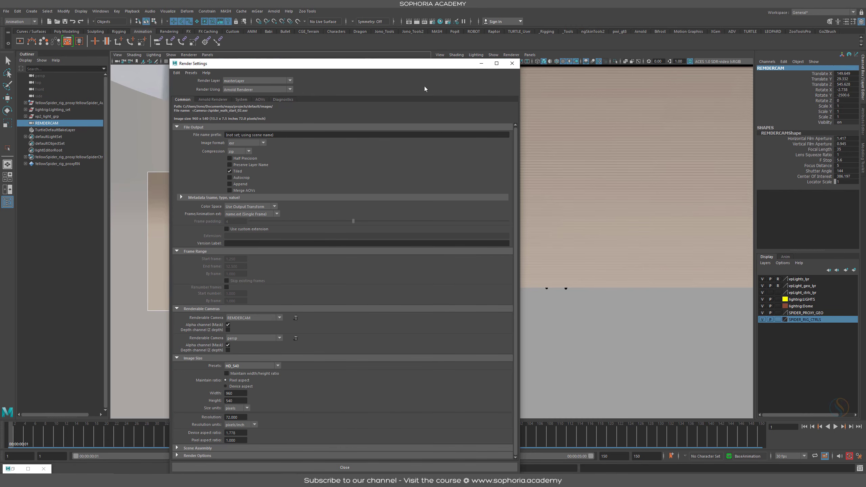
pyautogui.click(512, 63)
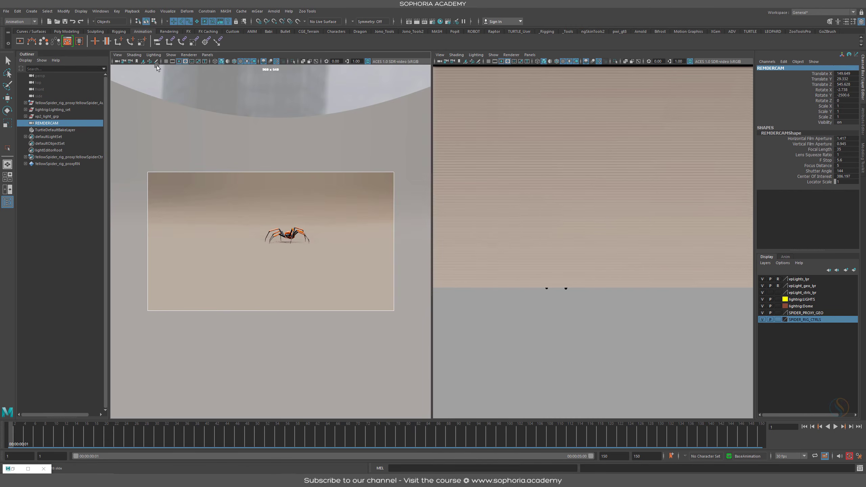
# Step: Set REMDERCAM's gate mask opacity to 1 and its gate mask color to black
pyautogui.press('w')
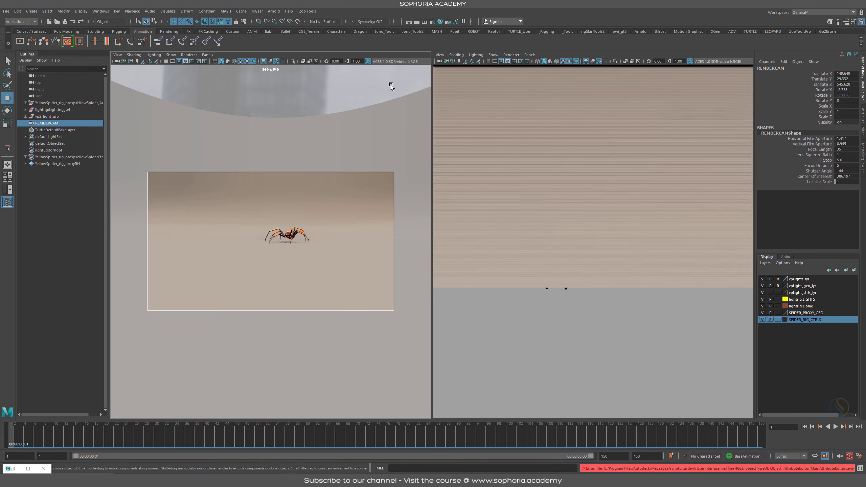
pyautogui.click(864, 119)
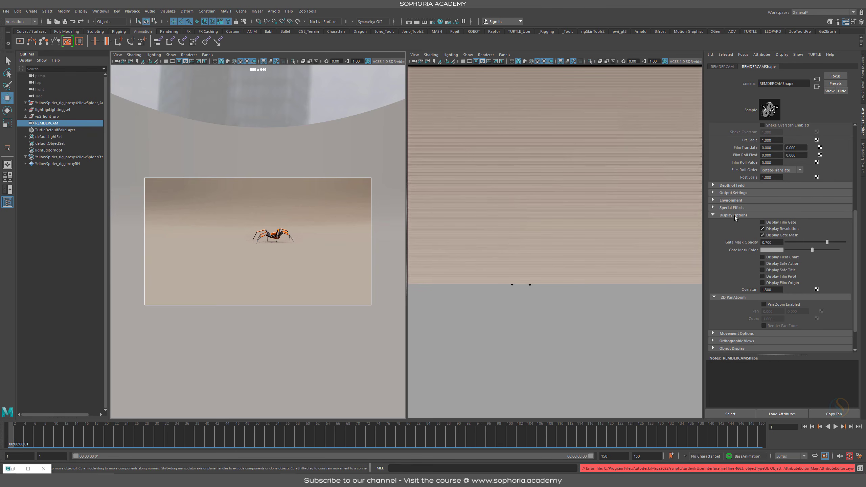
pyautogui.moveTo(797, 250); pyautogui.dragTo(777, 250)
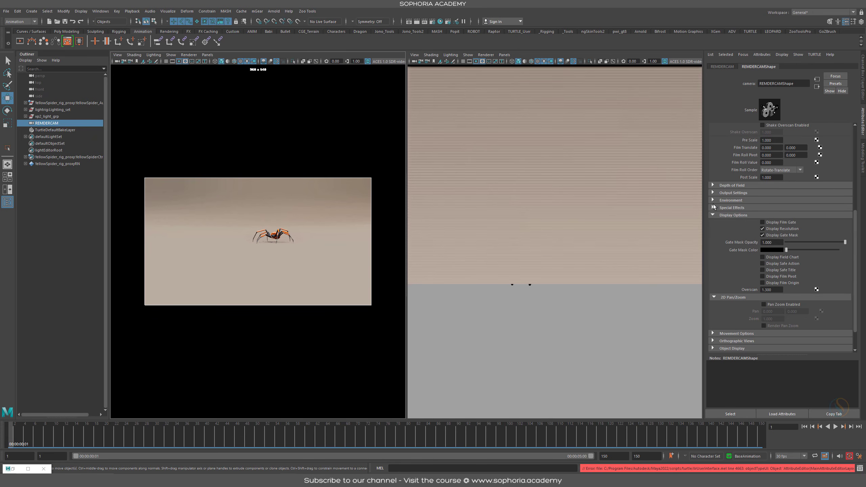
# Step: Set REMDERCAM's Fit Resolution Gate to Overscan after trying Fill
pyautogui.scroll(2, 735, 292)
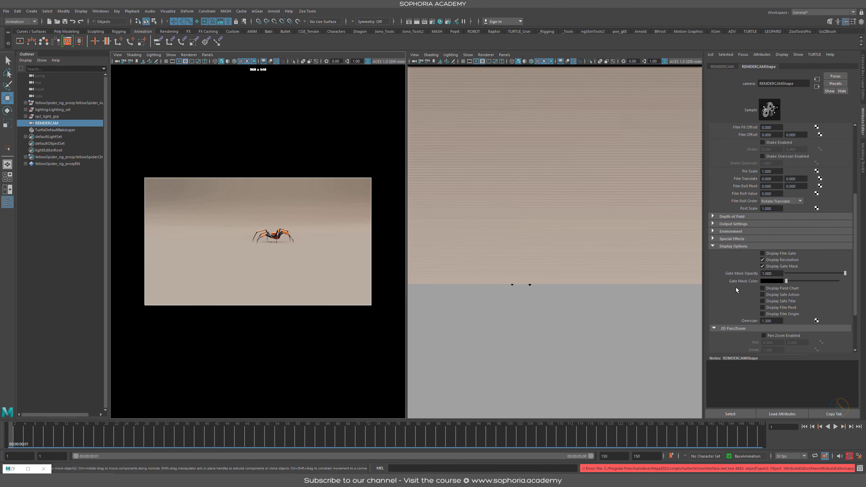
pyautogui.scroll(-3, 733, 259)
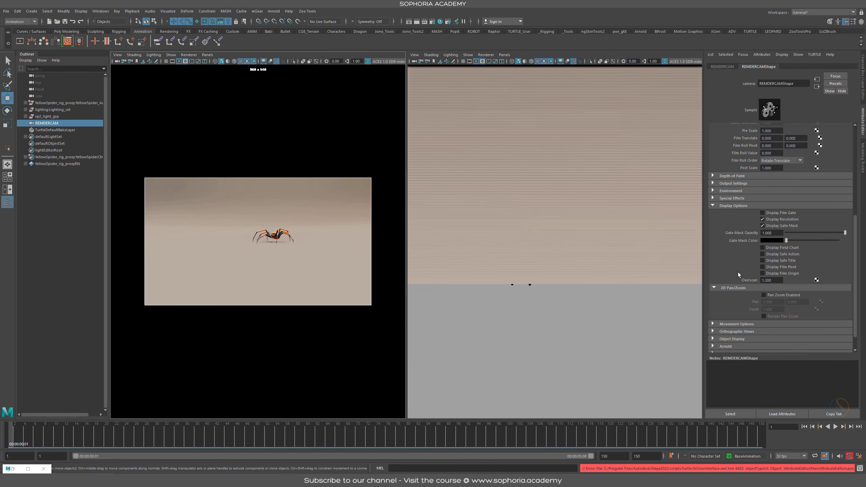
pyautogui.scroll(4, 738, 273)
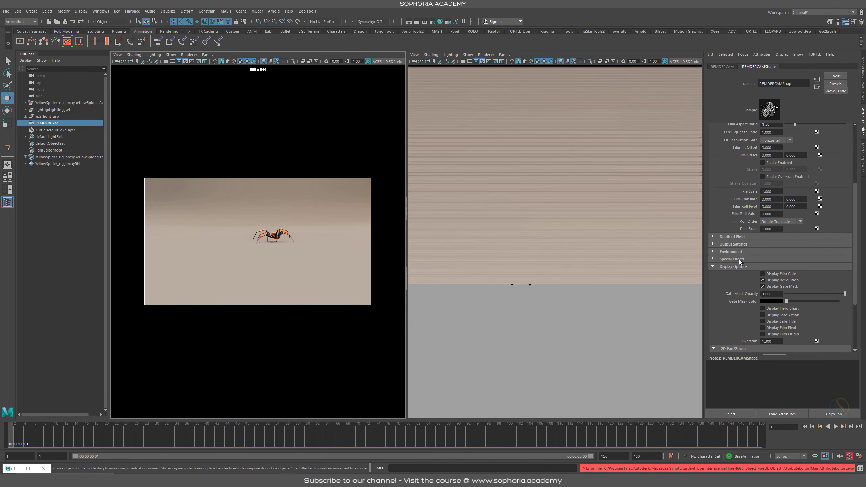
pyautogui.scroll(7, 748, 132)
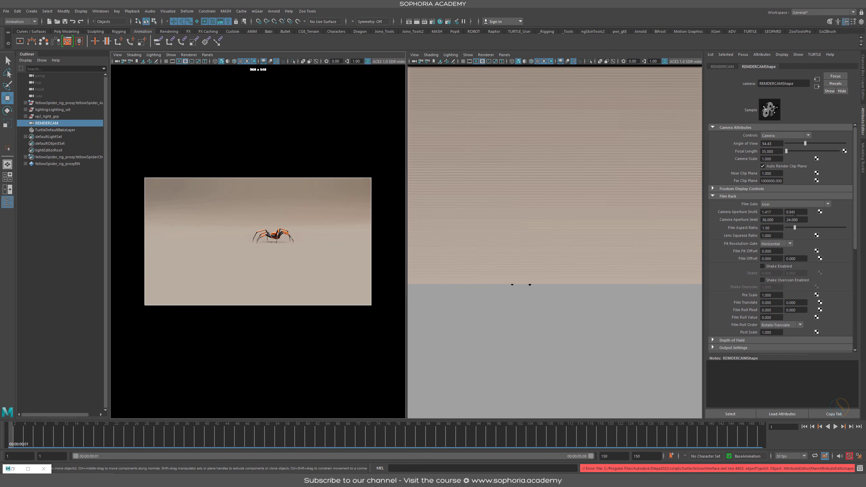
pyautogui.click(790, 244)
pyautogui.click(785, 250)
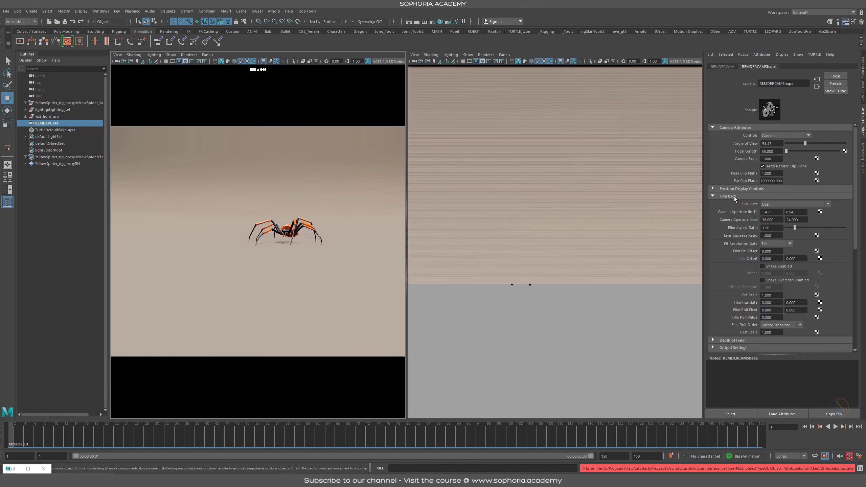
pyautogui.click(789, 244)
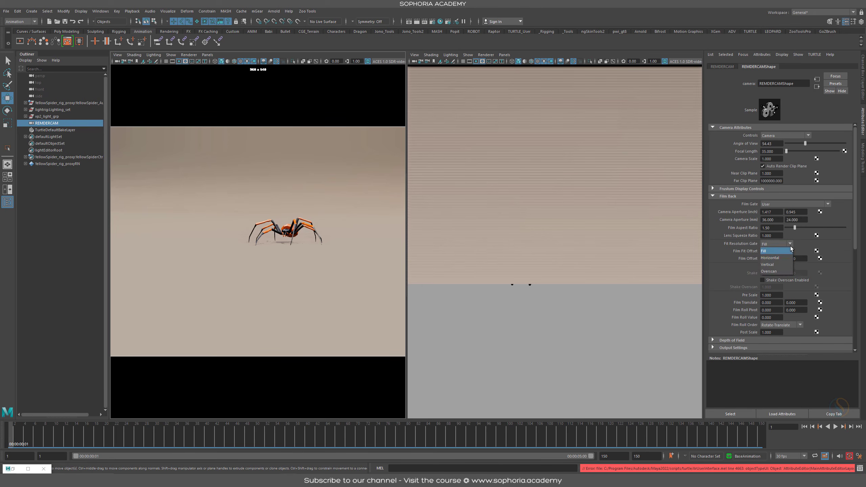
pyautogui.click(783, 271)
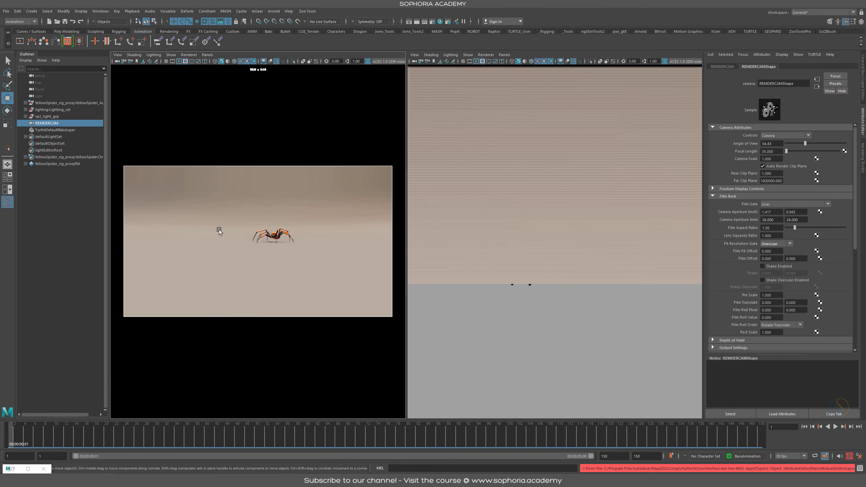
# Step: Switch the second viewport to the perspective view and orbit to see the spider from above
pyautogui.press('space')
pyautogui.moveTo(519, 205); pyautogui.dragTo(519, 166)
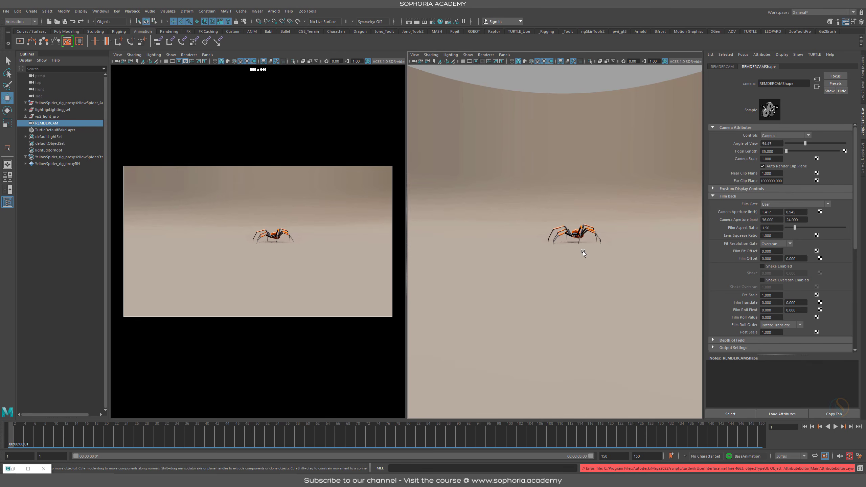
pyautogui.keyDown('alt'); pyautogui.moveTo(582, 251); pyautogui.dragTo(549, 246); pyautogui.keyUp('alt')
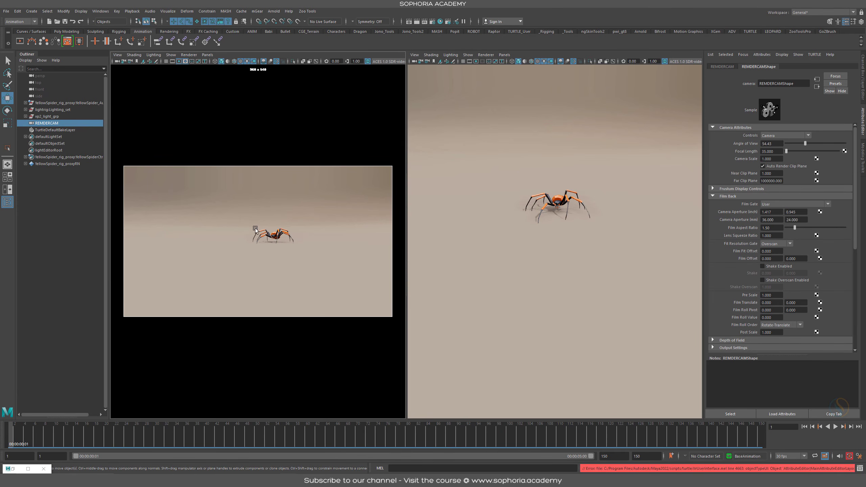
# Step: Reframe REMDERCAM with the spider right of centre, key the camera at frame 1 and scrub to frame 150
pyautogui.keyDown('alt'); pyautogui.moveTo(280, 235); pyautogui.dragTo(342, 249, button='middle'); pyautogui.keyUp('alt')
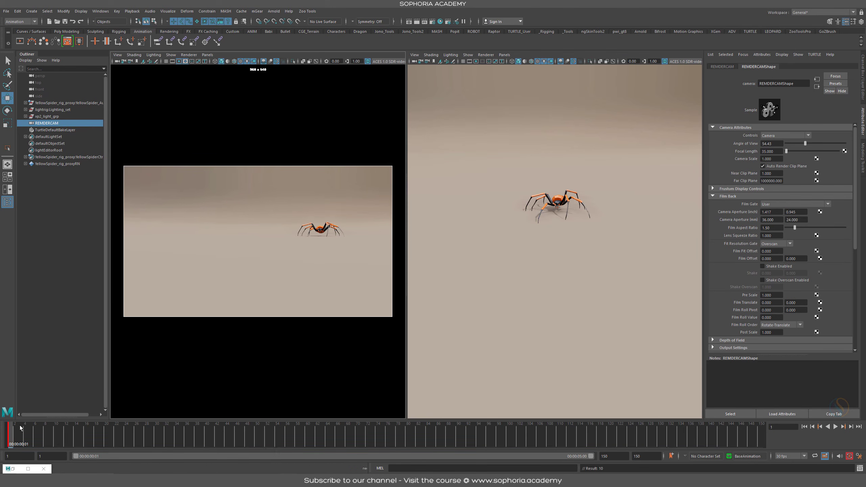
pyautogui.moveTo(13, 434); pyautogui.dragTo(769, 435)
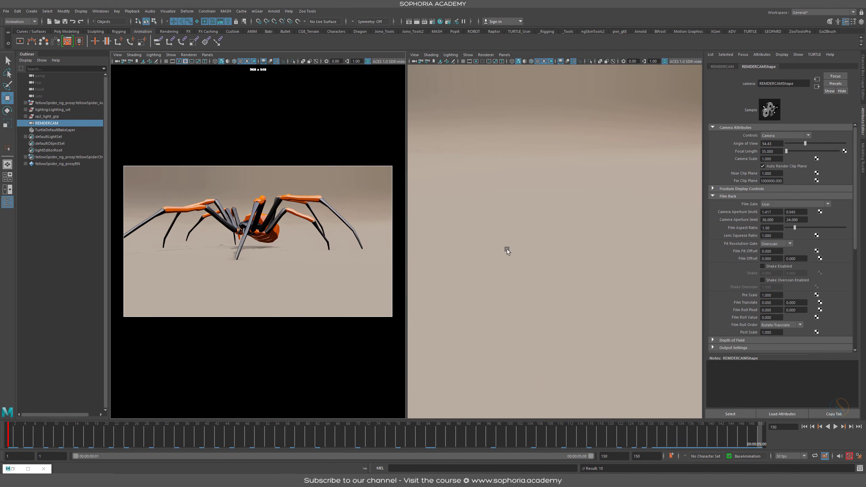
# Step: Display cameras in the perspective viewport and set REMDERCAM's locator scale to 17.9
pyautogui.click(468, 55)
pyautogui.click(489, 158)
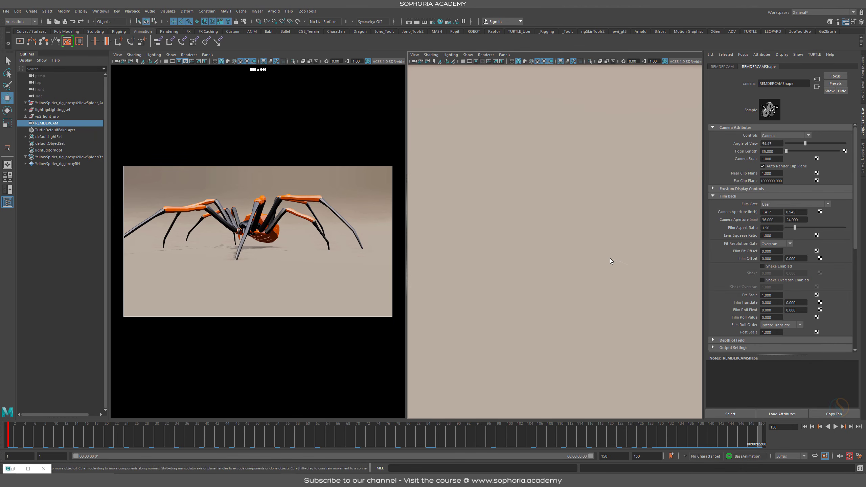
pyautogui.moveTo(610, 259); pyautogui.dragTo(461, 220, button='right')
pyautogui.keyDown('alt'); pyautogui.moveTo(562, 222); pyautogui.dragTo(643, 228, button='right'); pyautogui.keyUp('alt')
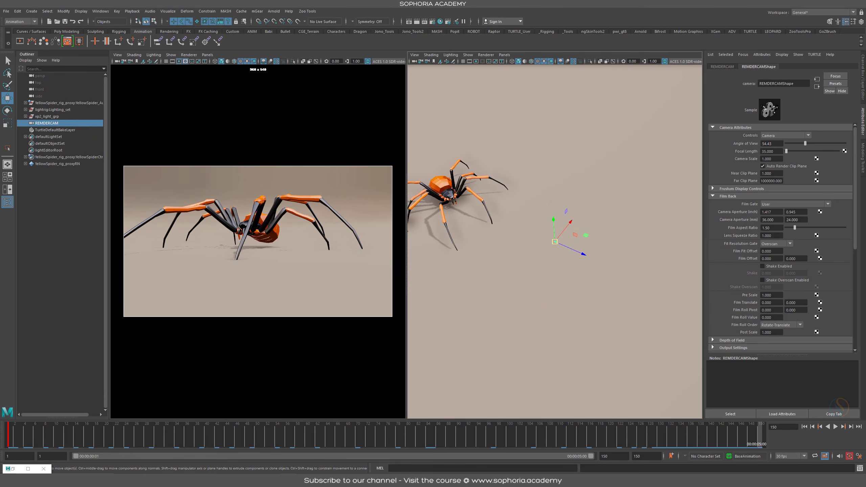
pyautogui.click(862, 82)
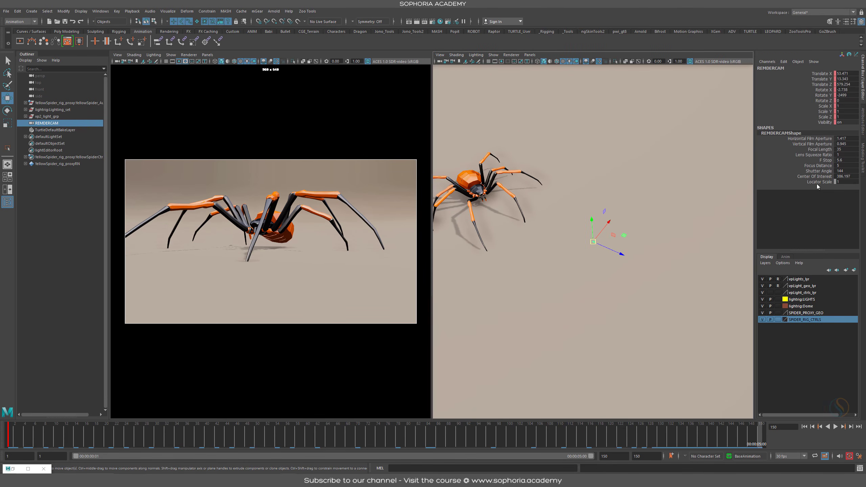
pyautogui.click(818, 181)
pyautogui.moveTo(596, 249); pyautogui.dragTo(641, 254, button='middle')
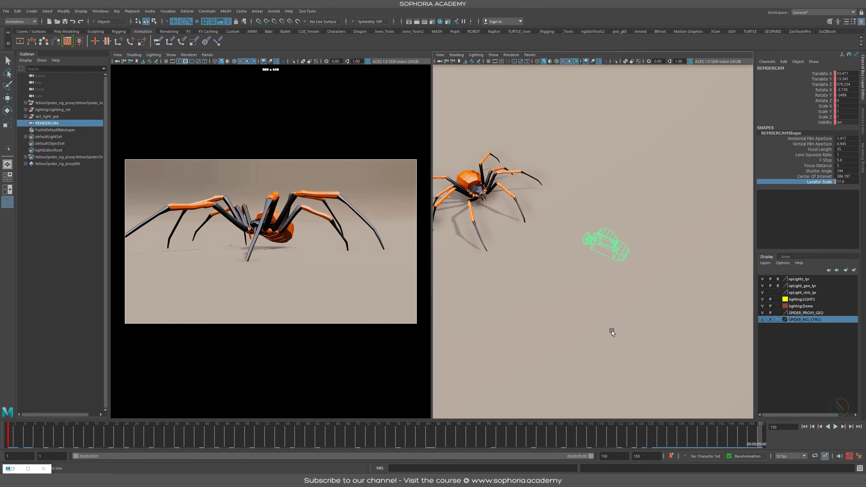
# Step: Move and rotate REMDERCAM at frame 150 to view the spider from the front, and play the camera animation
pyautogui.press('w')
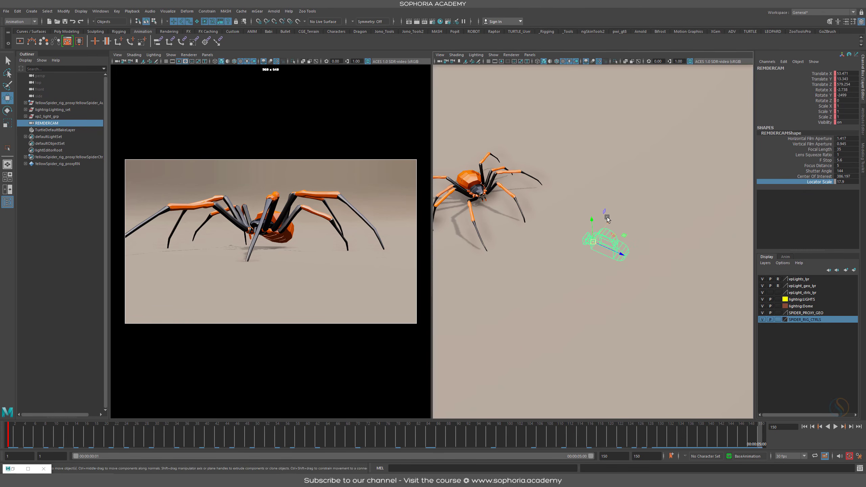
pyautogui.moveTo(608, 221); pyautogui.dragTo(543, 277)
pyautogui.press('e')
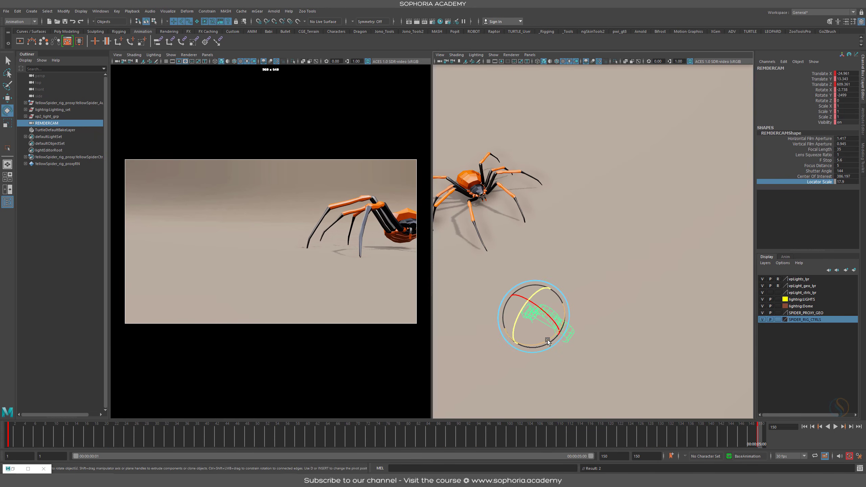
pyautogui.moveTo(547, 339); pyautogui.dragTo(528, 340)
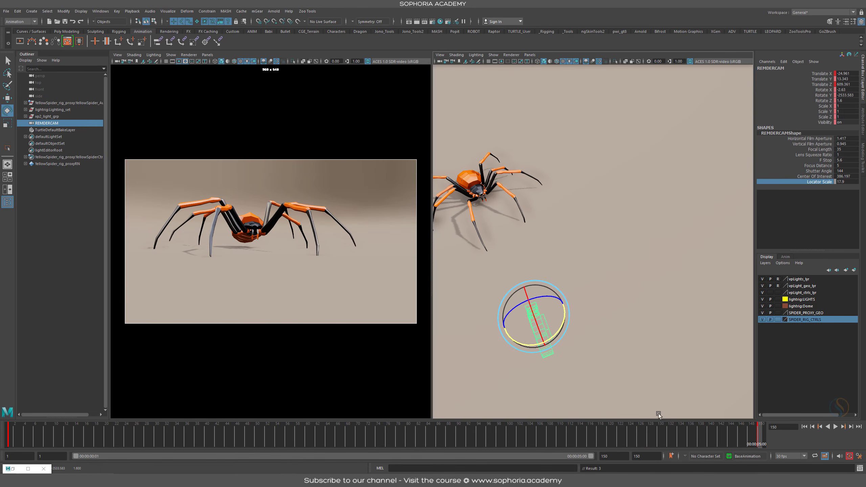
pyautogui.hotkey('alt', 'v')
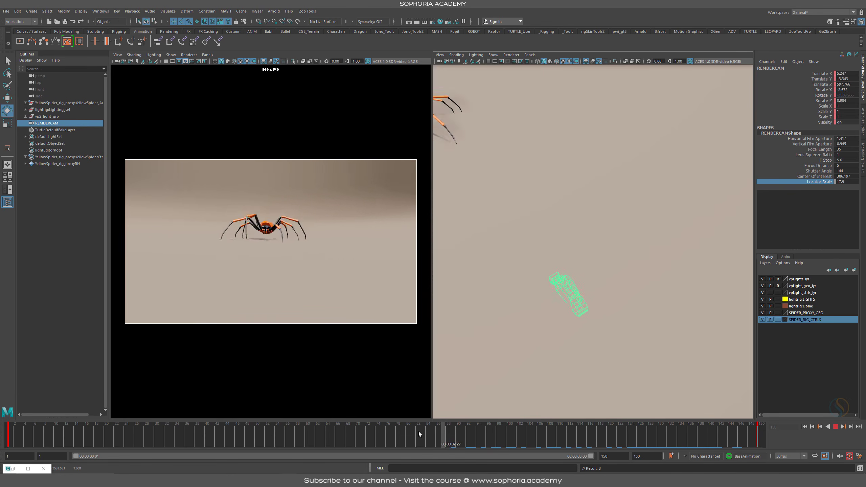
# Step: At frame 1, raise REMDERCAM to about 67.5 in Y, tilt it down to about -11 degrees, key it and play the shot
pyautogui.hotkey('alt', 'v')
pyautogui.press('w')
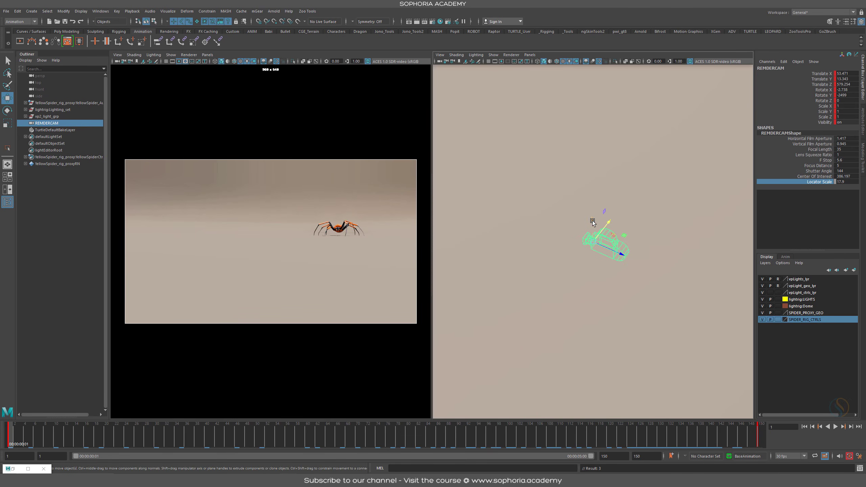
pyautogui.moveTo(593, 221); pyautogui.dragTo(604, 180)
pyautogui.press('e')
pyautogui.press('s')
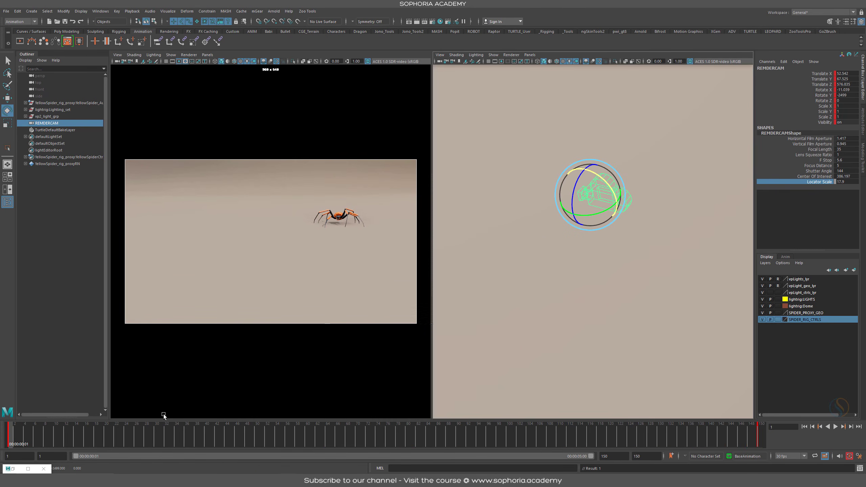
pyautogui.hotkey('alt', 'v')
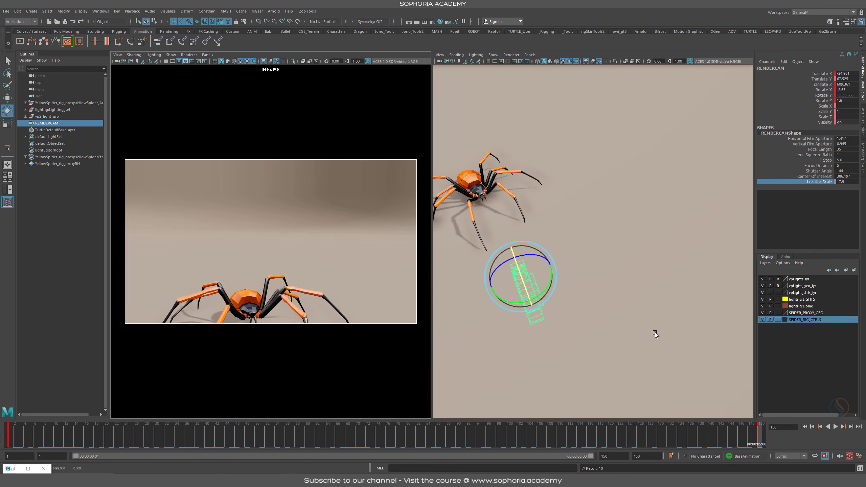
pyautogui.hotkey('alt', 'shift', 'v')
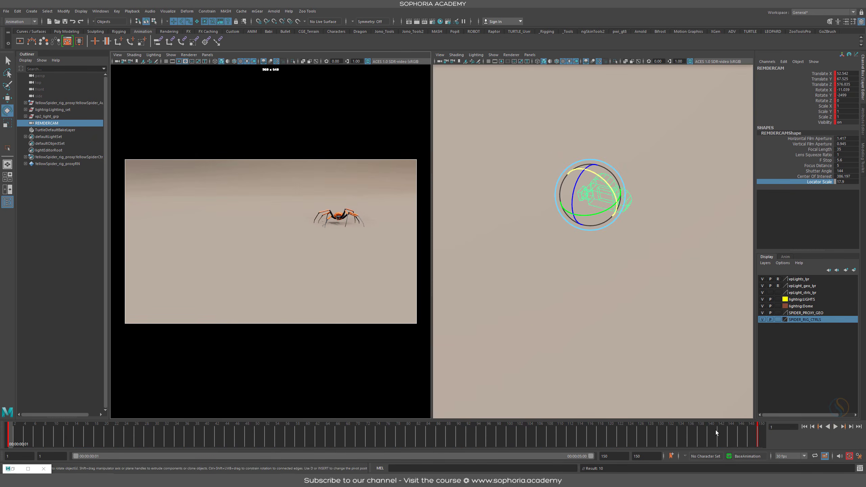
# Step: At frame 150, lower REMDERCAM to about 14.3 in Y and move it to about -42.8 in X, and undo the extra rotation
pyautogui.moveTo(716, 432); pyautogui.dragTo(756, 433)
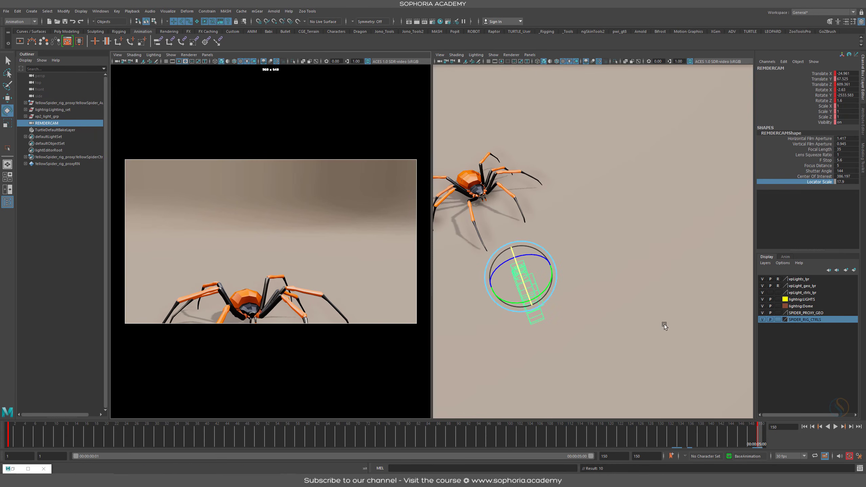
pyautogui.press('w')
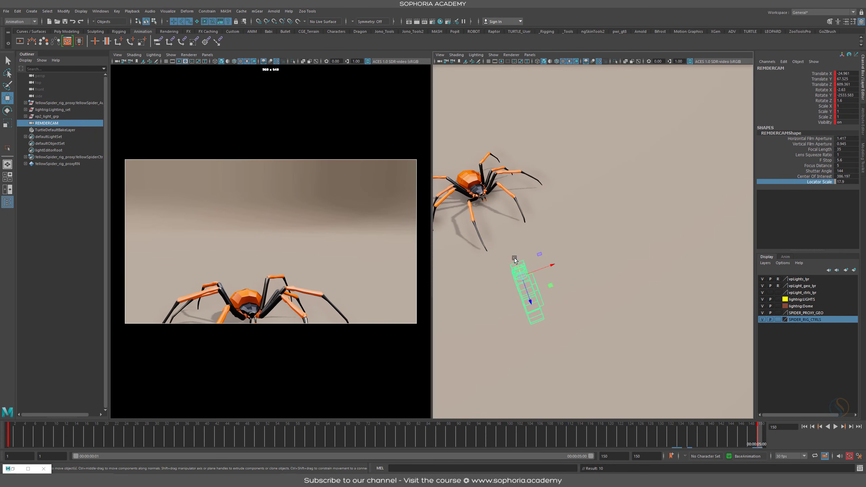
pyautogui.moveTo(514, 258); pyautogui.dragTo(494, 318)
pyautogui.press('e')
pyautogui.keyDown('alt'); pyautogui.moveTo(548, 301); pyautogui.dragTo(498, 230); pyautogui.keyUp('alt')
pyautogui.hotkey('ctrl', 'z')
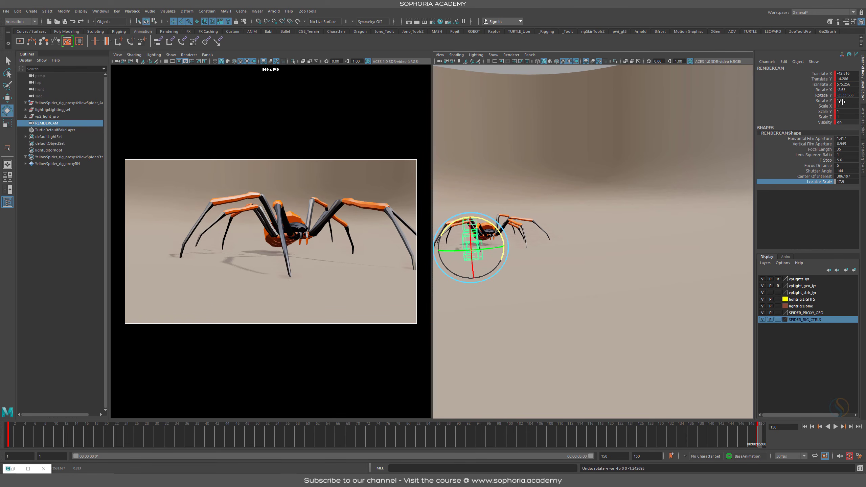
# Step: Rotate REMDERCAM at frame 150 to centre the spider, with Rotate Z about -0.9, and play the camera animation
pyautogui.click(822, 102)
pyautogui.moveTo(259, 432); pyautogui.dragTo(8, 432)
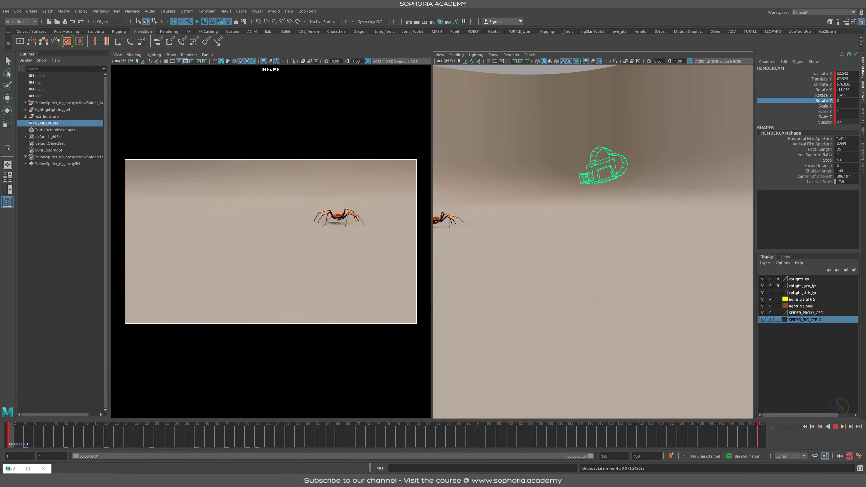
pyautogui.moveTo(577, 436); pyautogui.dragTo(835, 433)
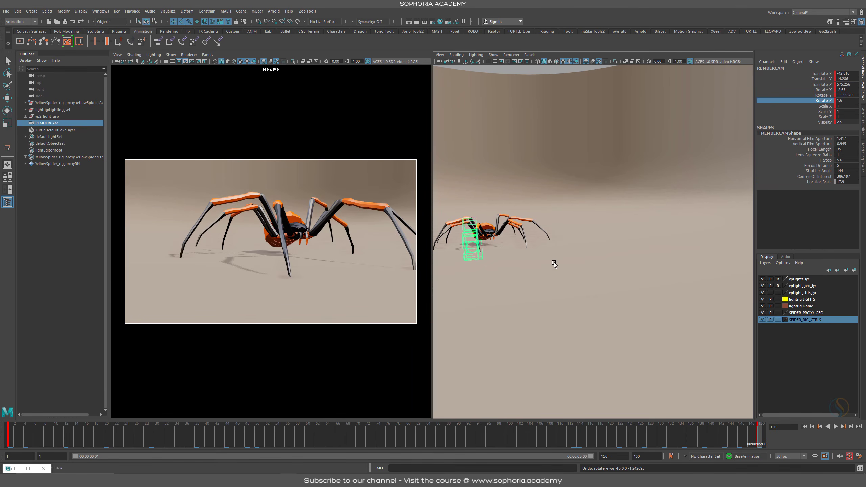
pyautogui.press('e')
pyautogui.moveTo(489, 226); pyautogui.dragTo(492, 250)
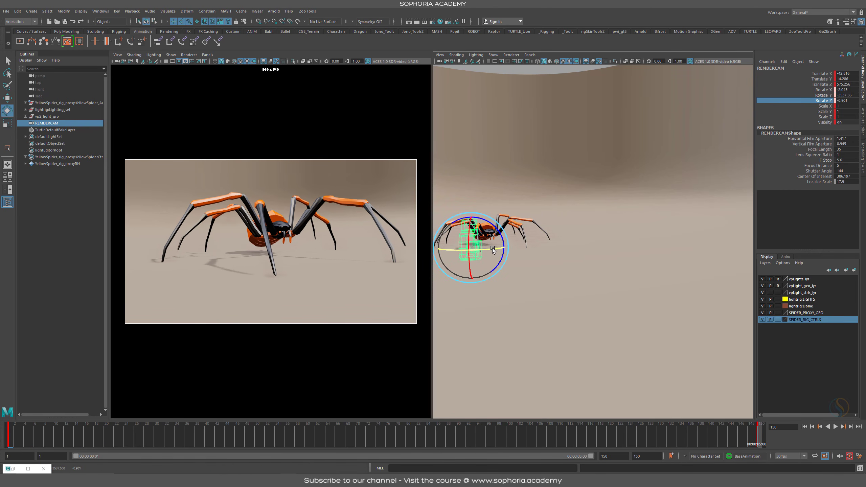
pyautogui.hotkey('alt', 'v')
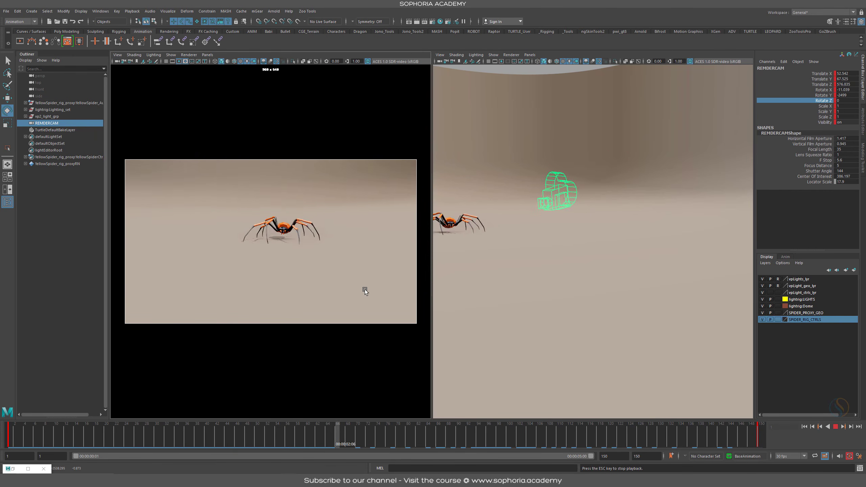
pyautogui.press('Escape')
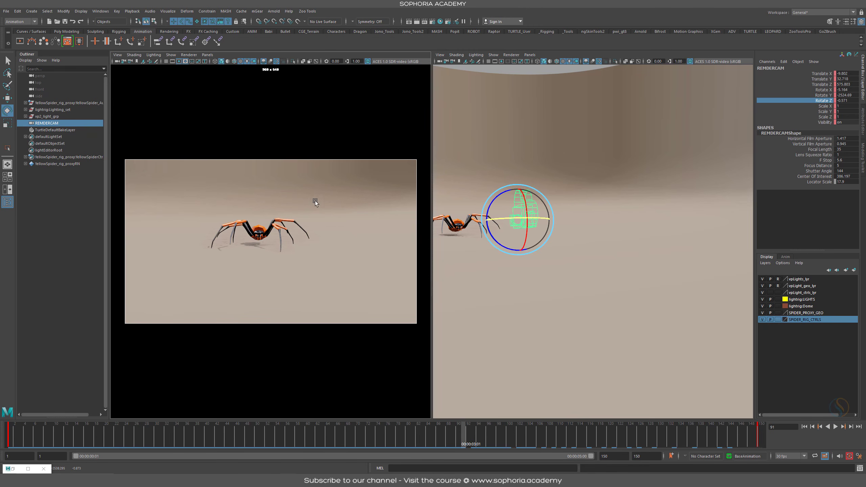
# Step: At frame 82, open REMDERCAM's Translate X curve in the Graph Editor and lengthen the frame 150 key's incoming tangent for a longer ease-in
pyautogui.moveTo(446, 435); pyautogui.dragTo(419, 437)
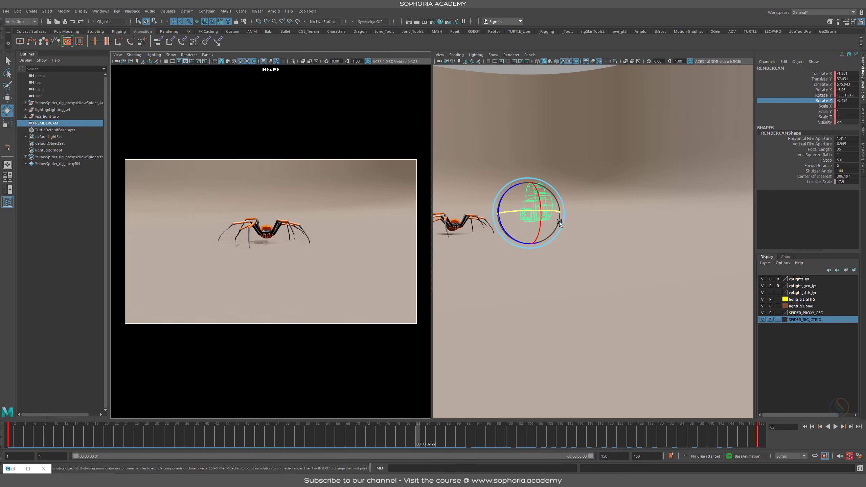
pyautogui.press('w')
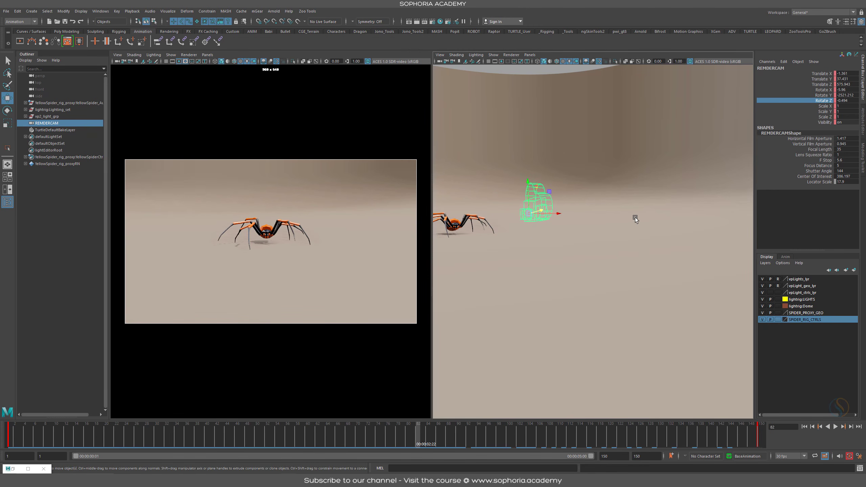
pyautogui.hotkey('ctrl', 'g')
pyautogui.click(153, 122)
pyautogui.press('f')
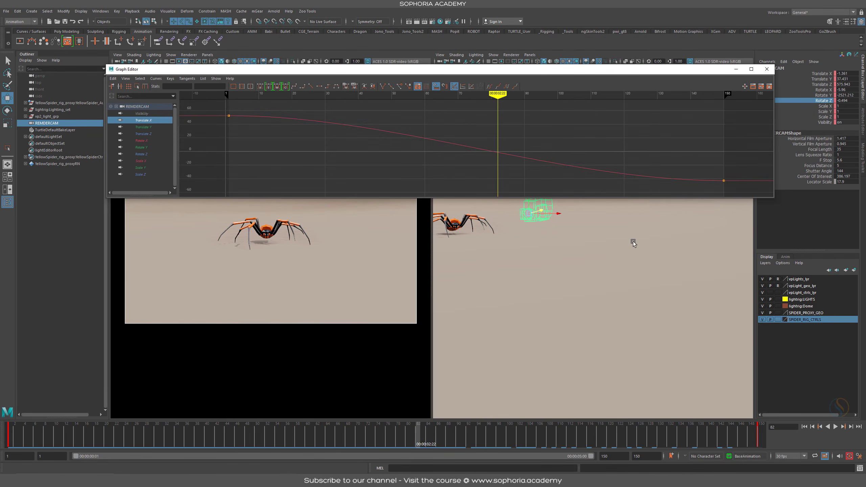
pyautogui.keyDown('alt'); pyautogui.moveTo(633, 165); pyautogui.dragTo(574, 166, button='right'); pyautogui.keyUp('alt')
pyautogui.moveTo(557, 151); pyautogui.dragTo(499, 171)
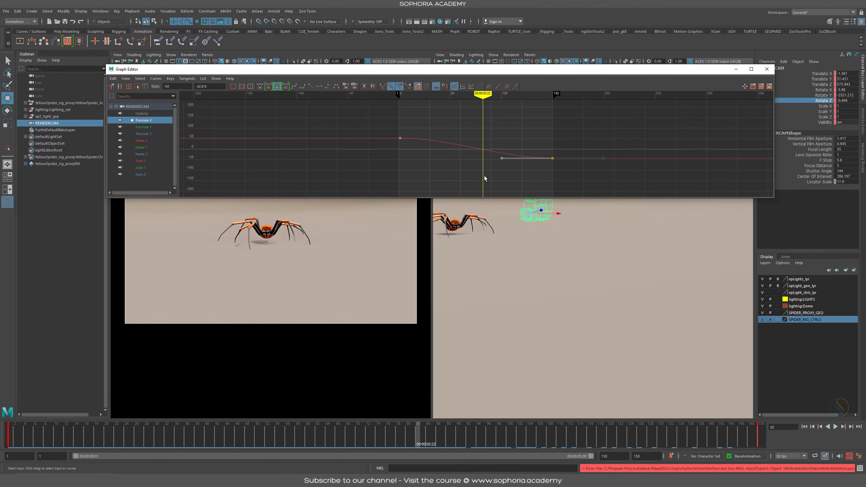
pyautogui.keyDown('shift'); pyautogui.moveTo(484, 175); pyautogui.dragTo(438, 176, button='middle'); pyautogui.keyUp('shift')
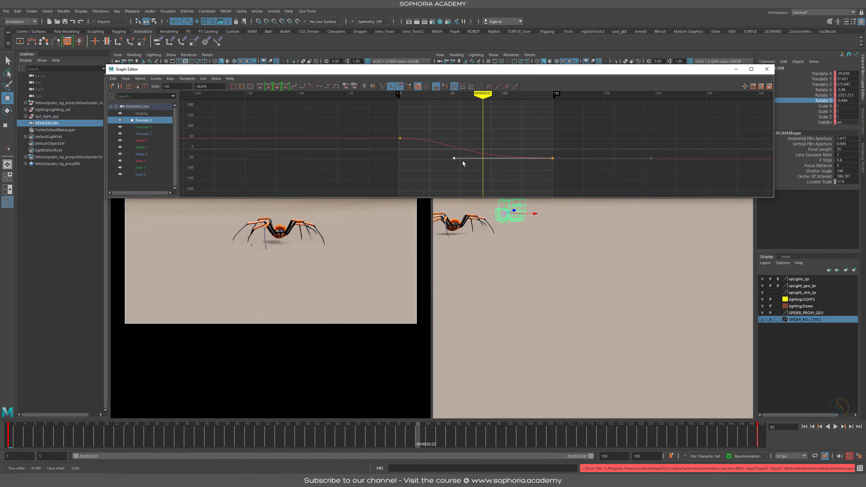
# Step: Set linear tangents on all of REMDERCAM's frame 1 keys and scrub from the start to about frame 83 to check the motion
pyautogui.click(137, 106)
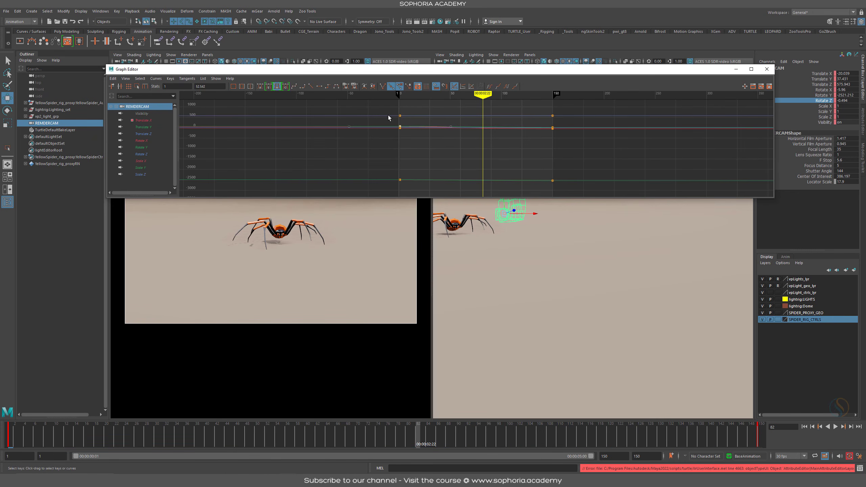
pyautogui.moveTo(418, 106); pyautogui.dragTo(386, 184)
pyautogui.scroll(-4, 419, 130)
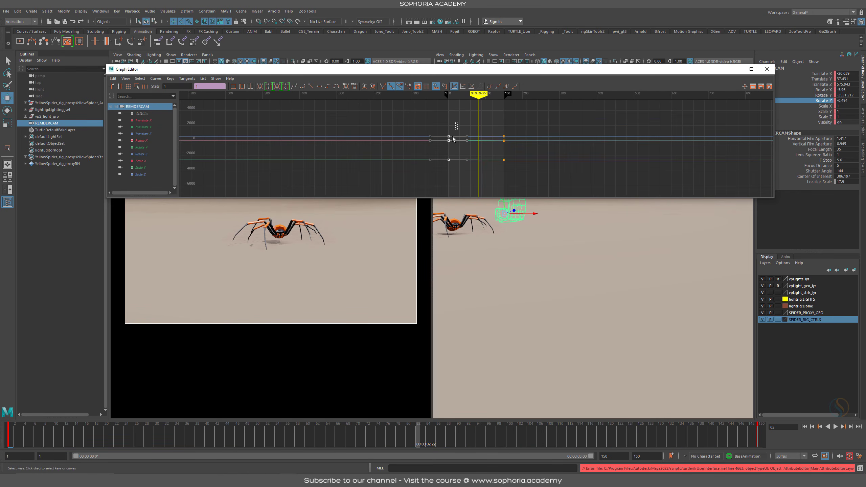
pyautogui.click(310, 86)
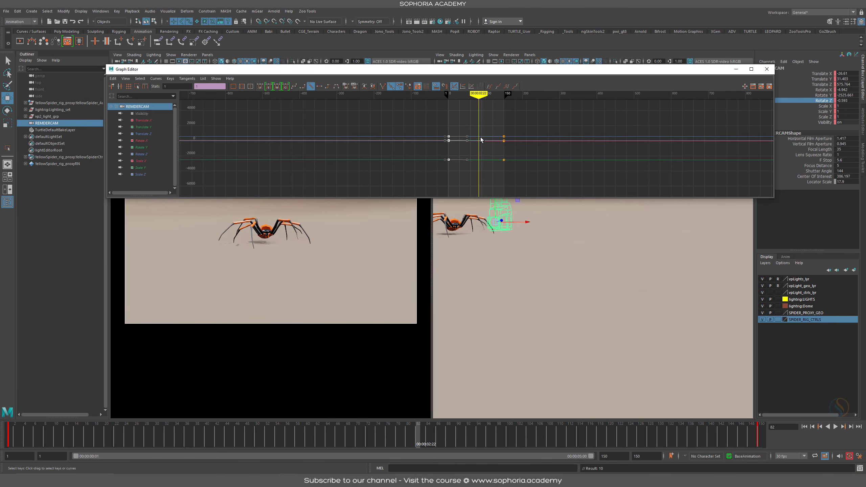
pyautogui.click(736, 70)
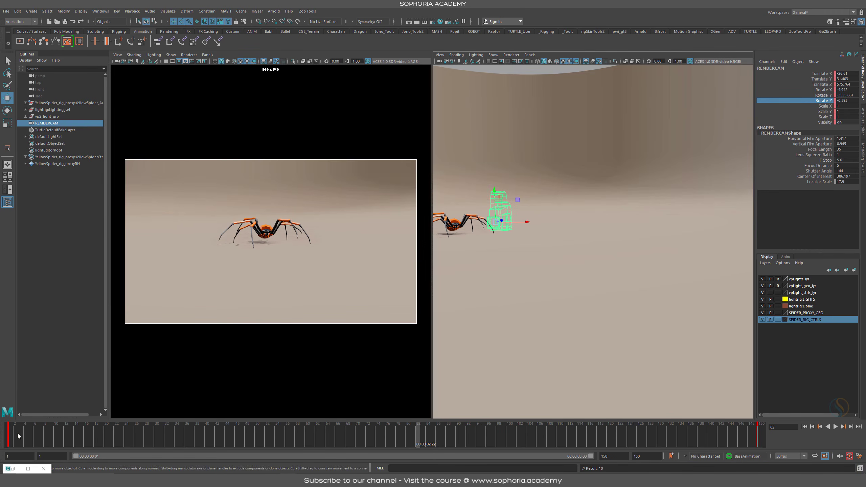
pyautogui.moveTo(15, 440); pyautogui.dragTo(22, 439)
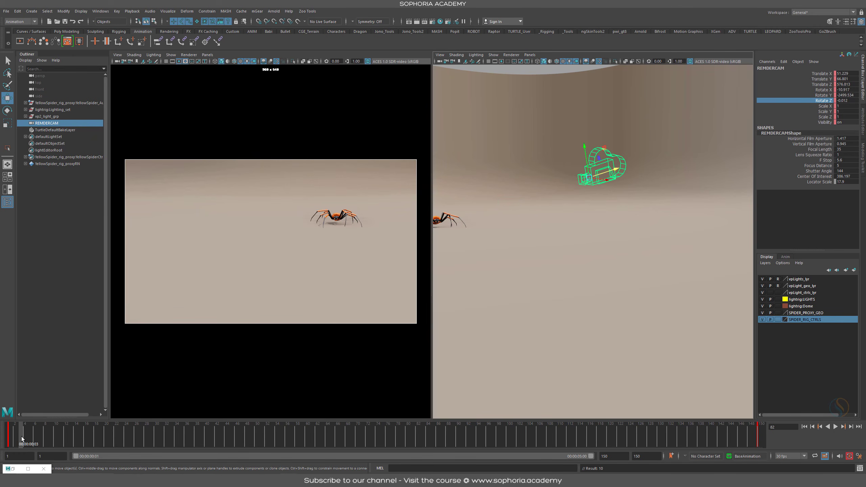
pyautogui.moveTo(22, 437); pyautogui.dragTo(421, 459)
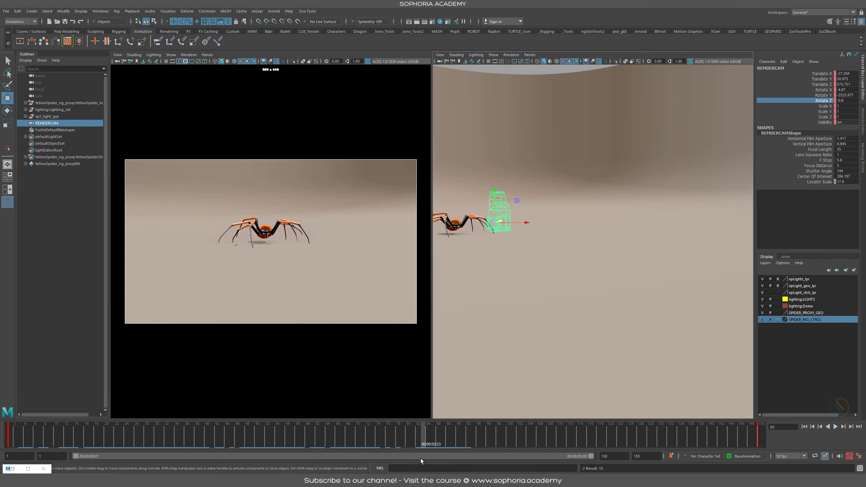
# Step: Steepen the outgoing tangent of REMDERCAM's Translate X key at frame 1 so the camera moves faster at the start
pyautogui.press('g')
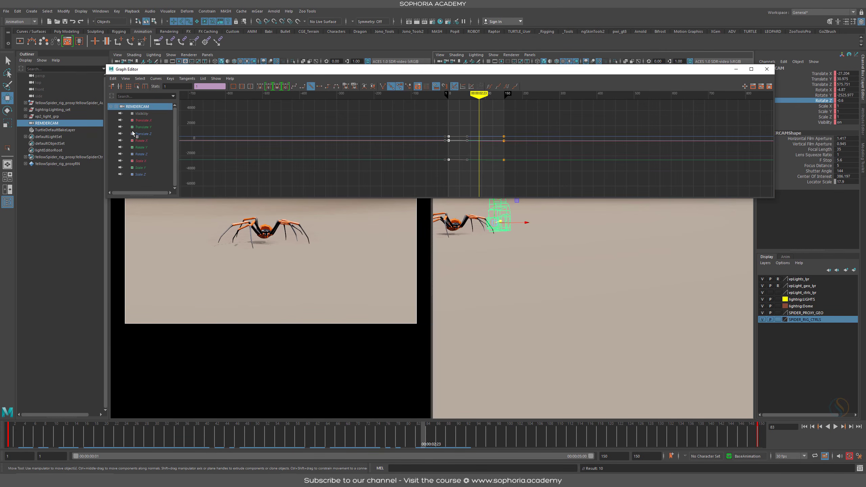
pyautogui.click(143, 121)
pyautogui.scroll(-3, 552, 146)
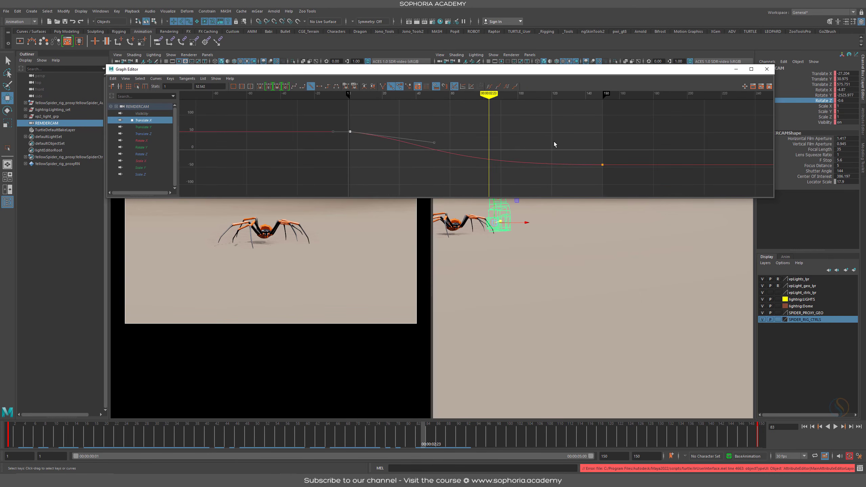
pyautogui.moveTo(429, 143); pyautogui.dragTo(430, 144)
pyautogui.moveTo(430, 143); pyautogui.dragTo(433, 168, button='middle')
pyautogui.moveTo(336, 432); pyautogui.dragTo(9, 432)
# Step: Play the shot, close the Graph Editor and watch the animation in the maximized REMDERCAM view
pyautogui.hotkey('alt', 'v')
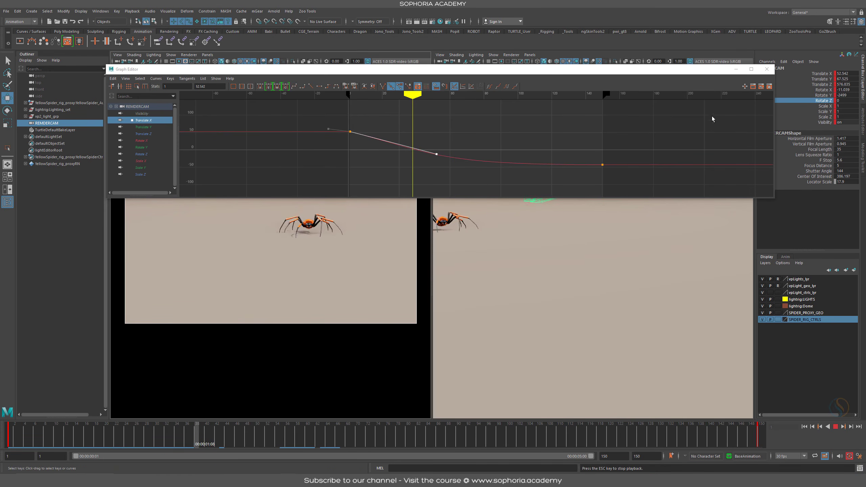
pyautogui.click(766, 70)
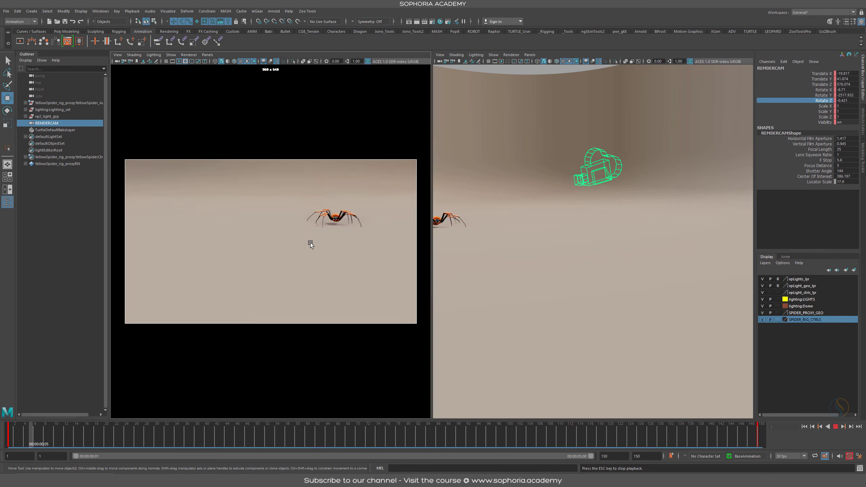
pyautogui.press('space')
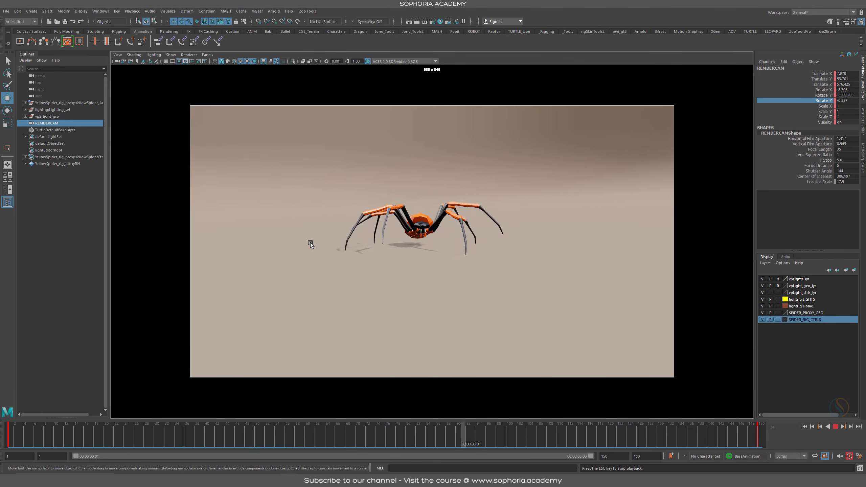
pyautogui.press('Escape')
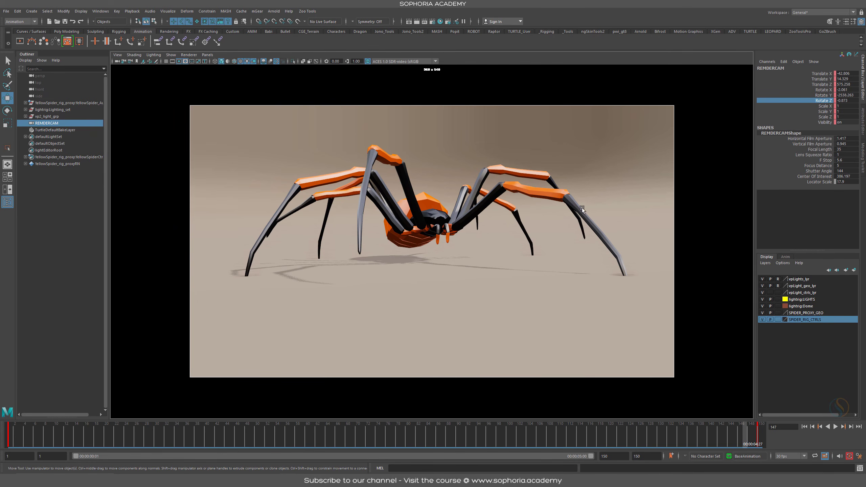
# Step: Restore the two-viewport layout and orbit the perspective view to see REMDERCAM and the spider from above
pyautogui.press('space')
pyautogui.keyDown('alt'); pyautogui.moveTo(491, 264); pyautogui.dragTo(587, 271); pyautogui.keyUp('alt')
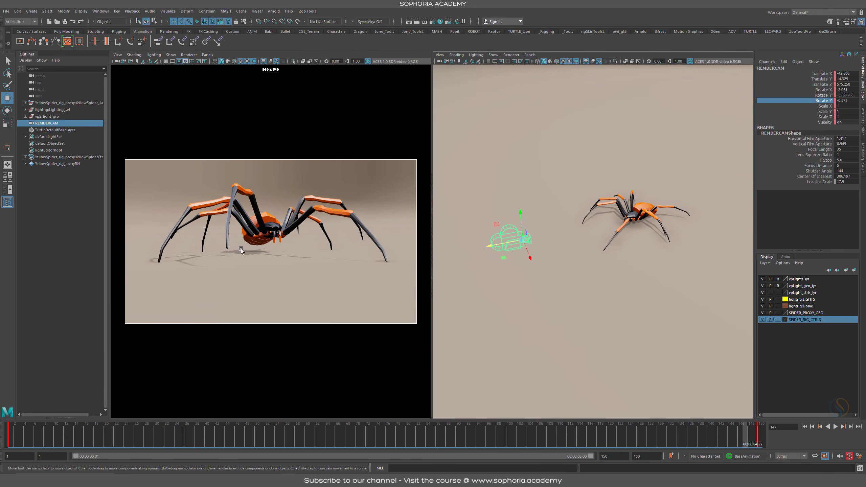
pyautogui.keyDown('alt'); pyautogui.moveTo(673, 201); pyautogui.dragTo(567, 295); pyautogui.keyUp('alt')
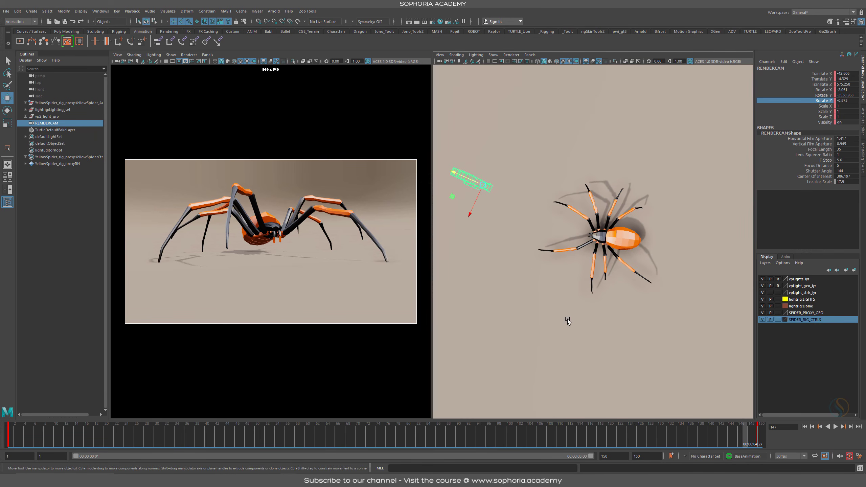